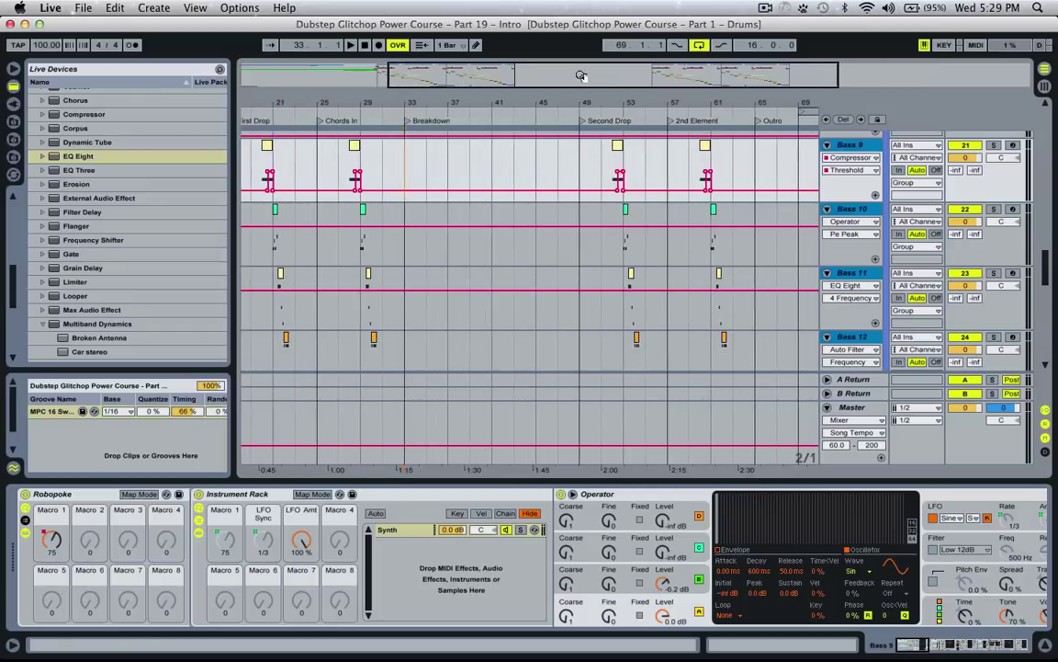
Play the arrangement from bar 31 to hear how the Chords In section leads into the Breakdown.
scroll(410, 176, "down", 10)
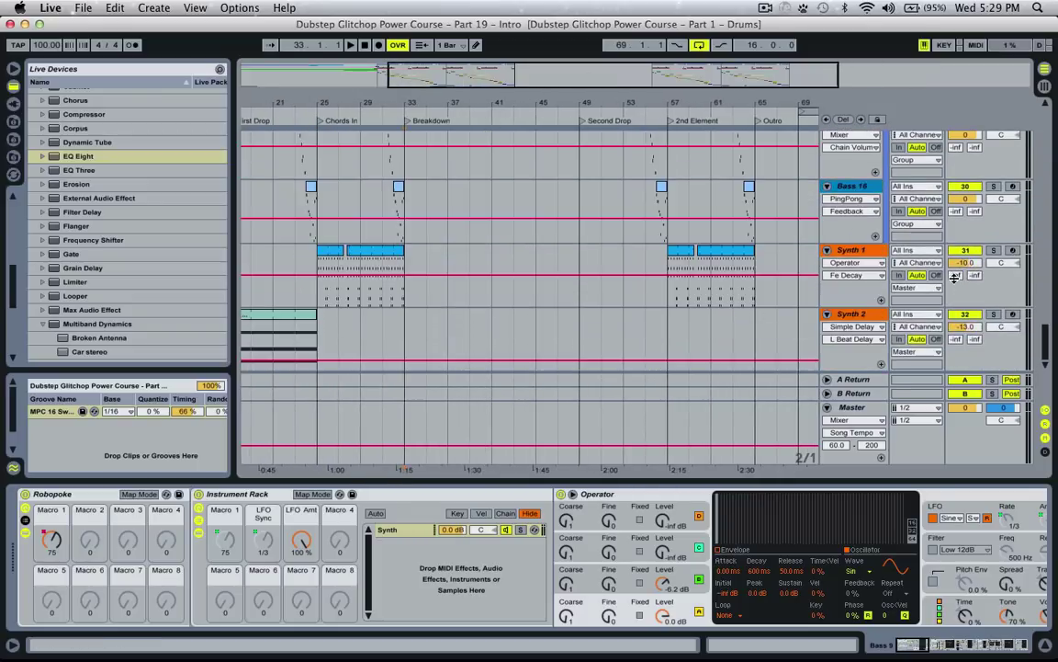
left_click(390, 220)
key("space")
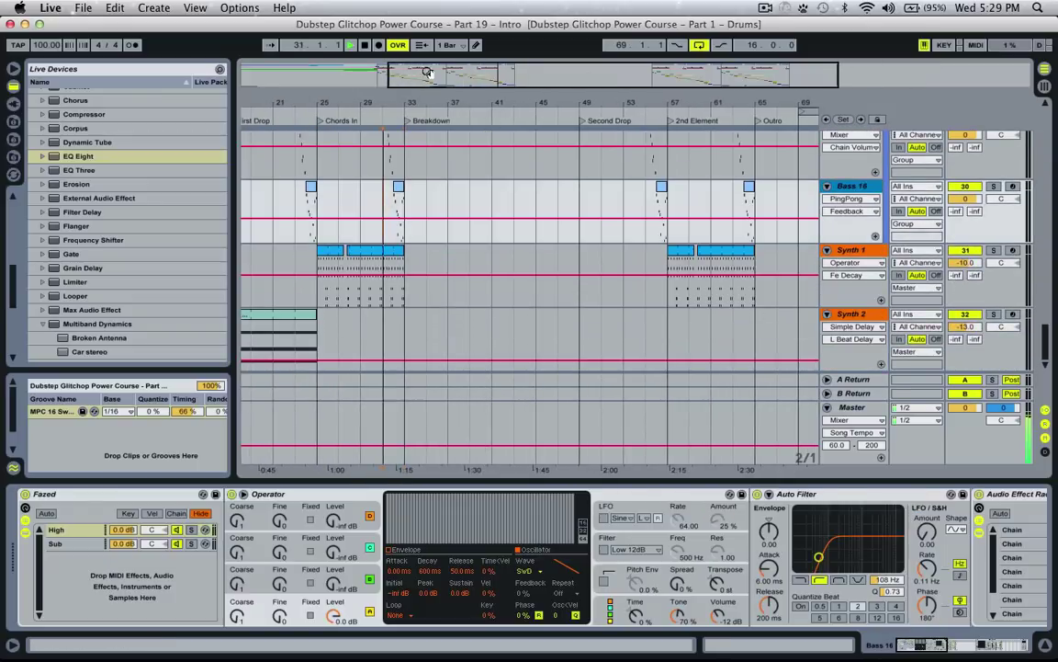
left_click_drag(427, 74, 352, 85)
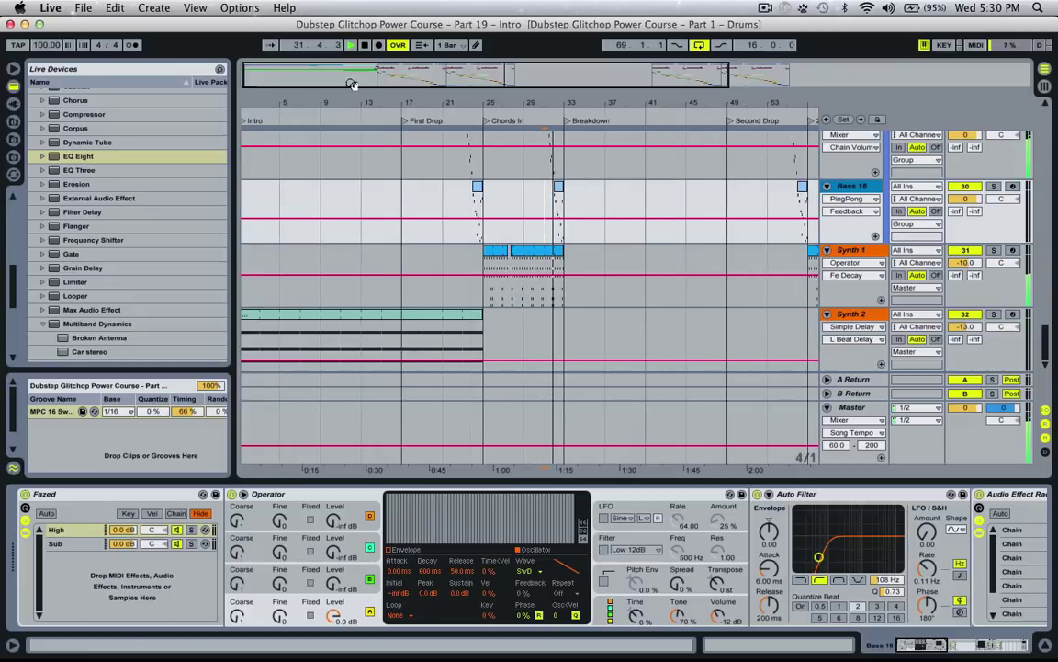
scroll(362, 251, "up", 1)
scroll(363, 250, "up", 1)
scroll(364, 249, "down", 2)
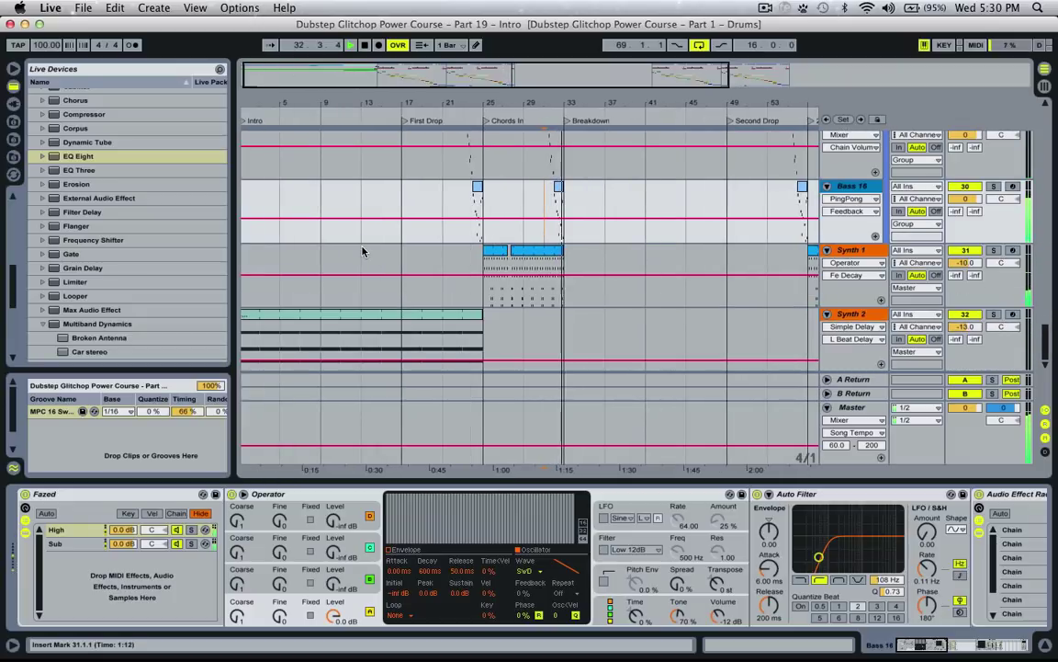
scroll(459, 235, "up", 3)
key("space")
Copy the Build 2 clip and its filter frequency ramp from before the First Drop to bar 29.
scroll(462, 233, "up", 15)
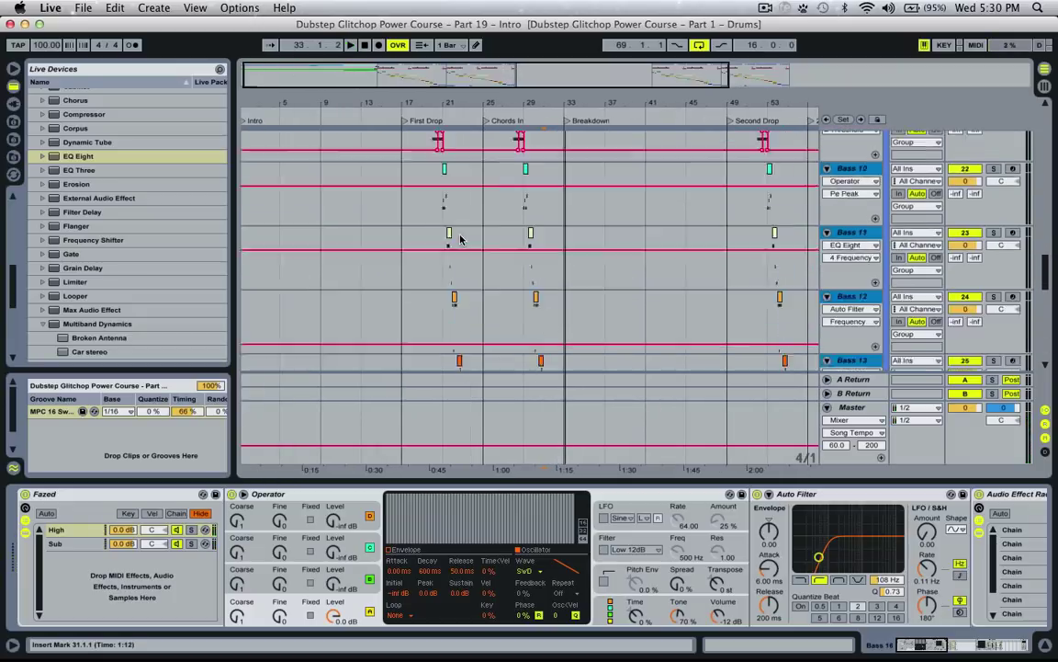
scroll(461, 240, "up", 5)
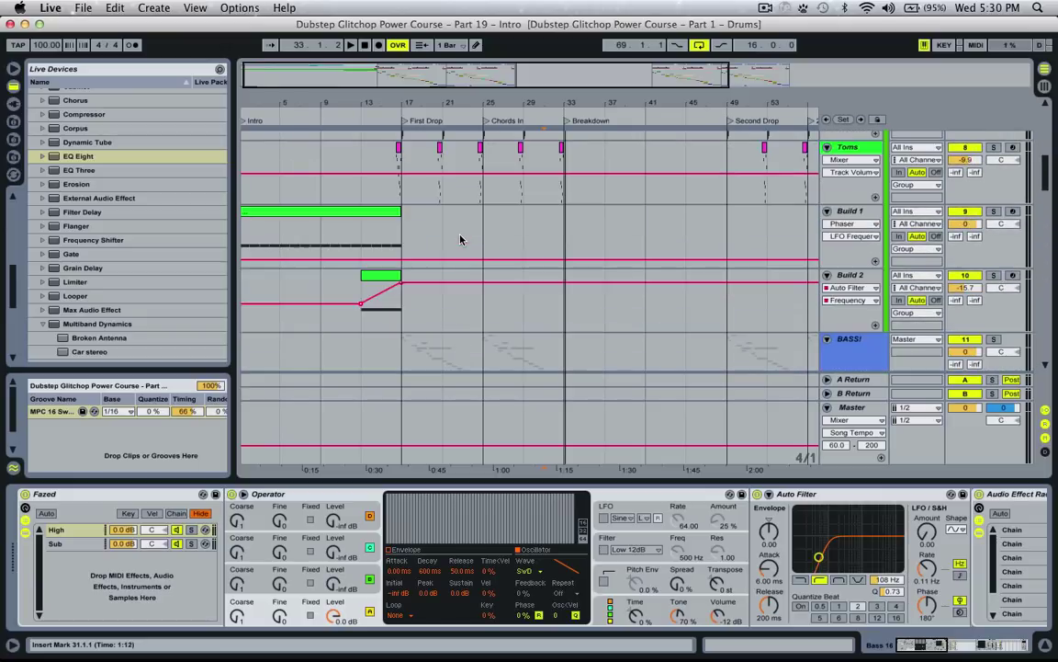
left_click(381, 275)
key("super+c")
left_click(525, 303)
key("super+v")
left_click(525, 323)
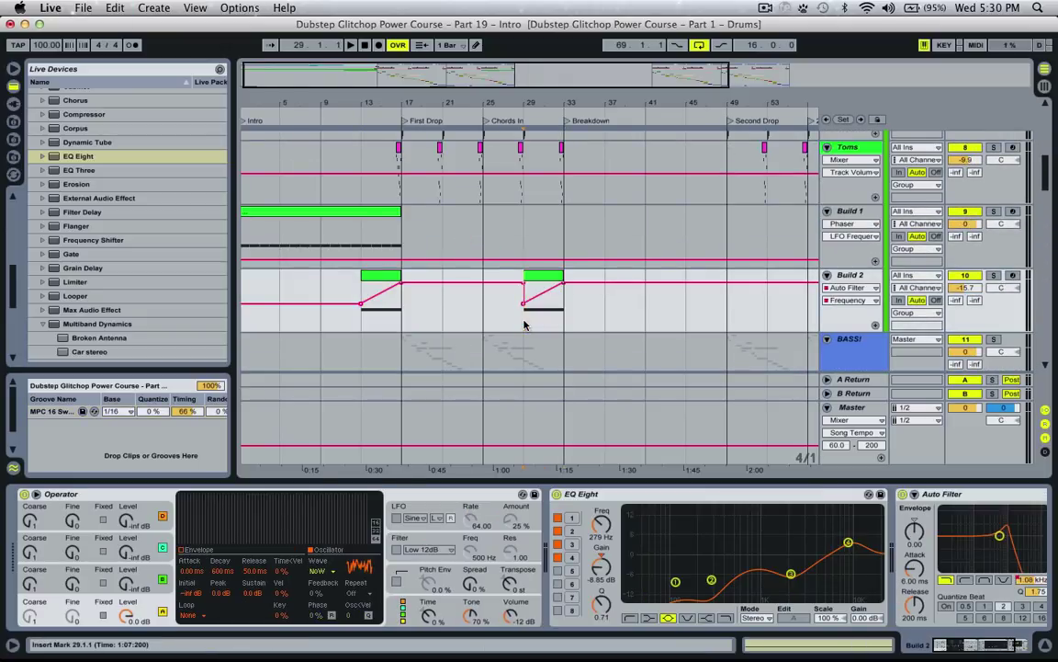
Play from bar 29 through the copied Build 2 sweep to the start of the Breakdown.
key("space")
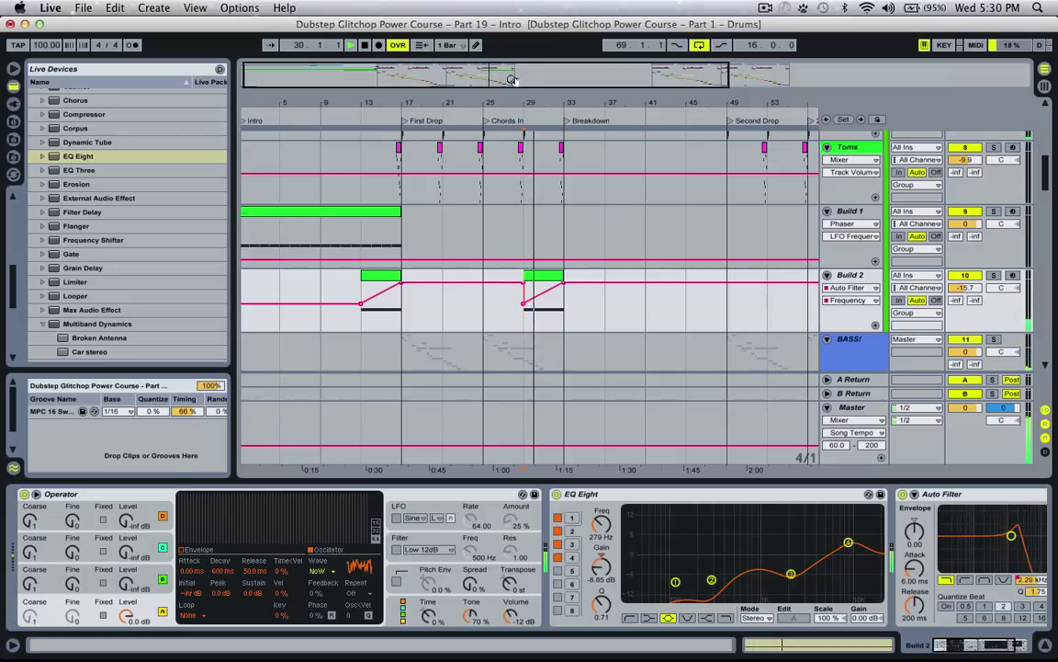
left_click_drag(462, 74, 430, 95)
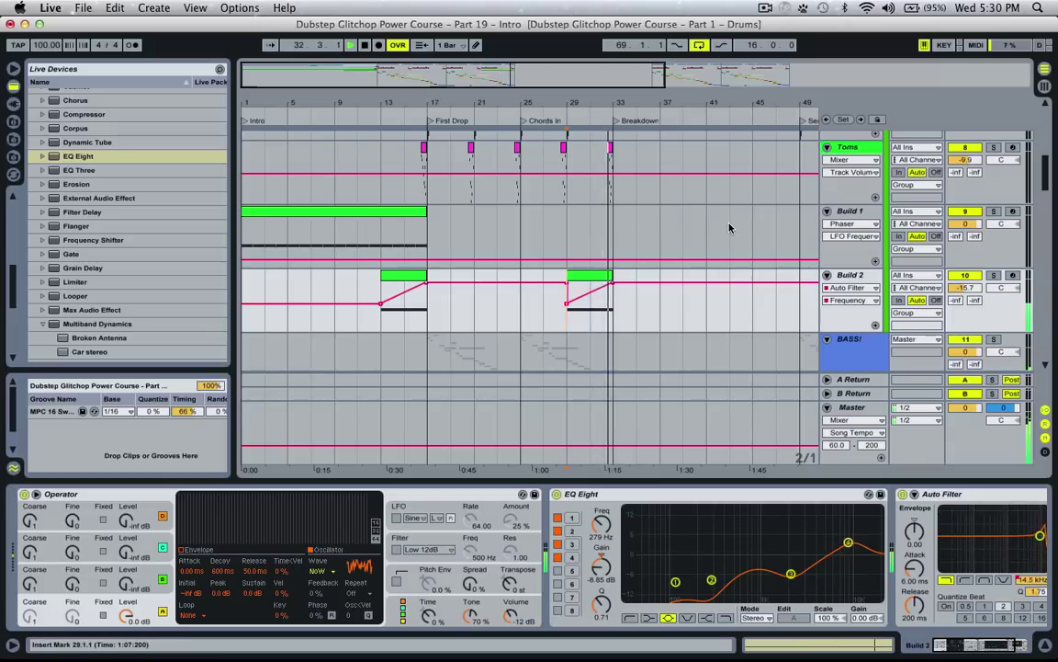
key("space")
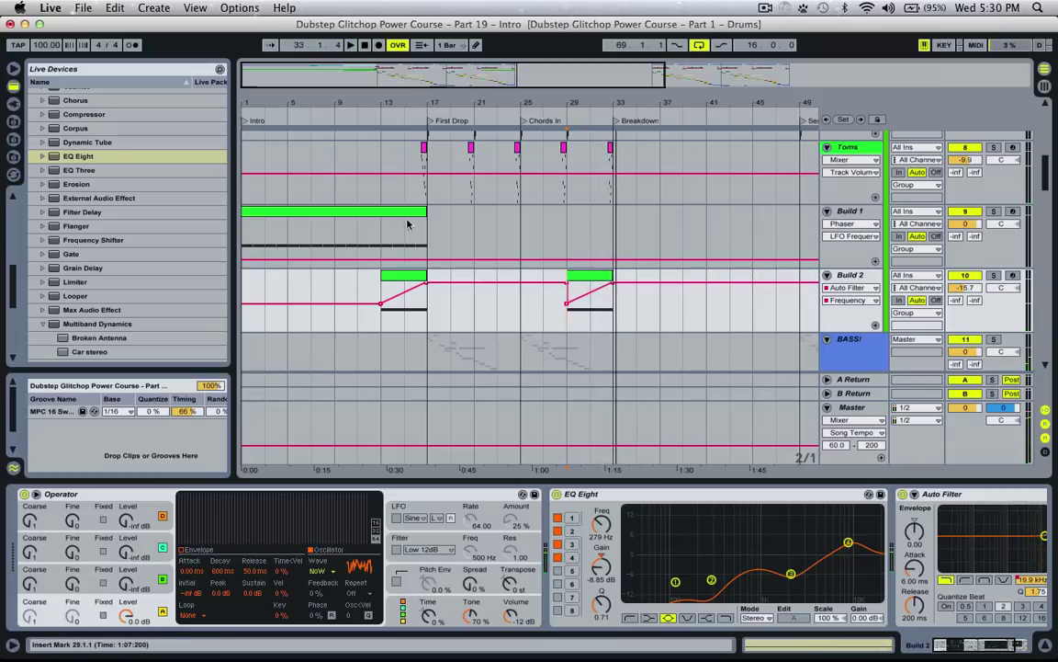
Copy the 16-bar Build 1 clip from the Intro to the start of the Breakdown at bar 33.
left_click(348, 218)
left_click(637, 230)
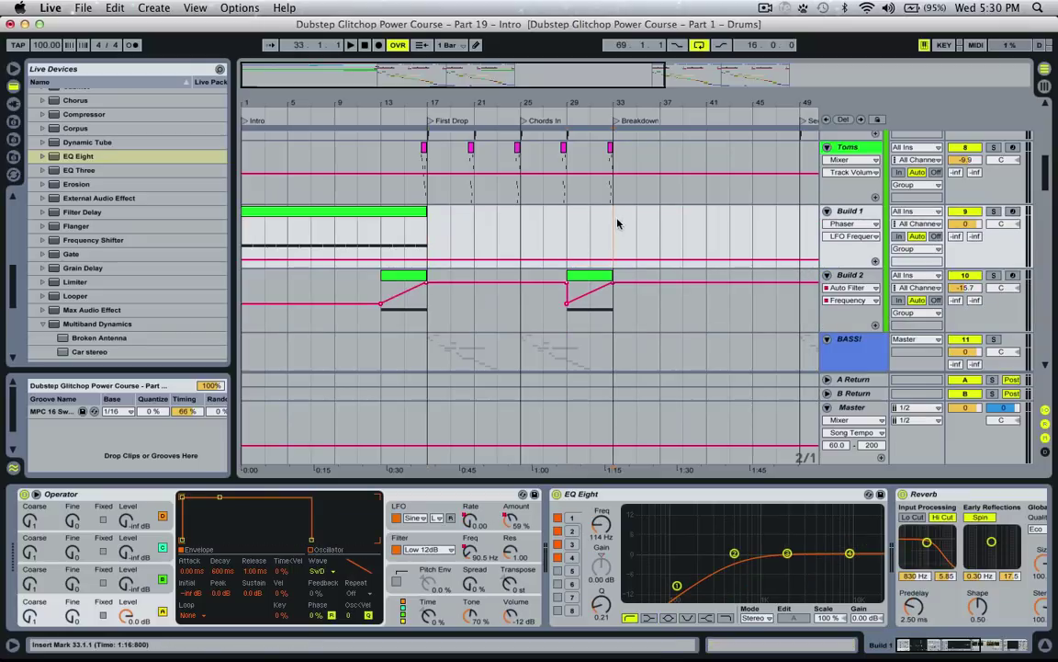
key("super+v")
left_click_drag(622, 245, 808, 231)
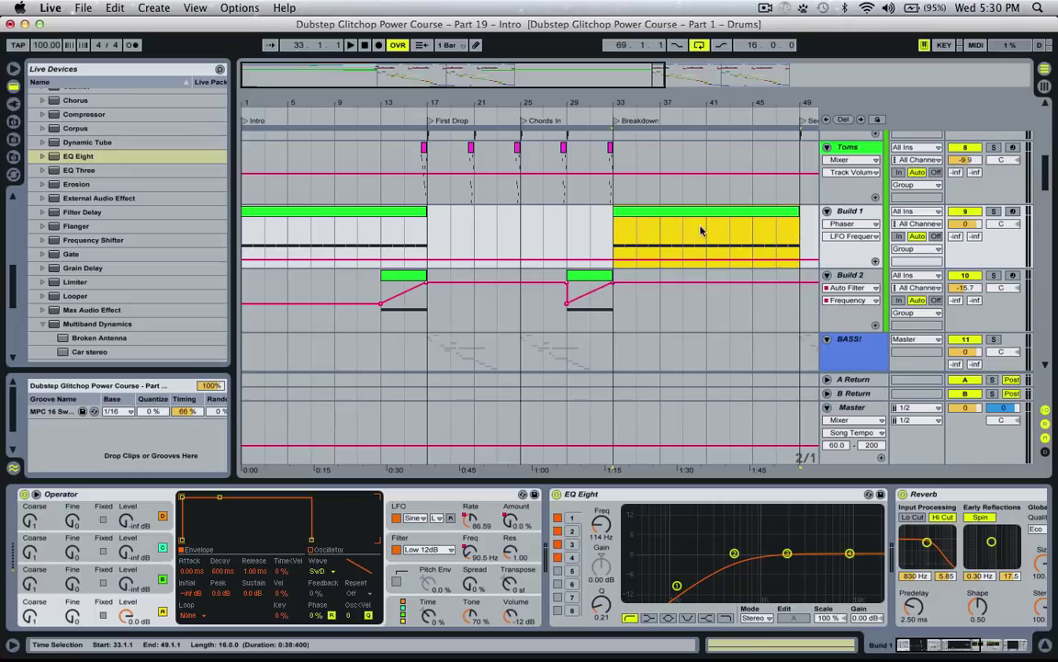
Play from 32.3 on the Toms track to hear the tom fill going into the Breakdown.
left_click_drag(603, 66, 638, 92)
left_click(510, 190)
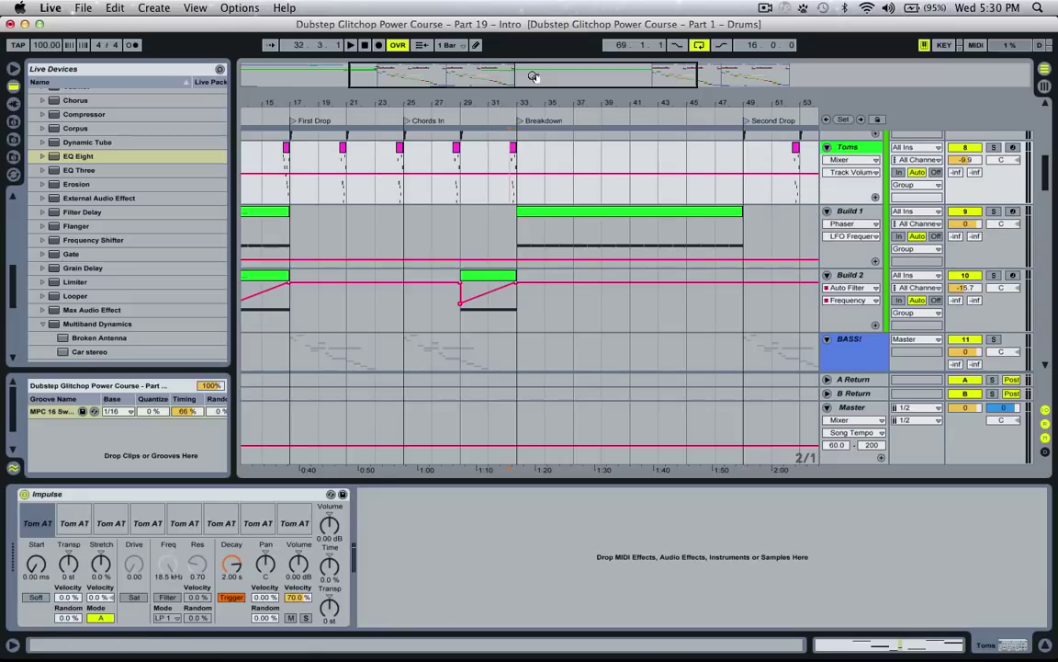
left_click_drag(534, 75, 531, 103)
key("space")
scroll(491, 189, "up", 3)
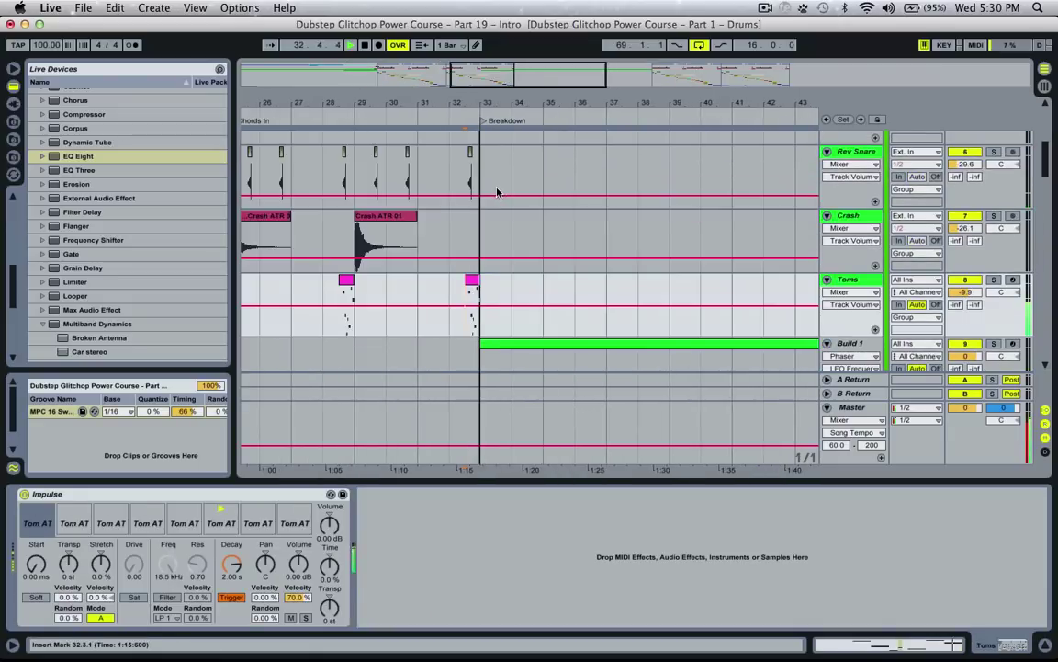
Copy the Crash ATR 01 clip from bar 29 to the start of the Breakdown at bar 33.
left_click(386, 235)
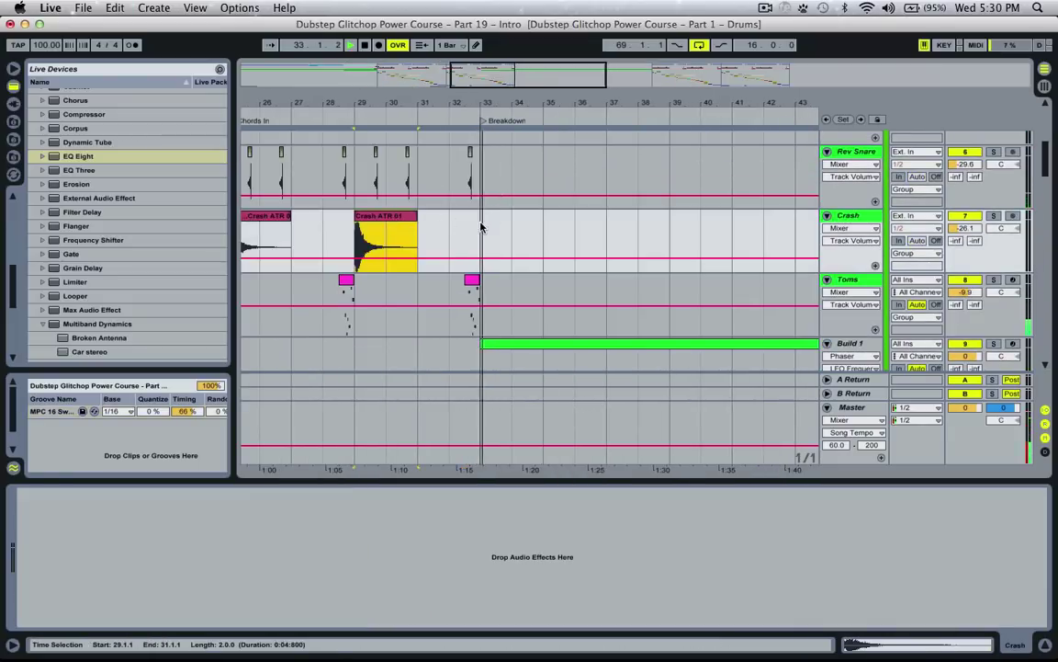
key("space")
key("super+d")
Play from bar 31 to check the transition into the Breakdown with the added crash.
left_click(421, 241)
key("space")
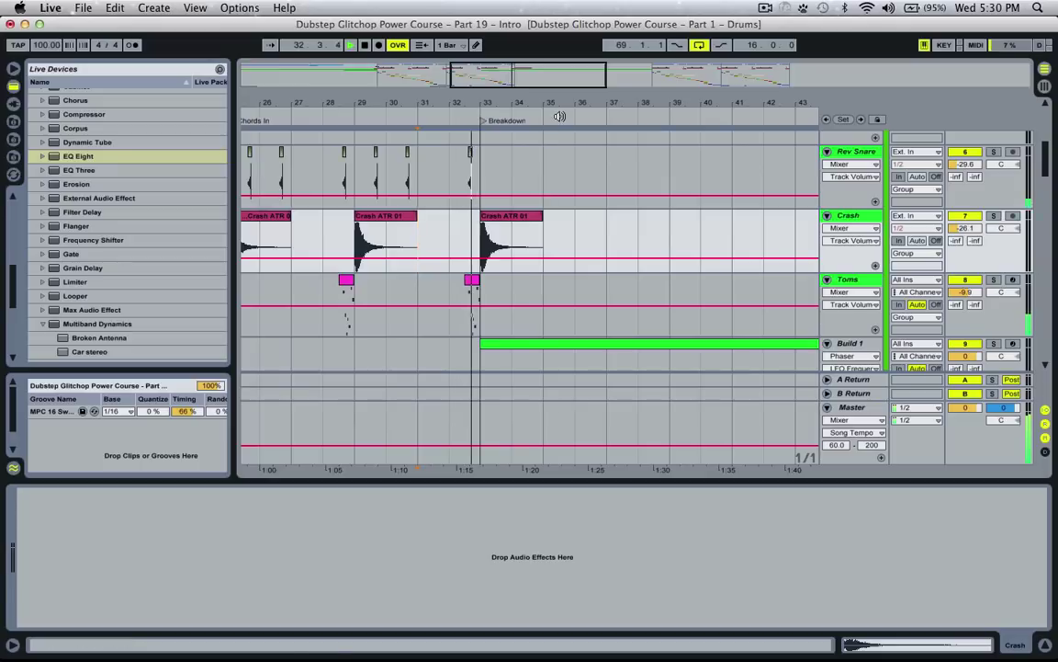
scroll(528, 218, "up", 3)
scroll(529, 219, "down", 8)
scroll(529, 219, "up", 4)
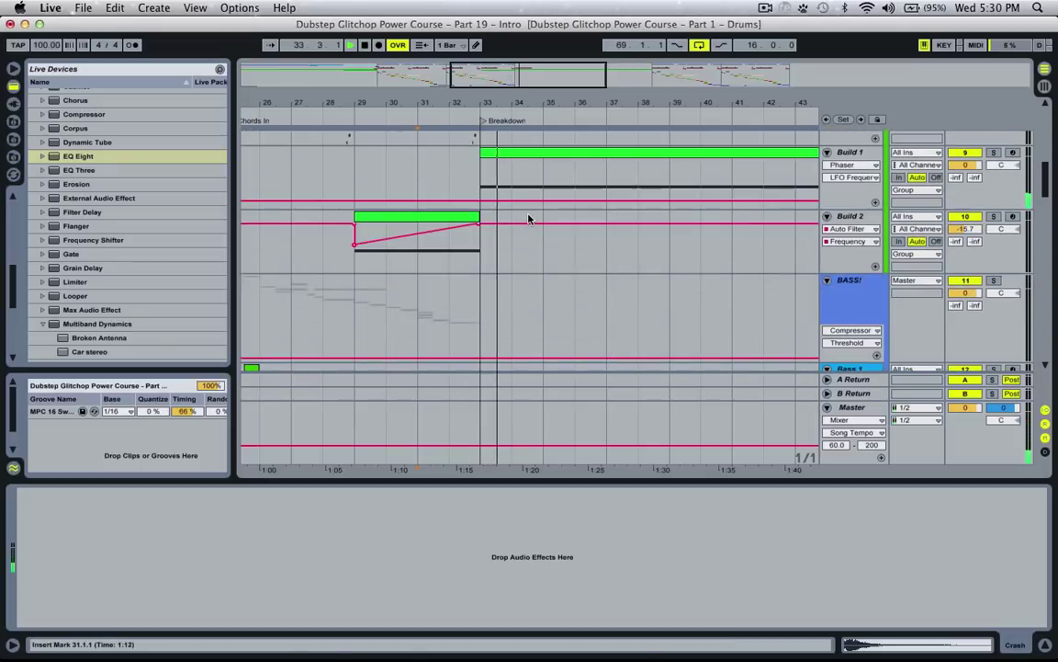
left_click_drag(537, 79, 537, 23)
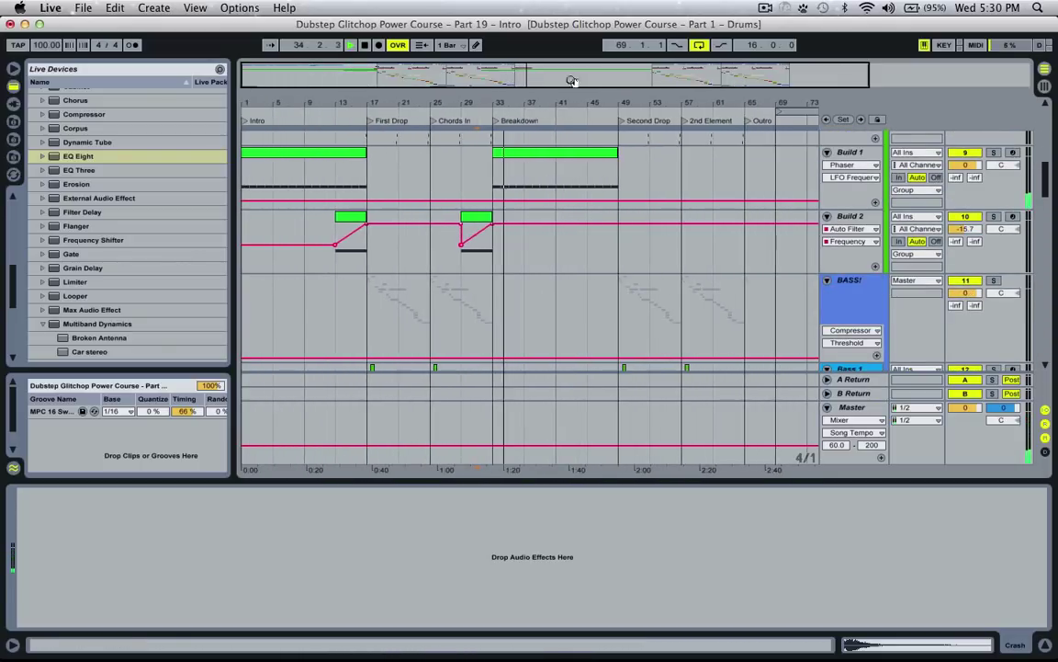
key("space")
Audition the Bass 16 clip at bar 32 and the moment where it ends at the Breakdown.
scroll(551, 230, "down", 10)
scroll(550, 230, "down", 8)
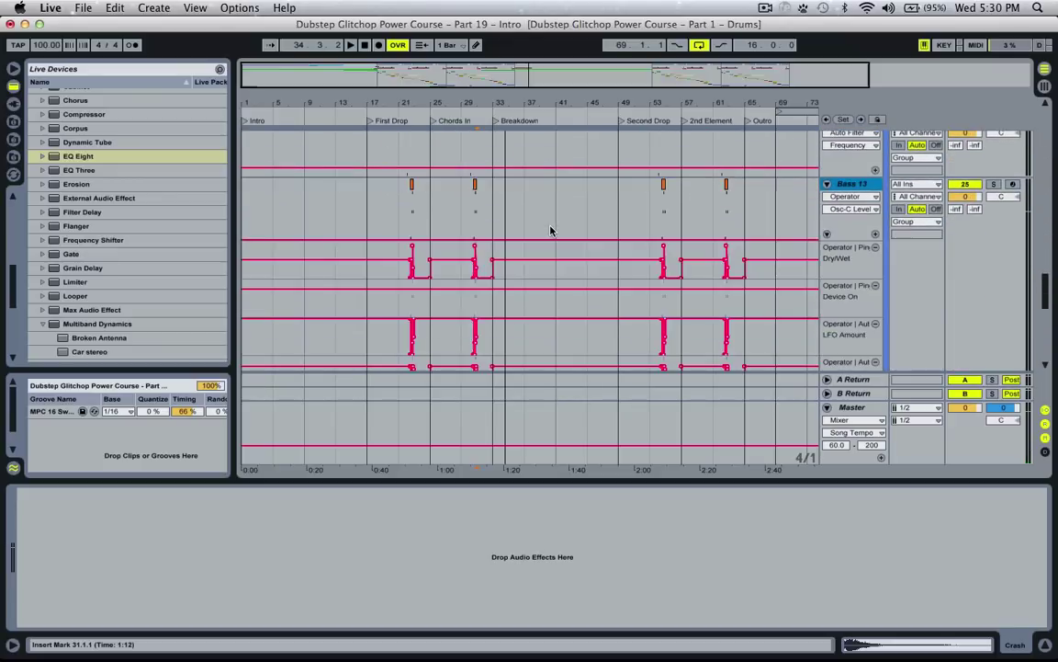
left_click_drag(533, 66, 539, 145)
left_click(465, 188)
key("space")
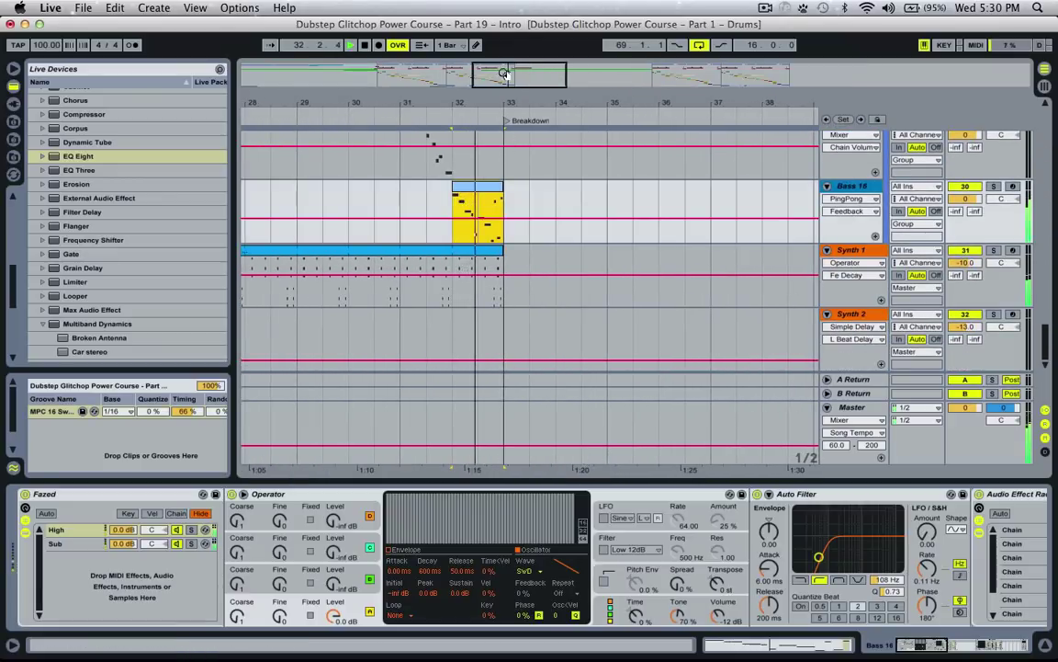
left_click_drag(501, 71, 577, 209)
key("space")
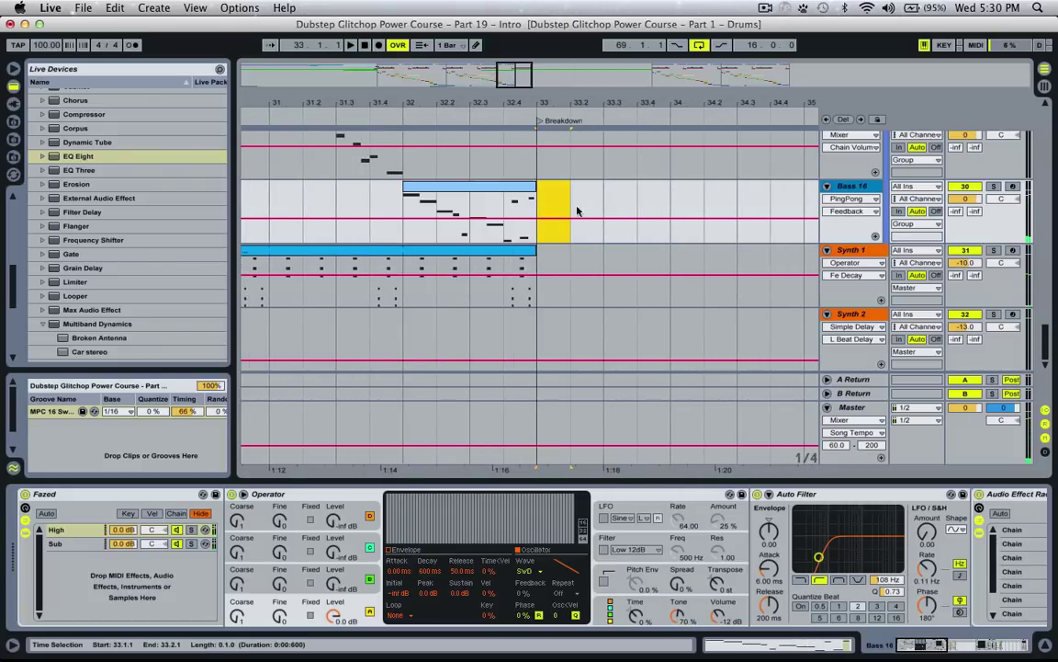
key("space")
key("space")
Narrow the grid to 1/8 and copy the first eighth note of the Bass 16 clip to bar 33.
left_click(401, 212)
key("super+1")
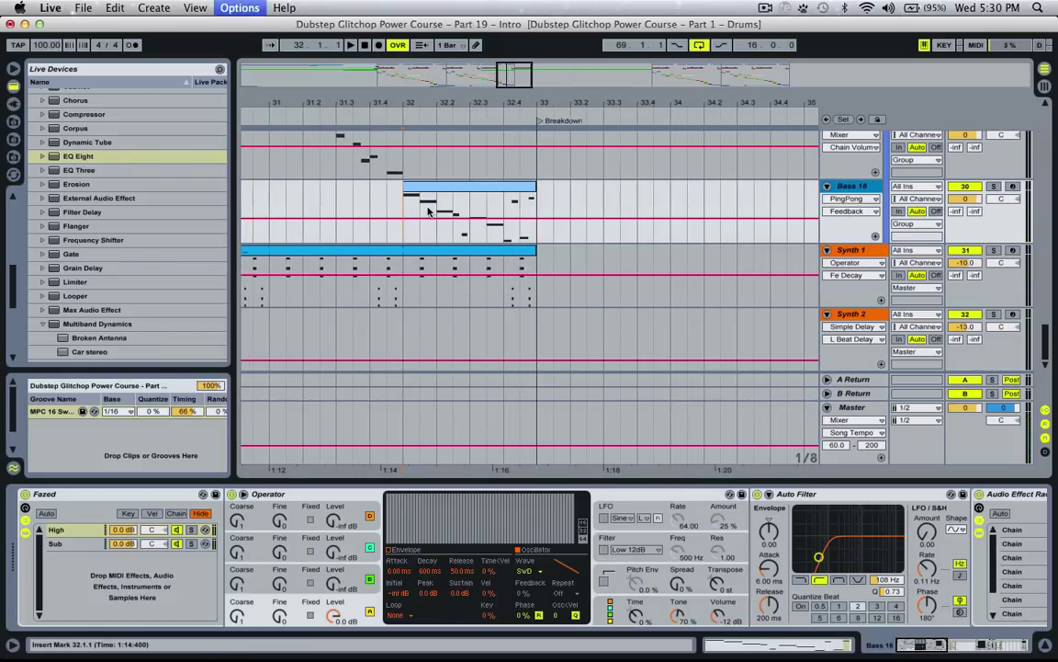
left_click(409, 214)
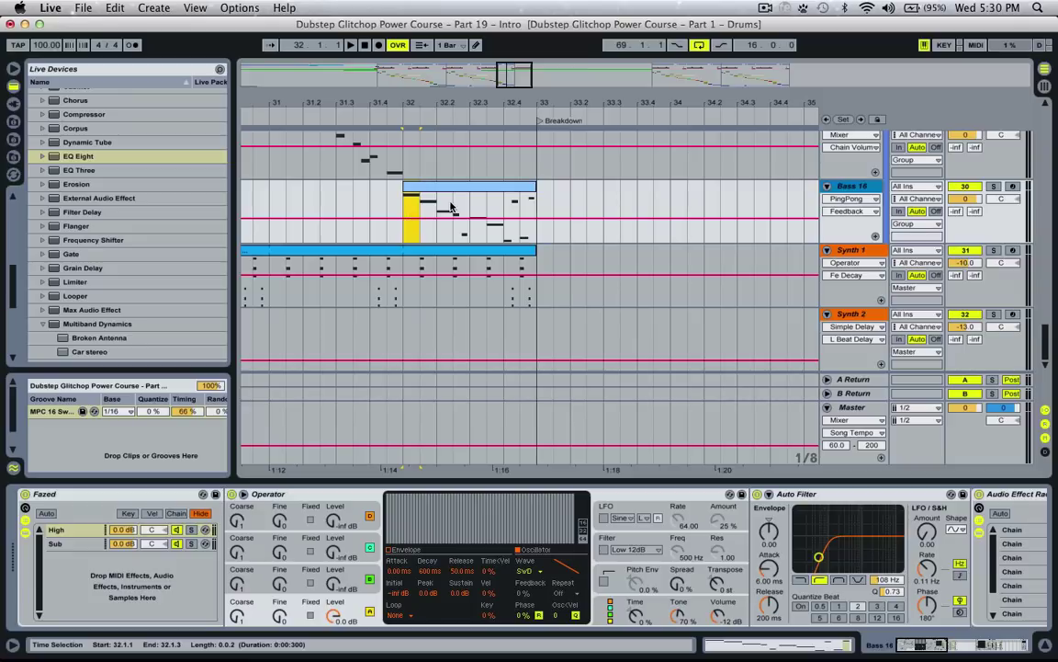
left_click(540, 198)
key("super+v")
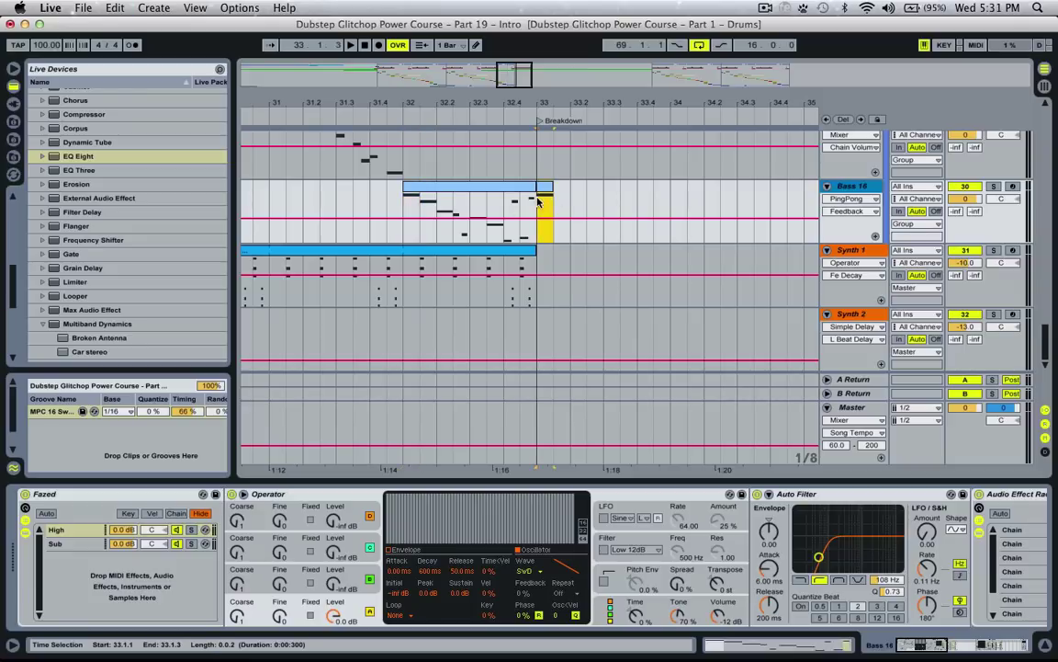
left_click(539, 202)
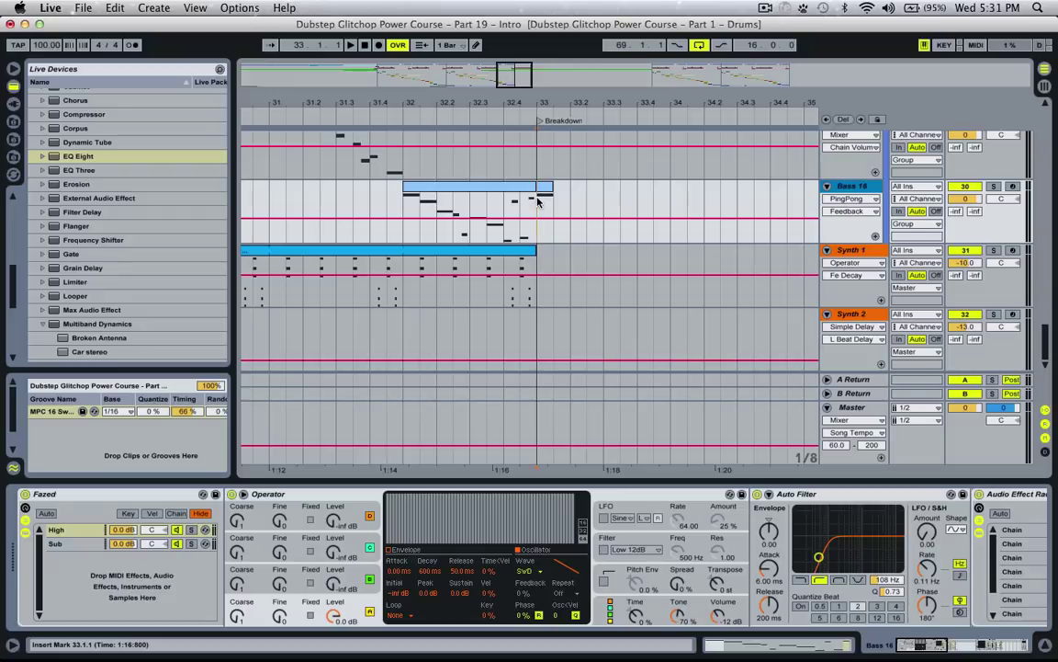
Play from 32.3.3 to hear the copied Bass 16 note land on the Breakdown.
left_click(484, 211)
key("space")
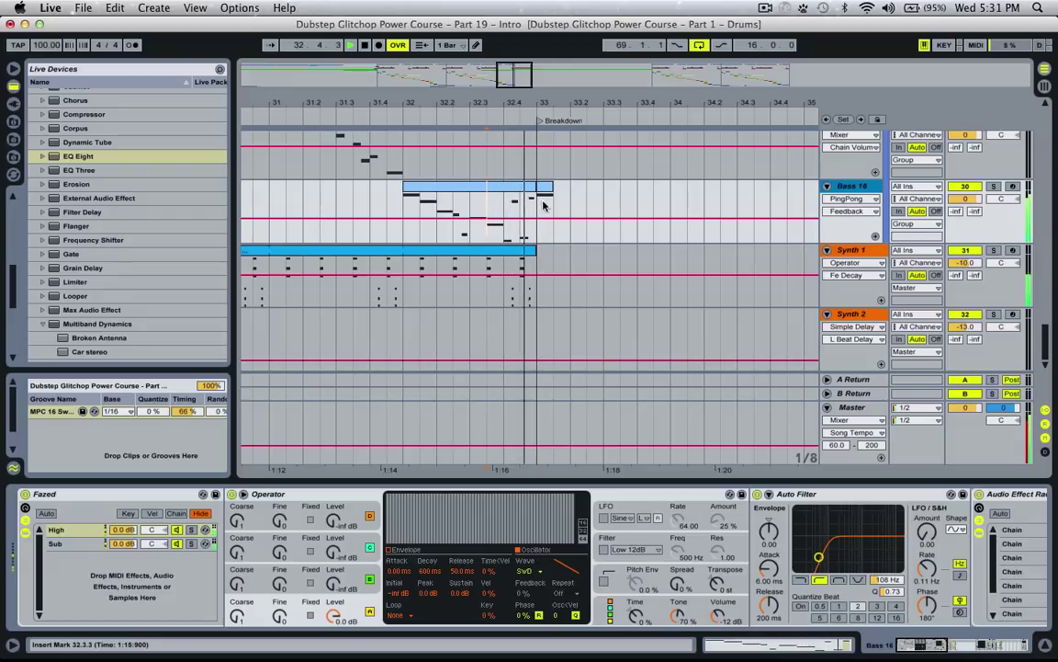
key("space")
Transpose all notes in the short Bass 16 clip at bar 33 down one octave.
double_click(543, 197)
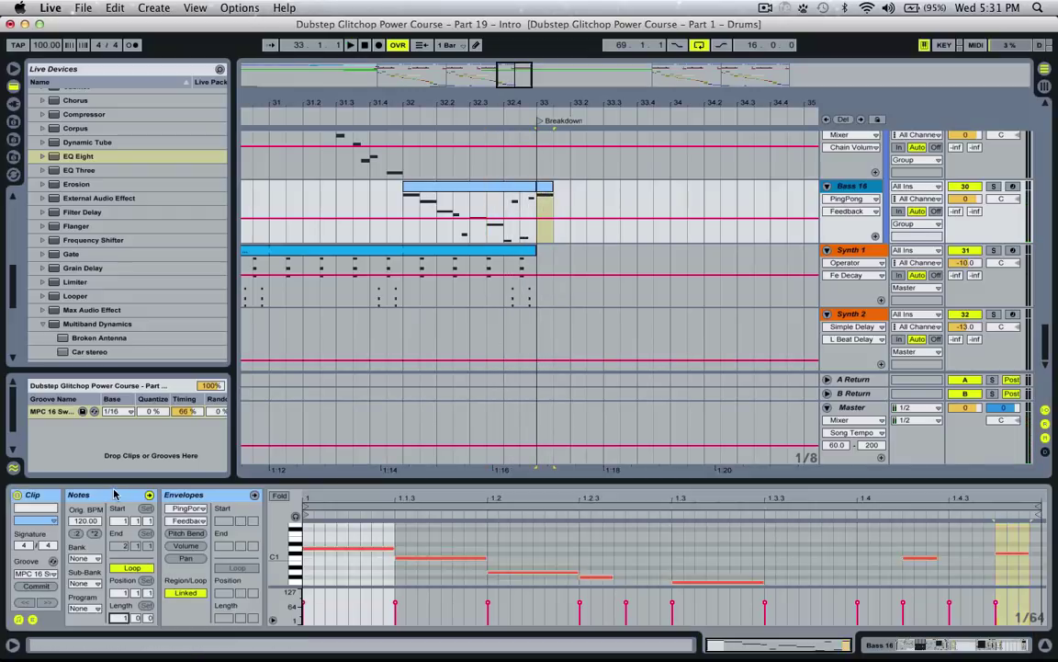
key("space")
key("super+a")
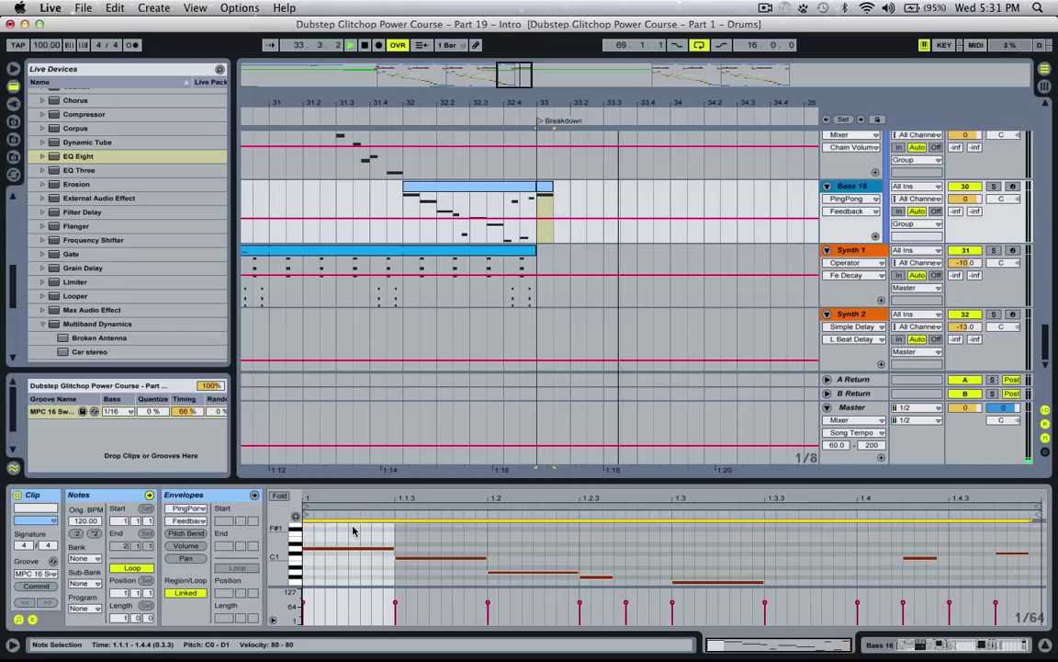
key("space")
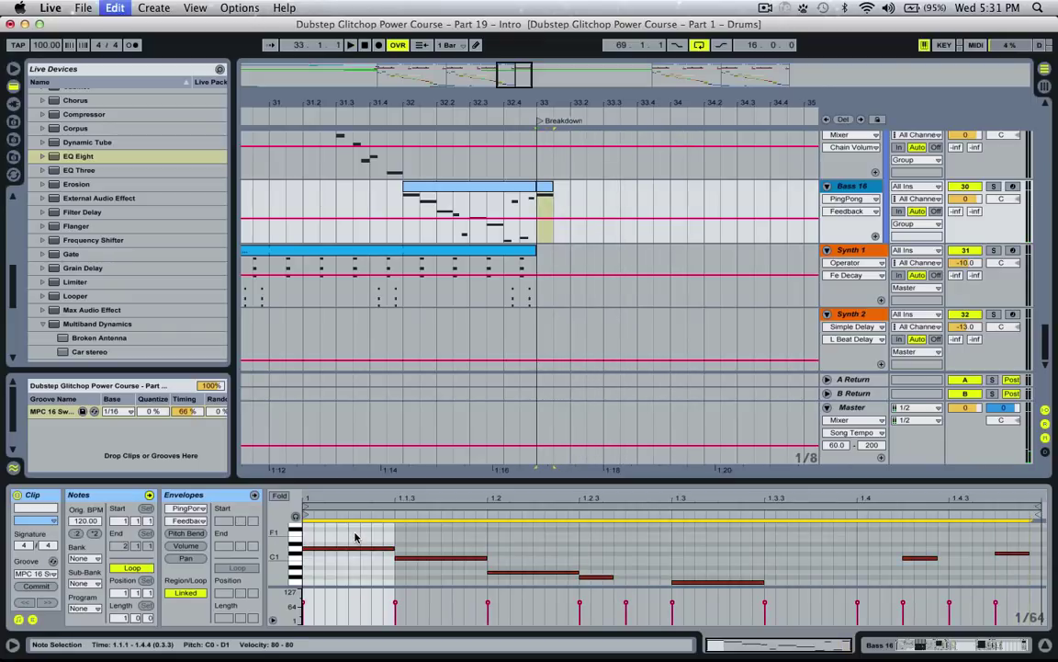
left_click(392, 205)
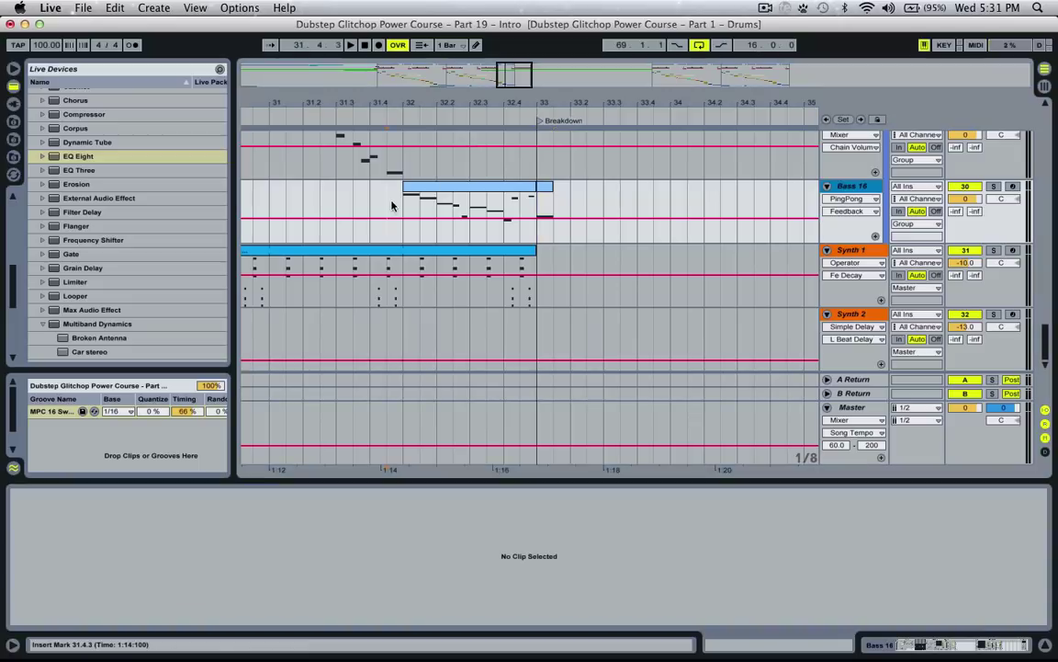
Play from 31.4.3 to check the lowered bass note, and reselect the short Bass 16 clip at bar 33.
key("space")
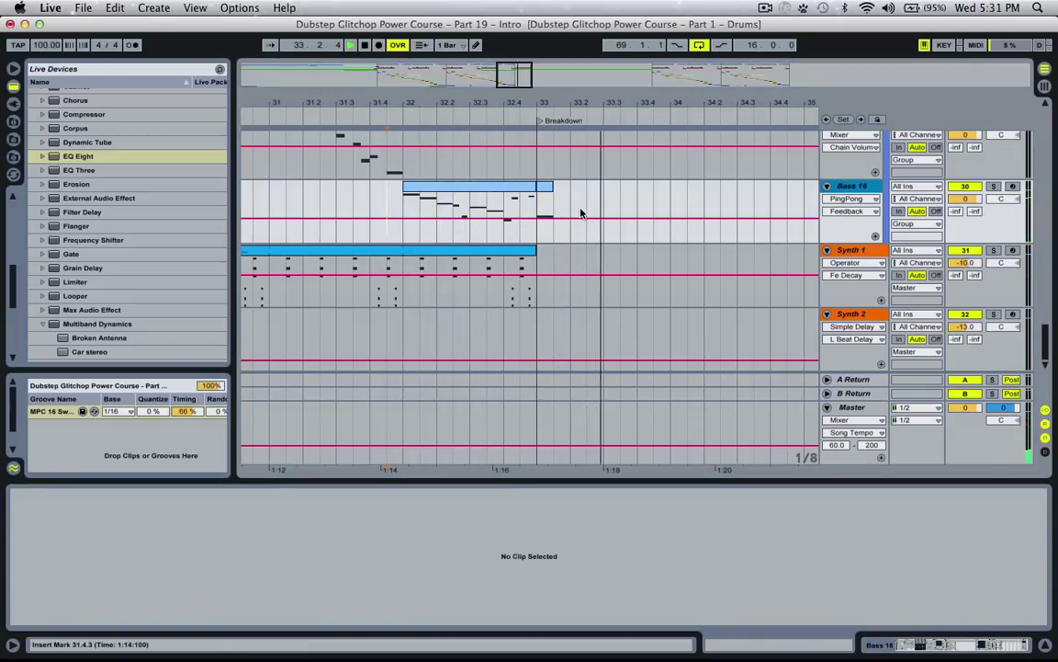
mouse_move(507, 84)
left_mouse_down()
mouse_move(526, 88)
mouse_move(526, 76)
left_mouse_up()
key("space")
left_click(390, 187)
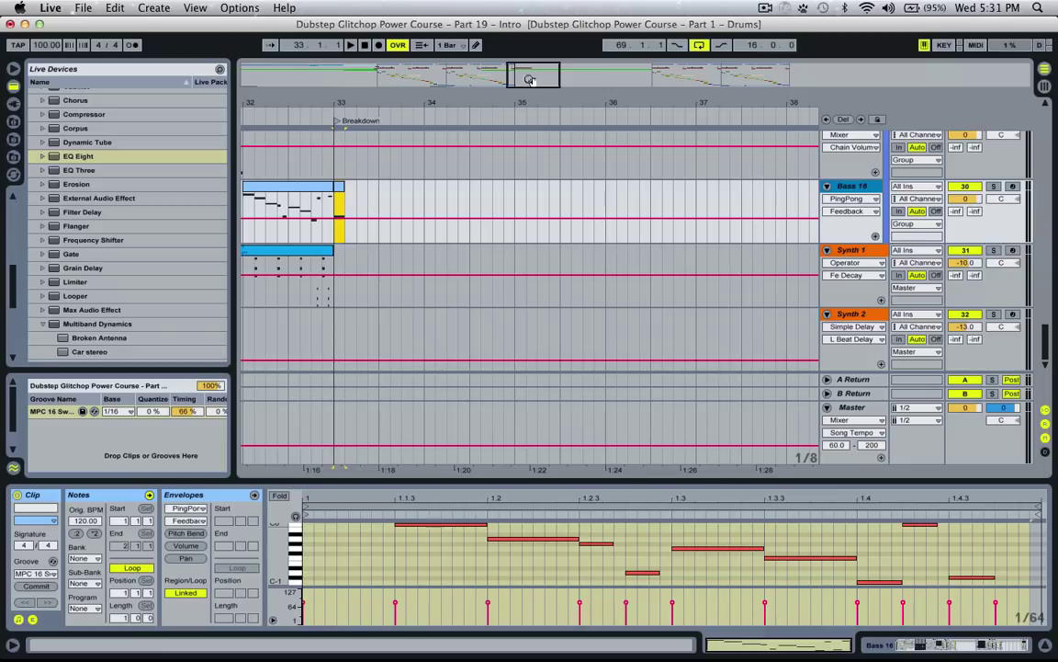
left_click_drag(530, 80, 541, 80)
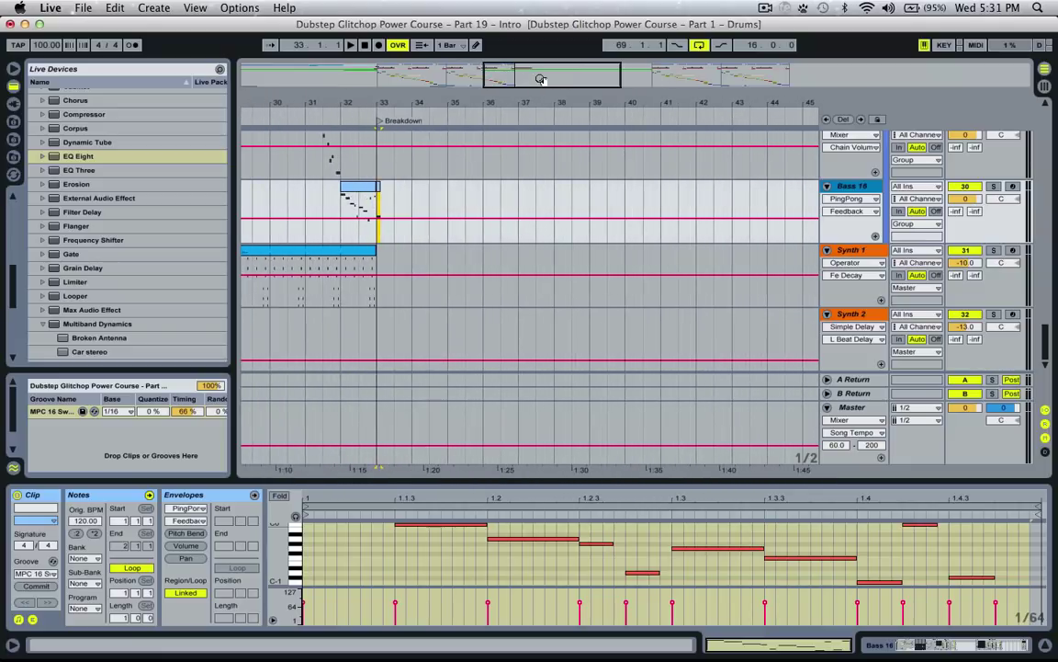
Switch from the Arrangement to the Session View to show the tracks and their mixer.
left_click(1048, 85)
key("Tab")
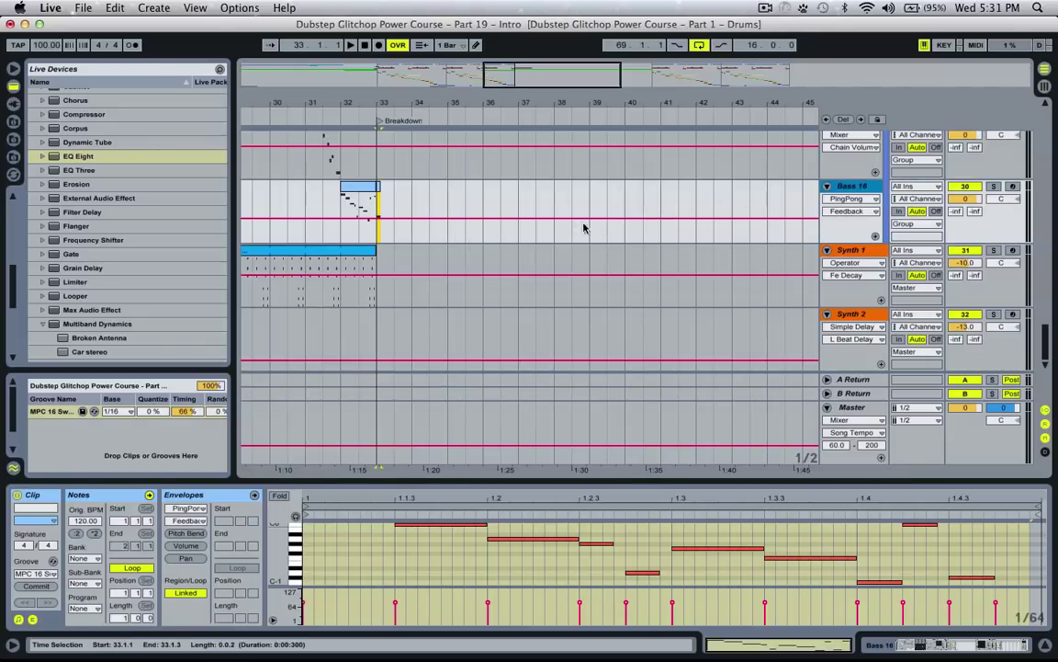
key("Tab")
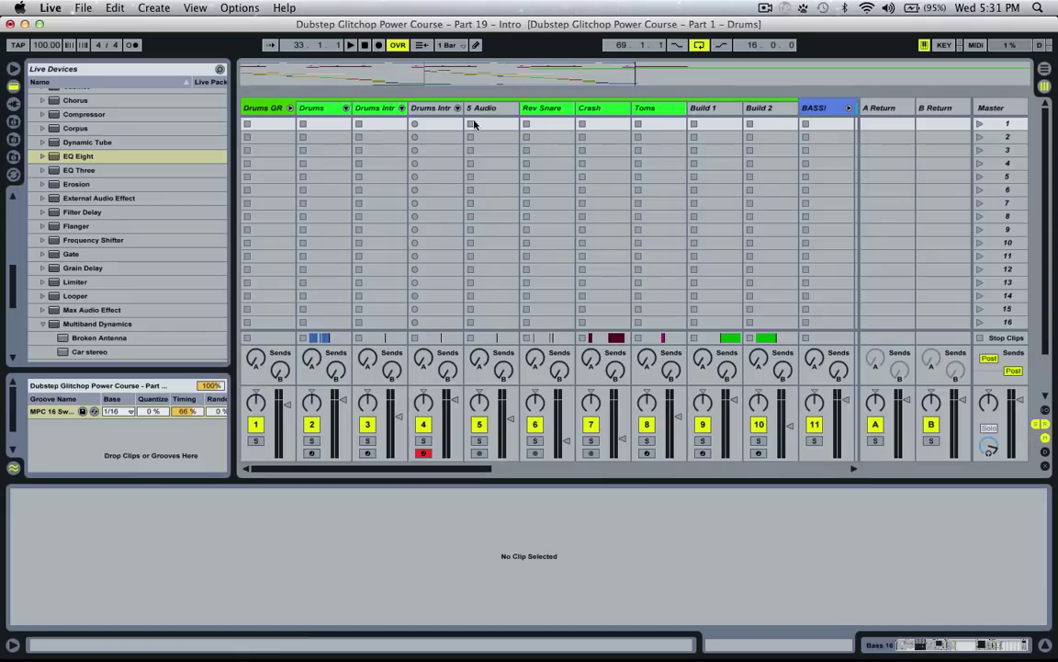
Delete the B Return track from the session mixer.
scroll(391, 184, "right", 10)
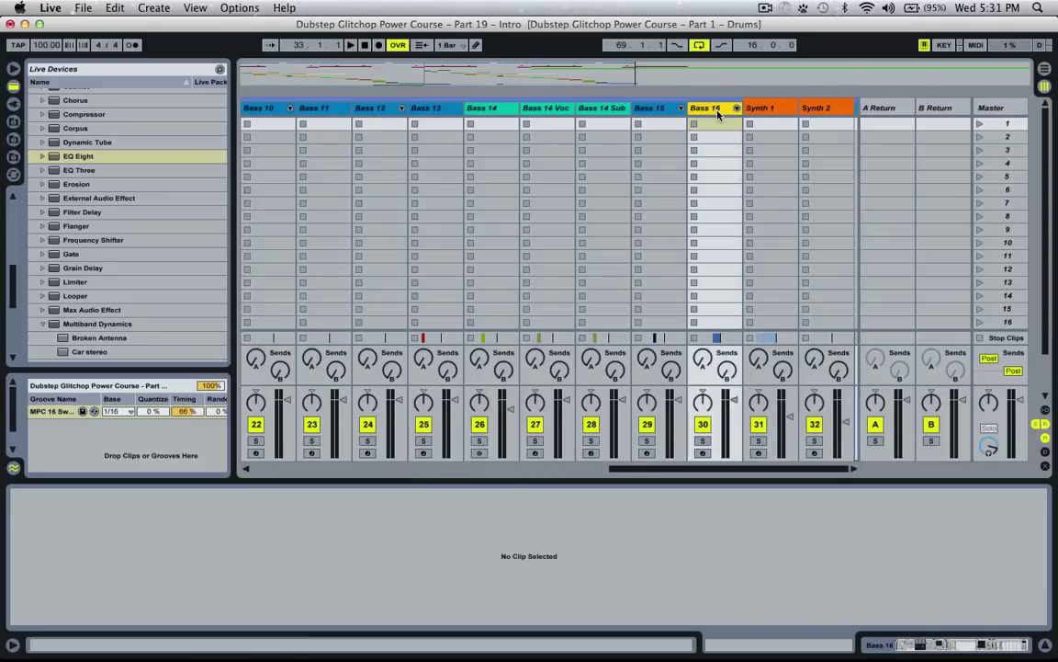
left_click(886, 110)
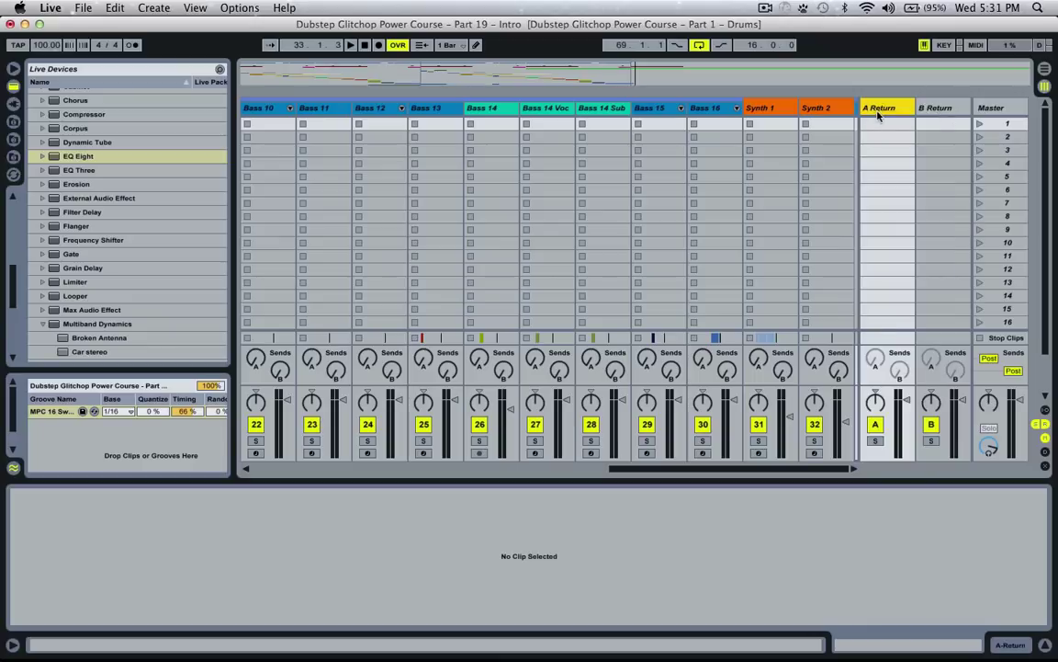
left_click(932, 108)
key("Delete")
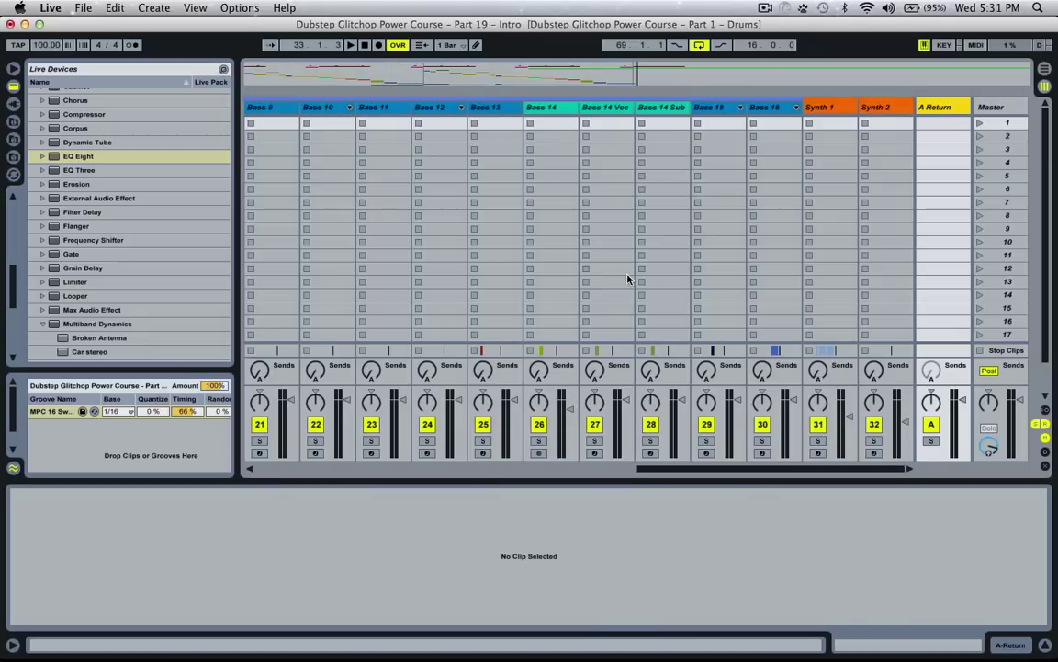
Show the A Return track's device chain and the track sends, and return to the Arrangement to locate Bass 16's A send.
left_click(935, 106)
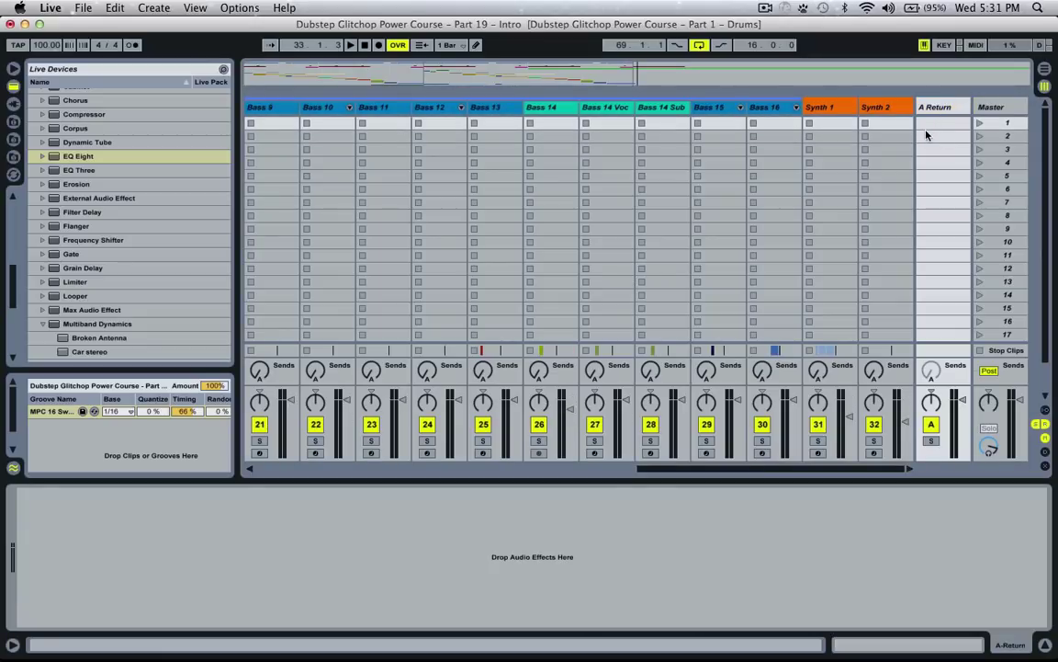
left_click(917, 111)
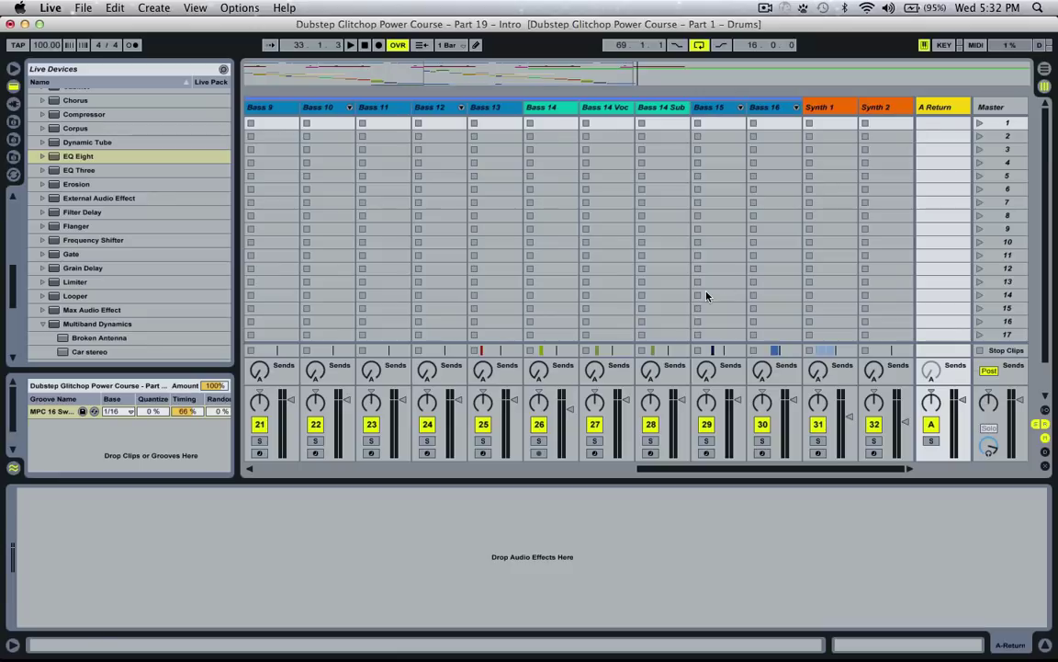
left_click(761, 368)
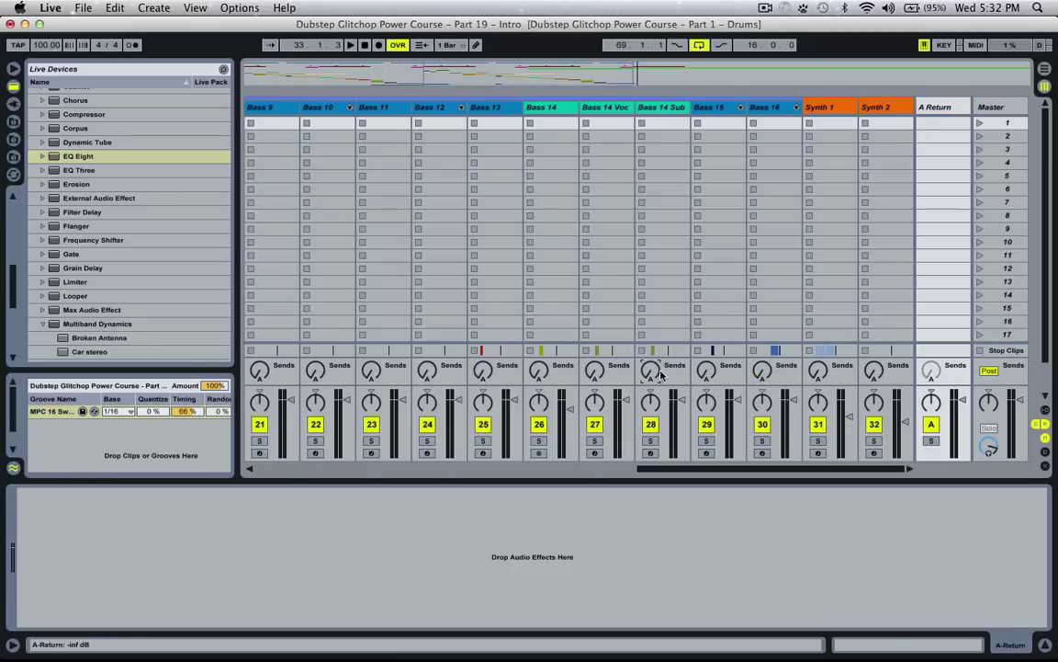
key("Tab")
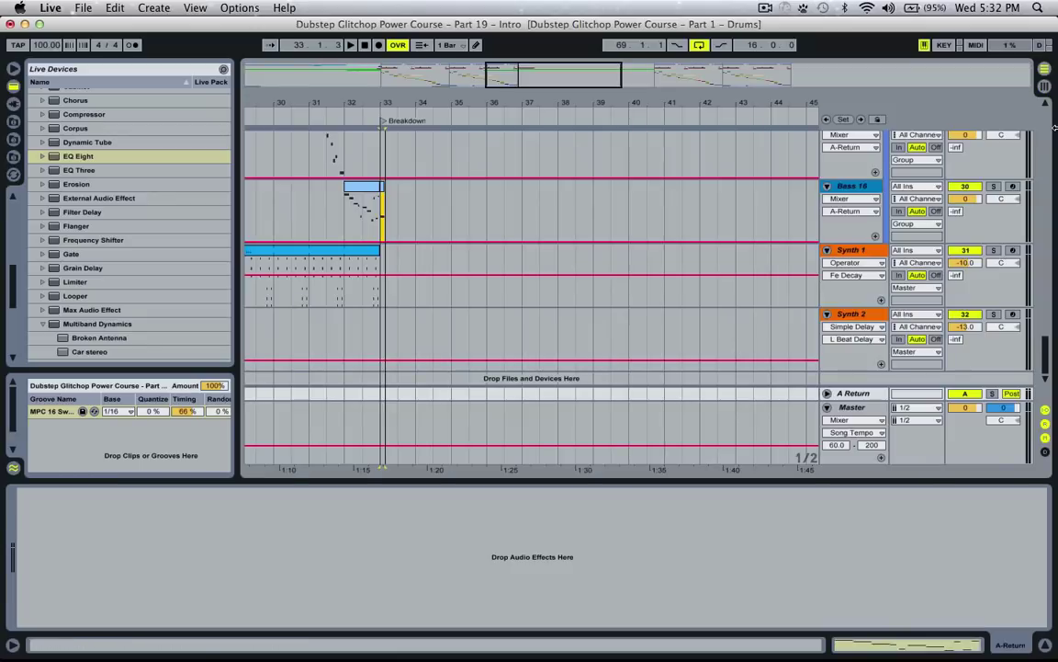
left_click(955, 211)
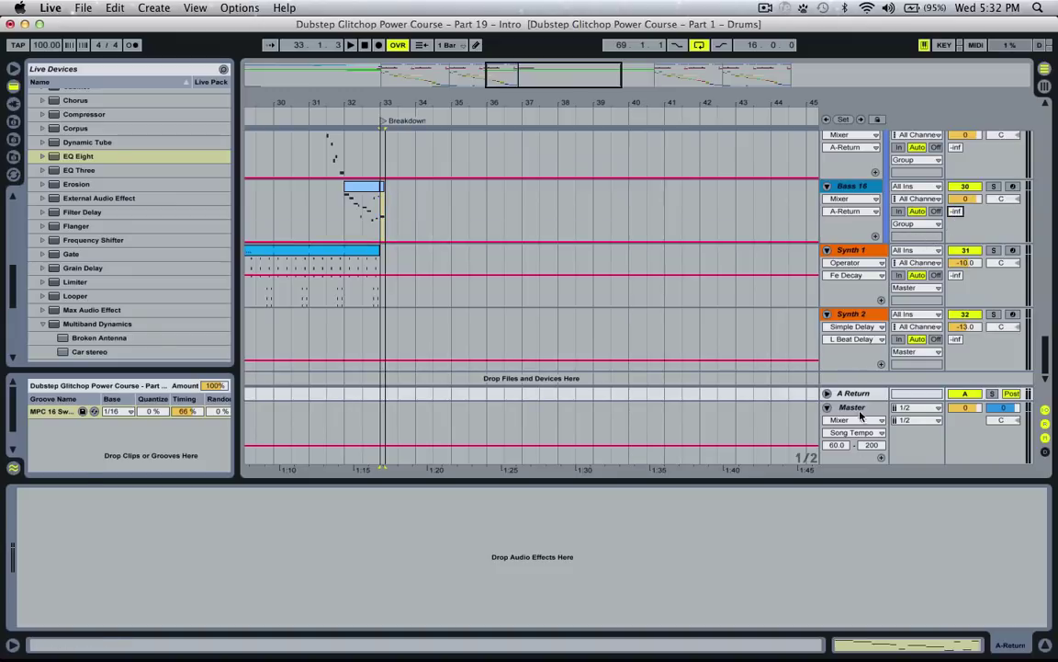
Load the Ping Pong Delay audio effect onto the A Return track.
scroll(60, 263, "down", 3)
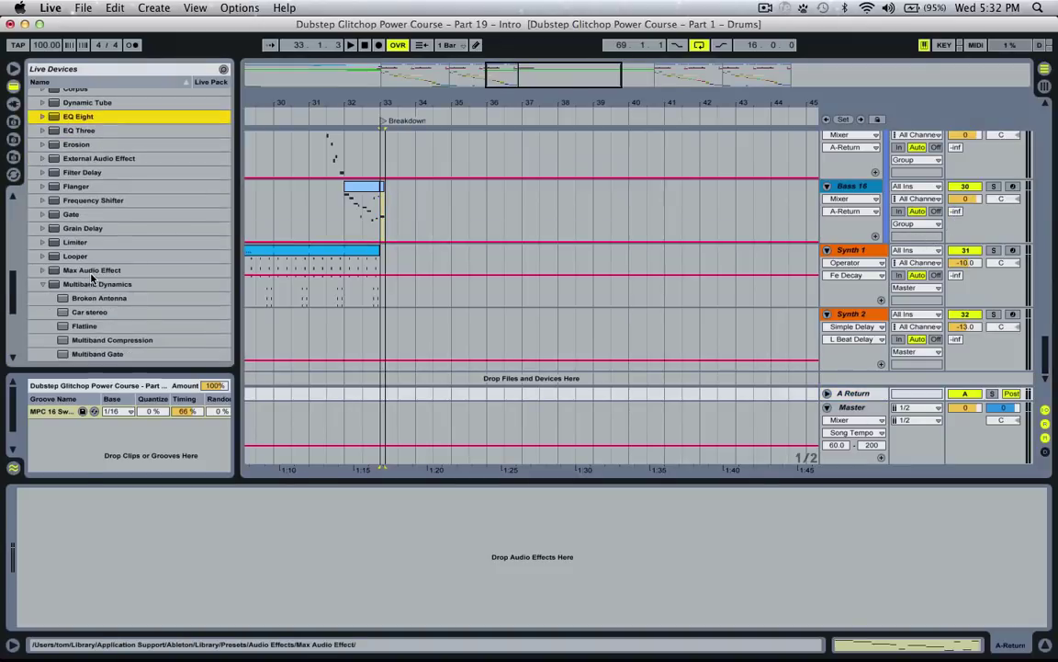
left_click(55, 258)
scroll(83, 271, "down", 1)
left_click(85, 280)
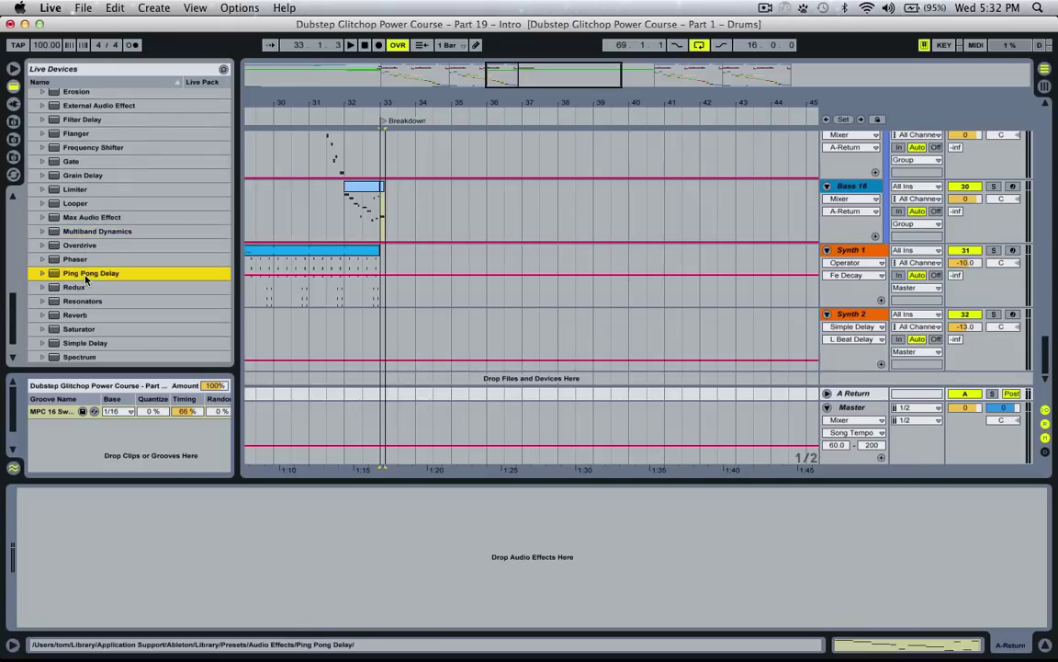
key("Return")
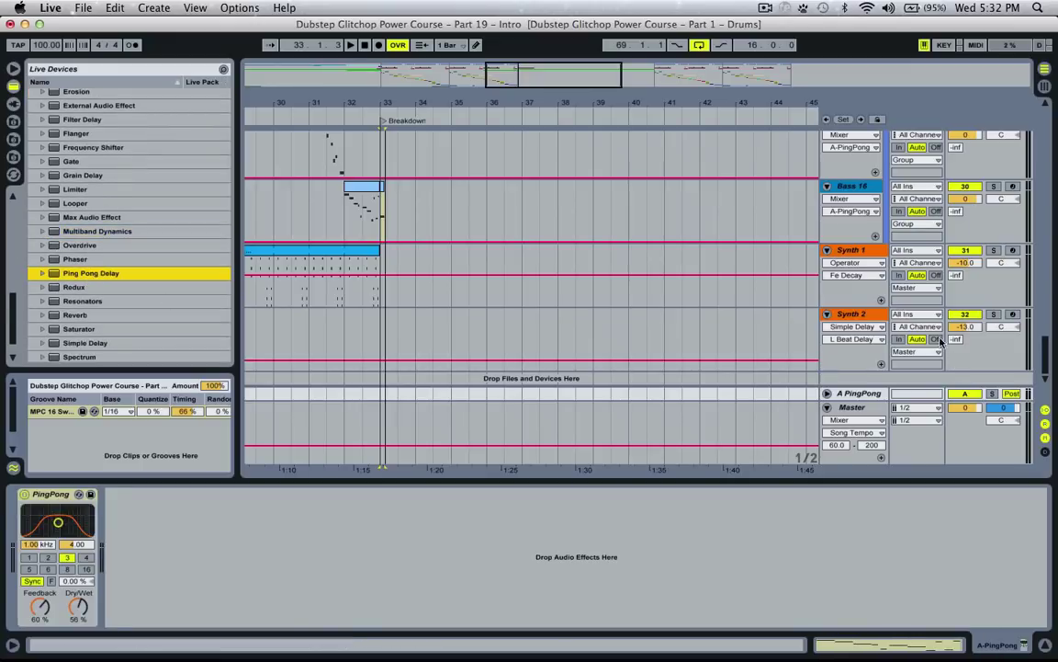
Try Bass 16's A-PingPong send at 0 dB during playback and reset it to -inf.
left_click(956, 212)
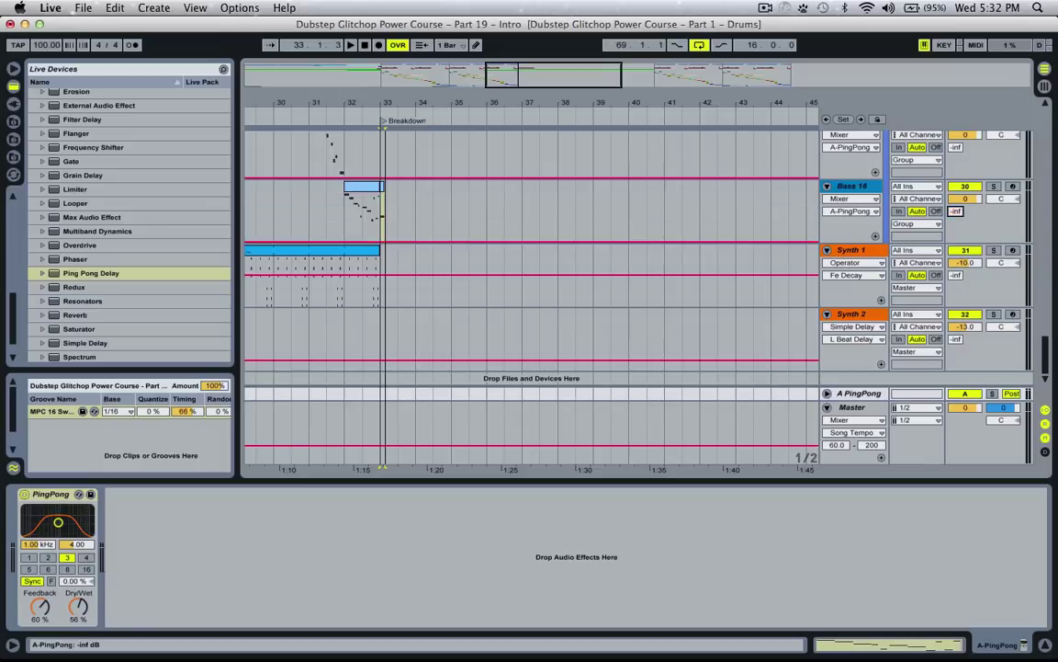
key("space")
left_click_drag(955, 212, 956, 137)
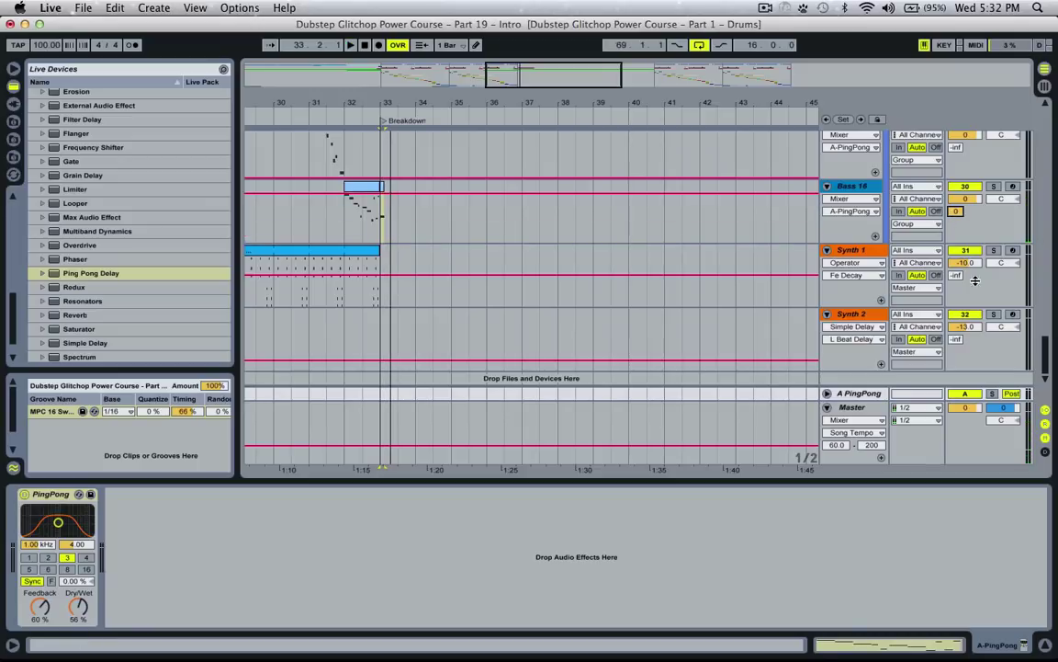
key("space")
key("space")
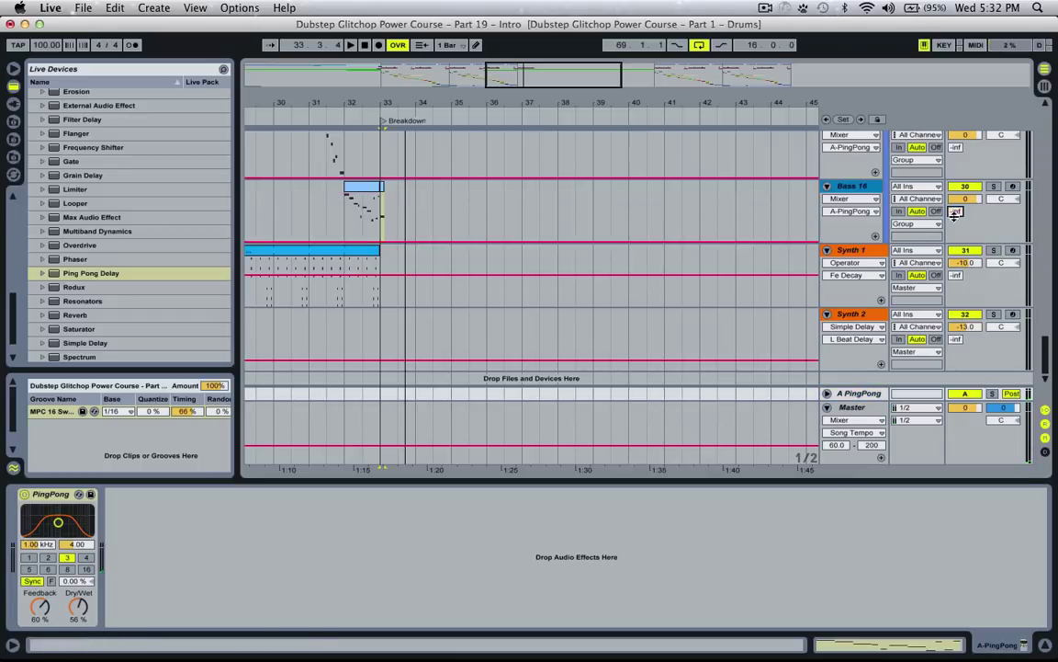
Try the Crash track's A-PingPong send at 0 dB during playback and reset it to -inf.
scroll(952, 211, "up", 15)
scroll(949, 209, "up", 5)
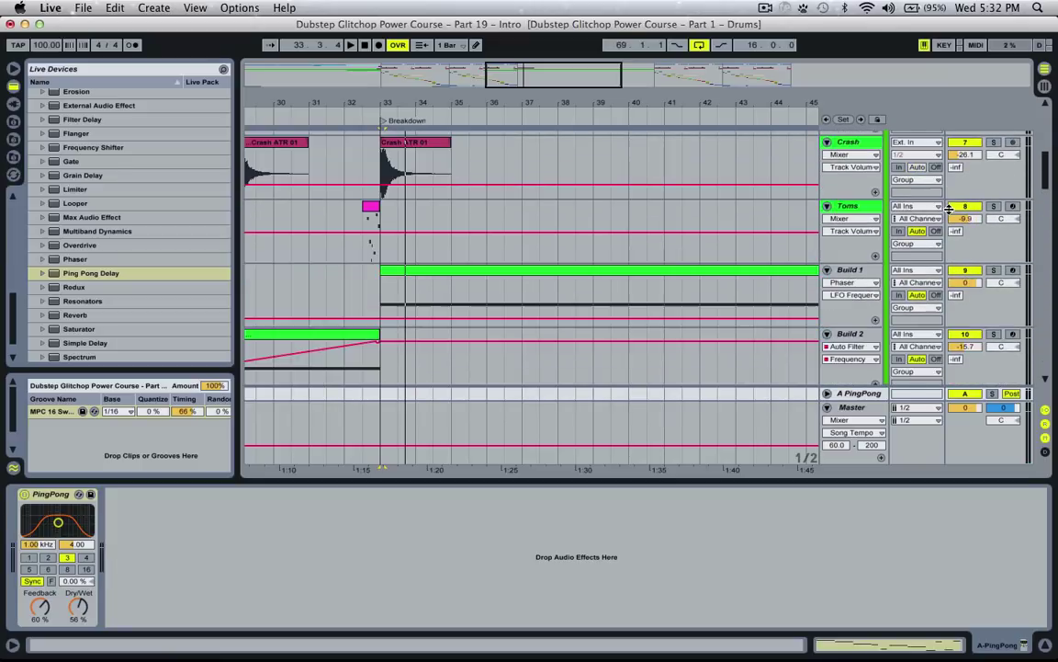
left_click_drag(957, 182, 958, 110)
key("space")
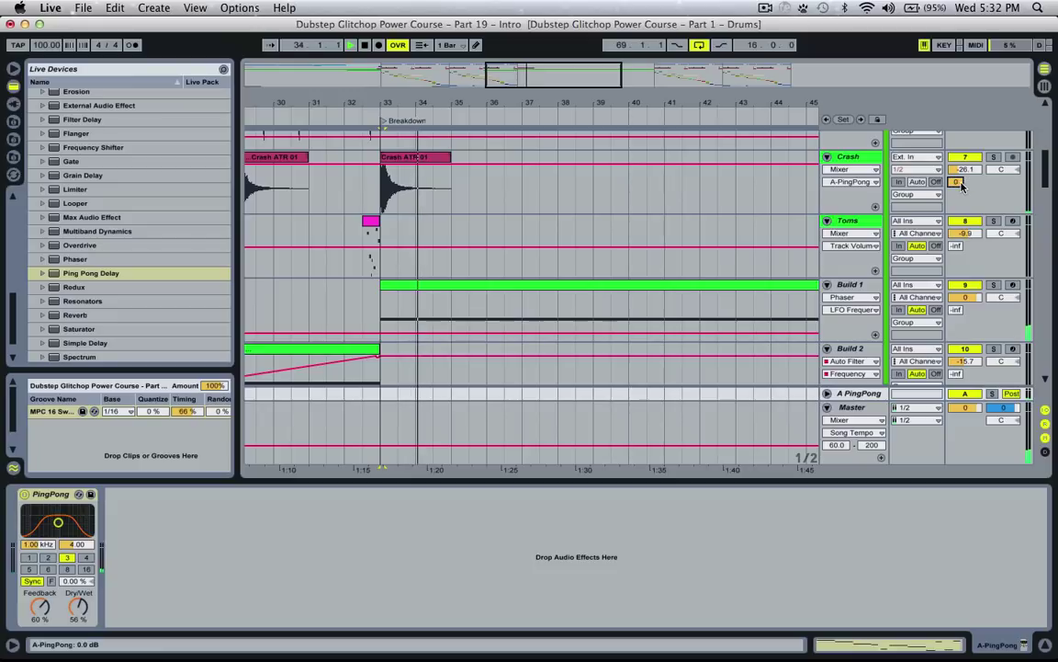
left_click_drag(958, 182, 957, 212)
Play from 32.3.1 on the Toms track to hear the fill into the Breakdown.
left_click(363, 273)
key("space")
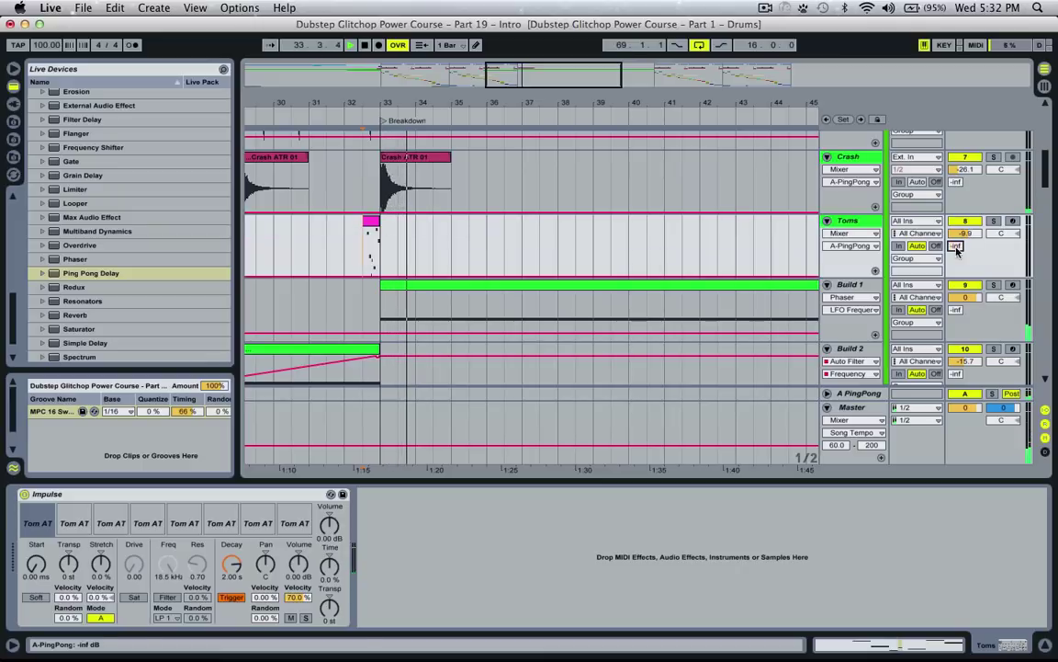
key("space")
Remove the Ping Pong Delay from the A return track.
scroll(475, 254, "down", 5)
scroll(475, 254, "down", 15)
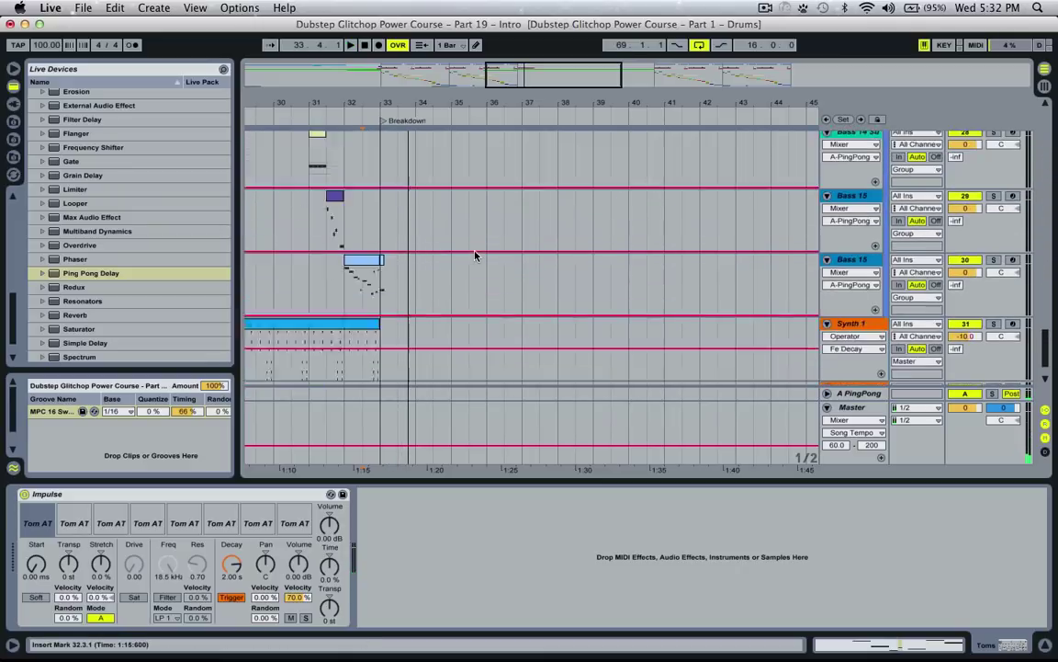
left_click(383, 226)
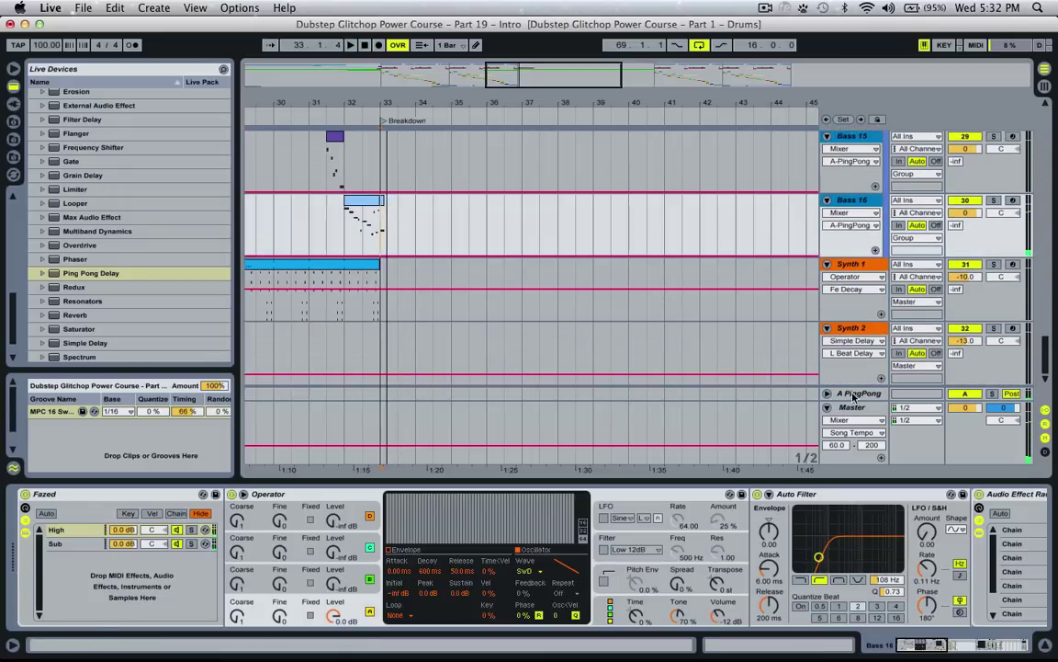
left_click(857, 393)
left_click(58, 496)
key("Delete")
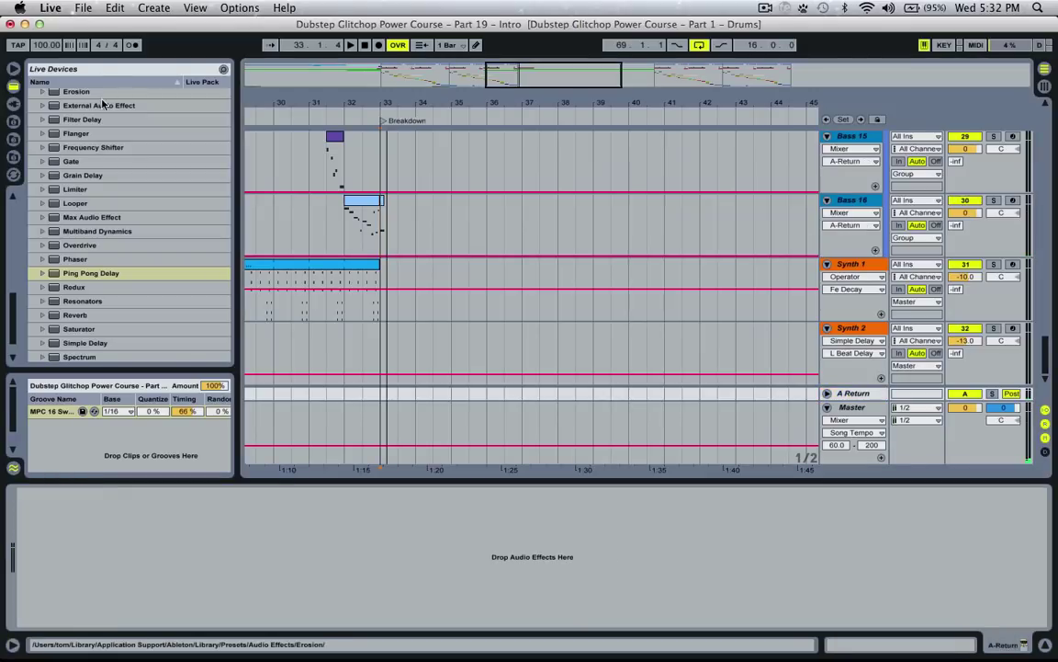
Load Filter Delay onto the A Return track and set its L line's feedback to 100%.
scroll(124, 158, "up", 1)
scroll(124, 158, "up", 2)
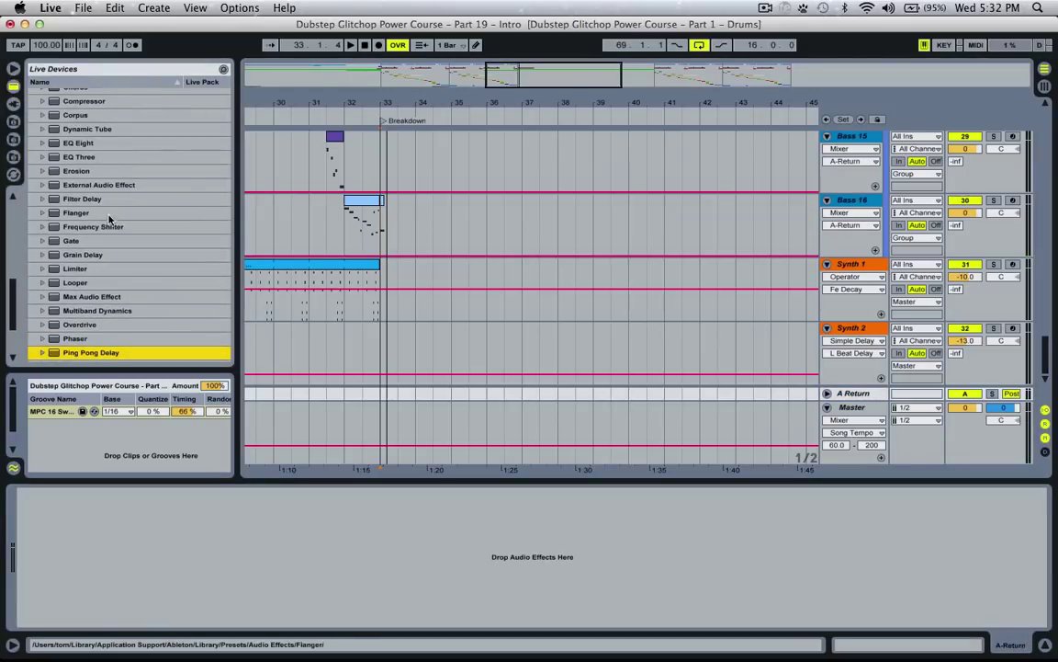
left_click(88, 199)
double_click(88, 199)
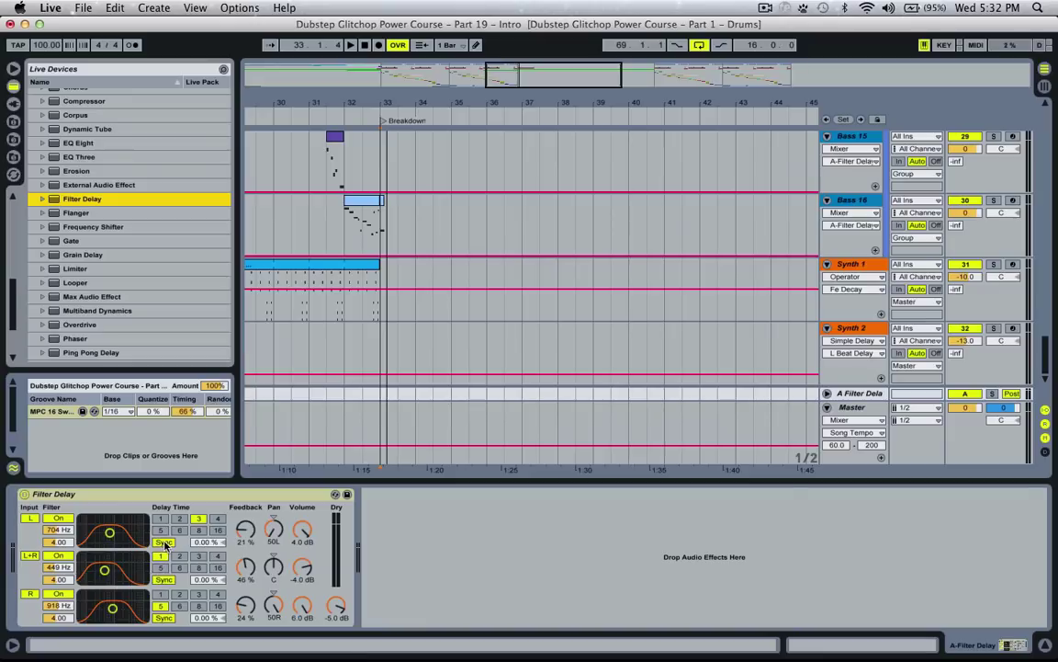
left_click(242, 541)
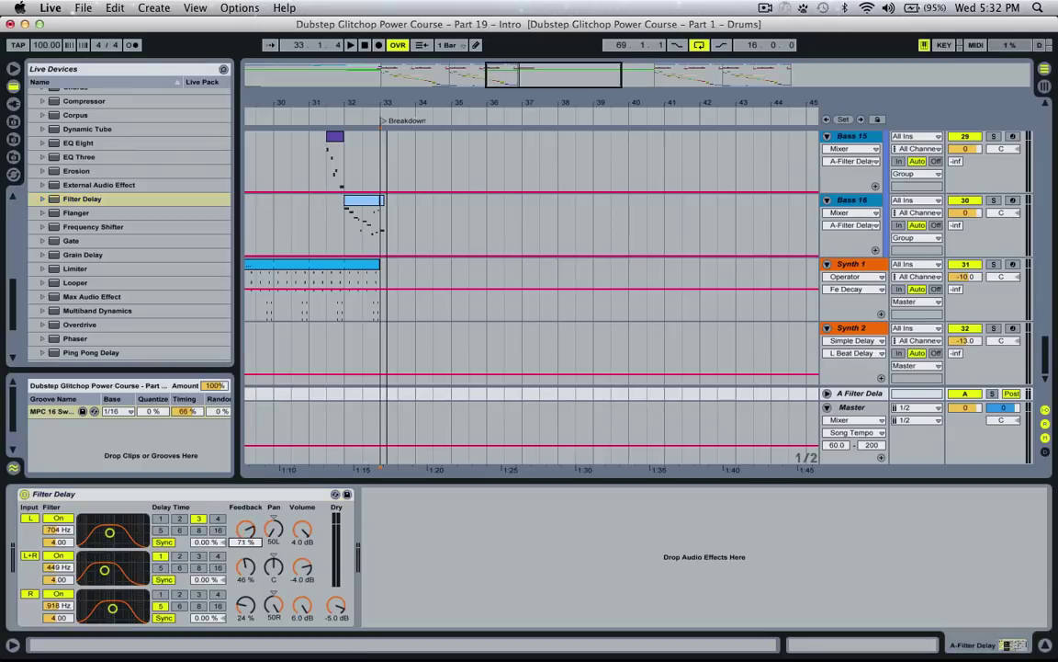
Try a Ping Pong Delay with 95% feedback after the Filter Delay, and remove it.
scroll(70, 268, "down", 3)
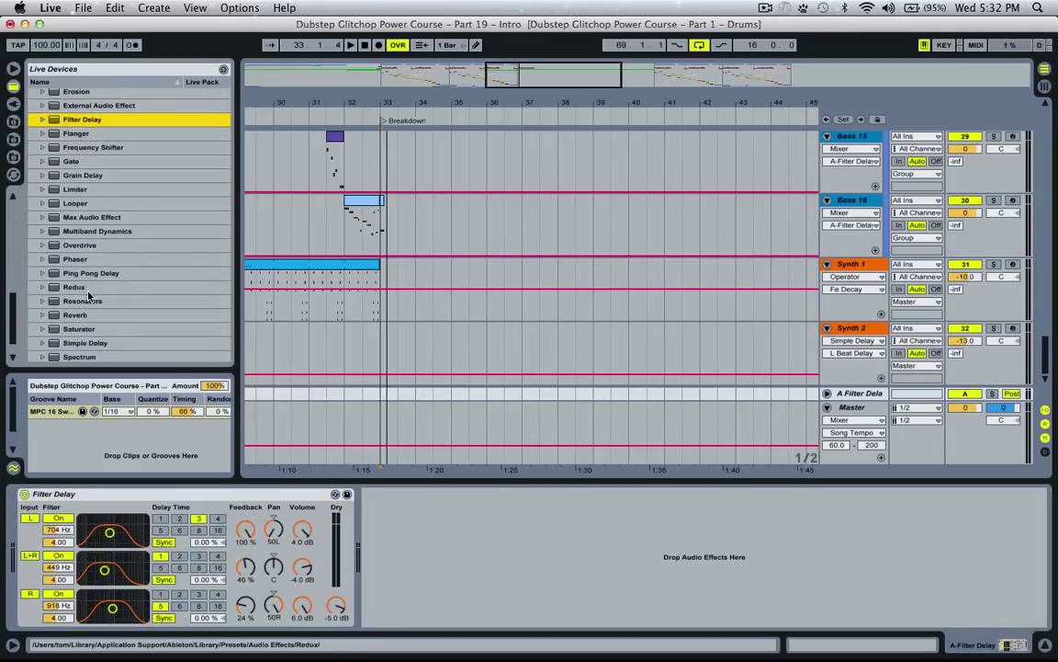
left_click_drag(89, 276, 502, 524)
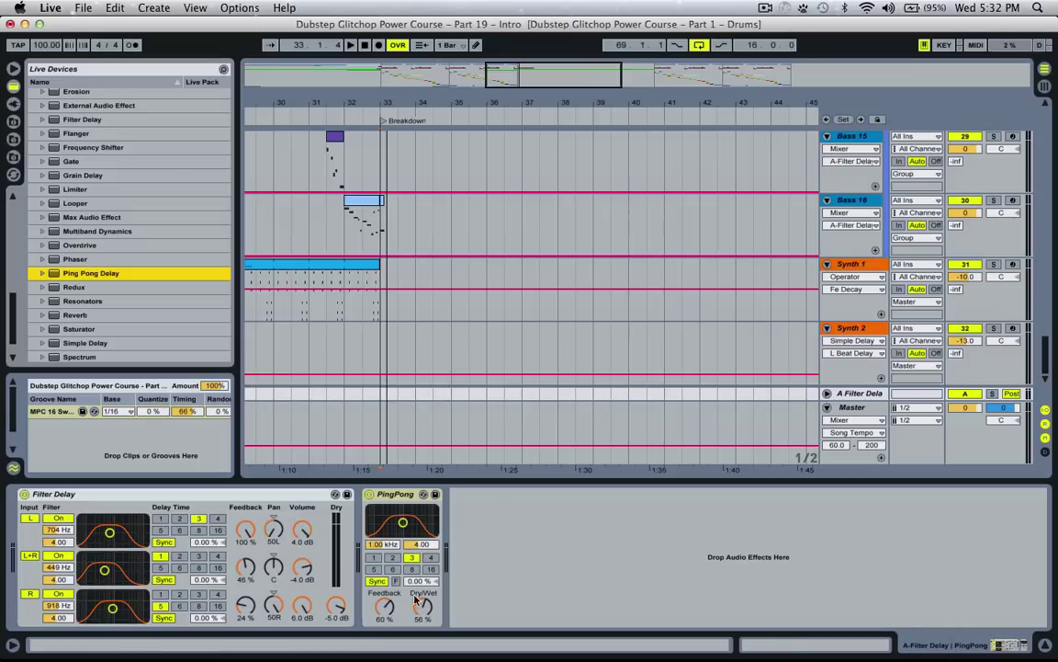
left_click(373, 604)
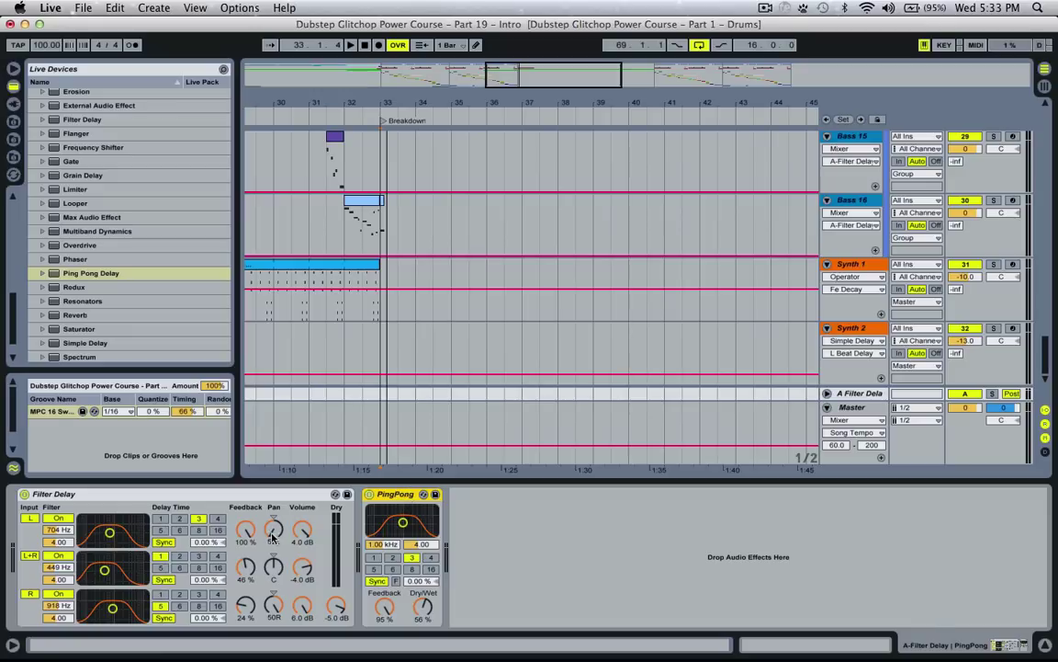
key("Delete")
Turn off the Filter Delay's L+R line, set the R line's feedback to 100% and the Dry level to -inf dB.
left_click(29, 556)
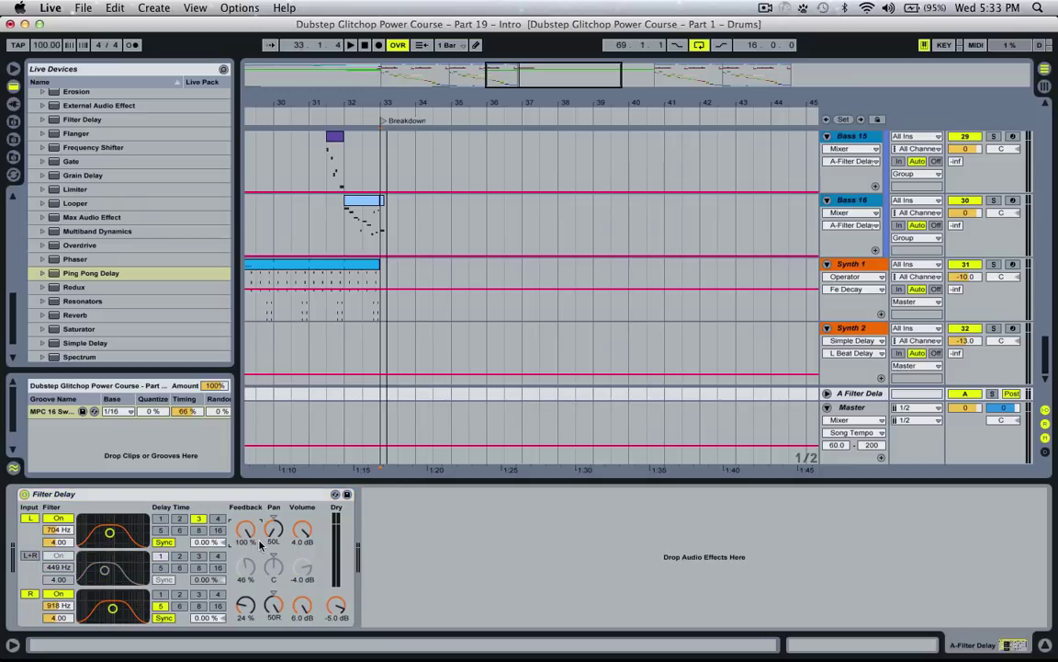
left_click_drag(246, 620, 246, 570)
Place the insert mark at 33.1.1 on Bass 16 and reopen the A return's Filter Delay.
left_click(382, 241)
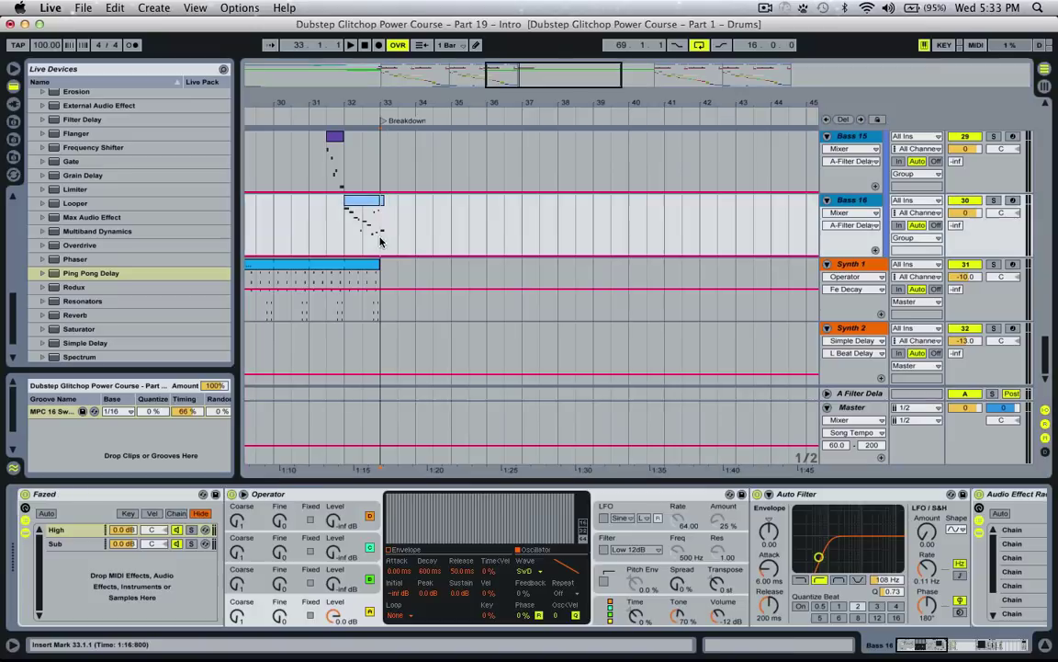
left_click(866, 408)
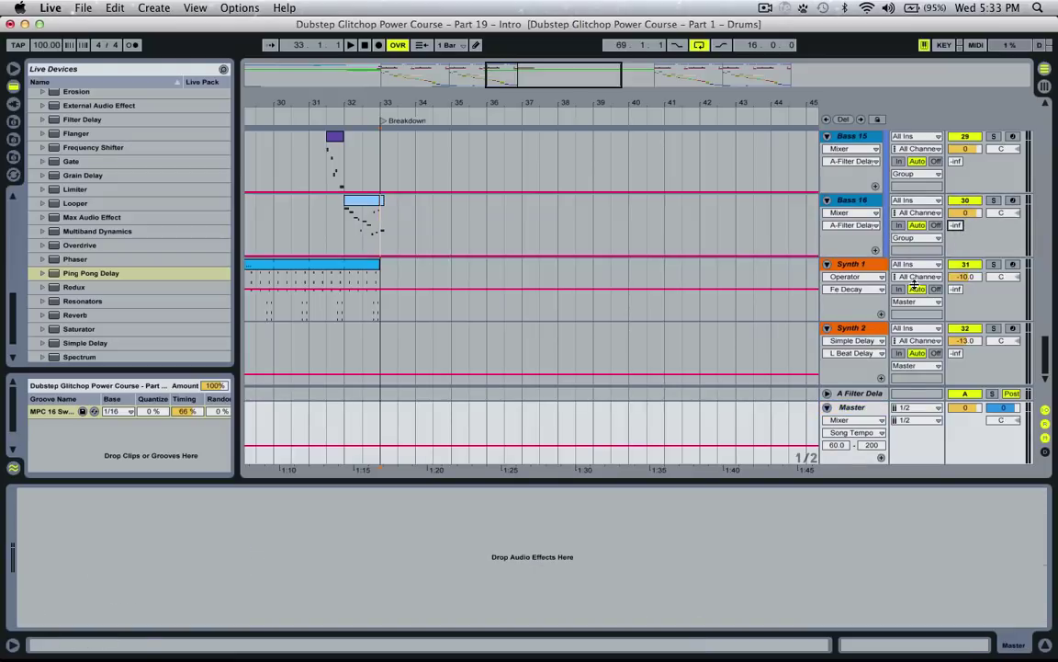
left_click(858, 394)
left_click(857, 410)
left_click(856, 395)
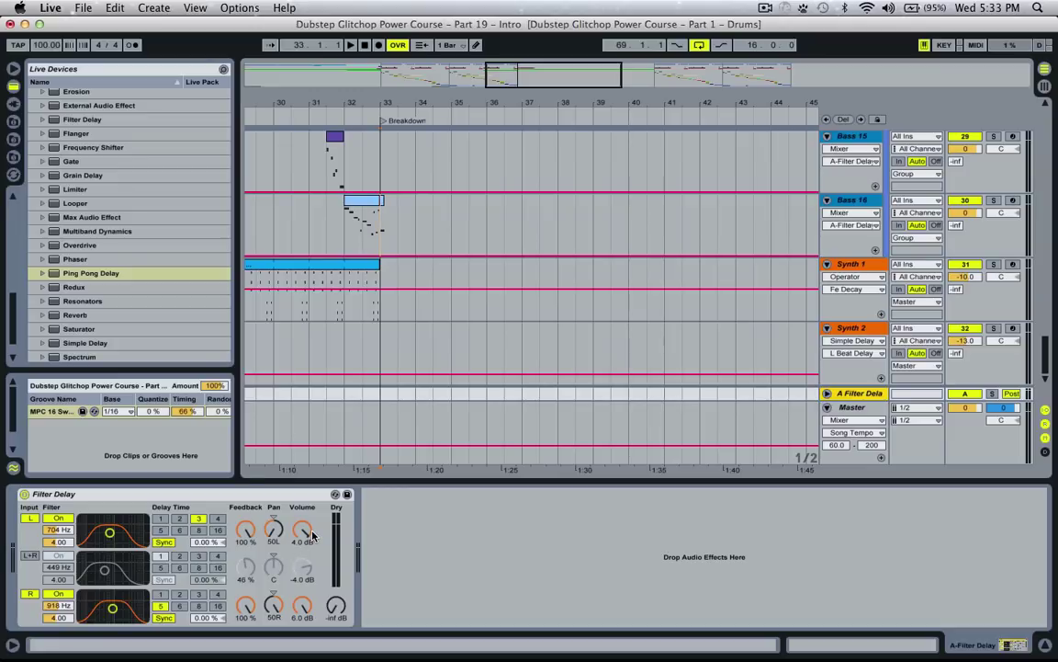
Set the Filter Delay's R delay time to 3, and widen the filters to 9.00 at 749 Hz for L and 857 Hz for R.
left_click(239, 540)
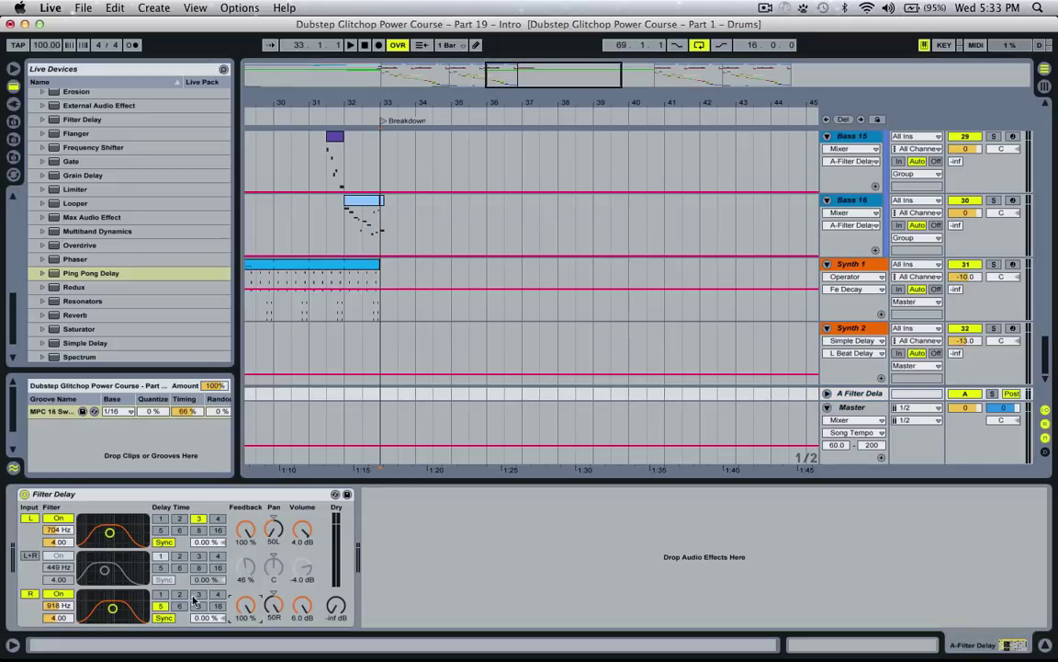
left_click(199, 595)
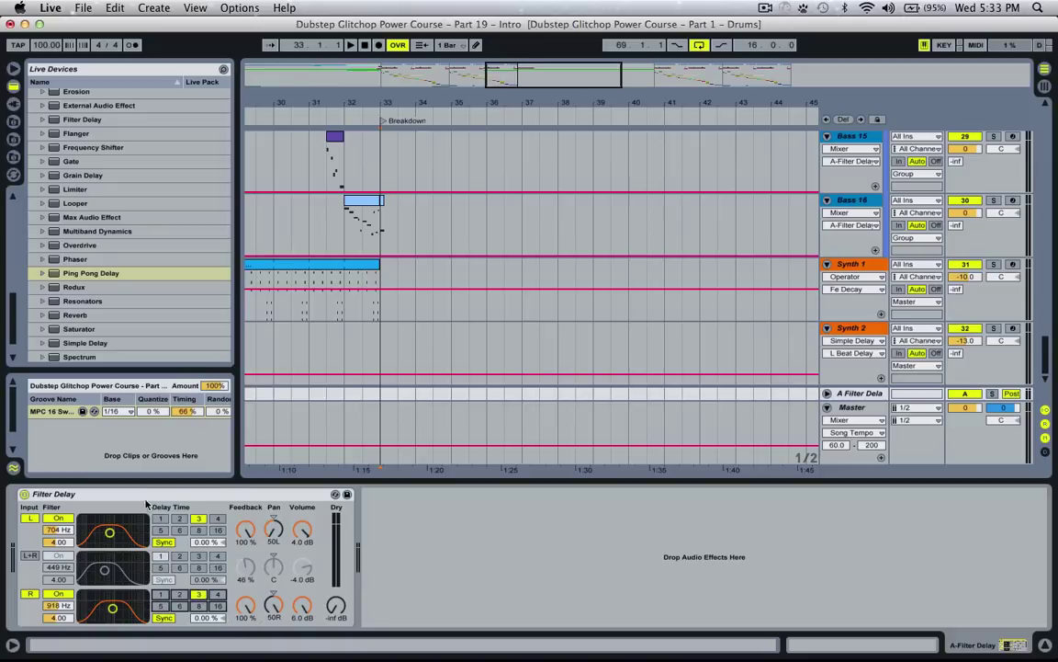
left_click(109, 533)
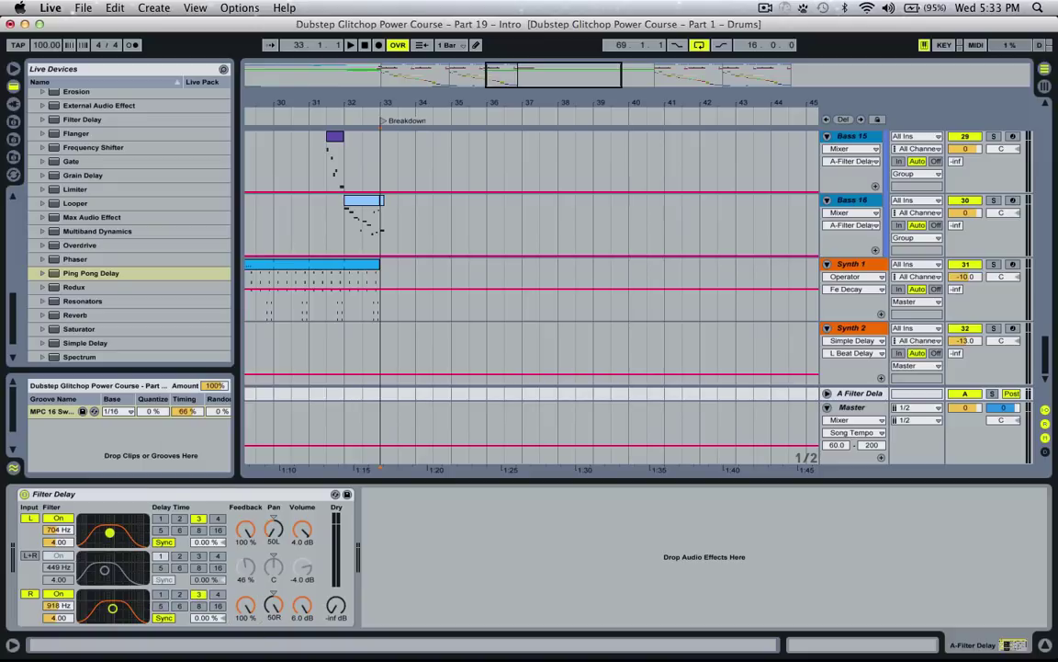
left_click_drag(110, 535, 111, 521)
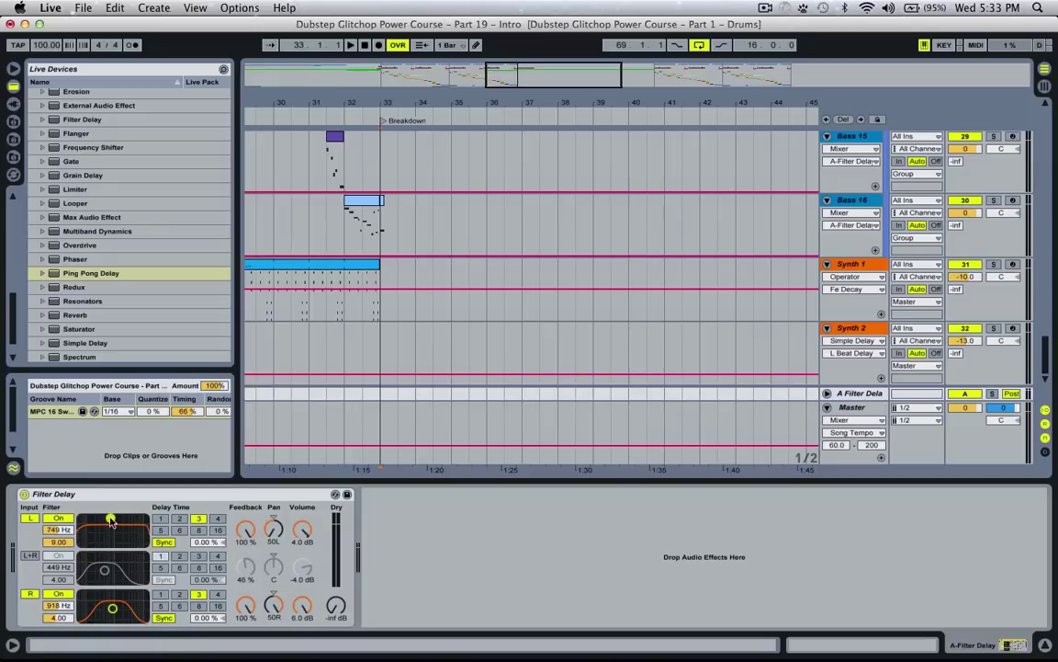
left_click_drag(115, 607, 110, 593)
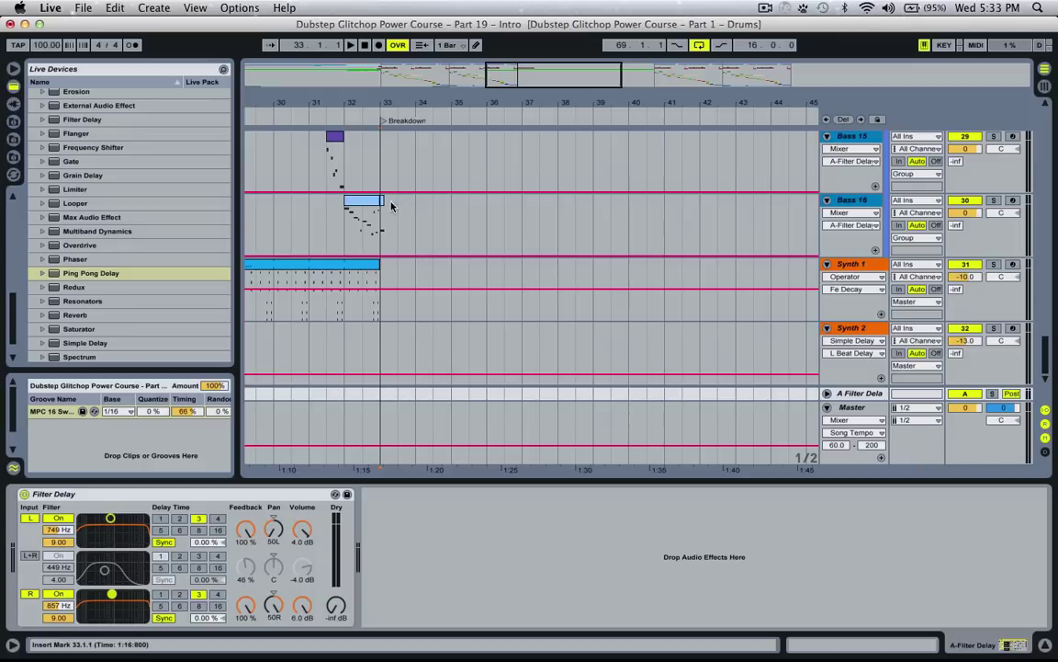
Automate Bass 16's A-Filter Delay send up to 0 dB over the short hit at 33.1.1 and back to -inf after it.
left_click(391, 206)
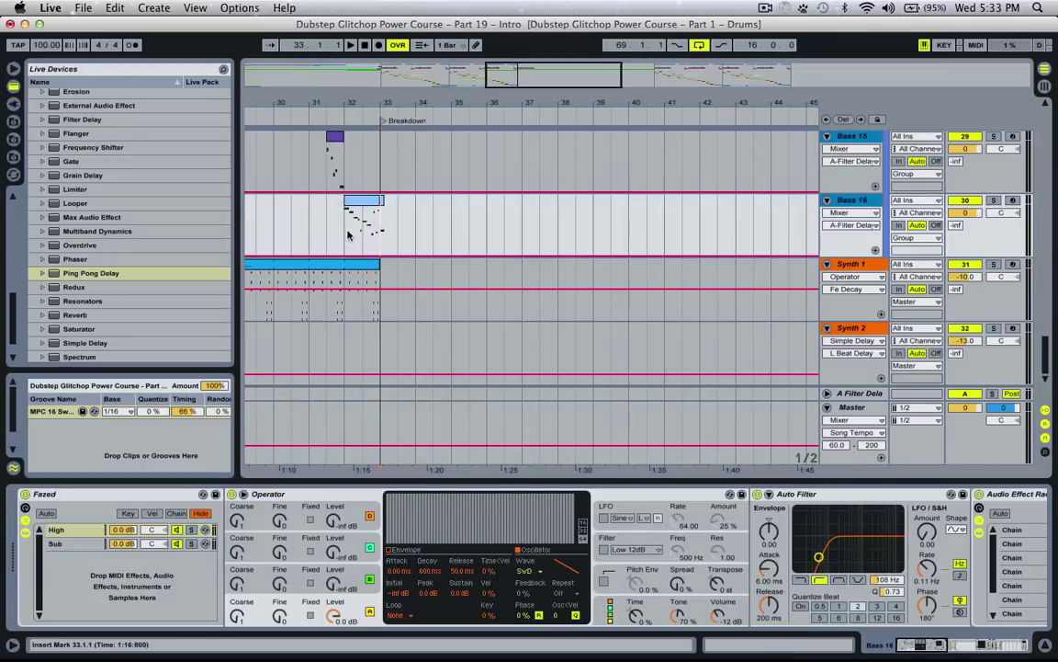
left_click_drag(498, 73, 515, 74)
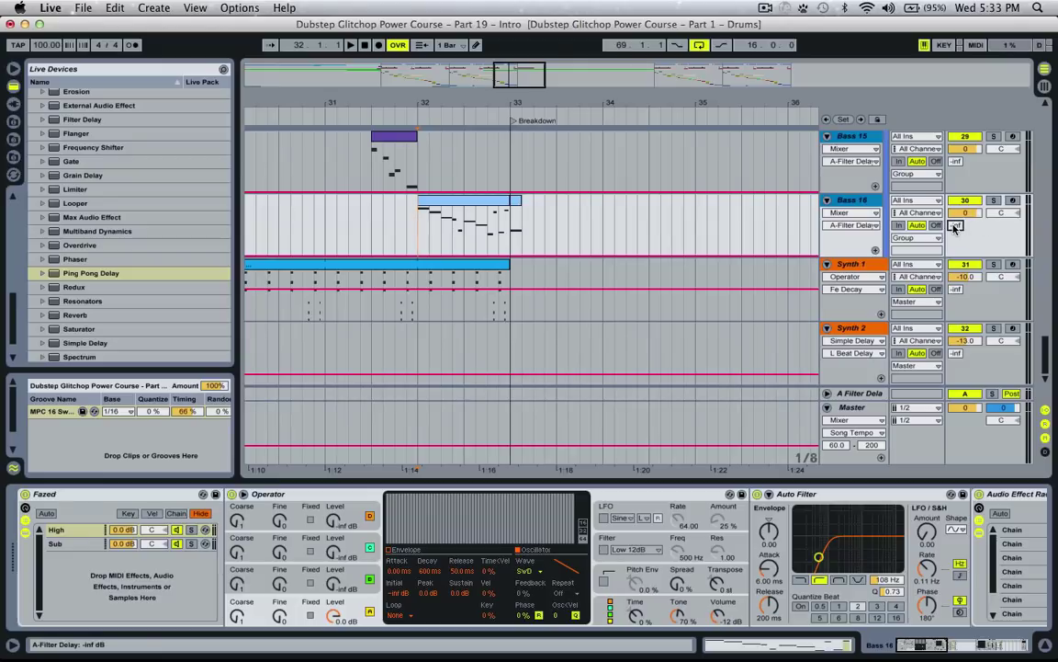
left_click(870, 392)
left_click(957, 227)
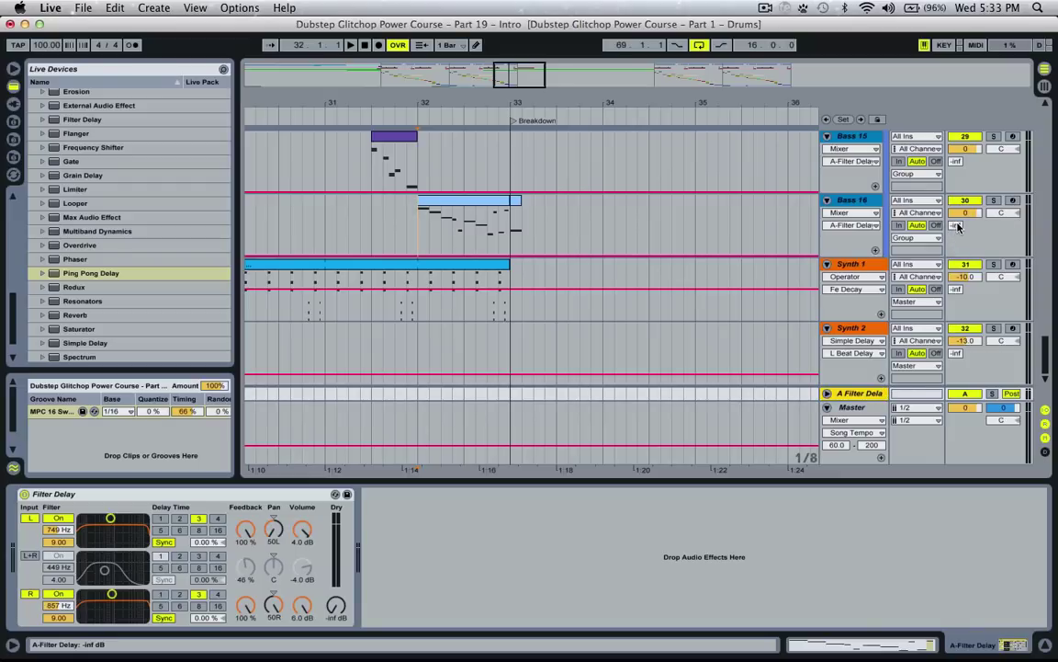
key("super+b")
left_click_drag(517, 247, 516, 203)
key("super+b")
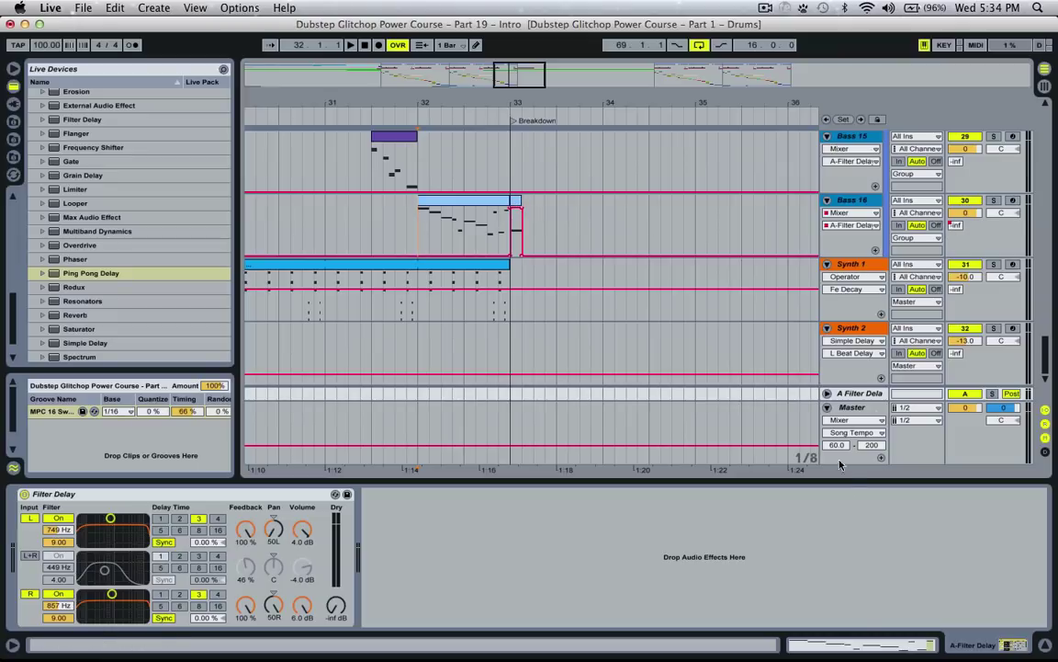
Play the transition from bar 32 into the Breakdown to hear the delayed hit, and open the A return's Filter Delay.
left_click(385, 213)
key("space")
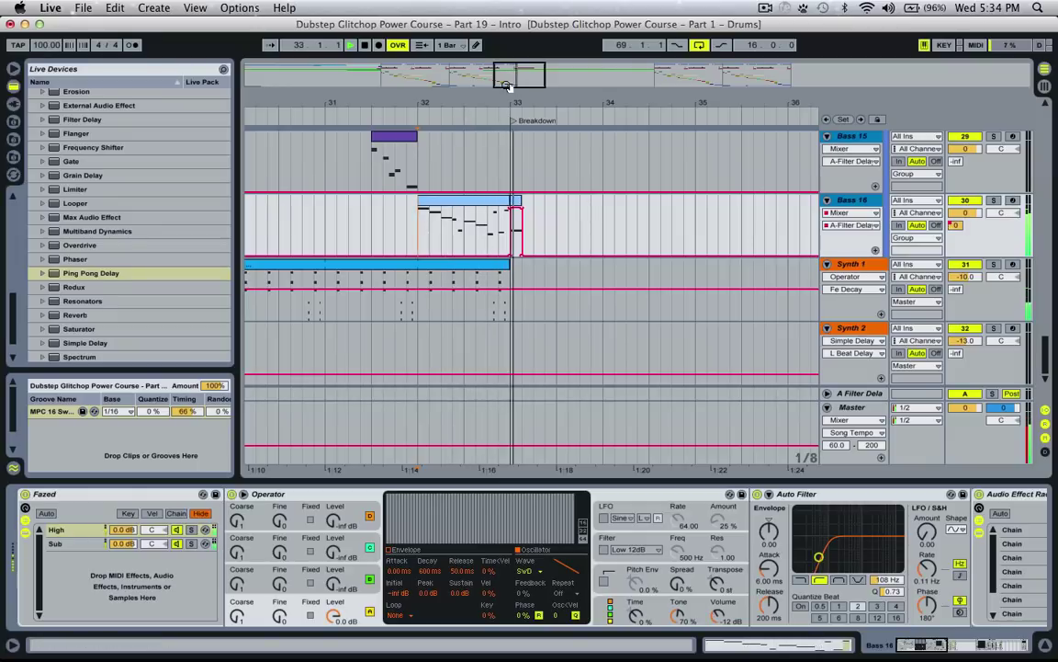
left_click_drag(523, 83, 523, 61)
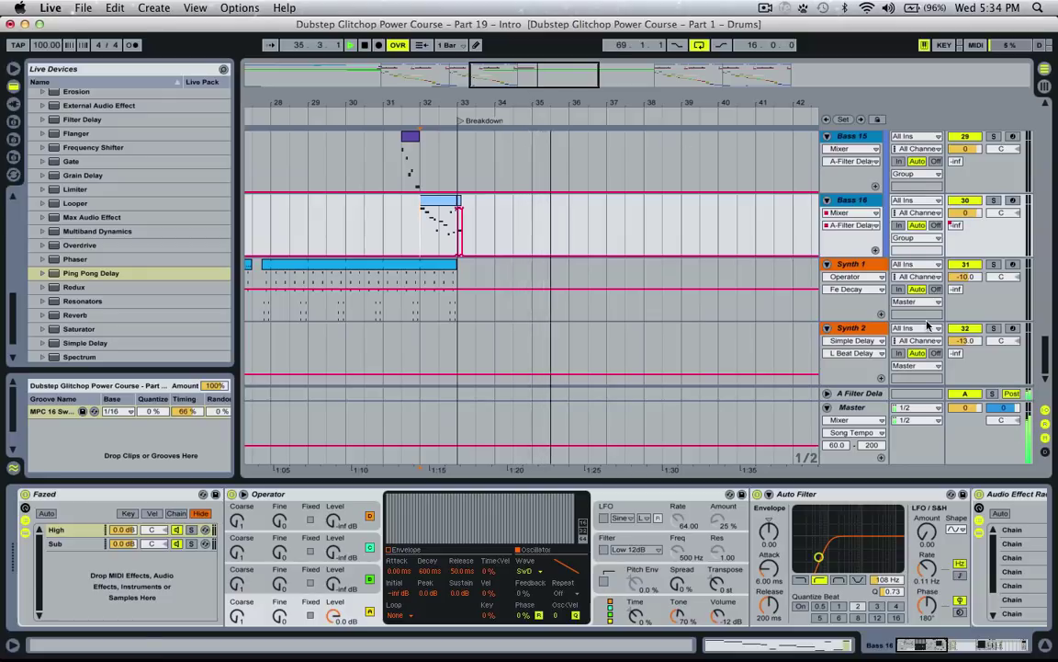
left_click(871, 392)
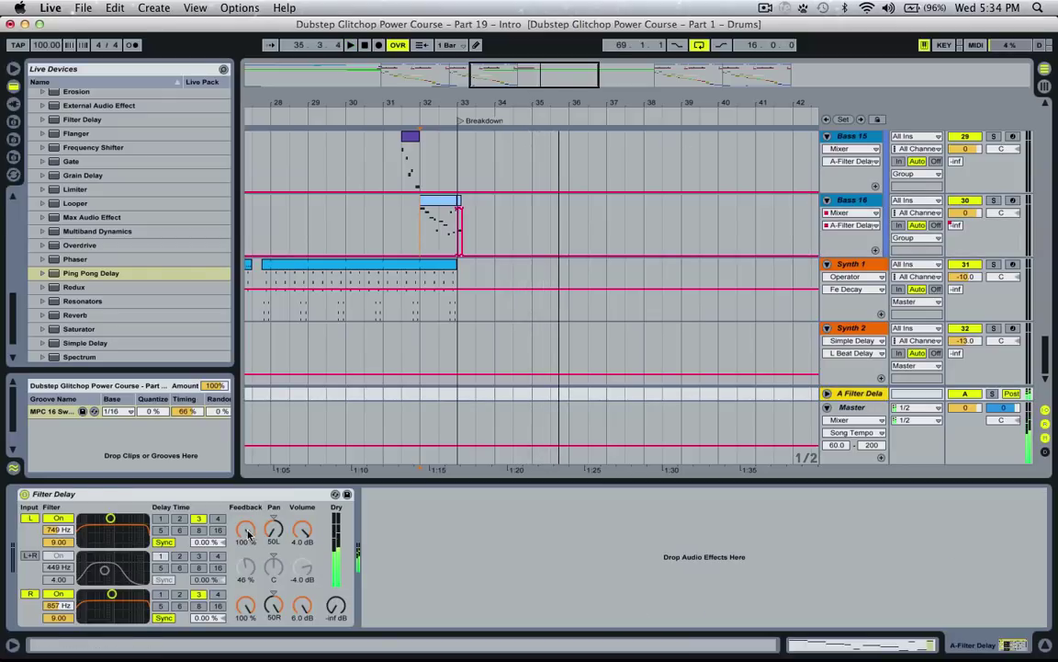
Cut the Filter Delay's L and R feedback to 0%, restore both to 100%, and play from bar 32.
left_click_drag(245, 606, 243, 619)
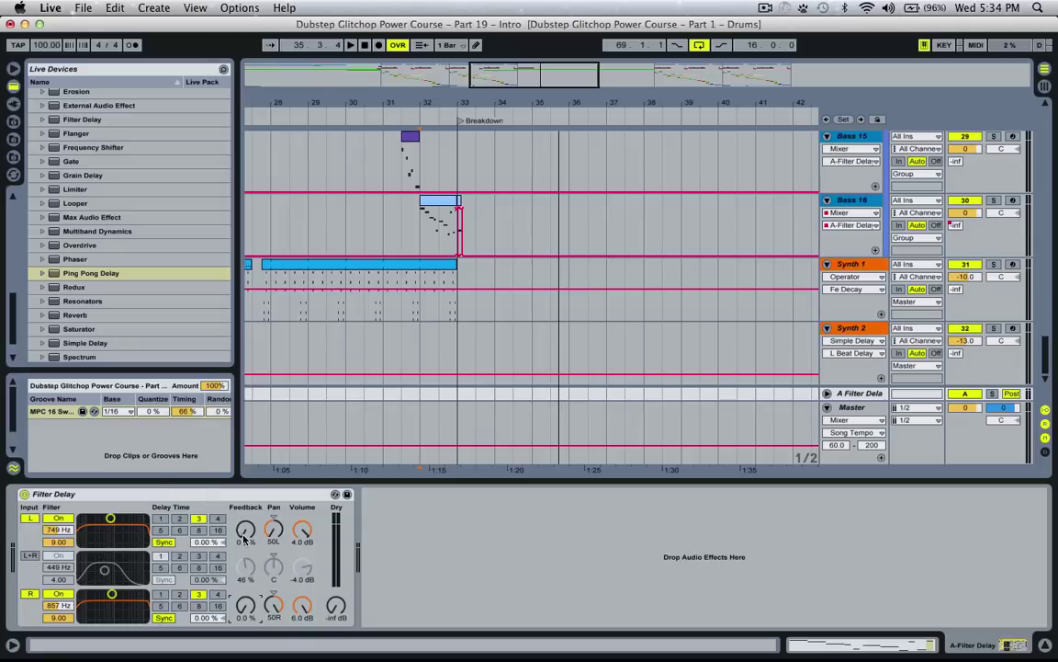
left_click_drag(243, 537, 243, 460)
left_click_drag(252, 618, 252, 538)
key("space")
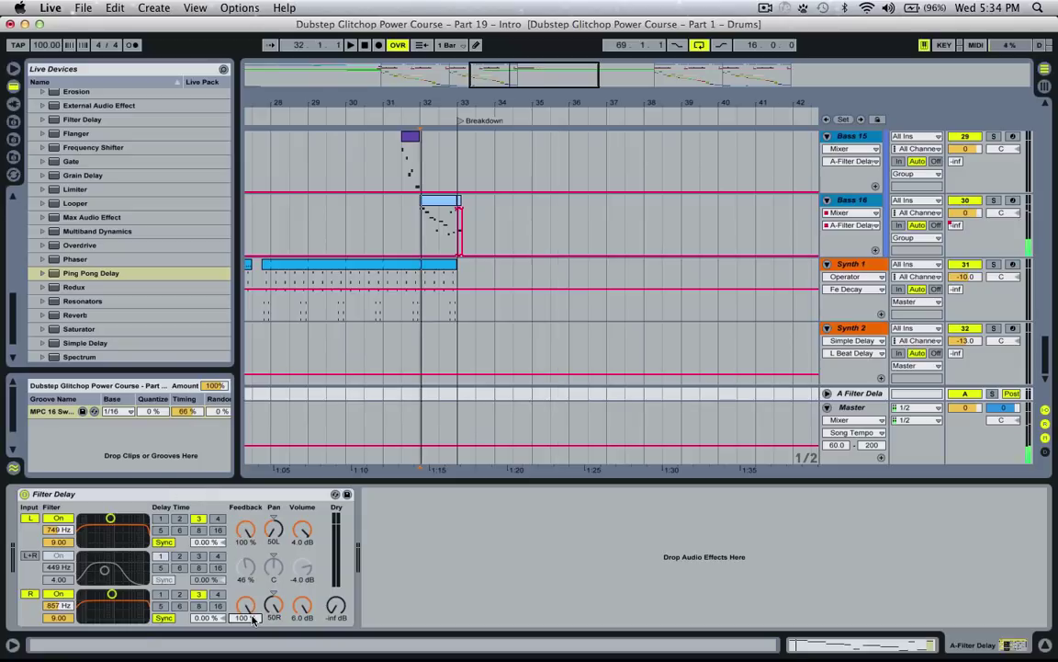
Play from 33.1.1 and cut the L and R feedback of the A return's Filter Delay to 0%.
left_click(460, 161)
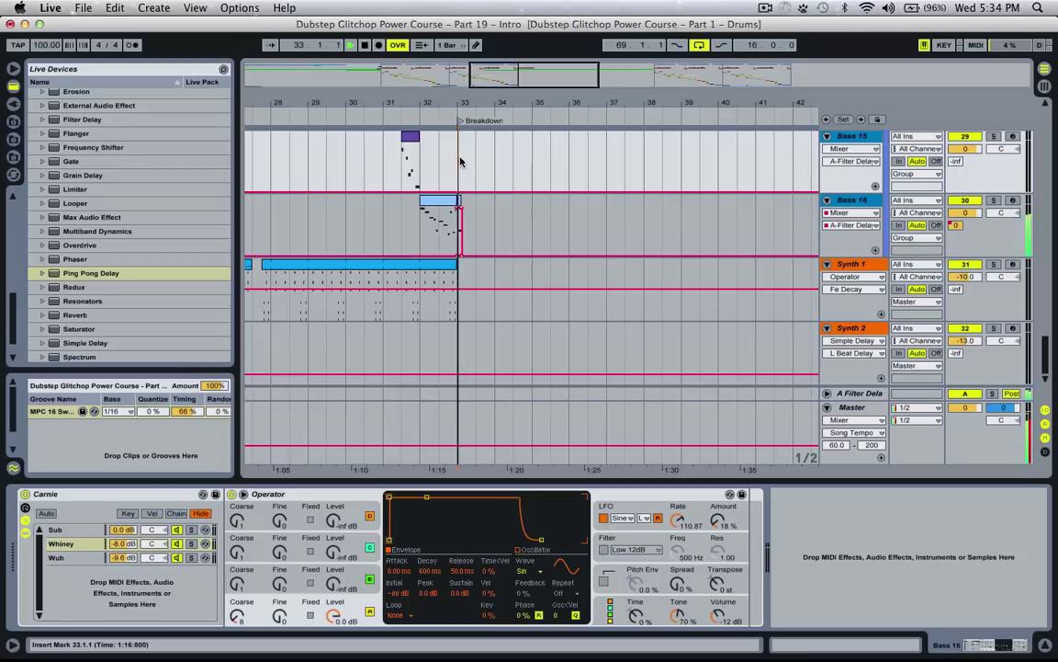
key("space")
left_click(855, 393)
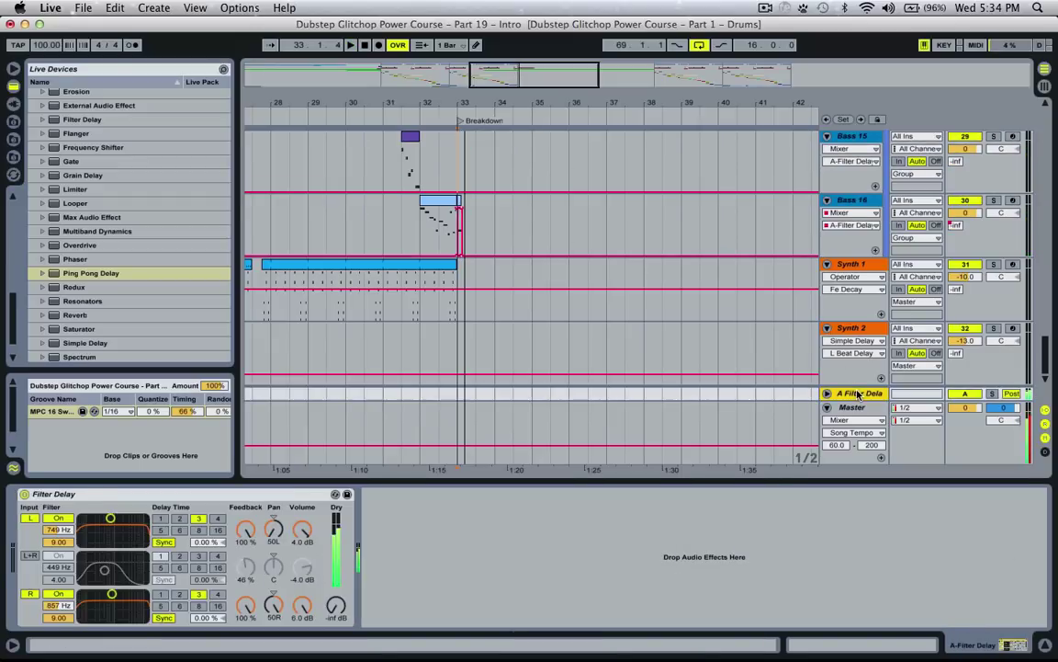
left_click_drag(243, 532, 223, 658)
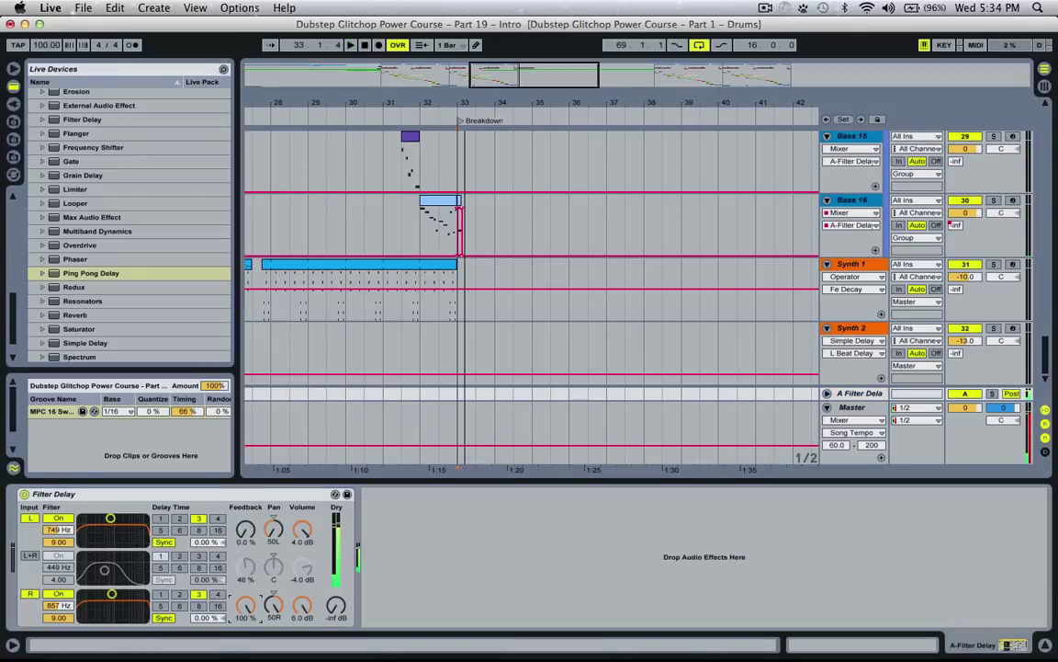
left_click_drag(243, 607, 242, 658)
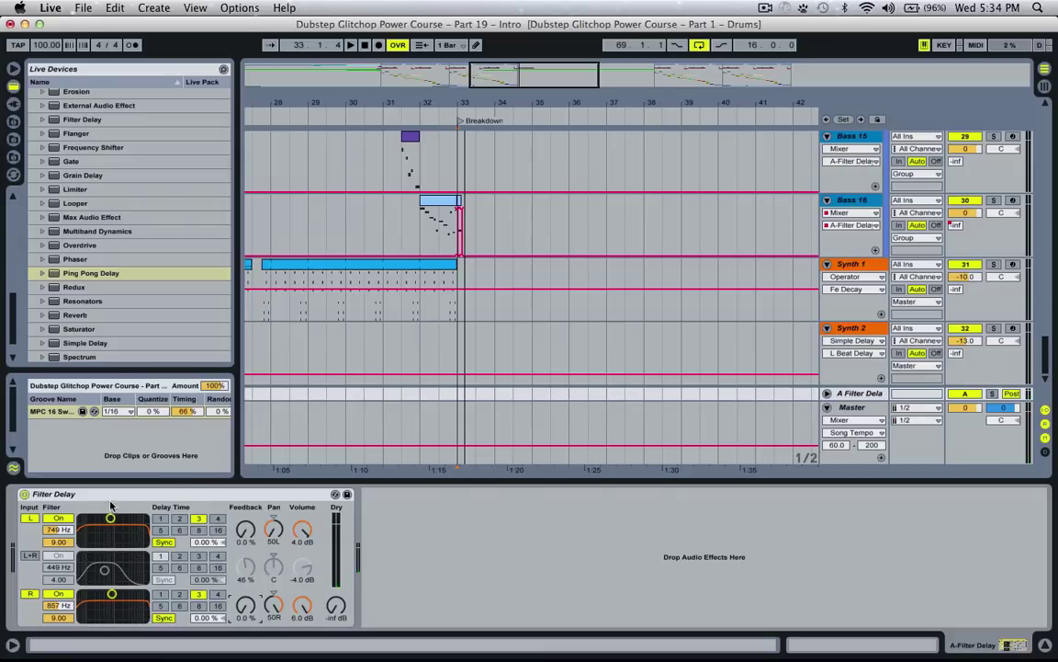
Group the Filter Delay into an Audio Effect Rack and show the rack's macro controls.
right_click(110, 504)
left_click(133, 379)
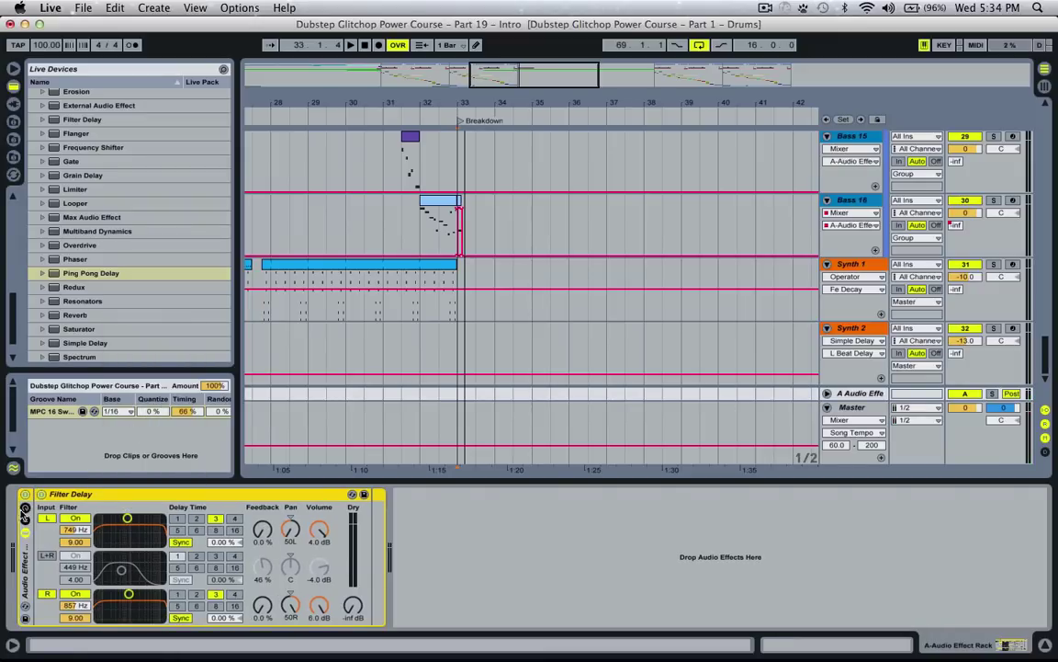
left_click(24, 514)
Map the Filter Delay's L and R Feedback to Macro 1, and raise the macro to 100%.
left_click(139, 494)
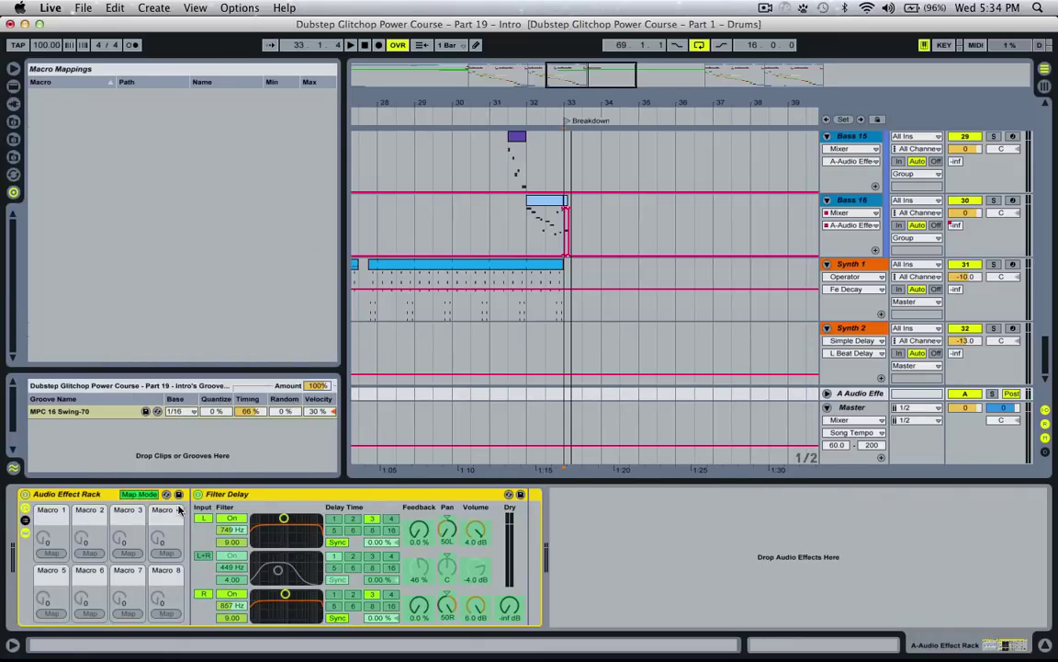
left_click(418, 533)
left_click(51, 552)
left_click(418, 606)
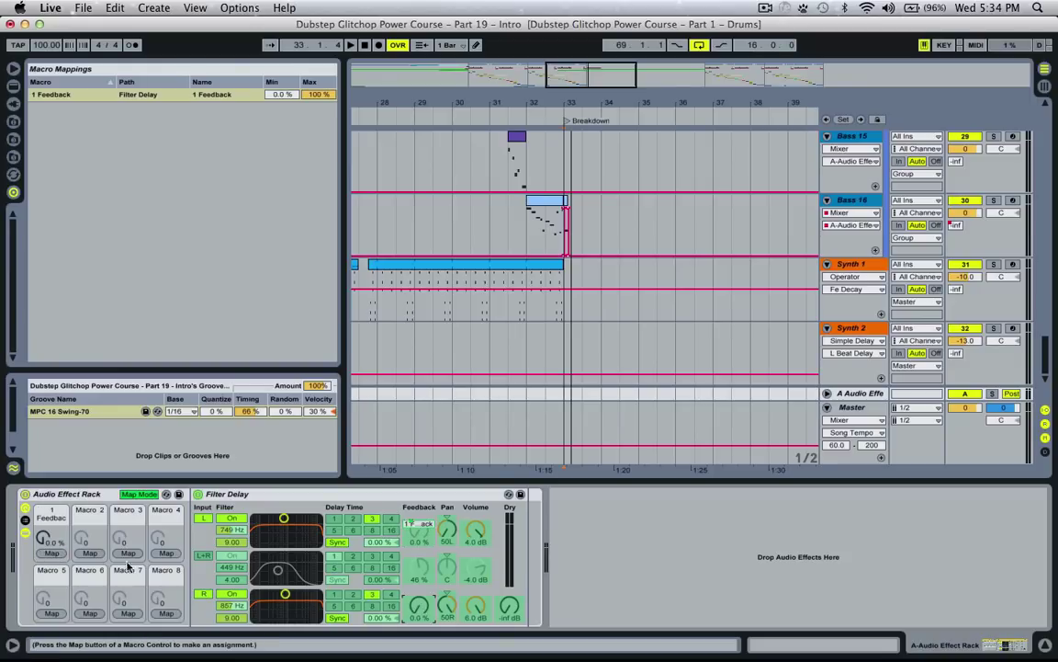
left_click(51, 552)
left_click(145, 494)
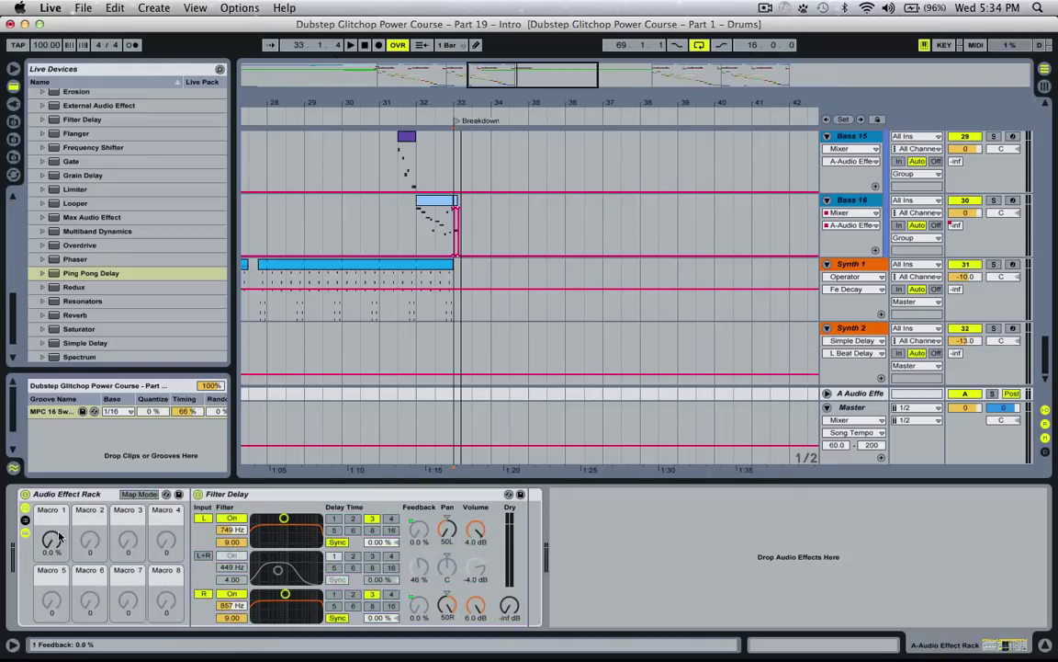
left_click_drag(51, 540, 52, 449)
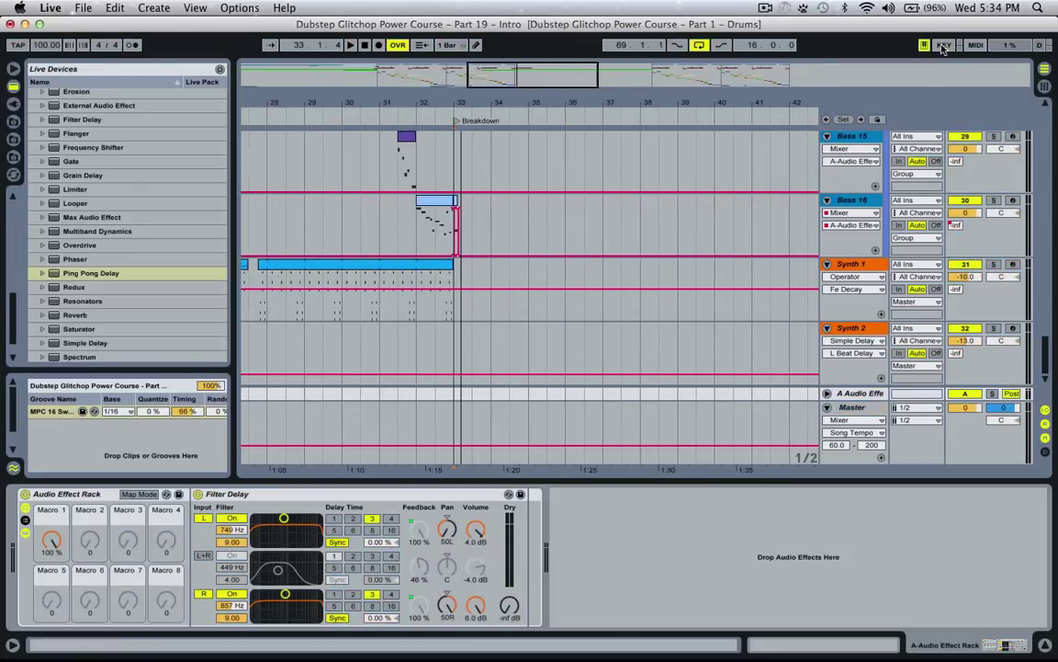
left_click(941, 46)
left_click(942, 45)
left_click(942, 46)
left_click(942, 46)
left_click(944, 46)
left_click(944, 46)
left_click(944, 46)
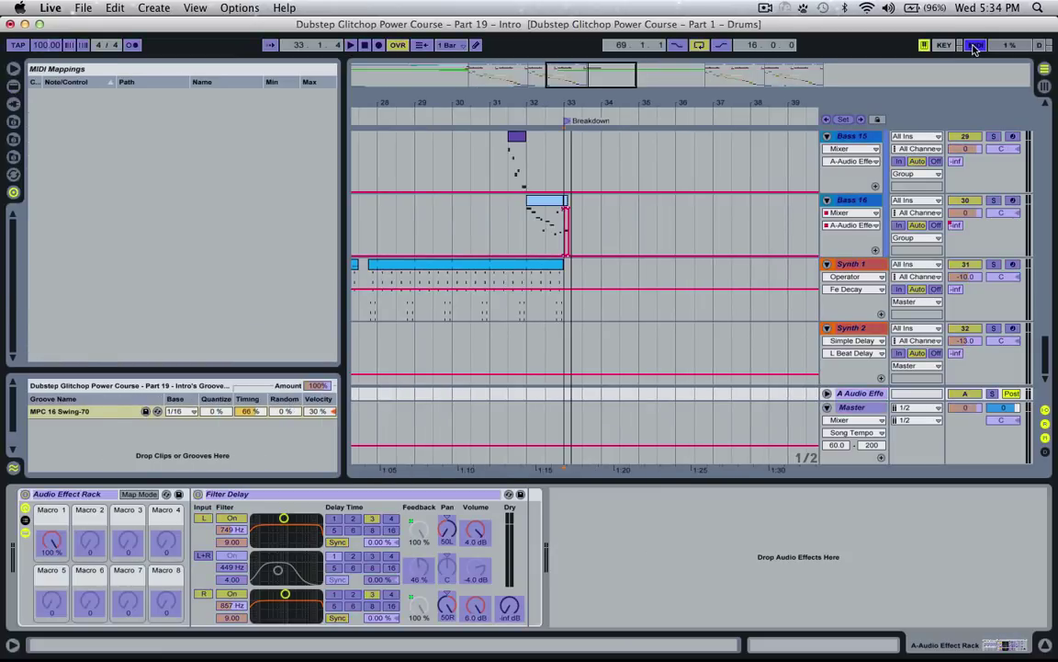
left_click(943, 46)
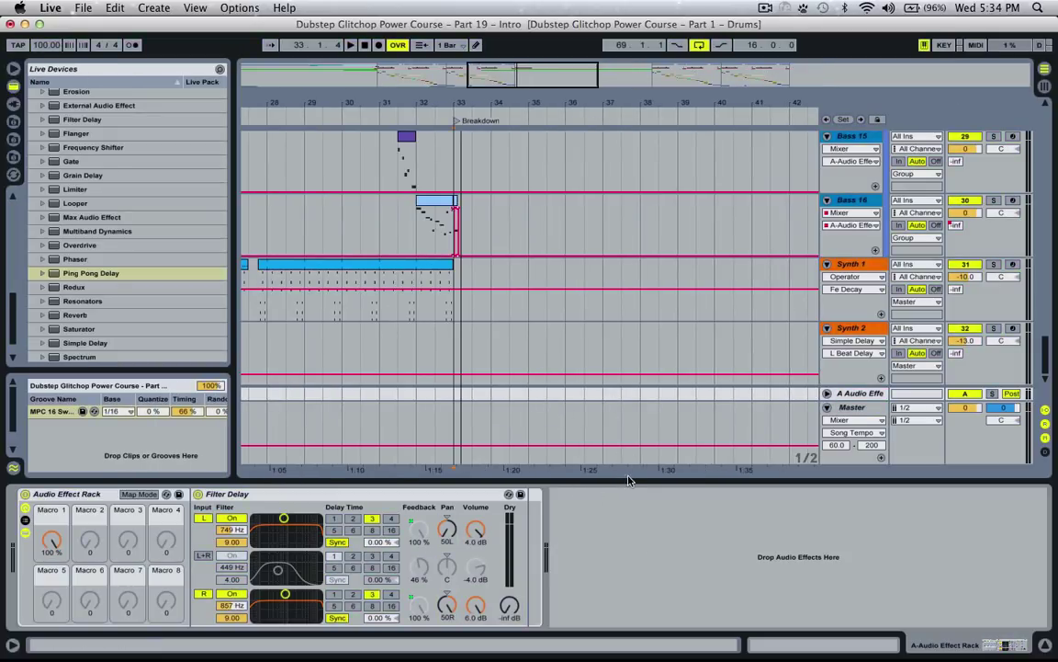
left_click(976, 46)
left_click(52, 545)
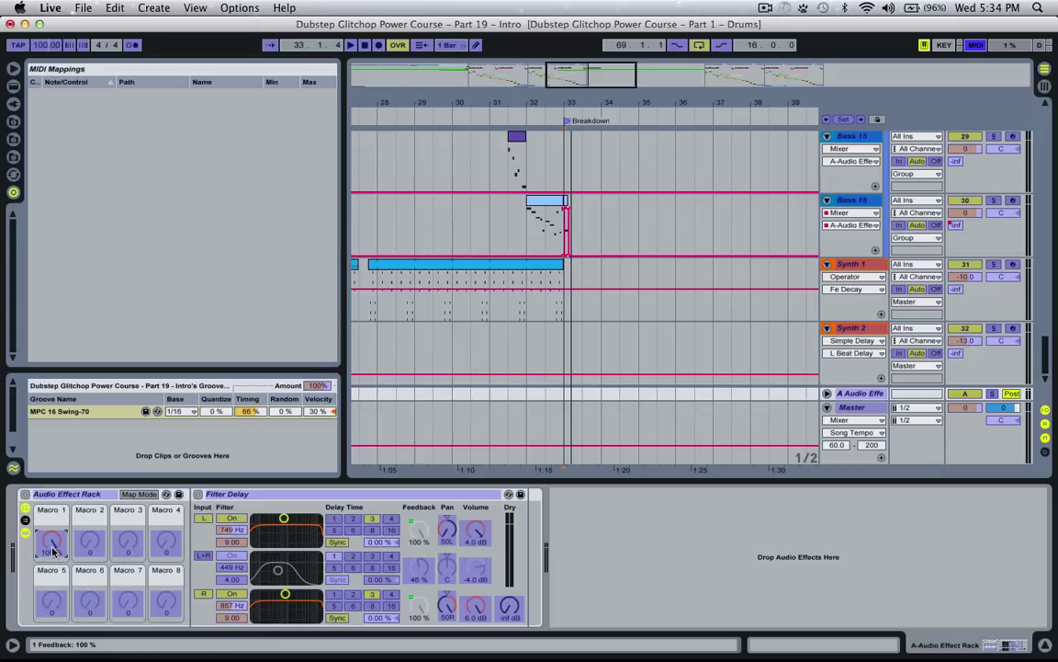
Assign computer key 1 to the rack's Macro 1 in the key mappings.
left_click(945, 45)
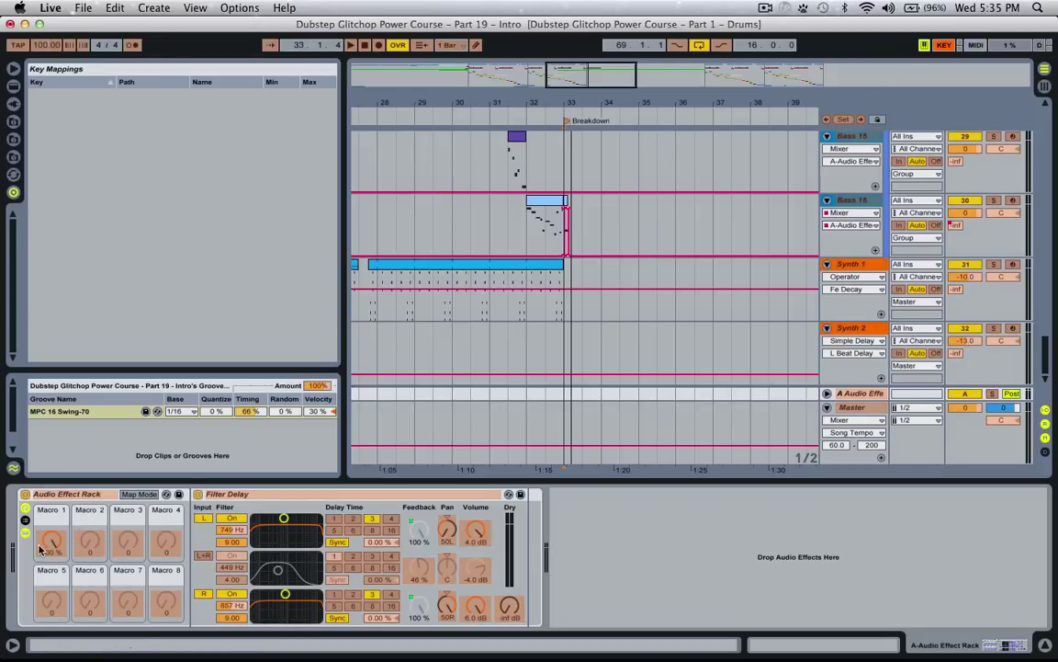
left_click(943, 45)
left_click(943, 45)
left_click(50, 546)
key("1")
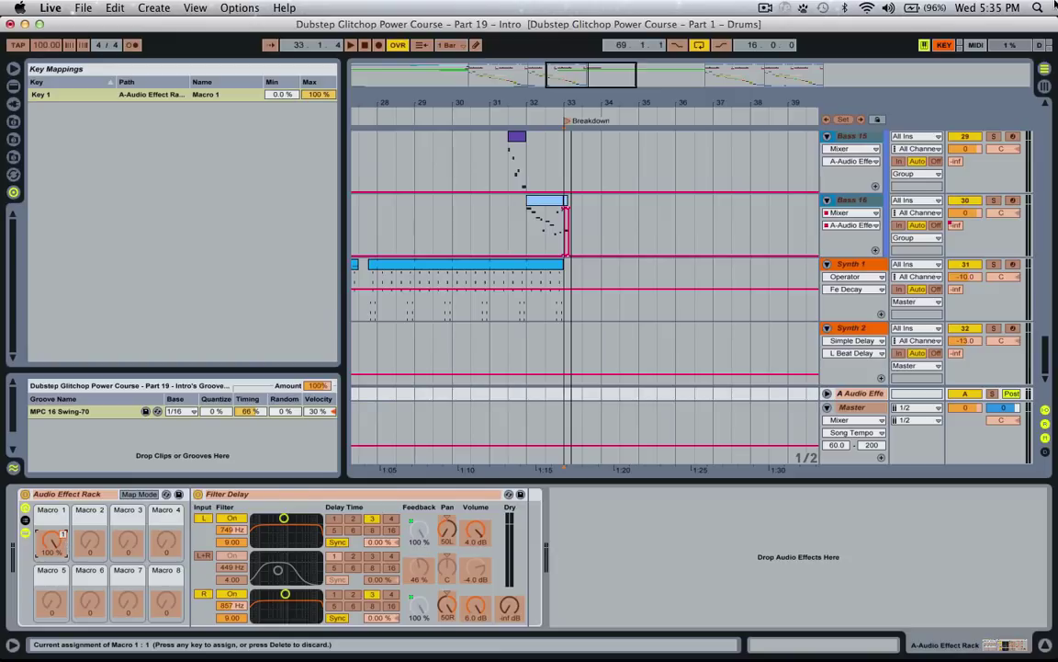
left_click(943, 46)
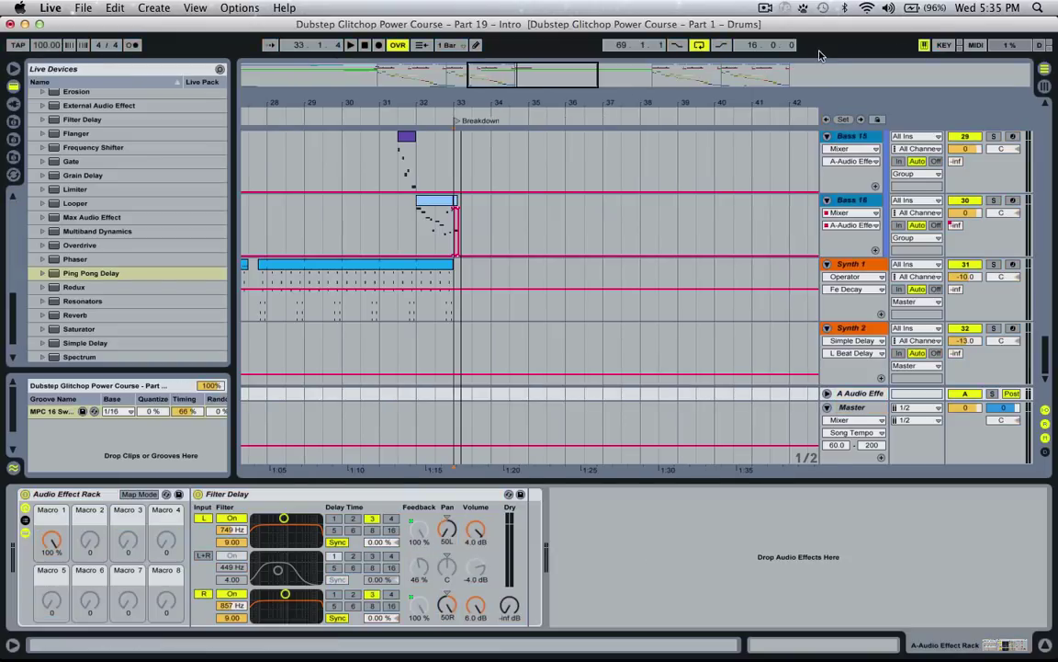
Test the key assignment by repeatedly switching Macro 1 between 0% and 100%.
key("1")
key("1")
key("1")
key("1")
key("1")
key("1")
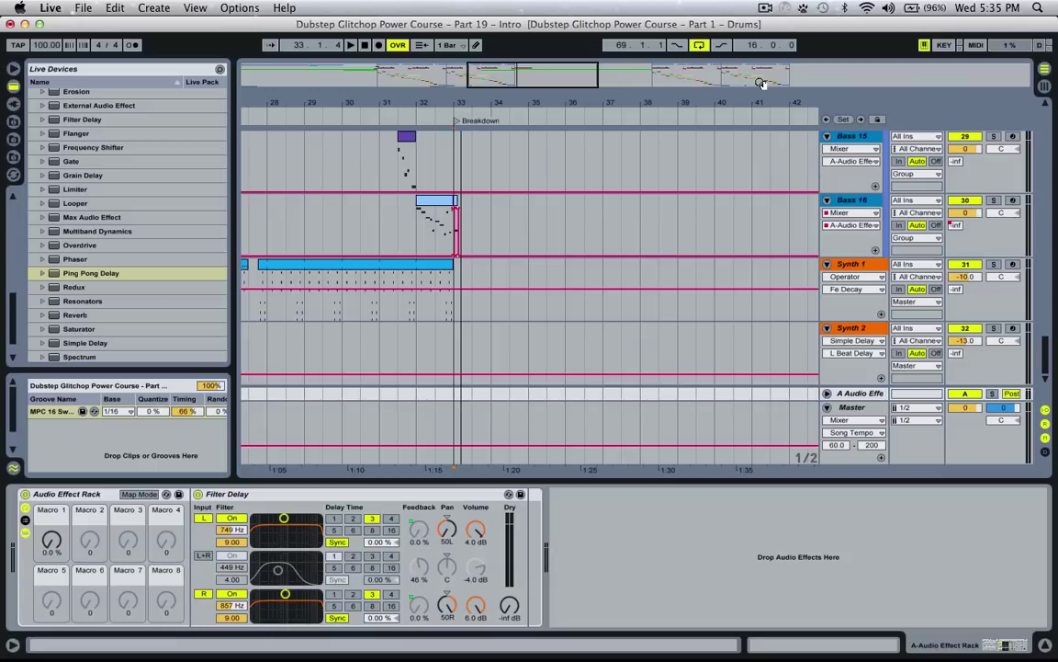
key("1")
key("1")
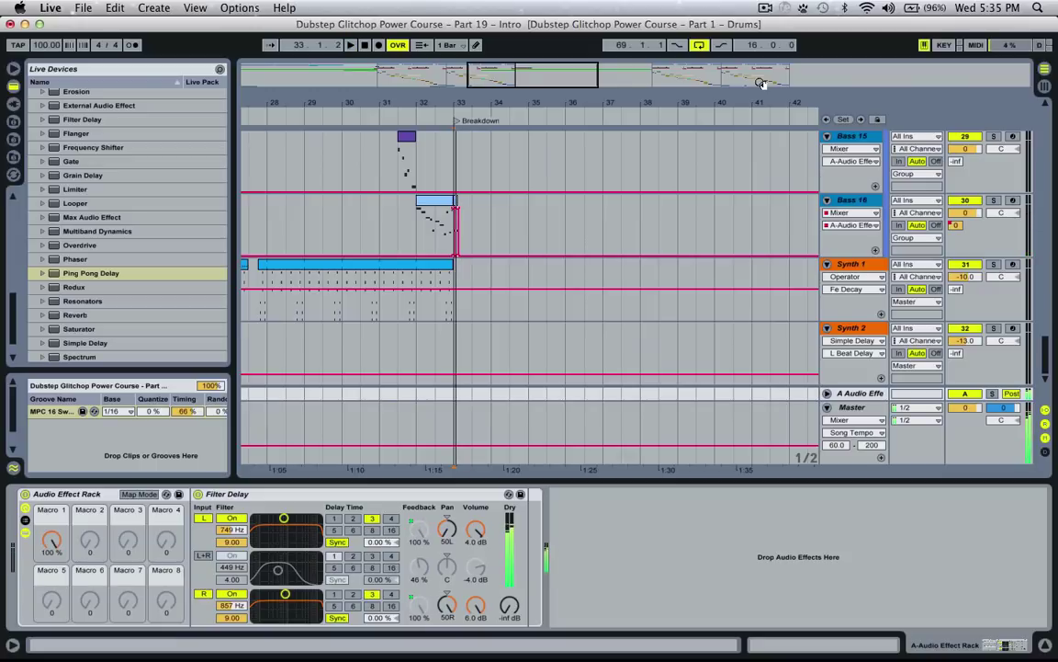
Play Bass 16 from 32.3.1 to hear the delayed hit into the Breakdown.
left_click(854, 201)
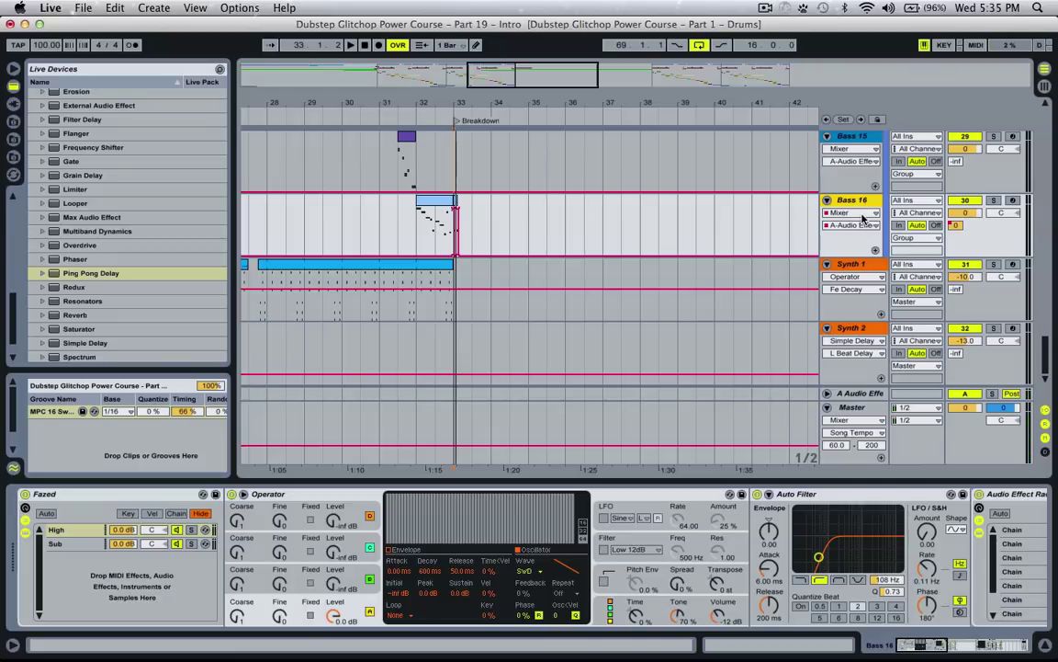
left_click(438, 221)
key("space")
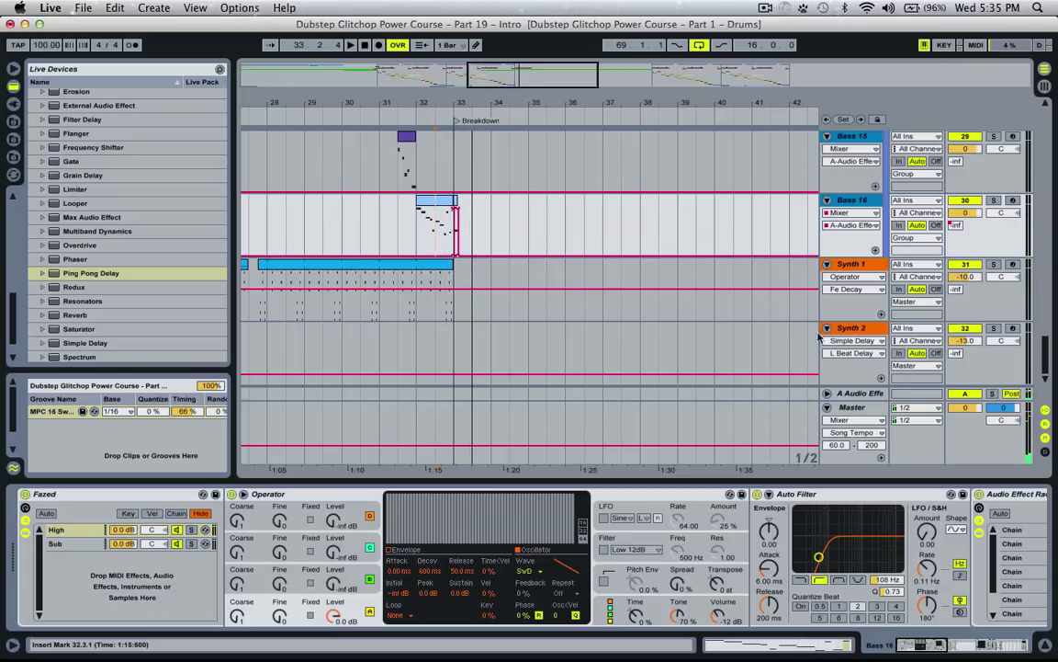
Add an Auto Filter after the rack on the A return and make it a high-pass at 26.0 Hz.
left_click(859, 394)
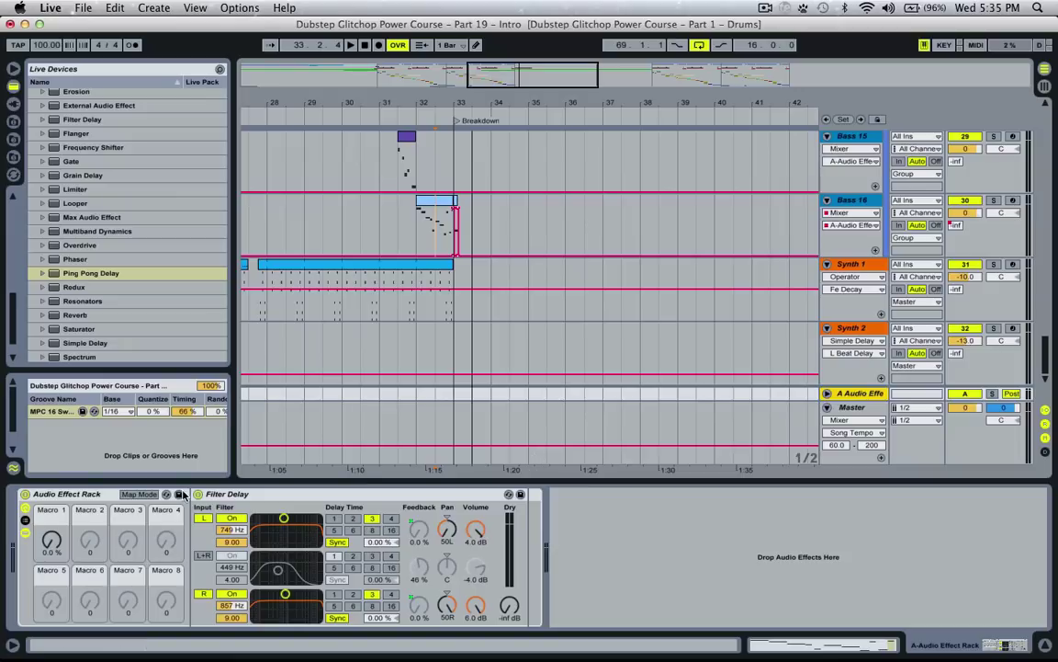
scroll(184, 211, "down", 2)
scroll(190, 226, "up", 10)
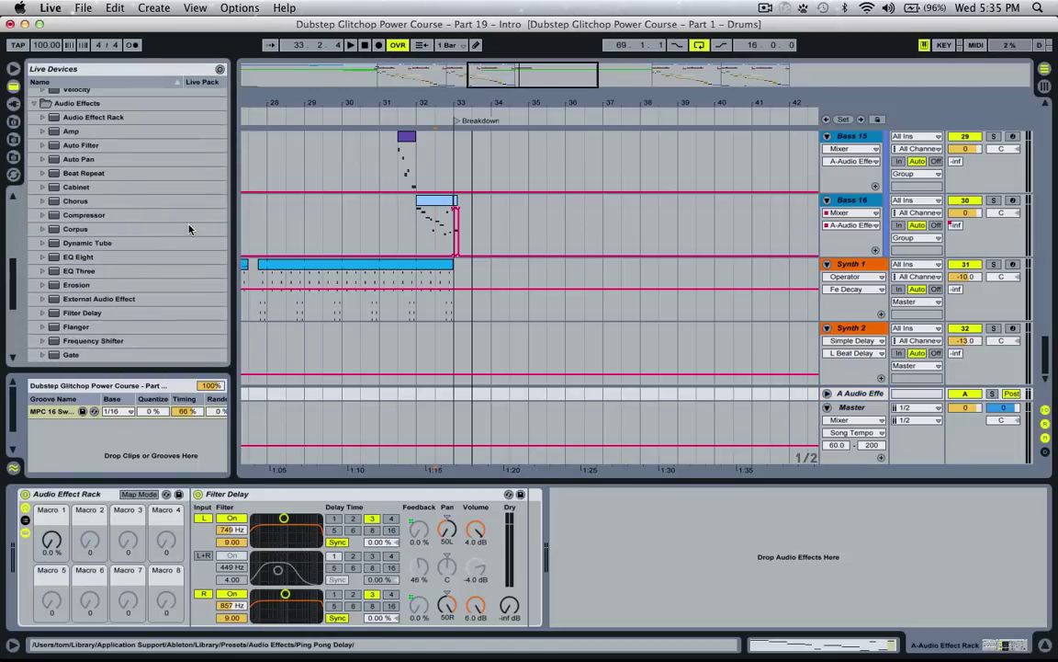
left_click_drag(105, 230, 636, 531)
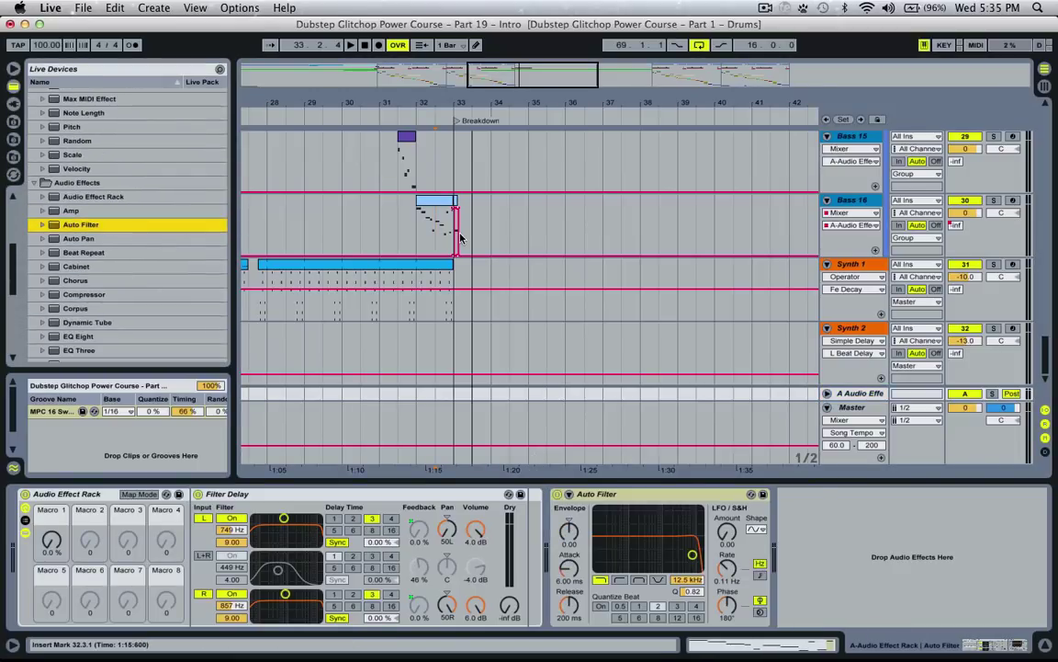
left_click(626, 580)
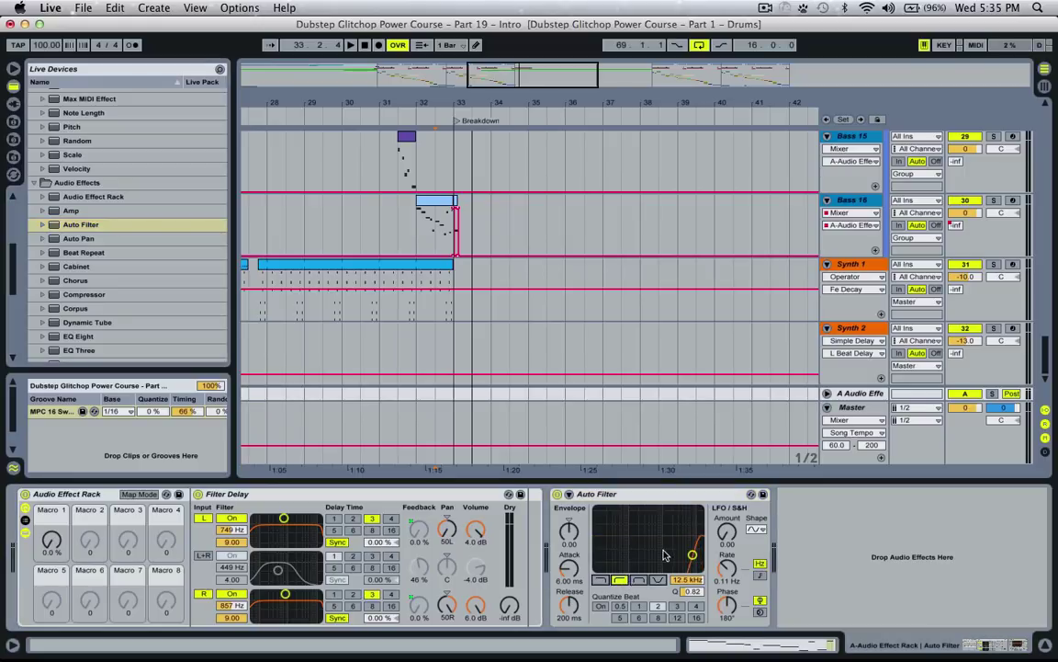
left_click_drag(692, 555, 598, 555)
Audition the delayed hit and raise the Auto Filter's high-pass to about 124 Hz with Q at about 1.60.
key("space")
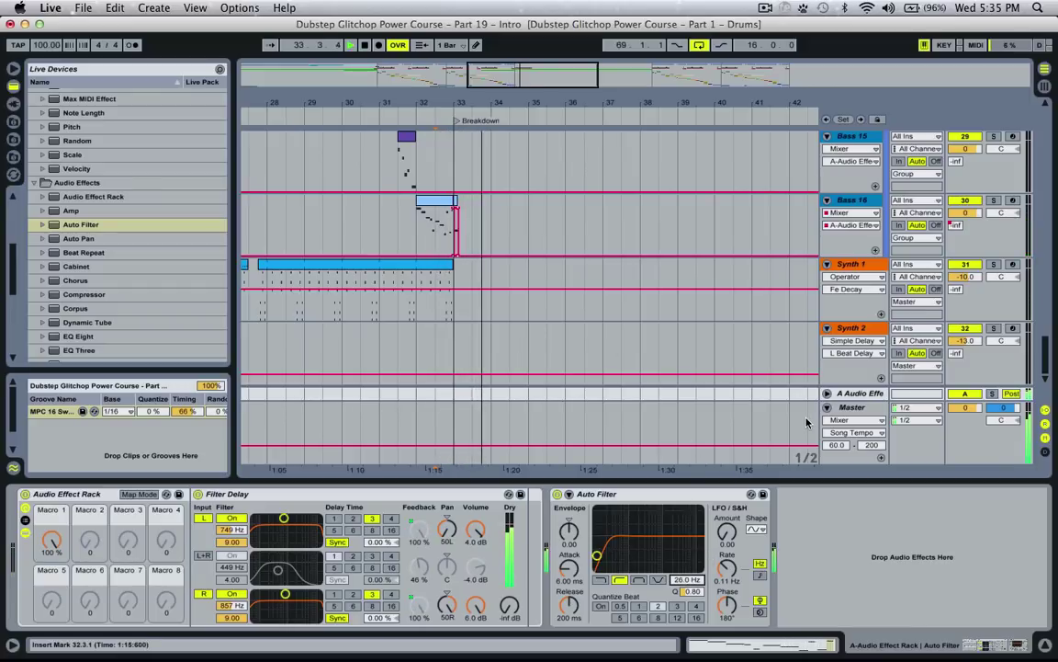
key("space")
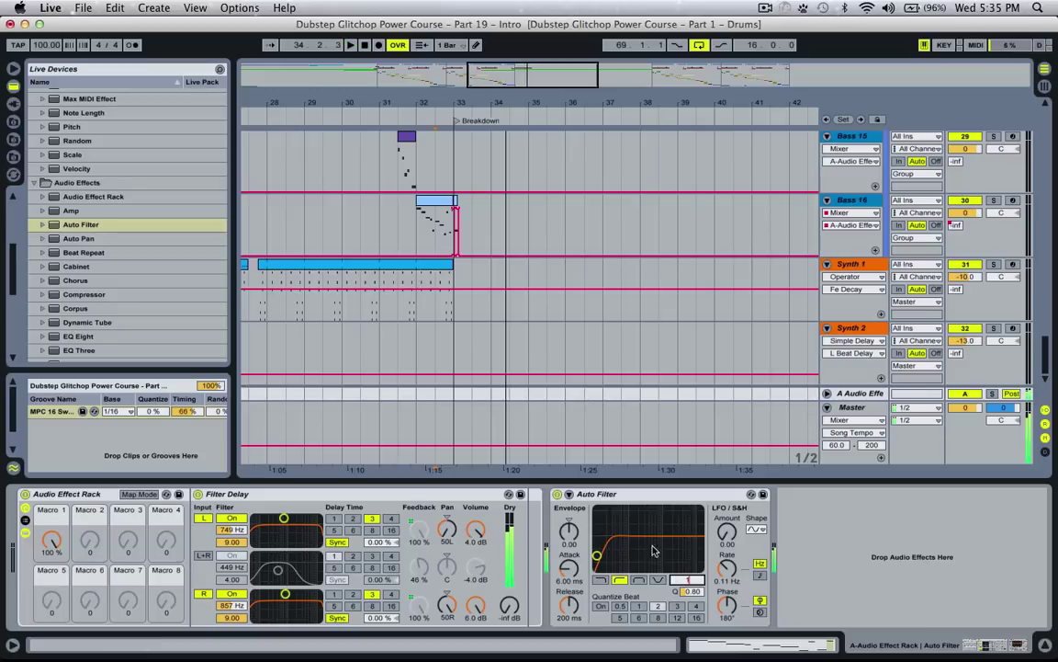
mouse_move(597, 556)
left_mouse_down()
mouse_move(633, 558)
mouse_move(680, 530)
mouse_move(623, 542)
left_mouse_up()
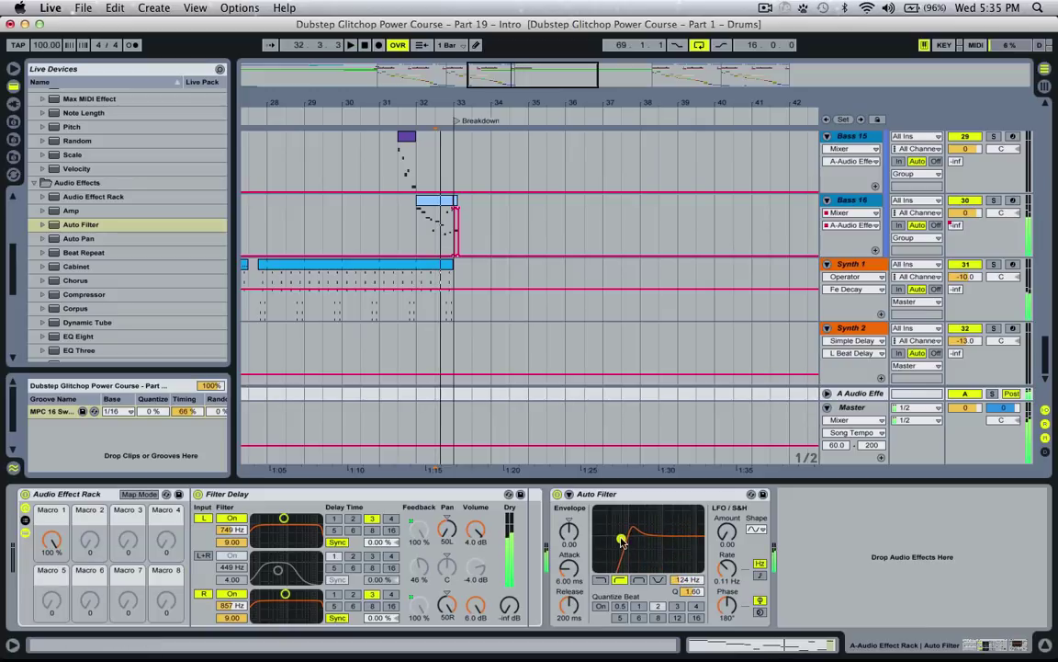
Stop playback, unfold the A return's automation lane, and set the Auto Filter's Q to 1.50.
key("space")
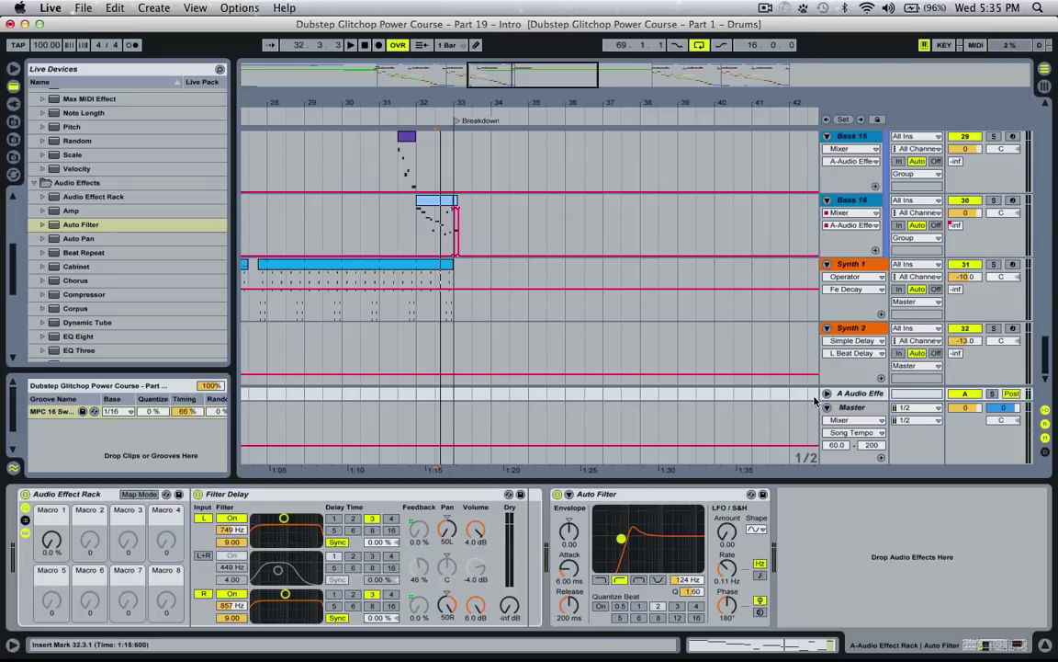
left_click(851, 395)
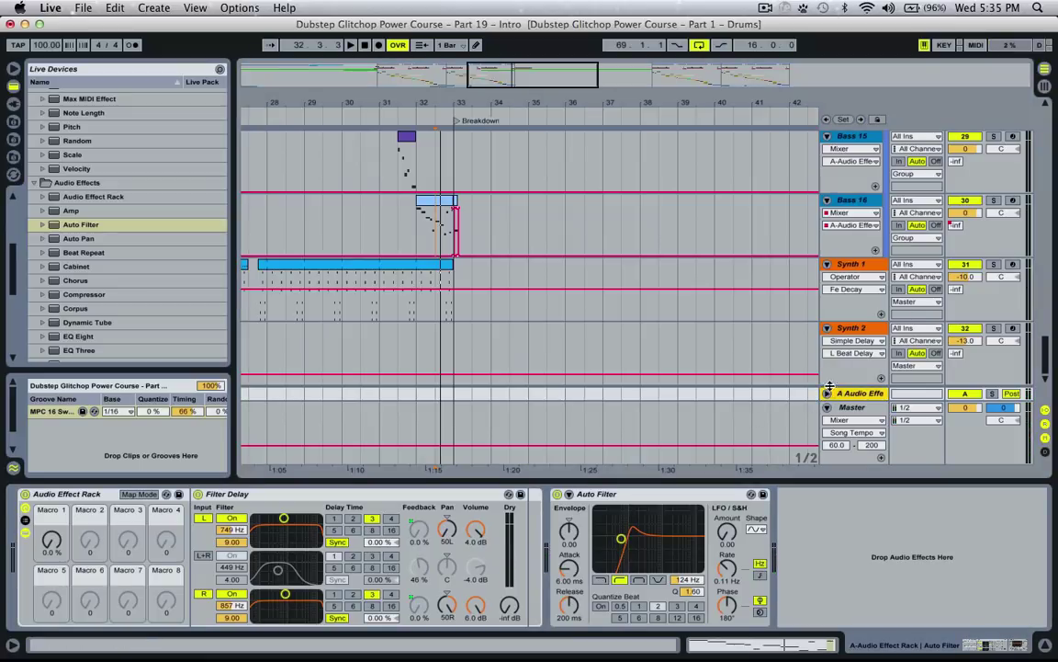
left_click(828, 393)
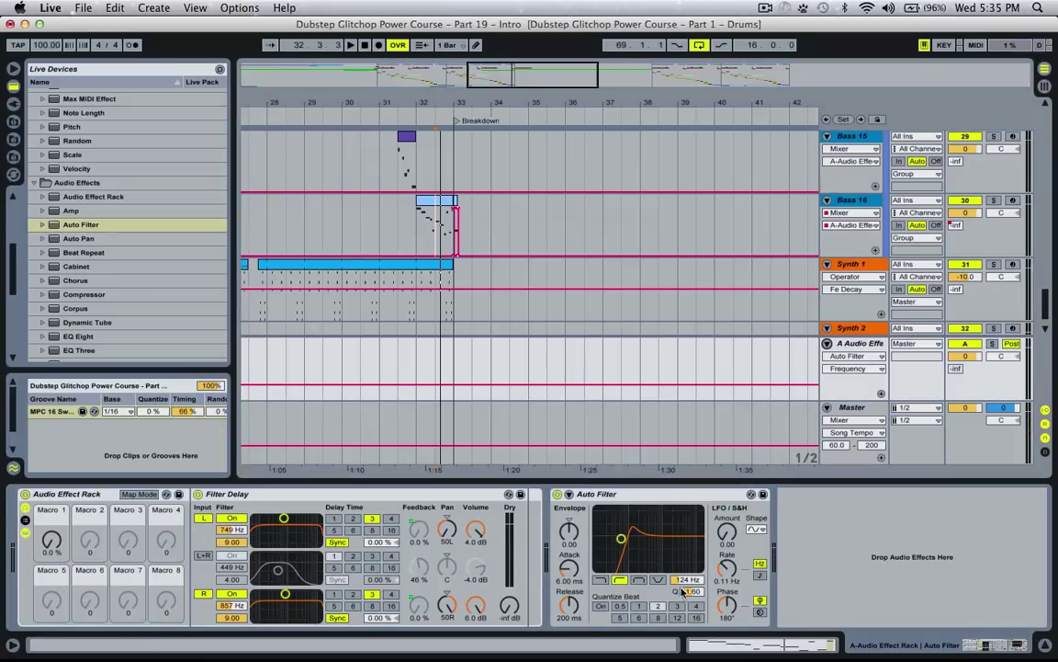
left_click_drag(621, 539, 597, 543)
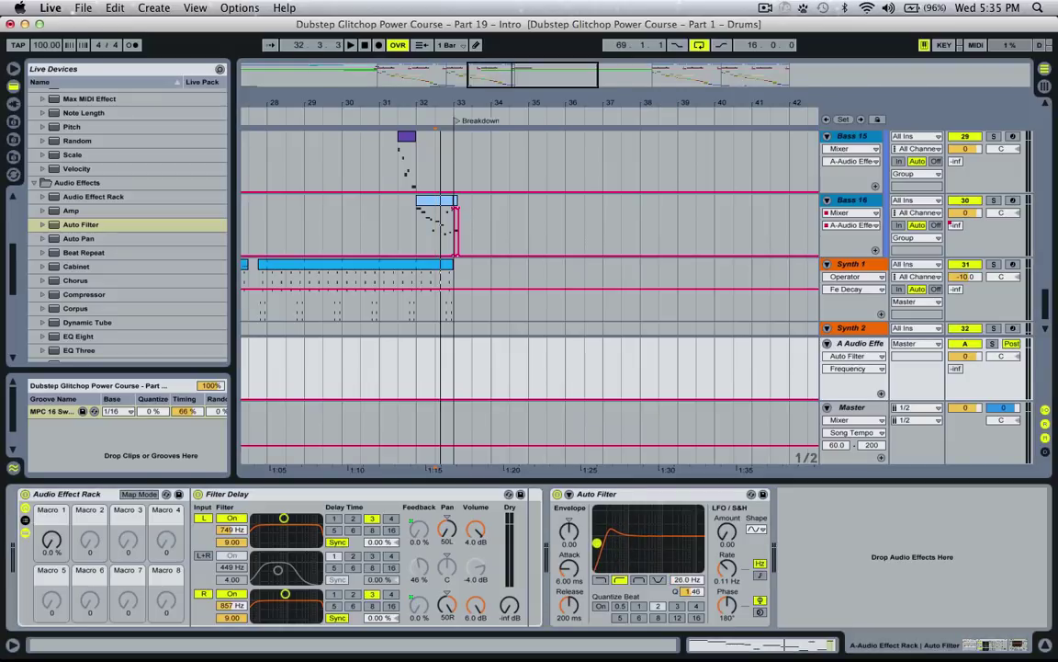
left_click_drag(691, 591, 683, 522)
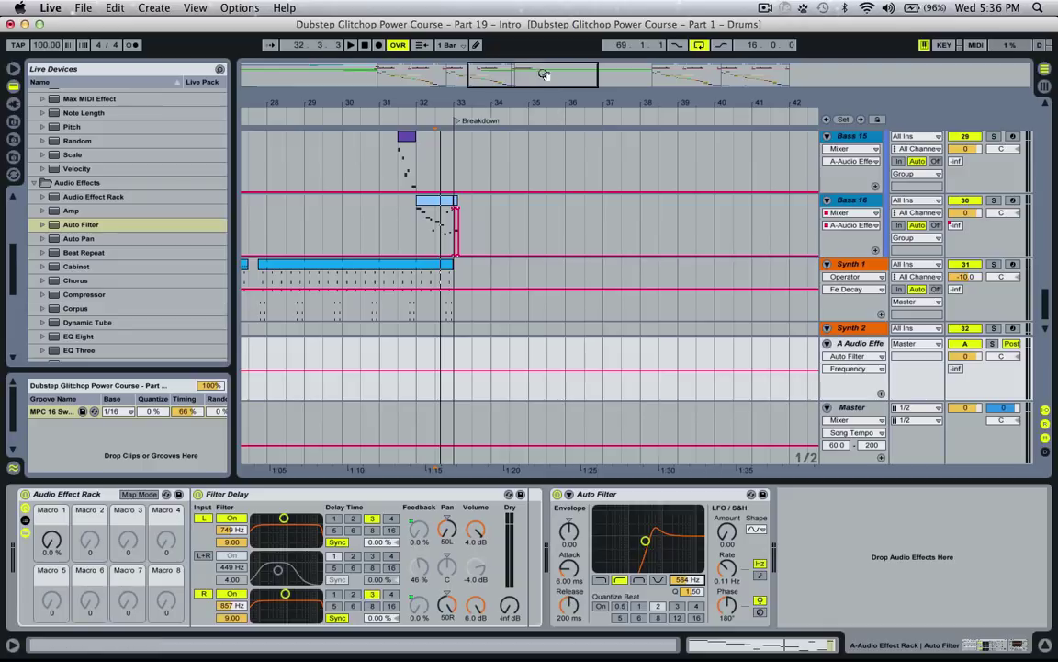
Automate the A return's Auto Filter frequency from a 26.0 Hz base with two rise-and-fall ramps between bars 33 and 49.
left_click_drag(546, 76, 669, 130)
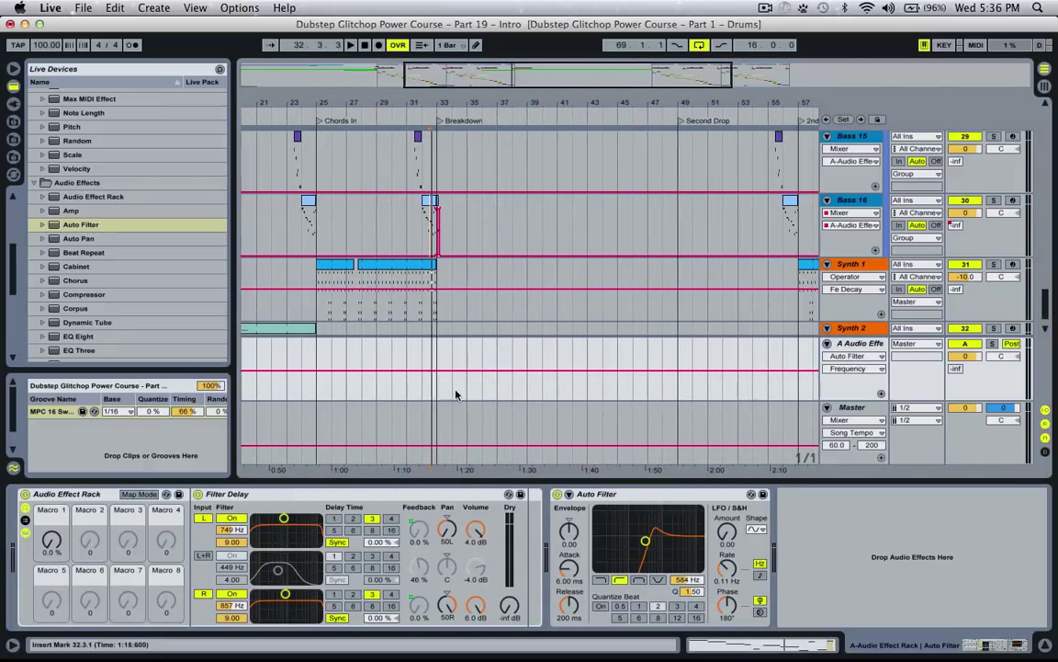
left_click_drag(693, 579, 692, 639)
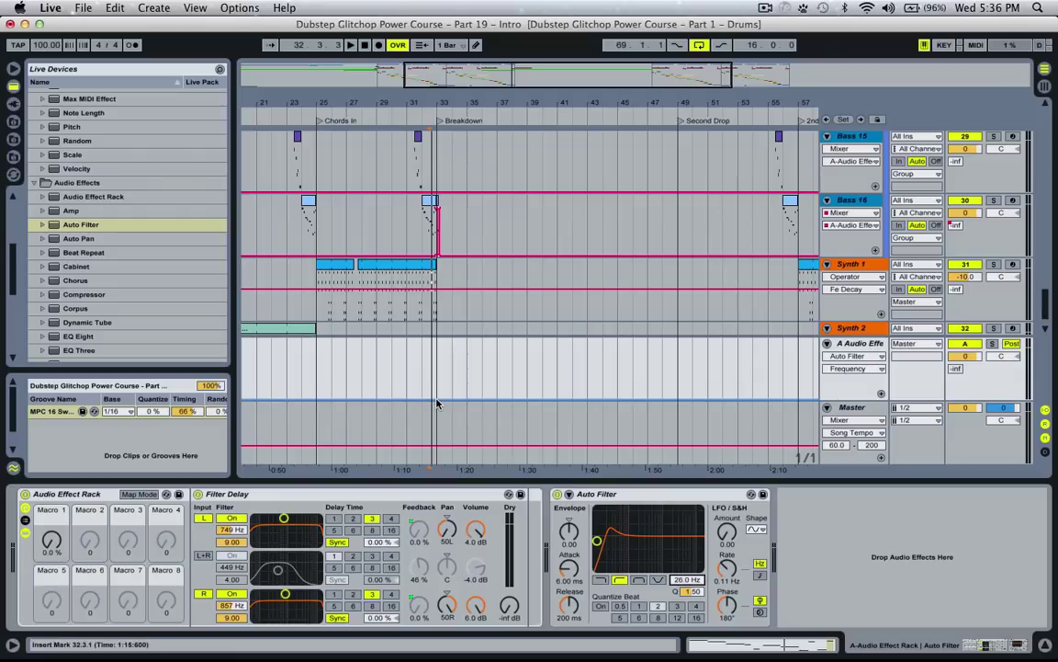
left_click_drag(442, 401, 675, 398)
Add a Reverb after the Auto Filter on the A return and automate its Dry/Wet from 0% at bar 33 to 49% at bar 41.
scroll(103, 314, "down", 10)
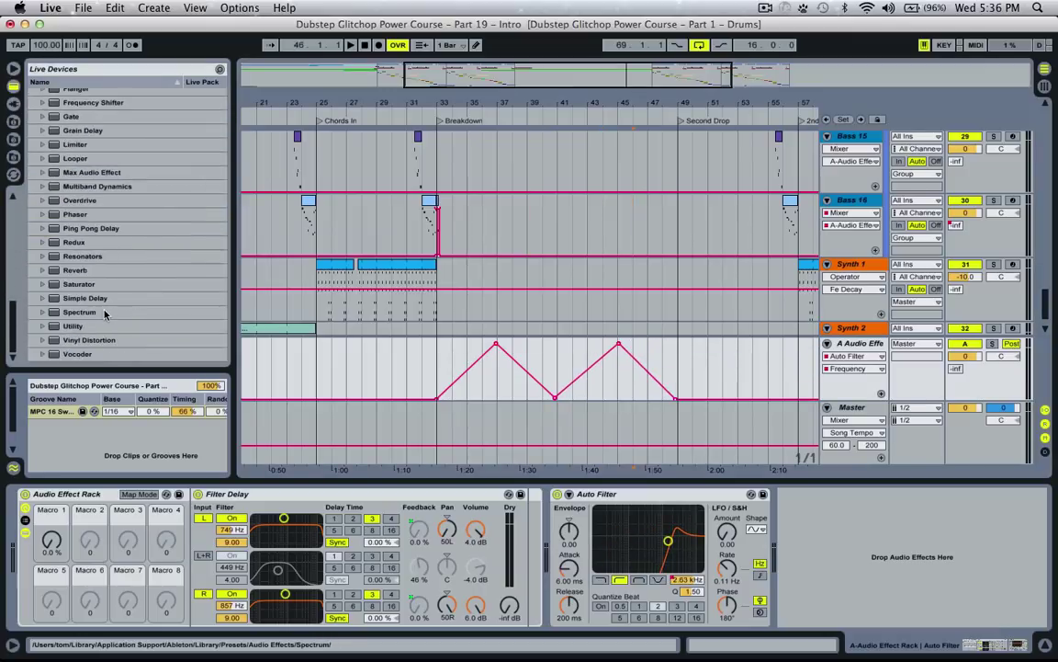
left_click(83, 272)
left_click_drag(900, 574, 905, 575)
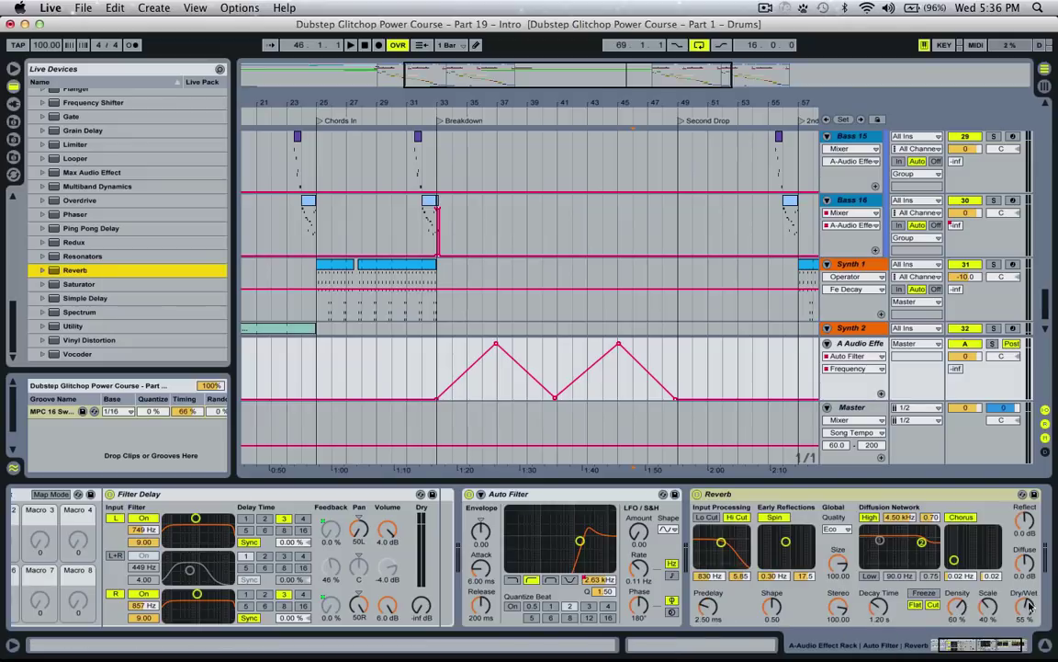
left_click(1030, 609)
left_click_drag(527, 368, 436, 372)
left_click(436, 370)
Set the Reverb's decay time to 4.55 s and switch its input filter from high cut to low cut at 2.53 kHz.
mouse_move(879, 607)
left_mouse_down()
mouse_move(879, 572)
mouse_move(879, 585)
left_mouse_up()
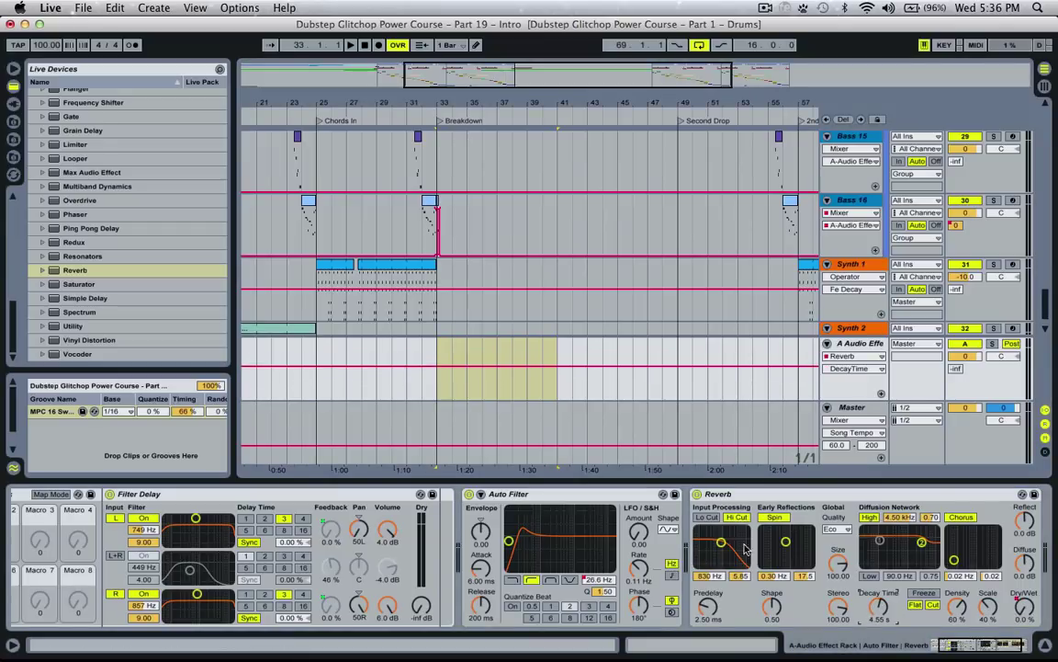
left_click(706, 518)
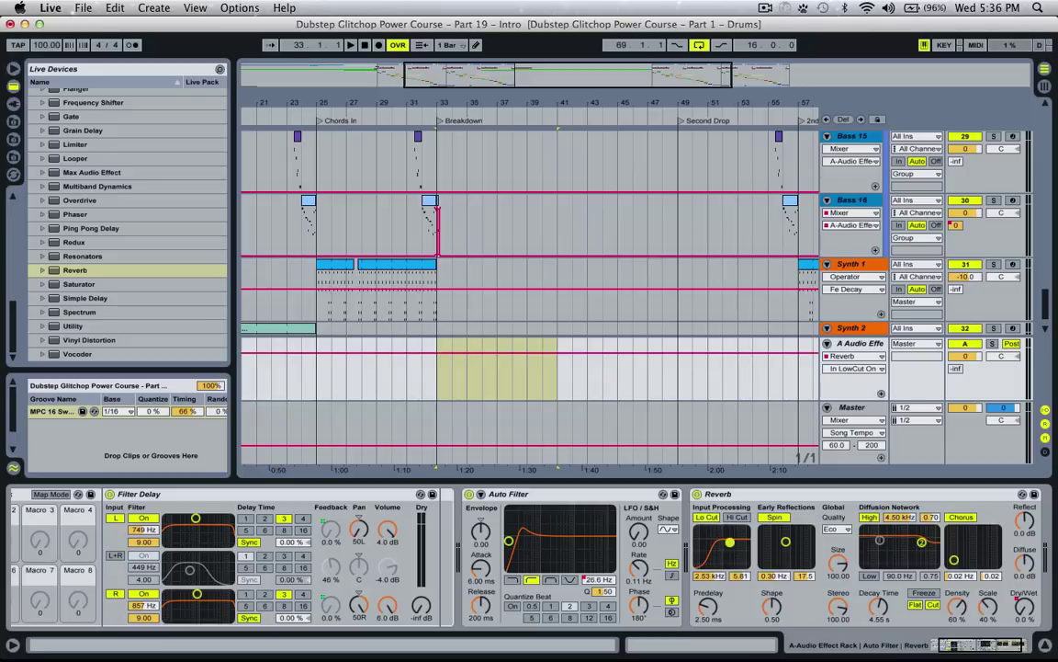
Play the transition from bar 32 and lower the A return's volume to about -7.5 dB.
left_click(421, 377)
key("space")
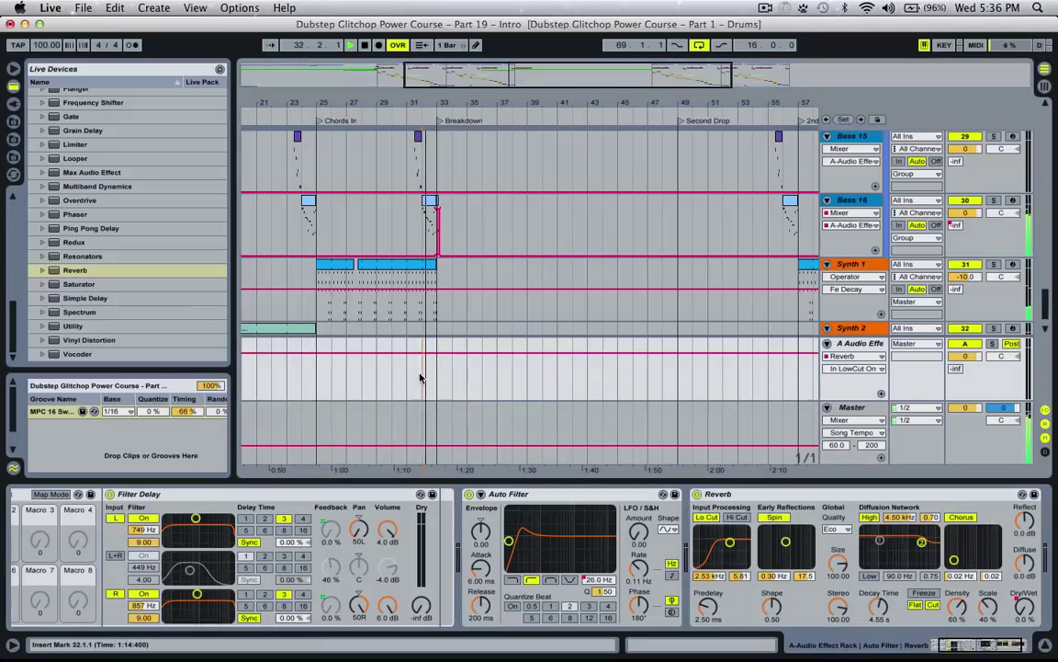
left_click(561, 496)
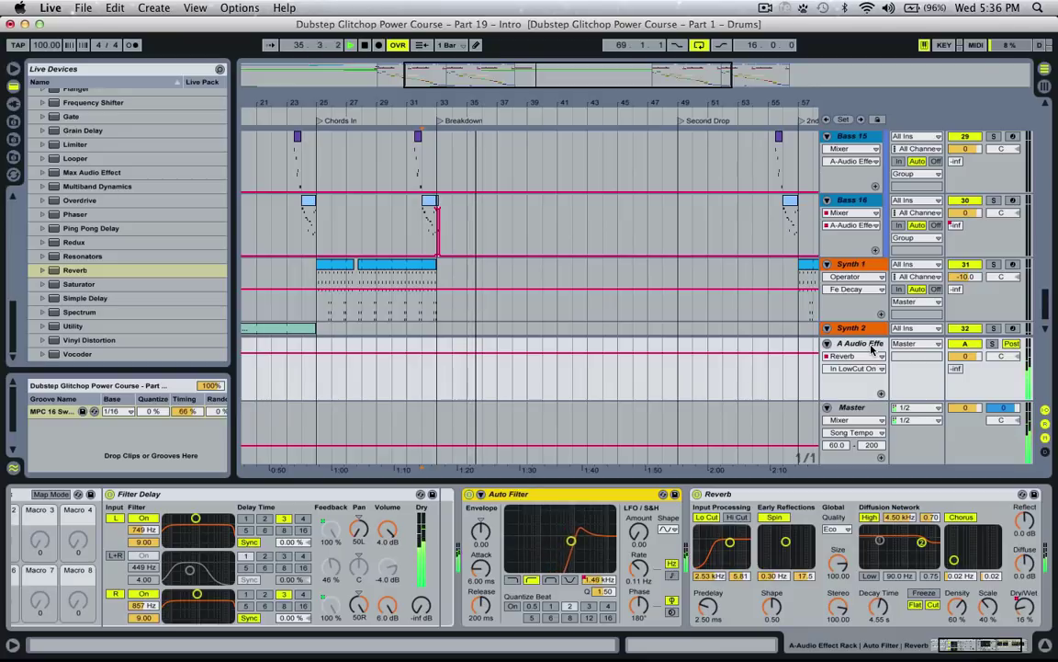
mouse_move(965, 356)
left_mouse_down()
mouse_move(965, 386)
mouse_move(960, 358)
mouse_move(960, 370)
left_mouse_up()
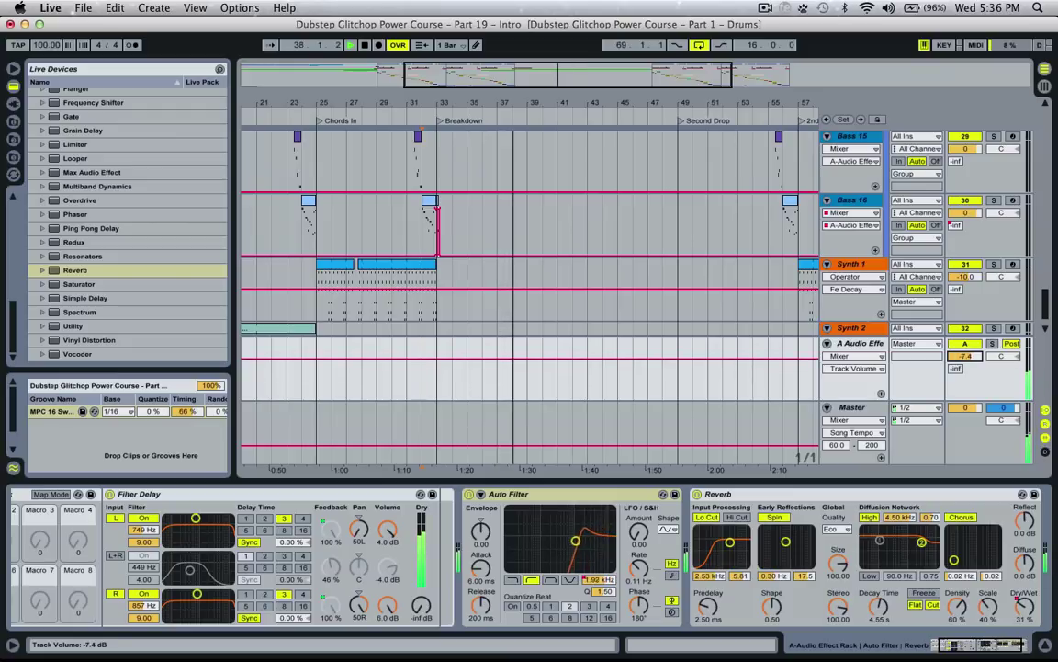
Copy the second Drums Intro track's clip at bar 9 into the second half of the Breakdown at bar 41.
scroll(386, 341, "up", 5)
scroll(385, 340, "left", 5)
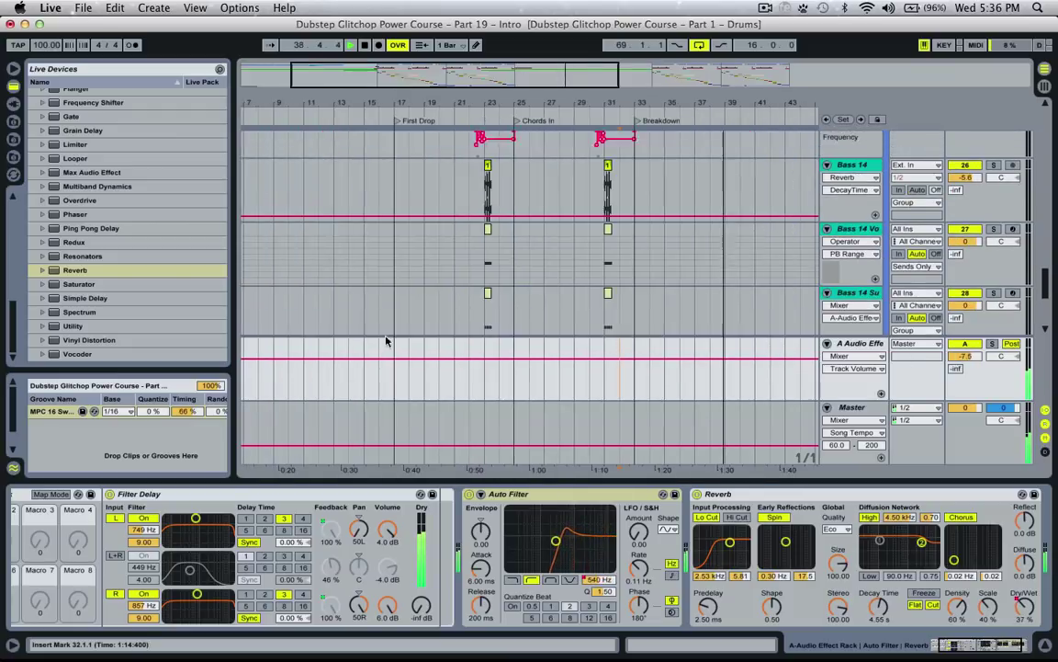
scroll(386, 341, "up", 15)
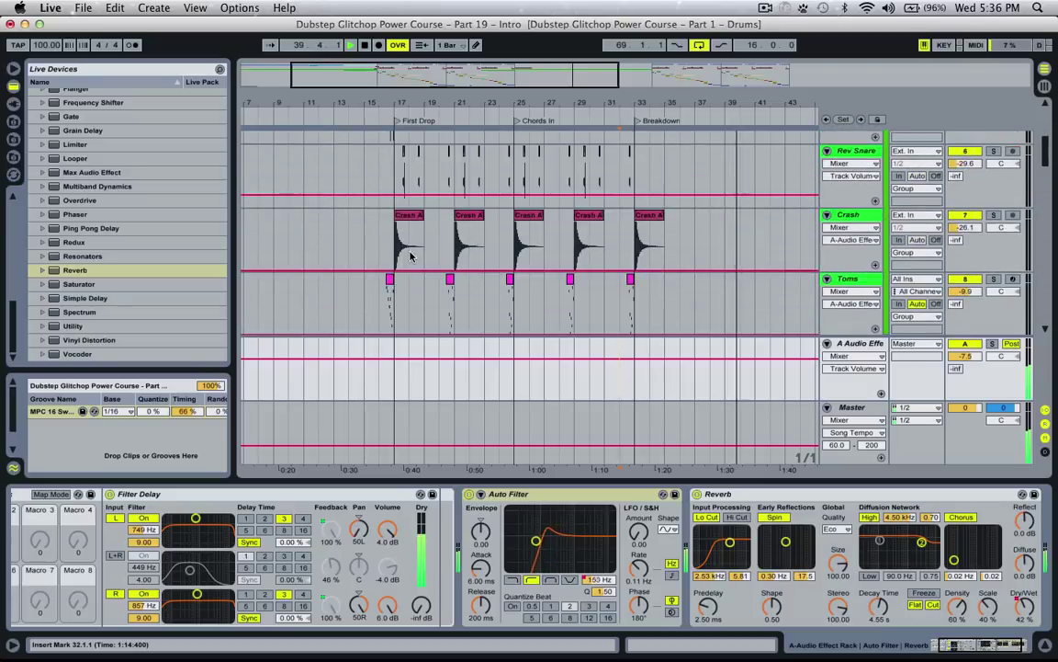
scroll(410, 256, "up", 5)
left_click(378, 238)
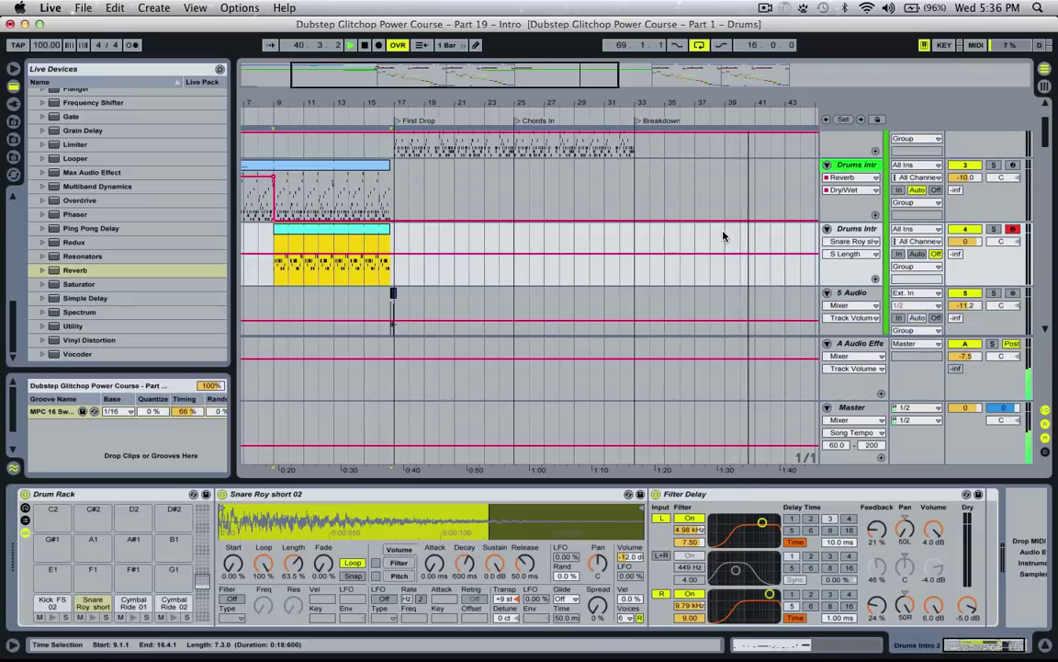
left_click(756, 233)
key("super+v")
left_click_drag(506, 75, 506, 57)
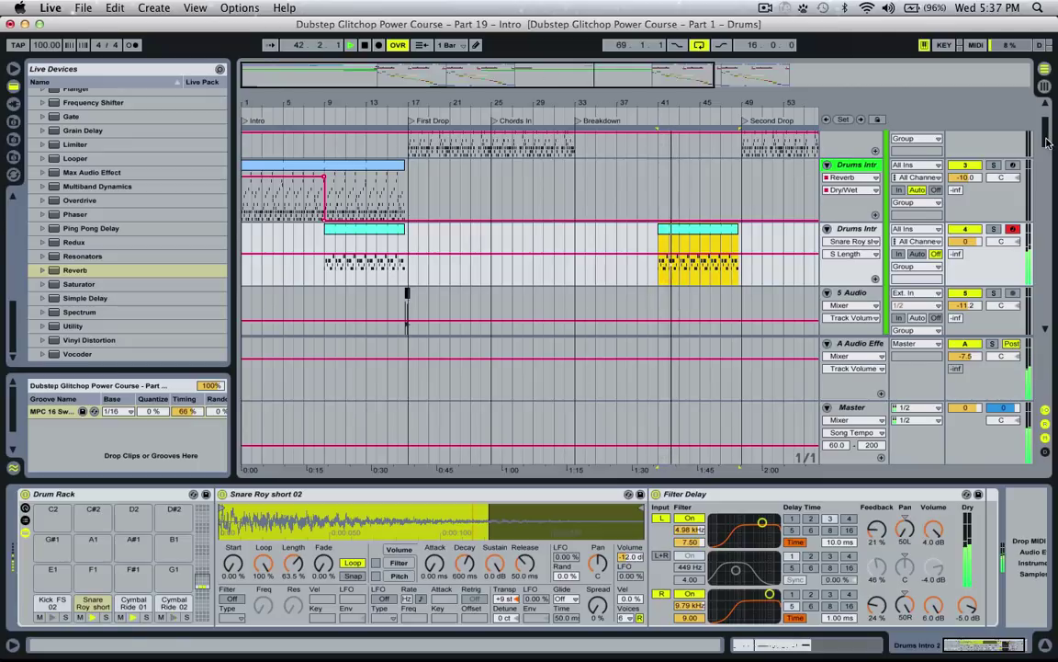
Show the A return's Reverb Dry/Wet automation and restart playback from bar 41.
left_click_drag(1046, 142, 1047, 327)
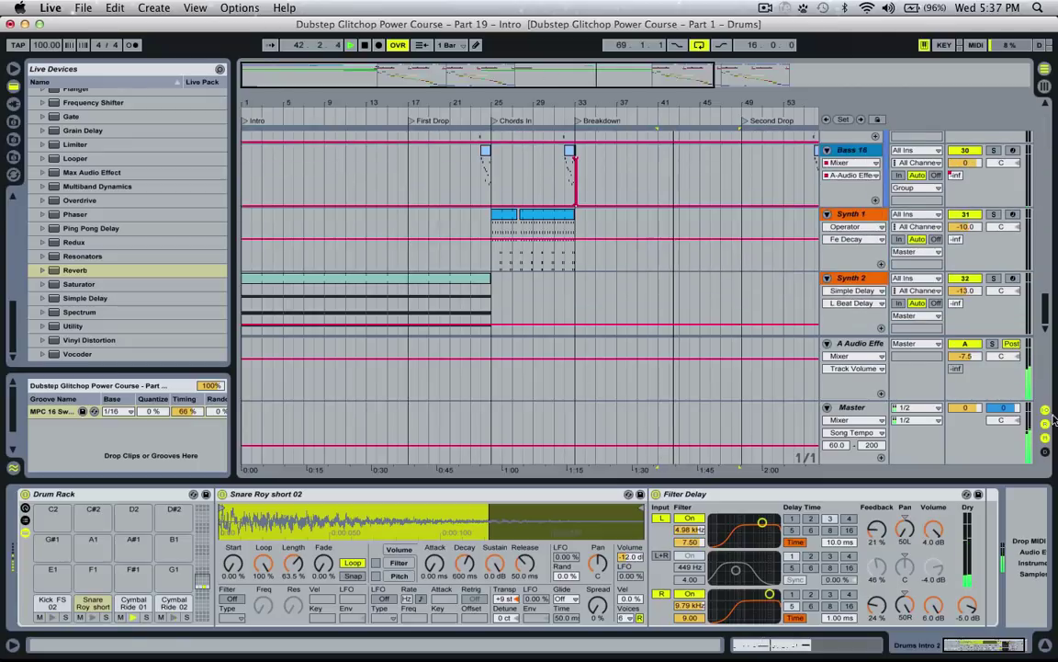
left_click(869, 343)
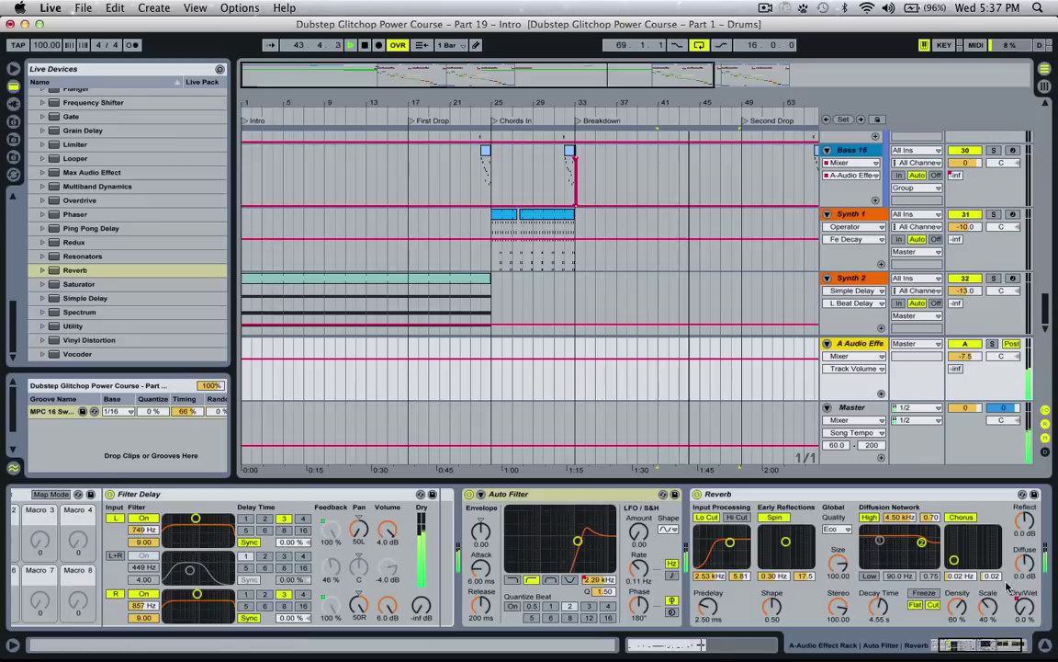
left_click(1022, 606)
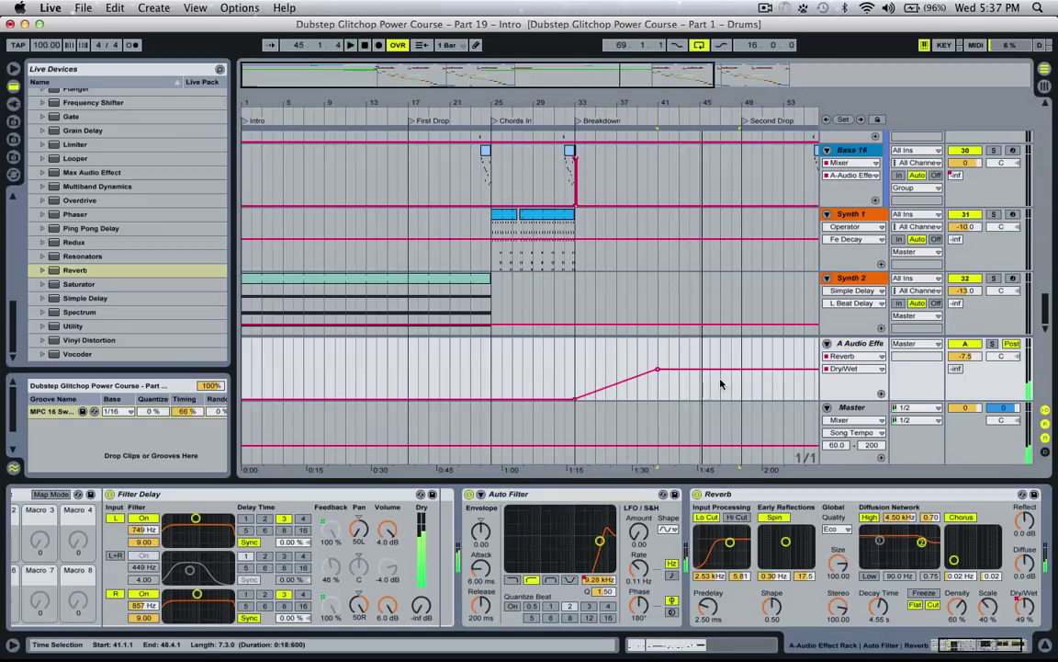
key("space")
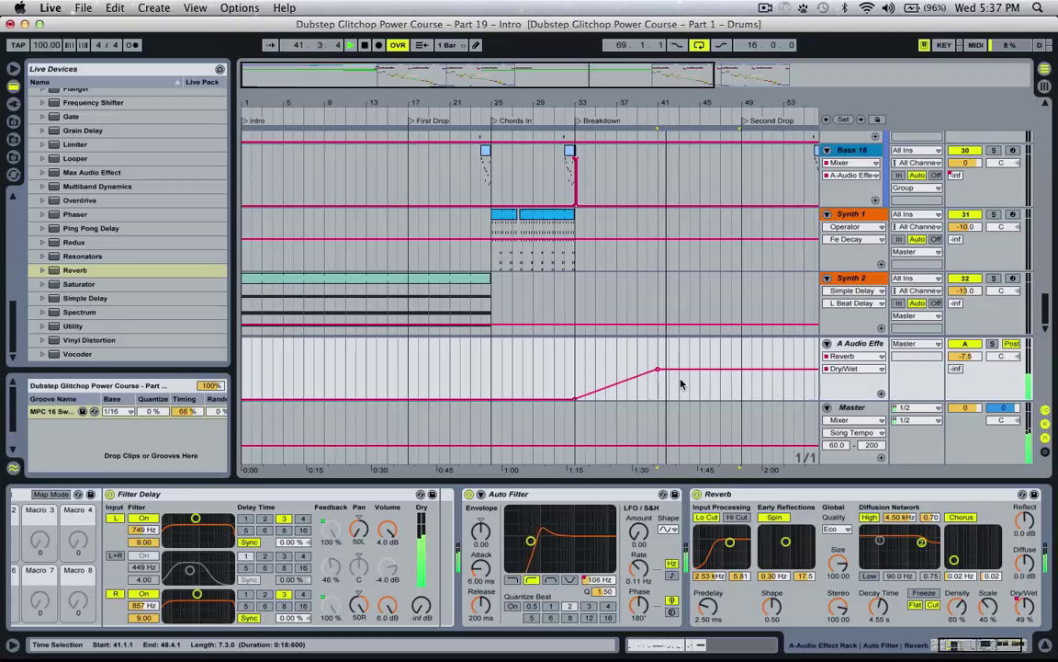
Lower the second peak of the A return's Auto Filter frequency automation near bar 45 while listening through to the Second Drop.
left_click(599, 580)
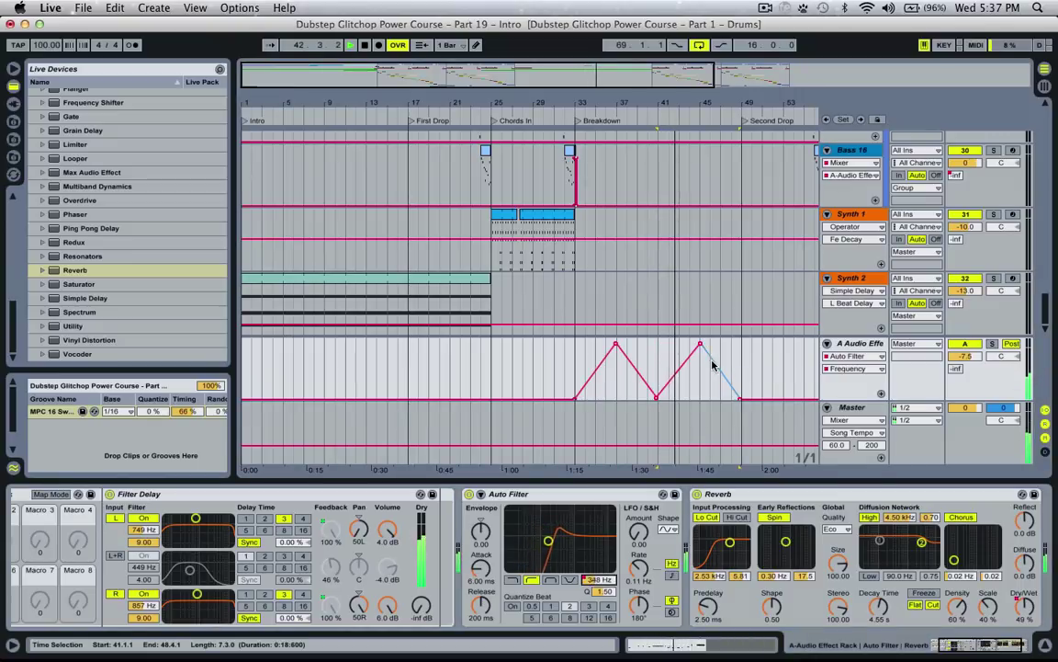
left_click_drag(700, 345, 701, 361)
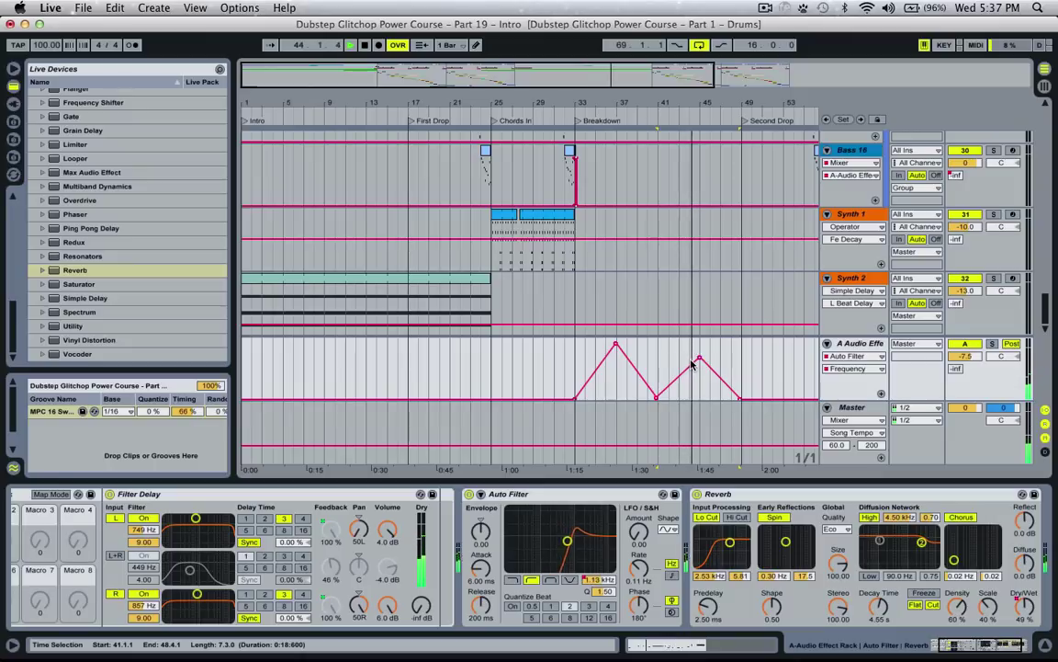
mouse_move(701, 361)
left_click_drag(700, 361, 701, 366)
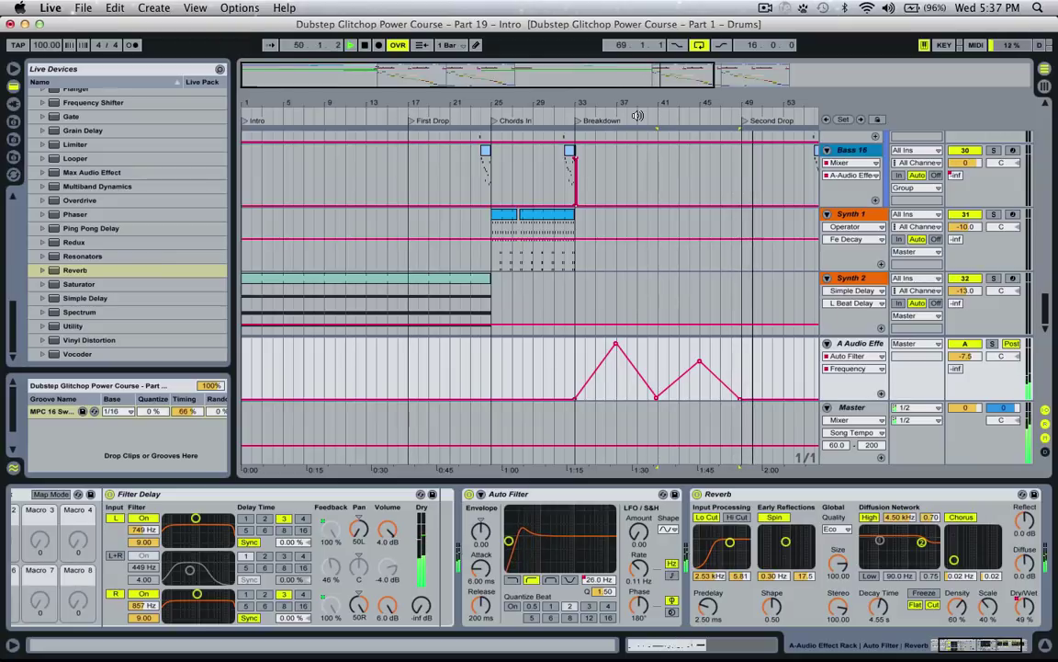
key("space")
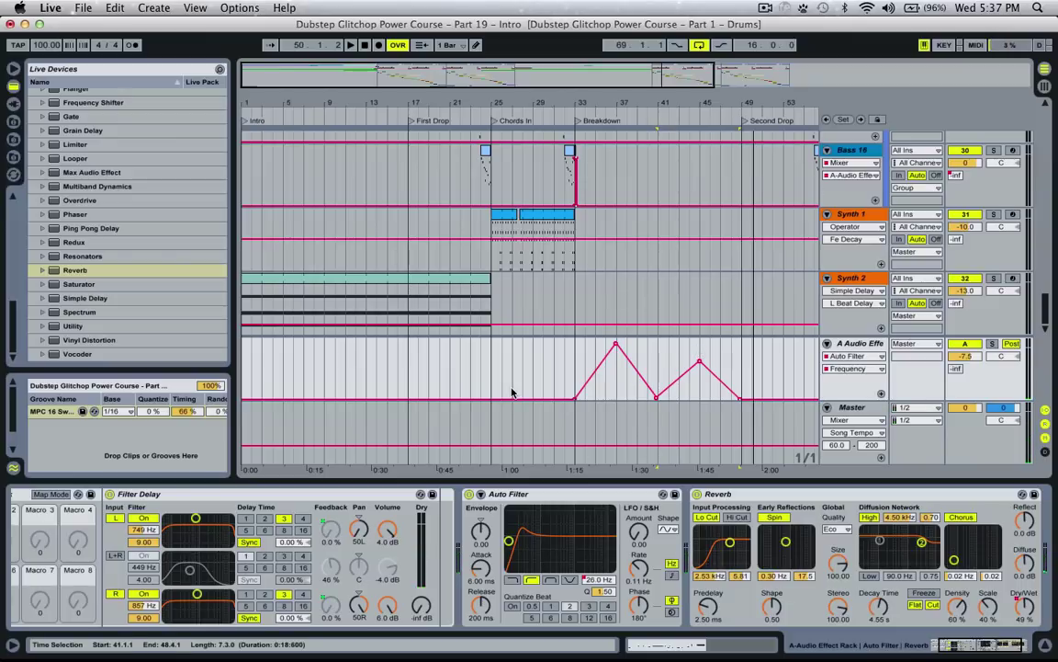
Insert a Frequency Shifter between the Auto Filter and the Reverb on the A return.
scroll(114, 305, "up", 3)
left_click(109, 316)
scroll(109, 326, "down", 3)
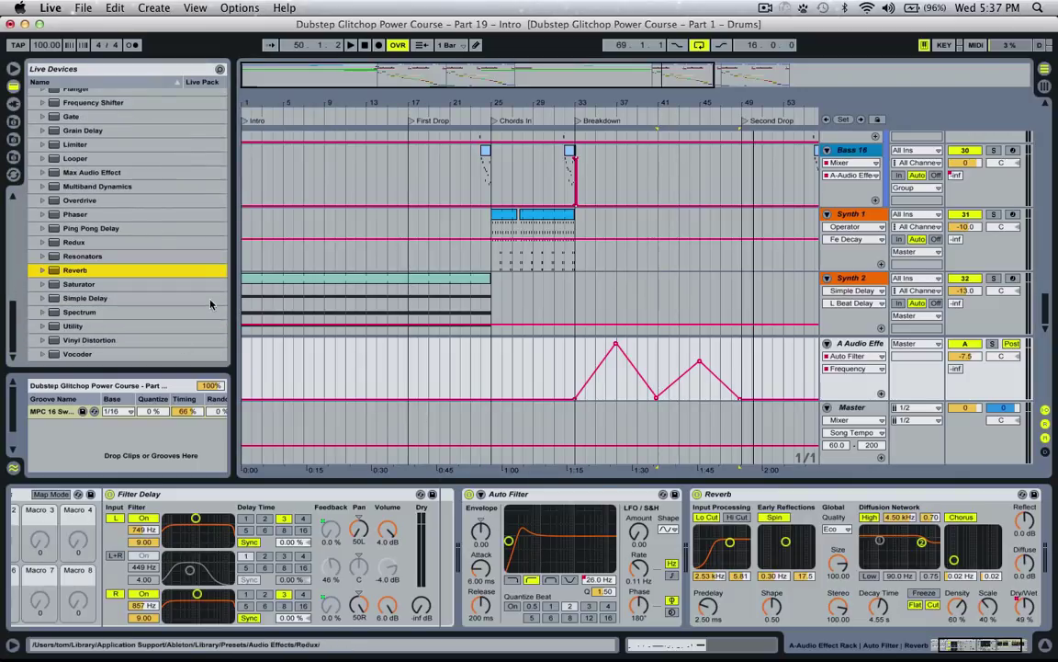
scroll(112, 249, "up", 1)
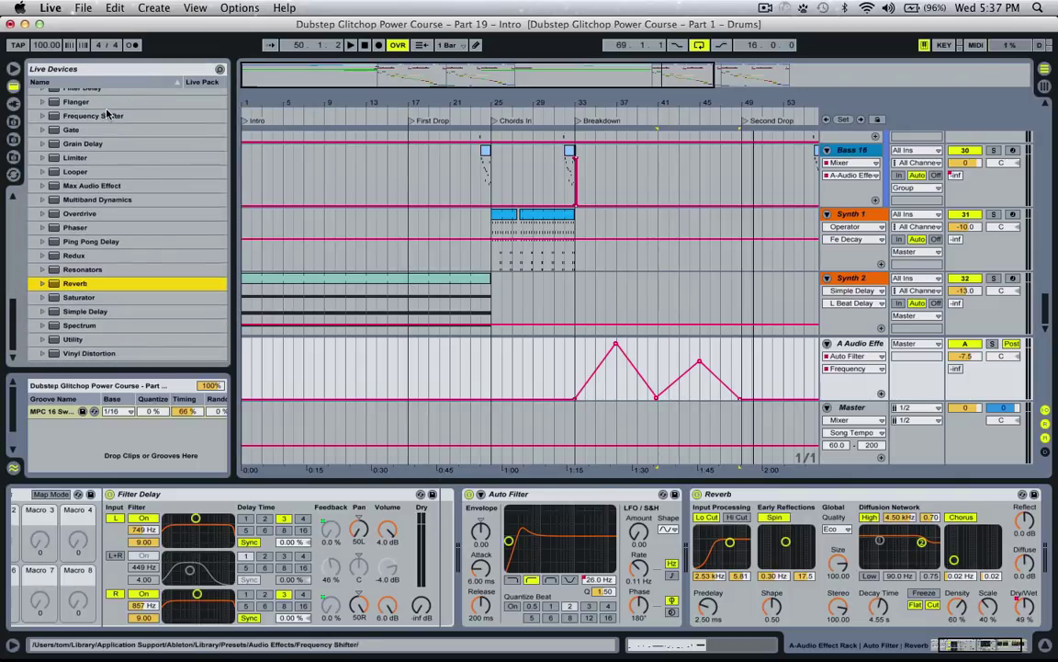
left_click(106, 116)
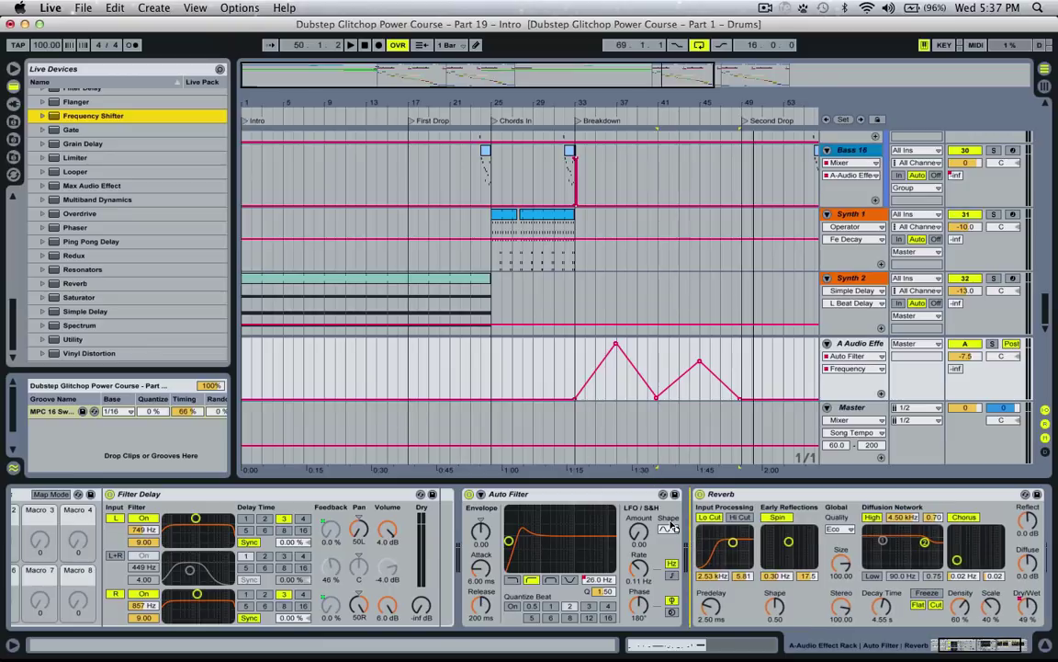
key("Return")
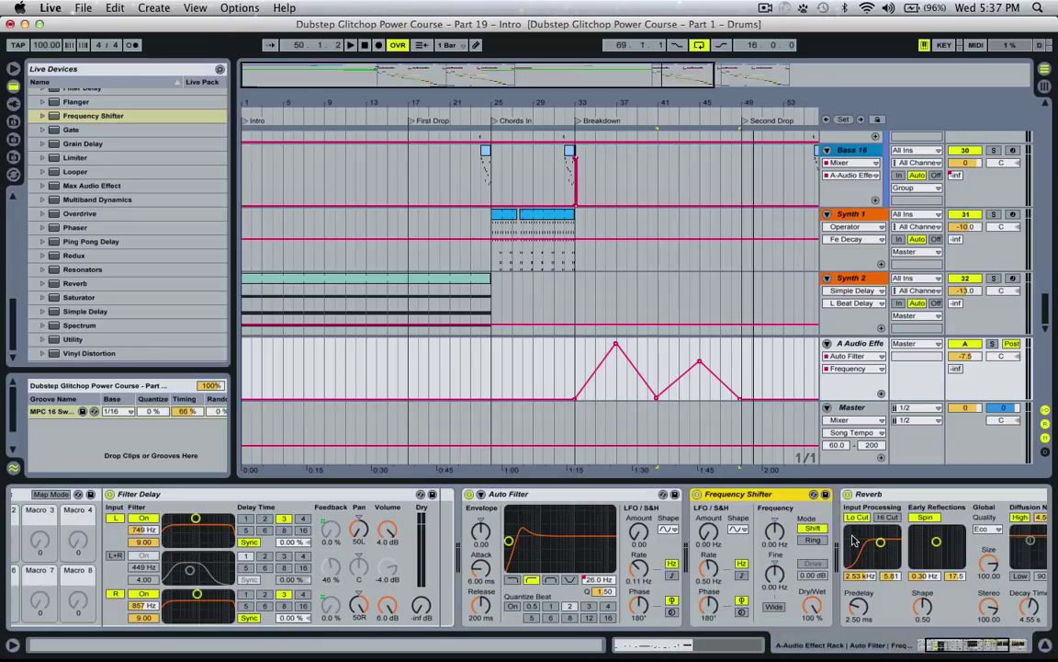
Automate the Frequency Shifter's coarse frequency from 0.00 Hz at bar 41 to about 313 Hz at bar 49.
scroll(827, 546, "right", 3)
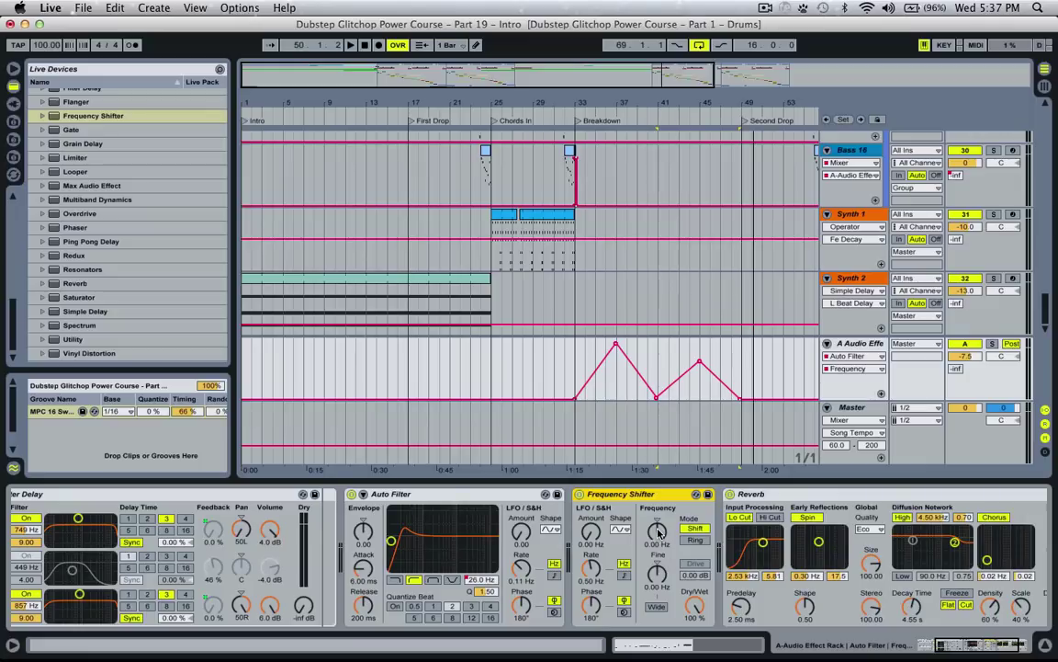
left_click(658, 531)
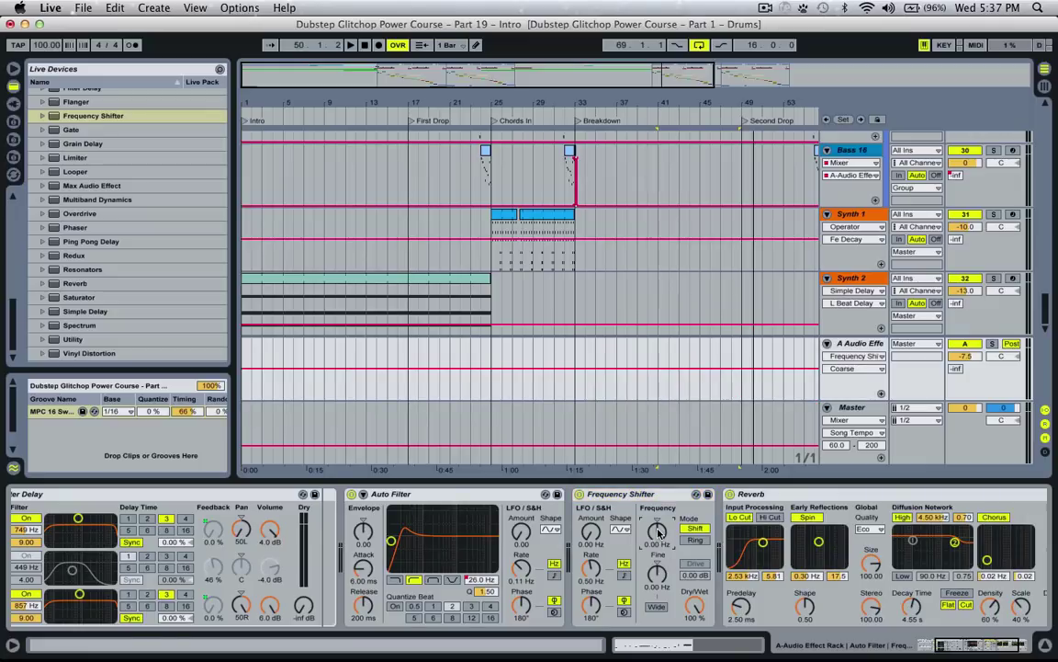
left_click(658, 373)
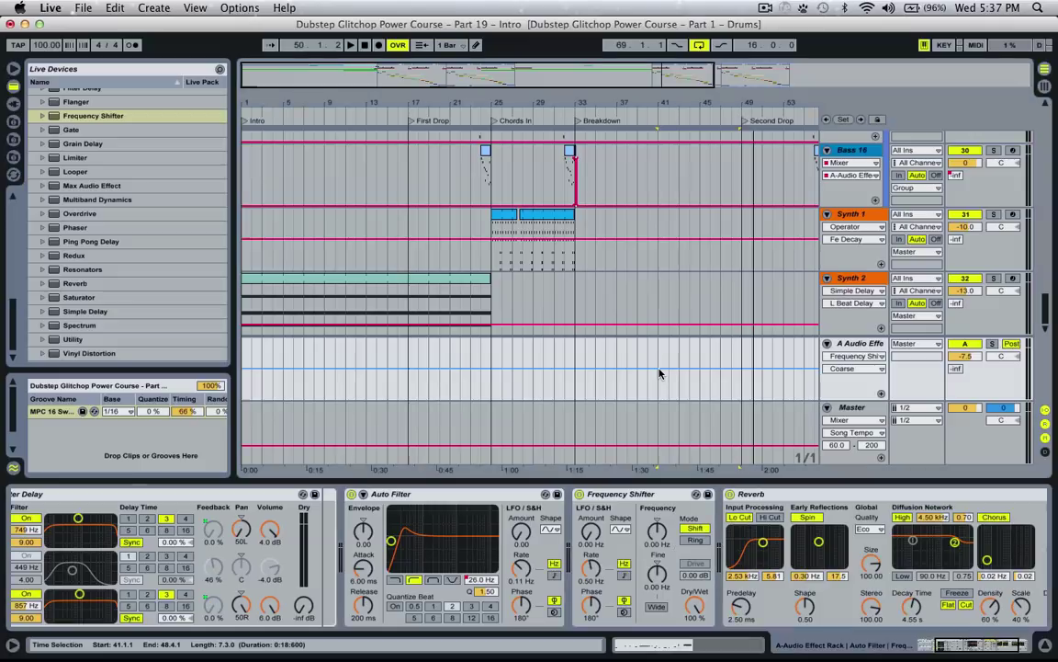
left_click_drag(658, 372, 659, 372)
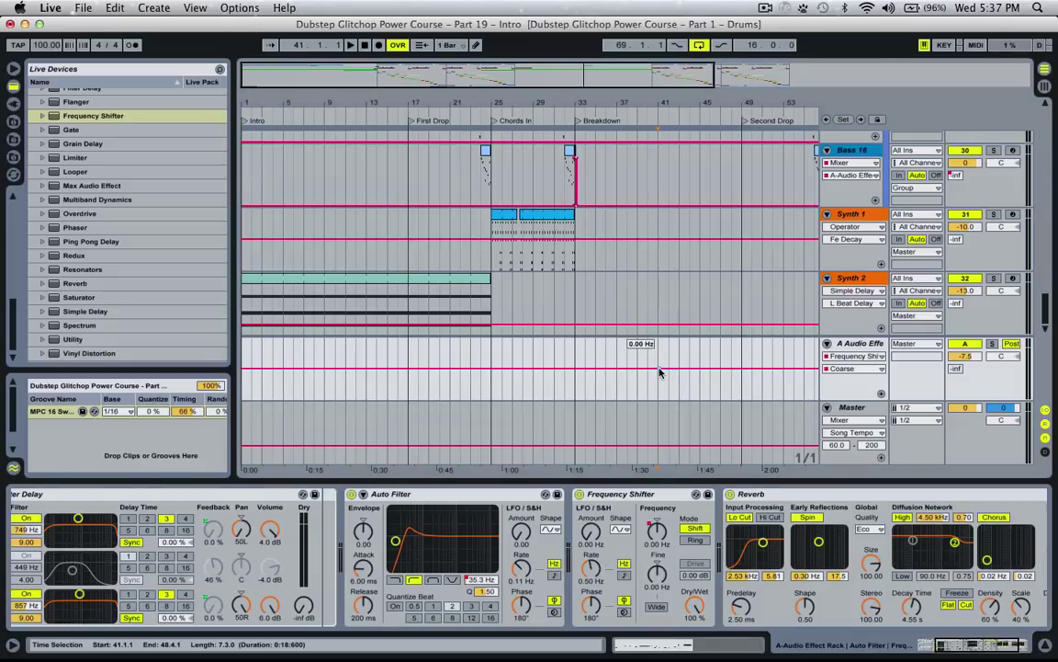
left_click(742, 369)
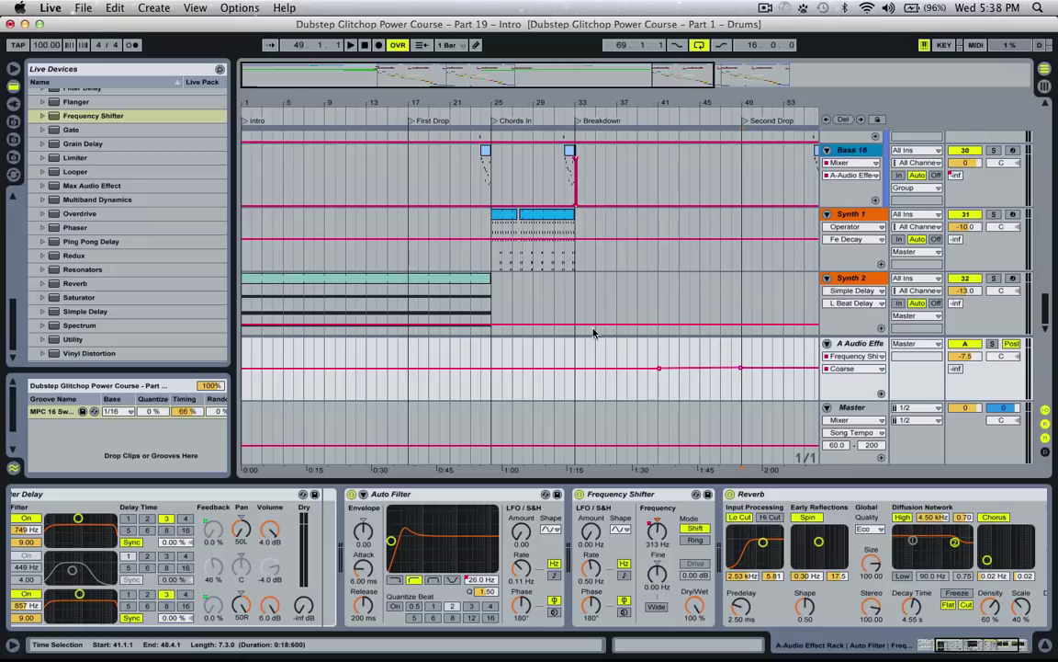
Play from bar 31 through the Breakdown into the Second Drop to hear the frequency shift, stopping near bar 51.
left_click(566, 353)
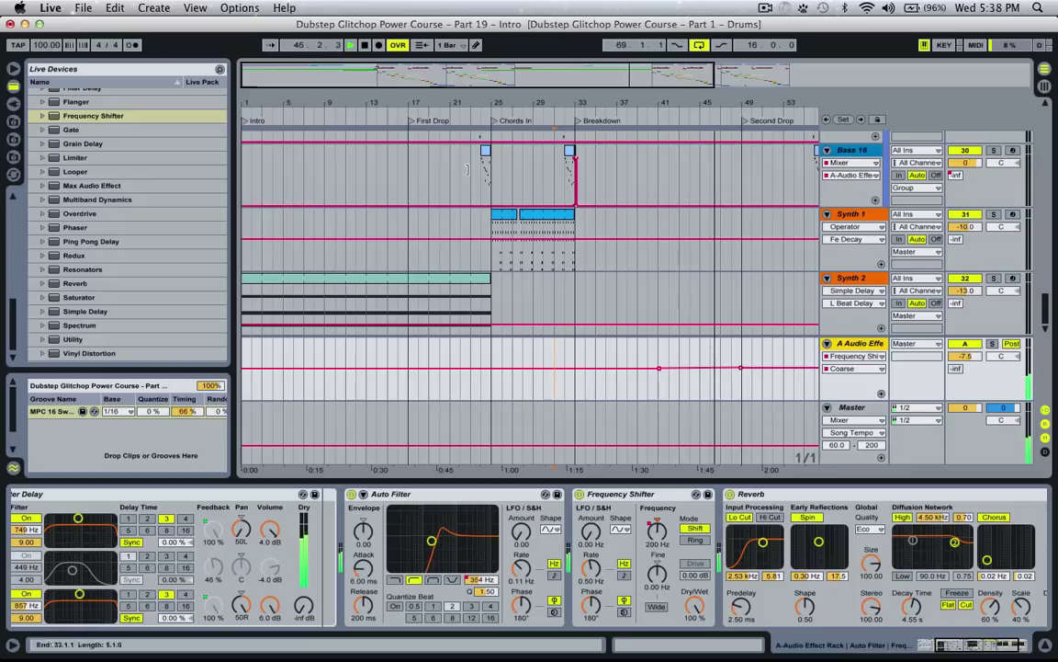
left_click_drag(704, 80, 703, 121)
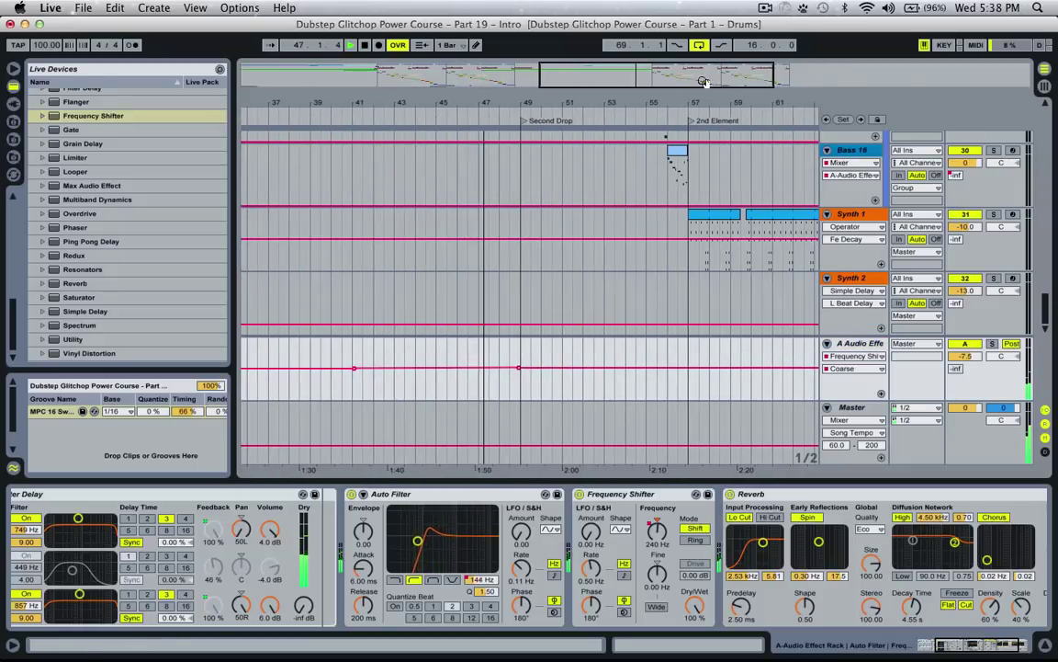
mouse_move(520, 371)
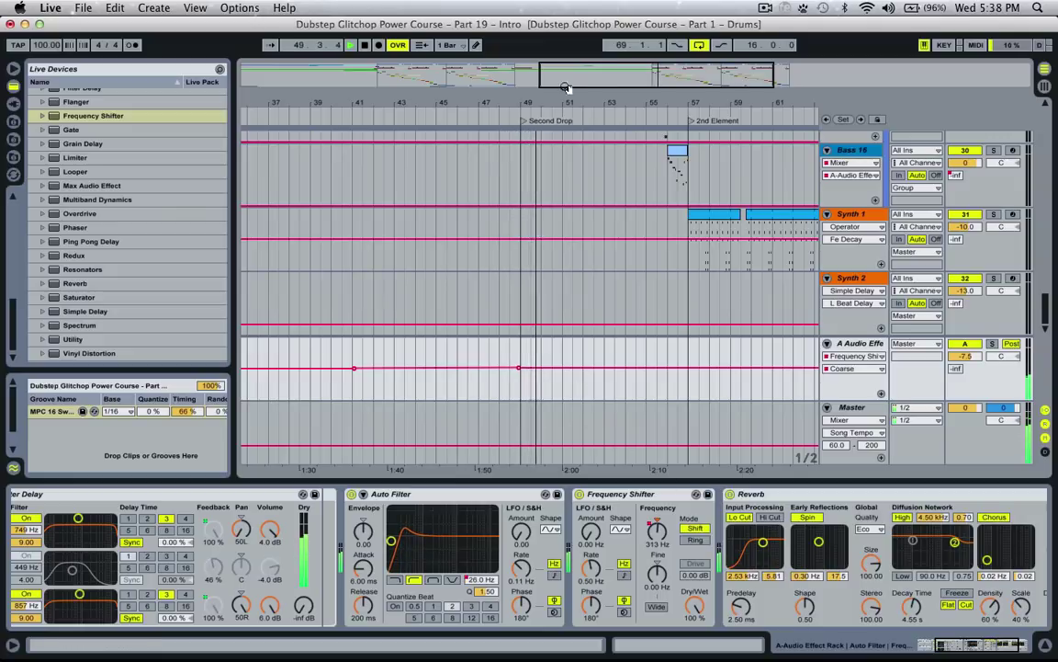
left_click_drag(595, 76, 596, 46)
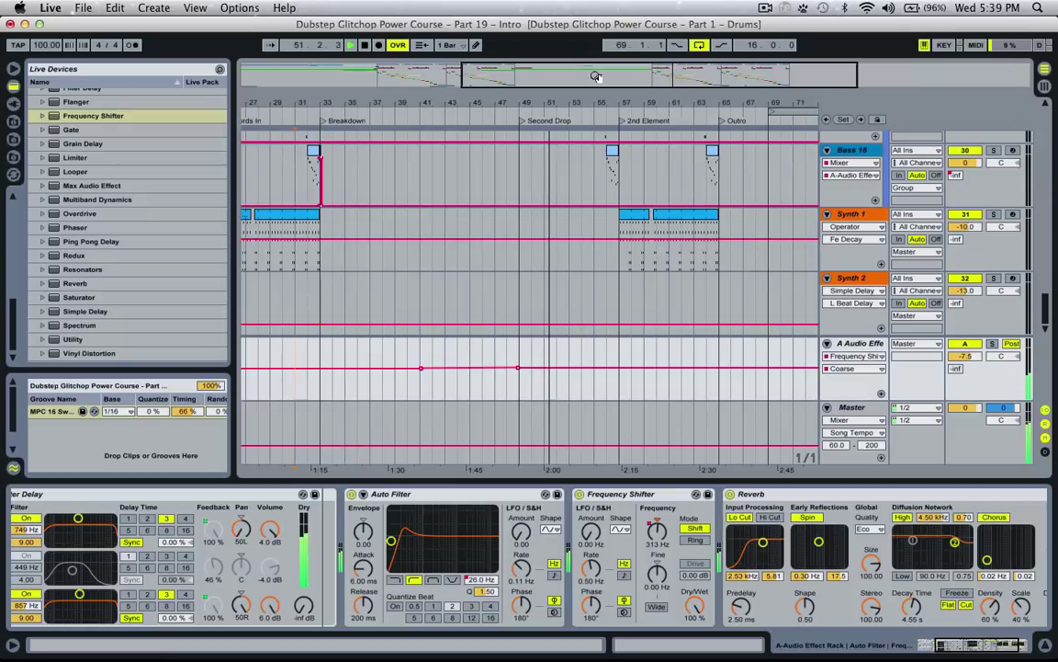
key("space")
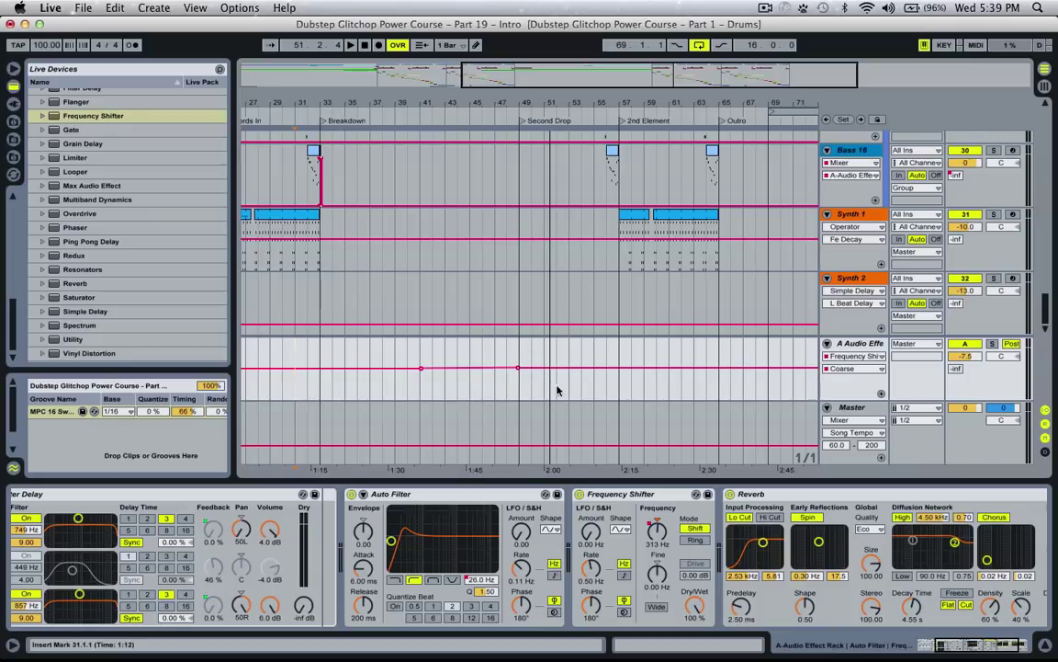
Add a Gate after the Reverb at the end of the A return's device chain.
left_click_drag(525, 359, 616, 348)
left_click(530, 347)
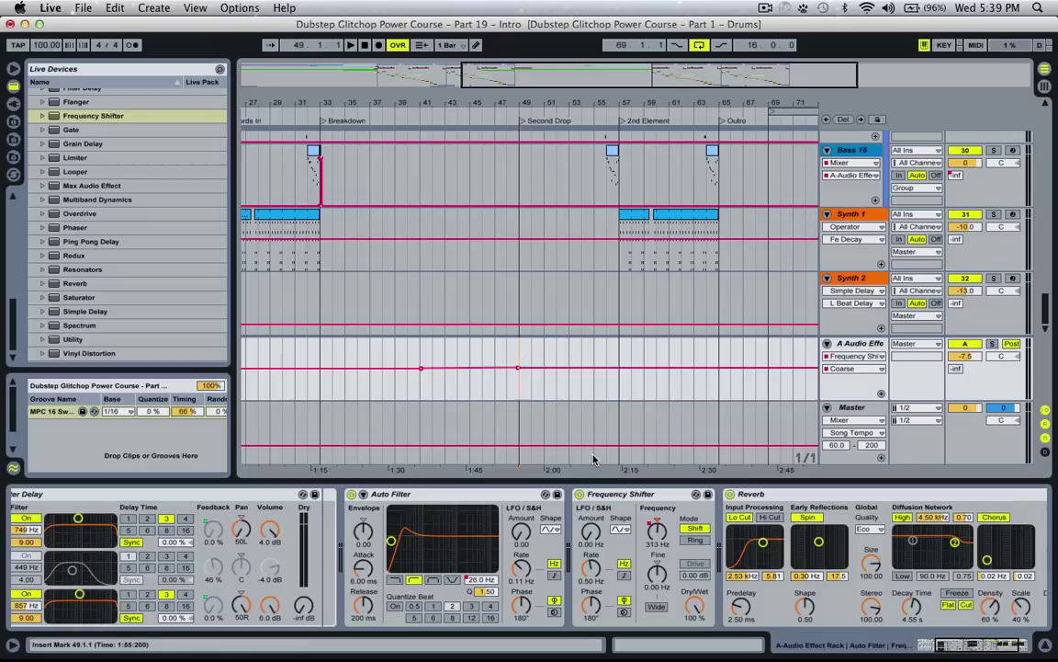
scroll(760, 543, "right", 3)
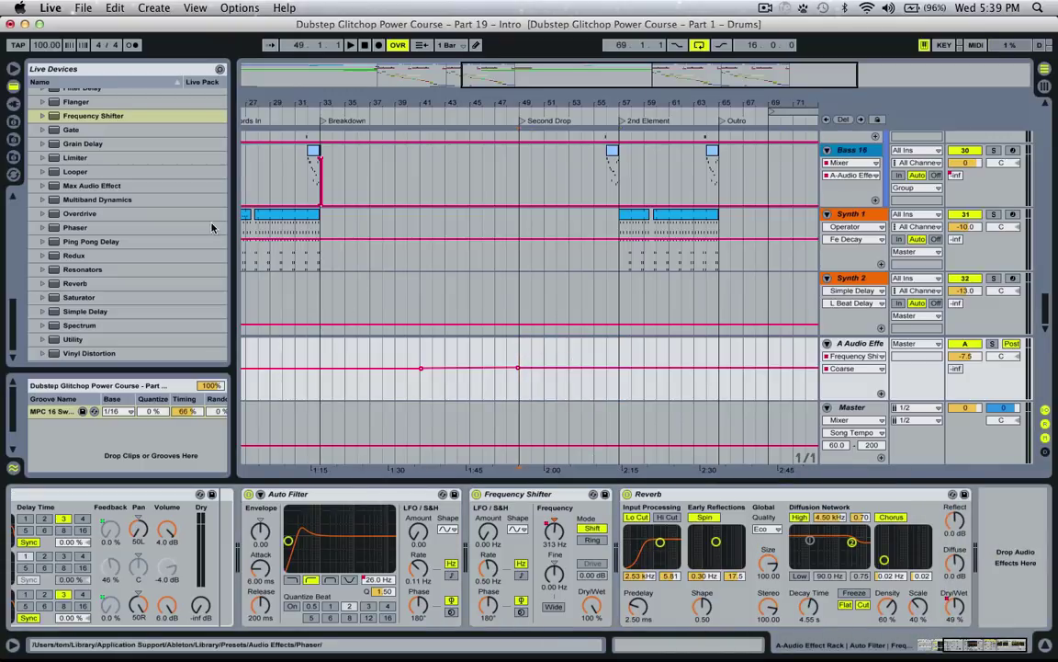
scroll(225, 251, "down", 1)
scroll(124, 273, "up", 2)
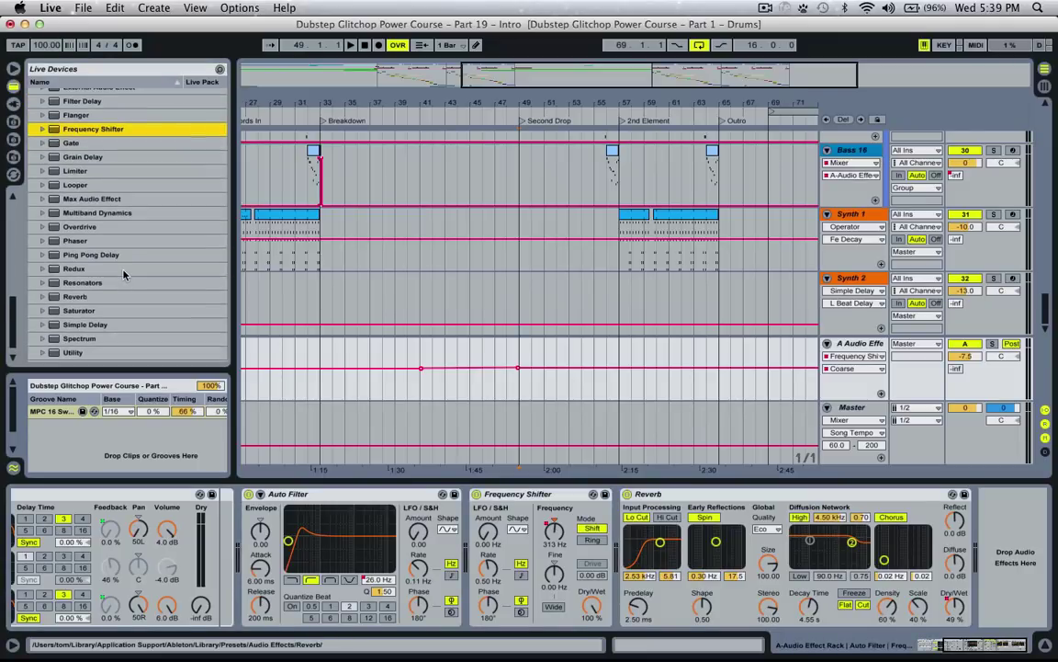
left_click(79, 143)
left_click_drag(967, 512, 973, 517)
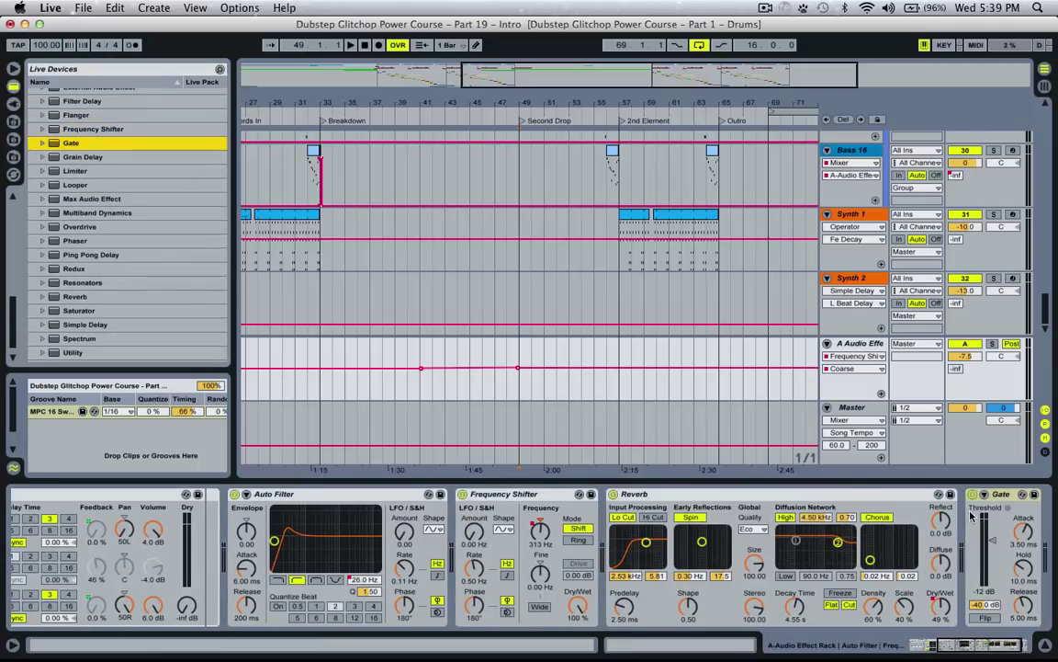
Switch the A return's Gate off and automate its Device On to turn on from bar 49 onward.
left_click(974, 494)
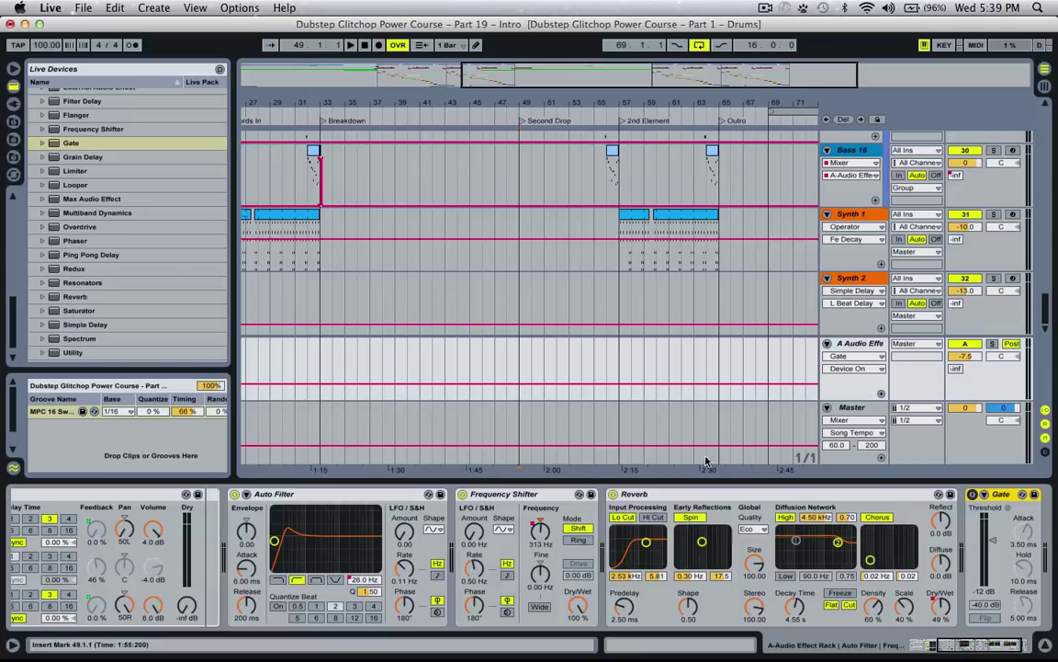
left_click(528, 364)
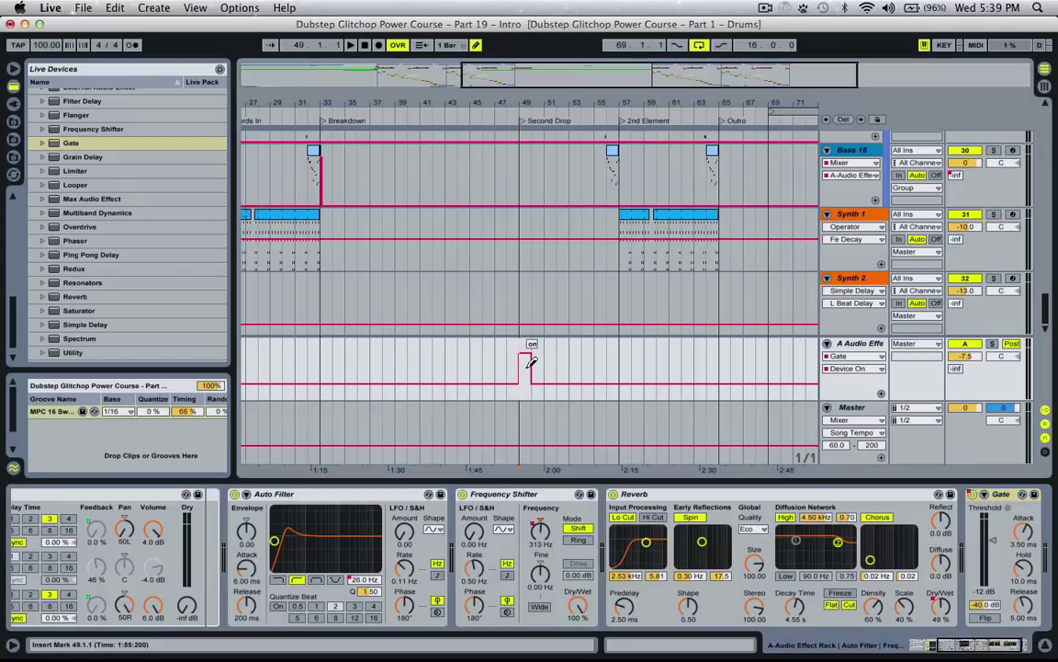
left_click(531, 382)
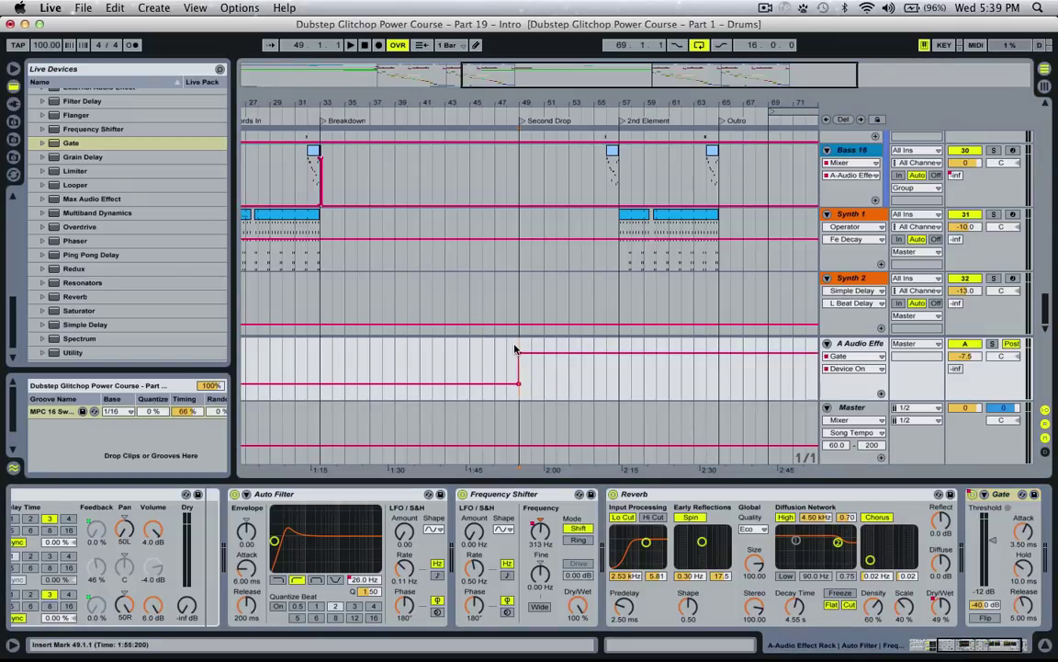
Extend the start of the first Second Drop clip on the Bass 5 Gate track back to bar 49.
scroll(659, 273, "up", 8)
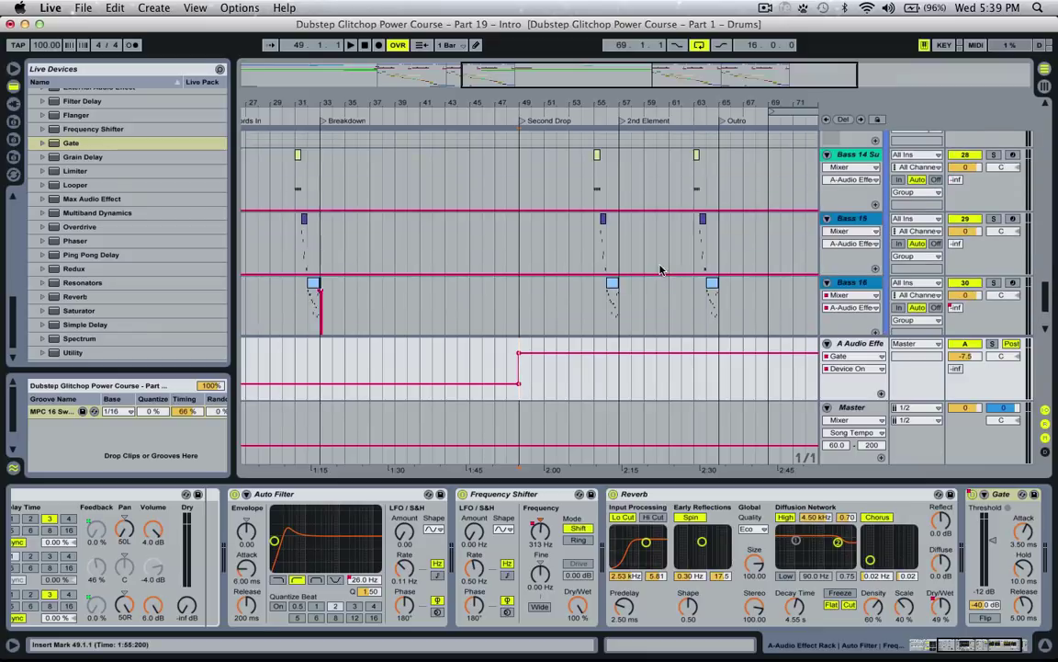
scroll(656, 273, "up", 6)
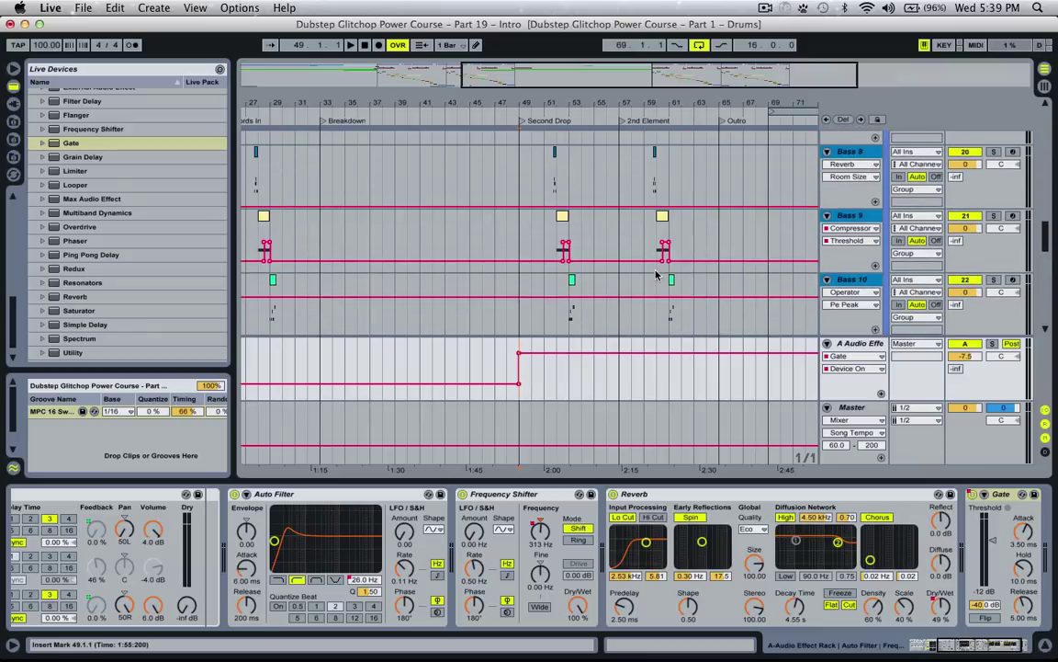
scroll(656, 273, "up", 3)
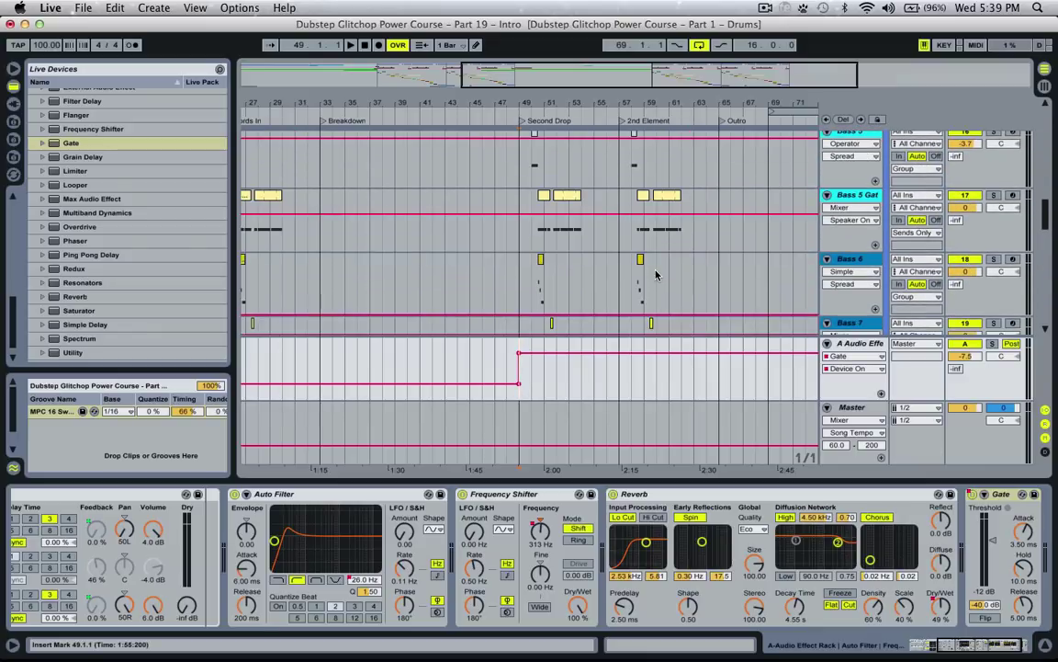
left_click_drag(560, 70, 572, 153)
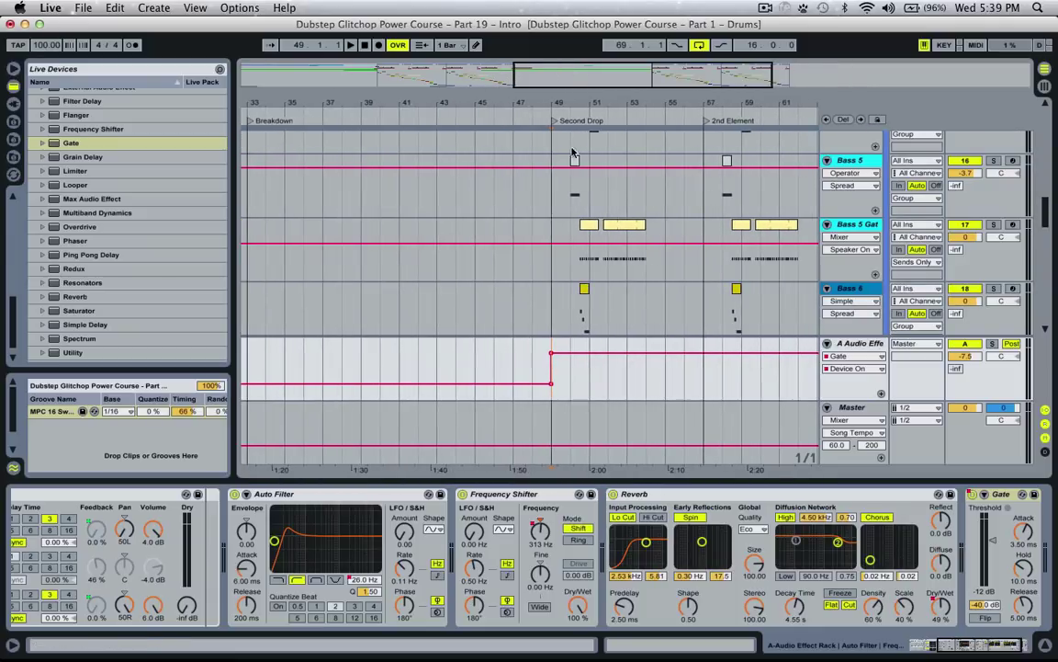
left_click_drag(583, 224, 561, 223)
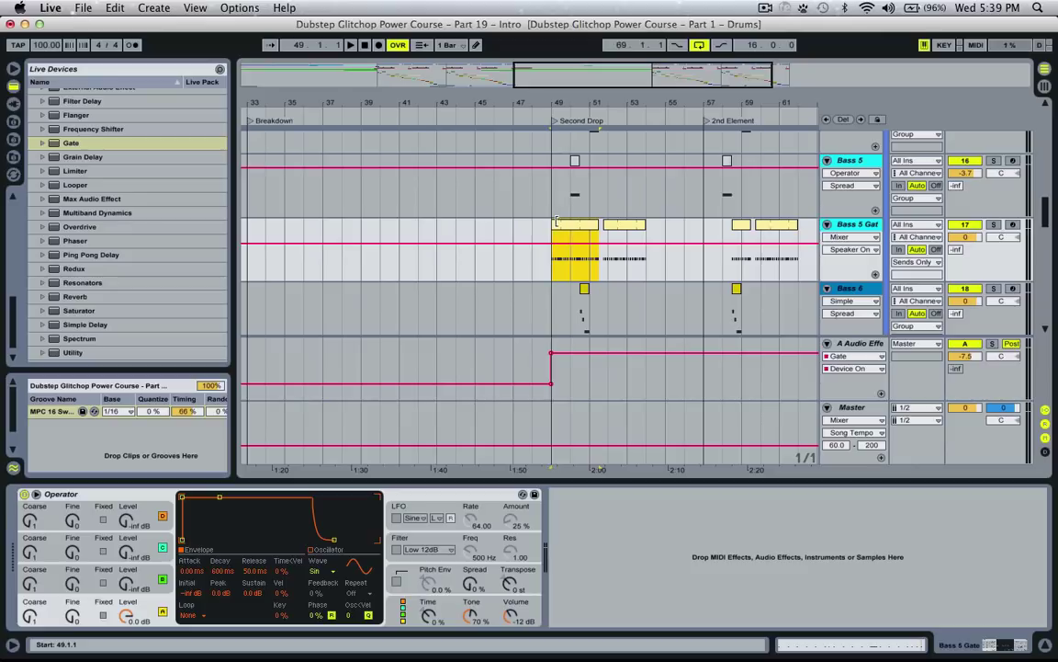
left_click(557, 260)
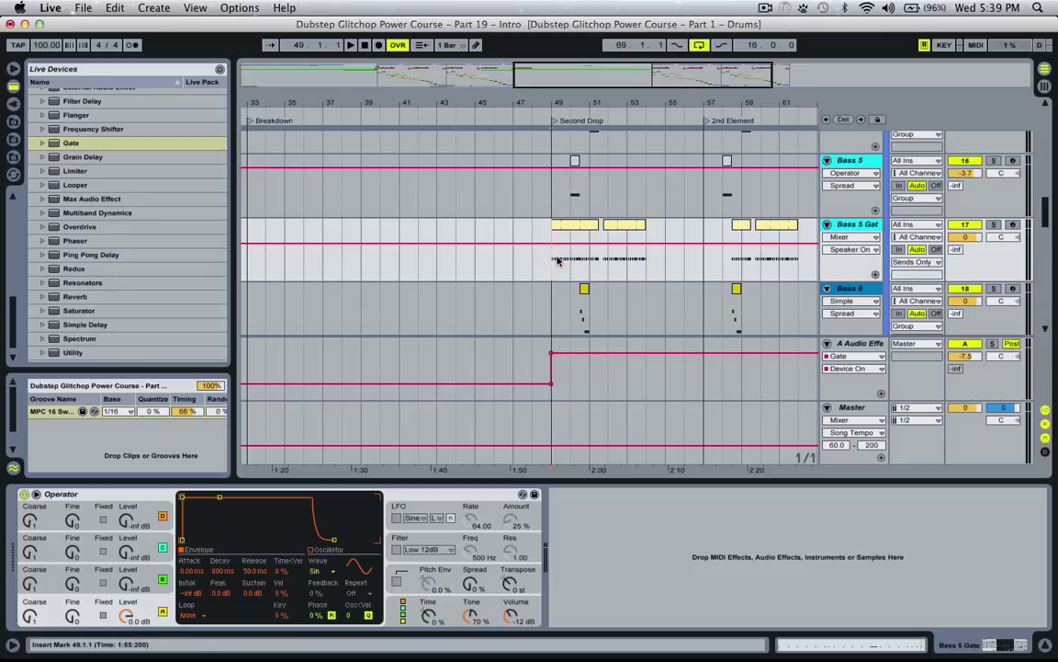
Open the notes of the Bass 5 Gate clip at bar 49 and extend its end to bar 57.
double_click(573, 229)
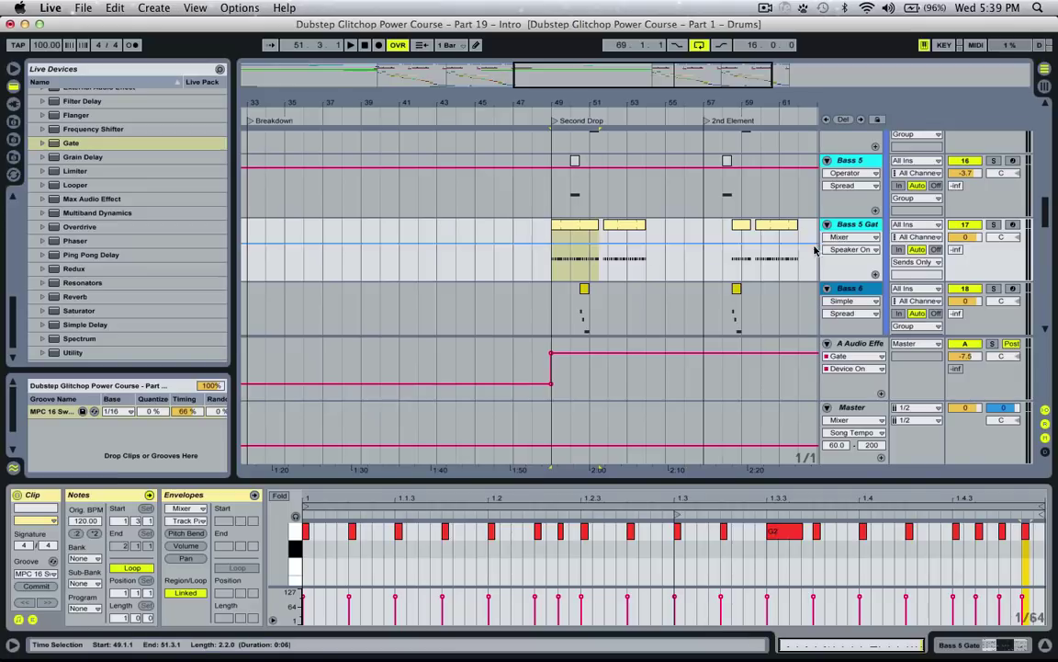
left_click(843, 229)
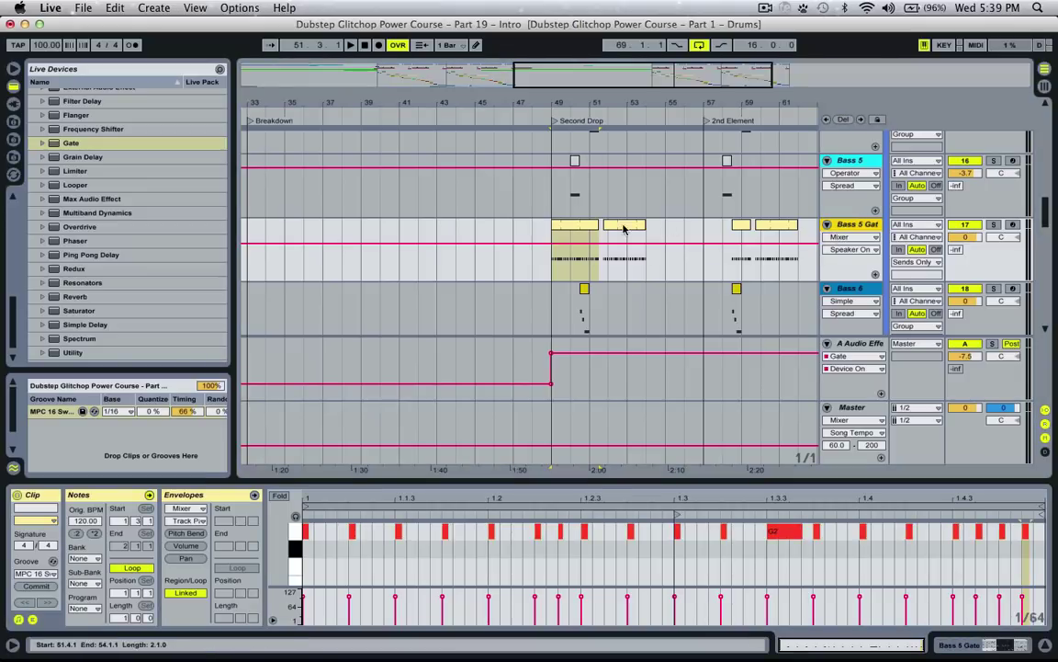
left_click_drag(597, 225, 696, 224)
Enable the Sidechain of the A return's Gate and set its audio source to Bass 5 Gate, Post FX.
scroll(851, 257, "down", 15)
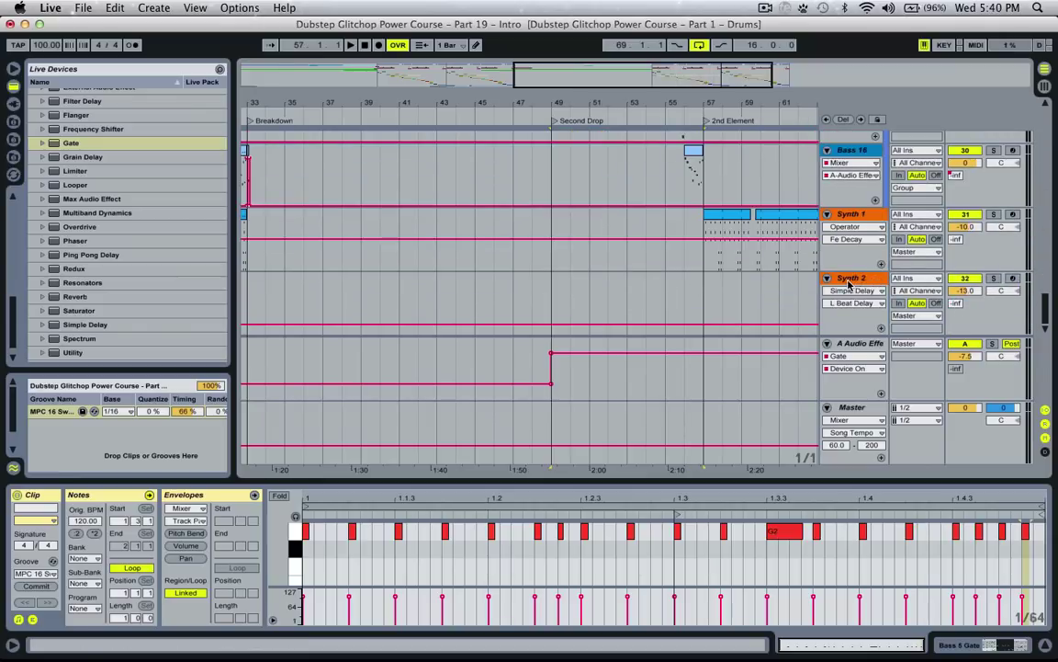
left_click(860, 343)
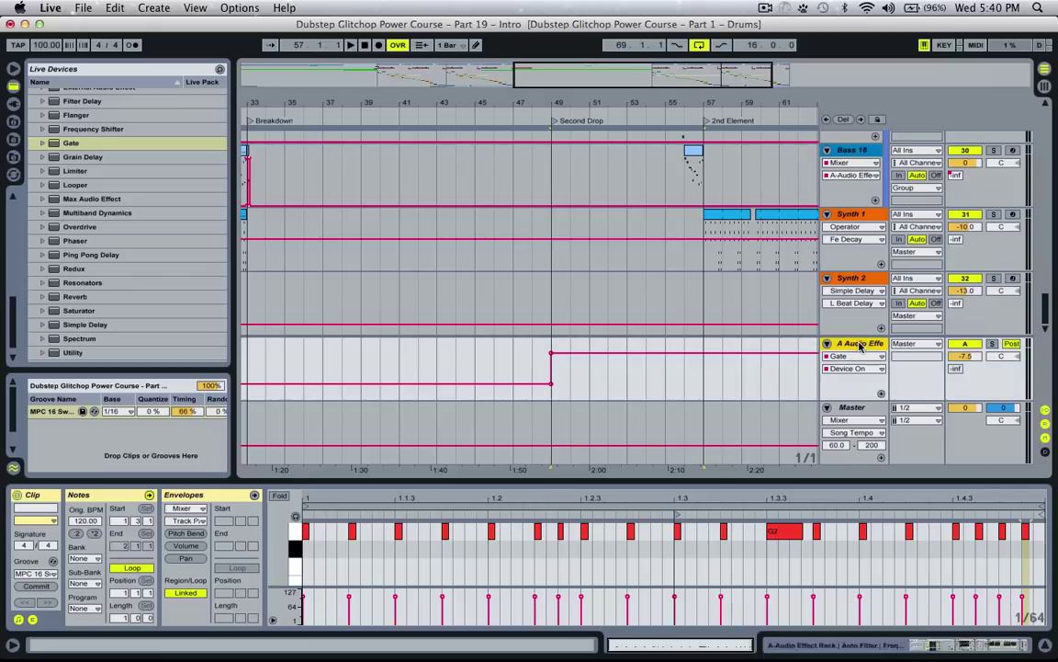
left_click(984, 497)
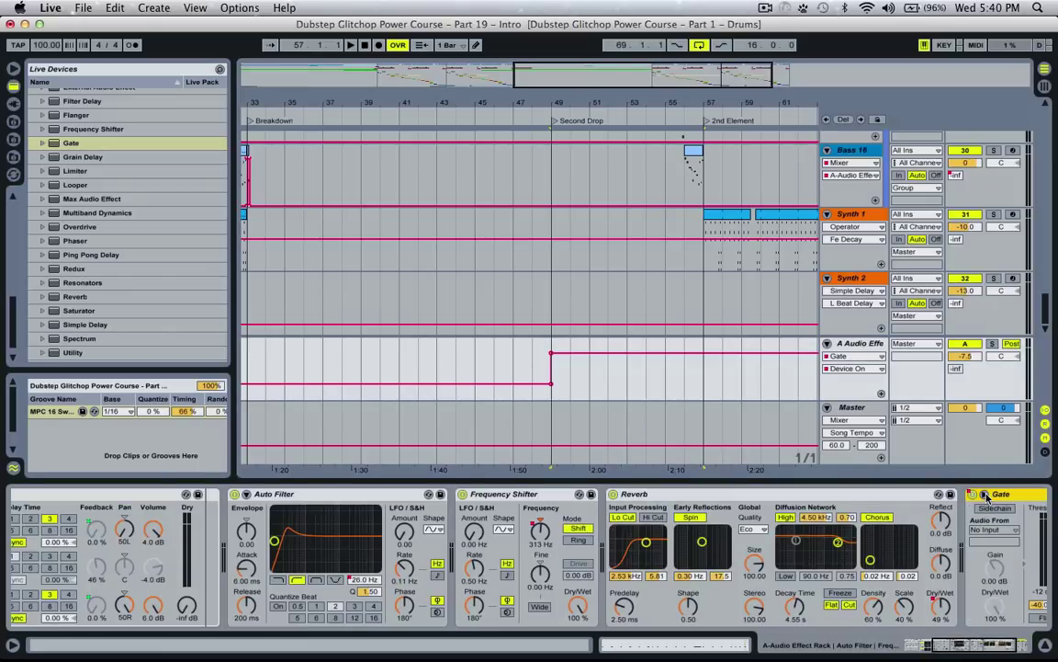
left_click(997, 529)
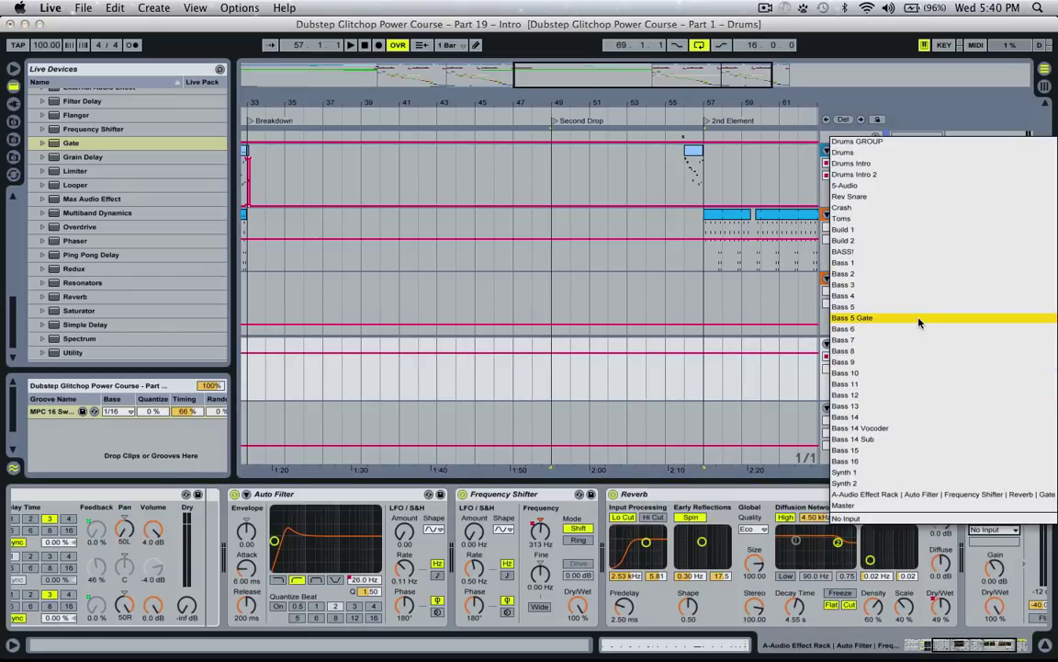
left_click(918, 321)
left_click(968, 648)
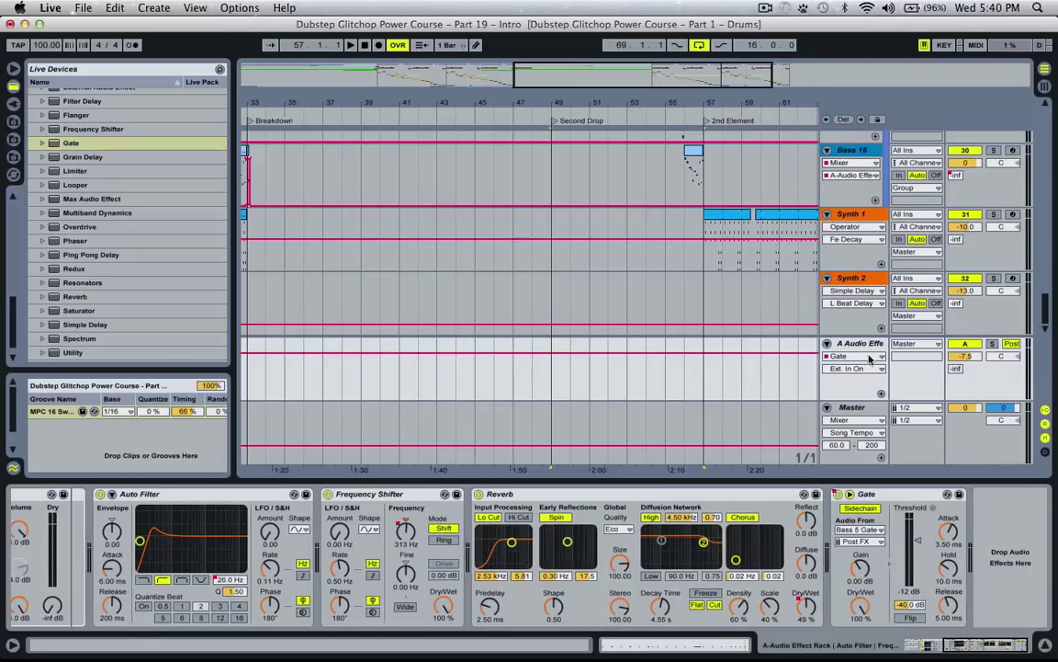
Play the arrangement from bar 31 and examine the gate, filter and delay in Synth 2's device chain.
left_click(546, 402)
left_click(552, 390)
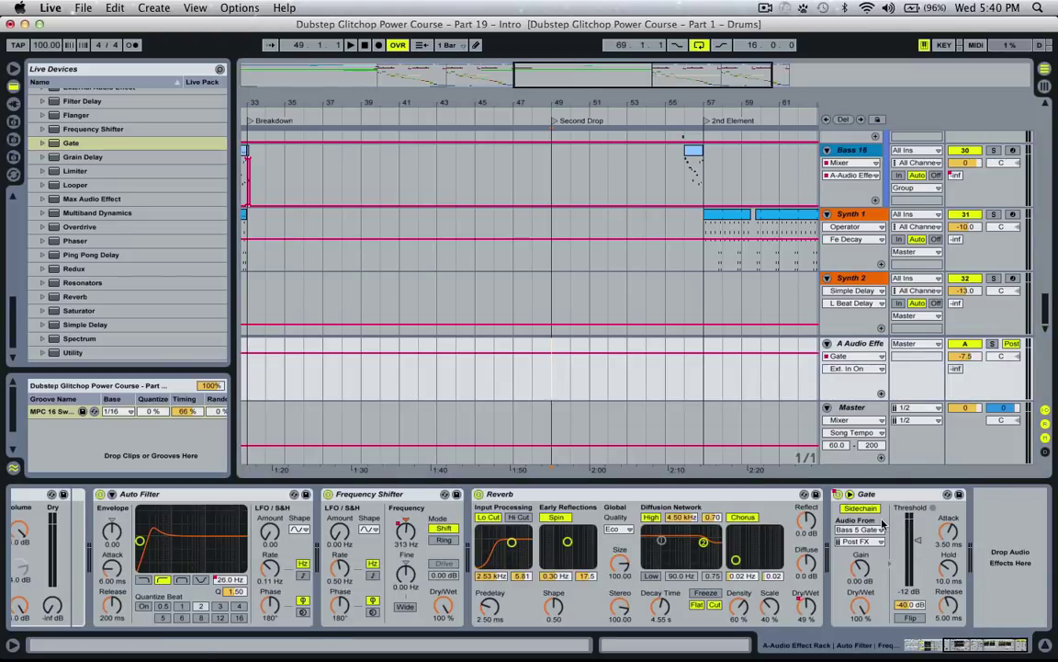
key("minus")
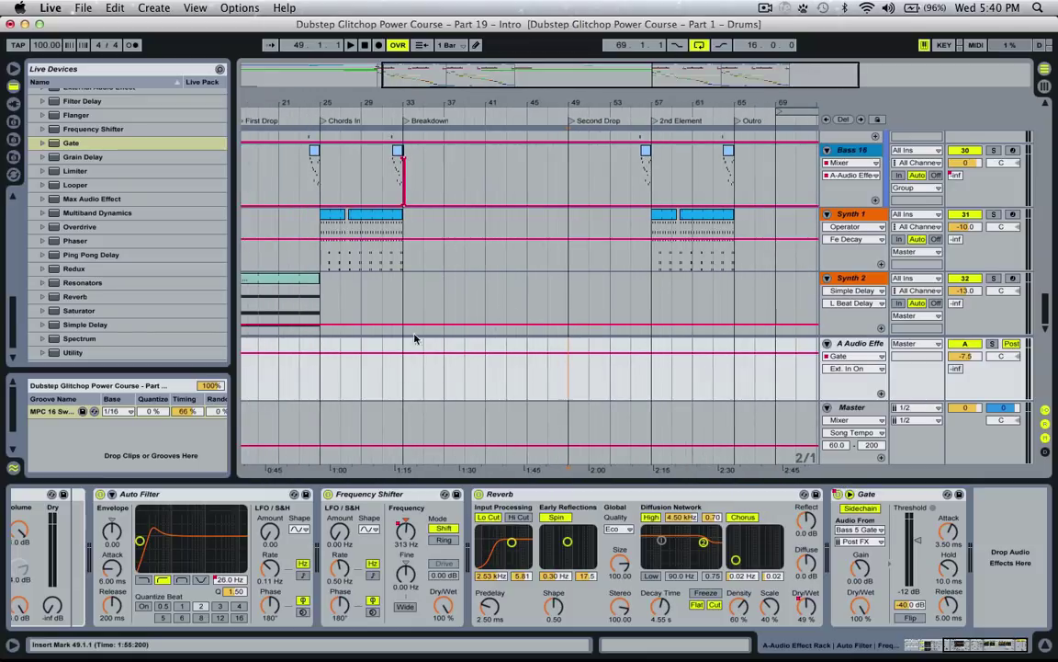
left_click_drag(482, 67, 451, 72)
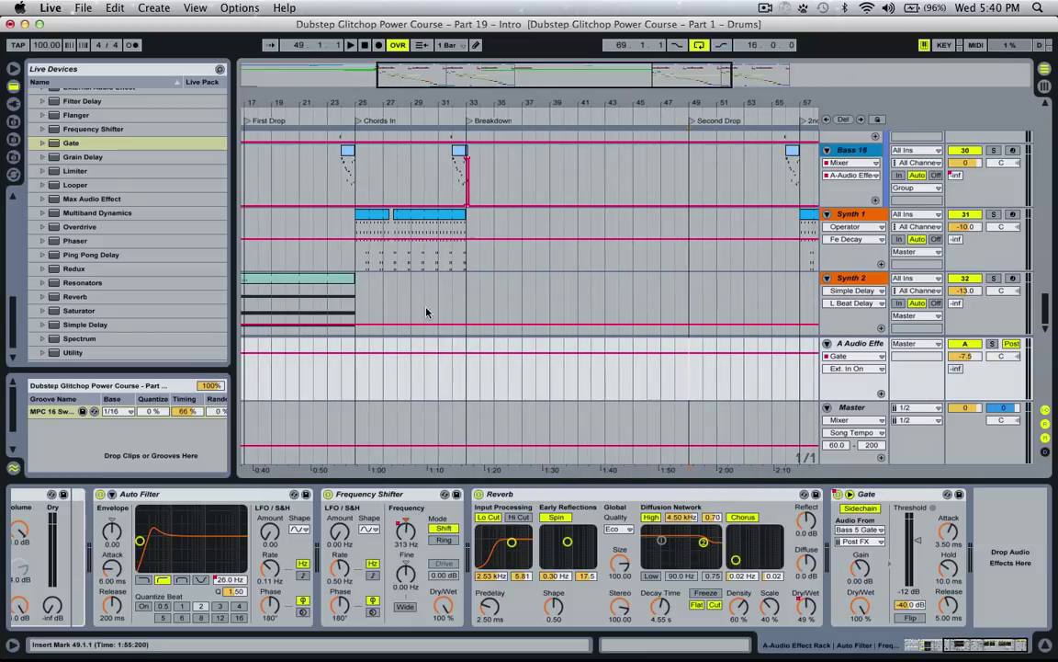
left_click(437, 376)
left_click_drag(522, 75, 571, 75)
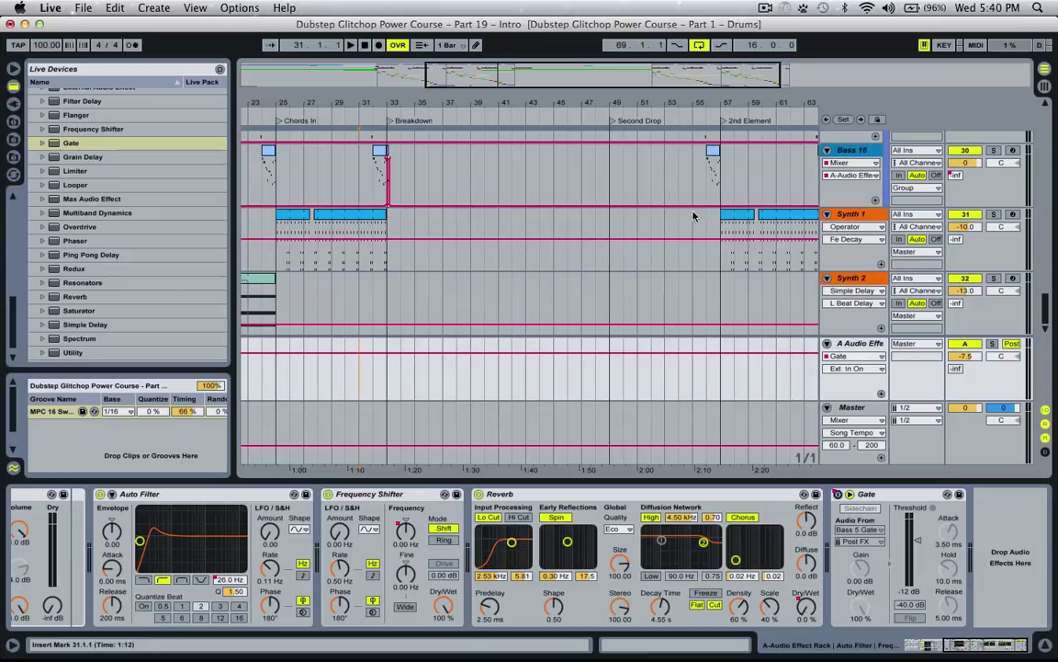
left_click(854, 277)
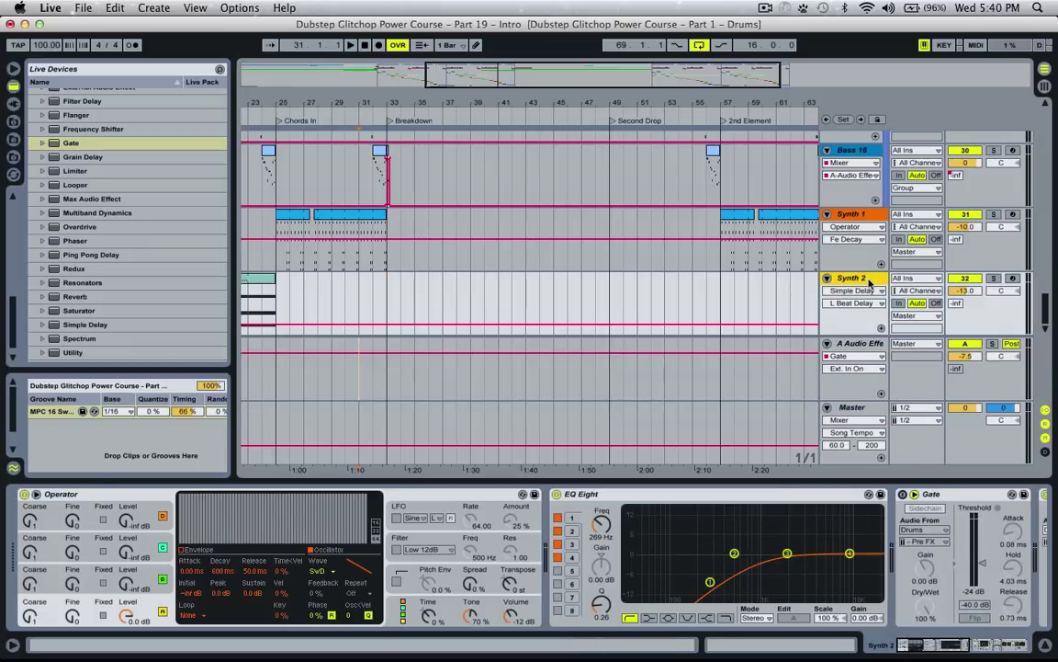
key("space")
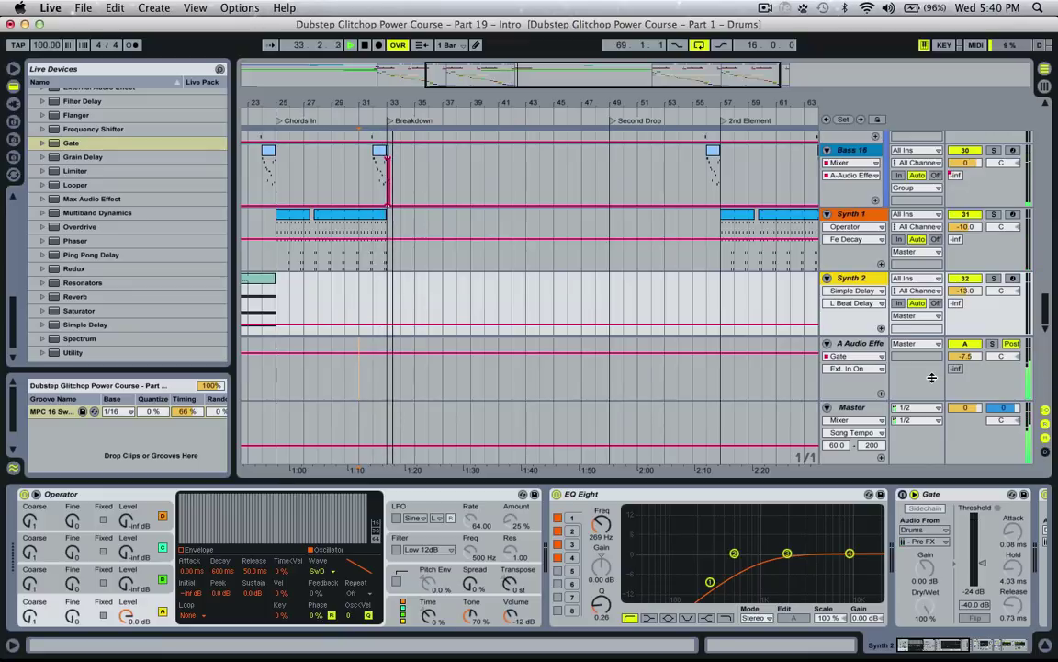
left_click_drag(941, 647, 971, 647)
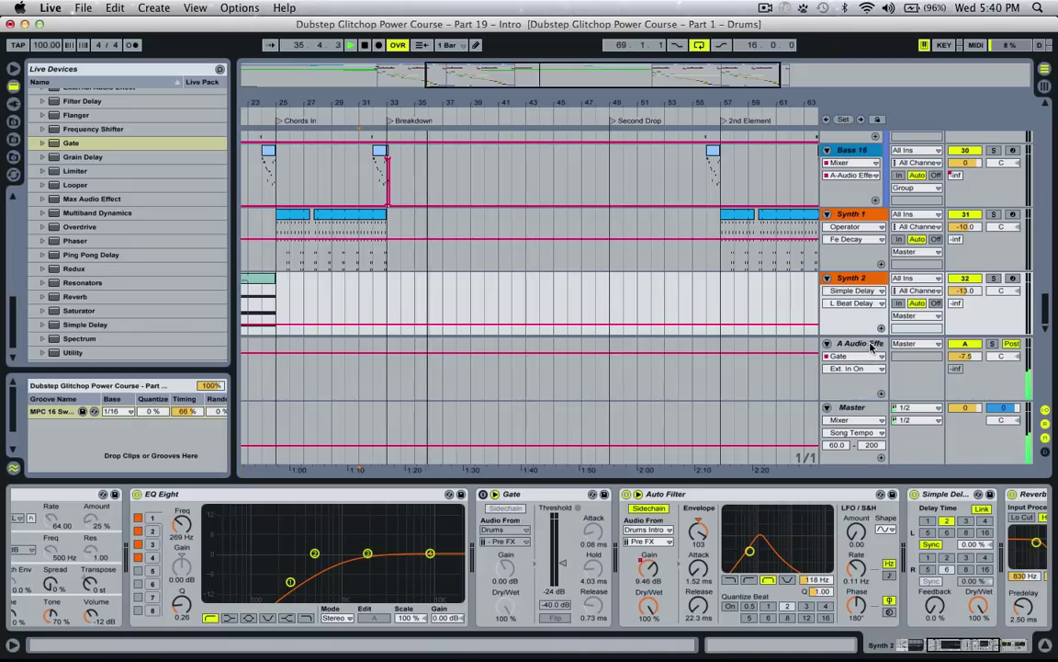
Show the A return's devices and follow playback into the Second Drop, watching the Bass 5 Gate clip trigger the Gate.
left_click(872, 346)
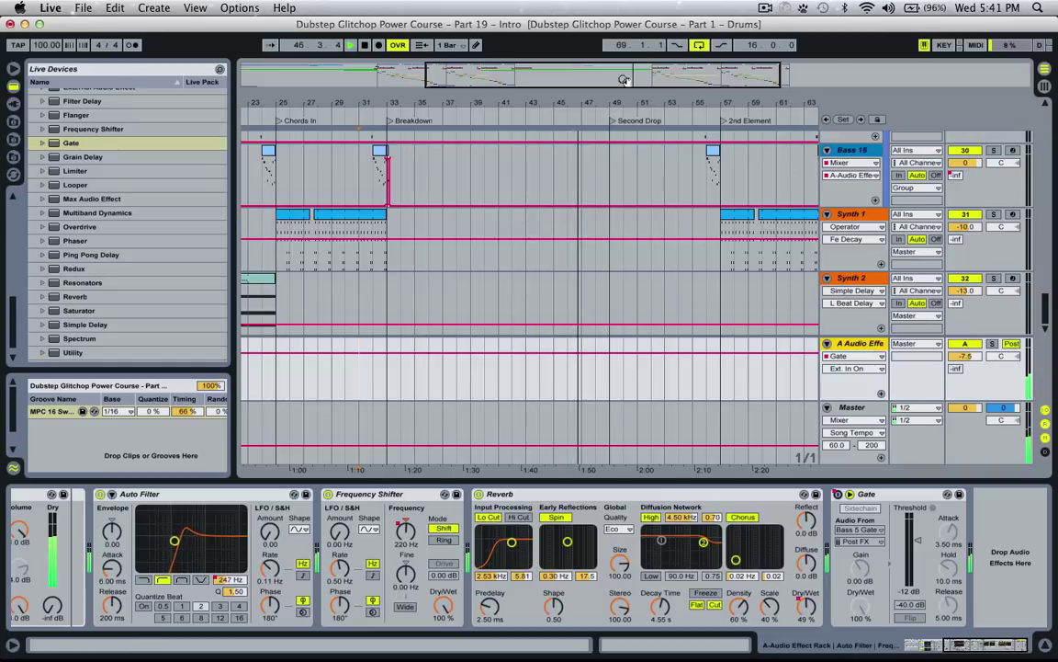
left_click_drag(624, 79, 661, 85)
scroll(702, 260, "up", 10)
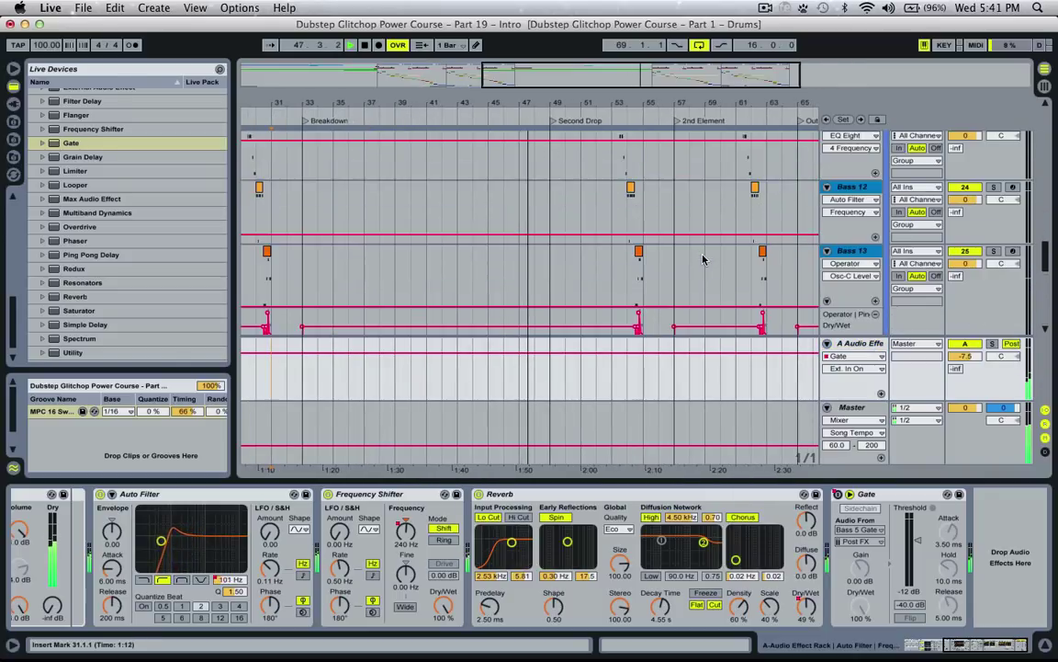
scroll(702, 259, "up", 10)
left_click_drag(612, 83, 658, 128)
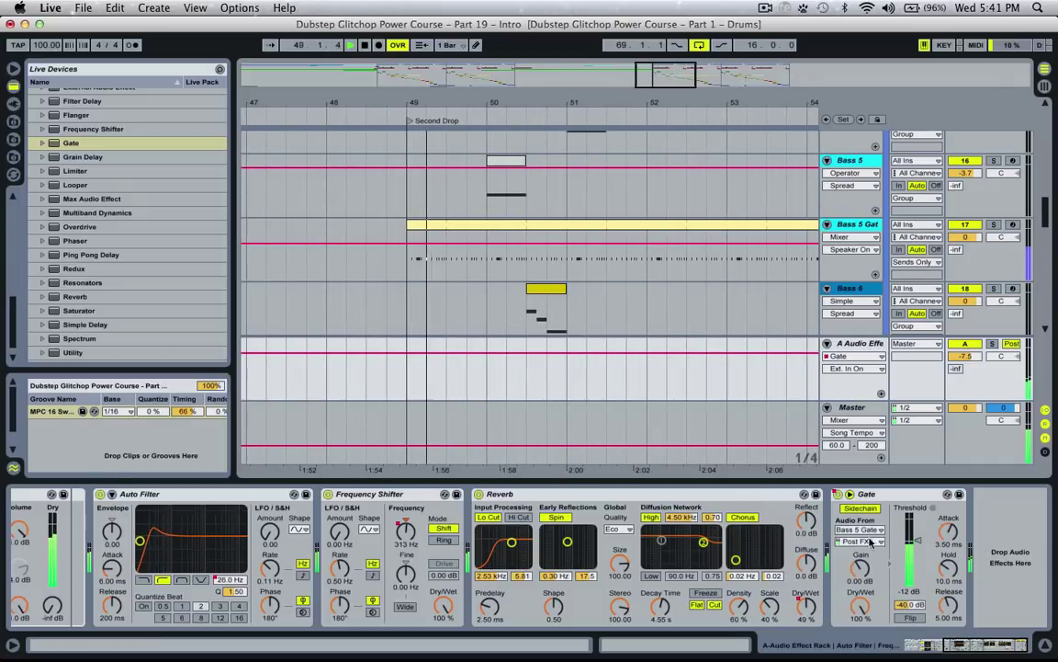
Set the A return Gate's threshold to -17 dB, attack to 0.42 ms and release to 1.37 ms during playback.
left_click_drag(916, 540, 950, 549)
left_click_drag(953, 603, 953, 619)
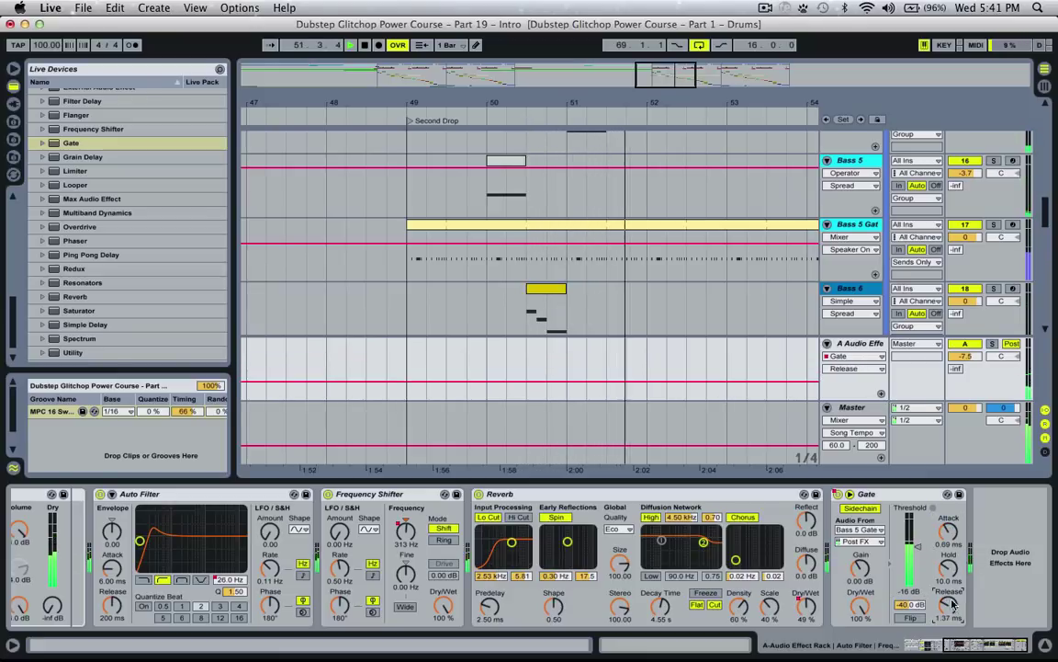
left_click_drag(949, 531, 917, 549)
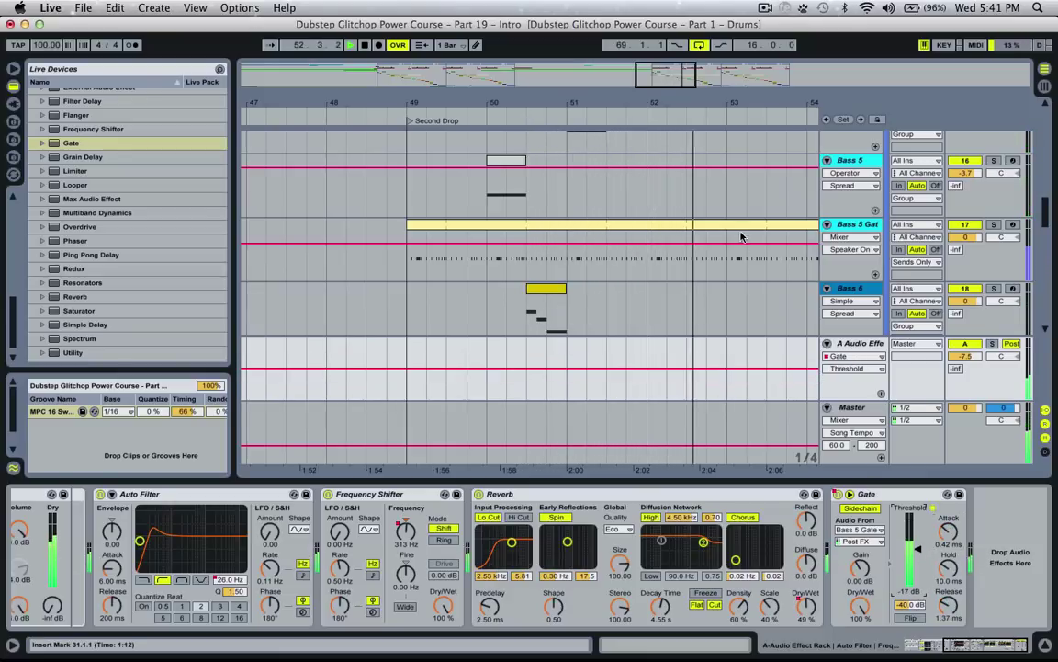
left_click_drag(740, 103, 580, 48)
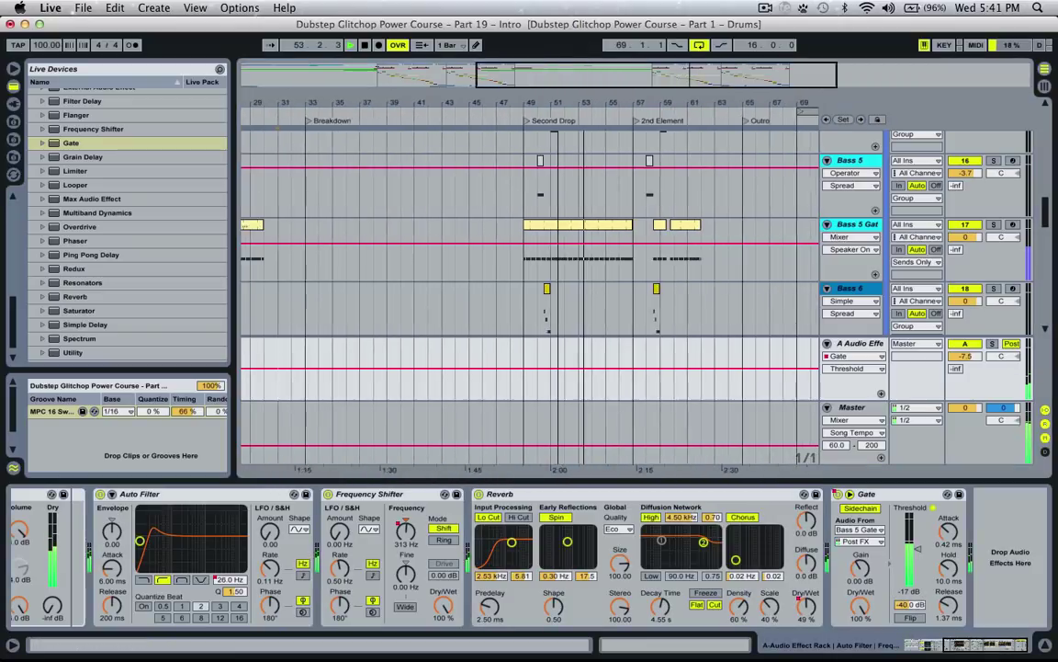
key("minus")
key("minus")
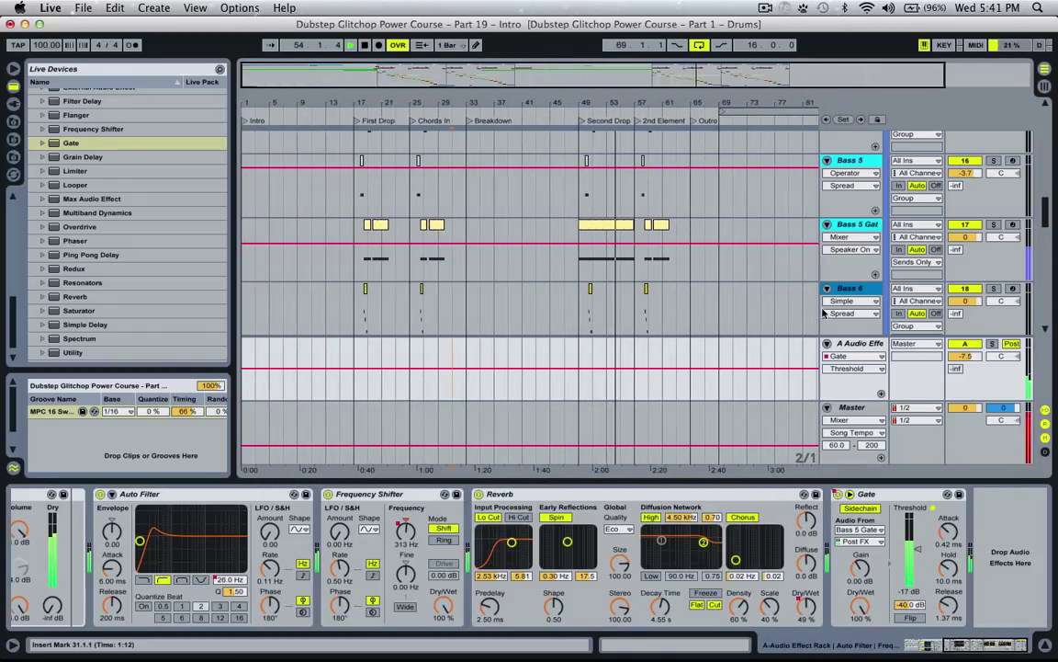
key("space")
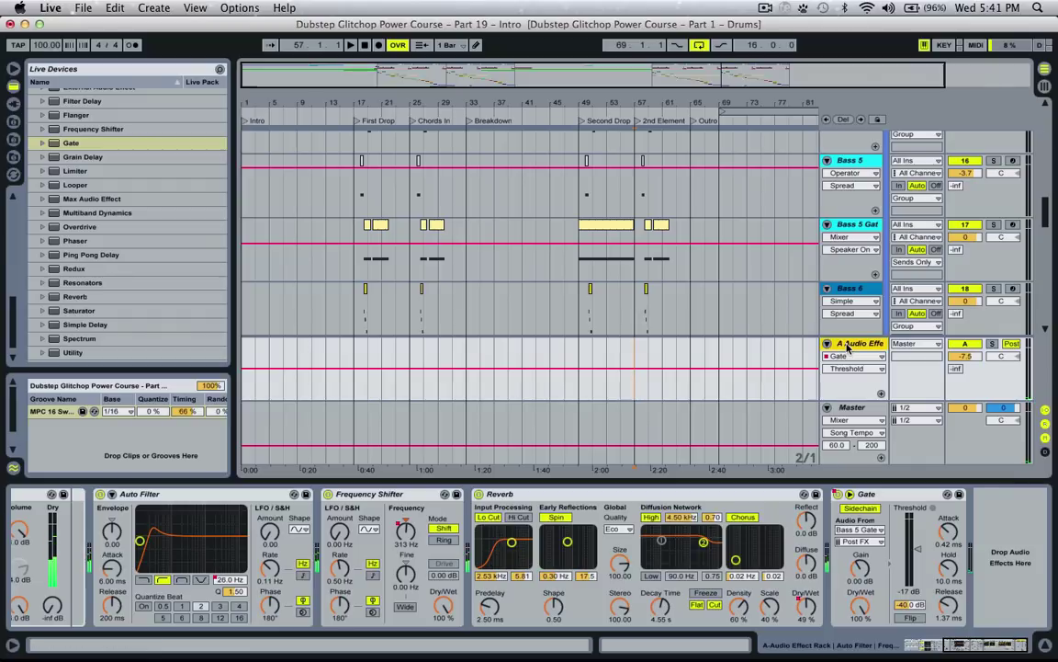
Draw the Macro 1 automation of the A return's Audio Effect Rack down to 0 from bar 57 onward.
scroll(233, 549, "left", 3)
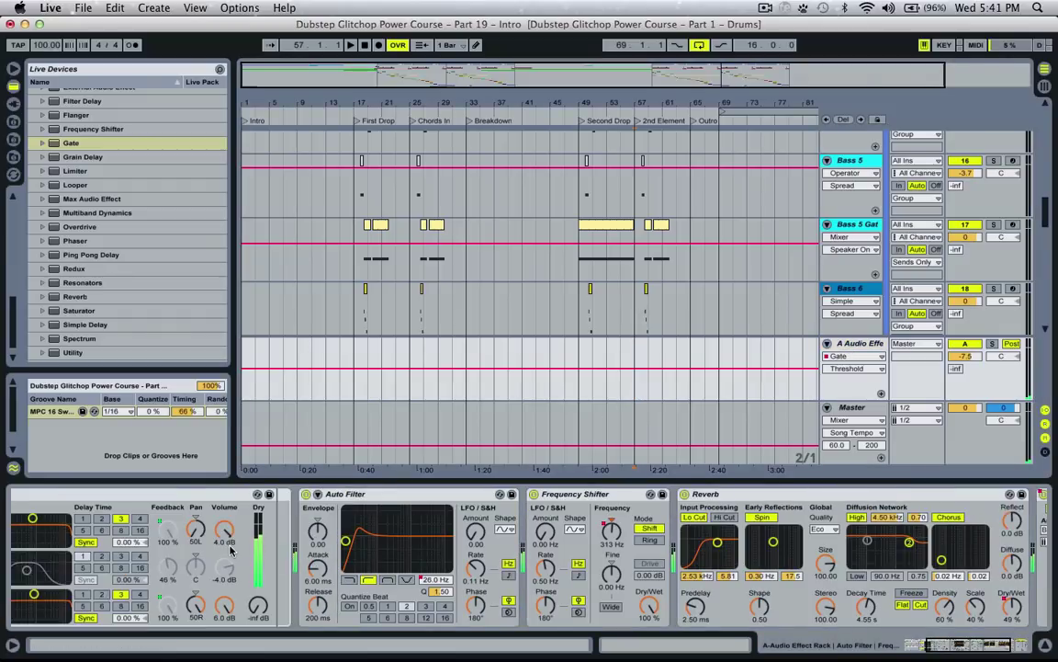
scroll(230, 550, "left", 4)
left_click(54, 543)
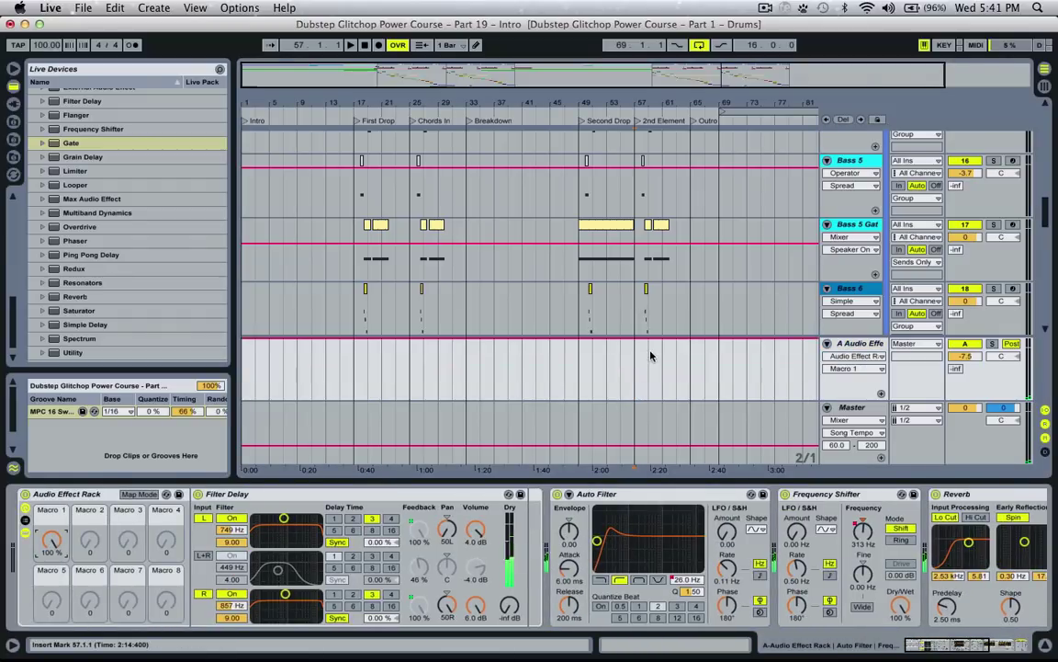
key("super+b")
mouse_move(642, 374)
left_mouse_down()
mouse_move(645, 446)
mouse_move(727, 409)
left_mouse_up()
key("super+b")
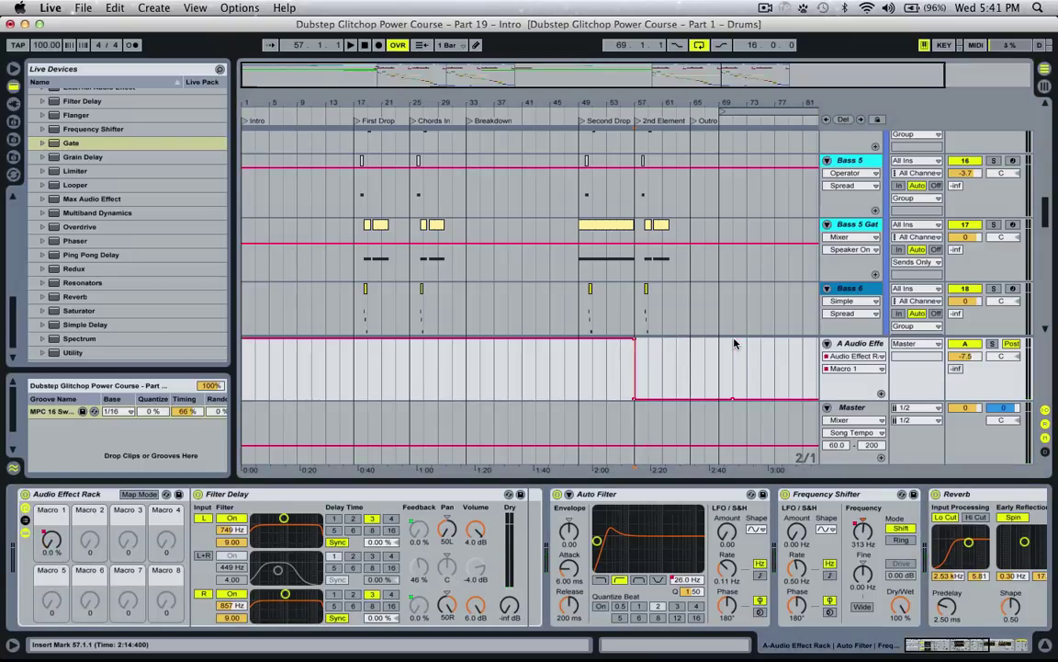
Insert an audio track below Synth 2 and name it VOCAL.
left_click(454, 376)
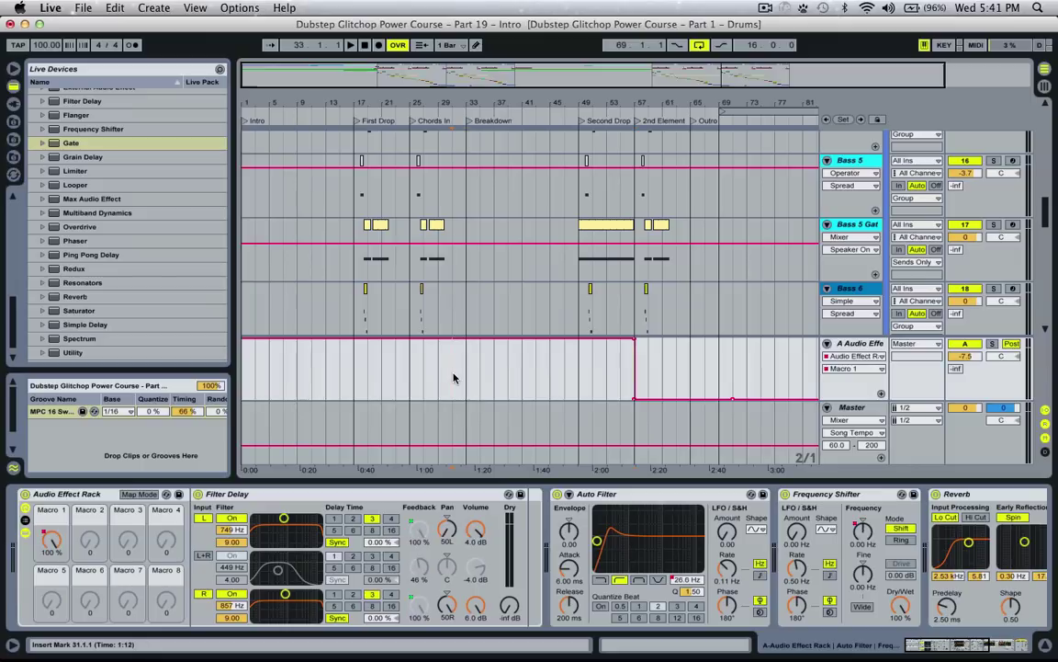
left_click_drag(572, 78, 573, 124)
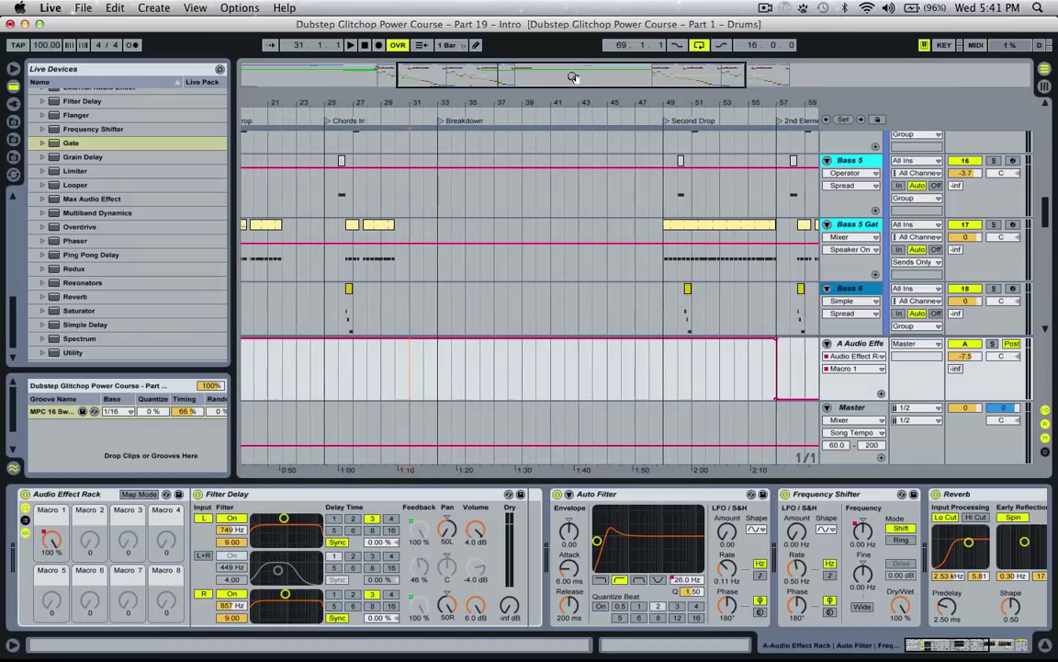
scroll(726, 269, "down", 10)
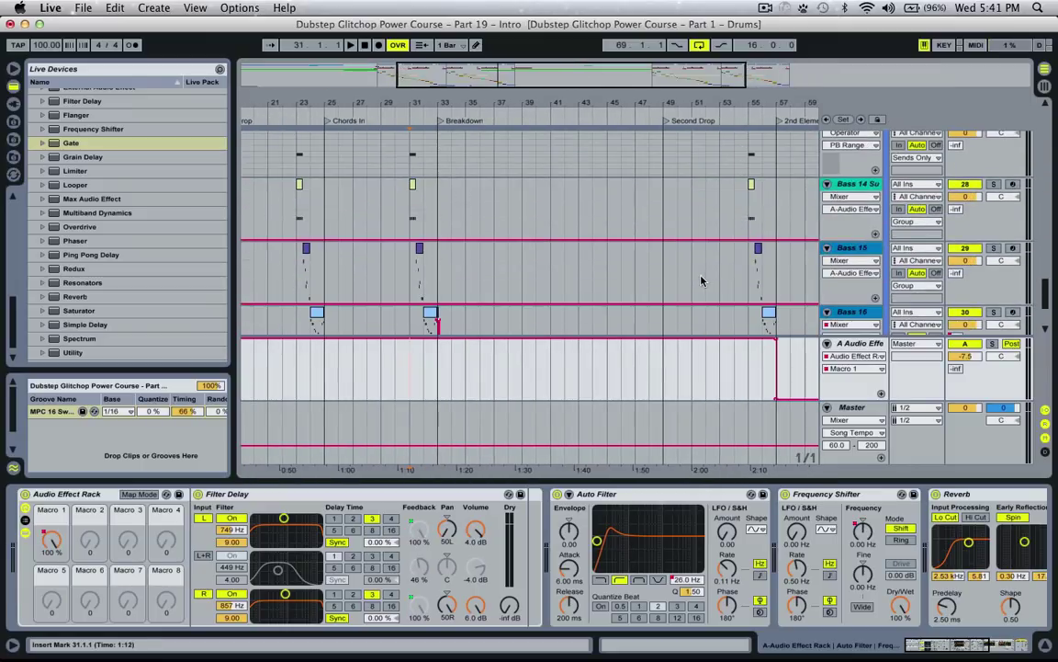
scroll(708, 279, "down", 3)
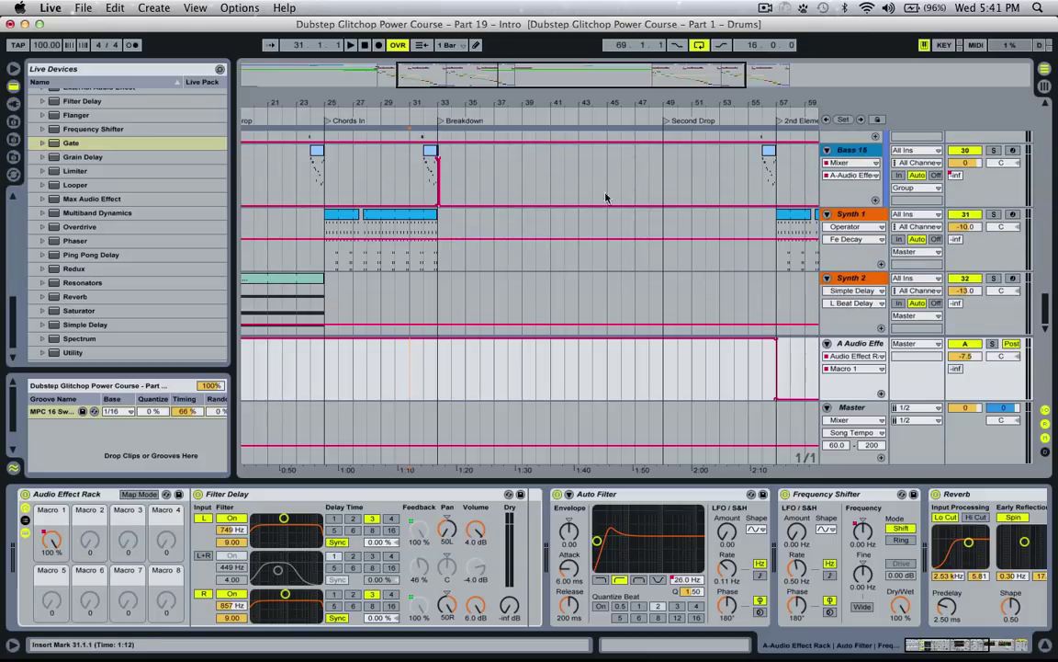
left_click_drag(599, 77, 615, 74)
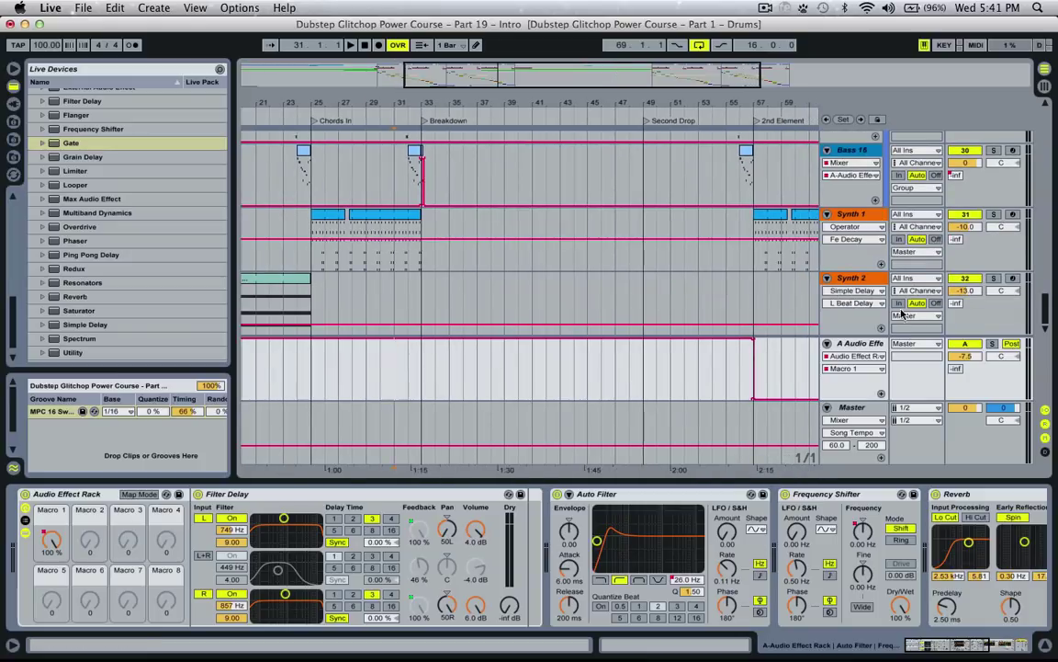
left_click(853, 279)
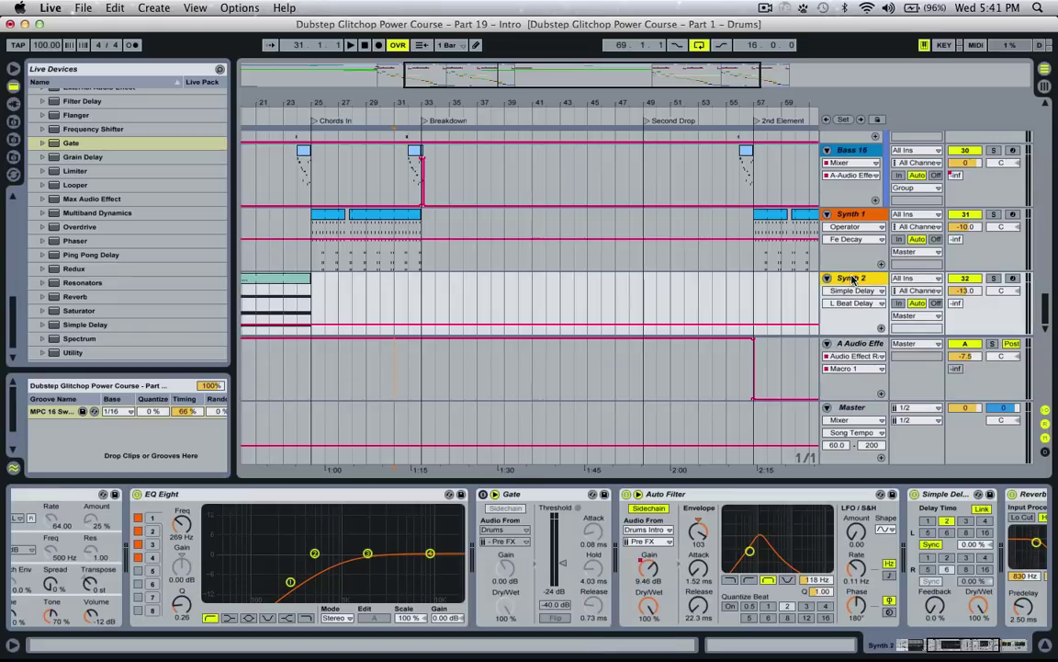
key("super+t")
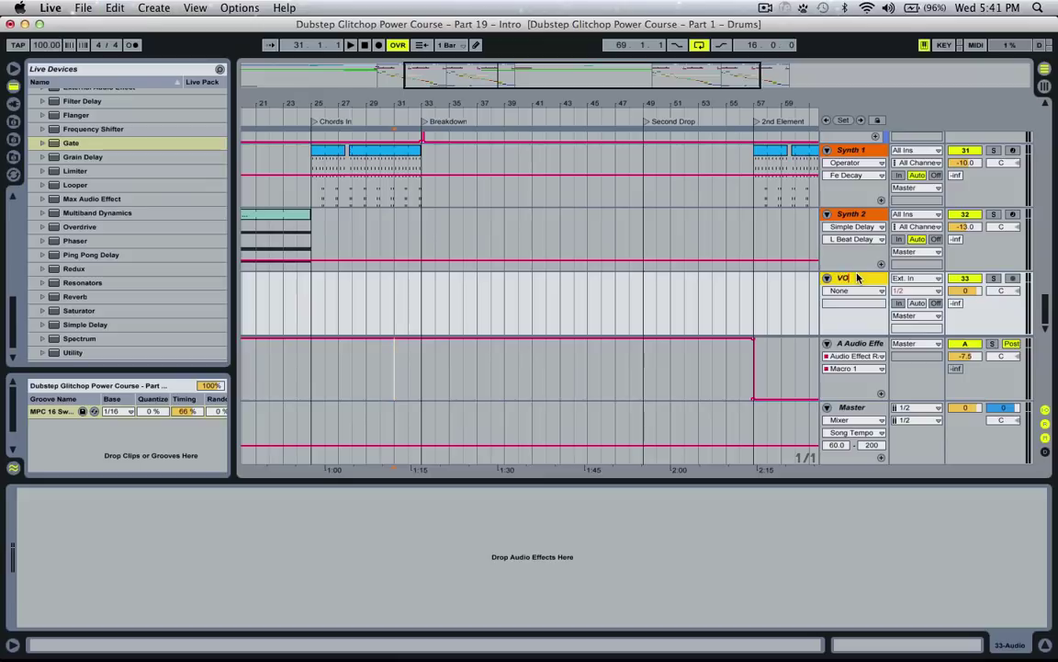
Place the sample rec1213-190439.mp3 from the Samples folder on the VOCAL track at bar 33.
left_click(14, 138)
left_click(12, 120)
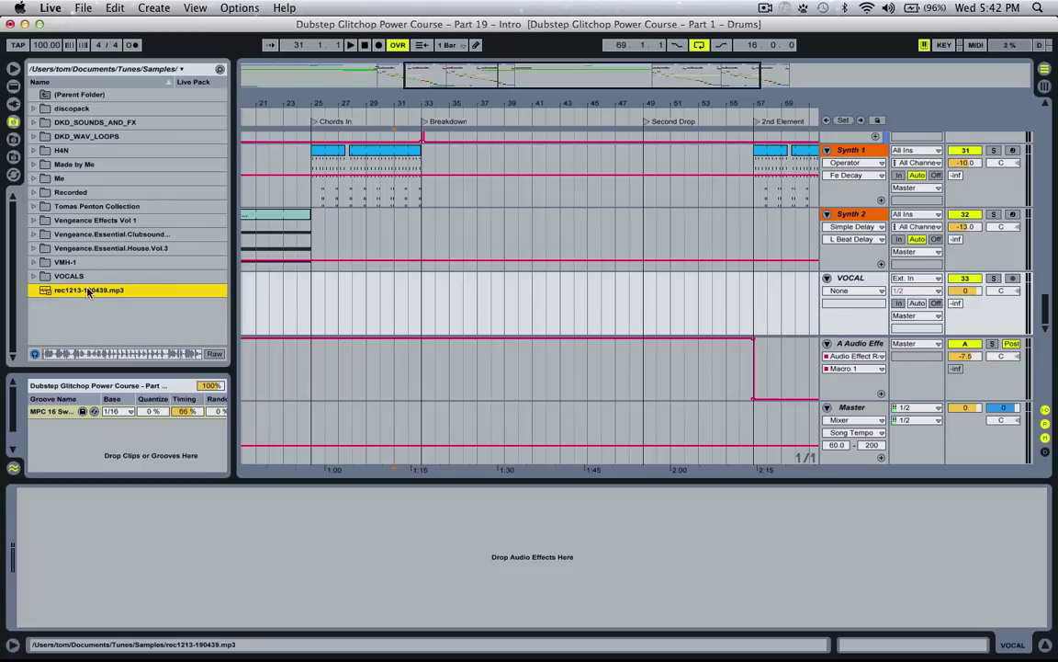
left_click_drag(83, 292, 425, 292)
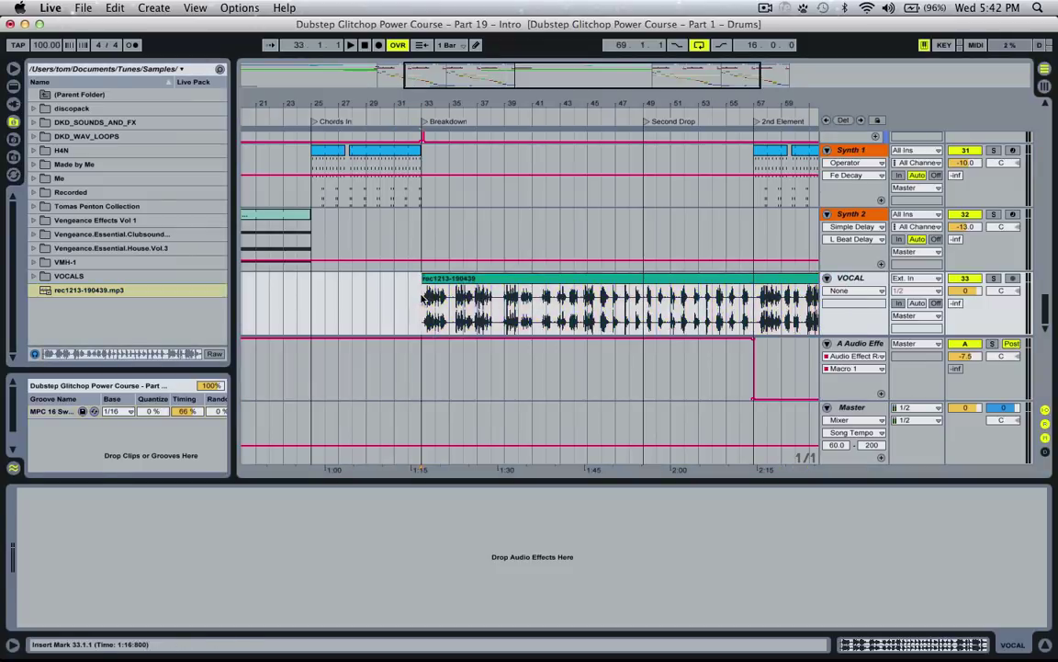
Audition the vocal clip from bar 33, show its sample settings and turn Warp off.
key("space")
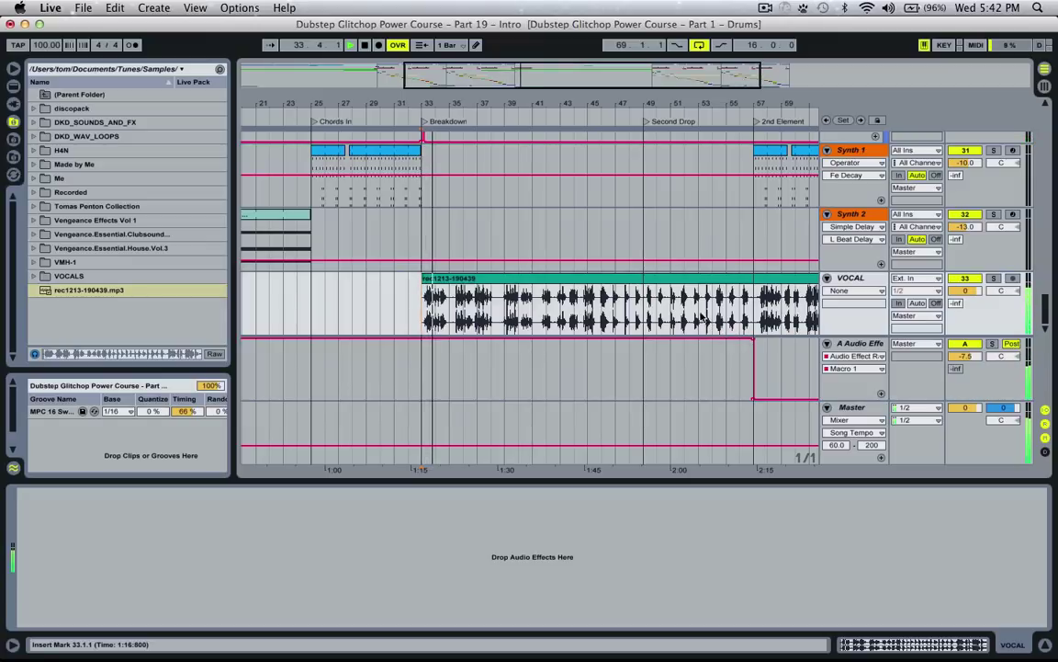
double_click(464, 294)
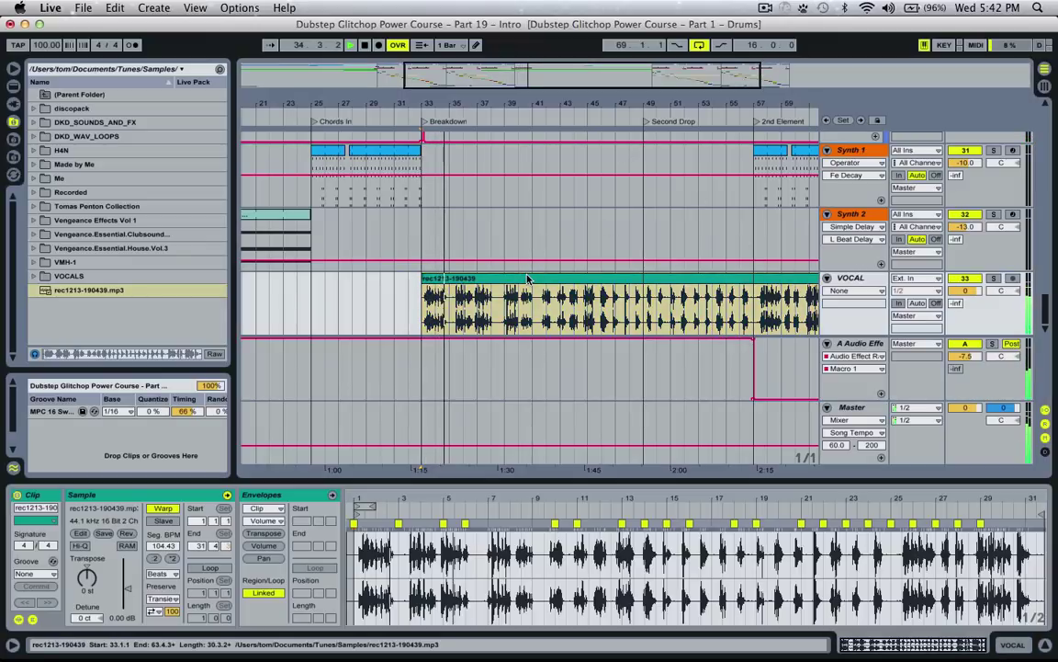
key("space")
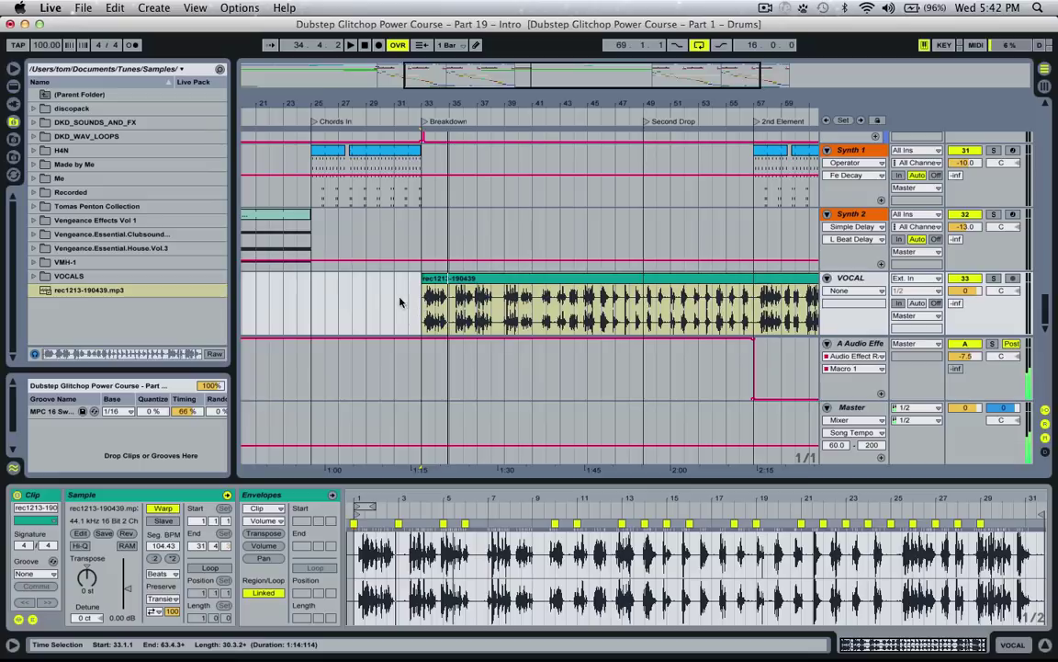
left_click(166, 510)
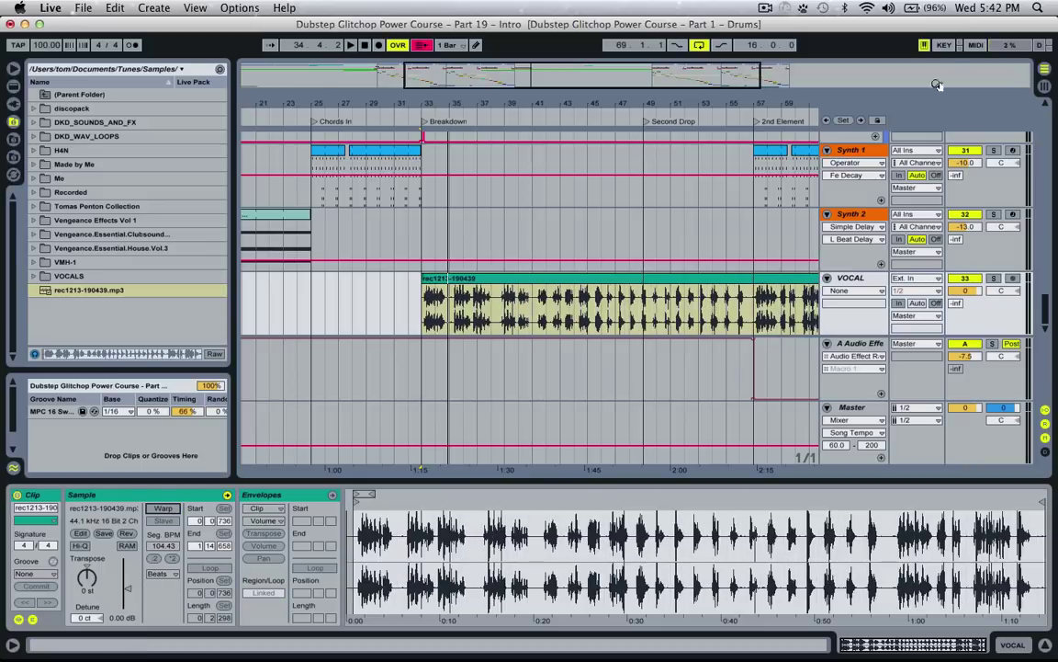
Solo the VOCAL track, audition the recording from bar 57 onward and set the track volume to -5.4 dB.
left_click_drag(691, 66, 774, 66)
left_click(619, 304)
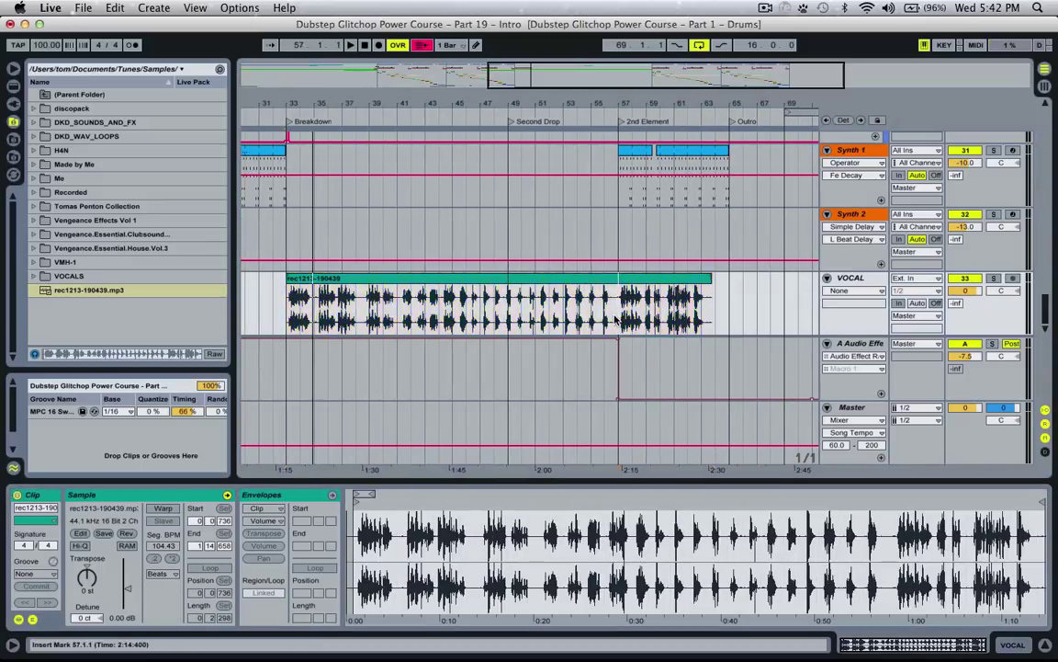
left_click_drag(673, 67, 737, 66)
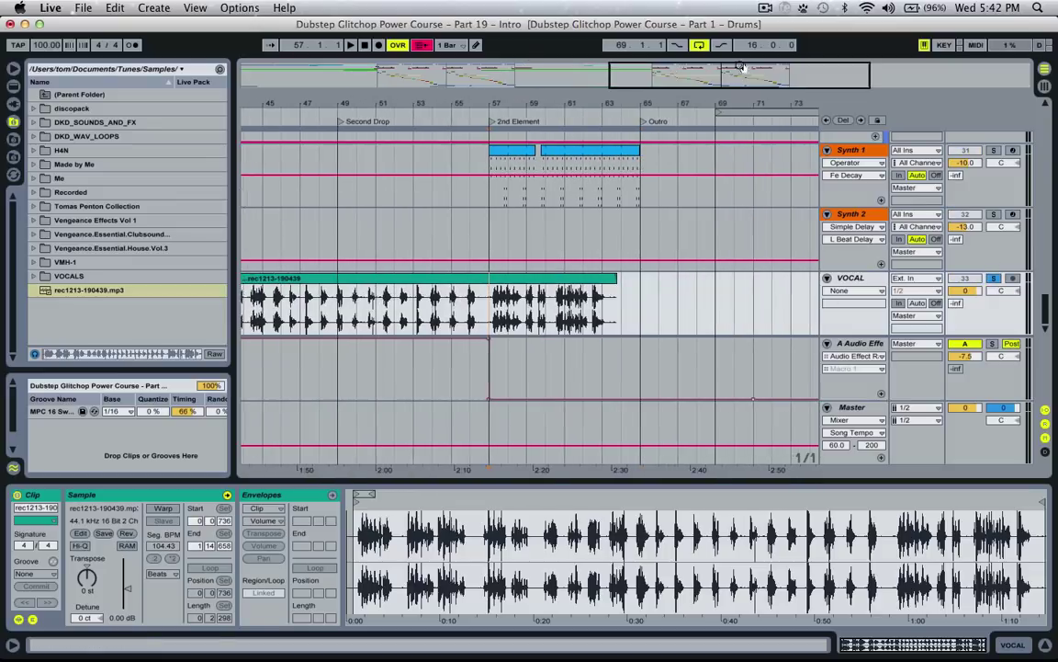
key("space")
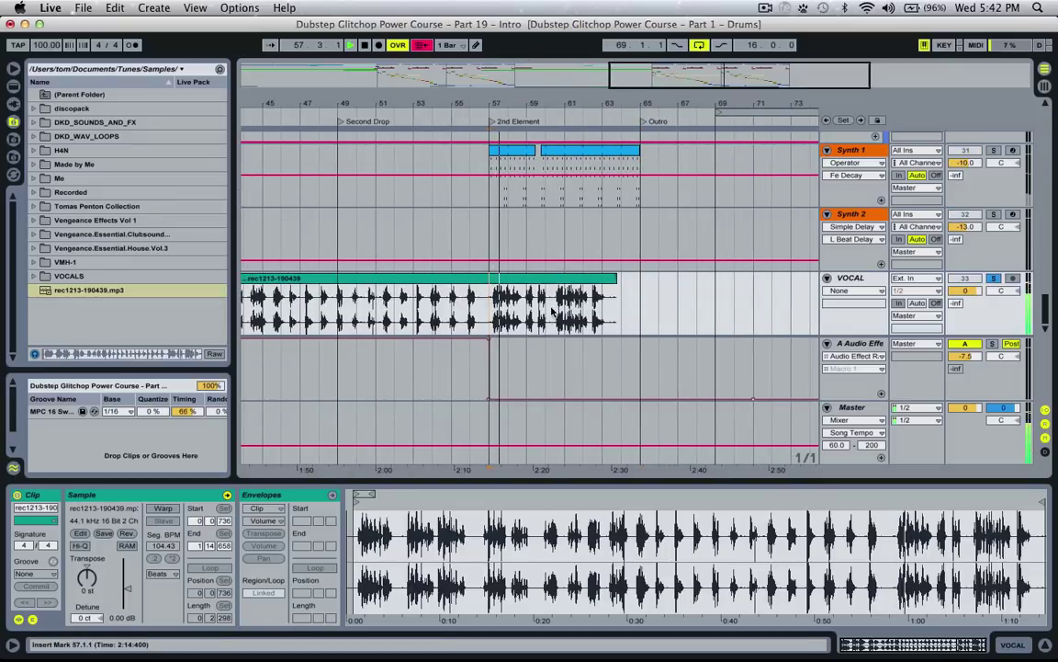
key("space")
left_click_drag(553, 85, 708, 353)
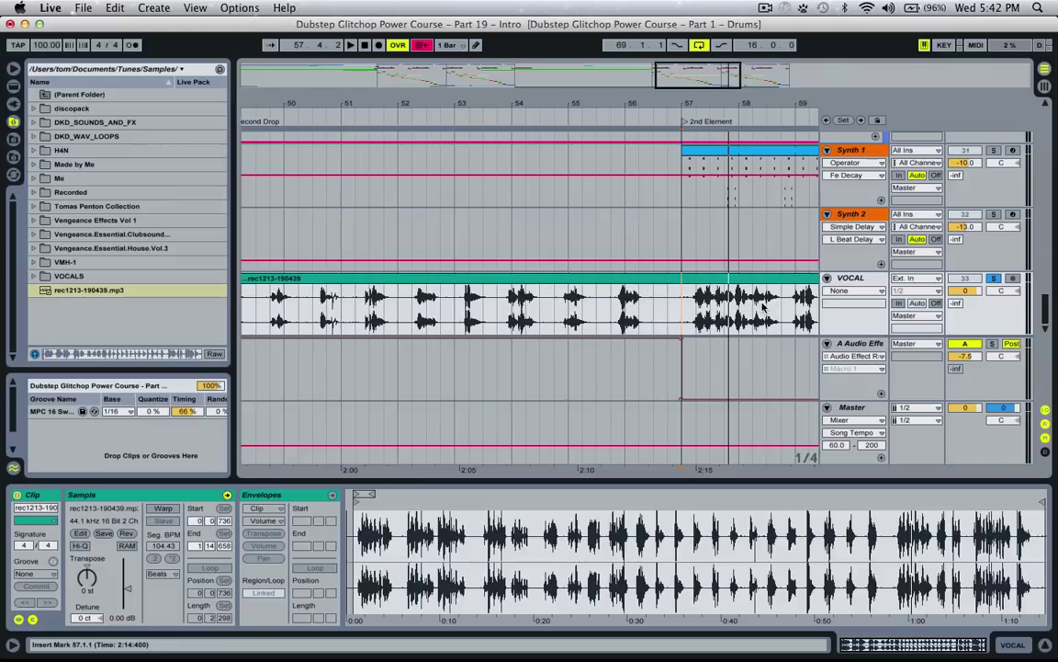
key("space")
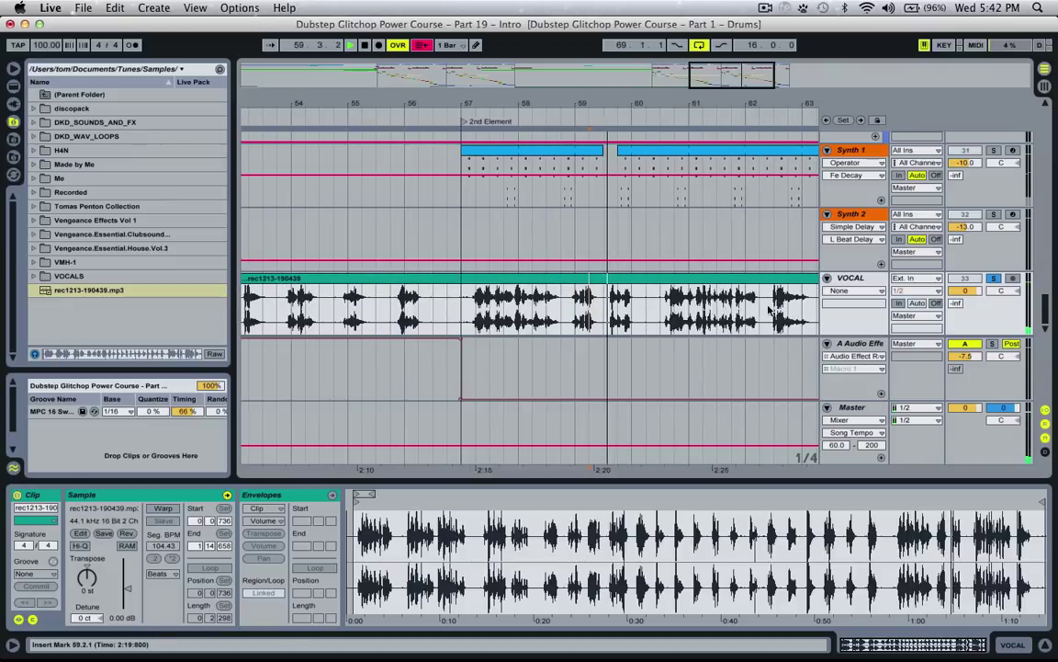
left_click_drag(963, 291, 962, 316)
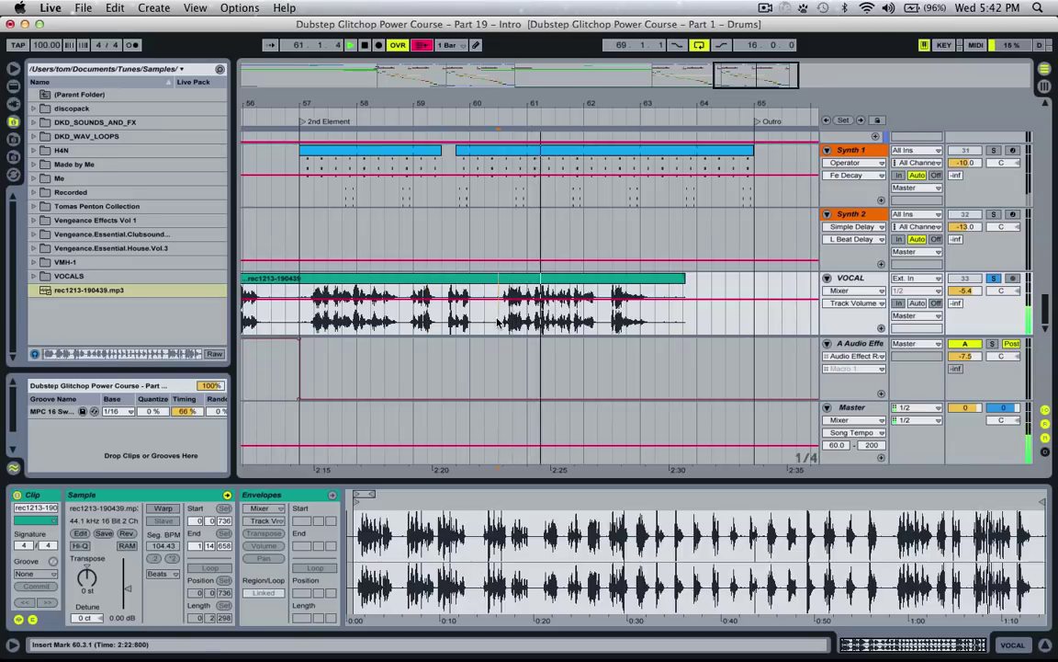
Split the vocal clip at 60.3.1 and 63.3.1 to isolate its last phrase.
left_click_drag(503, 312, 683, 316)
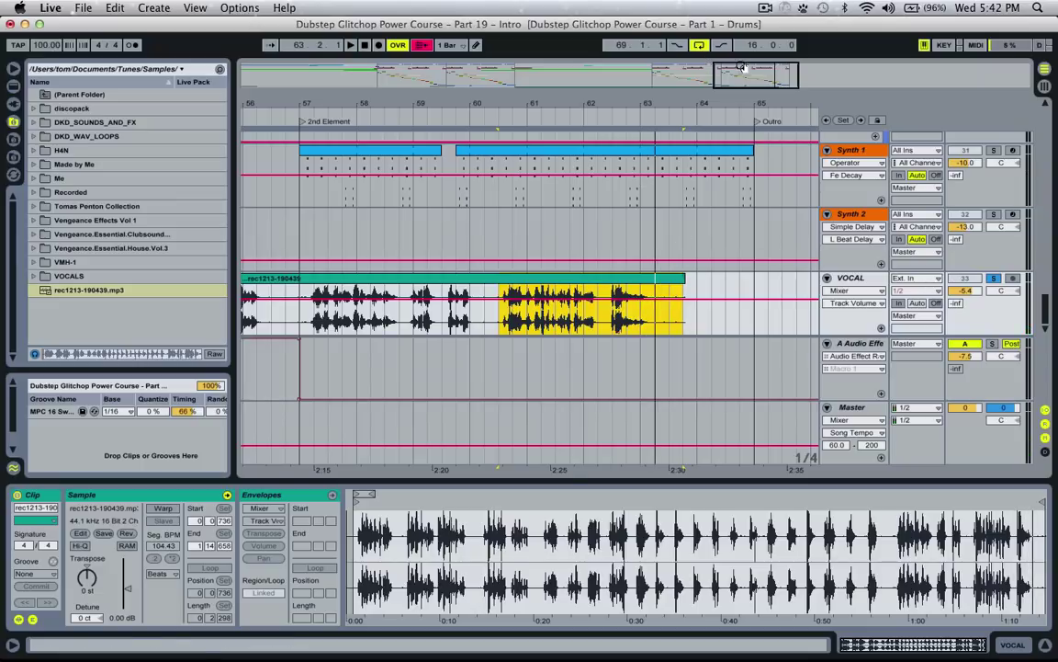
left_click_drag(503, 313, 670, 322)
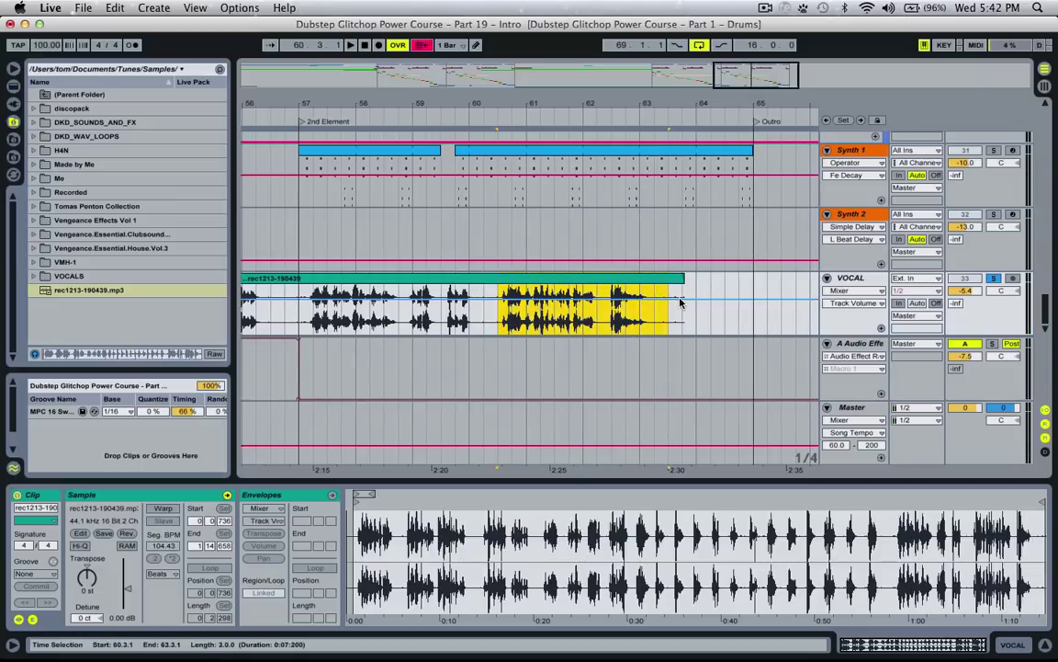
key("super+e")
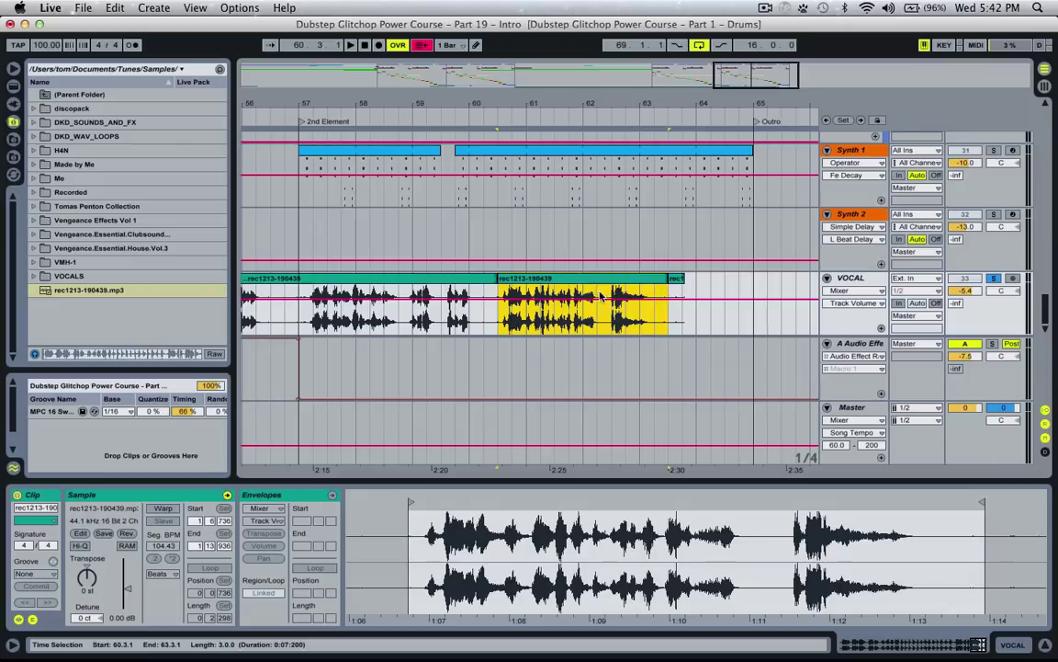
left_click(114, 8)
mouse_move(96, 6)
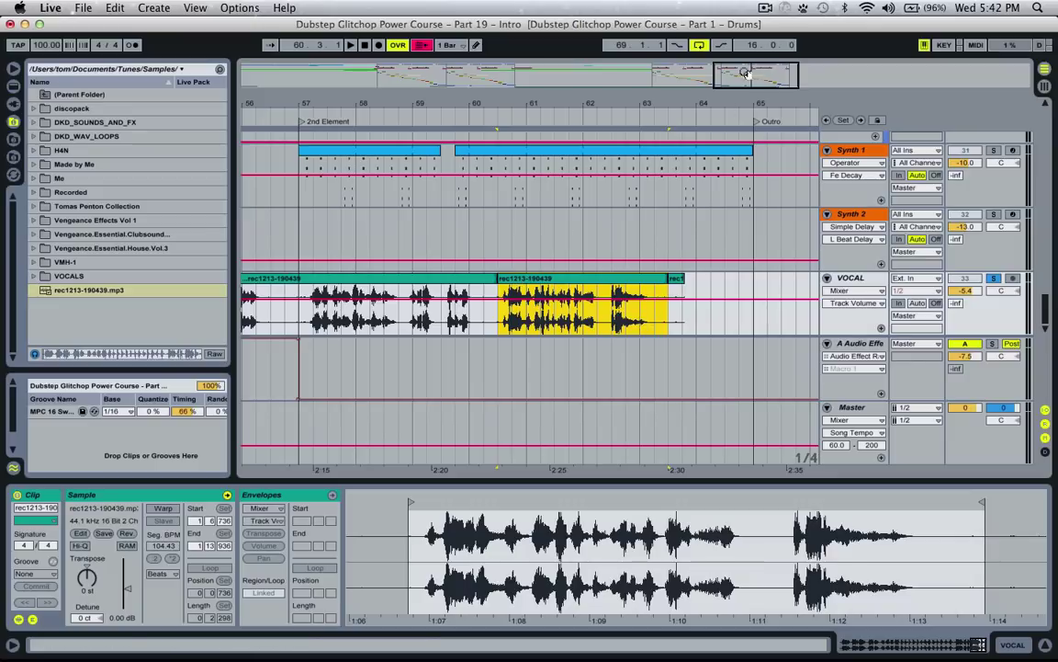
Delete the vocal clips before and after the isolated phrase.
left_click(477, 278)
key("Delete")
left_click(677, 278)
key("Delete")
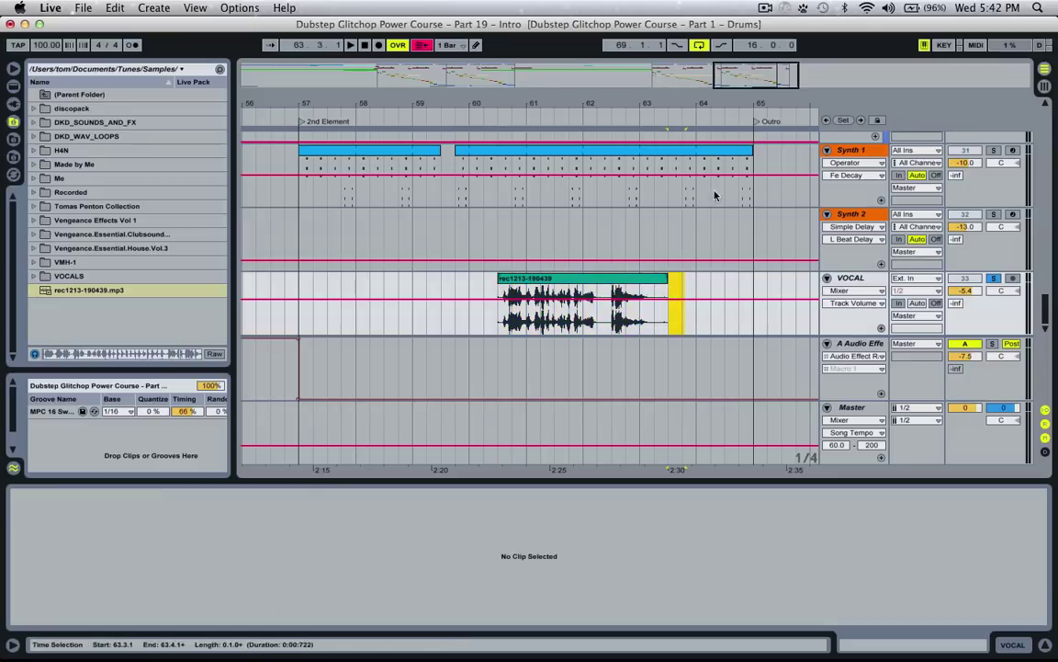
Move the isolated vocal phrase to the start of the Breakdown at bar 33 and start playback from 32.3.1.
left_click_drag(676, 103, 679, 37)
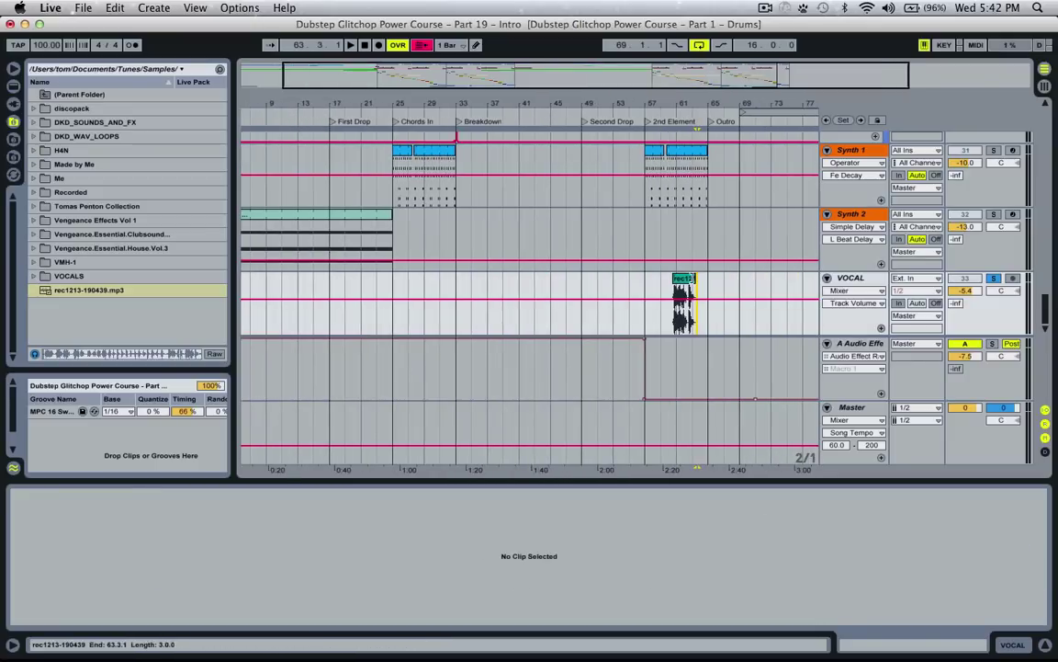
left_click(680, 280)
left_click_drag(679, 280, 464, 285)
left_click_drag(478, 72, 516, 100)
left_click_drag(404, 281, 430, 280)
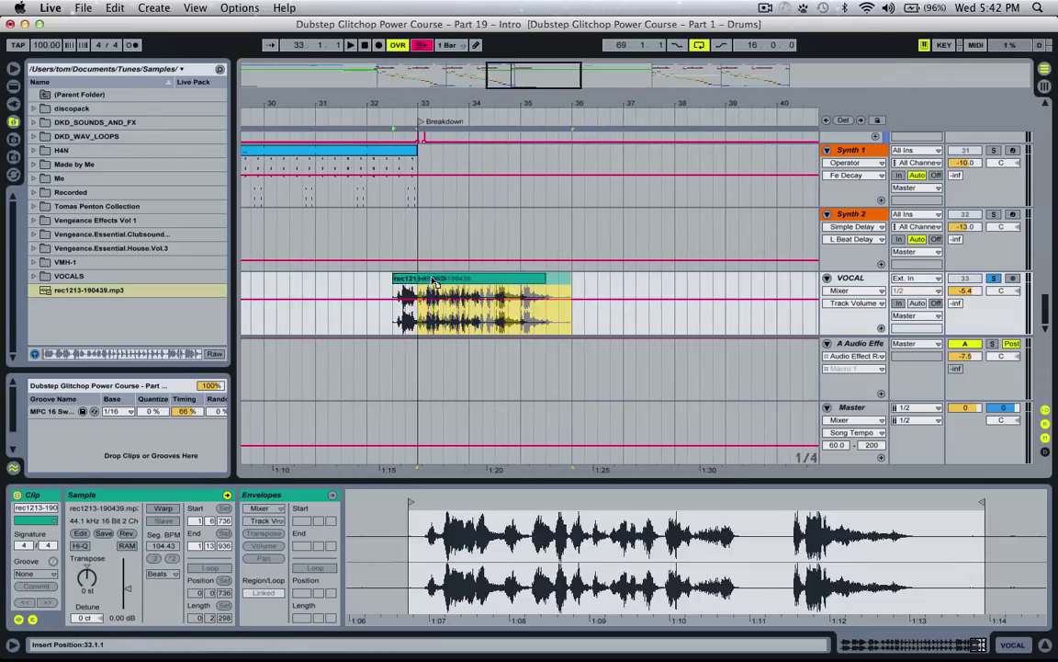
left_click(391, 289)
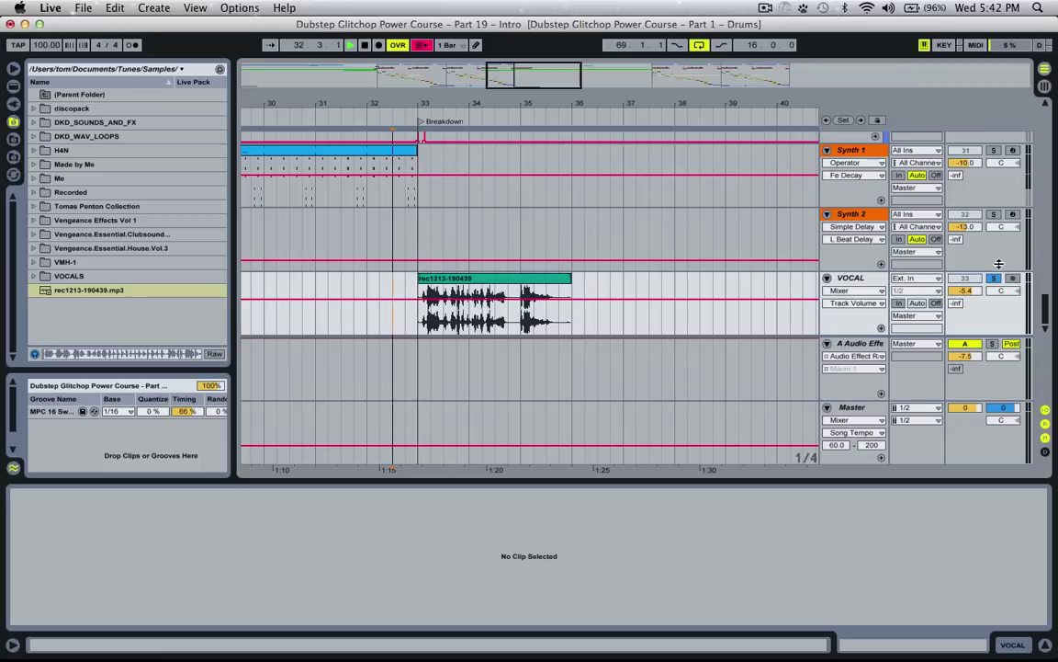
Lower the VOCAL track volume to -9.7 dB.
left_click_drag(974, 294, 972, 297)
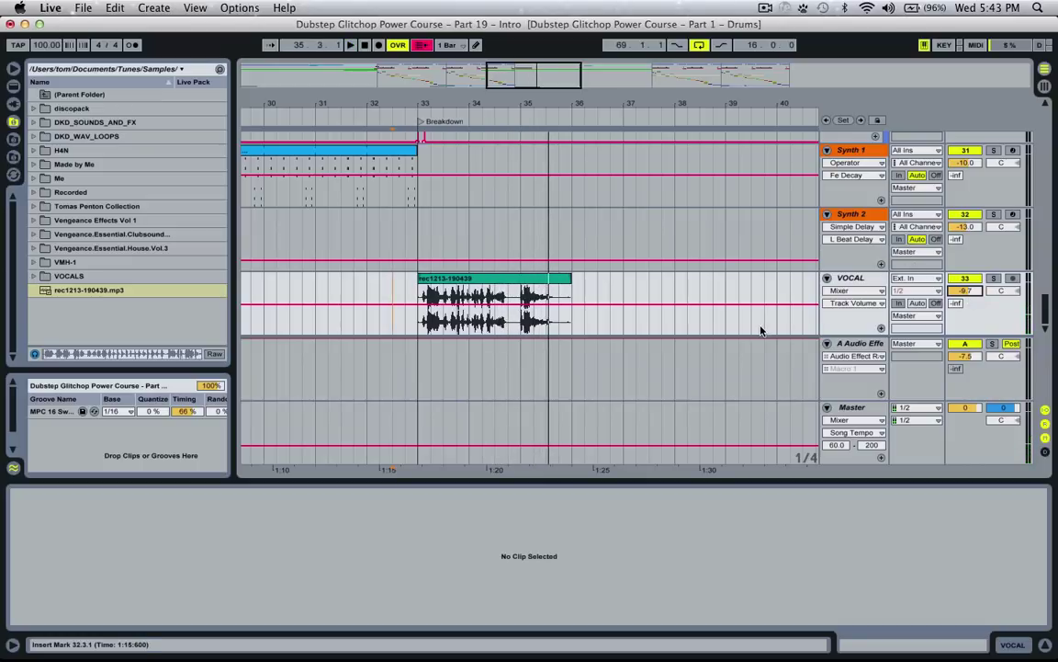
left_click(496, 278)
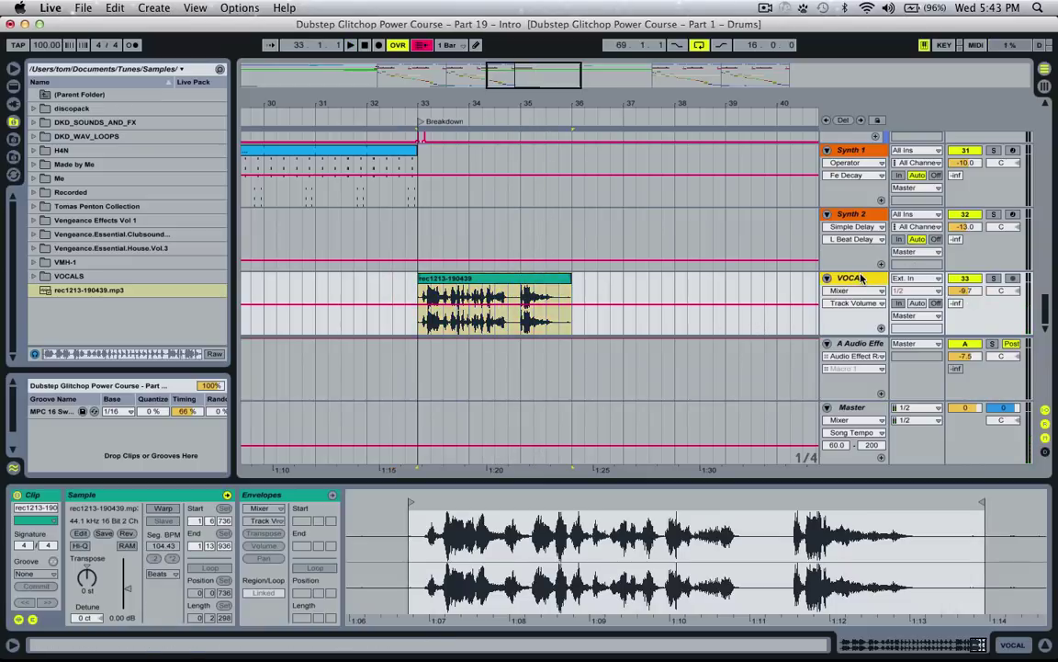
Insert a new audio track below VOCAL and open the Hip Hop Percussion loops folder under Electronic Drum loops in the library.
key("super+t")
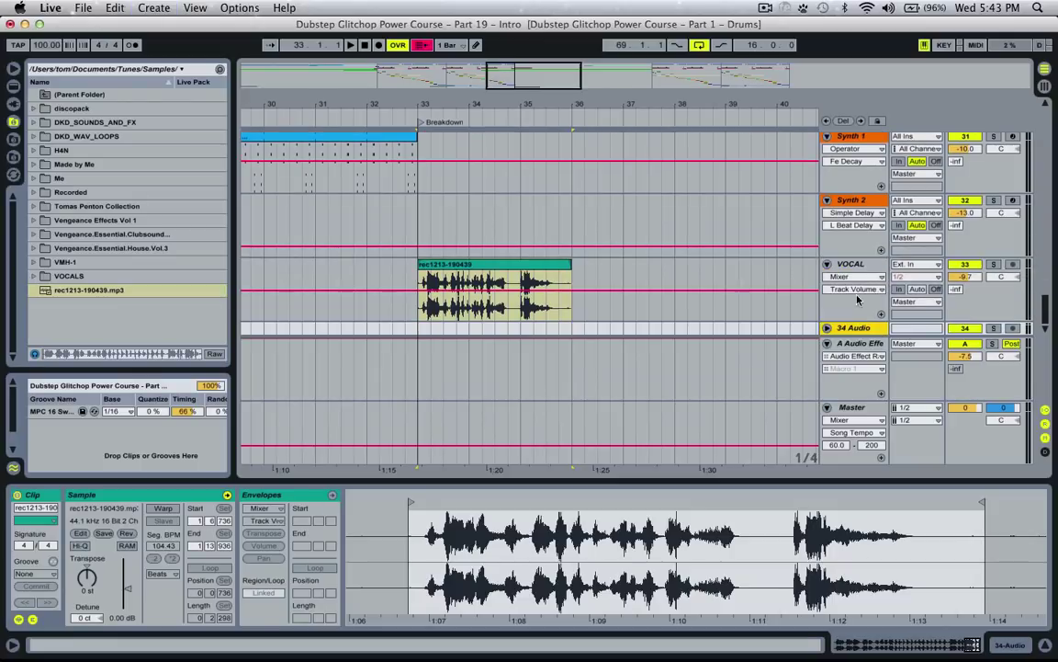
left_click(12, 139)
left_click_drag(13, 253, 13, 210)
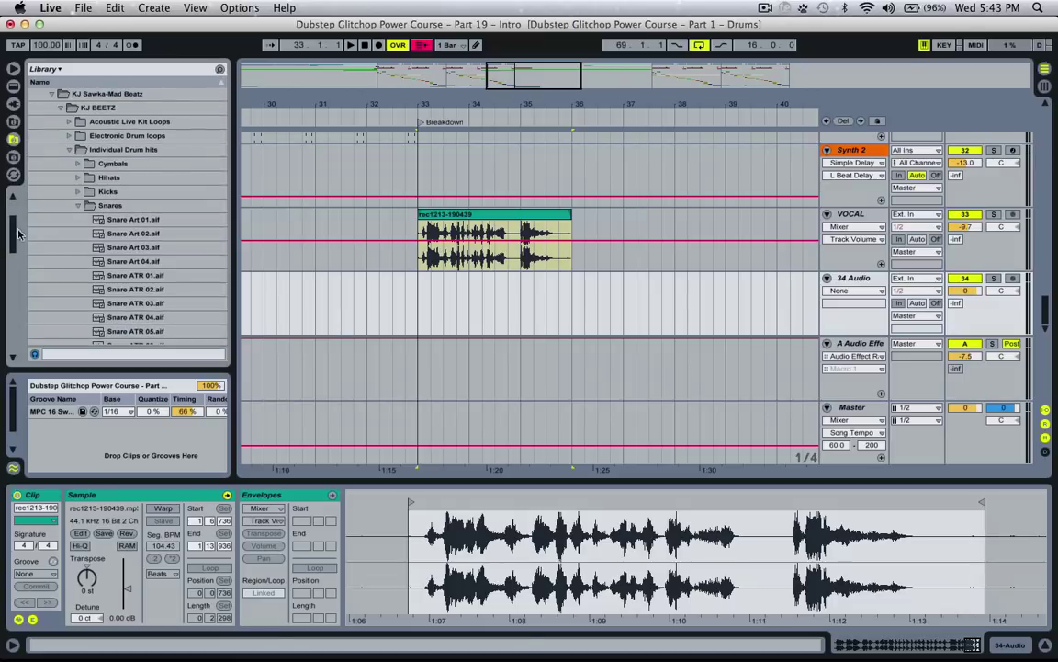
left_click(69, 136)
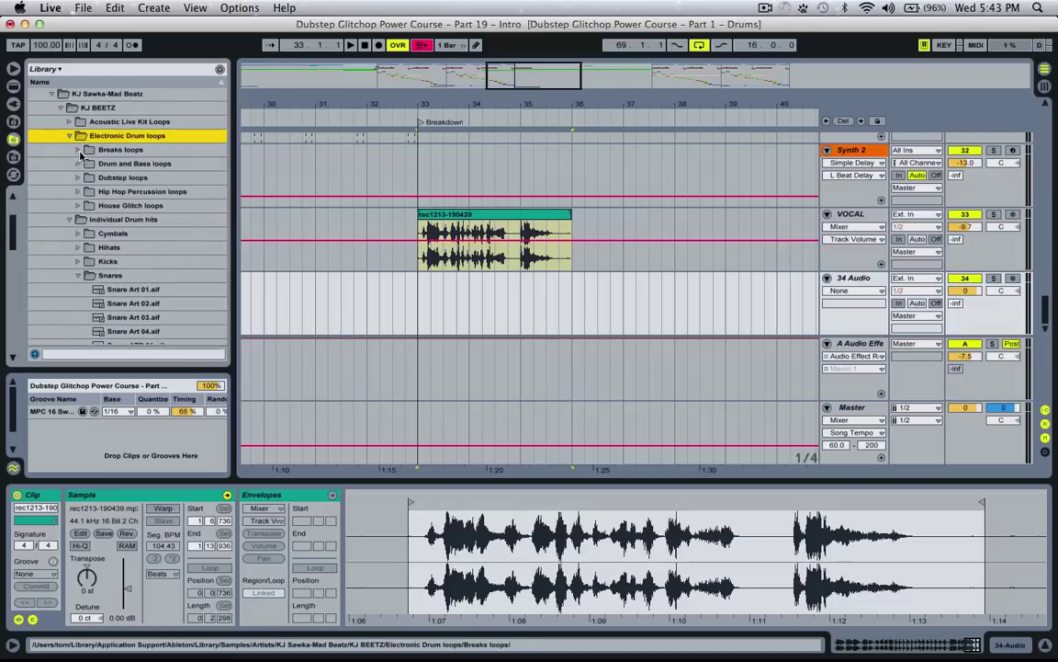
left_click(78, 150)
left_click(78, 149)
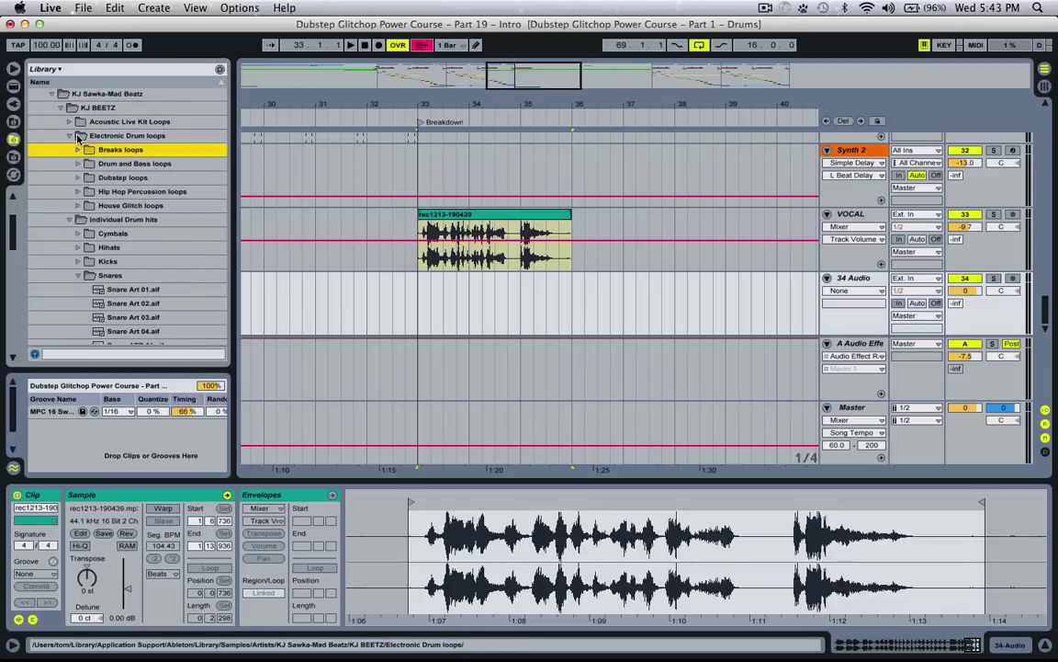
left_click(77, 191)
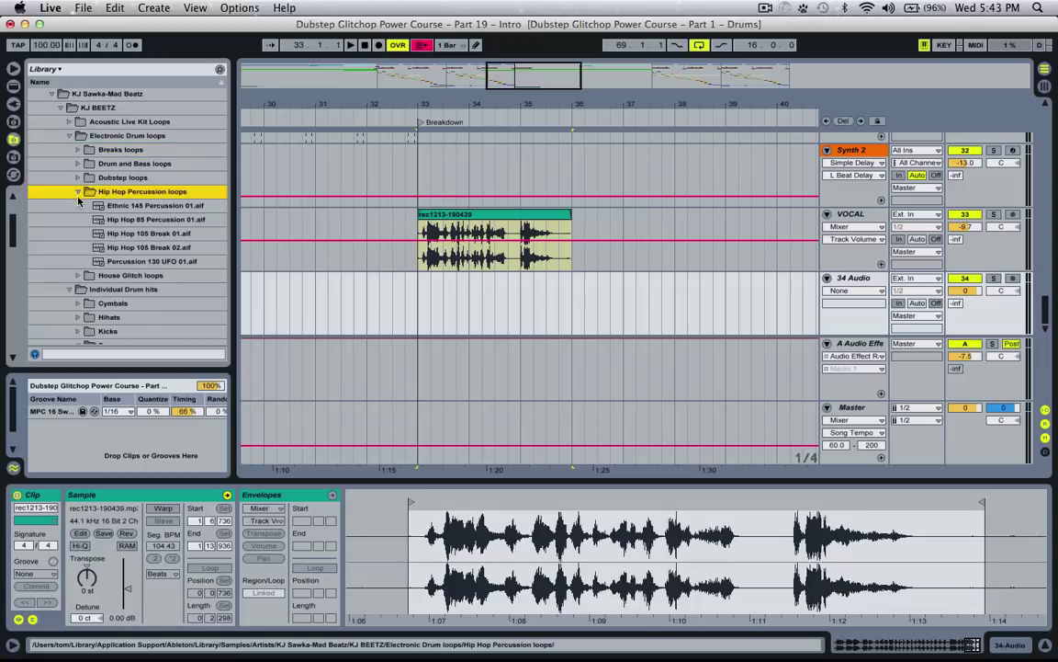
Preview the Hip Hop 105 Break, Percussion 130 UFO 01 and Ethnic 145 Percussion 01 loops.
left_click(139, 234)
left_click(131, 261)
left_click(131, 248)
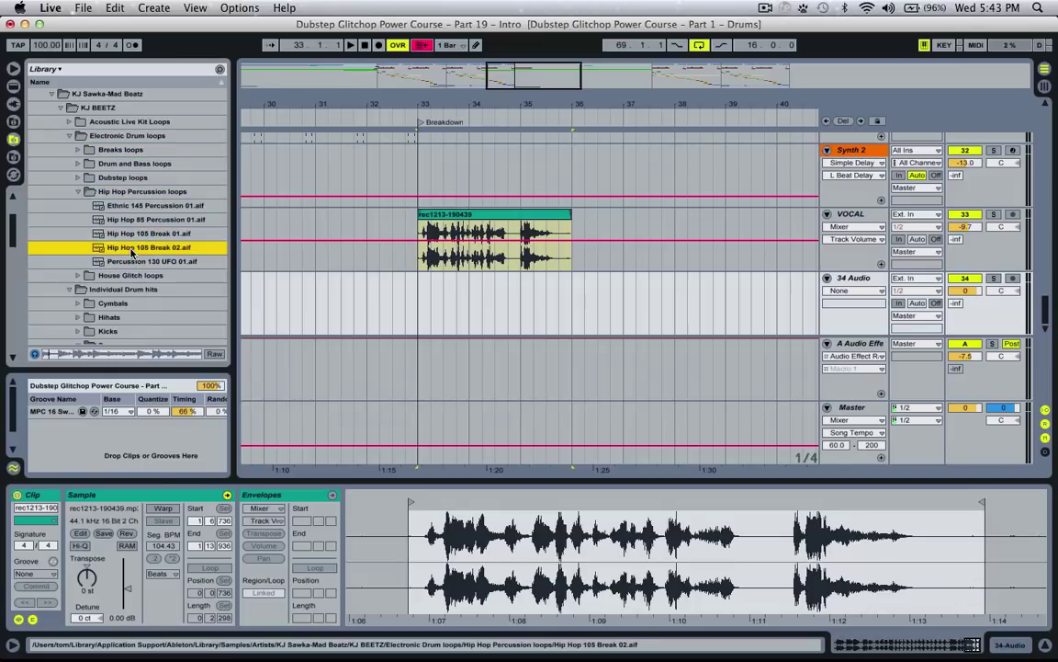
left_click(132, 260)
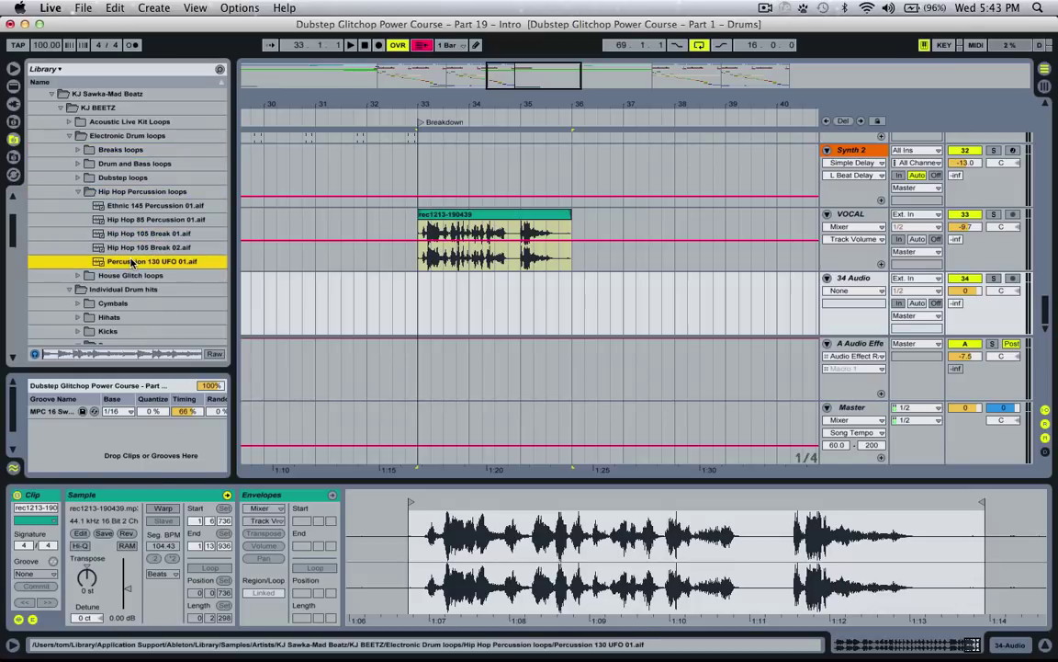
left_click(137, 206)
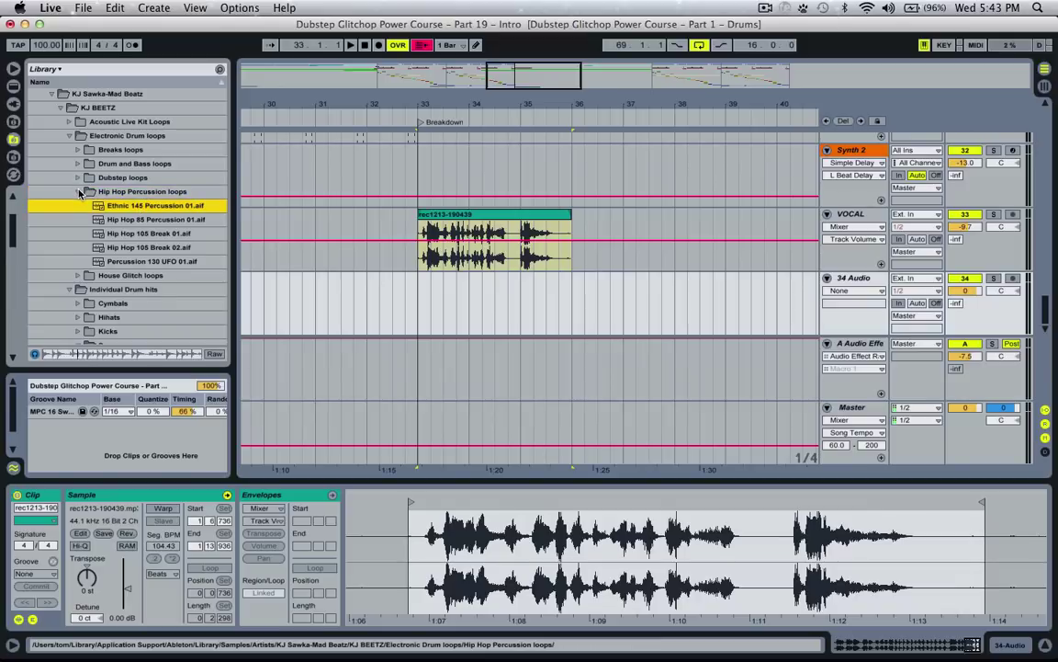
Place House 140 E beat 01.aif from House Glitch loops on the new audio track at bar 33 and turn on Warp for the clip.
left_click(80, 193)
left_click(79, 206)
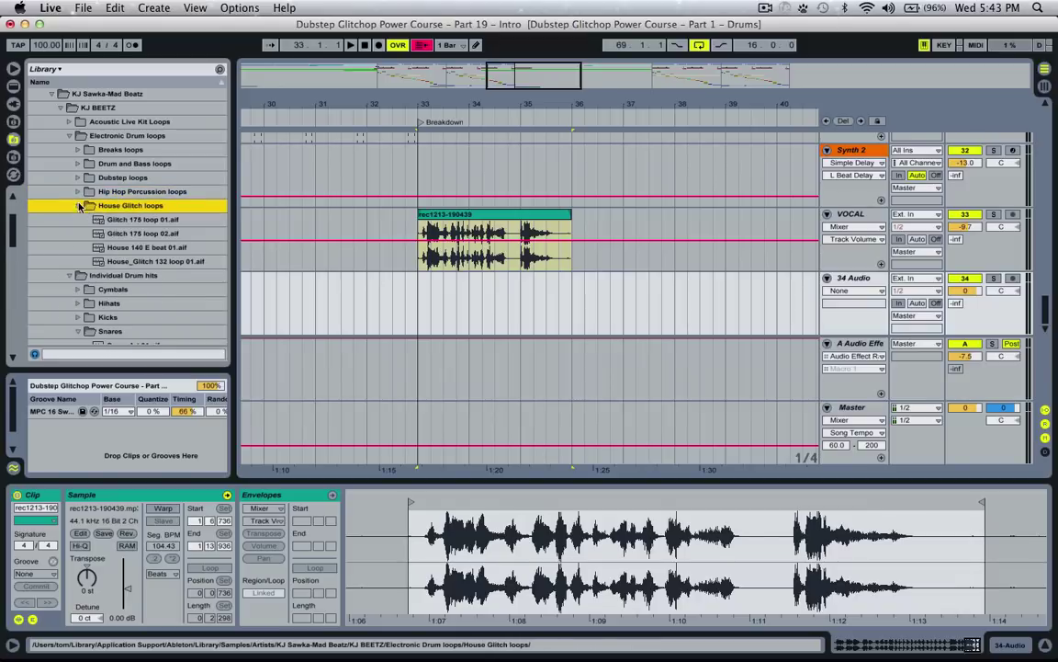
left_click(115, 248)
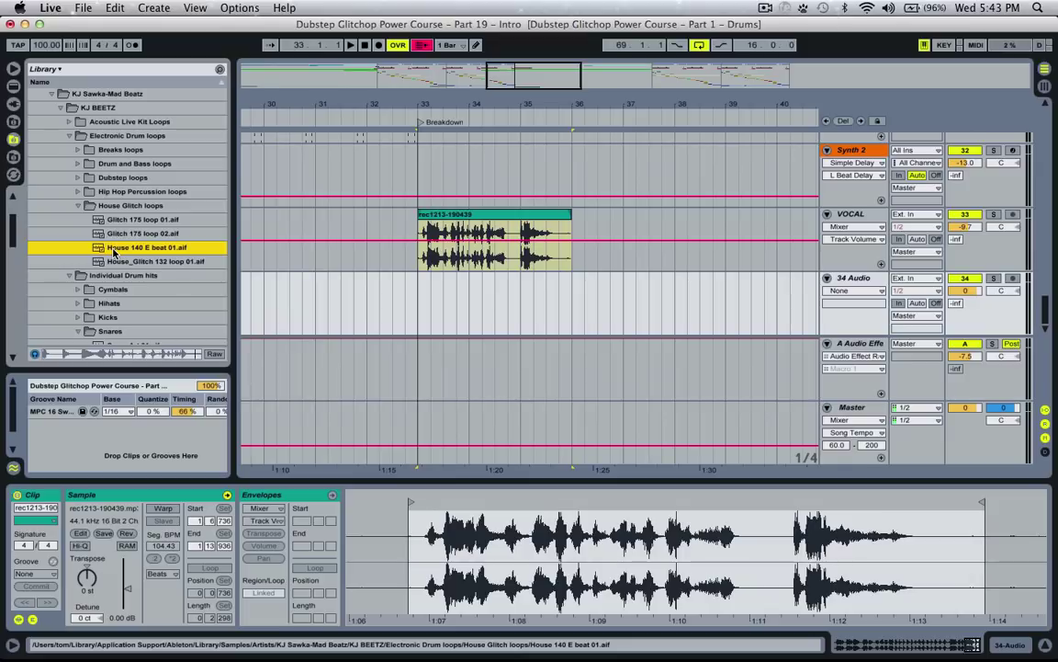
left_click_drag(120, 251, 425, 293)
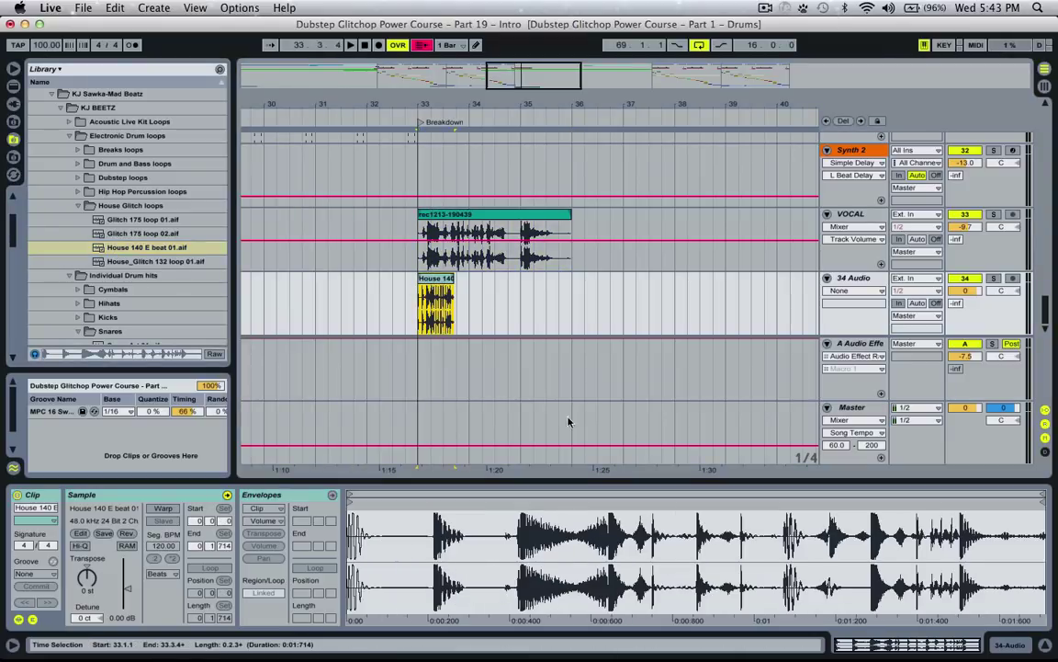
left_click(163, 509)
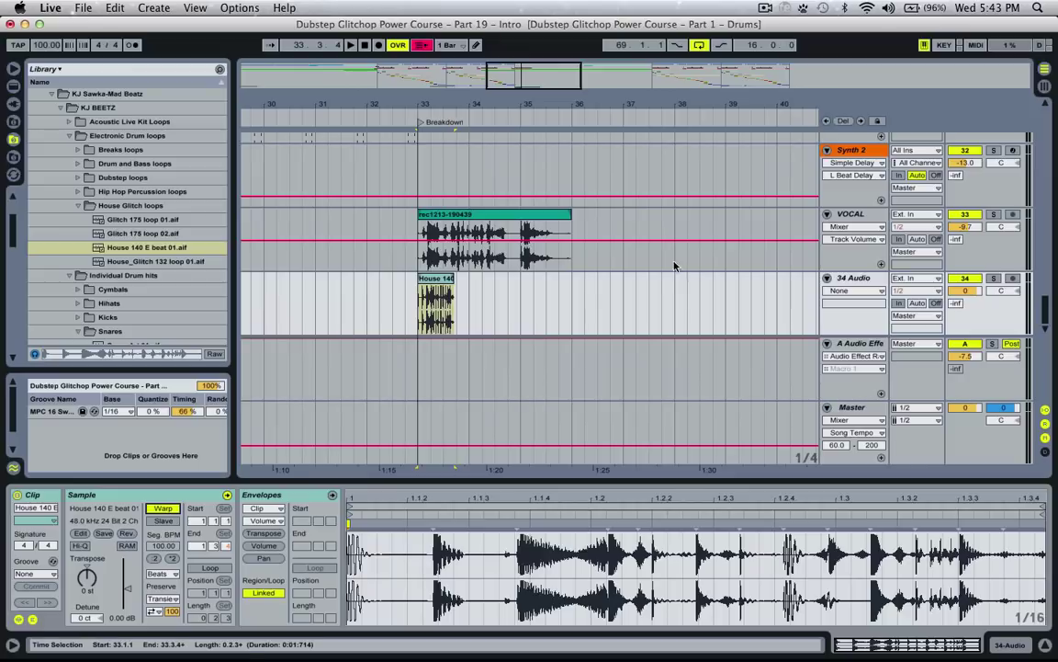
Start slicing the House 140 E beat 01 clip to a new MIDI track, trying one slice per 1/32 Note.
right_click(431, 283)
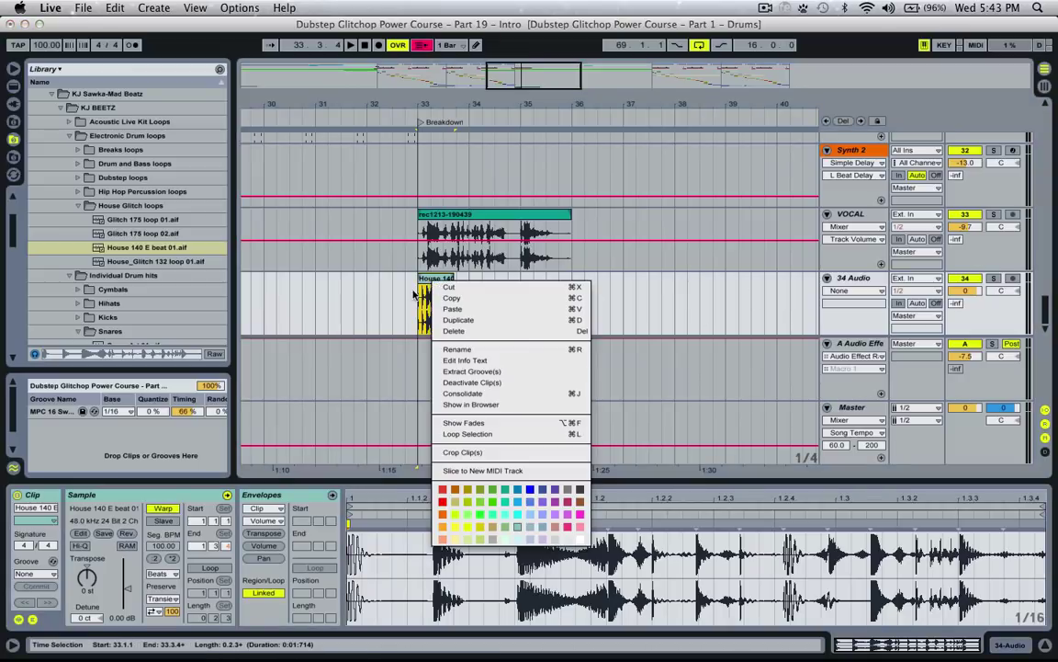
left_click(480, 471)
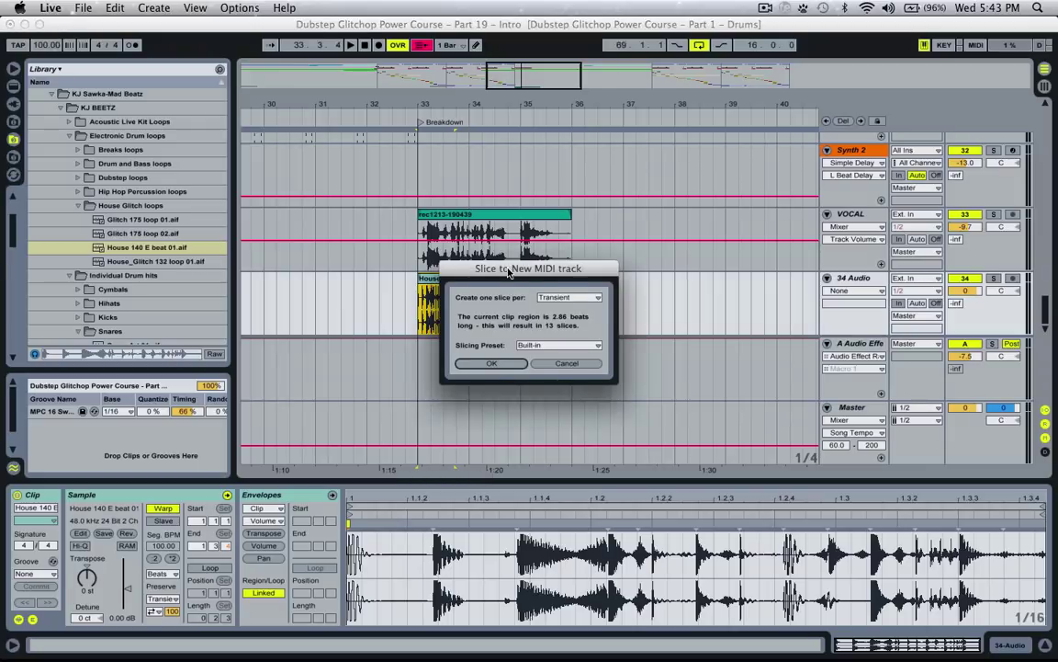
left_click_drag(509, 272, 596, 125)
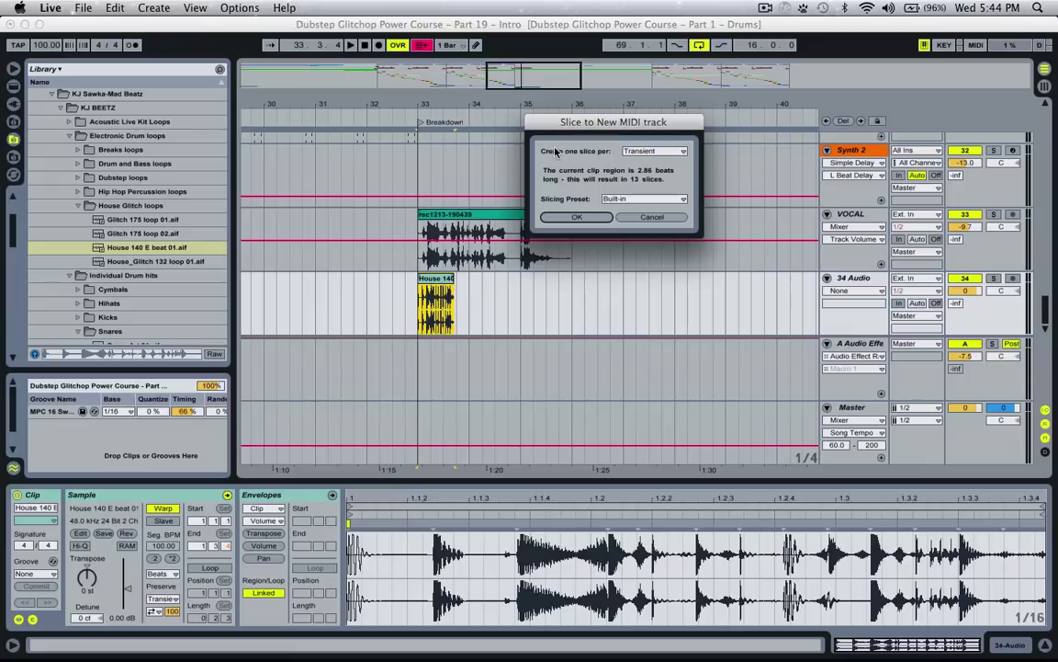
left_click(629, 153)
left_click(641, 156)
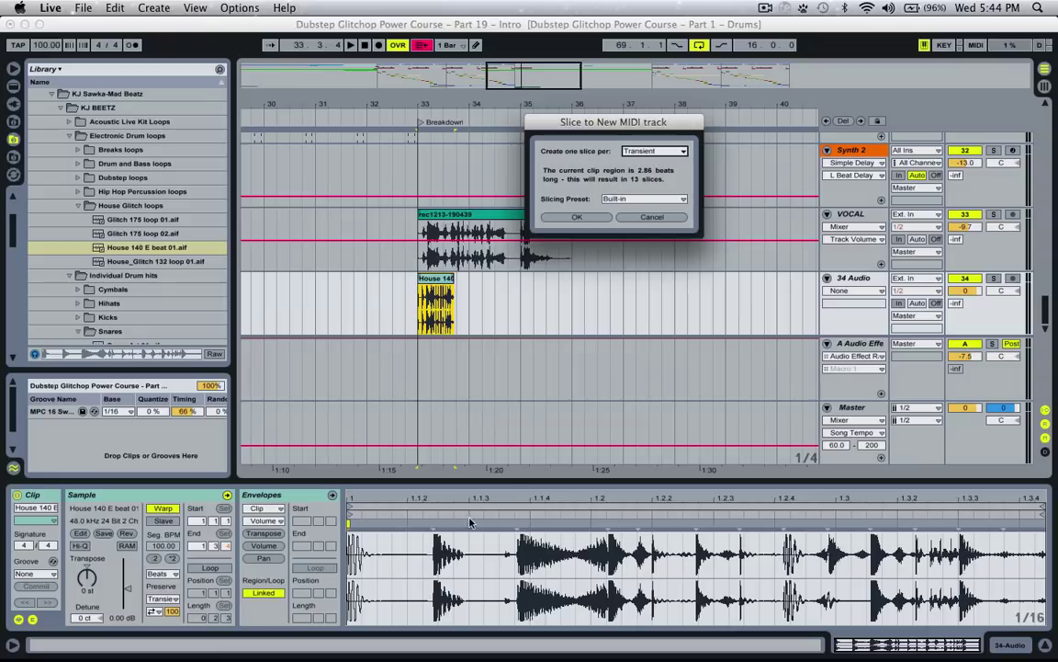
left_click(650, 149)
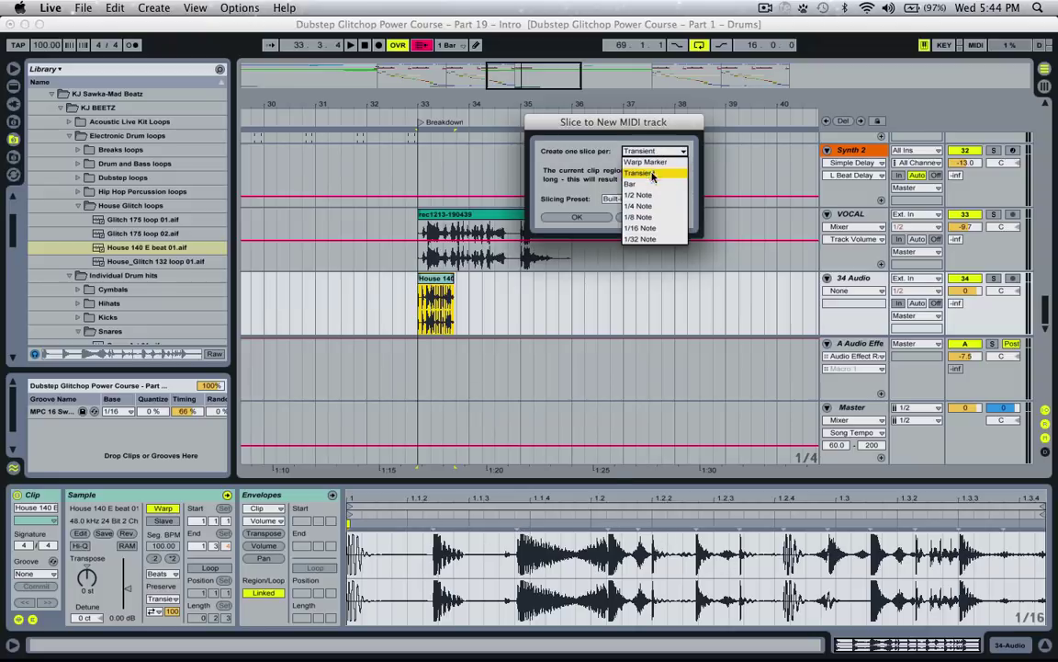
left_click(655, 236)
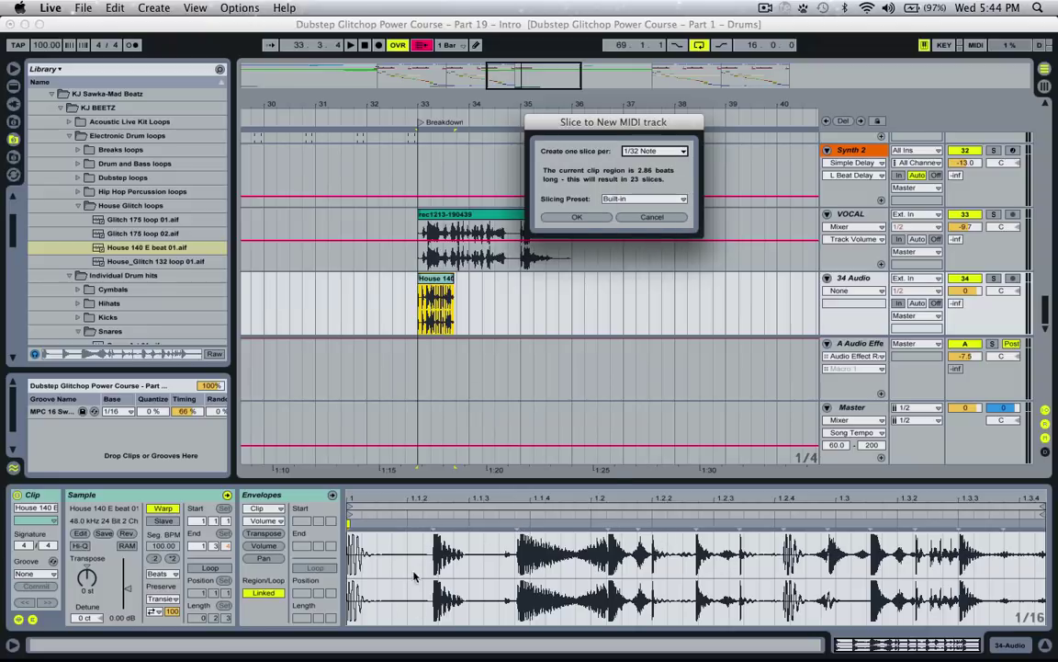
Set the slicing to one slice per Transient with the Built-in preset and create the sliced MIDI track.
left_click(646, 153)
left_click(647, 173)
left_click(577, 218)
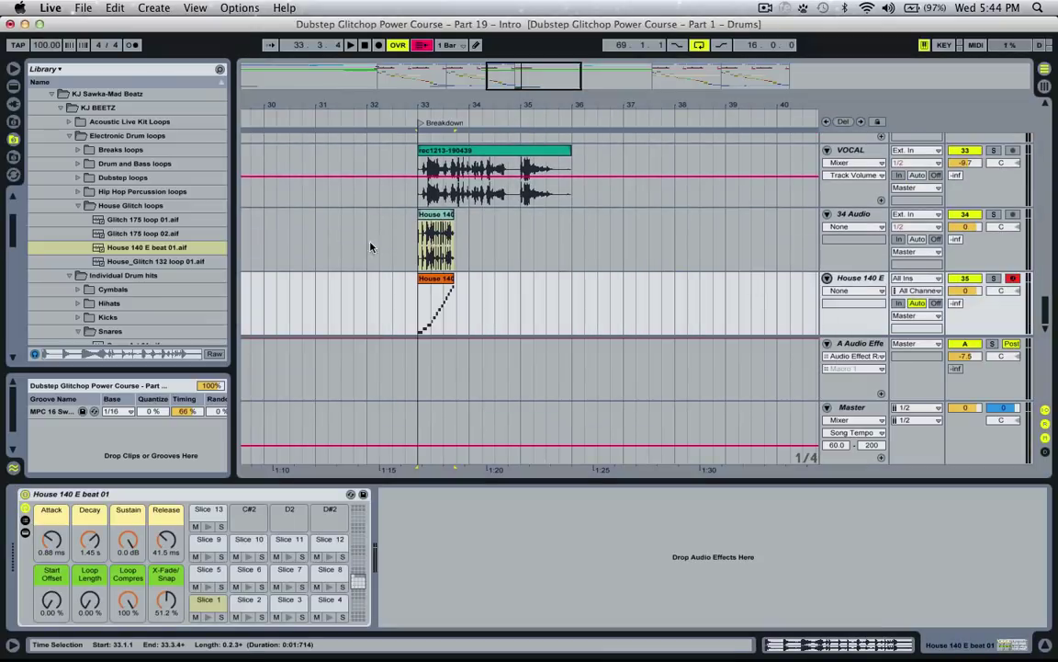
Delete the generated MIDI clip at bar 33 and the audio track holding the original House 140 loop.
left_click(436, 304)
key("Delete")
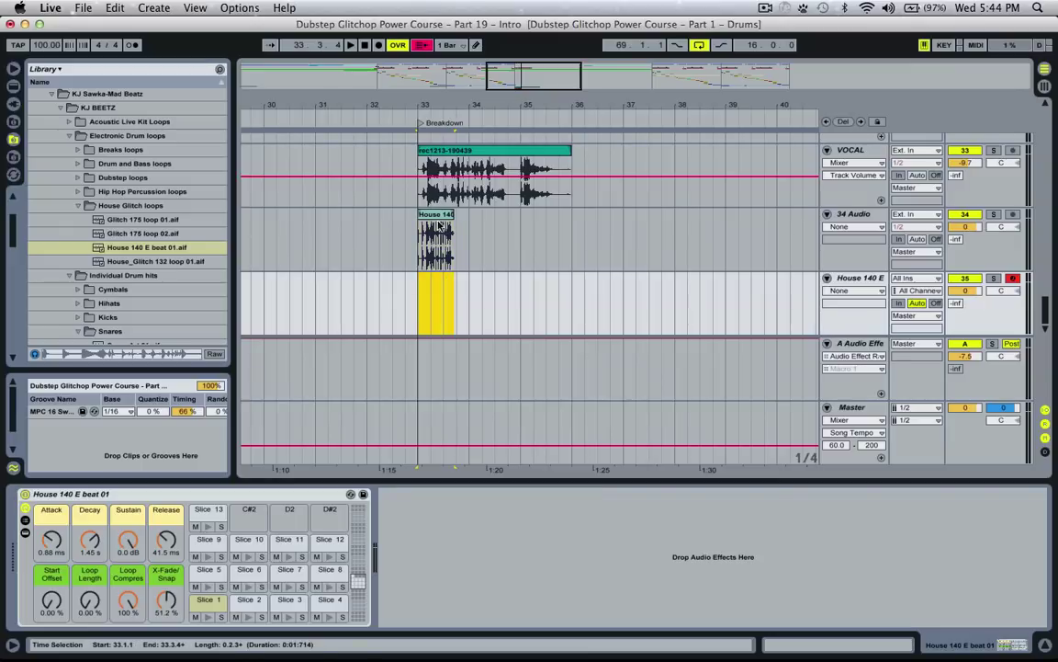
left_click(437, 216)
left_click(860, 218)
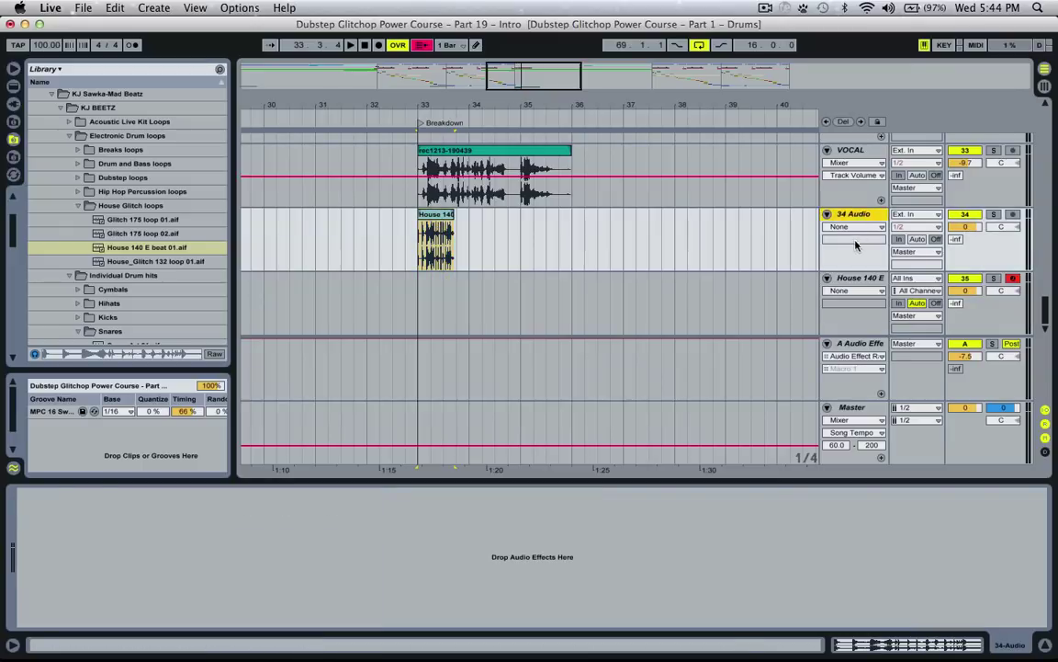
key("Delete")
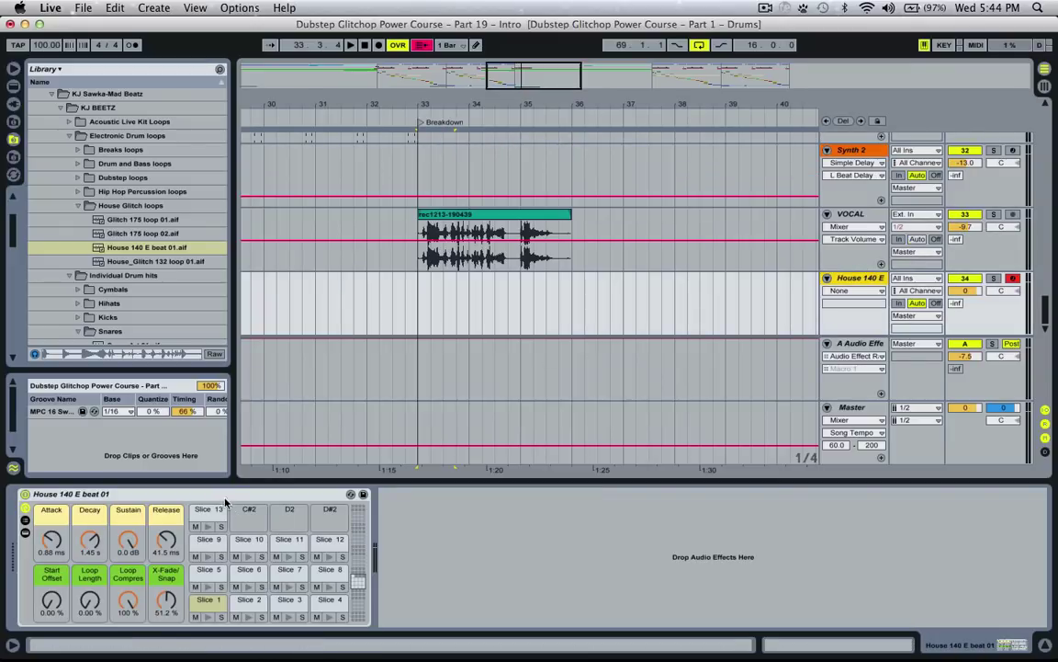
Audition the individual slices in the House 140 E beat 01 drum rack, working up to Slice 12.
left_click(208, 602)
left_click(248, 617)
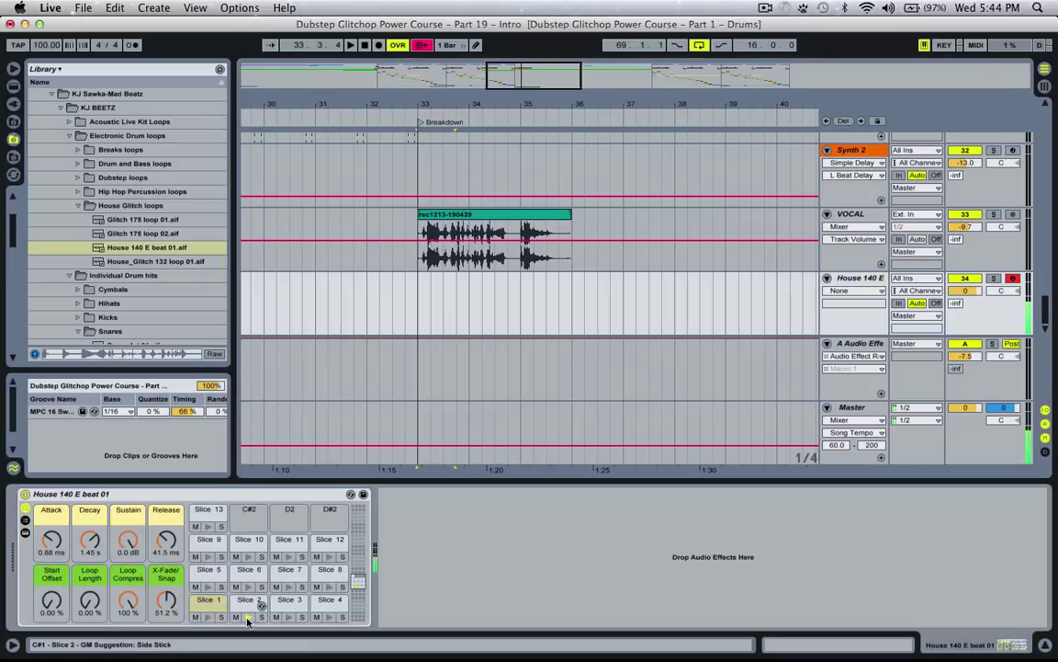
left_click(289, 617)
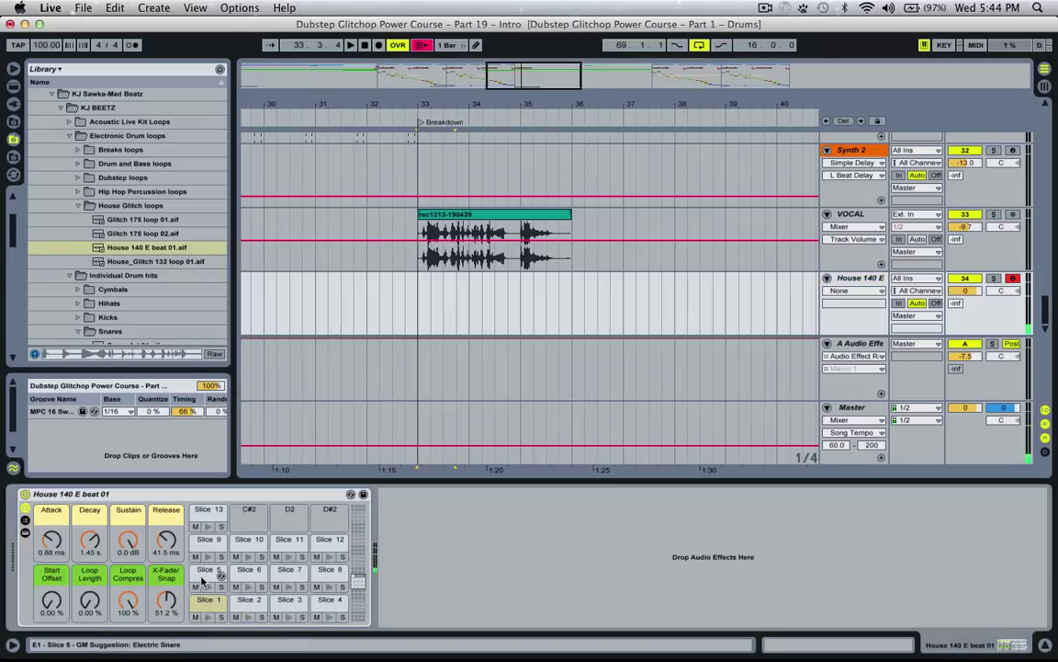
left_click(248, 586)
left_click(289, 587)
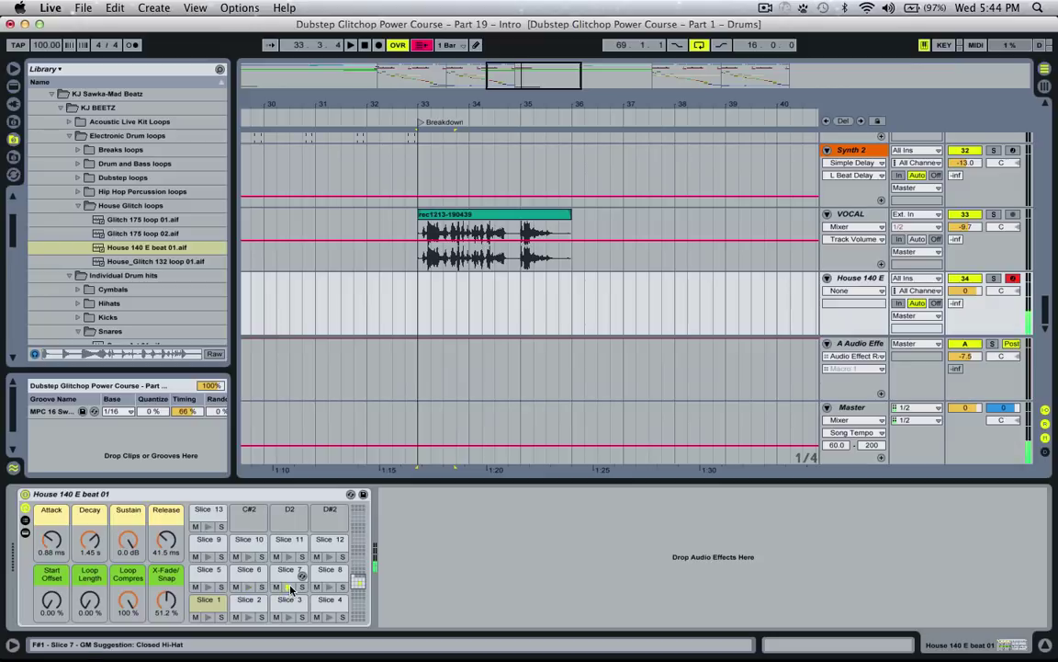
left_click(329, 587)
left_click(210, 556)
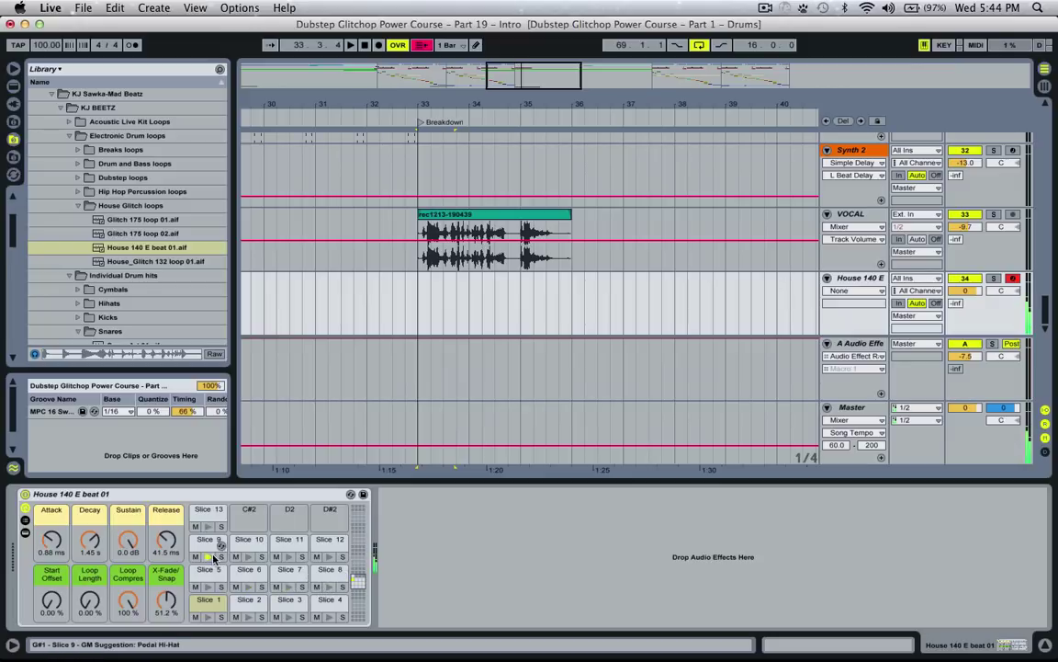
left_click(248, 556)
left_click(286, 557)
left_click(318, 558)
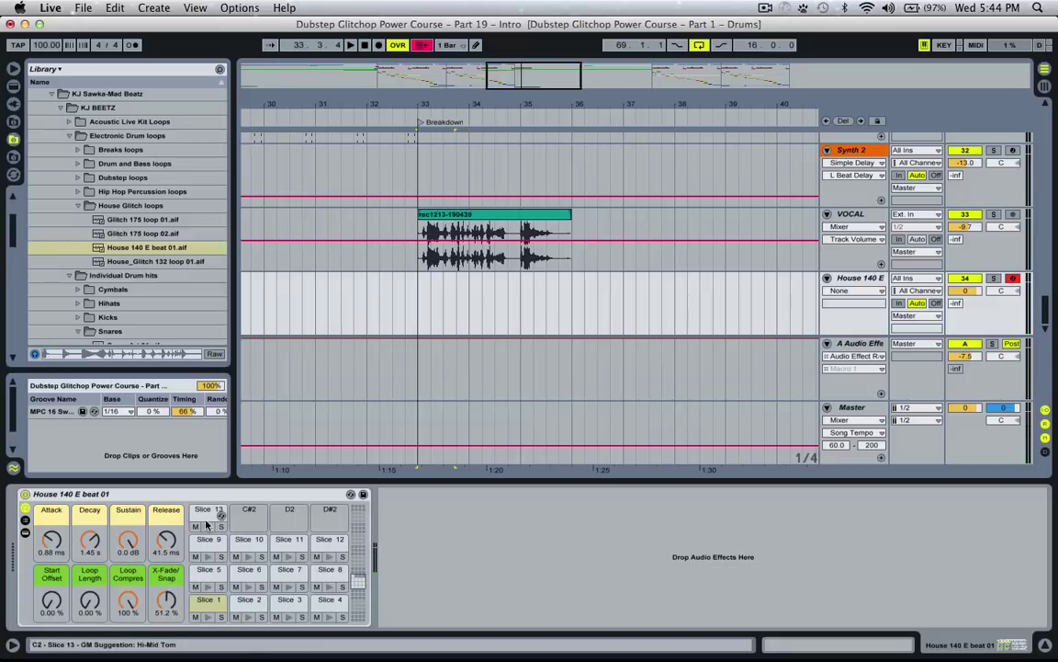
Delete the House 140 E beat 01 MIDI track together with its drum rack.
left_click(166, 499)
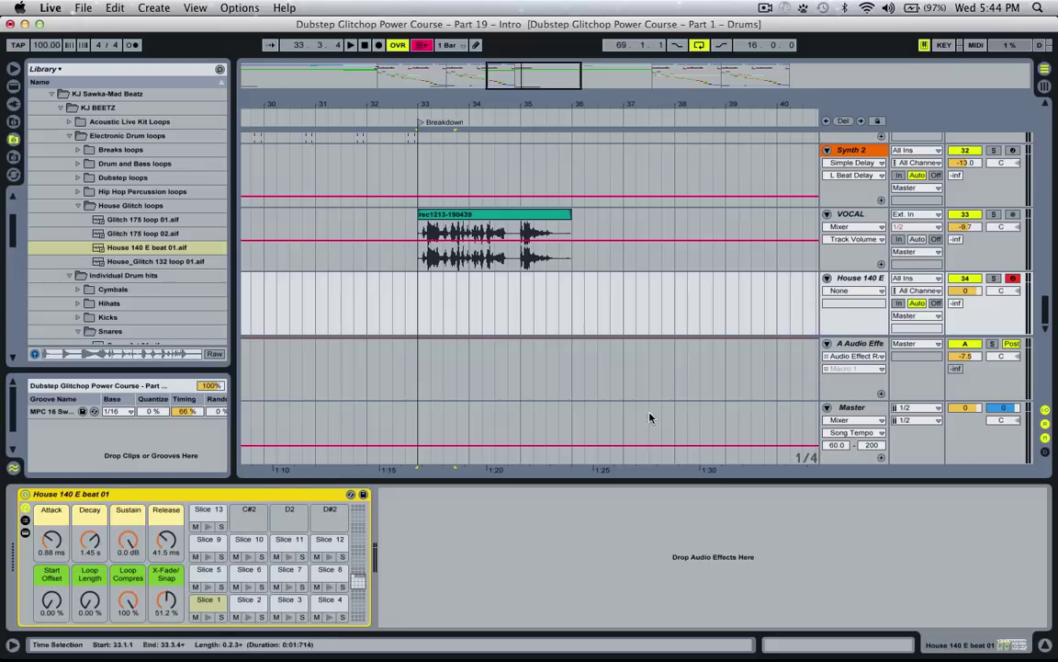
left_click(858, 280)
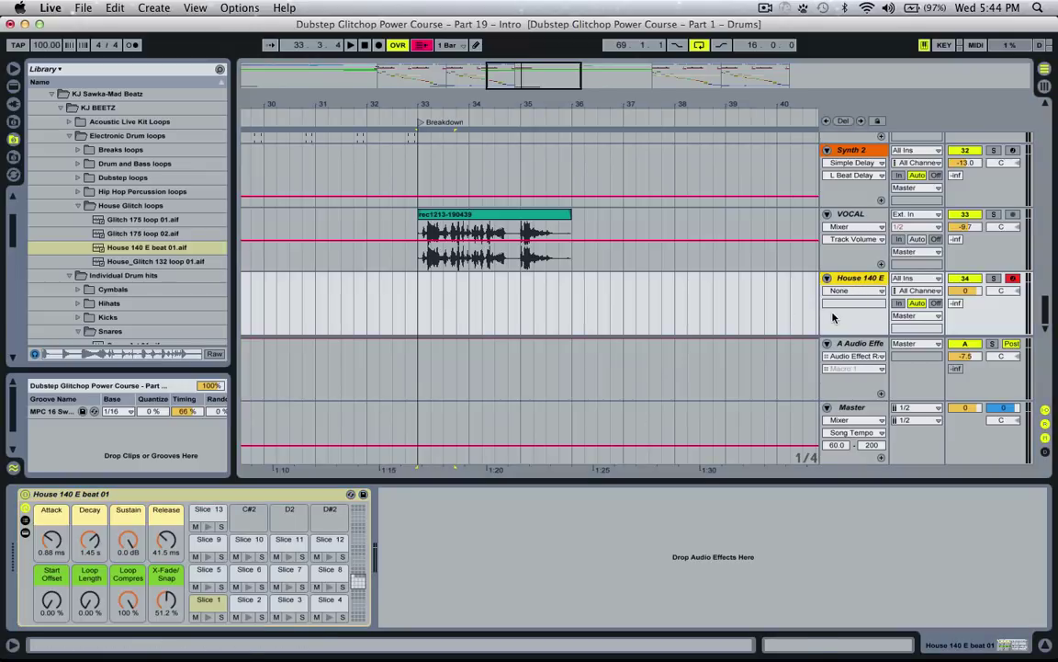
key("Delete")
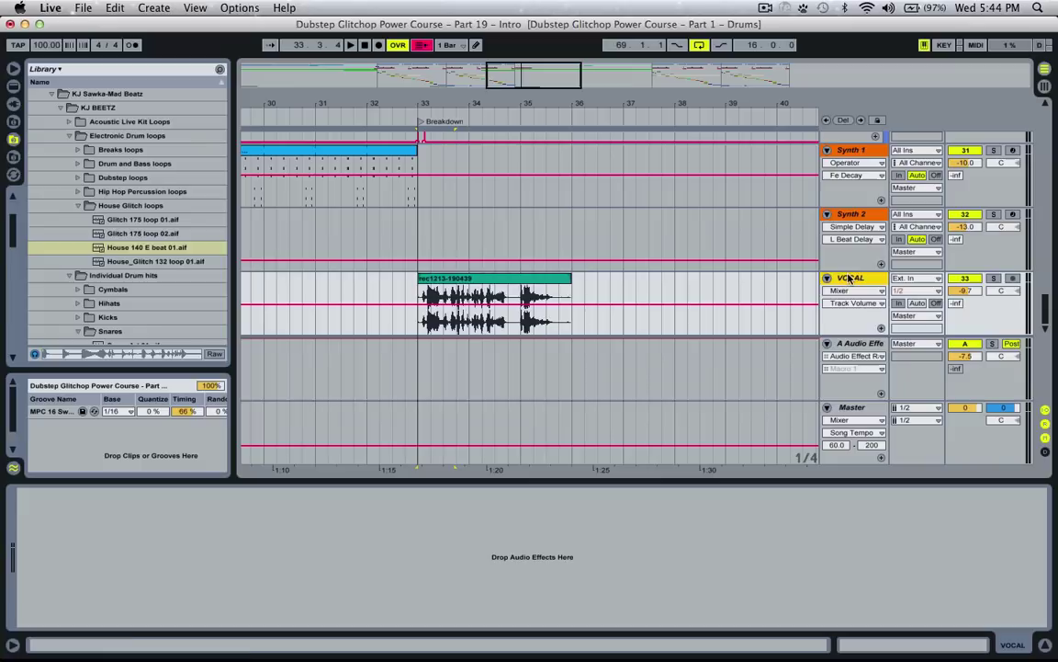
Solo the VOCAL track and play the vocal phrase from the start of the Breakdown at bar 33.
left_click(491, 283)
right_click(491, 283)
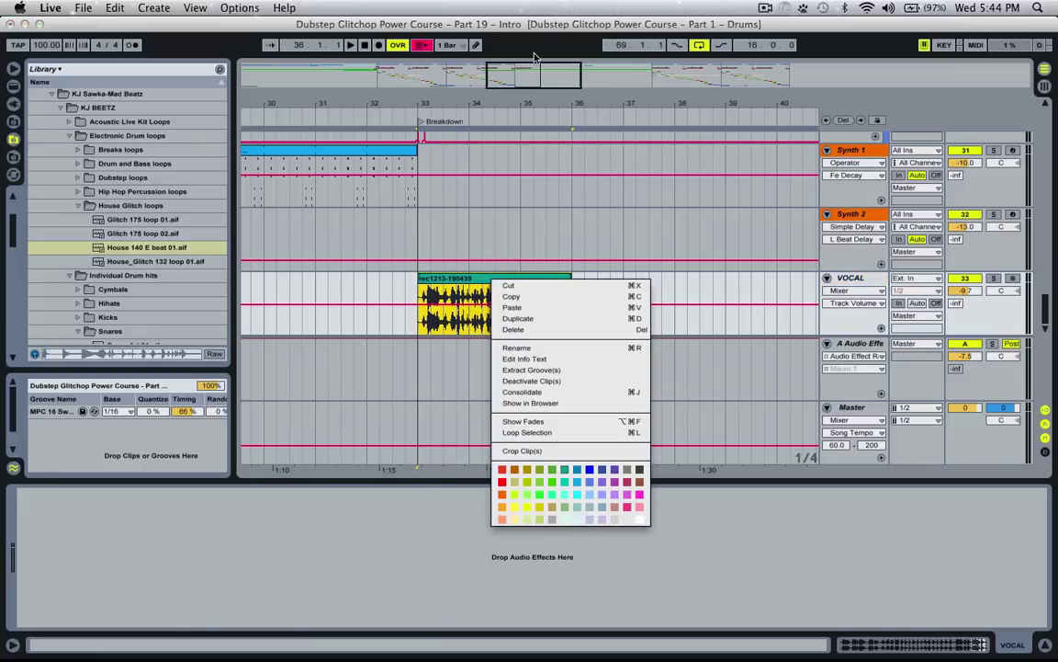
left_click(527, 77)
mouse_move(526, 77)
left_mouse_down()
mouse_move(525, 136)
mouse_move(531, 98)
mouse_move(515, 111)
mouse_move(529, 68)
left_mouse_up()
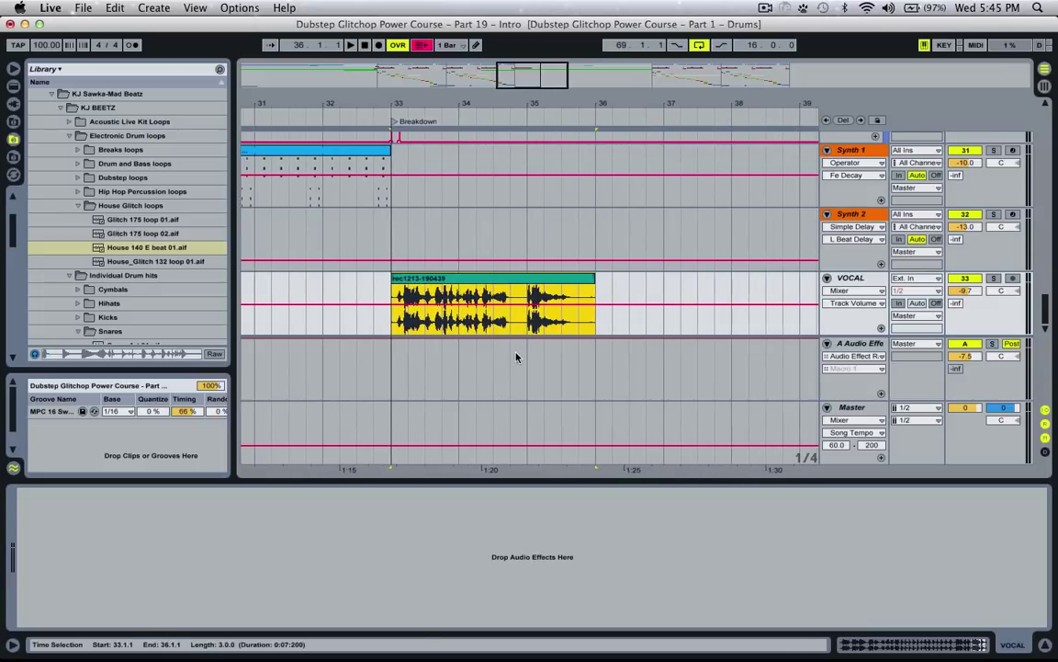
left_click(429, 299)
left_click(993, 278)
key("space")
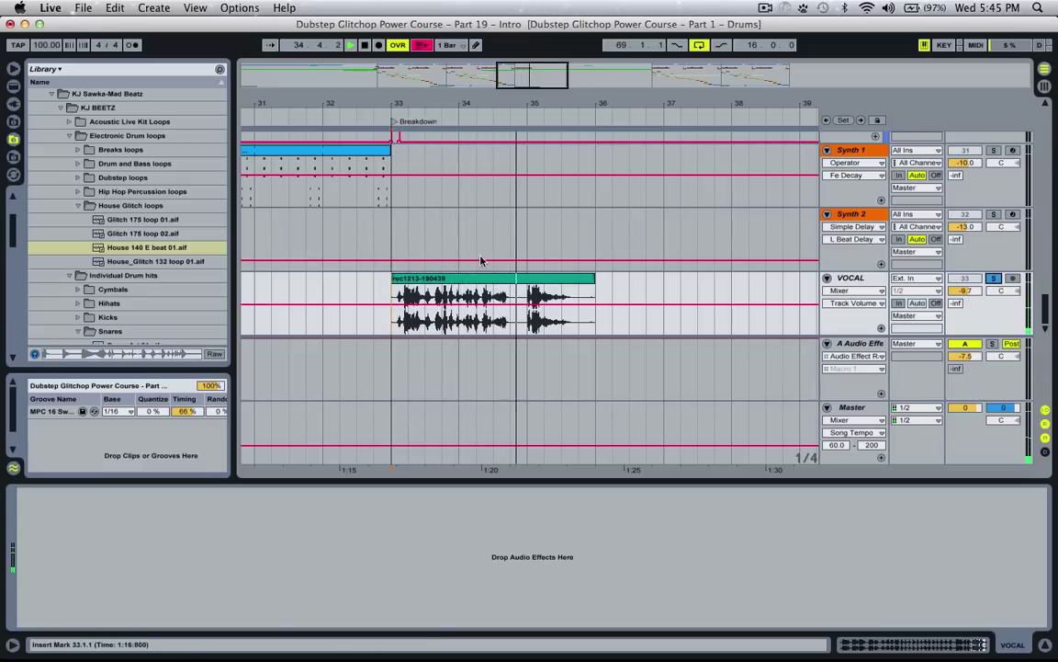
Stop playback and turn on warping for the vocal clip at bar 33, showing its warped waveform at the start marker.
left_click(496, 277)
key("space")
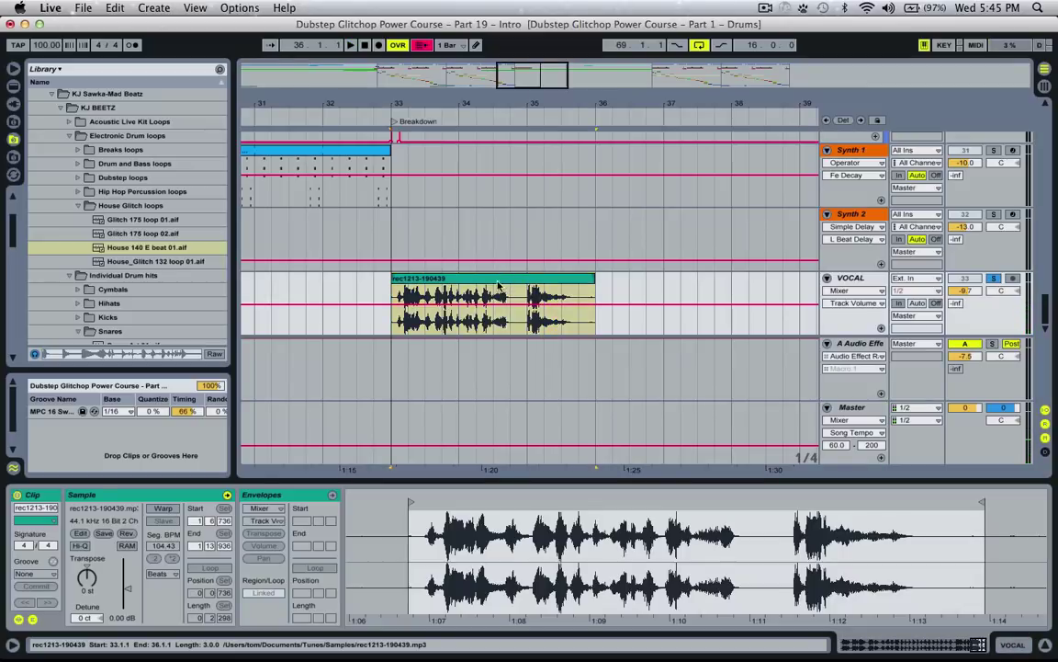
left_click(164, 508)
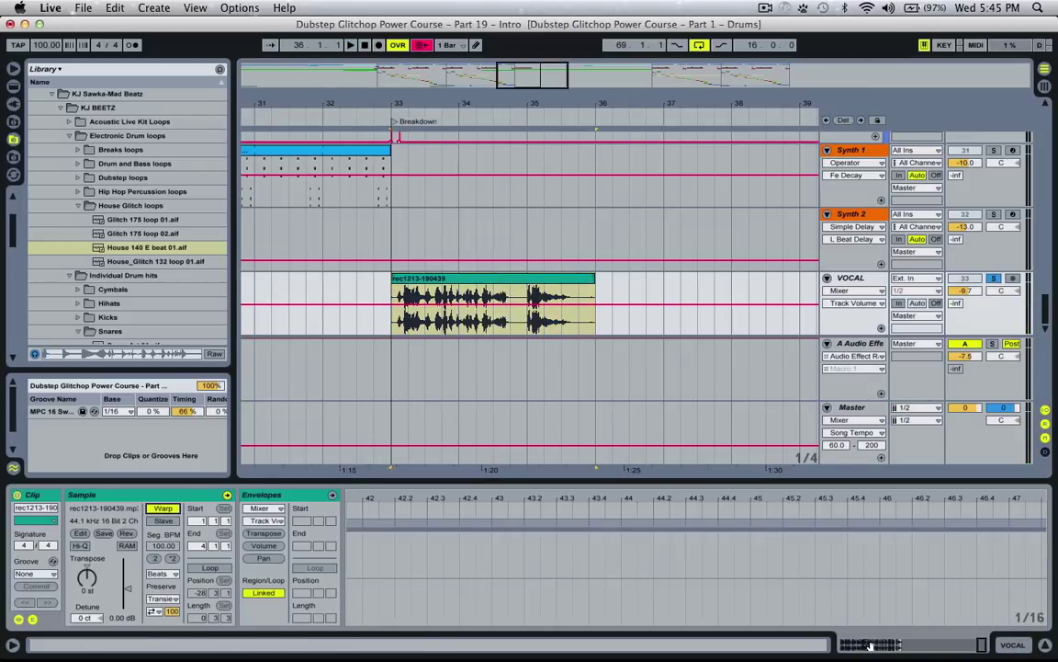
left_click_drag(658, 501, 658, 563)
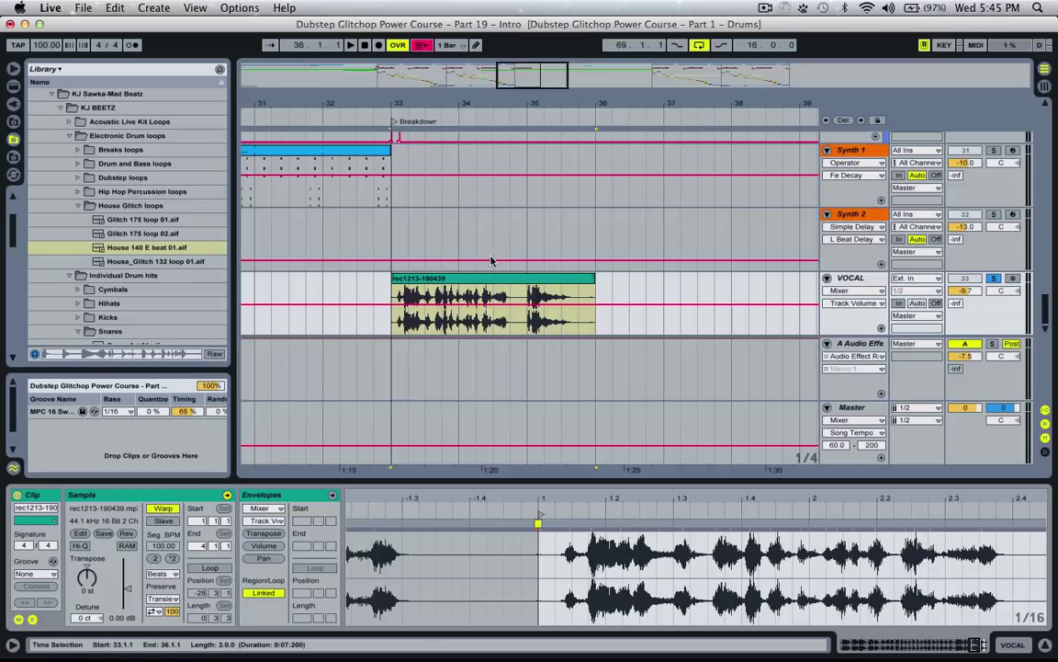
Slice the warped vocal clip at bar 33 to a new MIDI track.
right_click(477, 280)
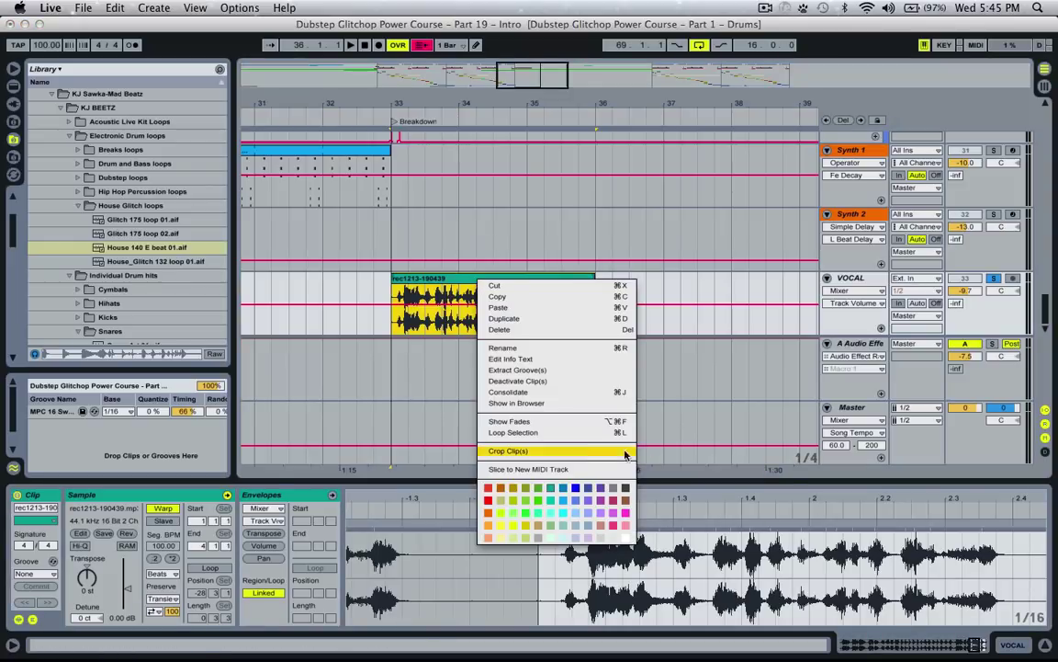
left_click(539, 420)
right_click(466, 280)
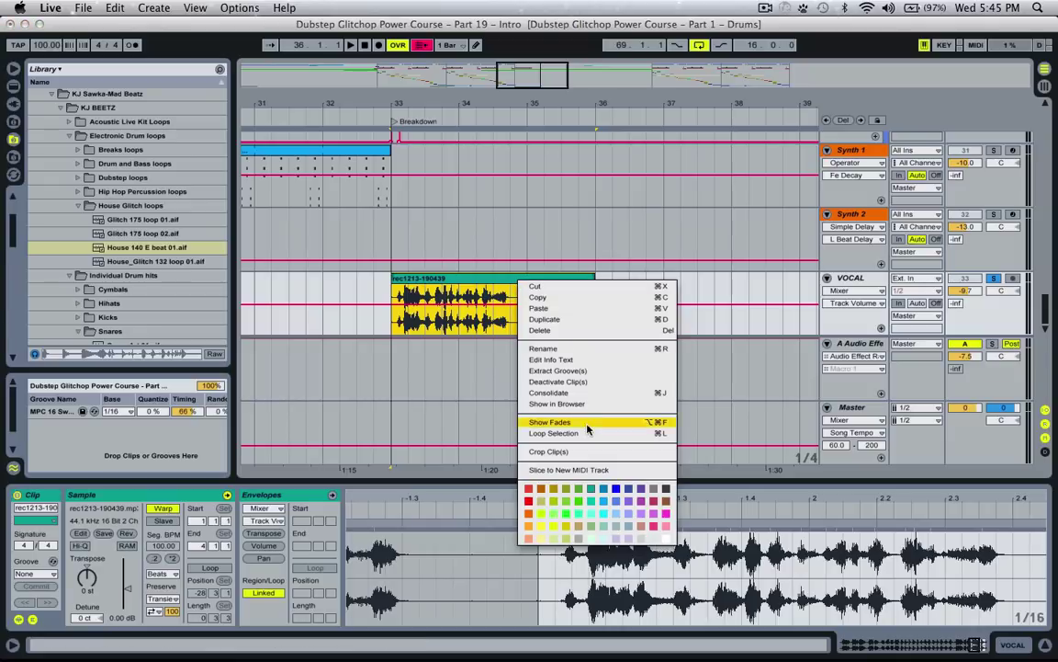
left_click(551, 424)
left_click(493, 363)
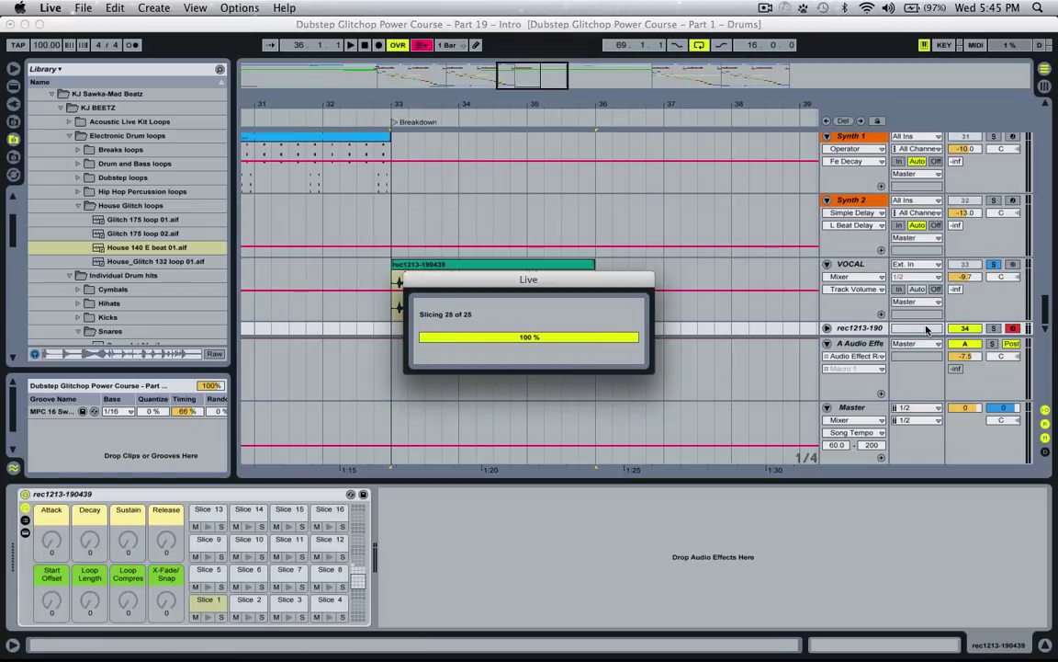
Unsolo and delete the original VOCAL track, and unfold the new sliced MIDI track.
left_click(857, 267)
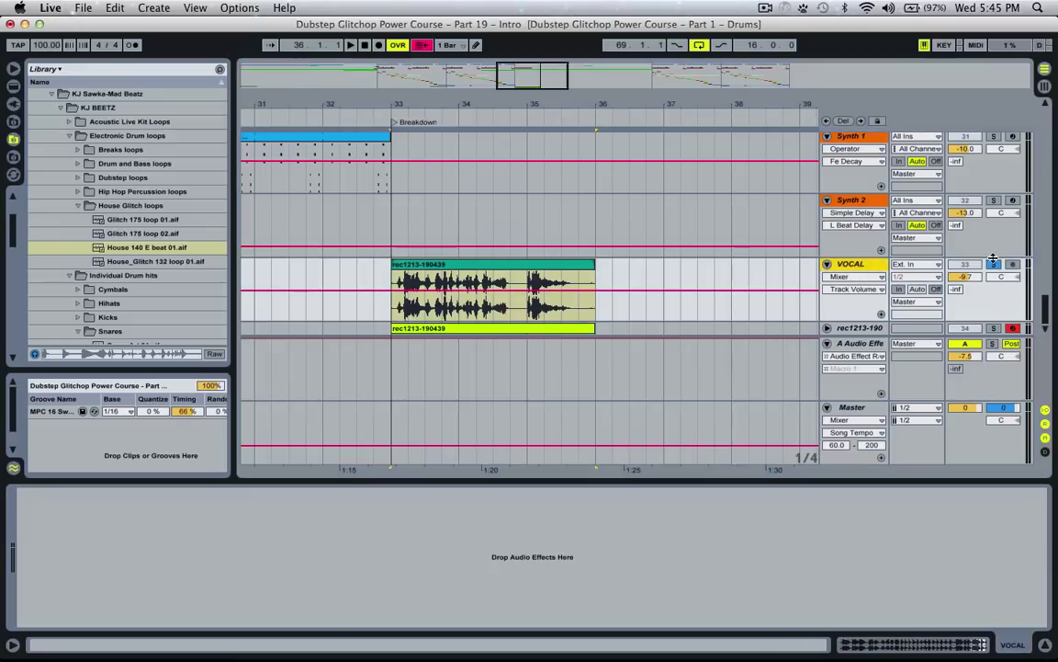
left_click(827, 329)
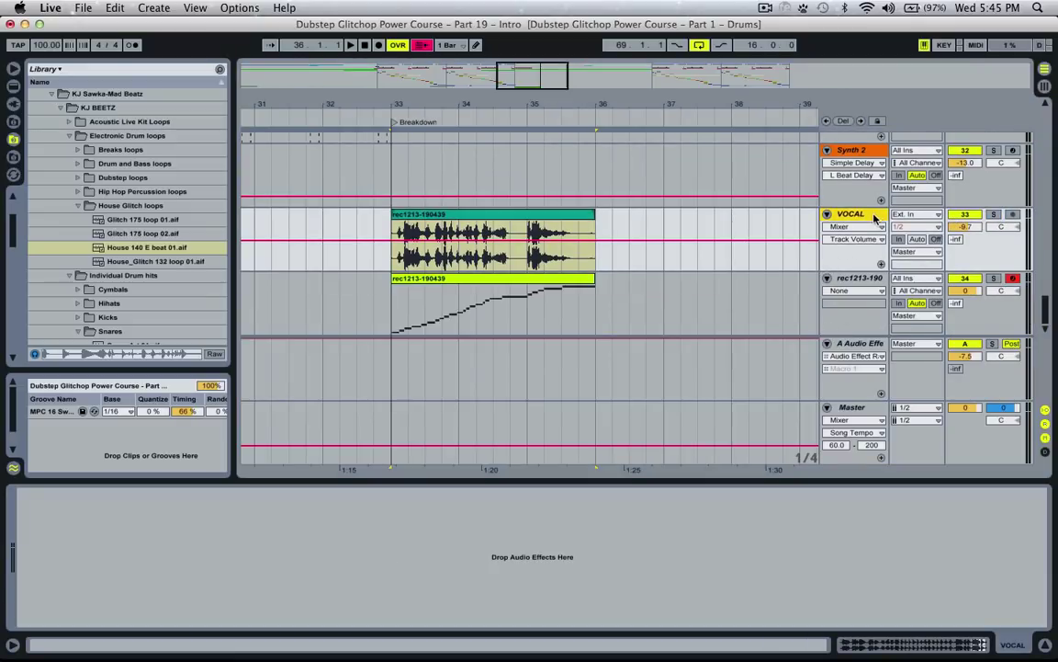
key("Delete")
Rename the new sliced MIDI track as Vocal Sliced.
key("super+r")
type("V")
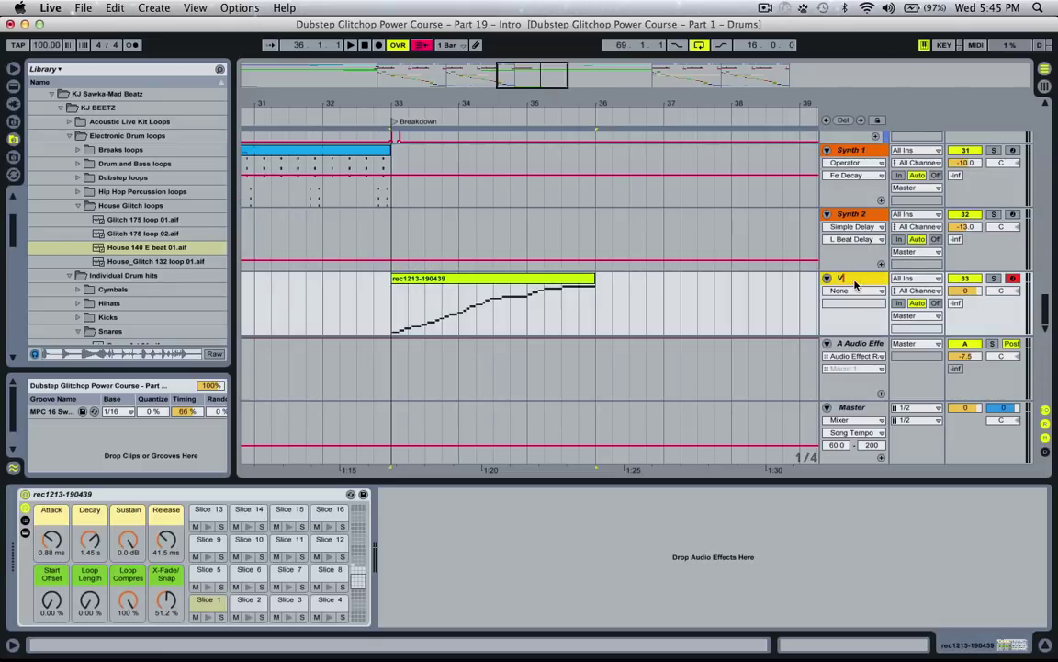
type("ocal Sliced")
key("Return")
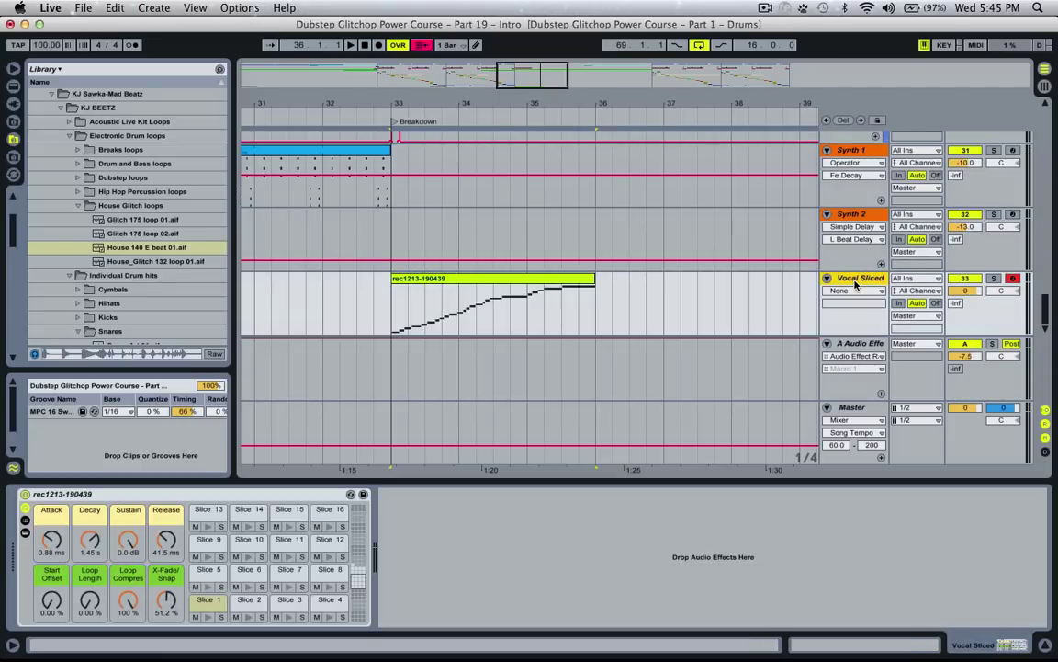
left_click(209, 622)
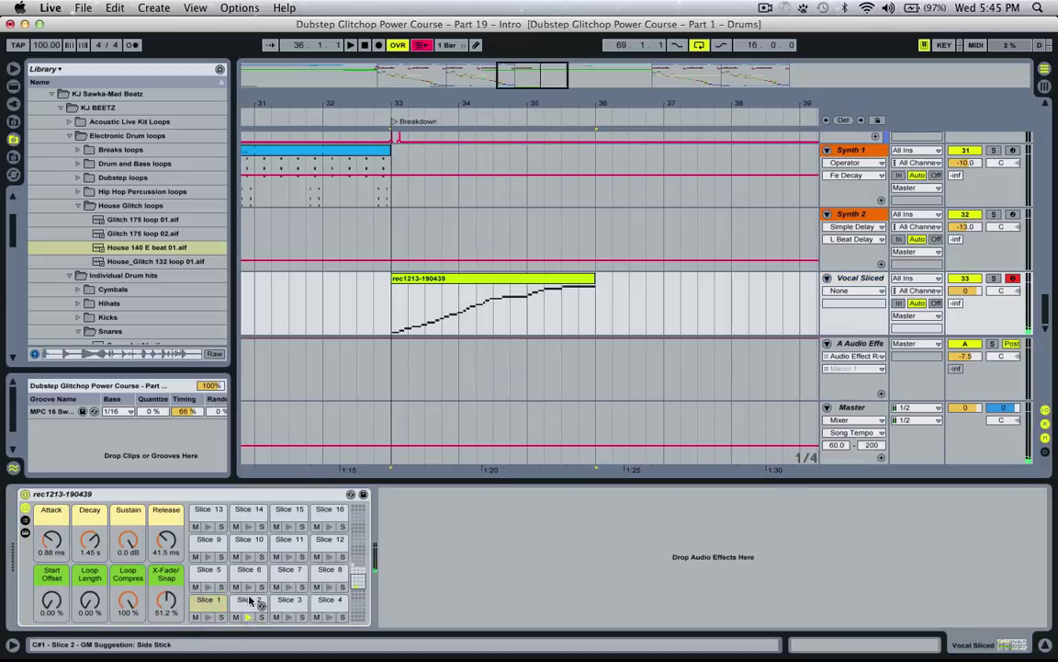
left_click(249, 586)
left_click(288, 587)
left_click(329, 587)
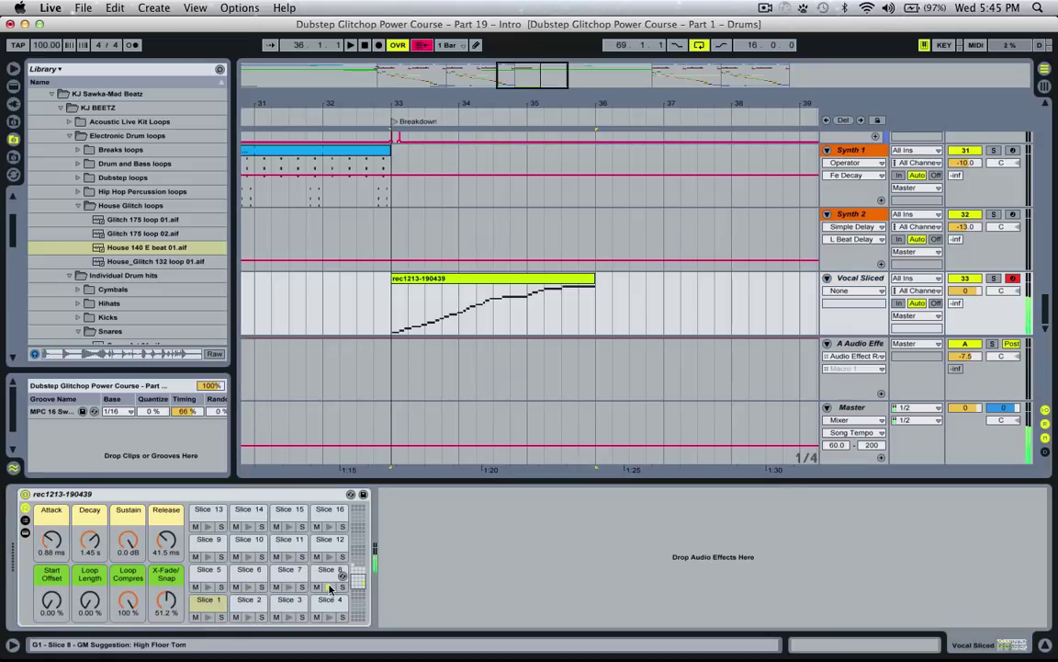
left_click(330, 557)
left_click(289, 557)
left_click(248, 556)
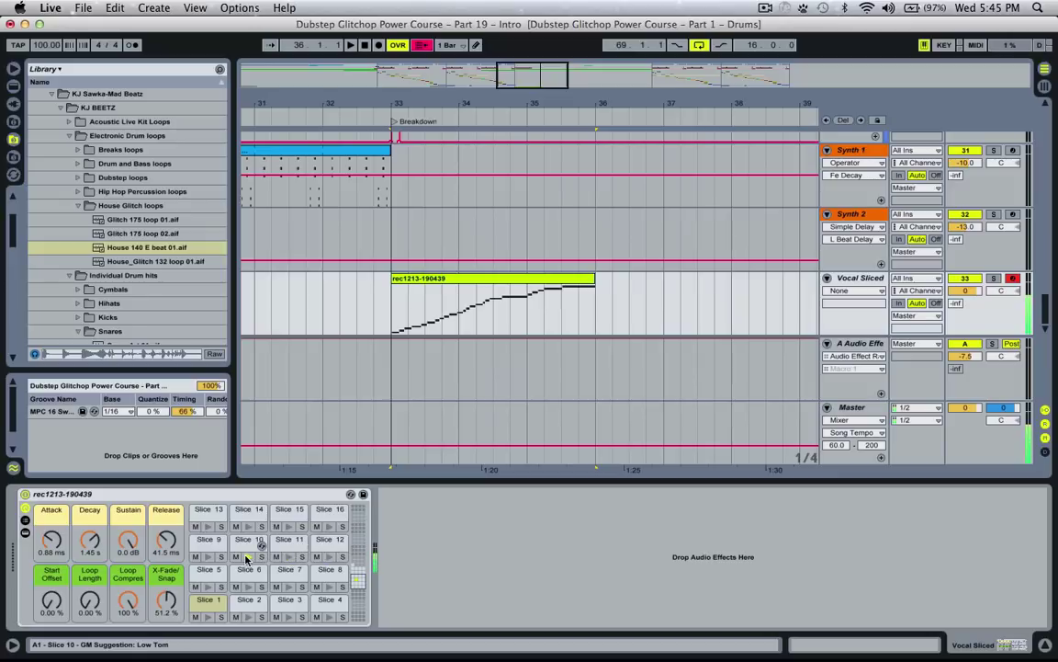
Open the sliced vocal MIDI clip in an enlarged note editor and collapse the A return and Master tracks.
left_click(416, 281)
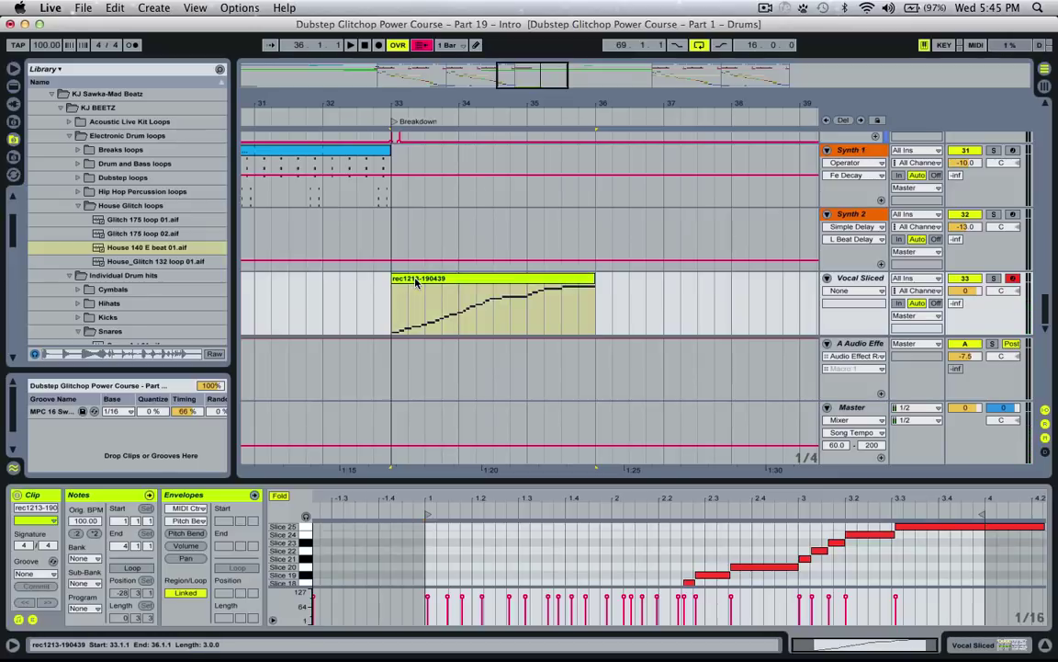
left_click_drag(386, 479, 390, 267)
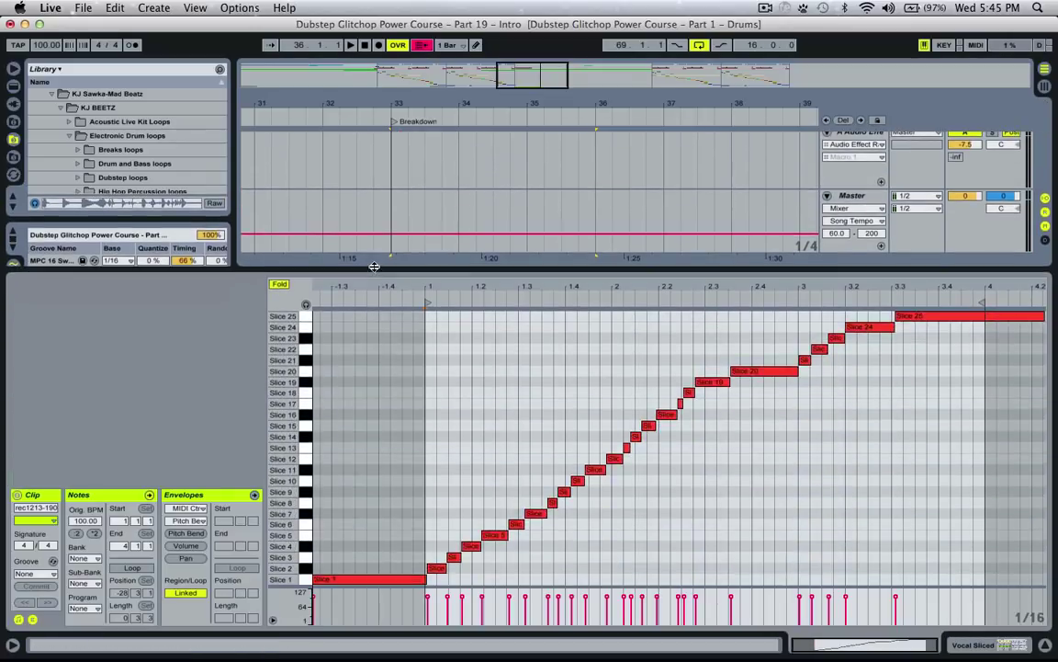
left_click(515, 188)
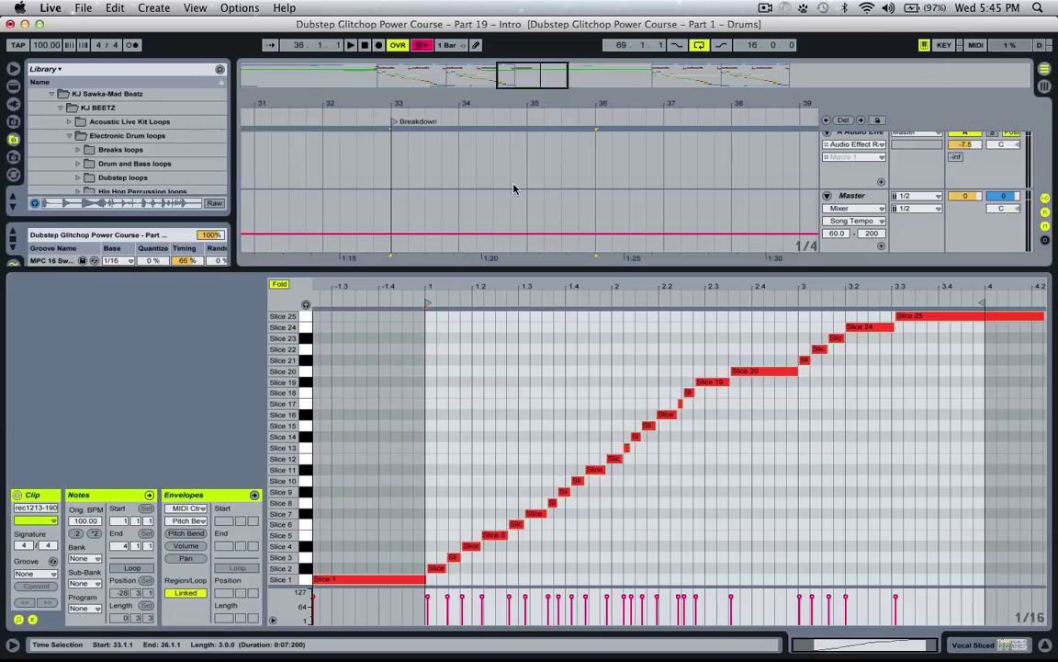
scroll(827, 147, "up", 2)
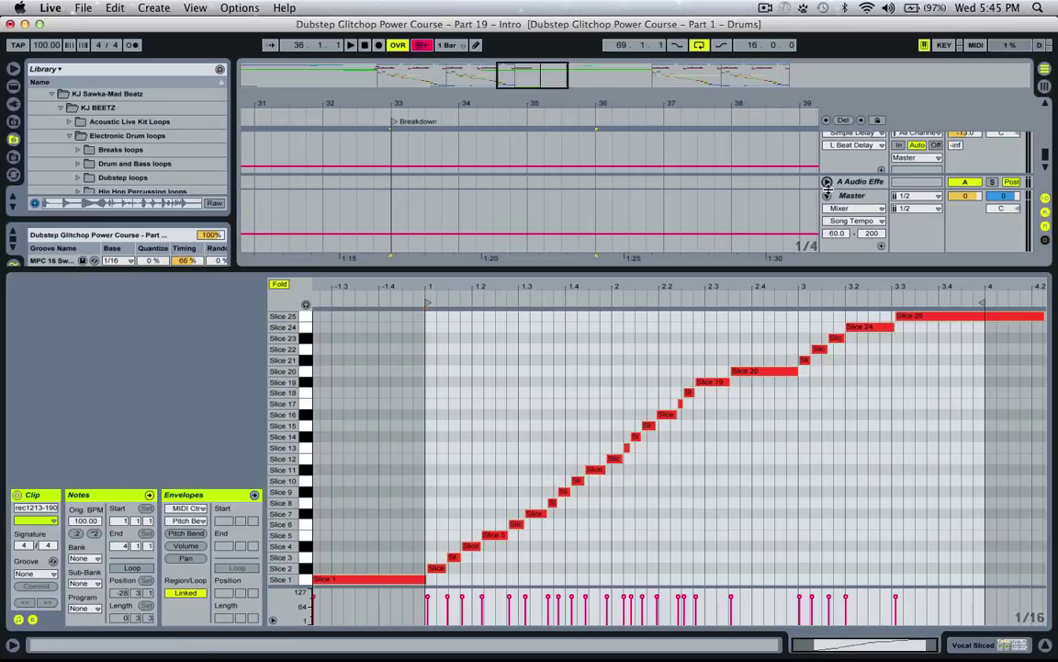
left_click(827, 198)
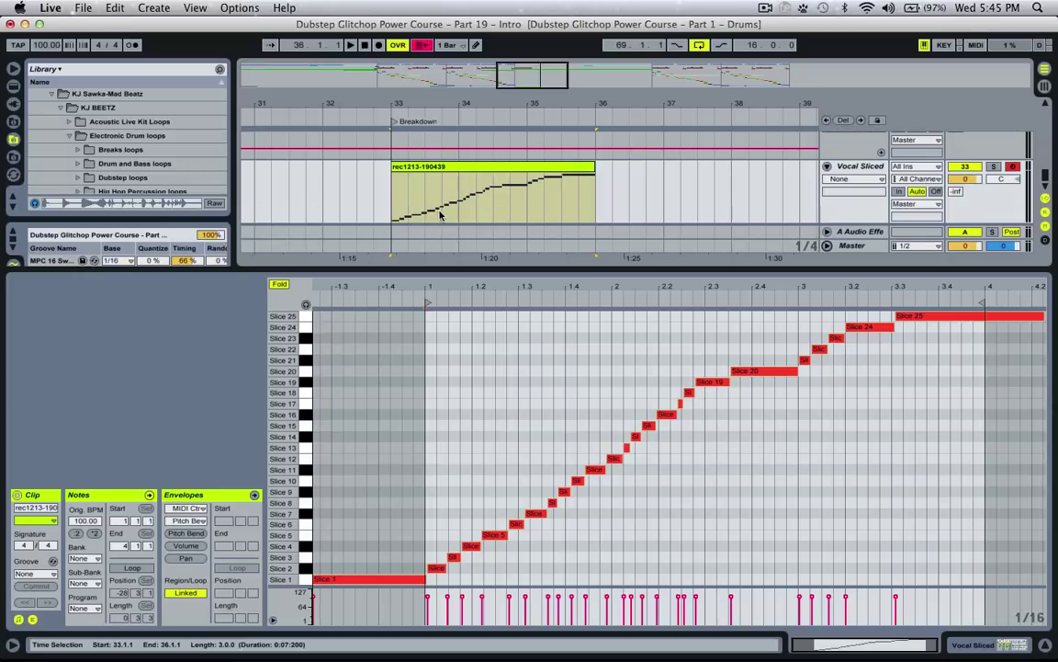
Play the sliced vocal clip from bar 33, bring up the Vocal Sliced track's drum rack and stop playback.
left_click(397, 208)
key("space")
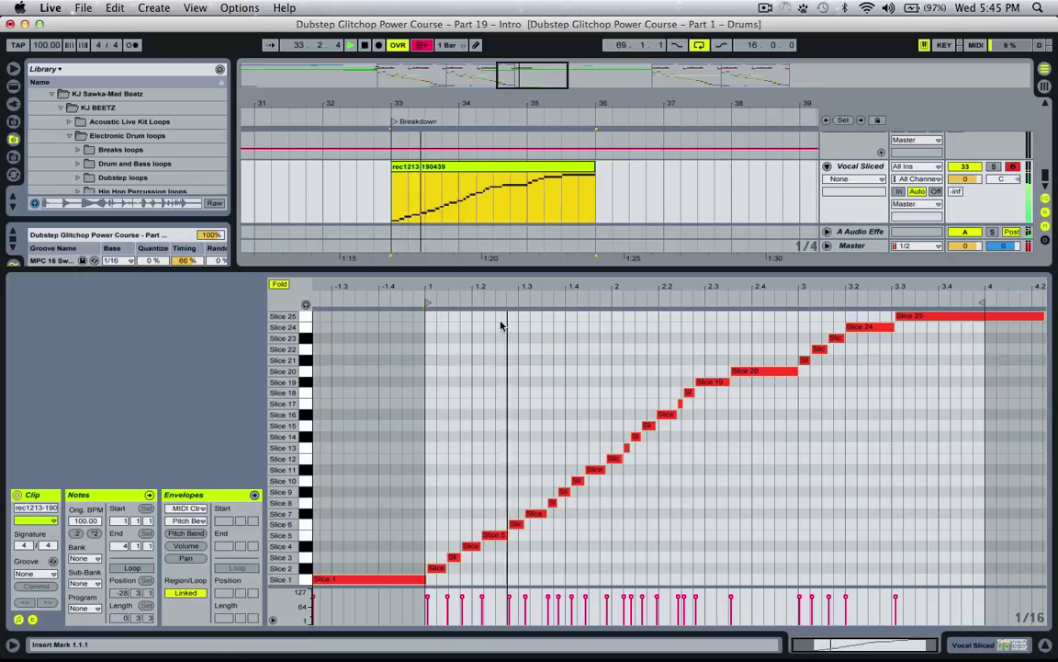
double_click(853, 168)
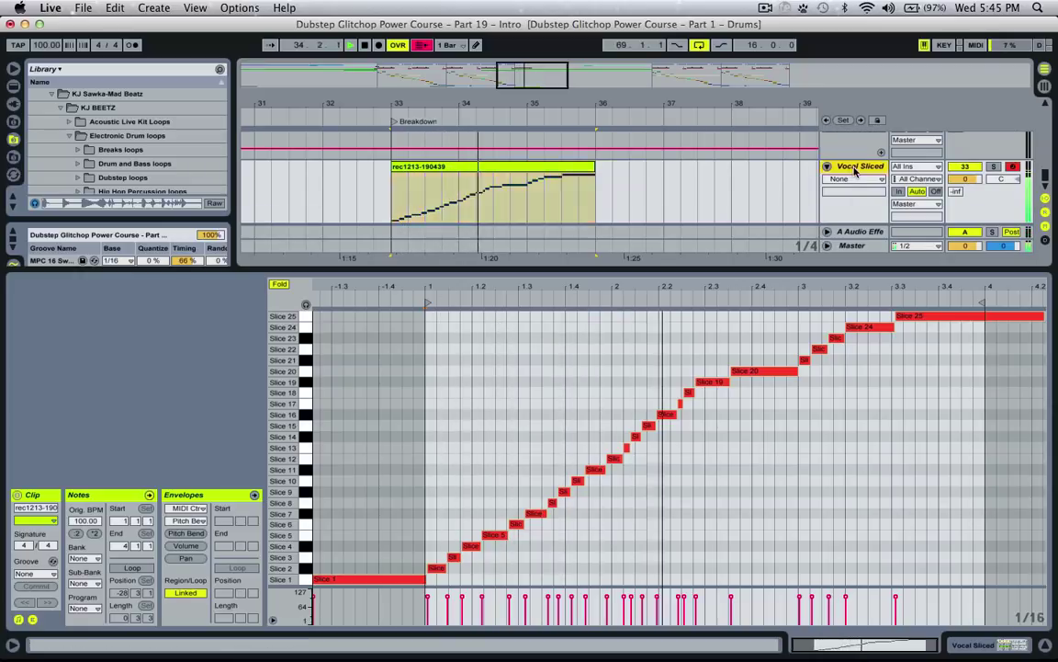
key("space")
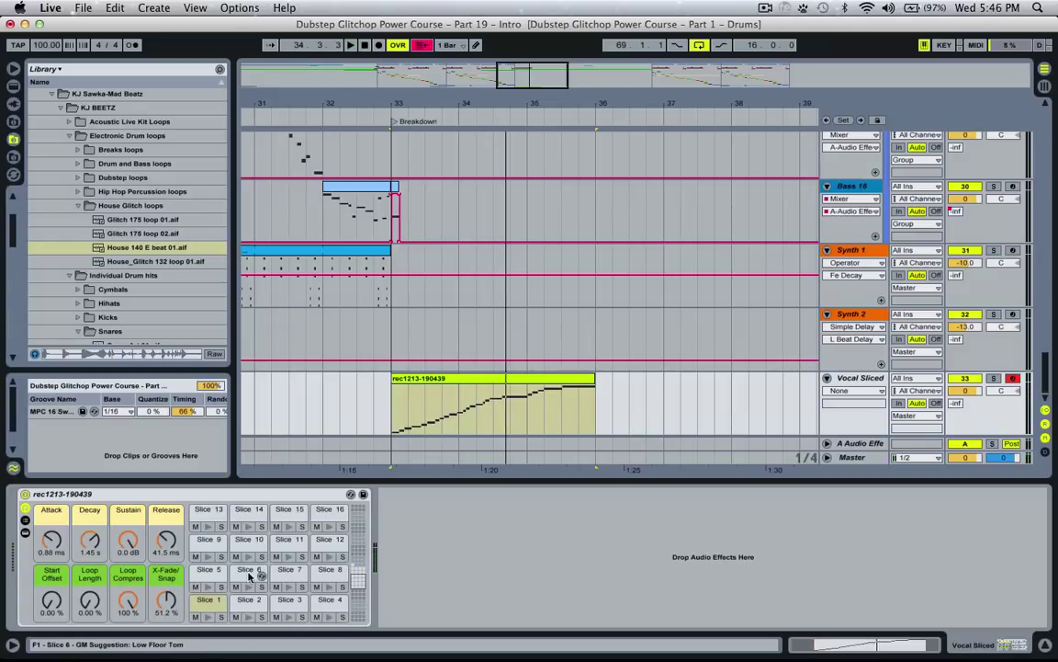
Try different Decay and Sustain amounts on the vocal drum rack during playback, settling on Decay 166 ms and Sustain 0.0 dB.
key("space")
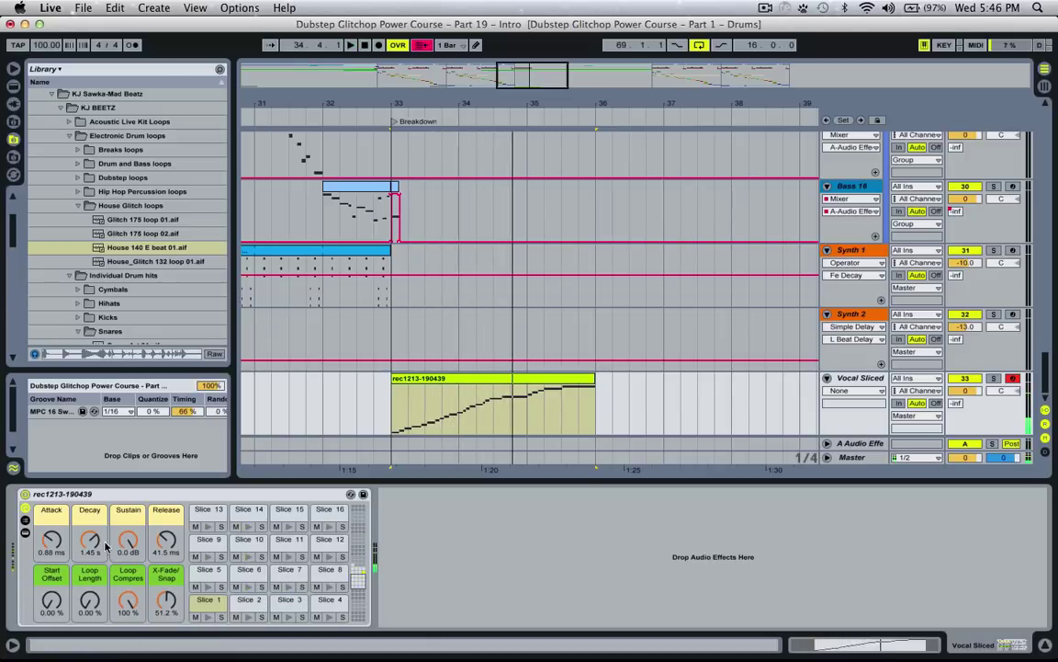
left_click_drag(90, 538, 90, 576)
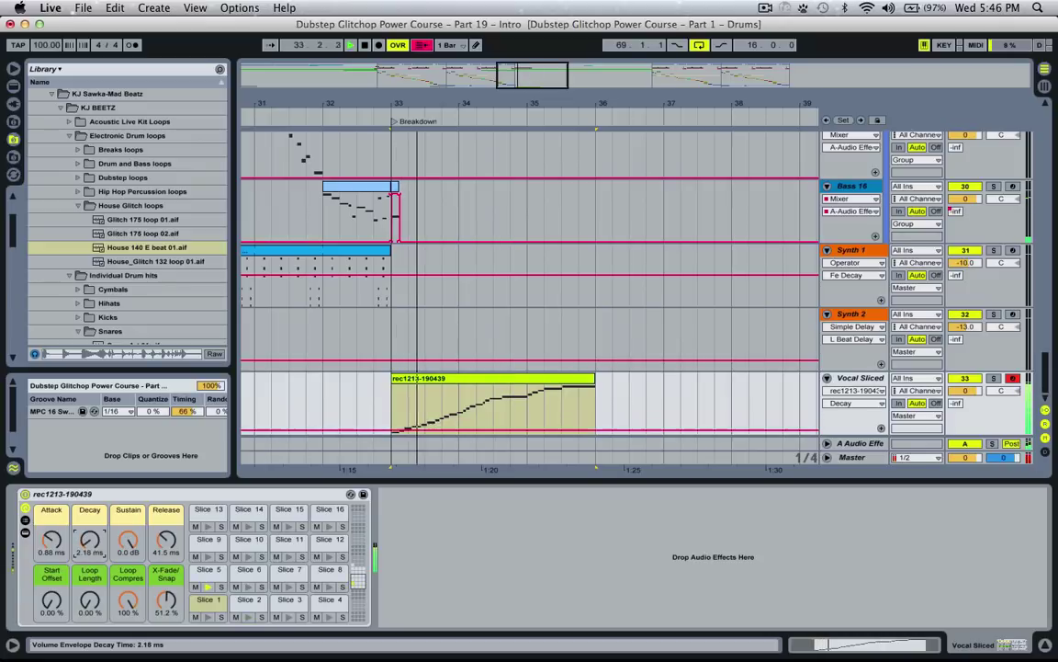
left_click_drag(128, 539, 92, 526)
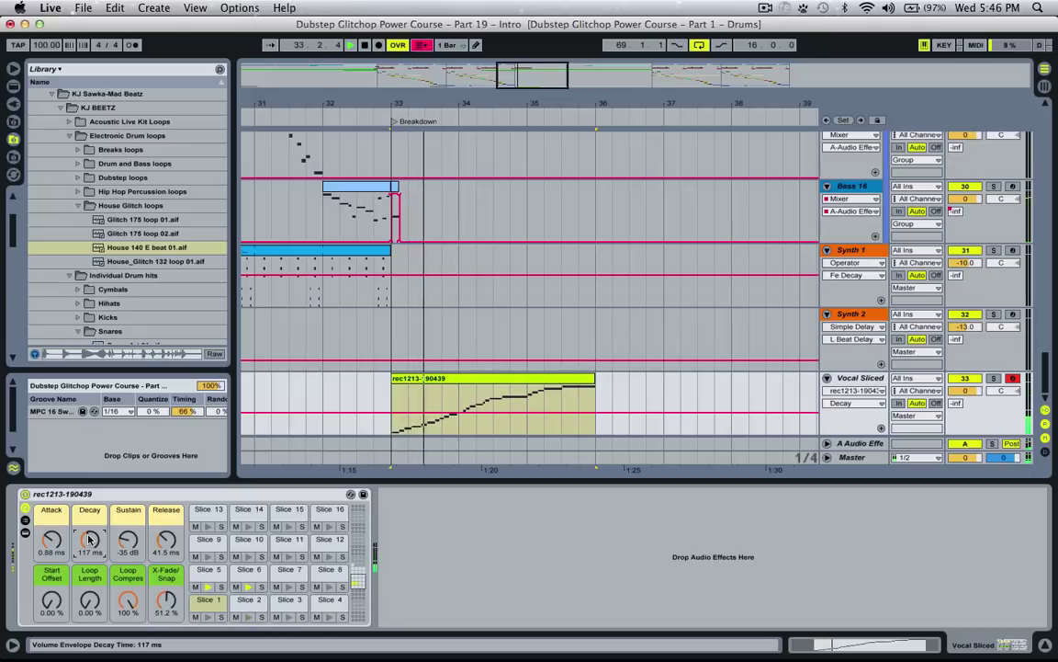
key("space")
left_click_drag(127, 543, 92, 533)
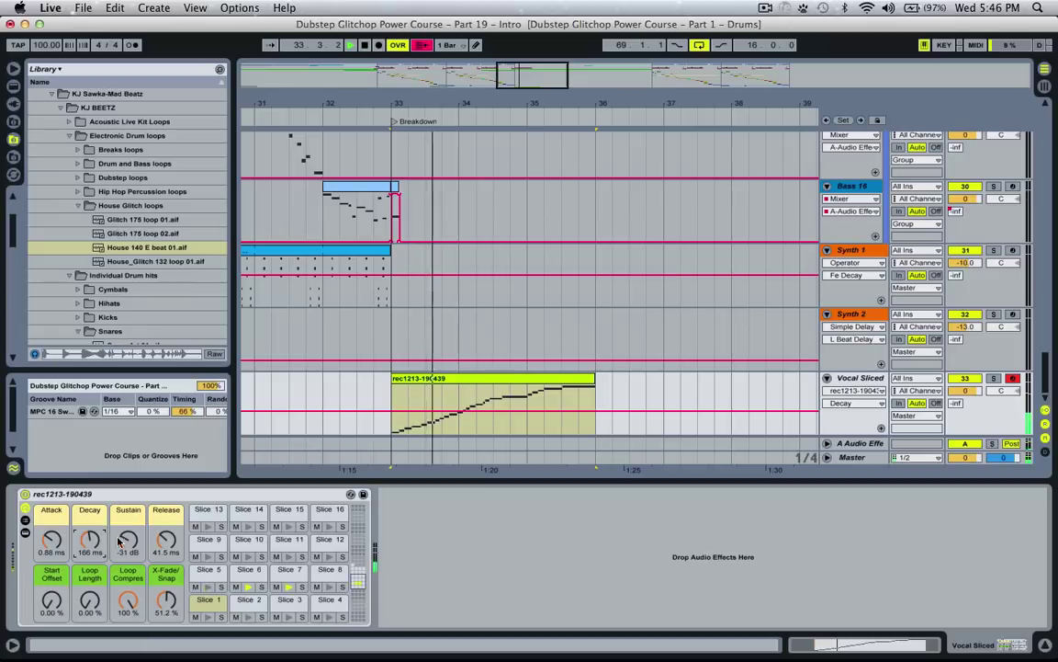
left_click_drag(128, 542, 128, 513)
key("space")
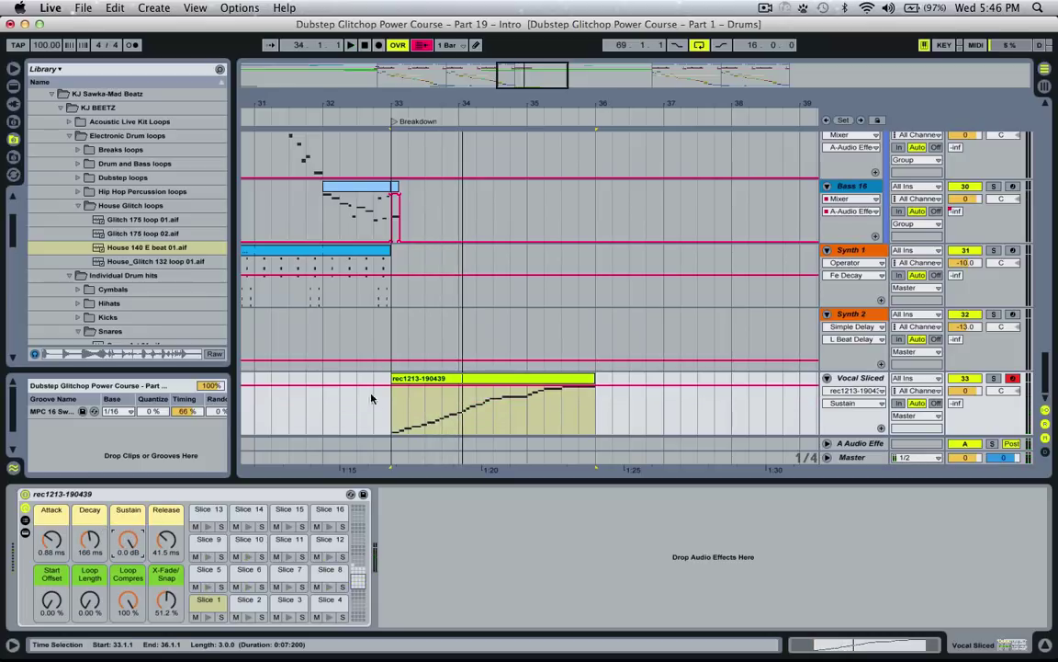
Delete the generated slice clip on Vocal Sliced and insert an empty one-bar MIDI clip at bar 33.
double_click(453, 379)
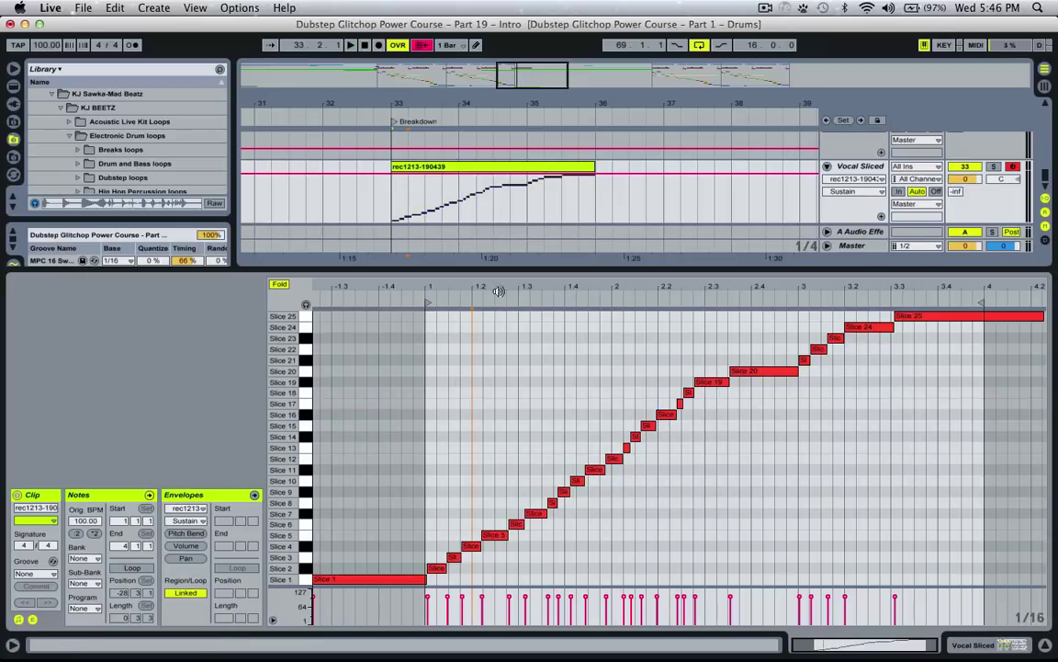
left_click(483, 186)
left_click_drag(396, 215, 440, 200)
key("space")
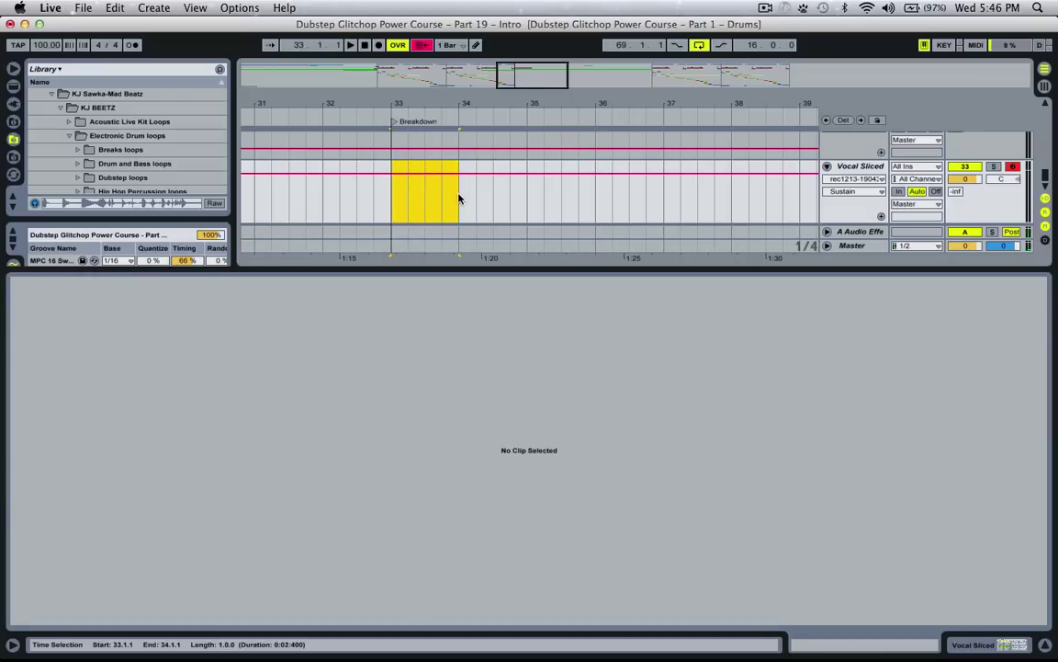
key("ctrl+shift+m")
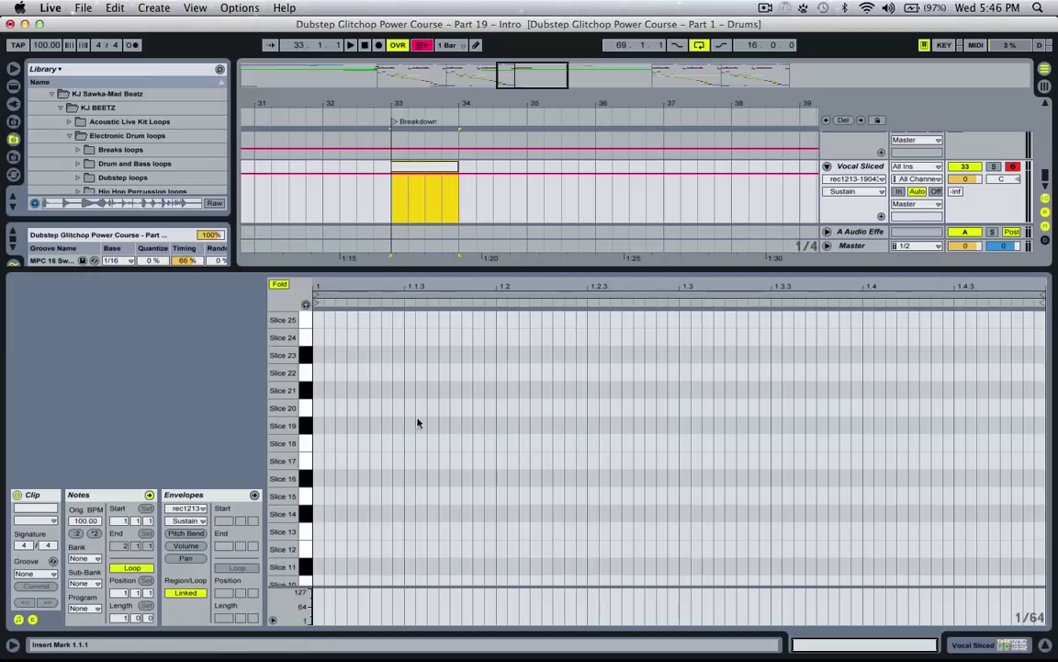
Add a Slice 1 note at the very start of the new one-bar clip.
left_click(385, 514)
double_click(319, 577)
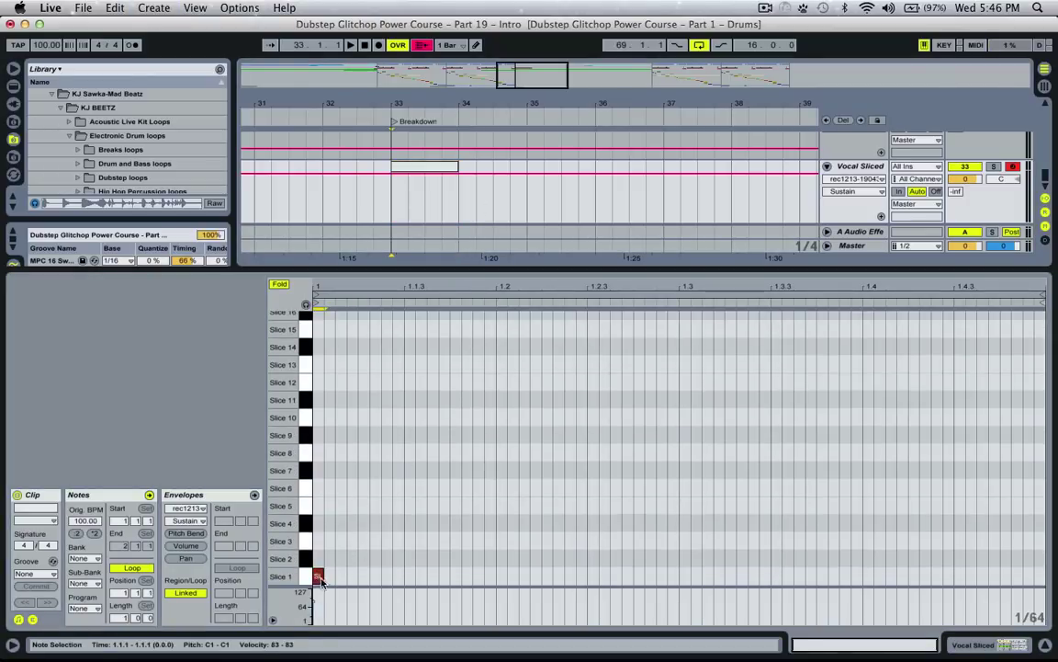
Lengthen the Slice 1 note to fill the whole one-bar clip and play it back.
left_click_drag(321, 576, 1041, 570)
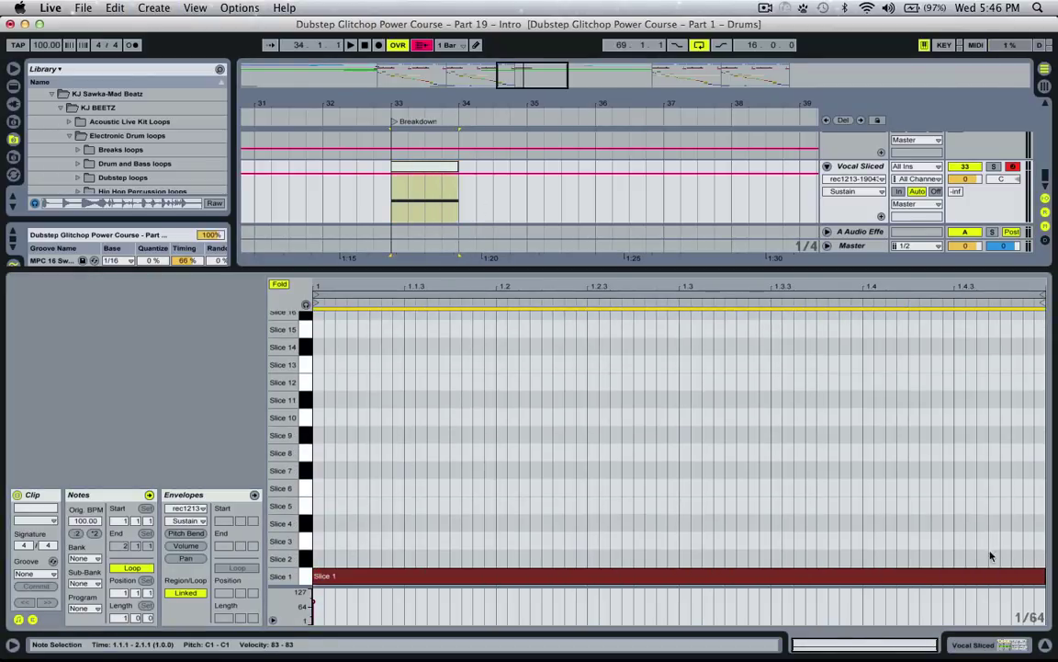
key("space")
left_click_drag(615, 267, 610, 449)
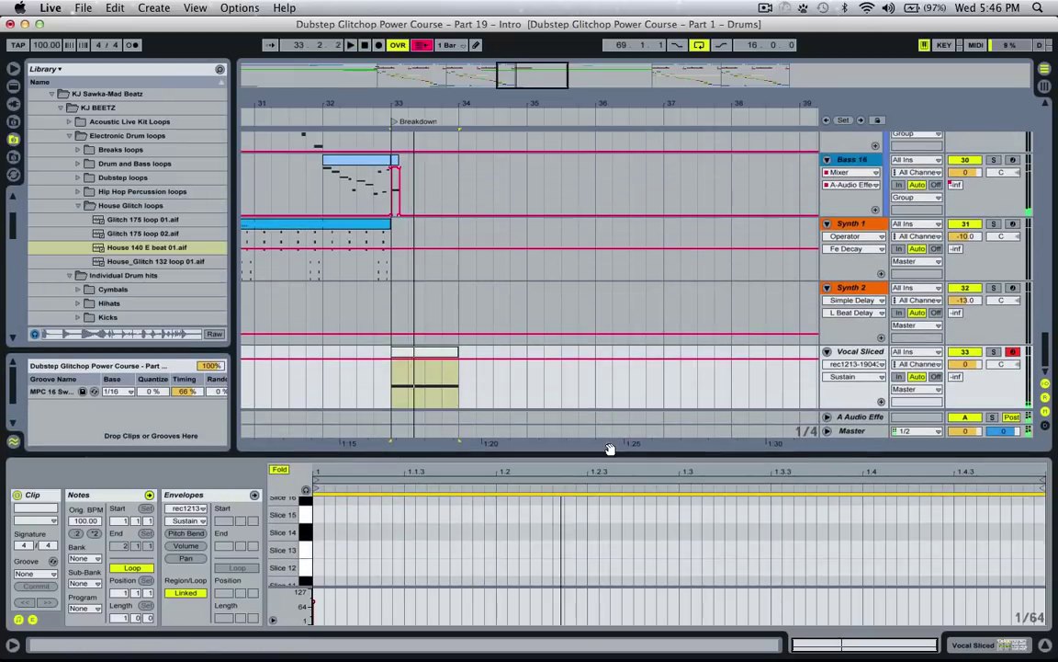
Show the Vocal Sliced track's device chain and browse the Live Devices library to the MIDI Effects.
left_click(875, 352)
left_click(861, 380)
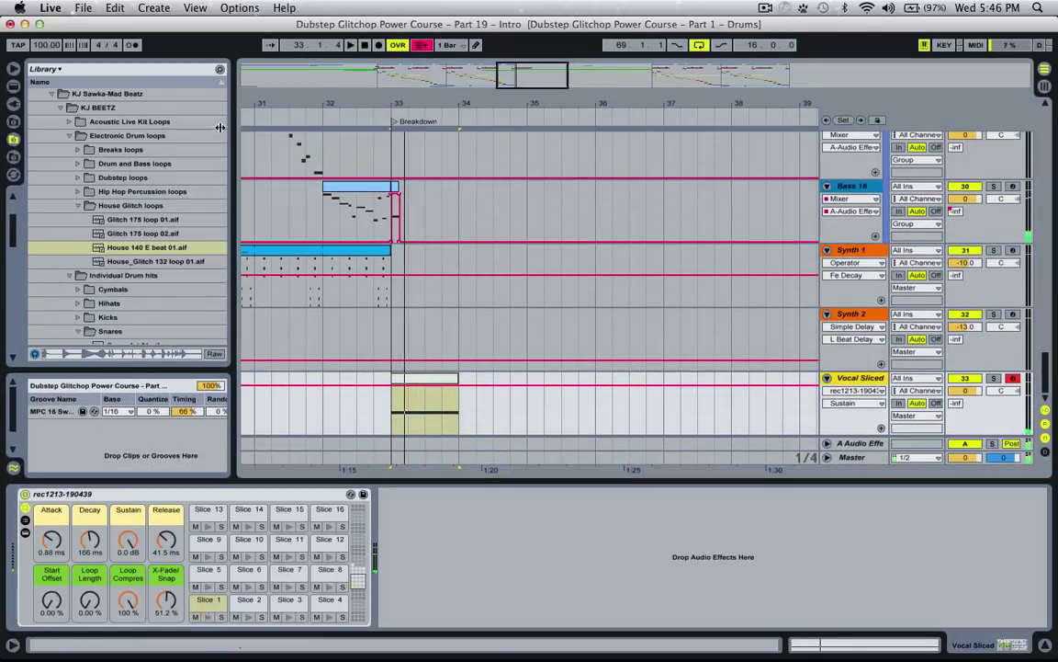
left_click(13, 105)
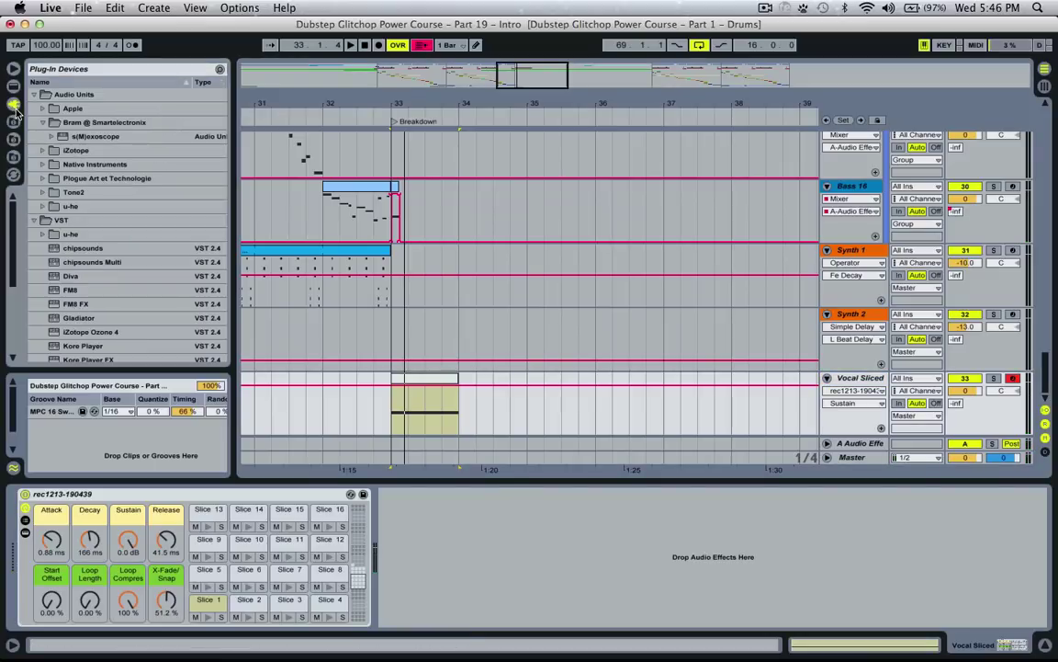
left_click(13, 87)
scroll(142, 184, "up", 8)
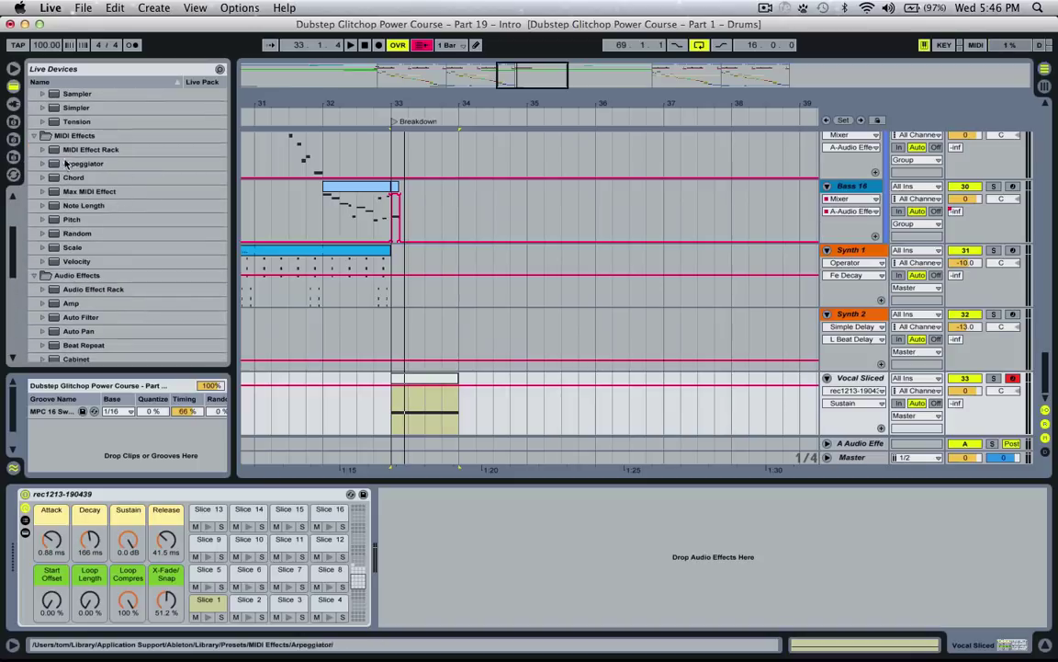
left_click(76, 170)
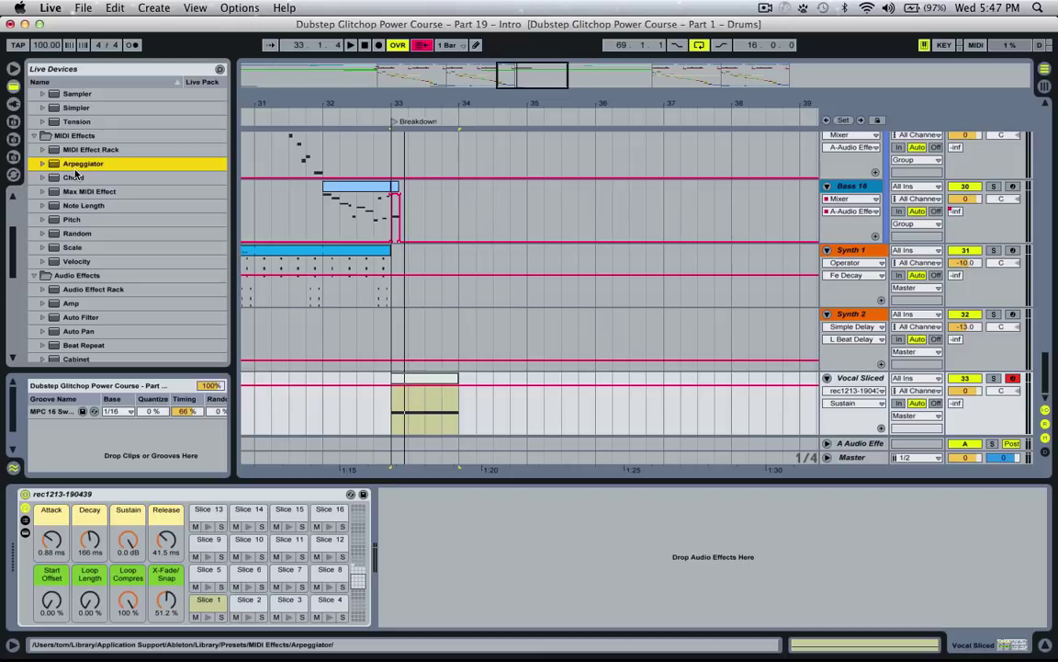
left_click(71, 220)
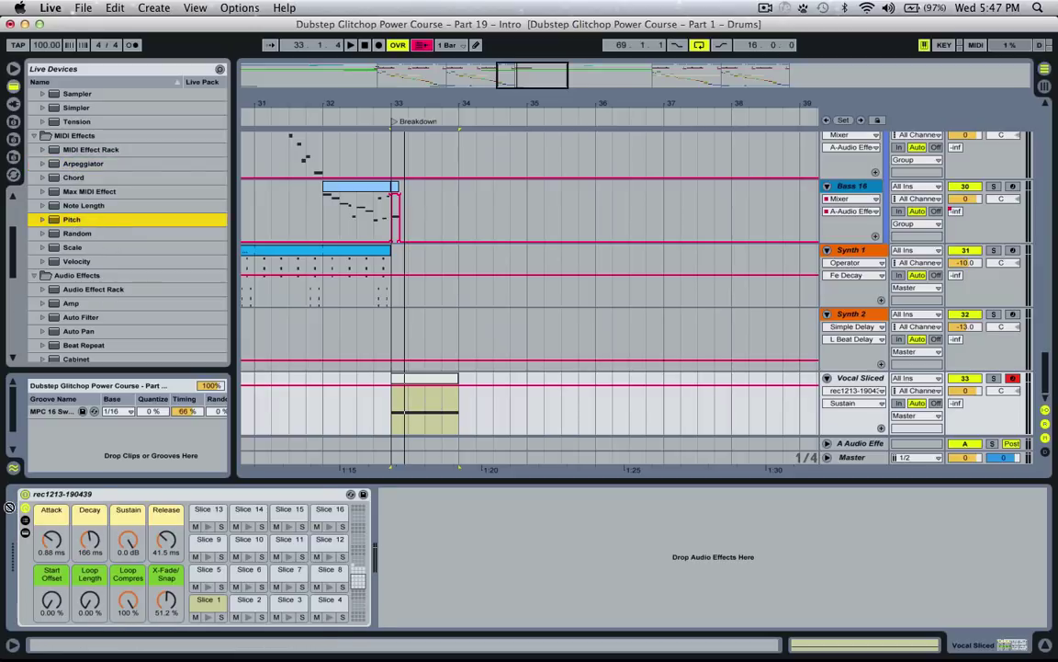
left_click_drag(72, 220, 27, 580)
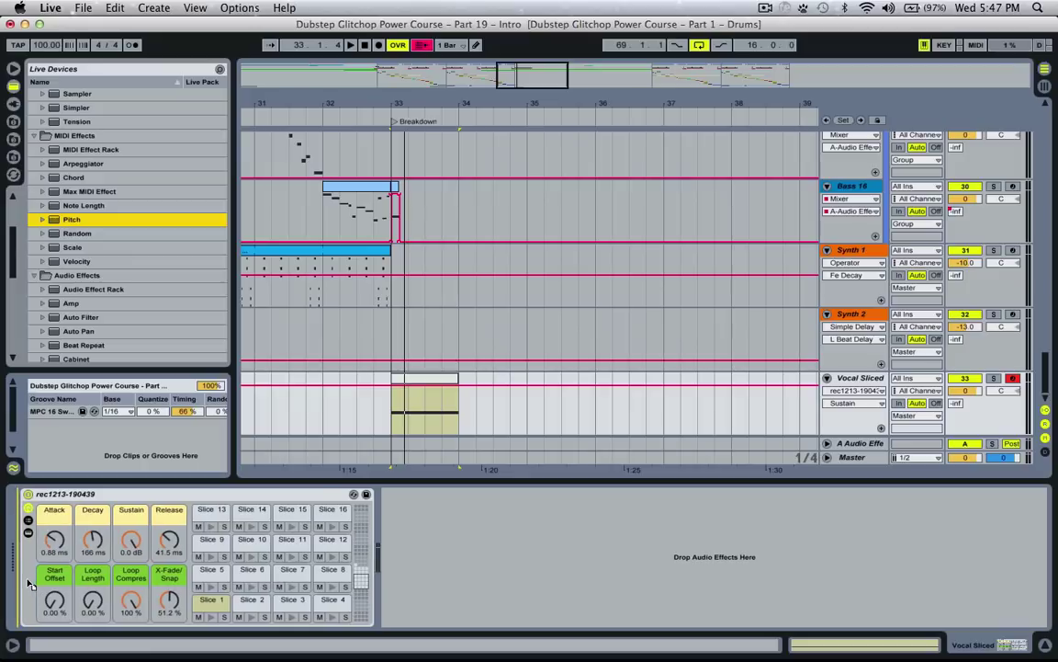
left_click_drag(246, 526, 247, 526)
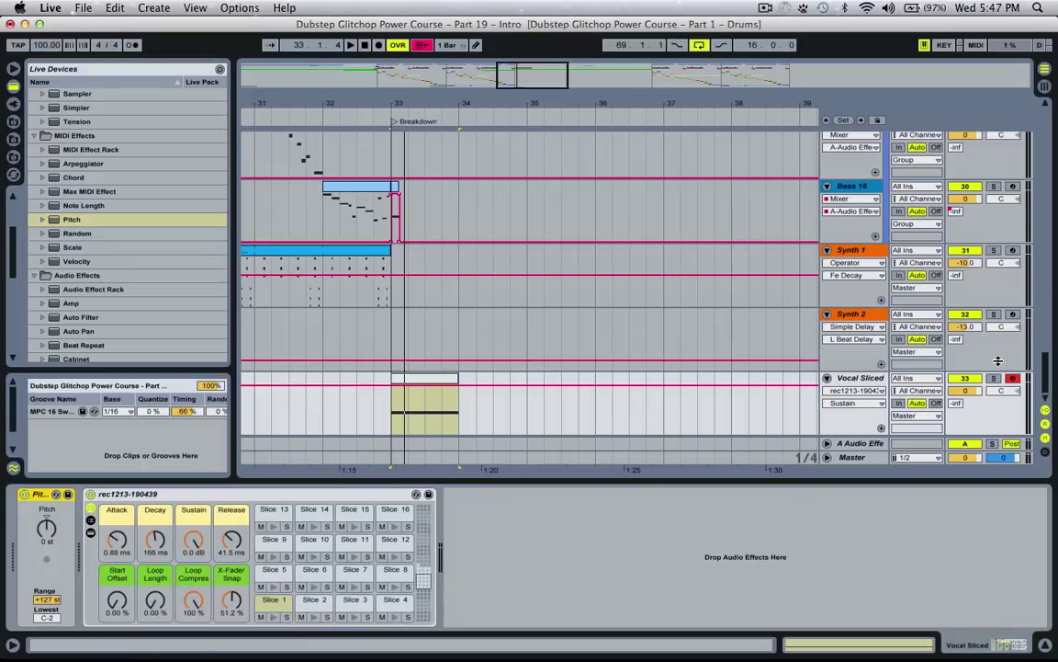
Audition the vocal slices by playing notes in several different keyboard octaves.
key("z")
key("a")
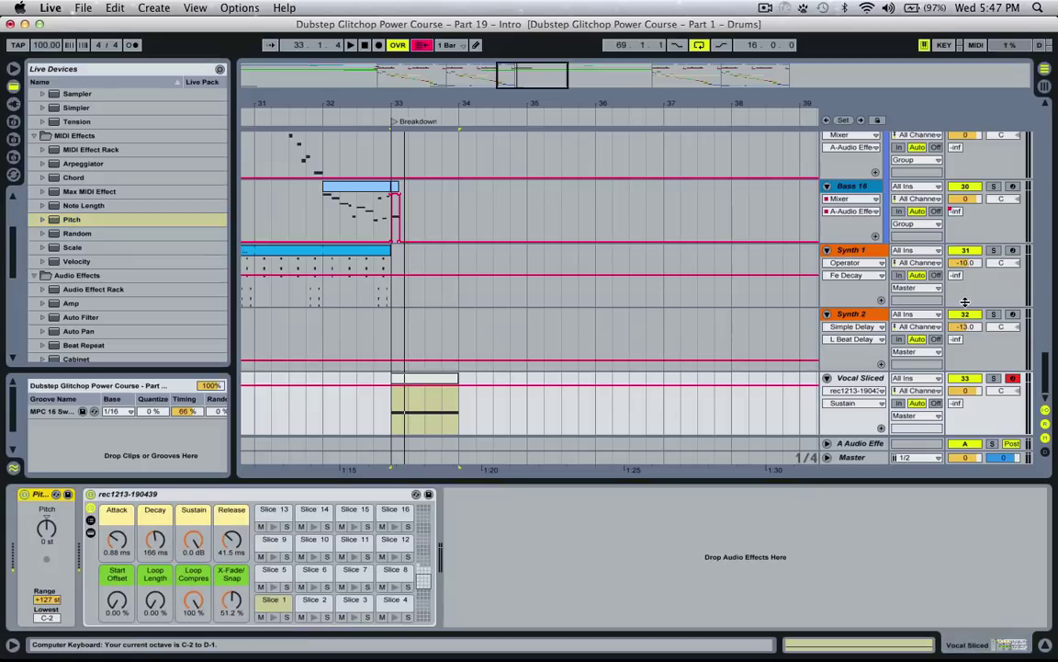
key("x")
key("x")
key("t")
key("g")
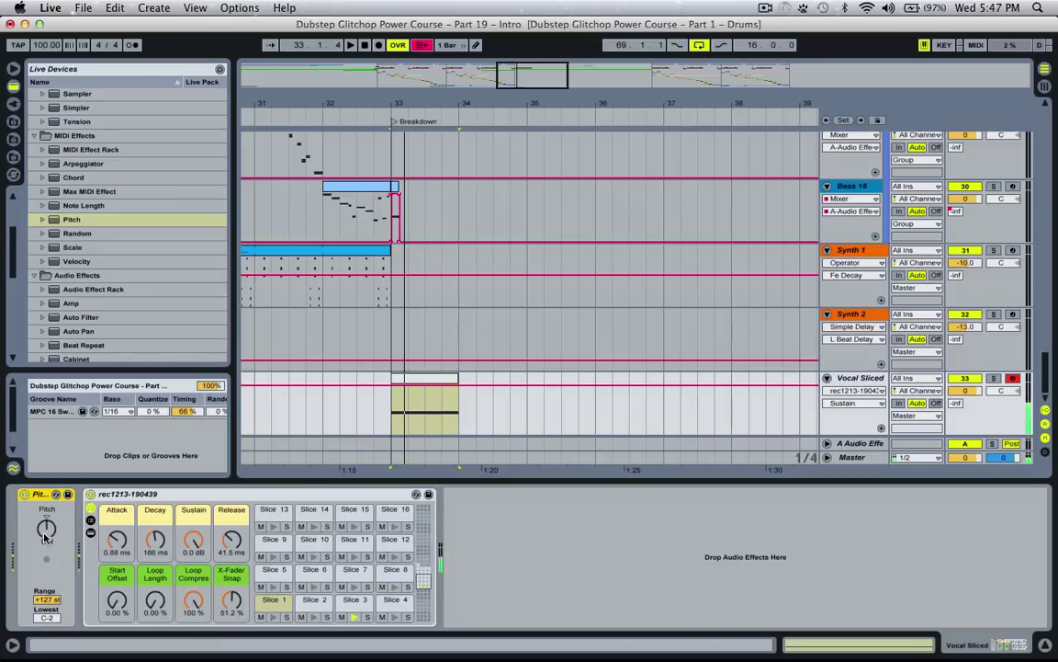
key("z")
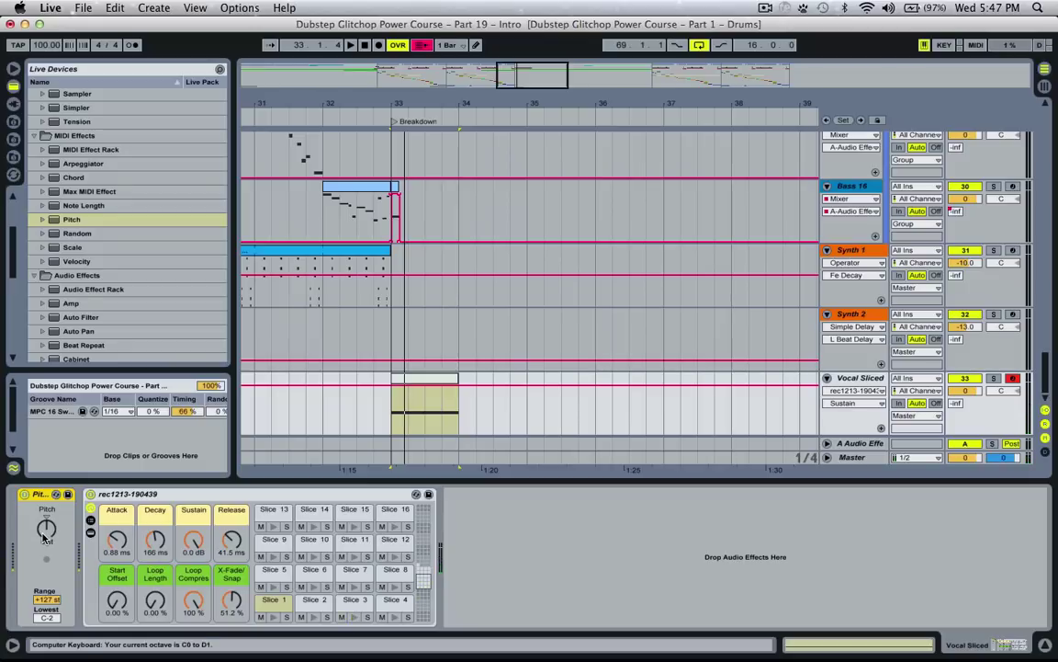
key("a")
Try transposing the slices with the Pitch effect at +12 st and +10 st, and delete the effect.
left_click_drag(45, 538, 43, 520)
key("a")
key("a")
key("a")
key("a")
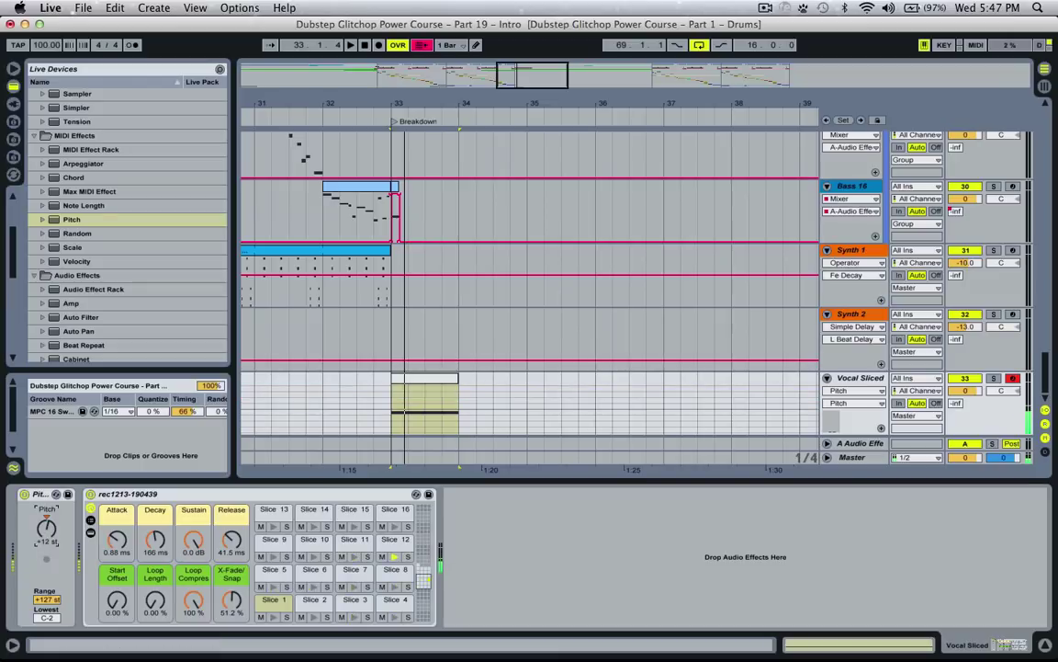
left_click_drag(46, 527, 40, 530)
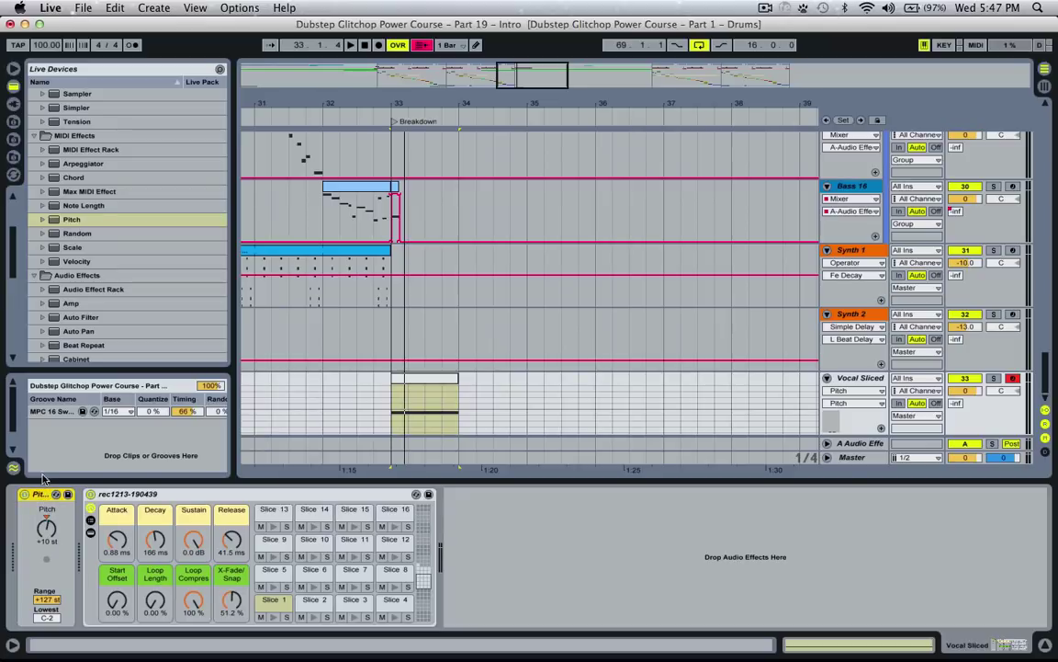
key("Delete")
Insert the Arpeggiator ahead of the drum rack and check the clip's sustained Slice 1 note.
left_click(75, 151)
left_click_drag(75, 164, 31, 519)
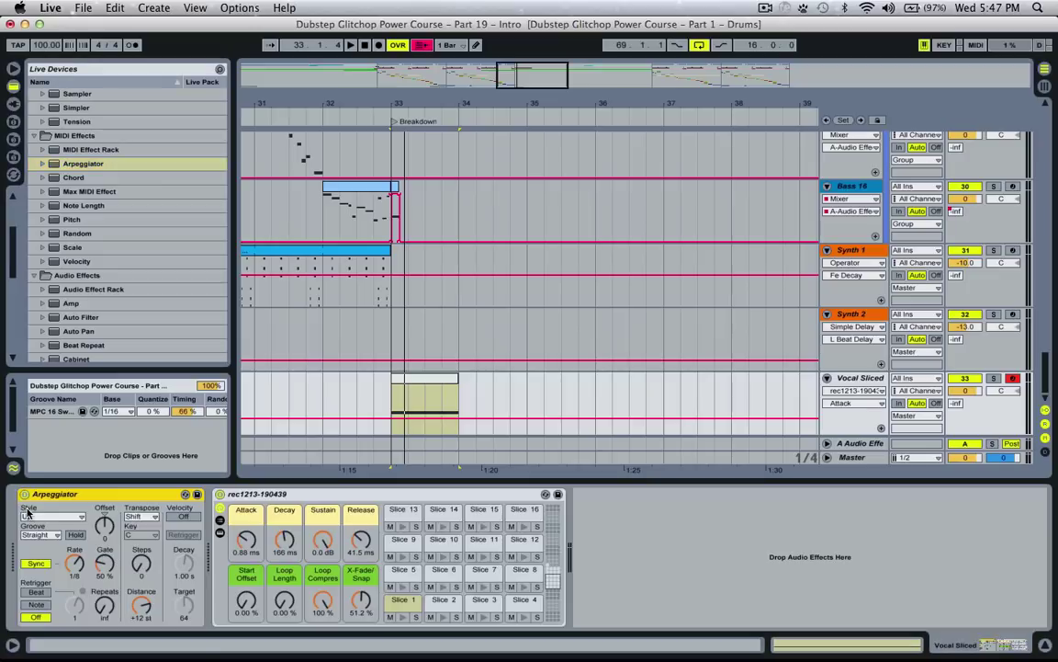
double_click(439, 386)
scroll(437, 528, "down", 5)
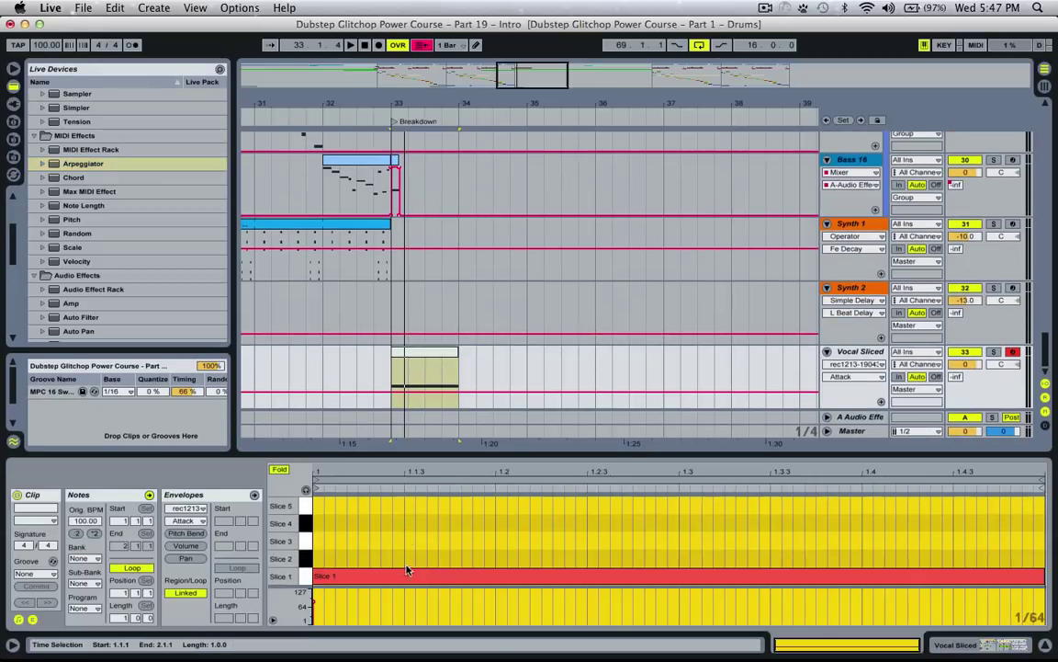
double_click(862, 351)
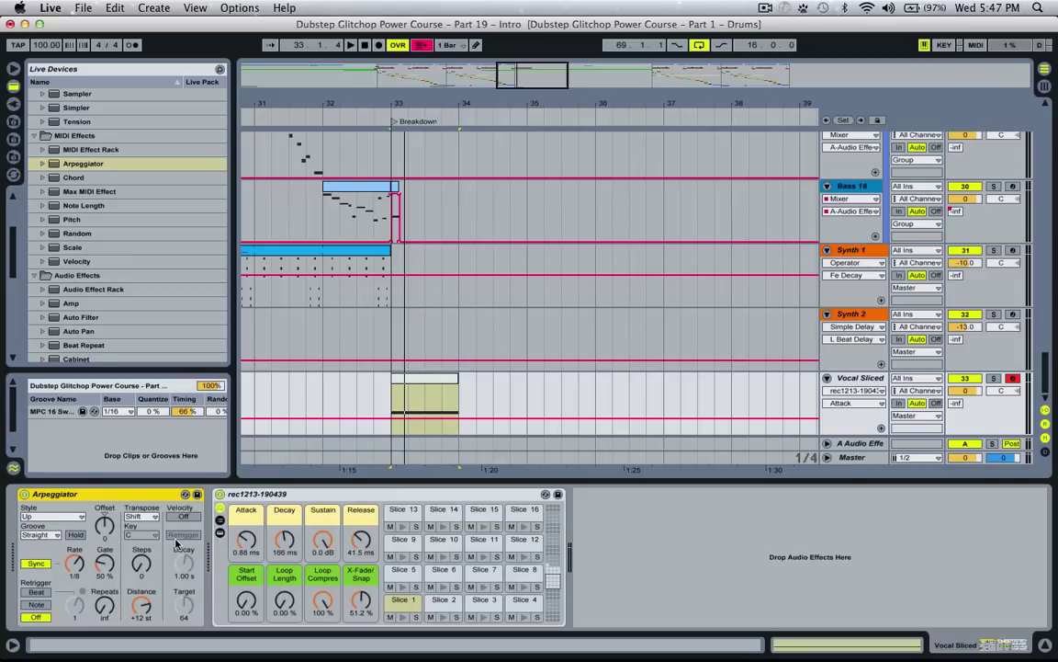
Examine the Arpeggiator's Rate and Gate and play the arpeggiated clip at bar 33.
left_click(75, 575)
left_click(104, 568)
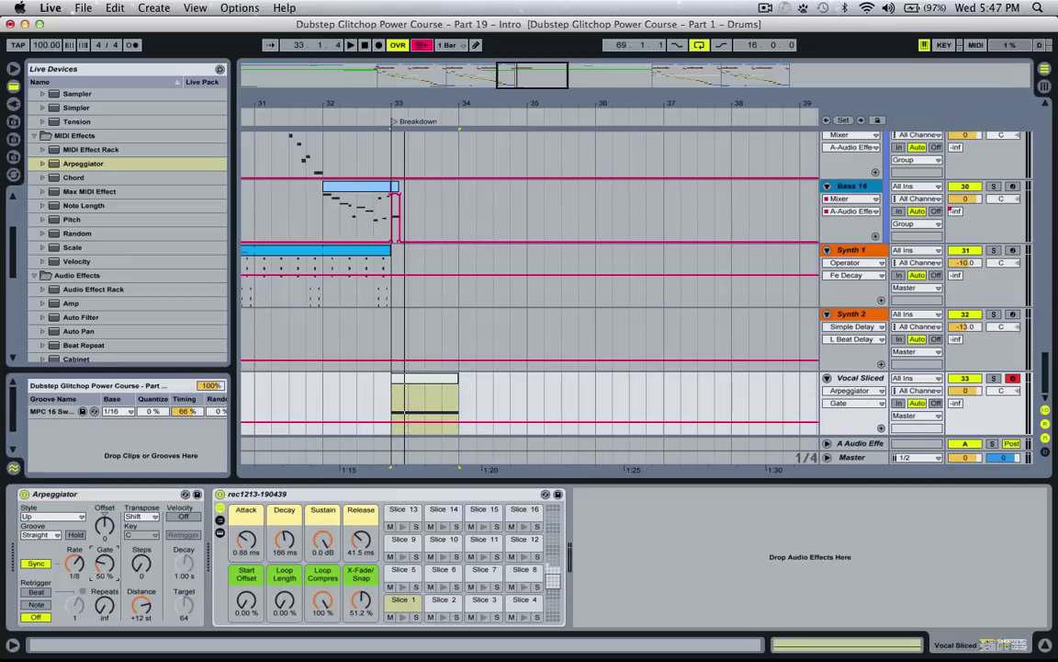
left_click(393, 402)
key("space")
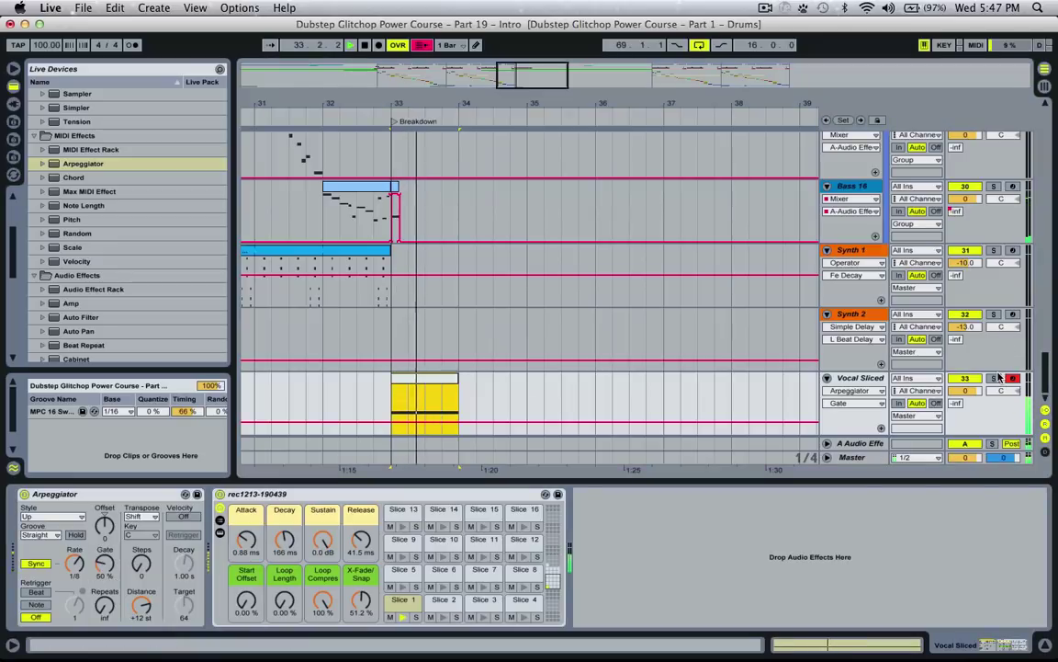
Compare the Off and Auto monitoring modes on the Vocal Sliced track while starting and stopping playback.
left_click(936, 404)
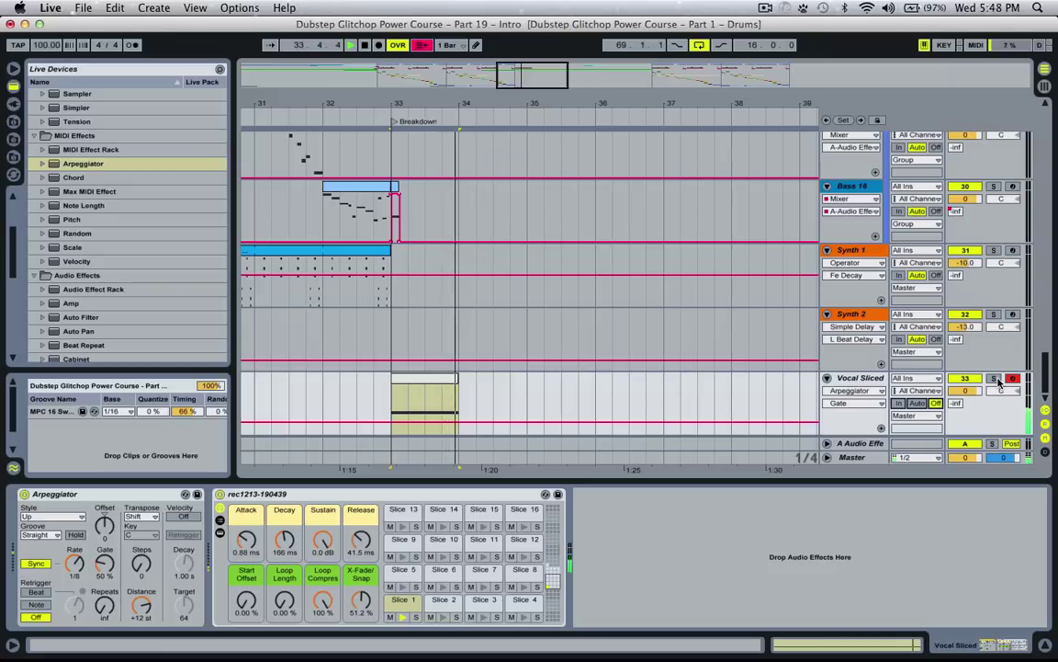
key("space")
key("space")
key("space")
key("space")
key("space")
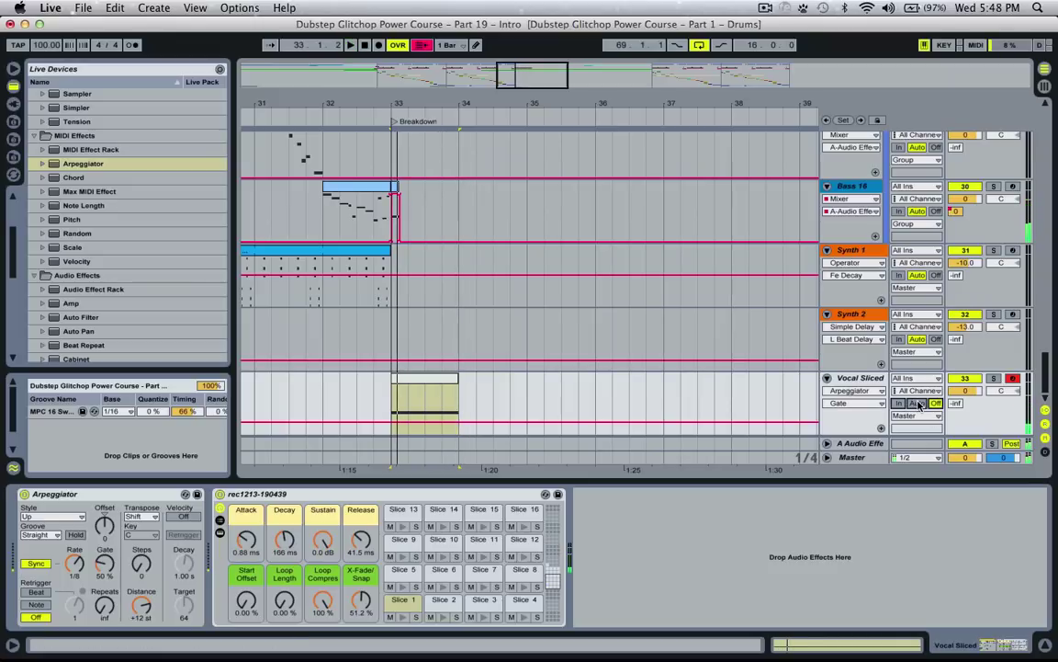
left_click(918, 403)
left_click(938, 404)
left_click(915, 405)
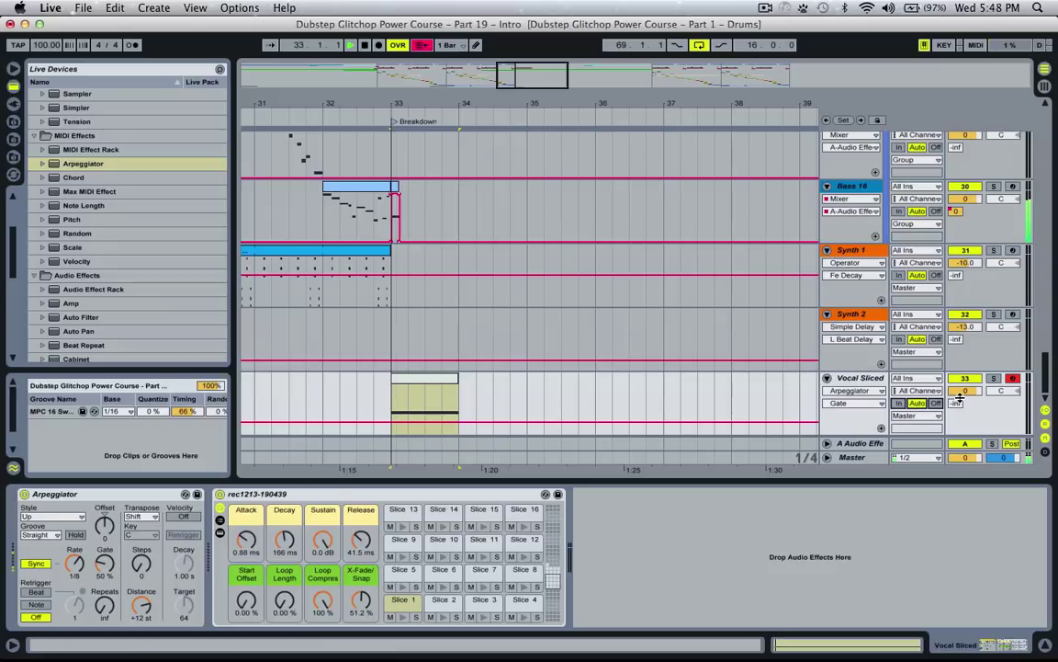
key("space")
key("space")
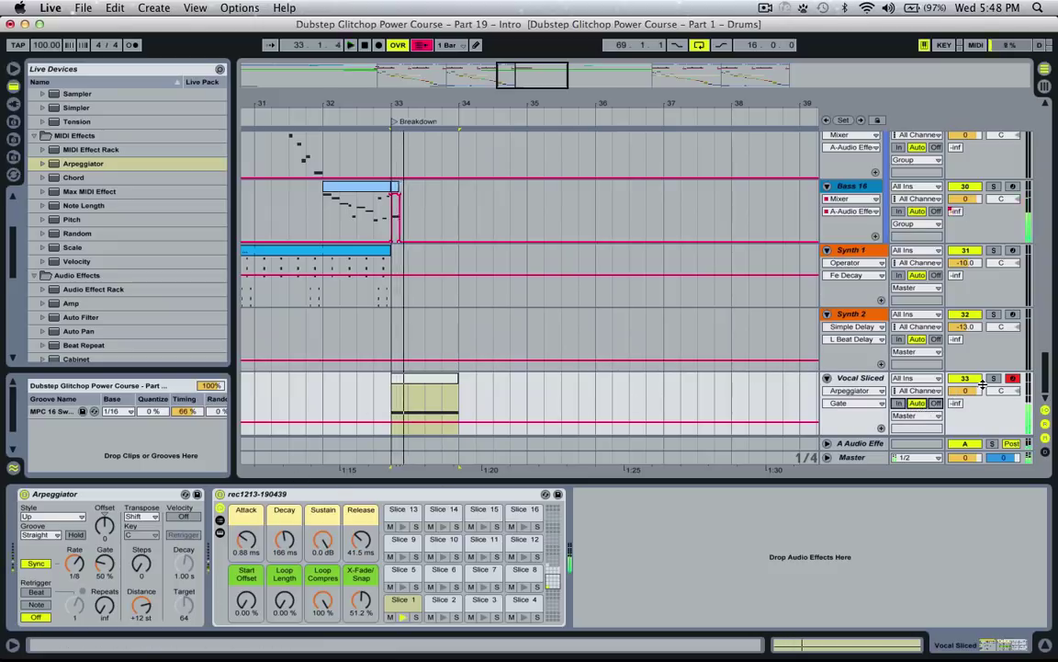
key("space")
Solo the Vocal Sliced track, set its monitoring to Off, and play the arpeggiated clip.
left_click(993, 379)
key("space")
key("space")
left_click(935, 404)
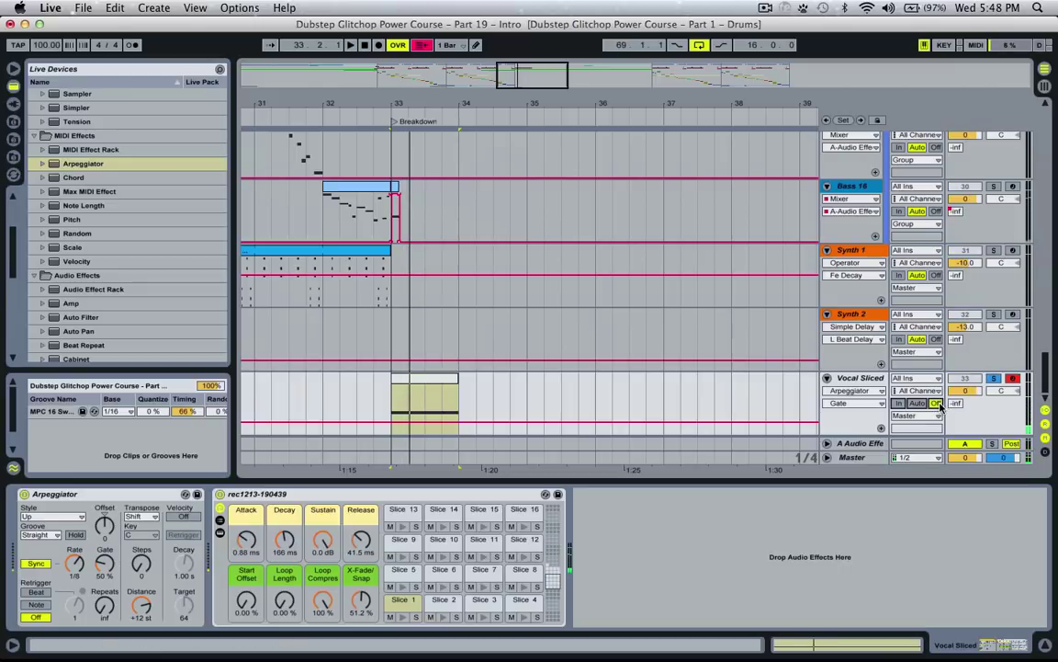
key("space")
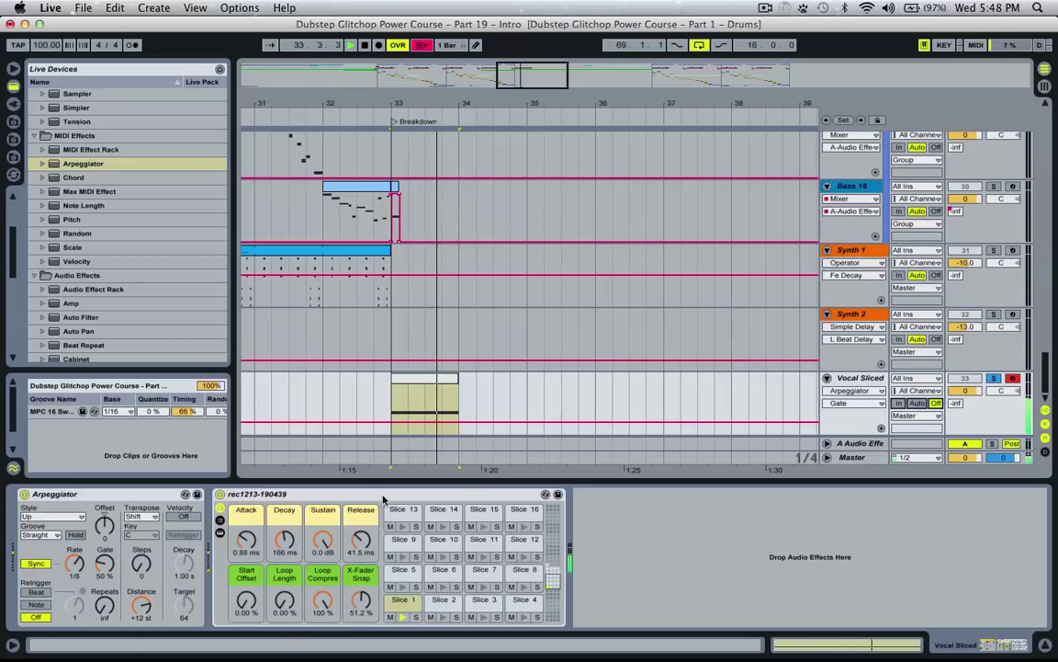
key("space")
Set the Arpeggiator's rate to 1/16 and shorten its gate to 37% while auditioning the clip.
left_click(75, 564)
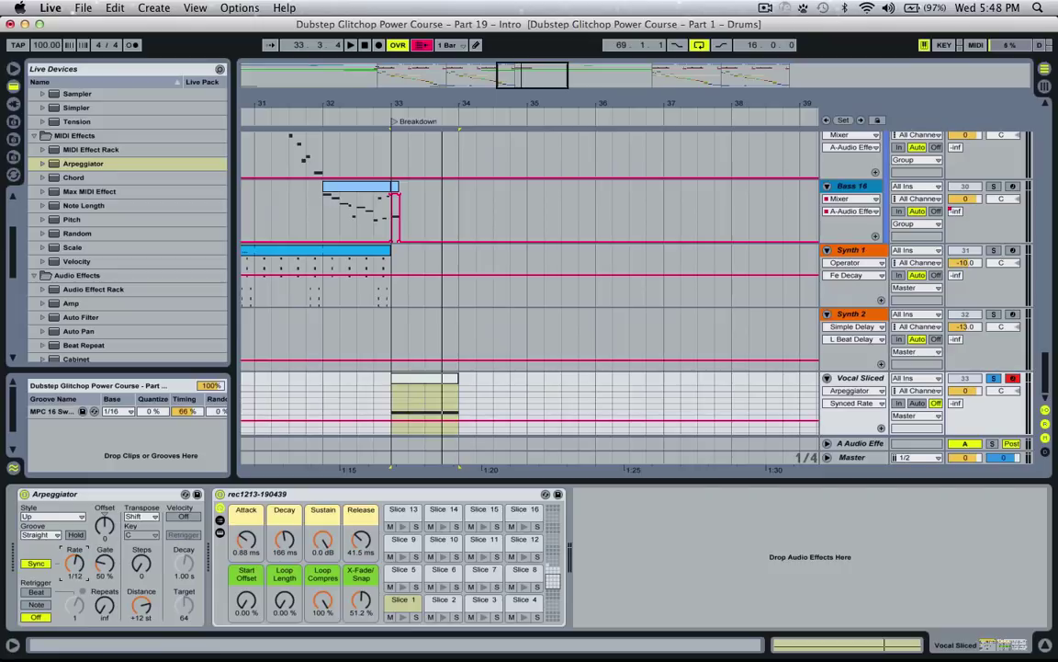
key("space")
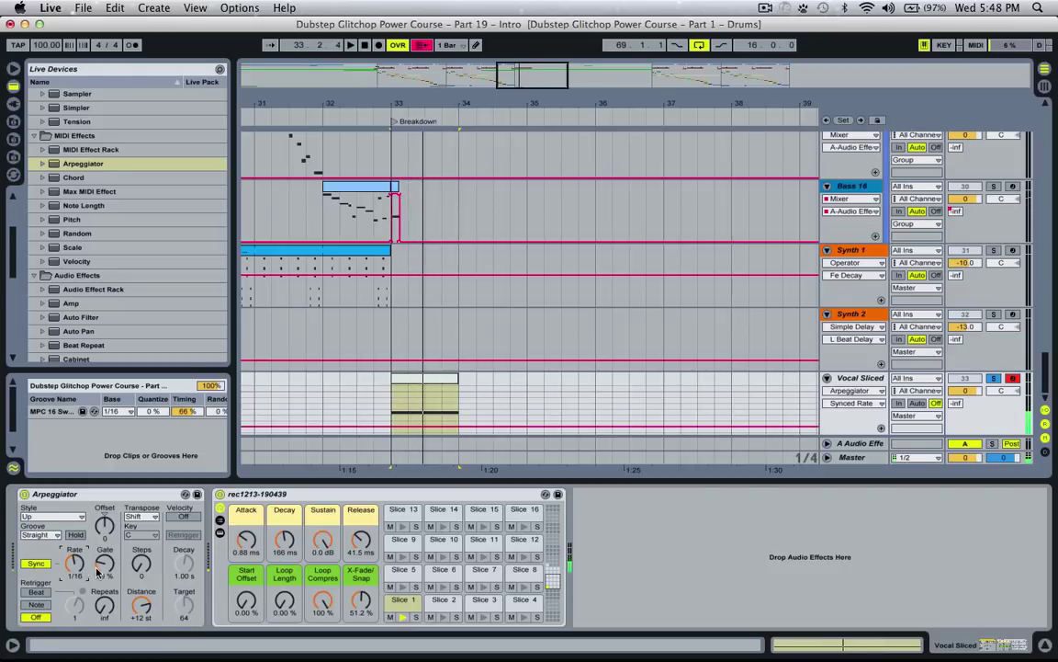
mouse_move(105, 564)
left_mouse_down()
mouse_move(104, 606)
mouse_move(105, 576)
left_mouse_up()
key("space")
key("space")
Set the Arpeggiator's groove to Swing 16 and its gate to 15% while playing the clip.
left_click(48, 535)
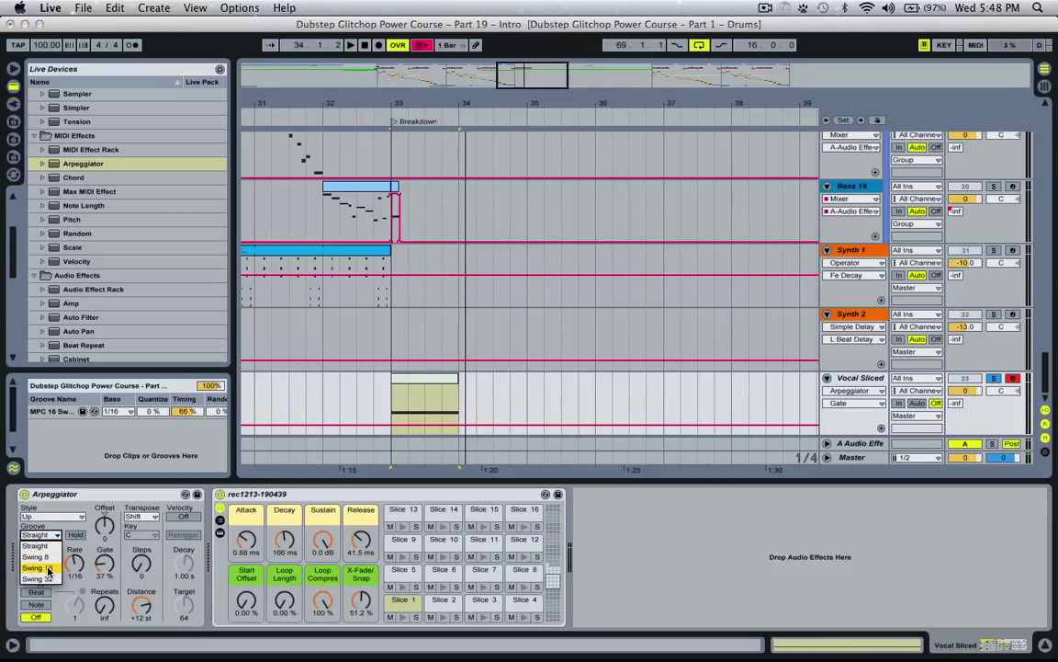
left_click(49, 571)
key("space")
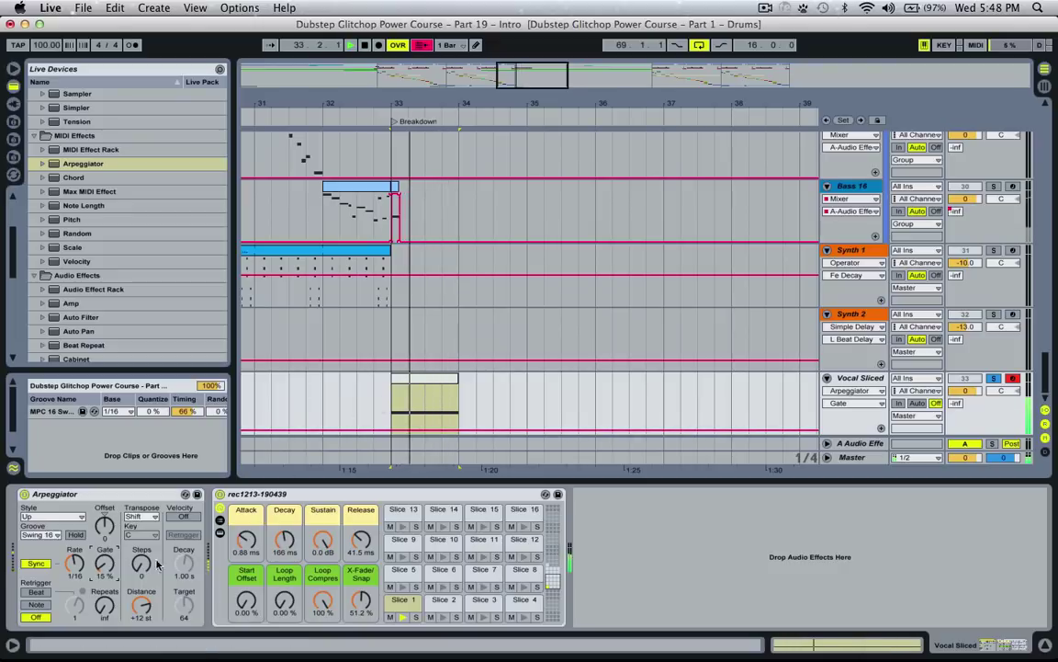
left_click(414, 417)
key("space")
Shorten the Slice 1 note to an eighth note and place successive copies on Slice 3 and Slice 5.
double_click(434, 378)
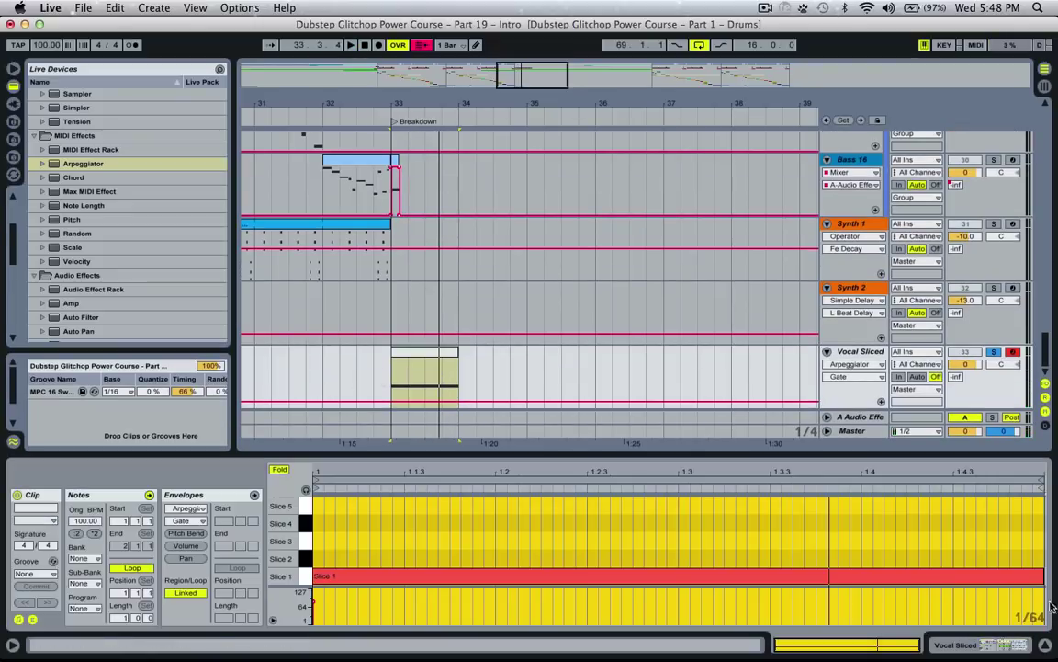
left_click_drag(1042, 580, 425, 541)
key("super+d")
key("super+d")
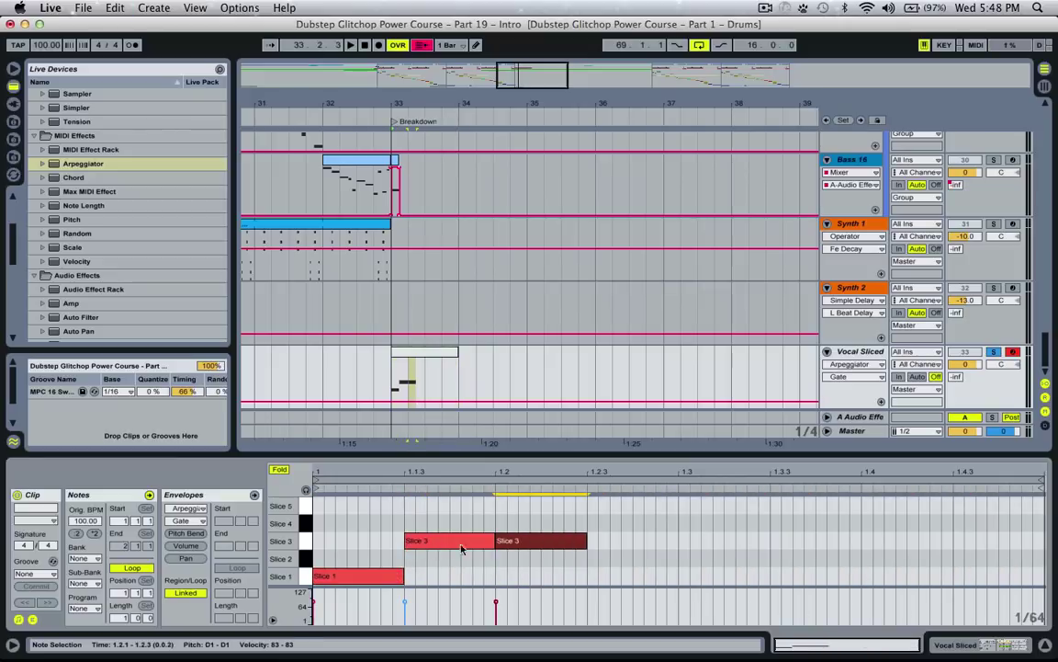
left_click_drag(503, 542, 513, 510)
scroll(513, 510, "up", 2)
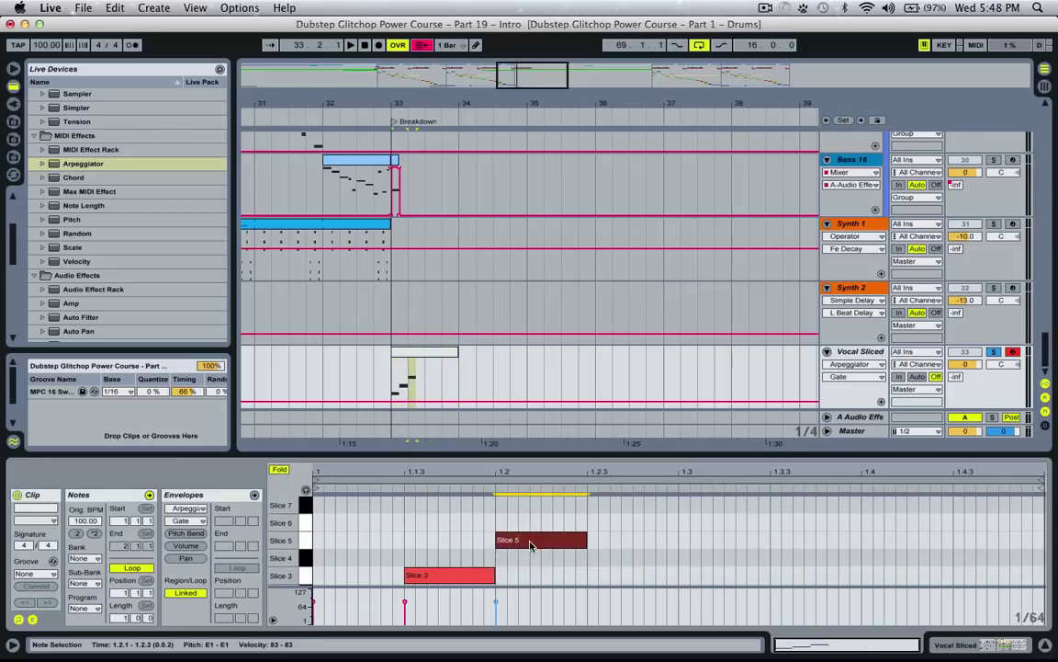
Duplicate the Slice 5 note, raise the copy to G1, and play the ascending pattern.
key("super+d")
left_click_drag(624, 543, 614, 491)
scroll(605, 537, "down", 2)
key("space")
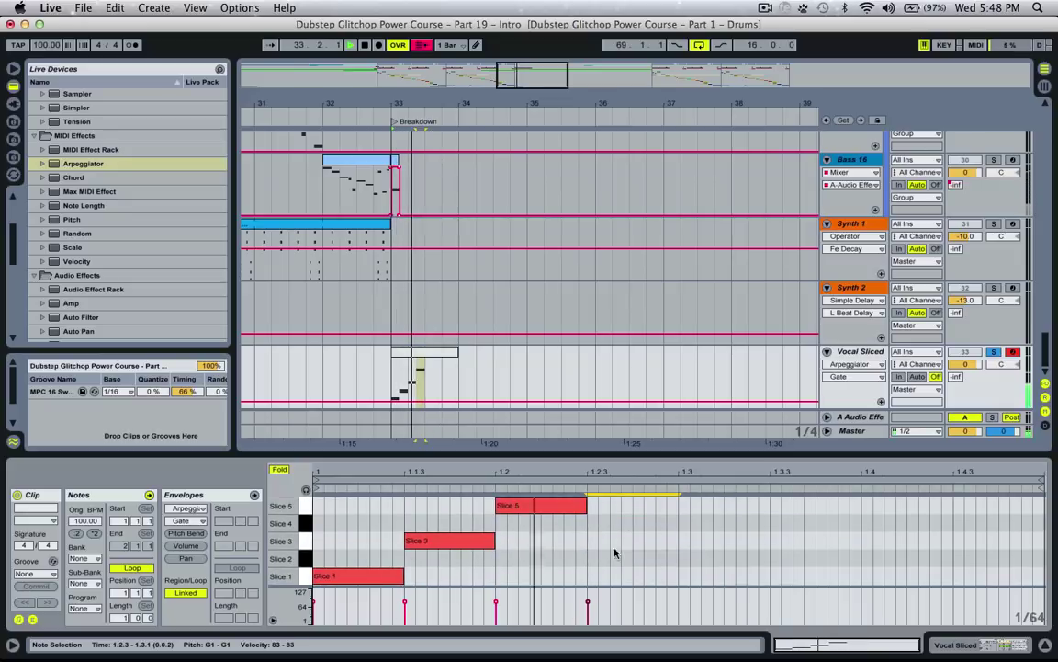
key("space")
Undo the ascending pattern edits back to the full-bar Slice 1 note and show the Vocal Sliced track's devices.
key("super+z")
key("super+z")
key("super+z")
key("super+z")
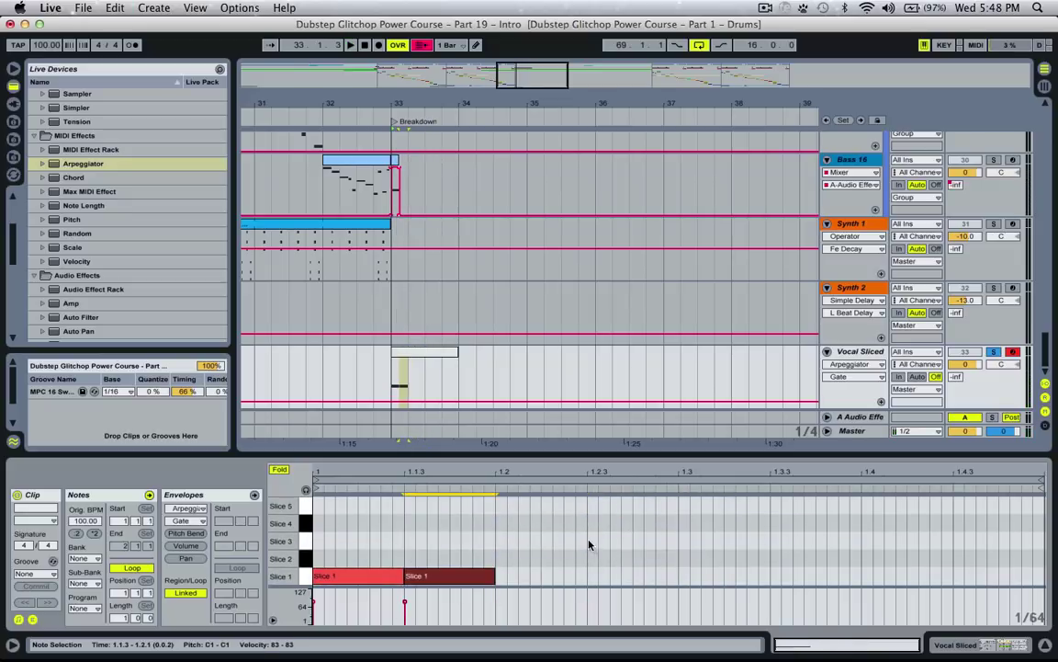
key("super+z")
key("super+z")
double_click(856, 351)
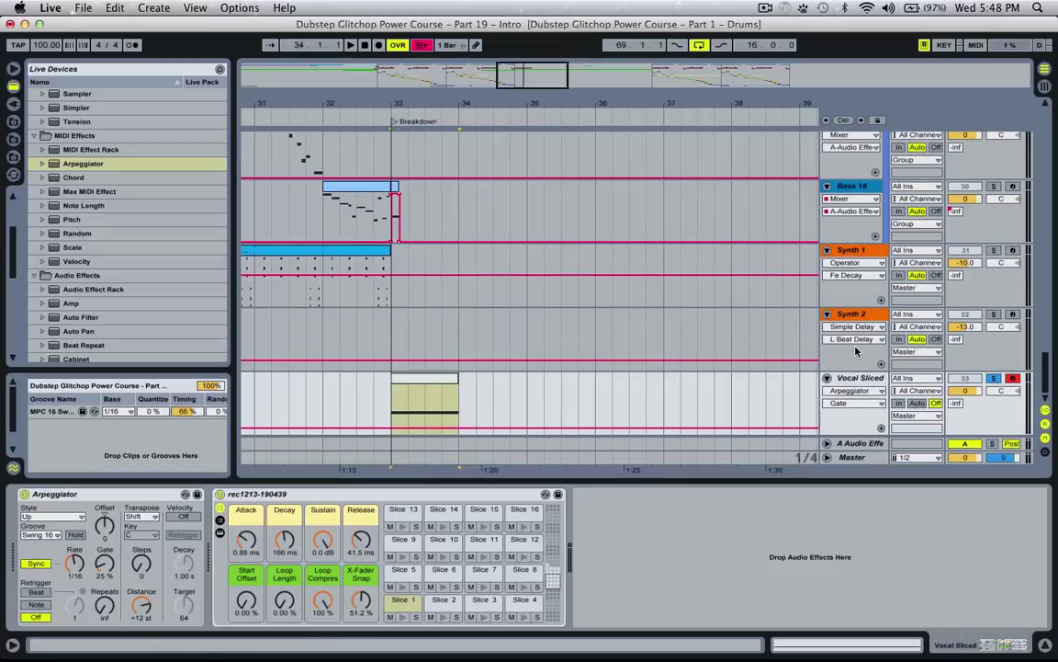
Insert a Random MIDI effect between the Arpeggiator and the sliced-vocal rack, and set the Arpeggiator's gate to 29%.
left_click(66, 237)
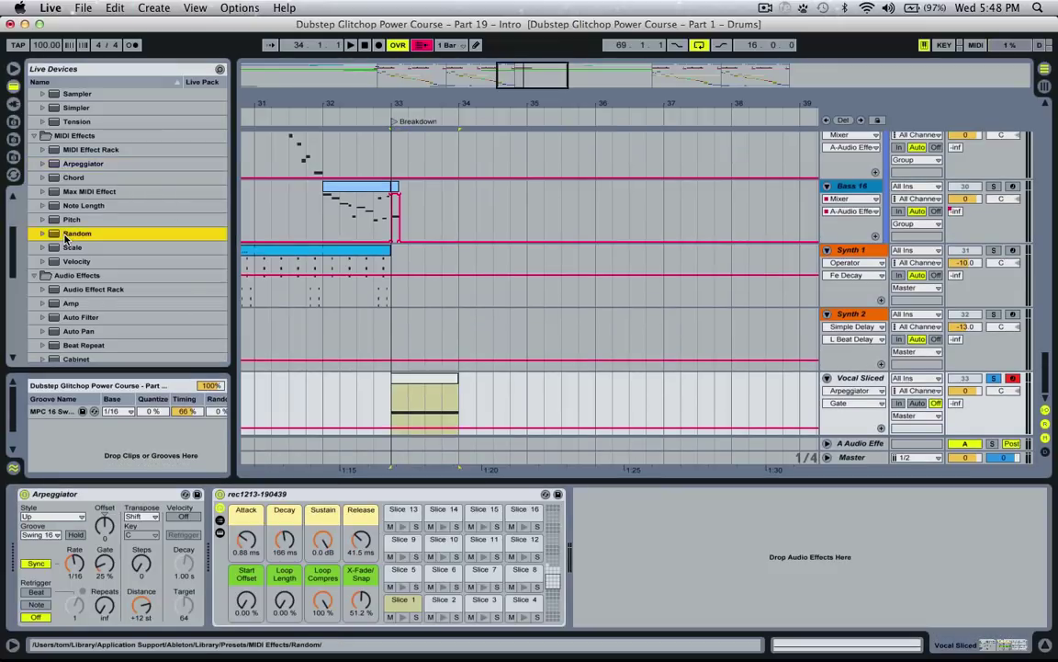
left_click_drag(66, 237, 211, 561)
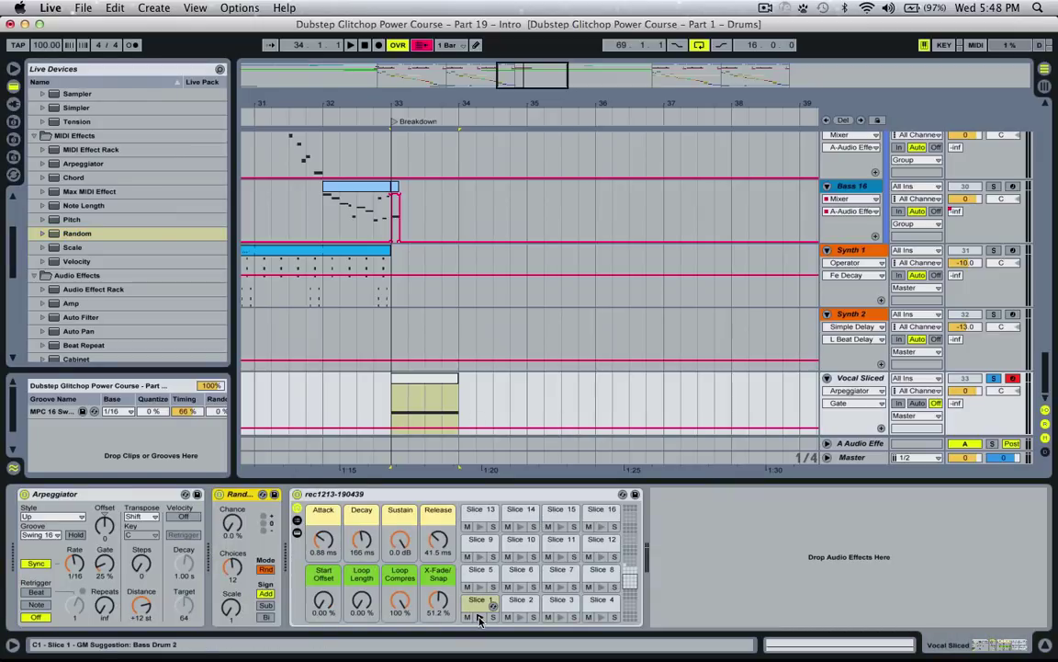
left_click(88, 503)
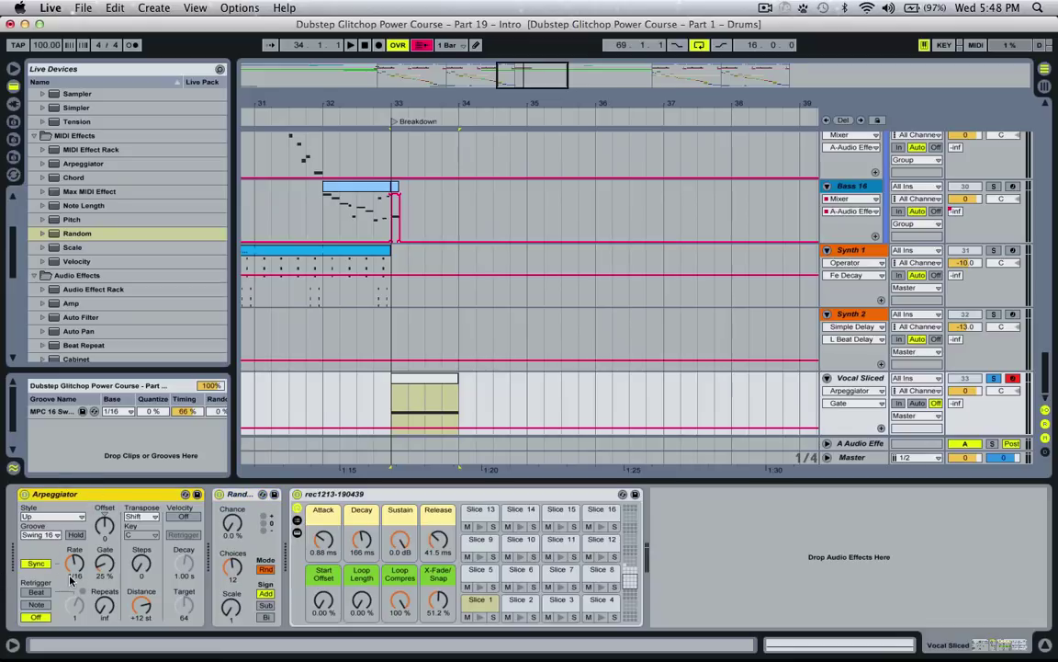
left_click_drag(105, 569, 105, 565)
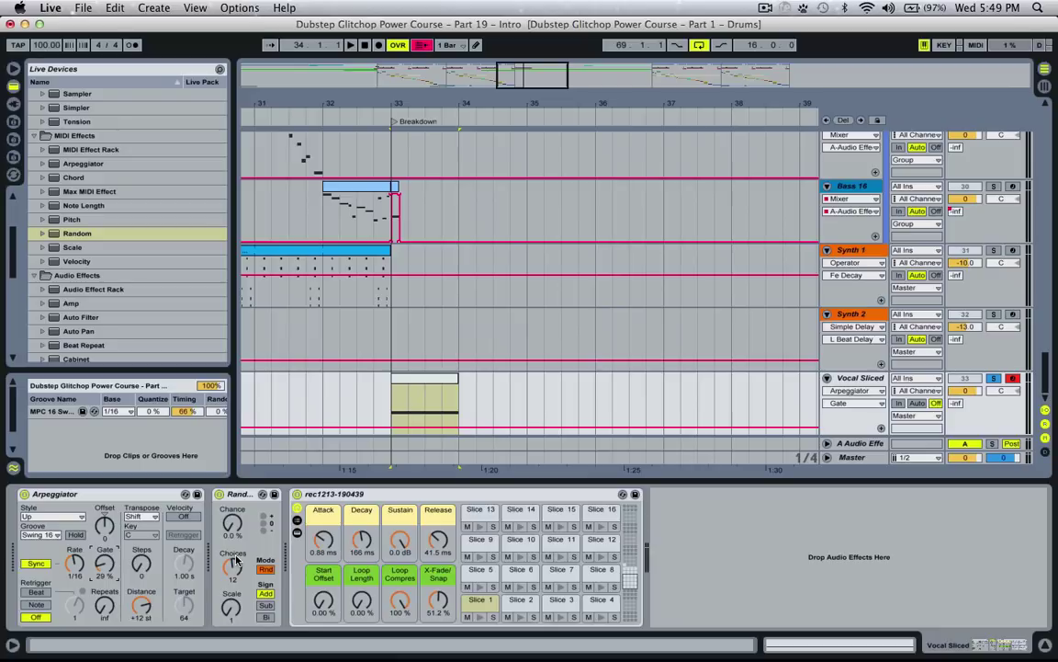
Set the Random effect's choices to 24 and its chance to 100%.
left_click(424, 493)
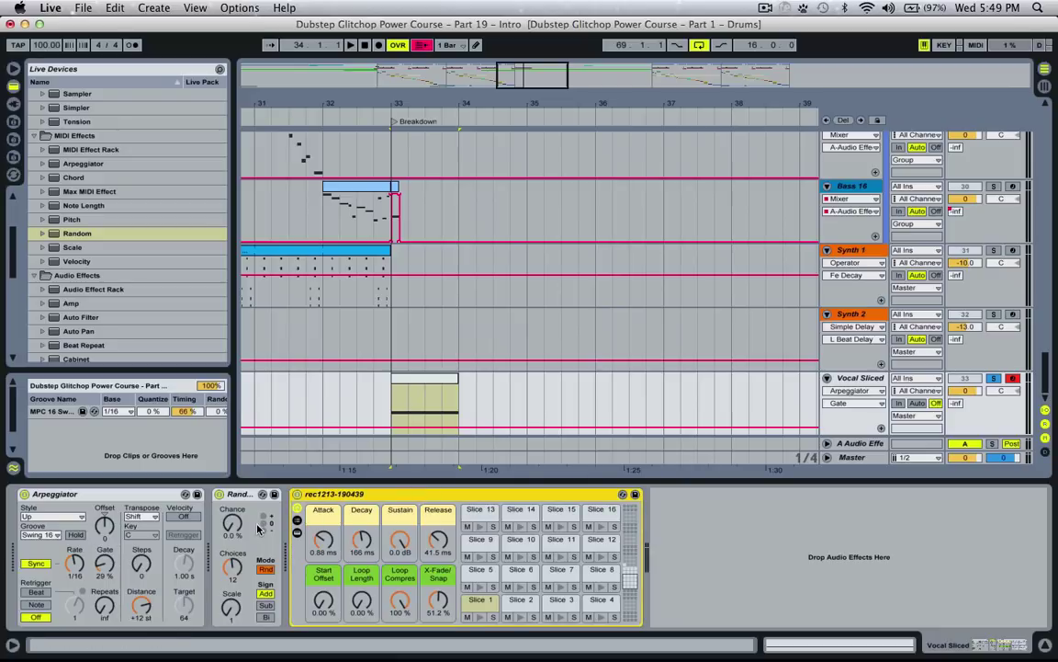
left_click(234, 567)
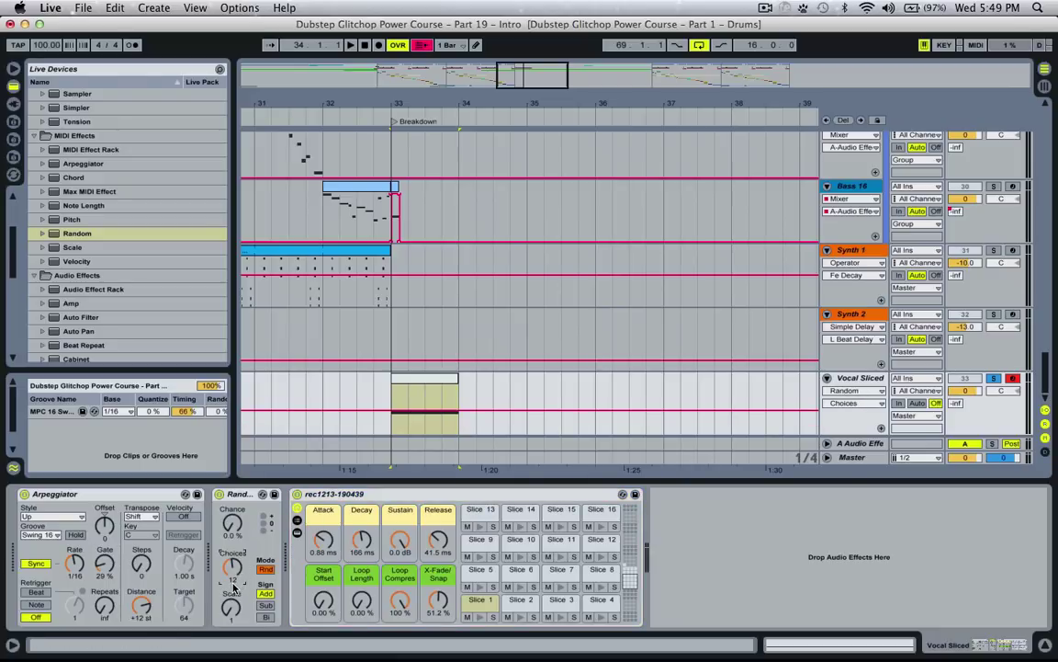
scroll(551, 561, "up", 3)
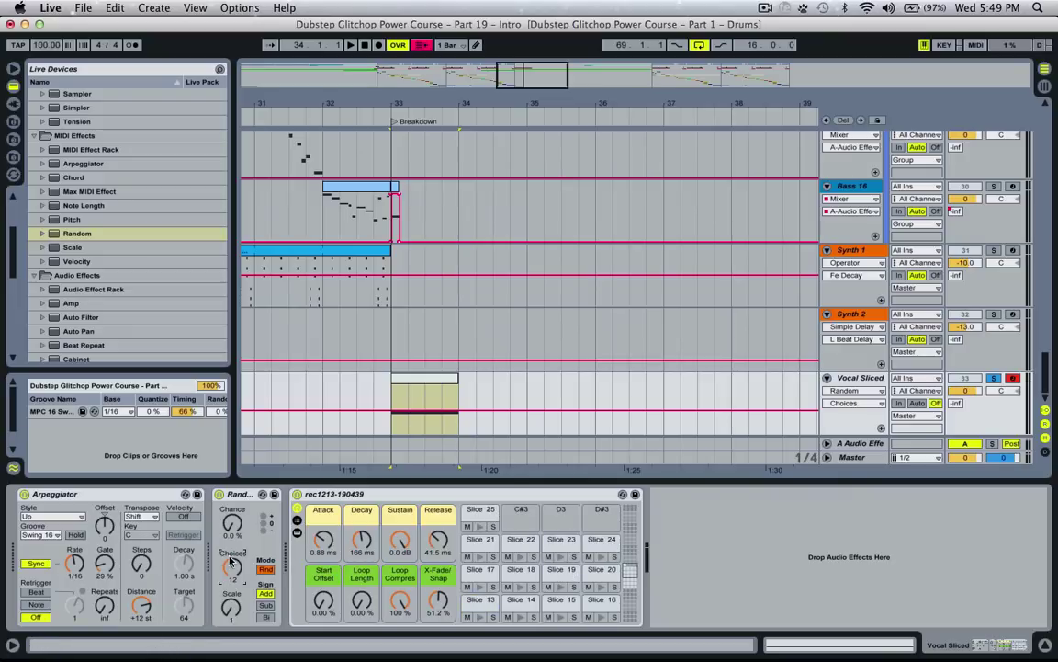
left_click_drag(233, 576, 230, 516)
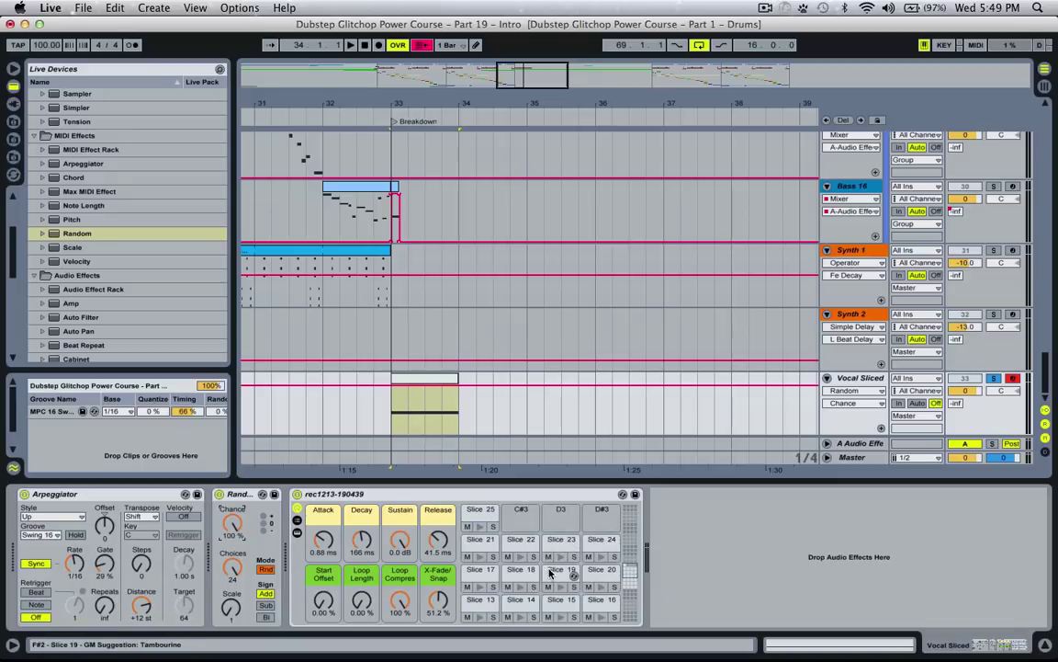
Play the randomised vocal clip from bar 33.
scroll(551, 572, "down", 3)
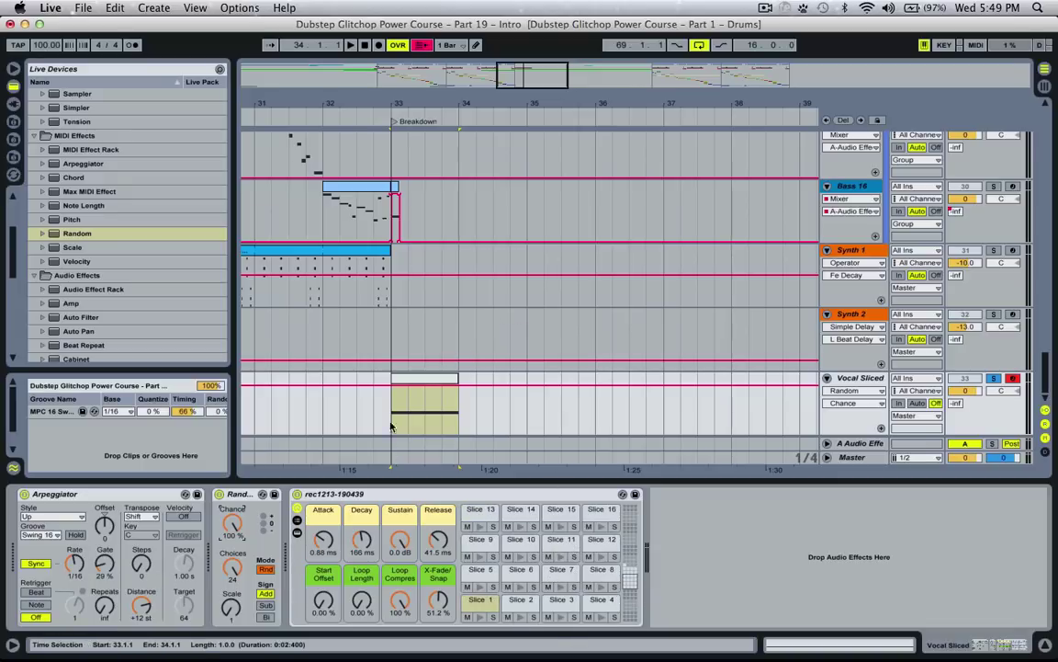
left_click(391, 425)
key("space")
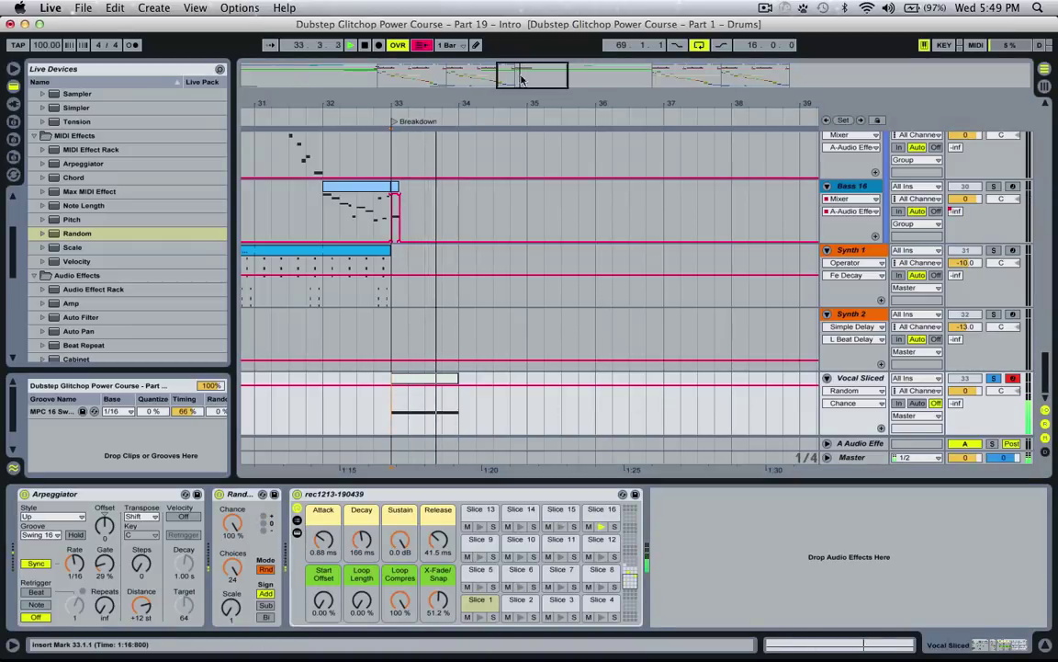
left_click_drag(522, 80, 530, 57)
key("space")
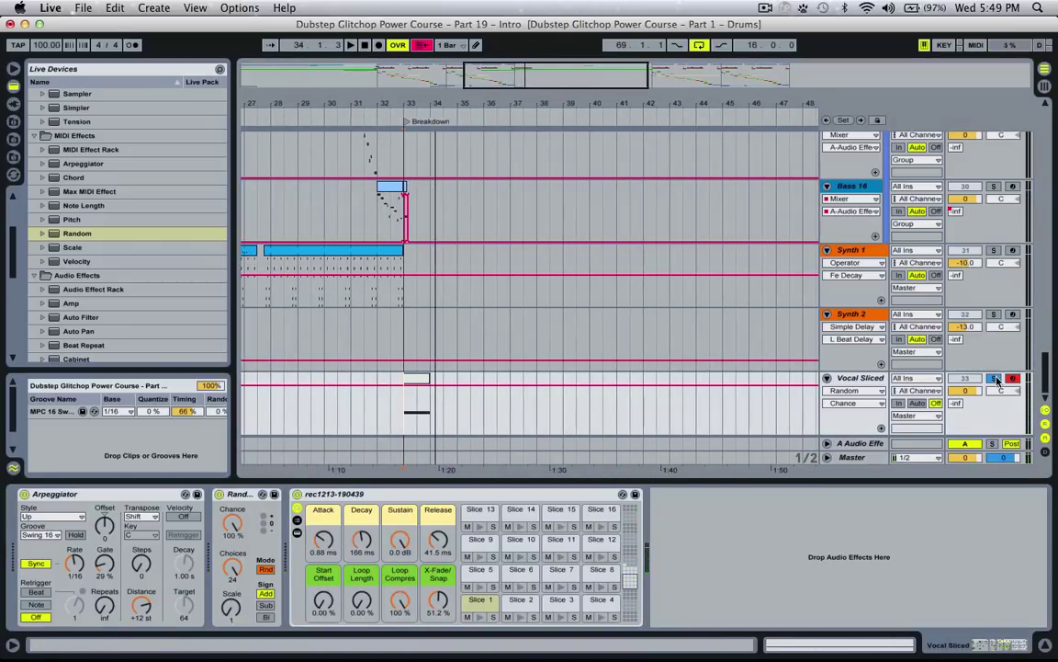
Unsolo the Vocal Sliced track and extend its clip to bar 55 during playback.
left_click(995, 379)
key("space")
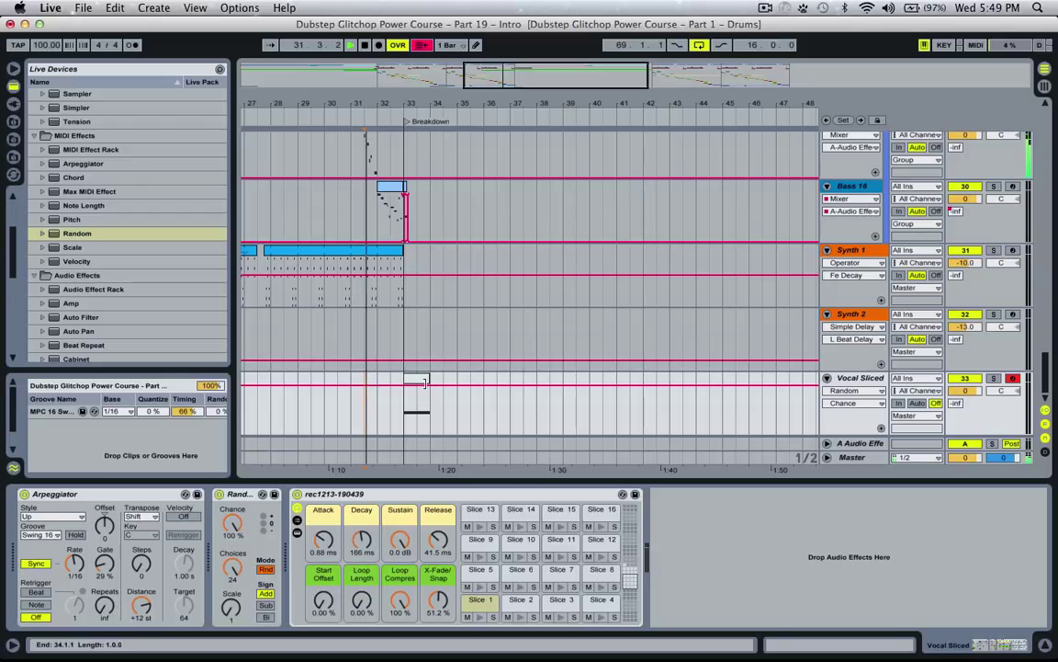
left_click_drag(429, 391, 776, 390)
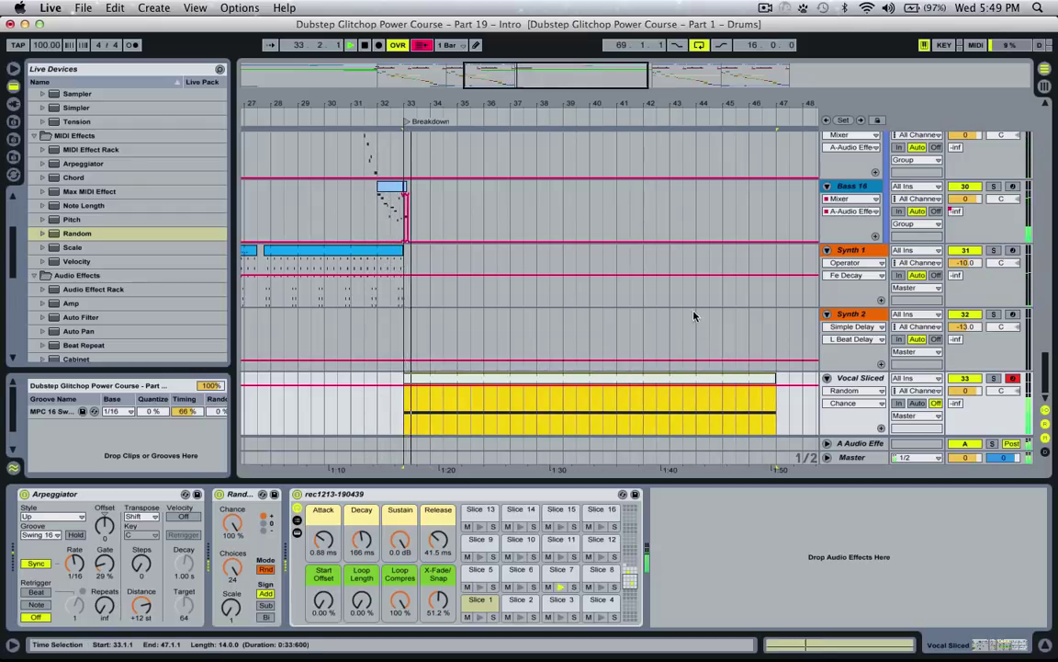
left_click_drag(457, 91, 472, 151)
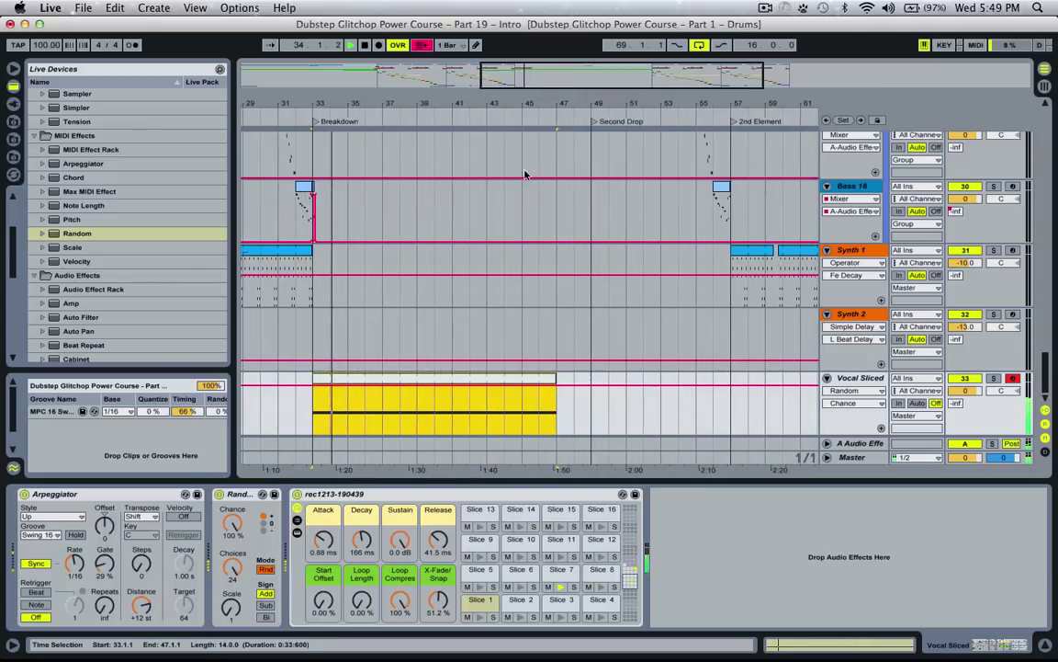
left_click_drag(557, 384, 696, 384)
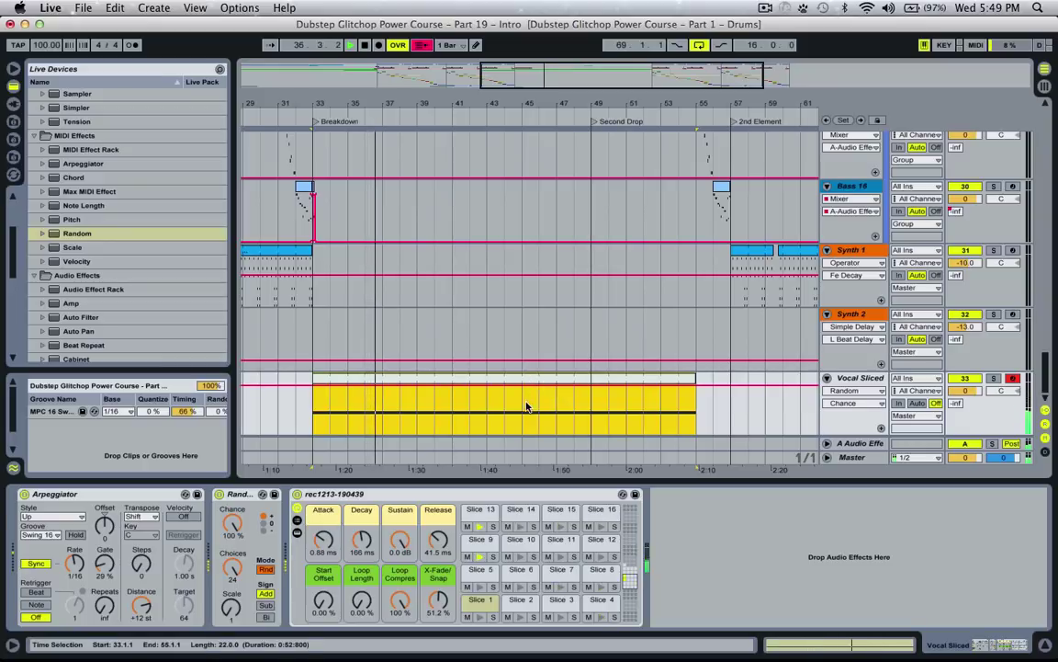
Play the extended vocal part, try the Arpeggiator's rate at 1/8, and return it to 1/16.
left_click(568, 413)
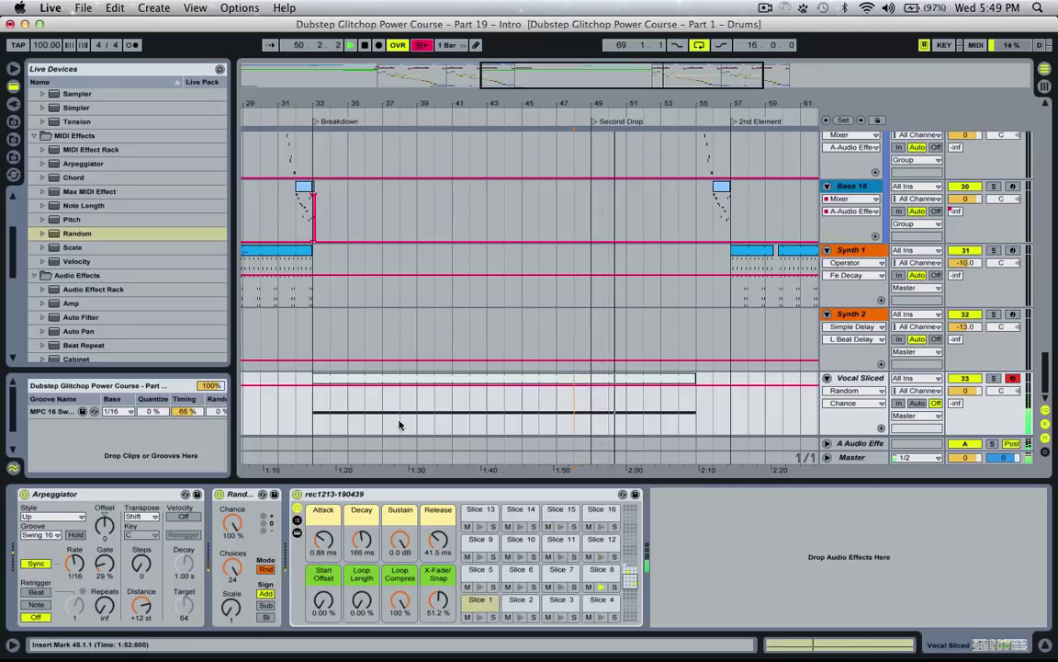
key("space")
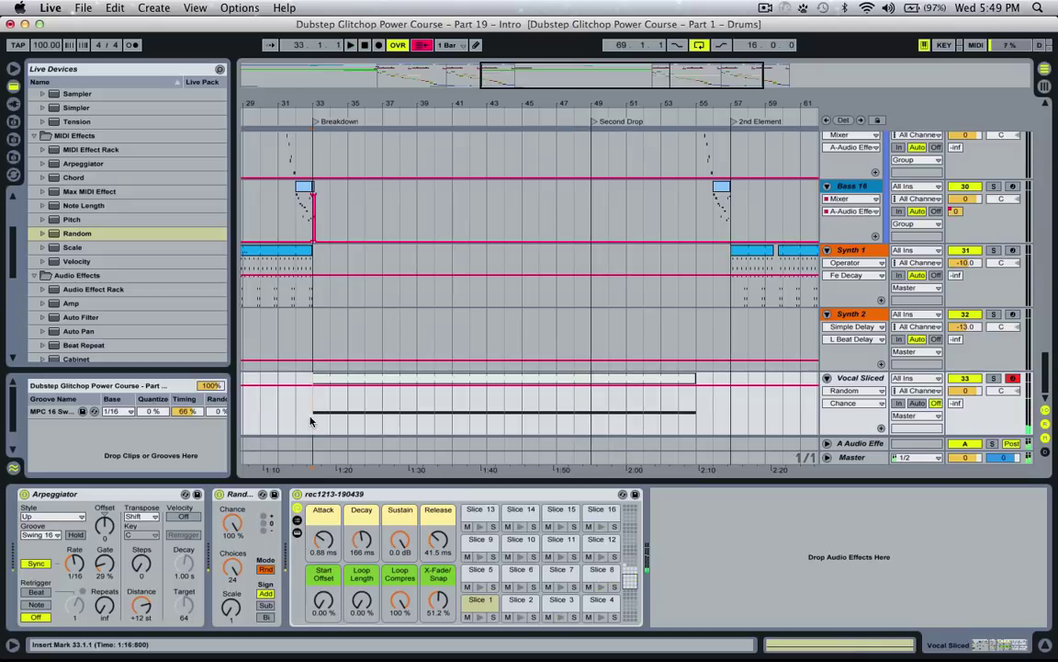
left_click(311, 424)
key("space")
left_click_drag(75, 561, 75, 579)
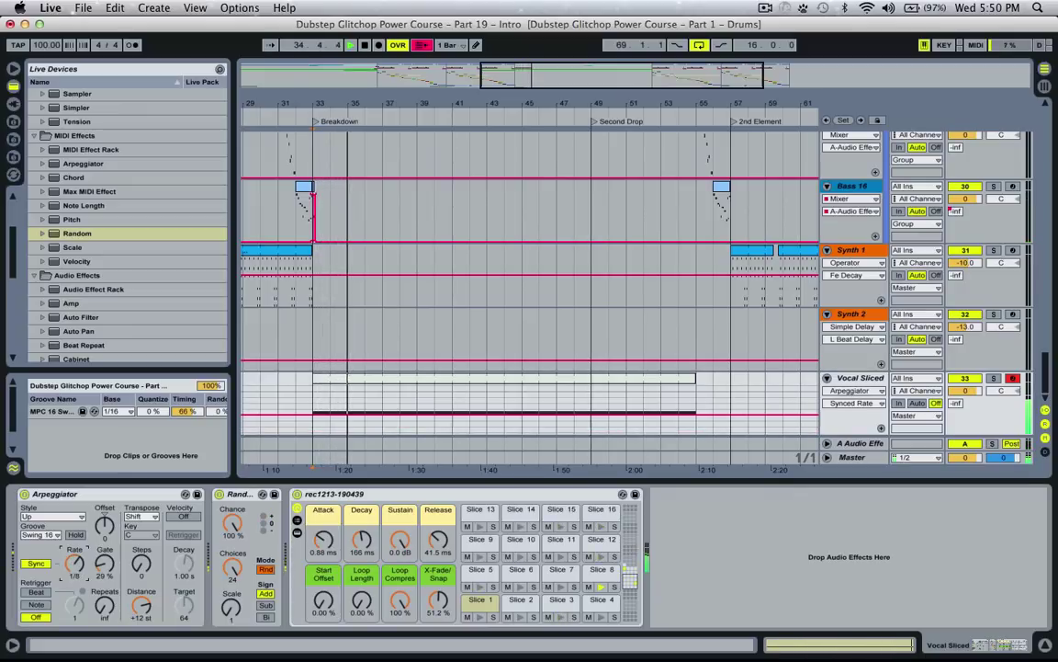
left_click_drag(73, 557, 74, 561)
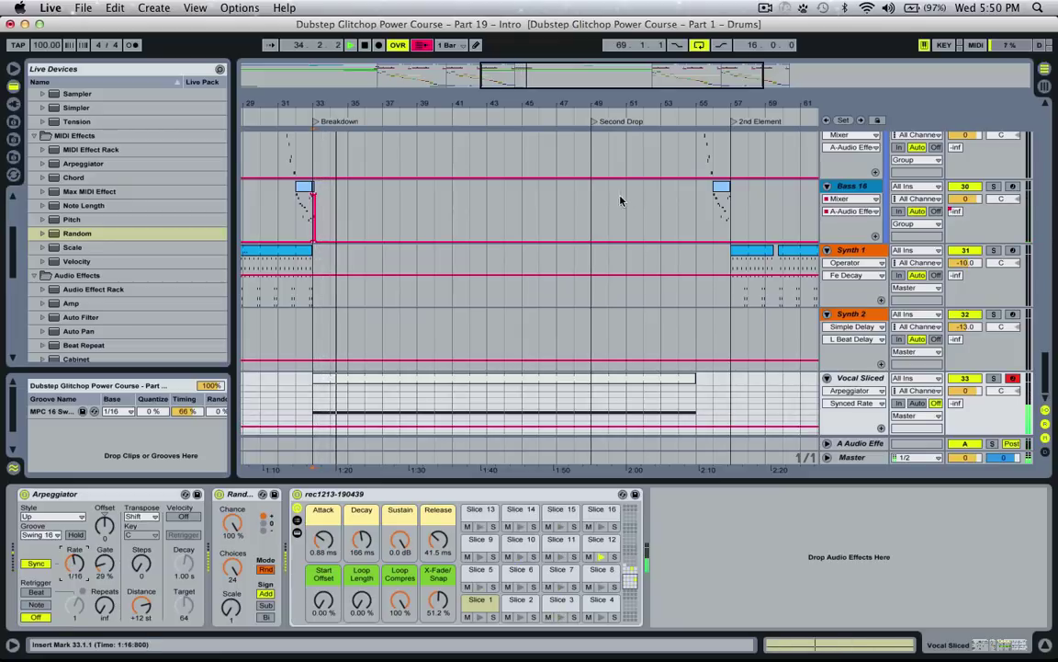
key("space")
Add a MIDI track below Vocal Sliced and name it Dummy.
mouse_move(575, 69)
left_mouse_down()
mouse_move(574, 81)
mouse_move(559, 72)
left_mouse_up()
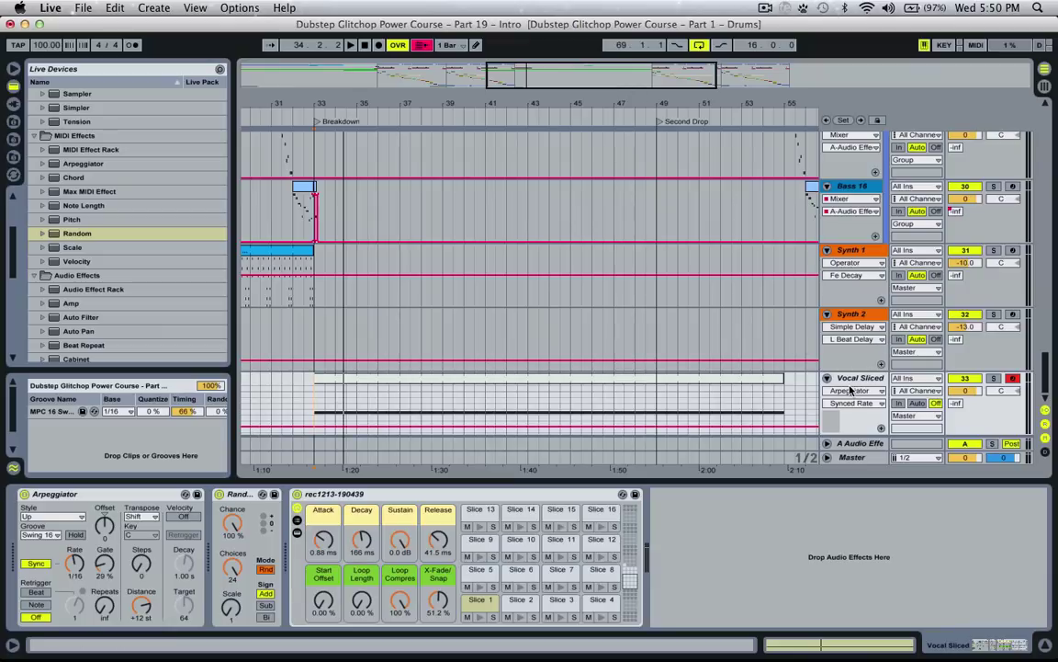
key("super+t")
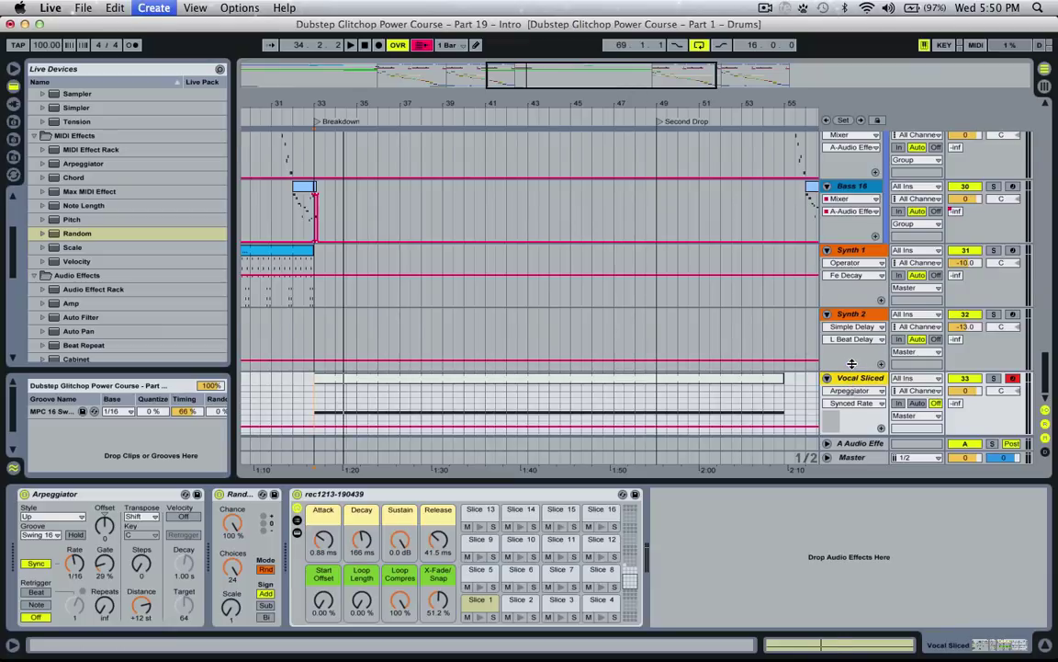
key("super+r")
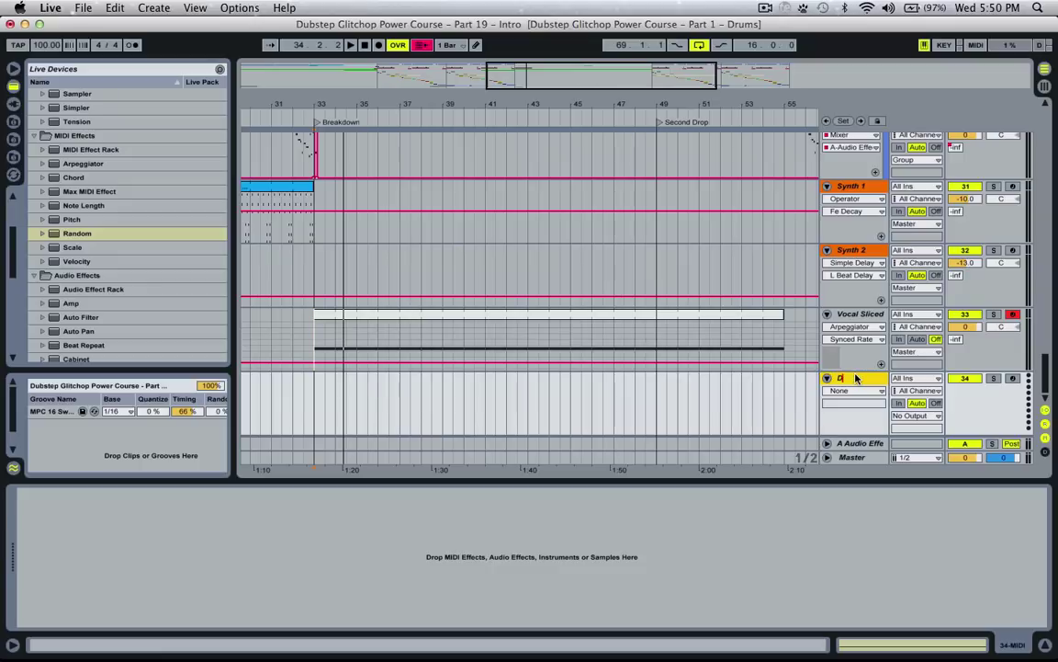
type("my")
key("Return")
Move the long Vocal Sliced clip down to the Dummy track, starting at bar 33.
left_click(749, 315)
left_click(737, 327)
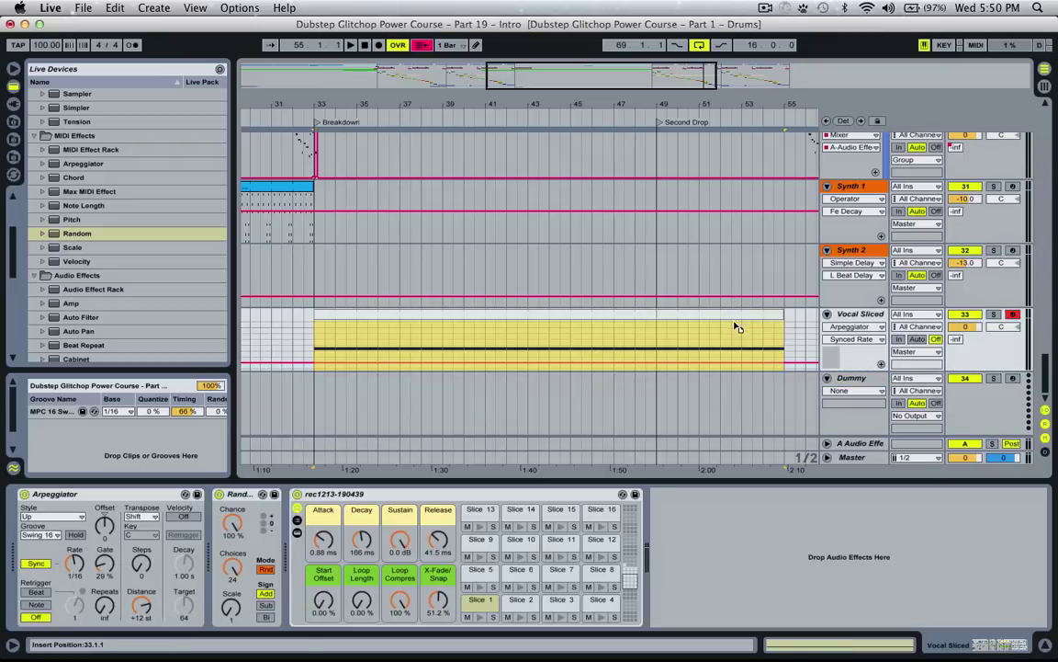
left_click_drag(735, 363, 732, 381)
Move the Arpeggiator and Random effects from the Vocal Sliced track to the Dummy track.
left_click(853, 314)
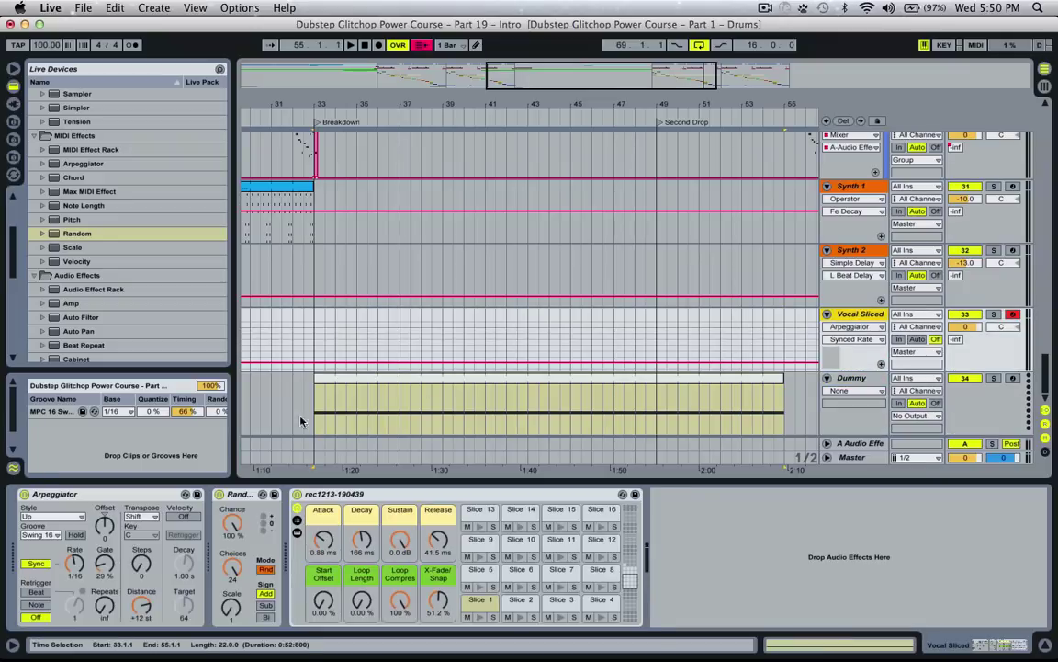
left_click(147, 494)
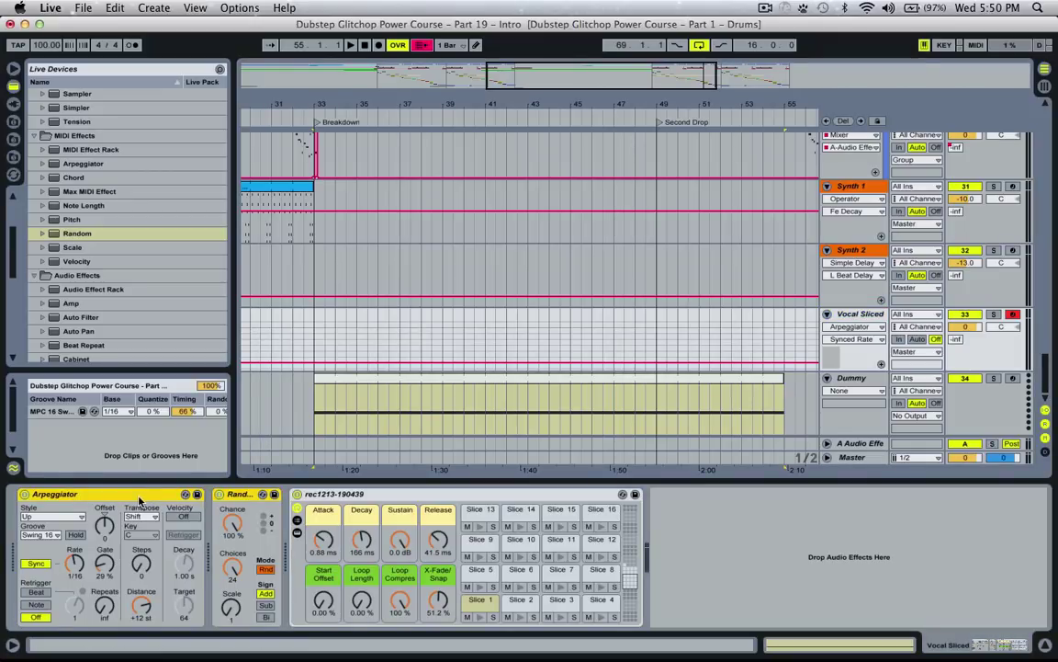
left_click_drag(140, 499, 859, 384)
left_click(858, 322)
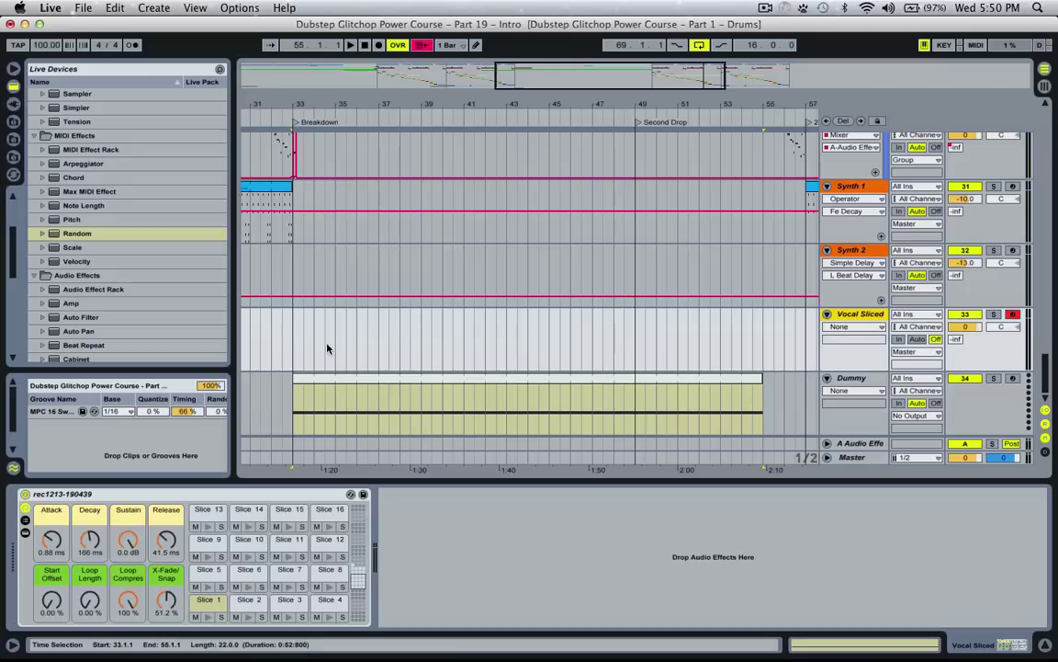
Review the Vocal Sliced track's output destinations, keeping Master selected.
left_click(292, 346)
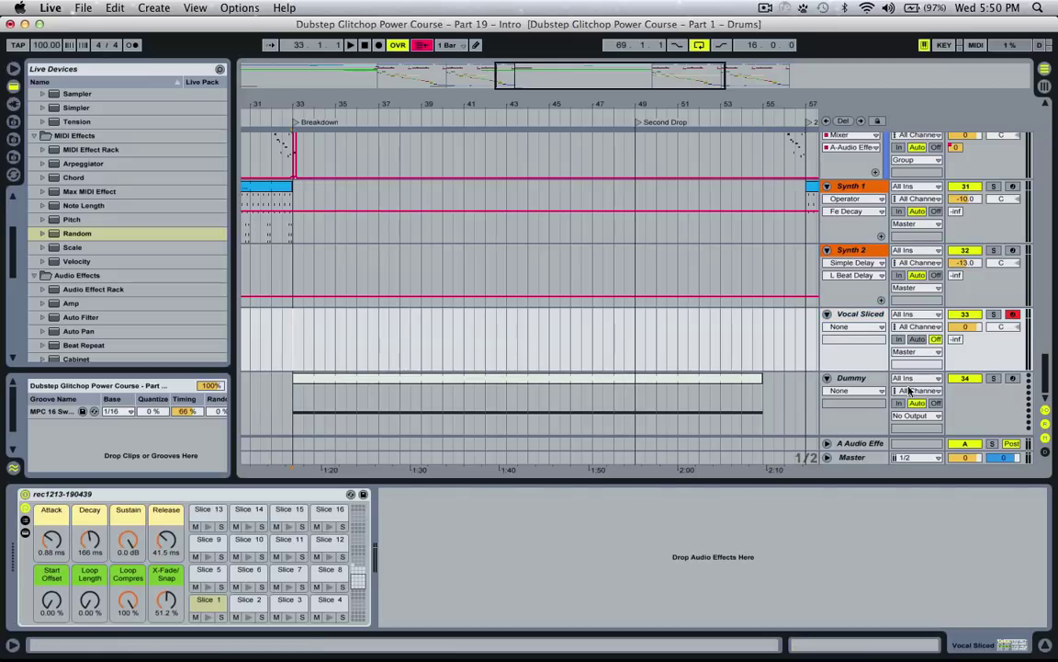
left_click(912, 351)
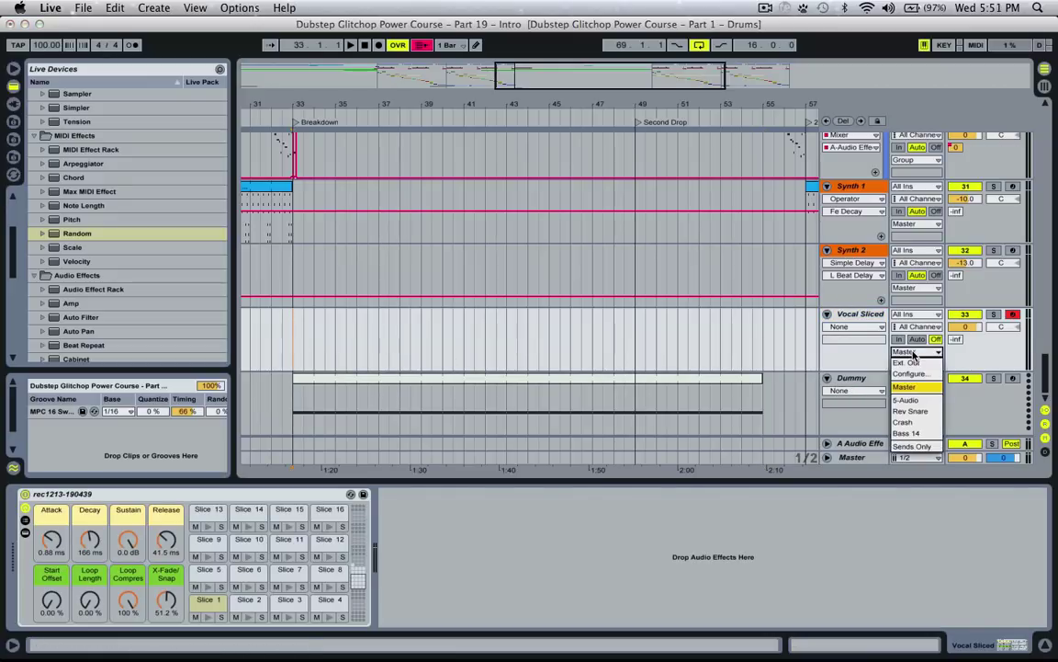
left_click(906, 388)
left_click(916, 354)
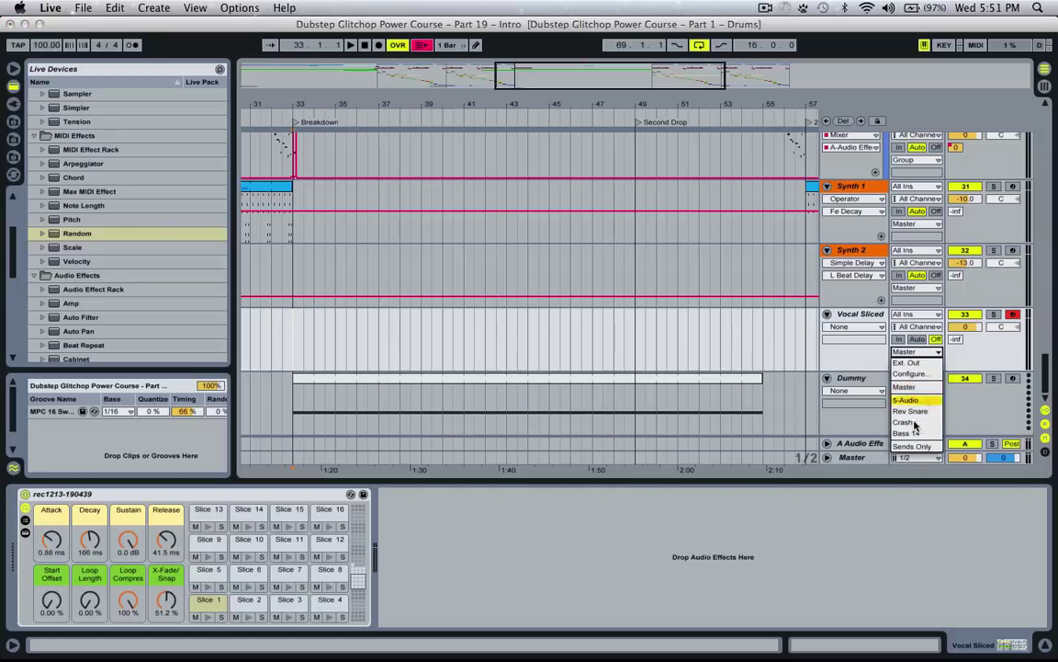
left_click(903, 381)
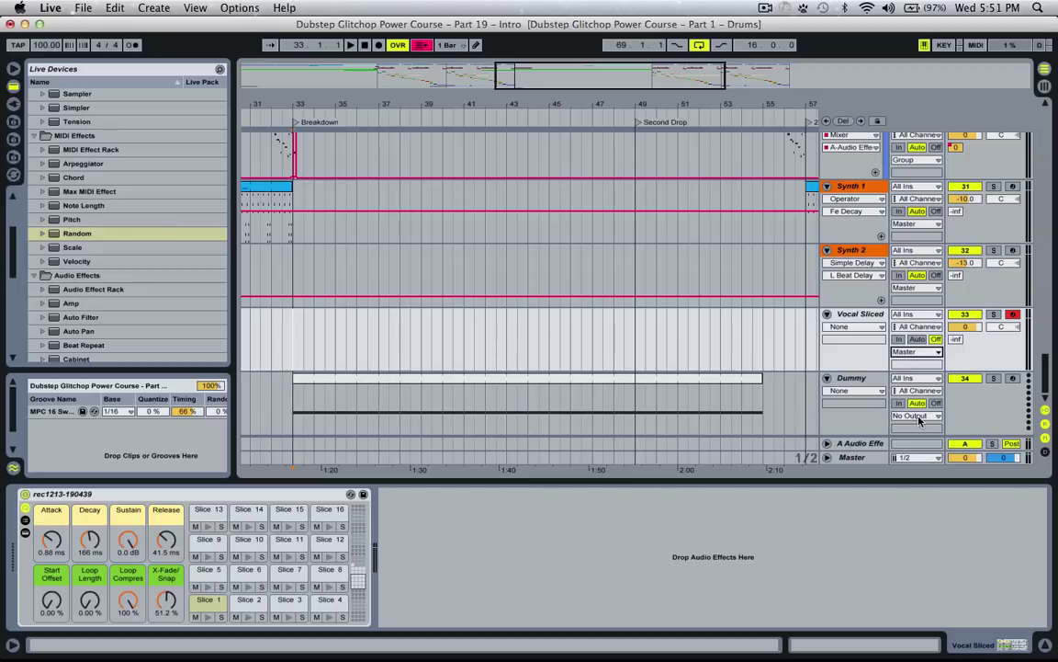
Show the Dummy track's devices and play from bar 33 to check the MIDI signal leaving the Random effect.
left_click(865, 380)
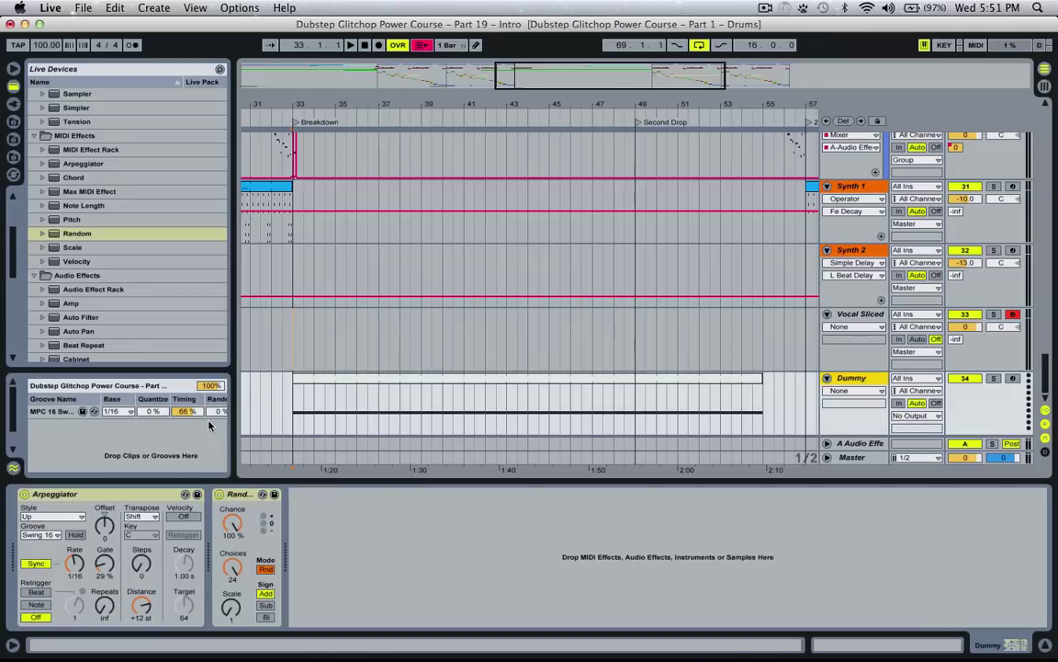
left_click(297, 407)
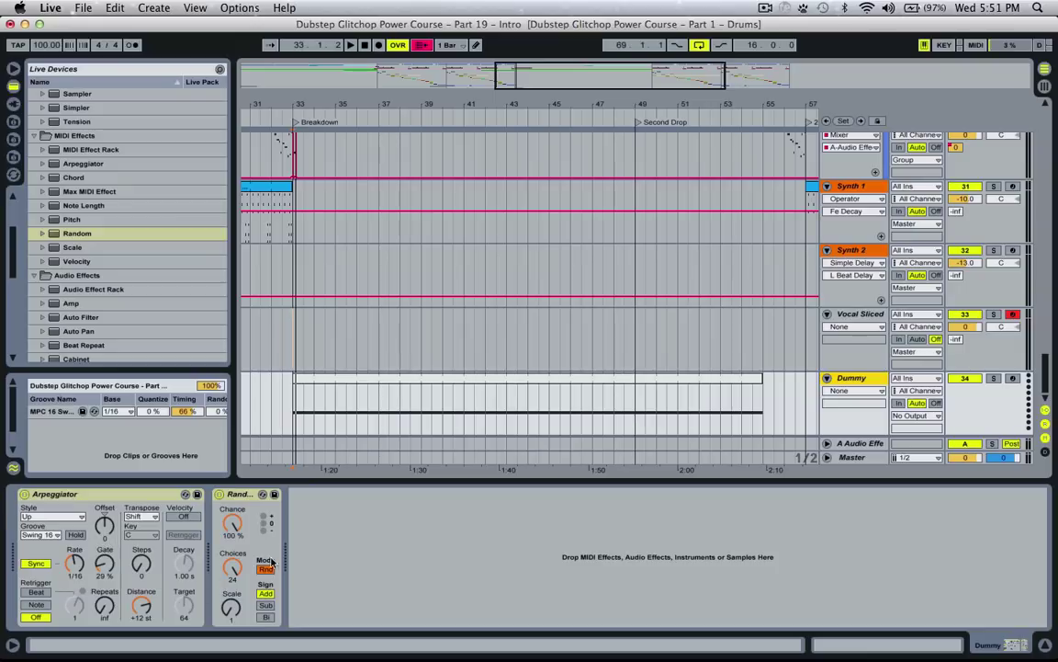
key("space")
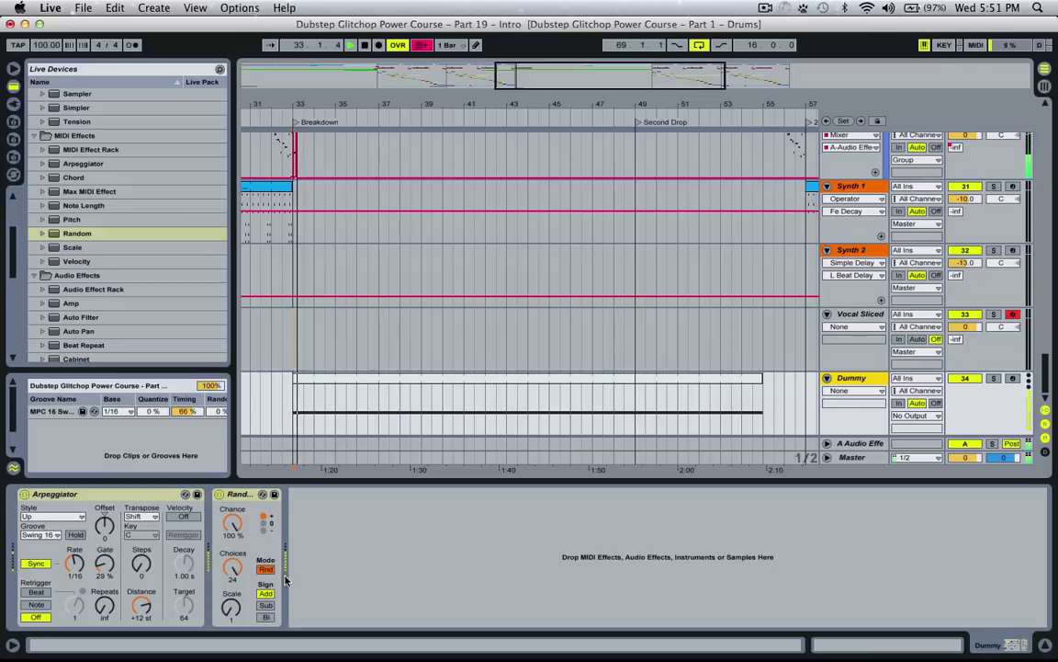
key("space")
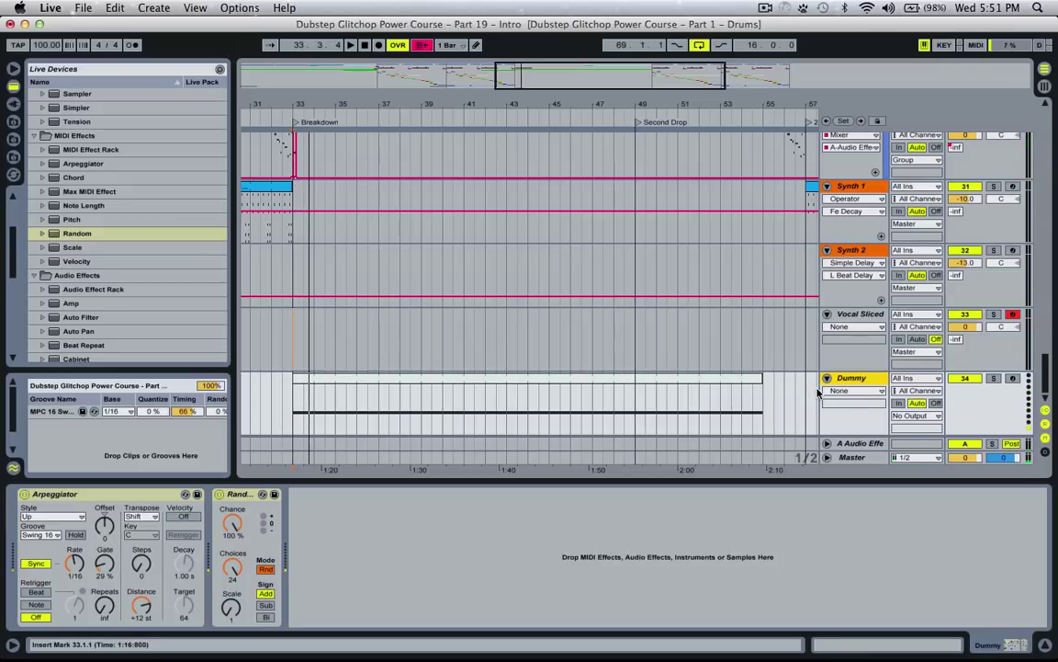
Route the Dummy track's MIDI output to Vocal Sliced's Track In and set Vocal Sliced's monitoring to In.
left_click(915, 417)
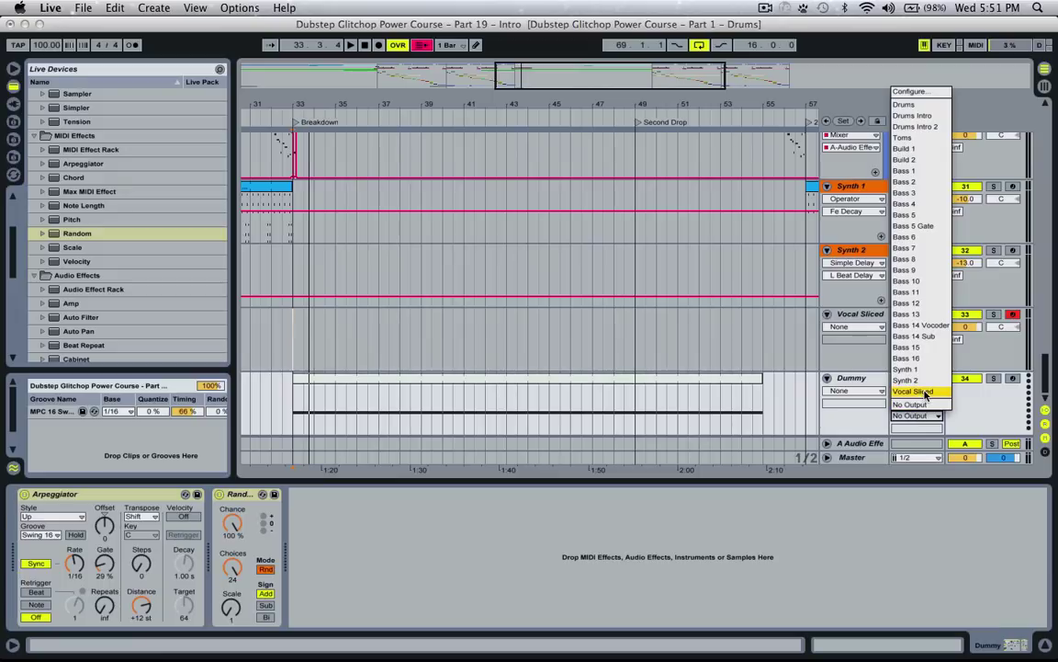
left_click(925, 392)
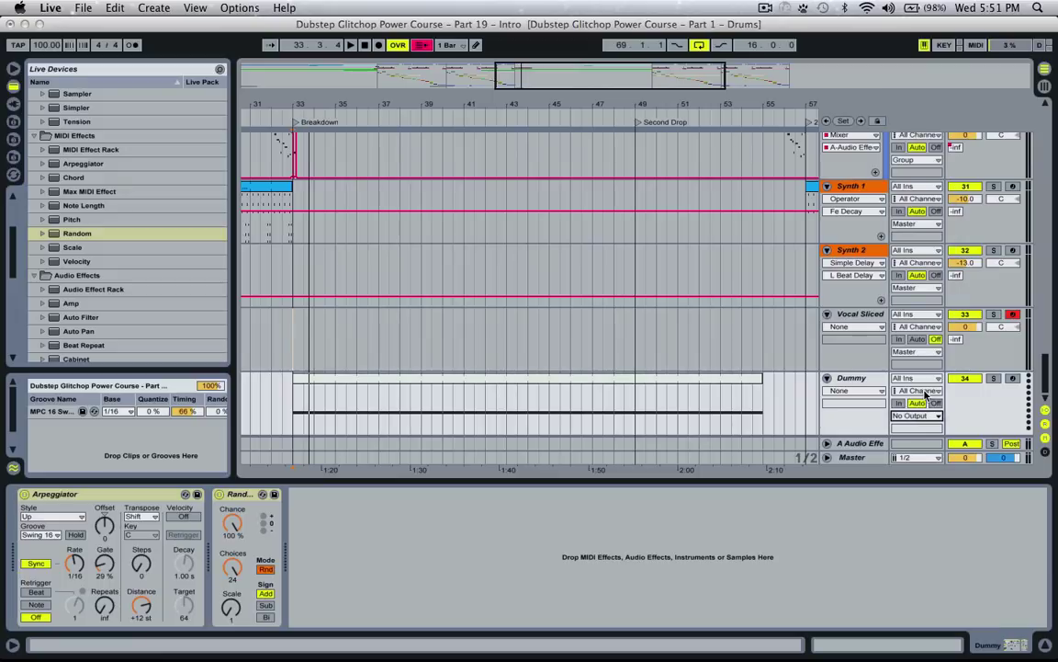
left_click(900, 339)
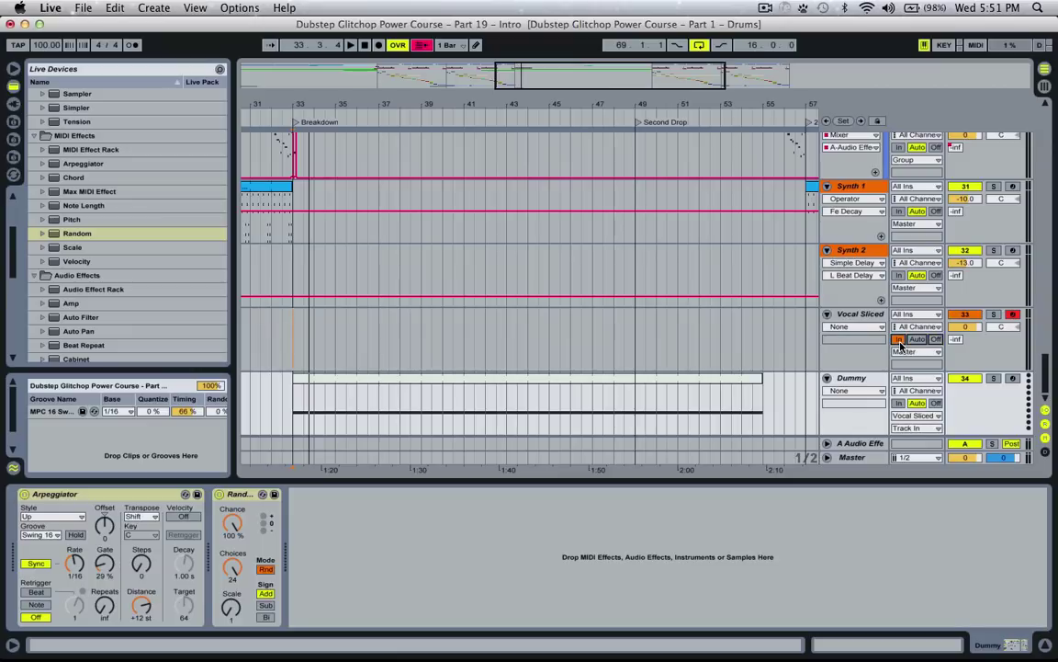
Play from bar 33 to check that the Dummy track's MIDI triggers the slices on the Vocal Sliced track.
left_click(864, 314)
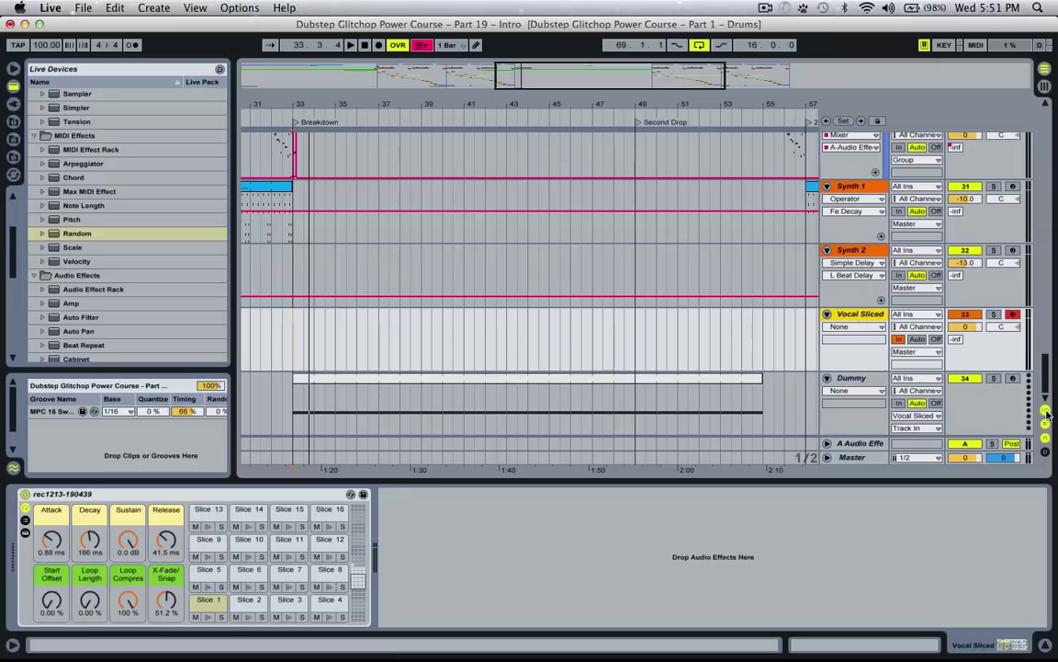
left_click(854, 379)
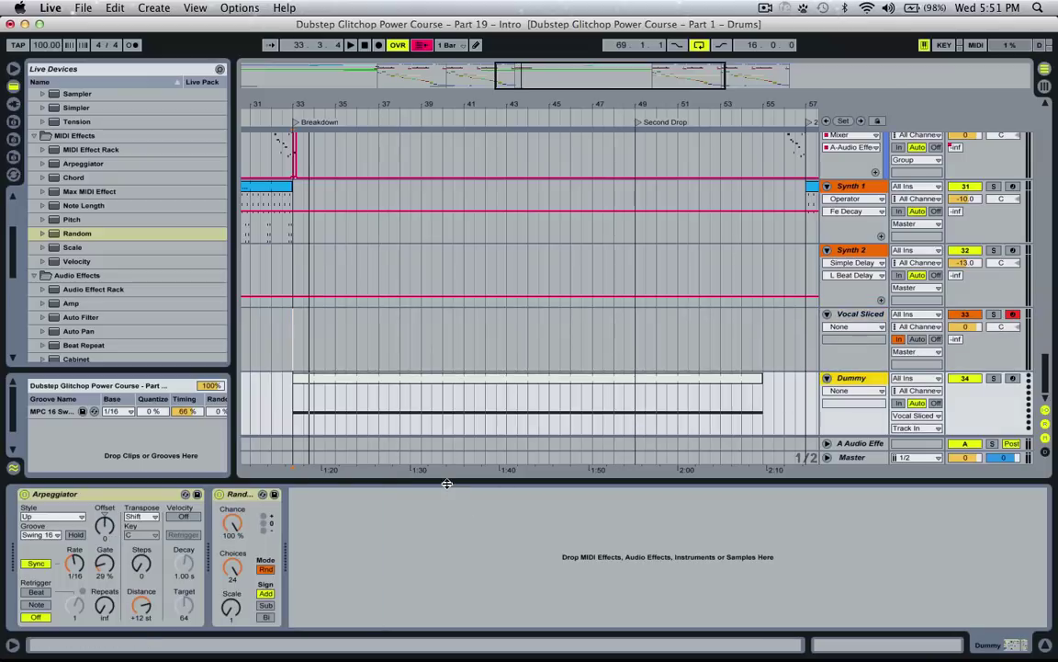
left_click(289, 354)
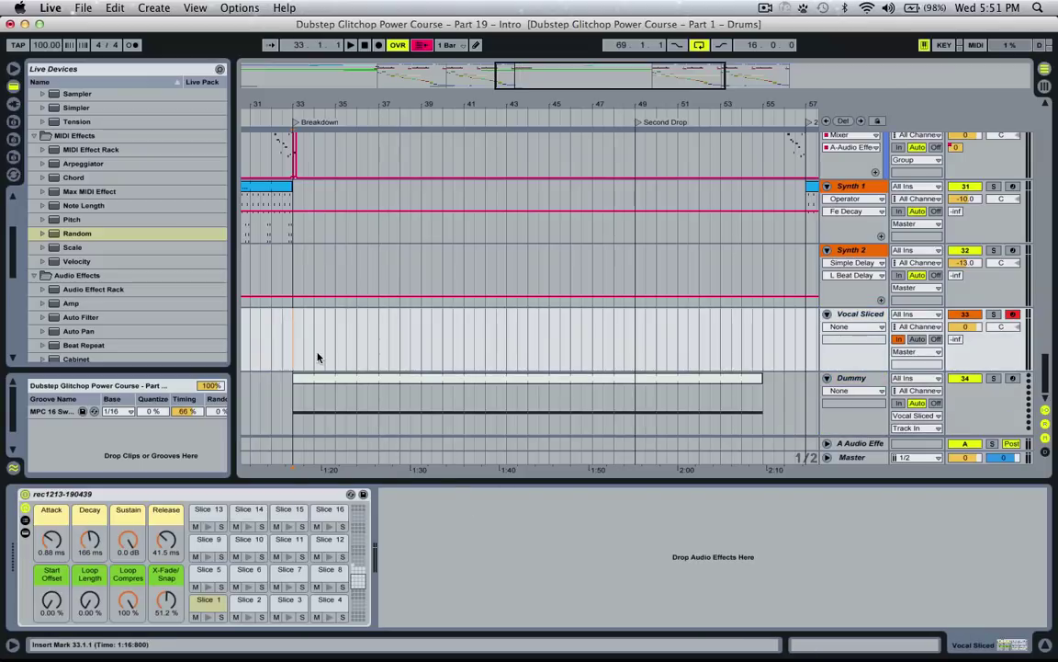
key("space")
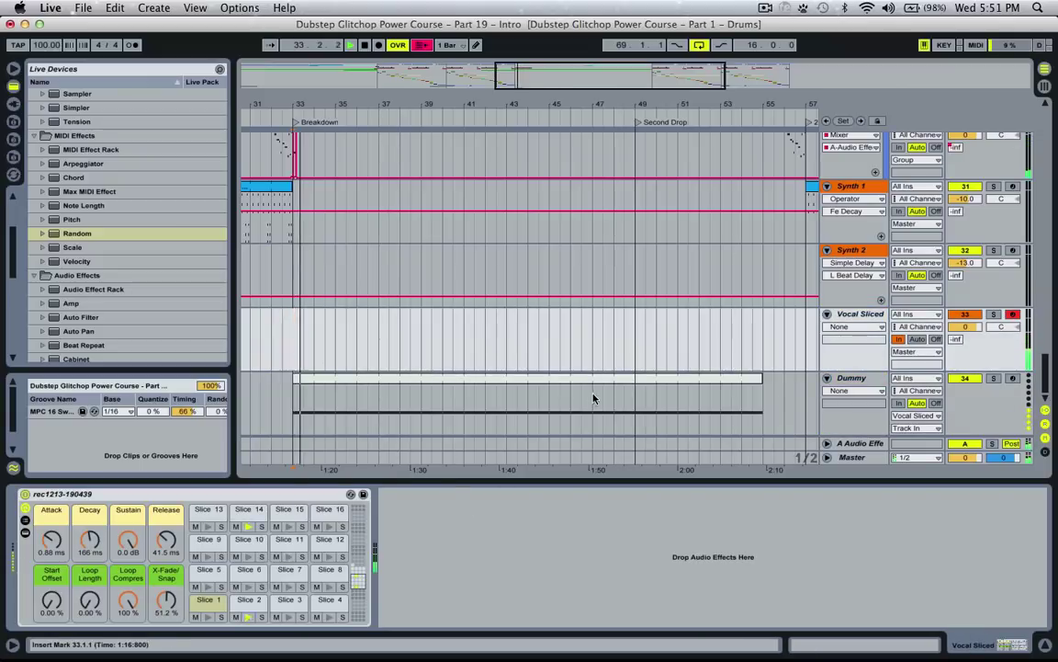
left_click(859, 379)
left_click(860, 315)
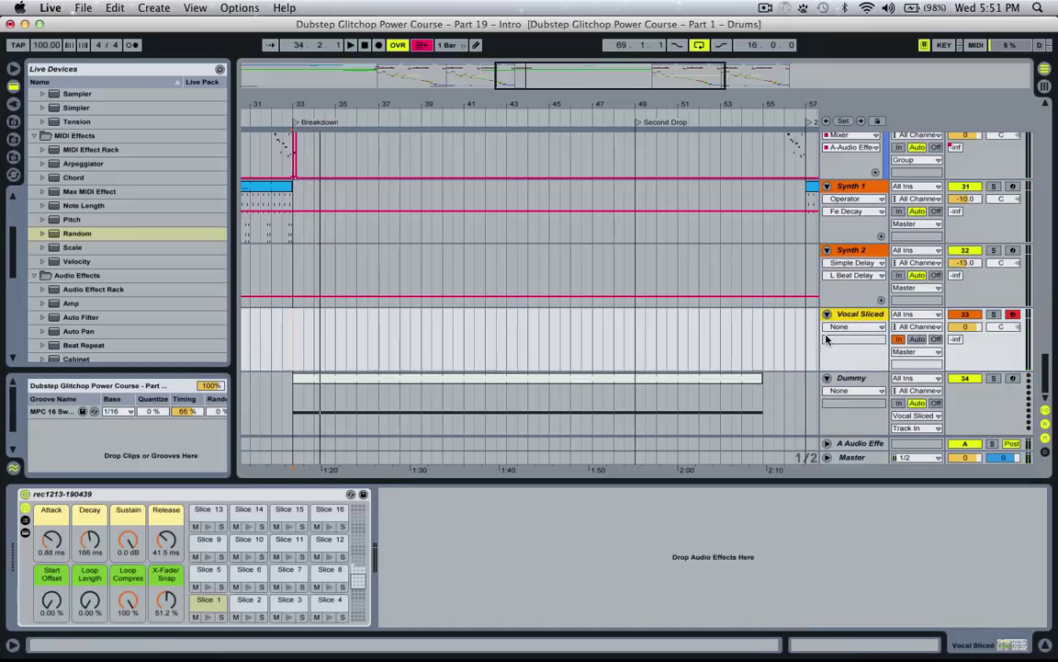
key("space")
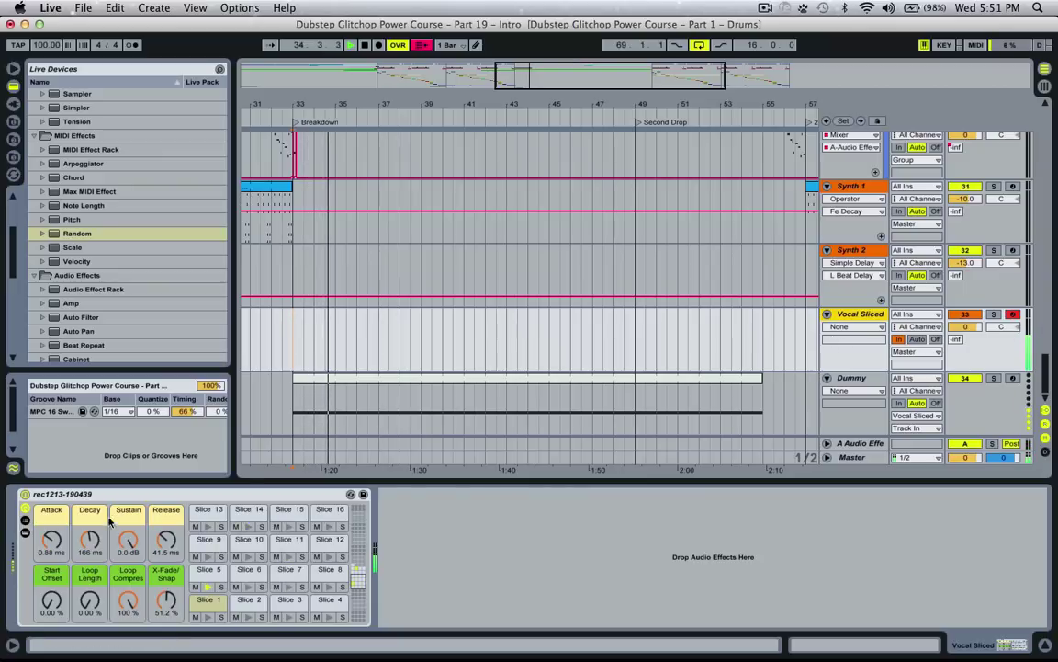
Show the Arpeggiator's Synced Rate automation on the Dummy track and draw a quarter-note step to 1/24 at bar 34.
left_click(772, 386)
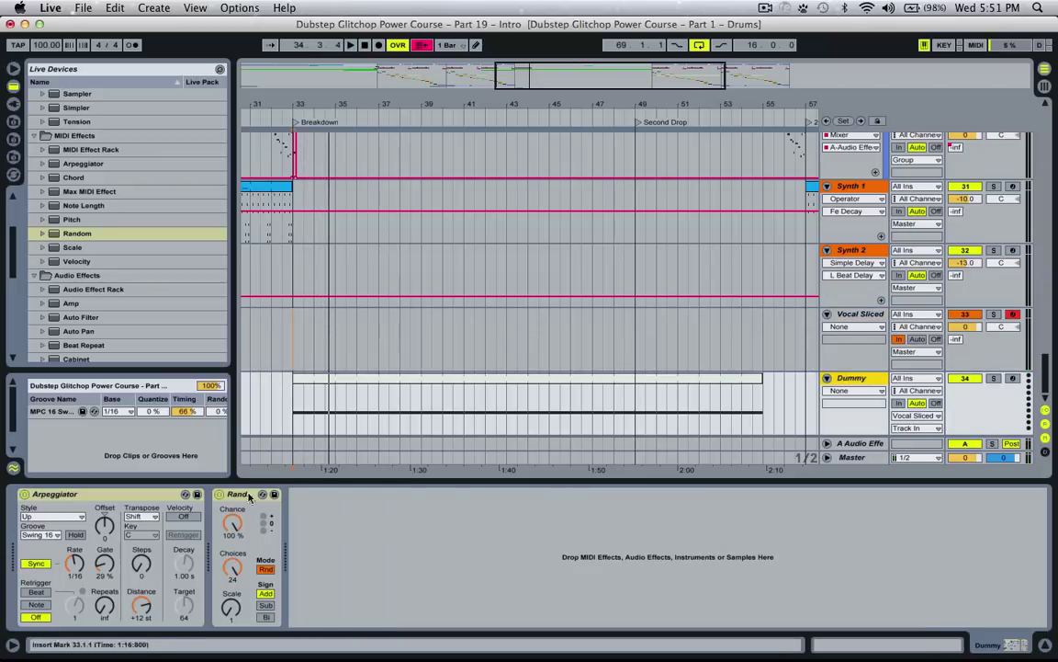
left_click(79, 567)
left_click_drag(643, 84, 477, 345)
key("space")
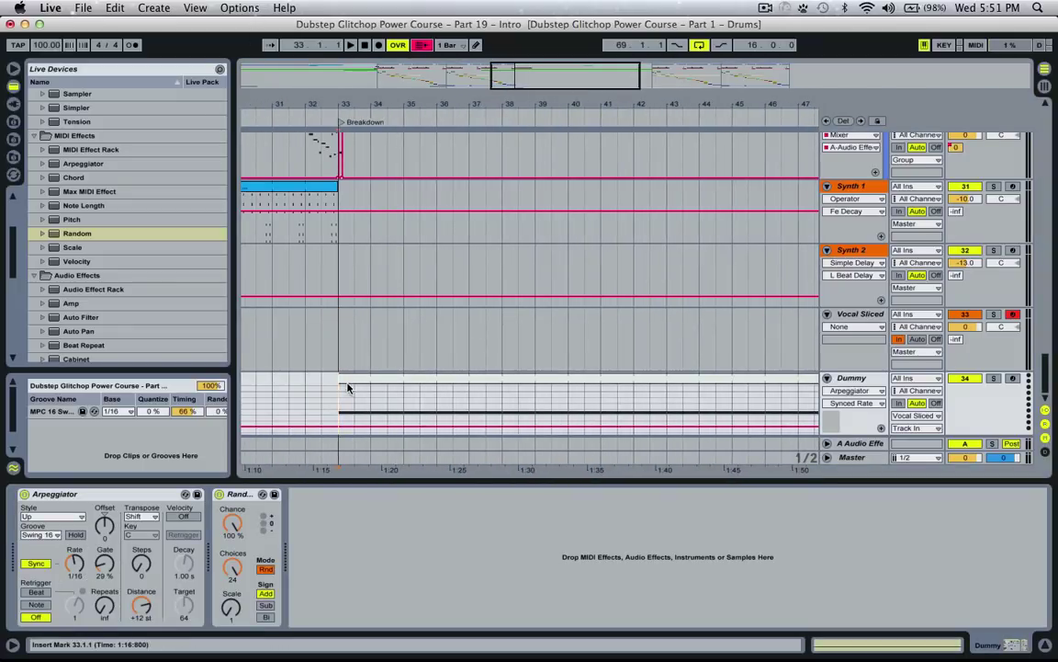
key("space")
left_click_drag(596, 99, 596, 119)
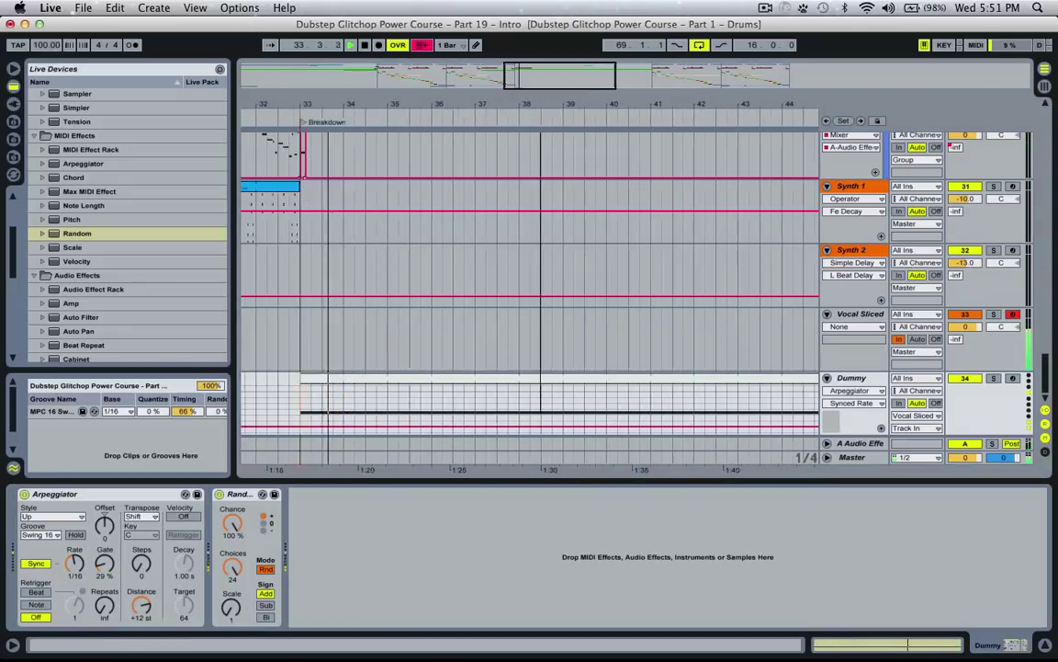
key("super+b")
key("space")
left_click(352, 428)
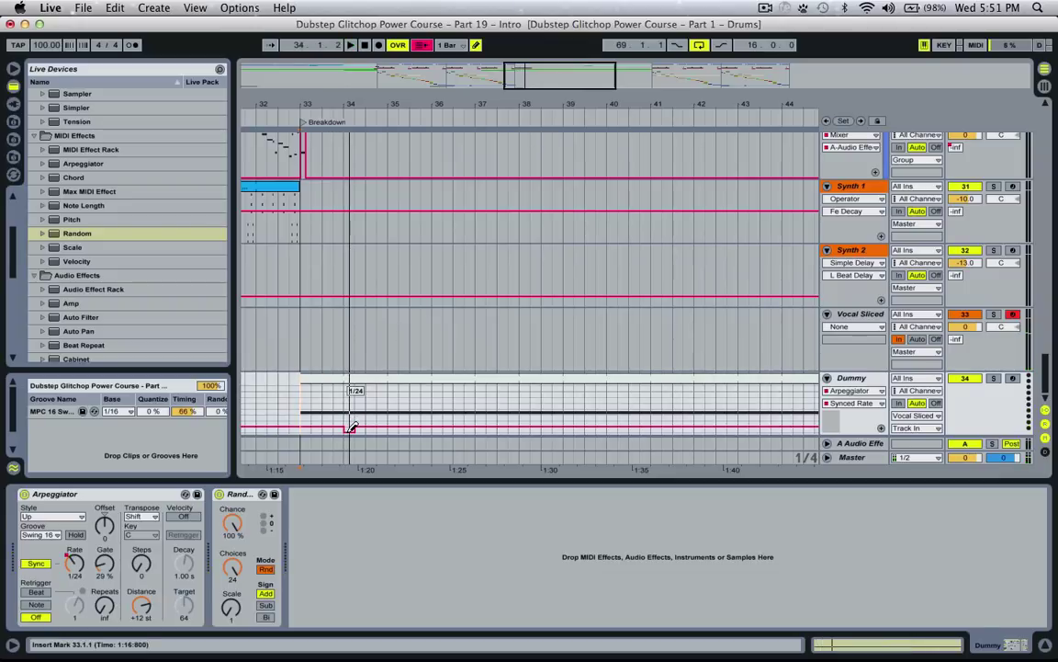
Redraw the rate automation step at bar 34 to 1/32 while auditioning the part.
key("space")
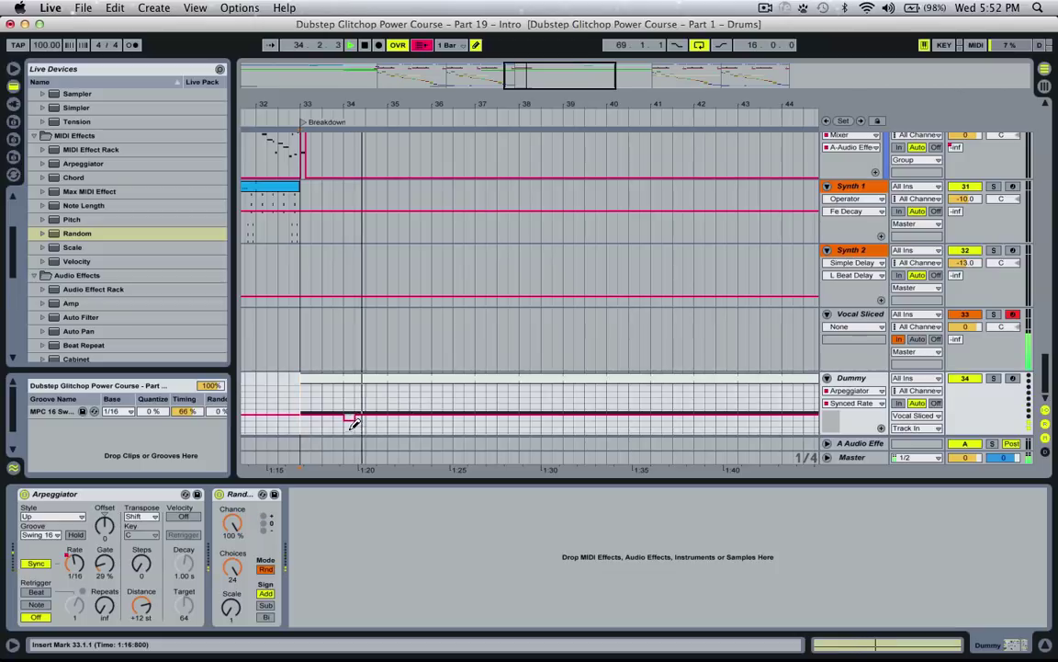
key("space")
mouse_move(352, 417)
key("space")
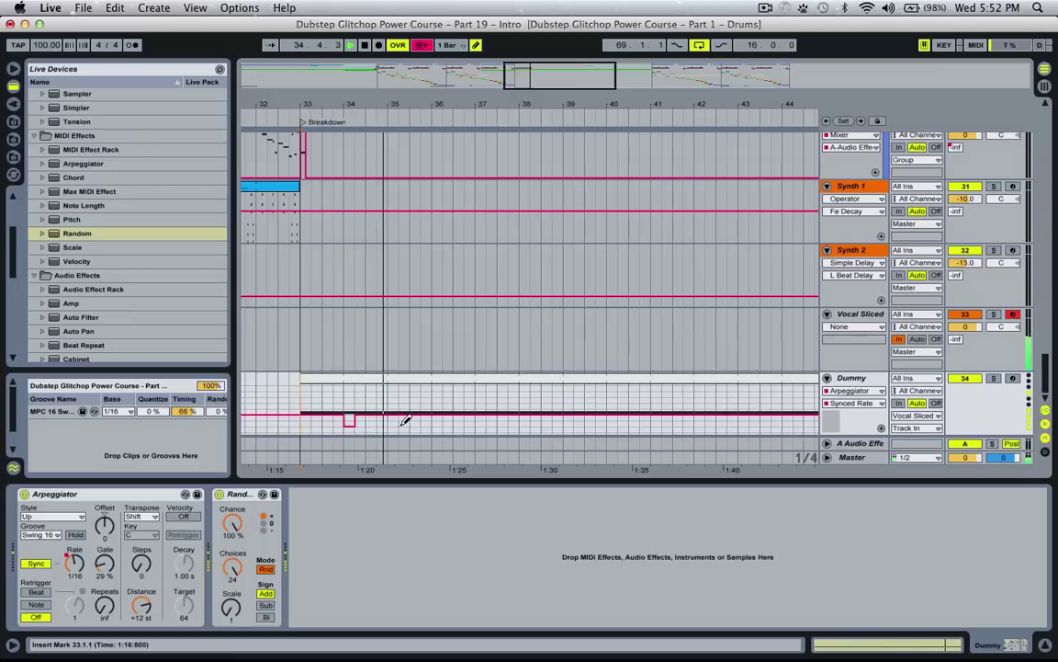
Draw quarter-note rate steps at 1/32 on beats 1 and 3 of bar 36, and a slower-rate step on beat 4.
left_click(438, 420)
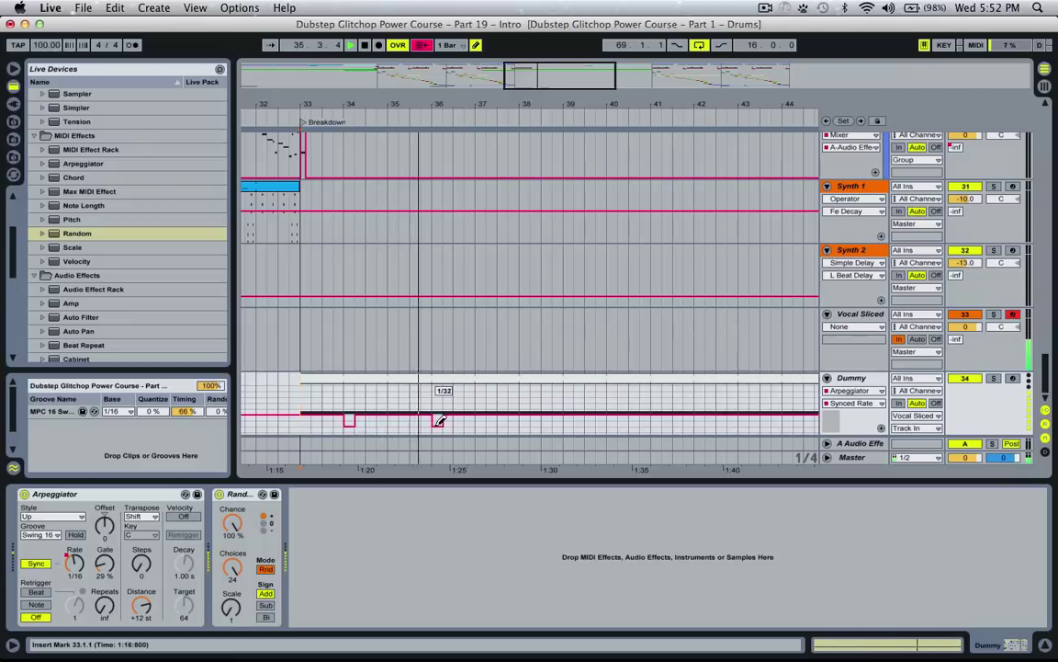
left_click(460, 425)
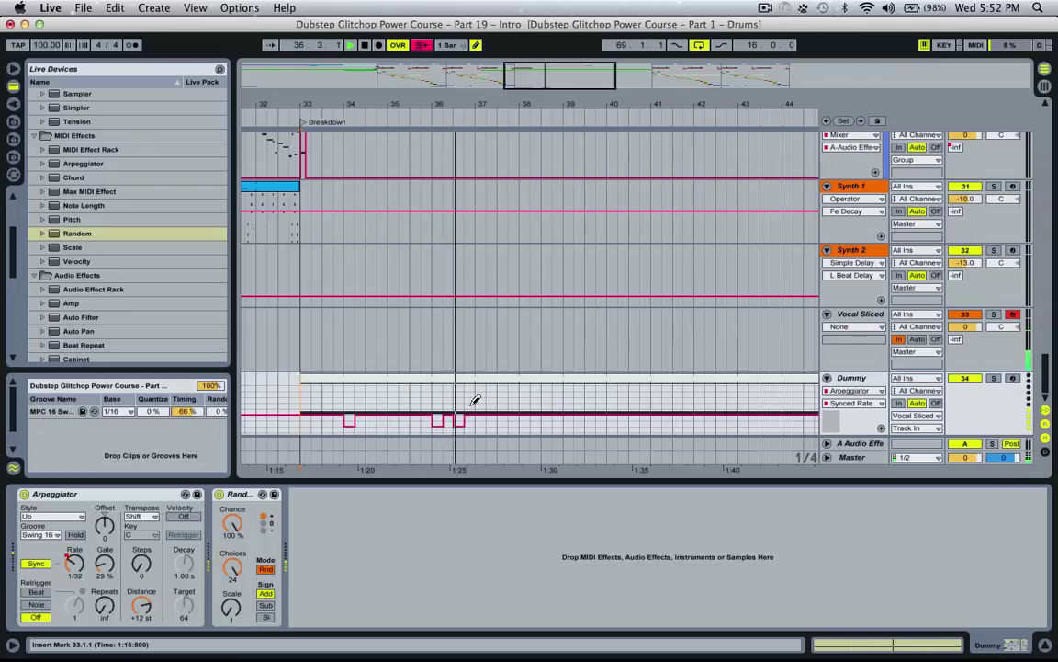
left_click(470, 403)
key("space")
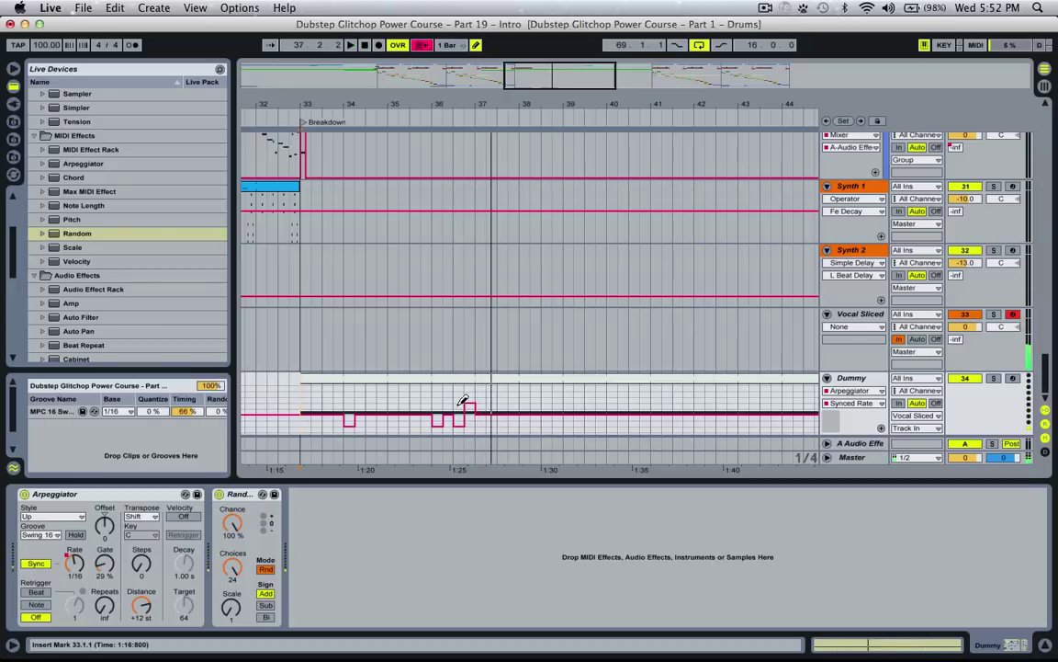
key("super+b")
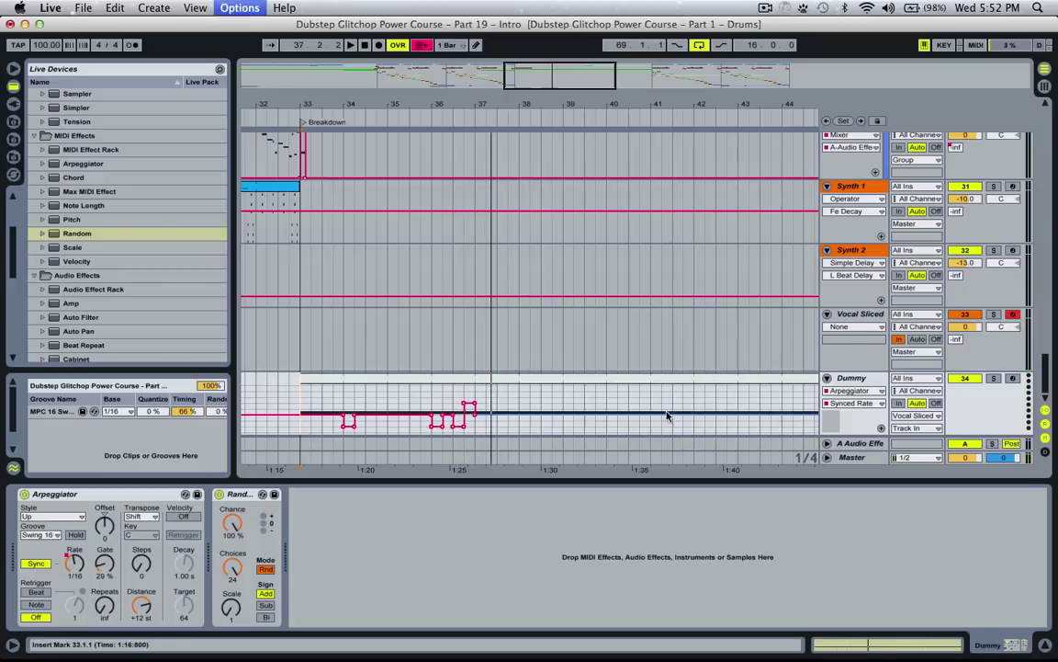
Give the Synced Rate automation its own lane, duplicate its bar 33 to 37 section three times up to bar 49, and audition it.
left_click(880, 429)
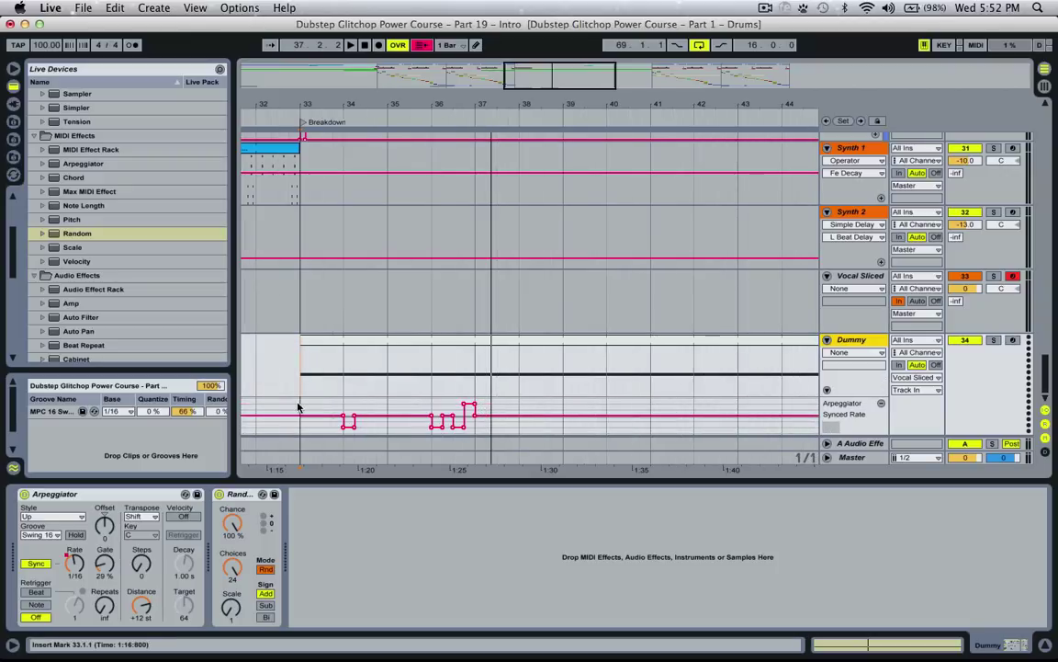
left_click_drag(298, 407, 475, 409)
key("super+d")
left_click_drag(514, 97, 640, 80)
key("super+d")
key("super+d")
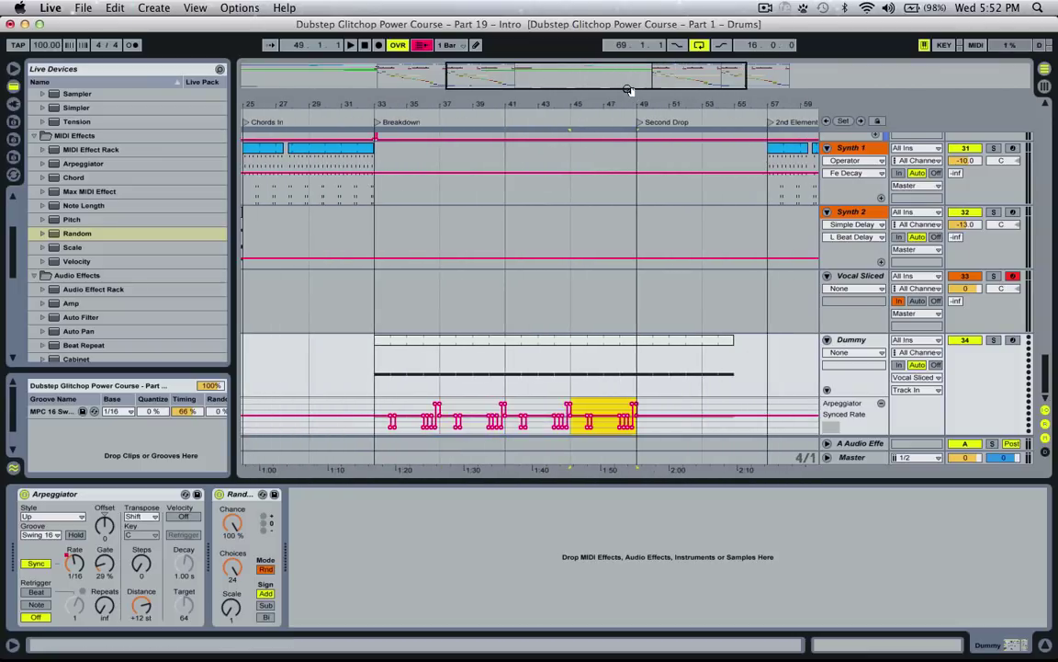
left_click(378, 379)
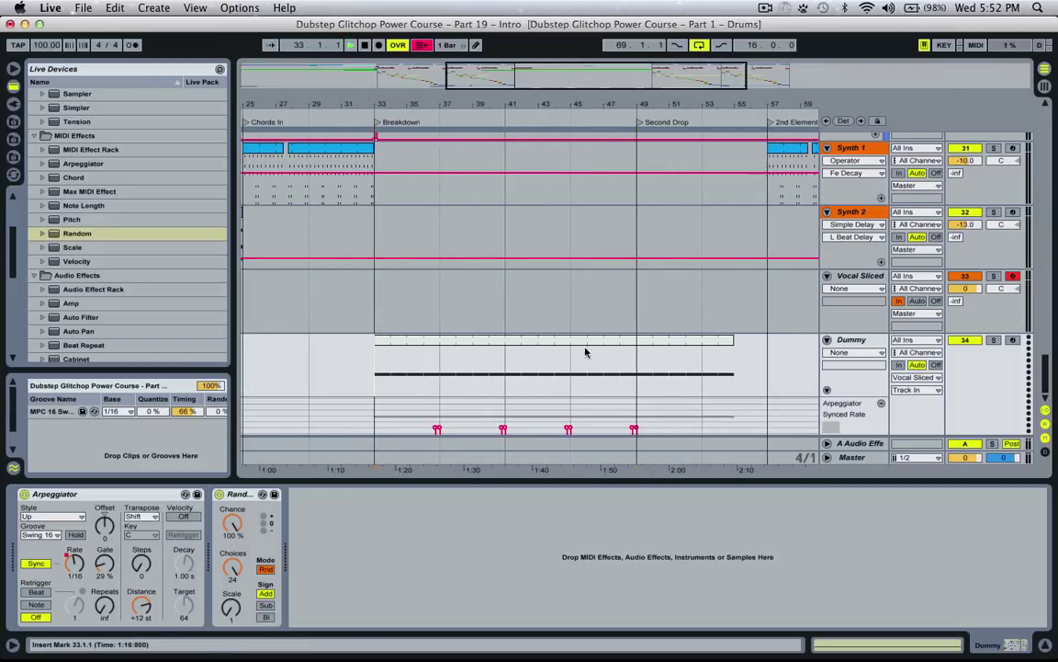
key("space")
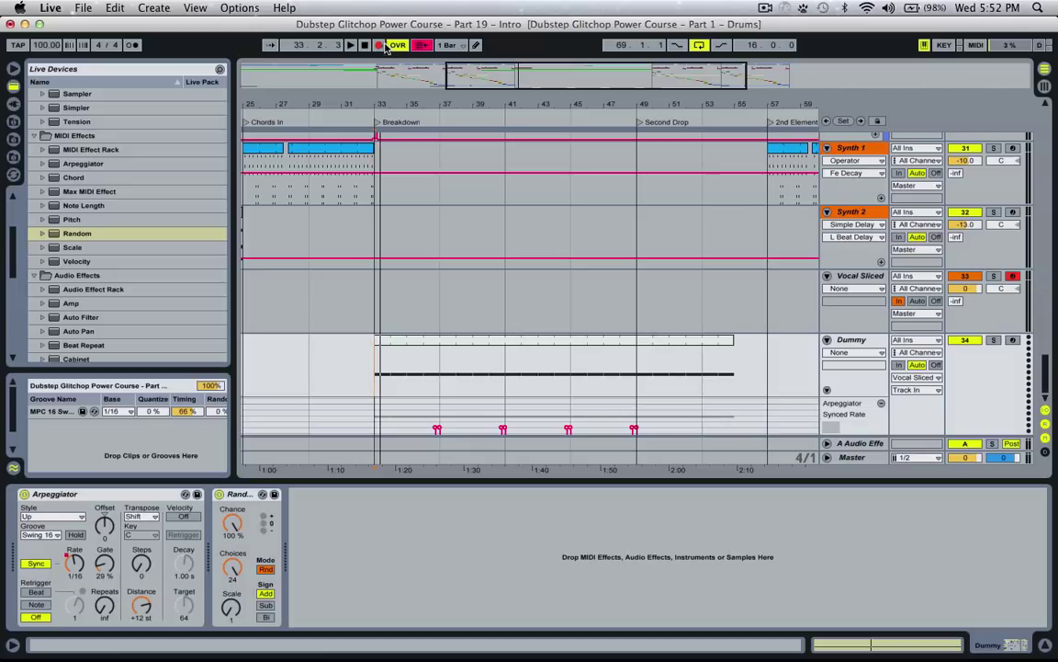
Arm arrangement recording and place the start point at bar 33 on the Vocal Sliced track.
left_click_drag(464, 70, 464, 101)
left_click(432, 292)
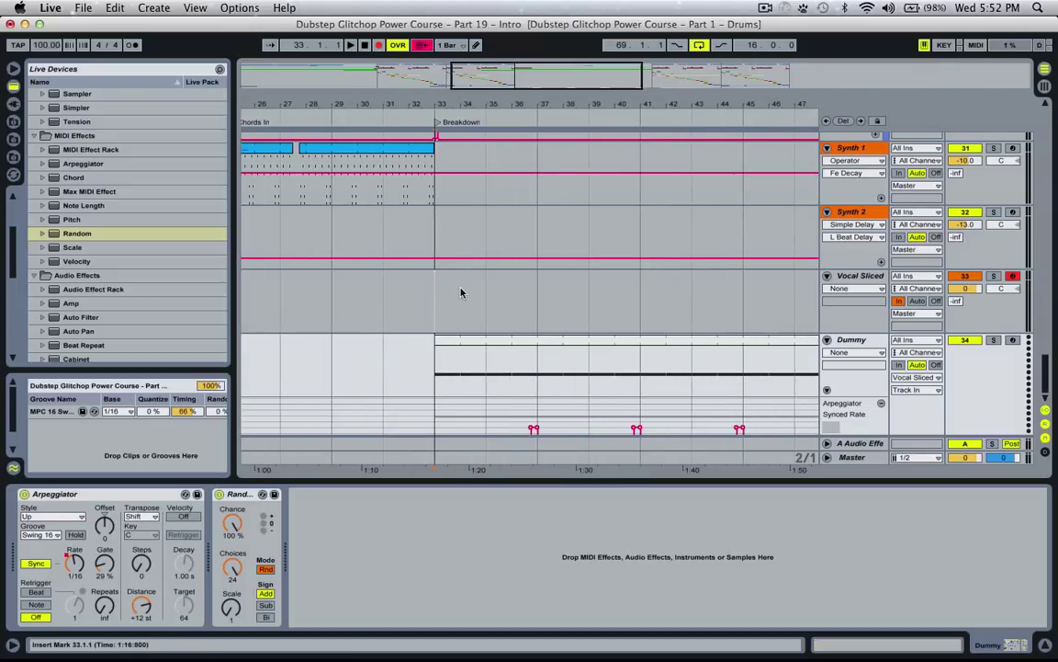
left_click(461, 292)
left_click(850, 339)
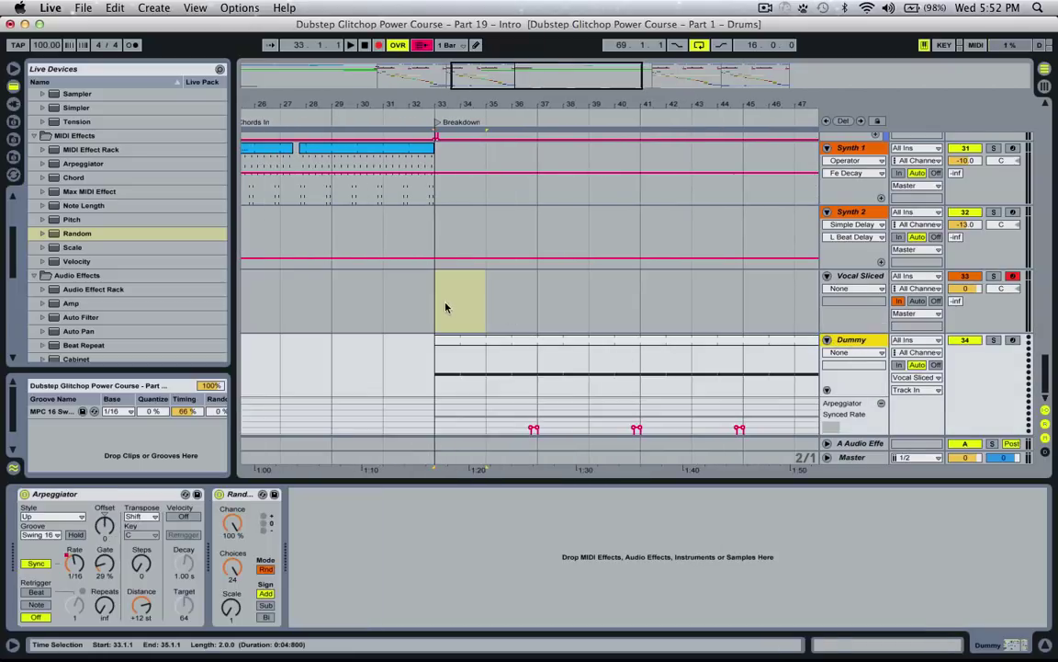
left_click(446, 303)
left_click_drag(482, 79, 534, 87)
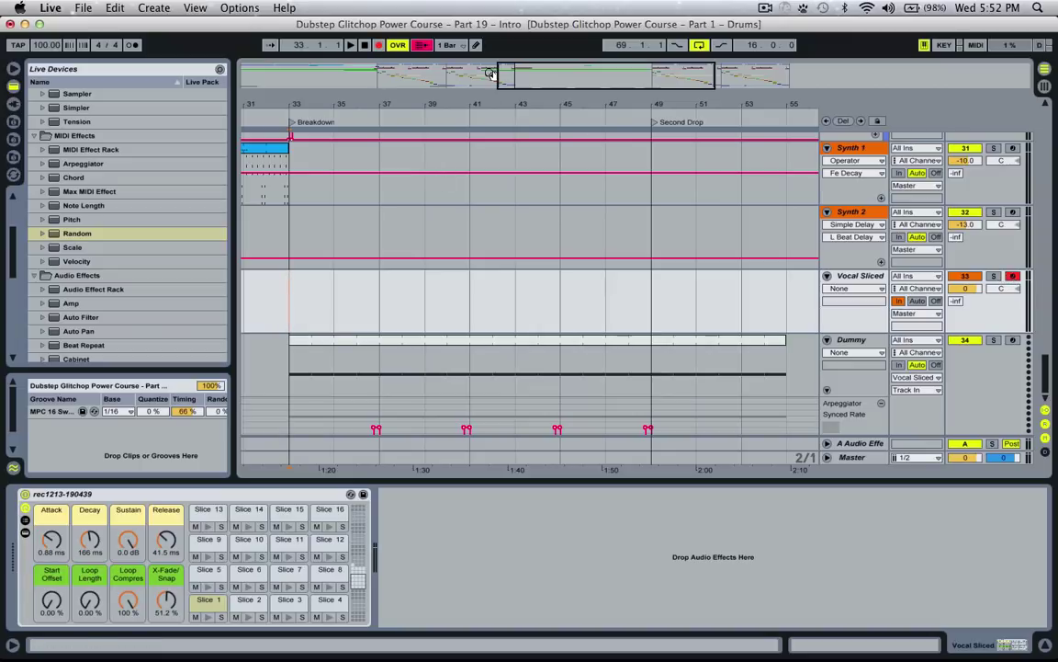
Record the randomised arpeggio as a MIDI clip on the Vocal Sliced track from bar 33, trimming its end to bar 41.
key("space")
left_click_drag(472, 103, 662, 272)
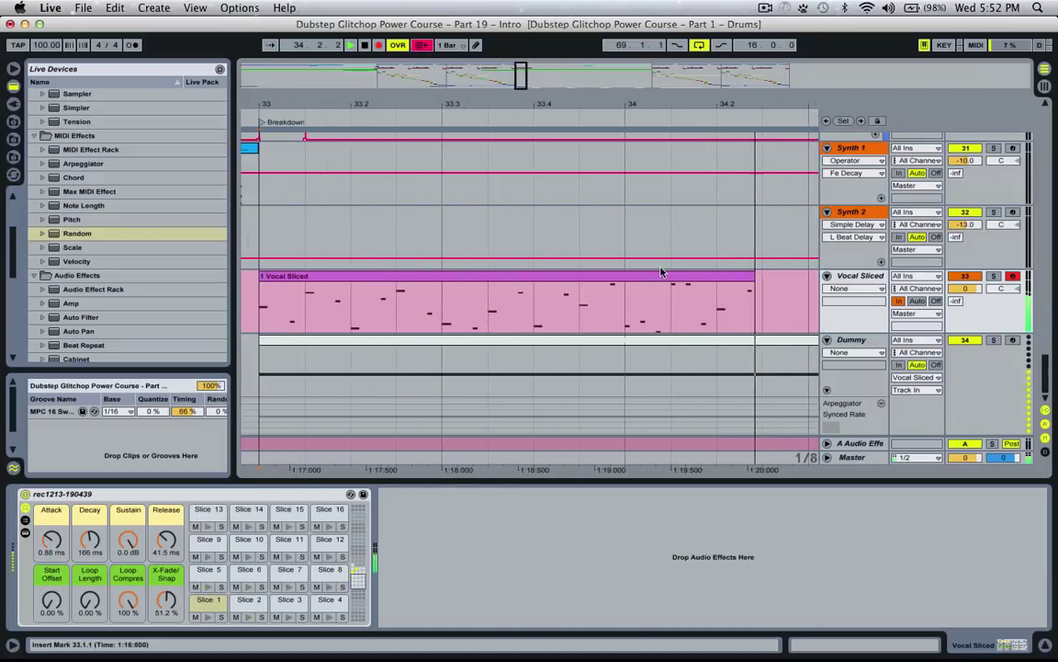
left_click_drag(521, 75, 521, 37)
left_click_drag(643, 166, 412, 87)
left_click_drag(304, 104, 255, 90)
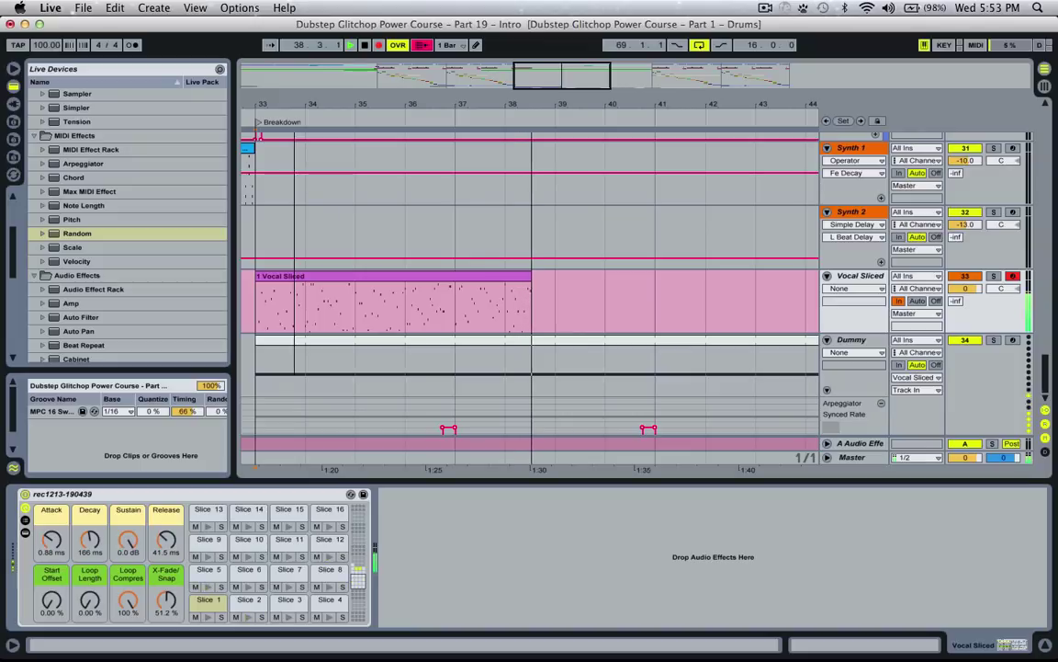
left_click_drag(575, 87, 595, 78)
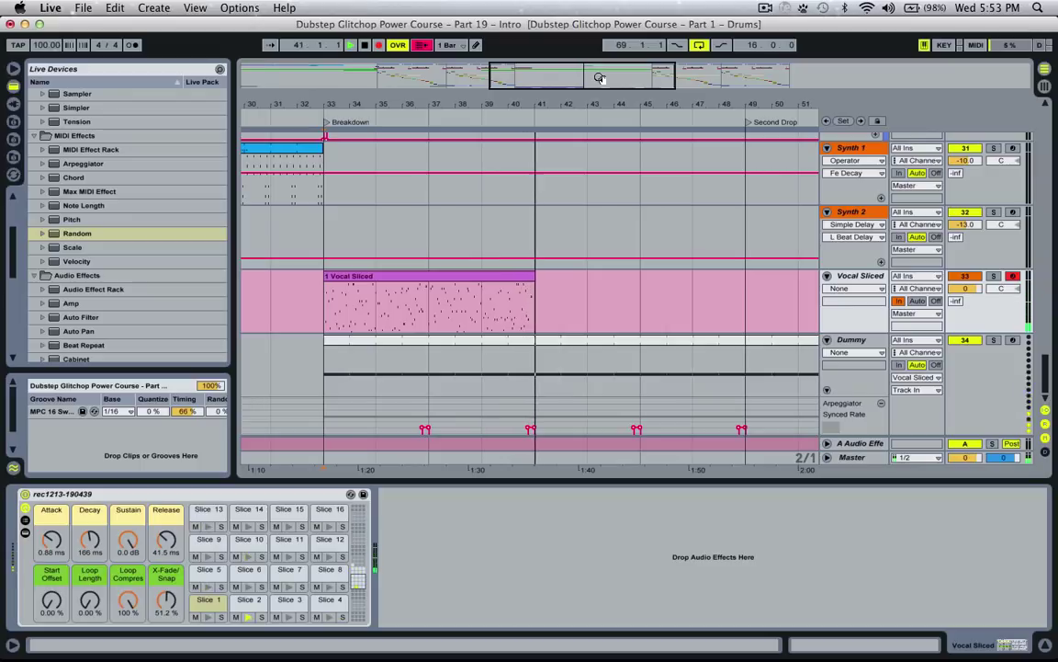
key("space")
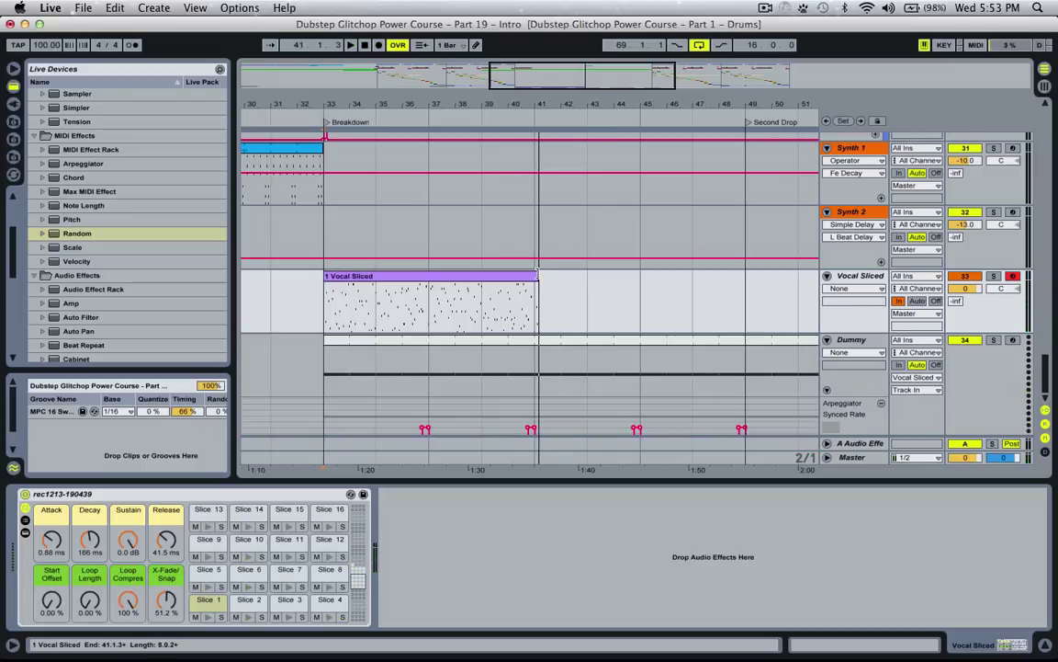
left_click(526, 298)
Delete the Dummy track.
left_click(855, 340)
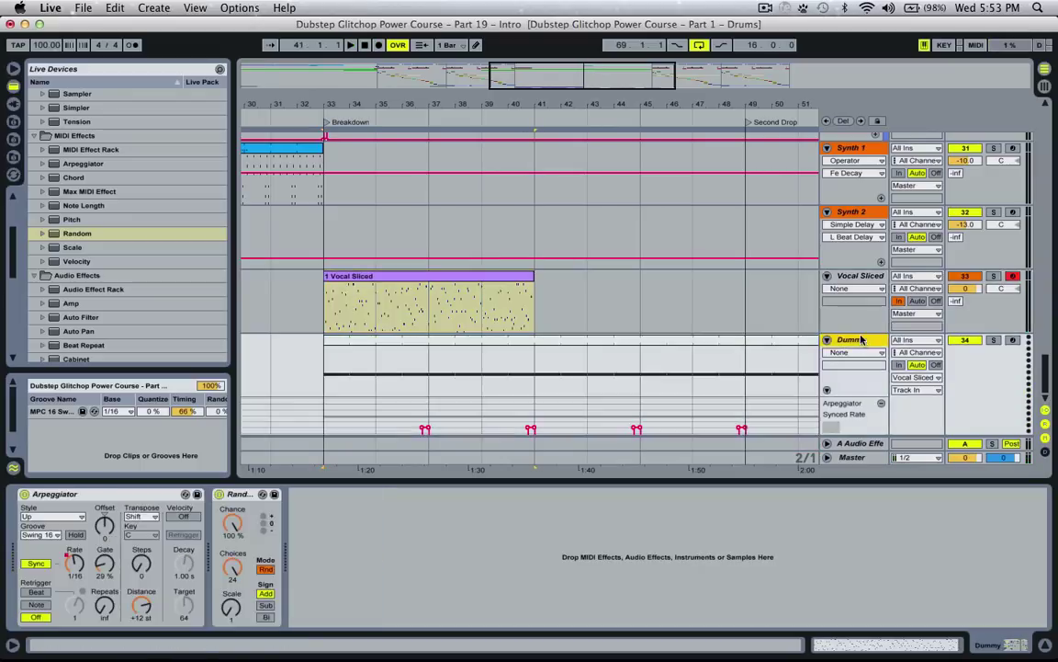
key("Delete")
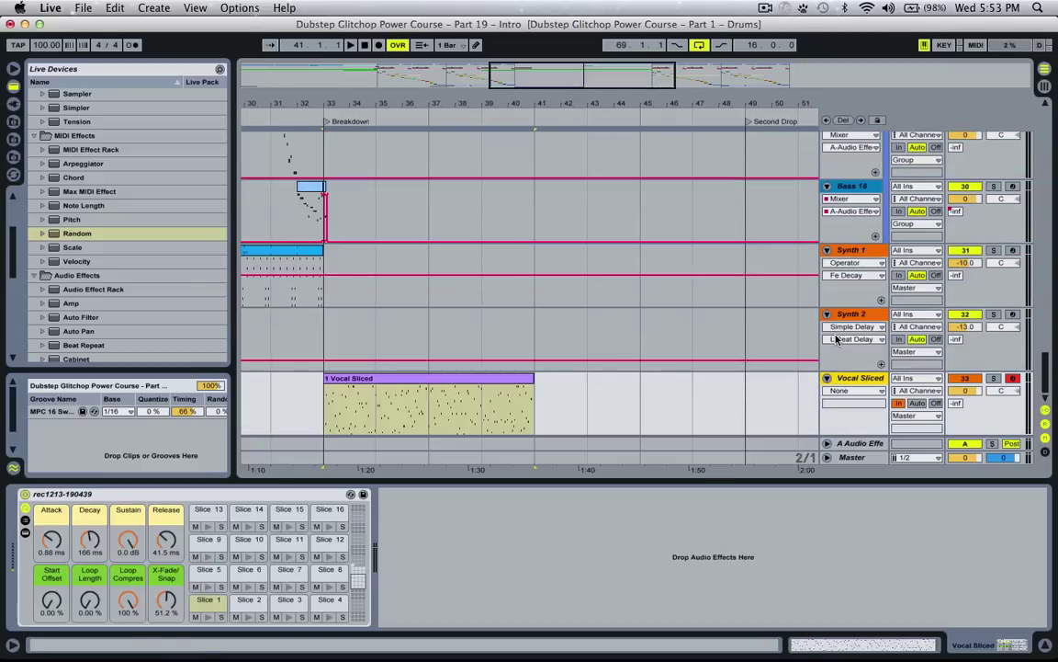
Set the Vocal Sliced track's monitoring to Off and play its recorded clip from bar 33.
left_click(323, 413)
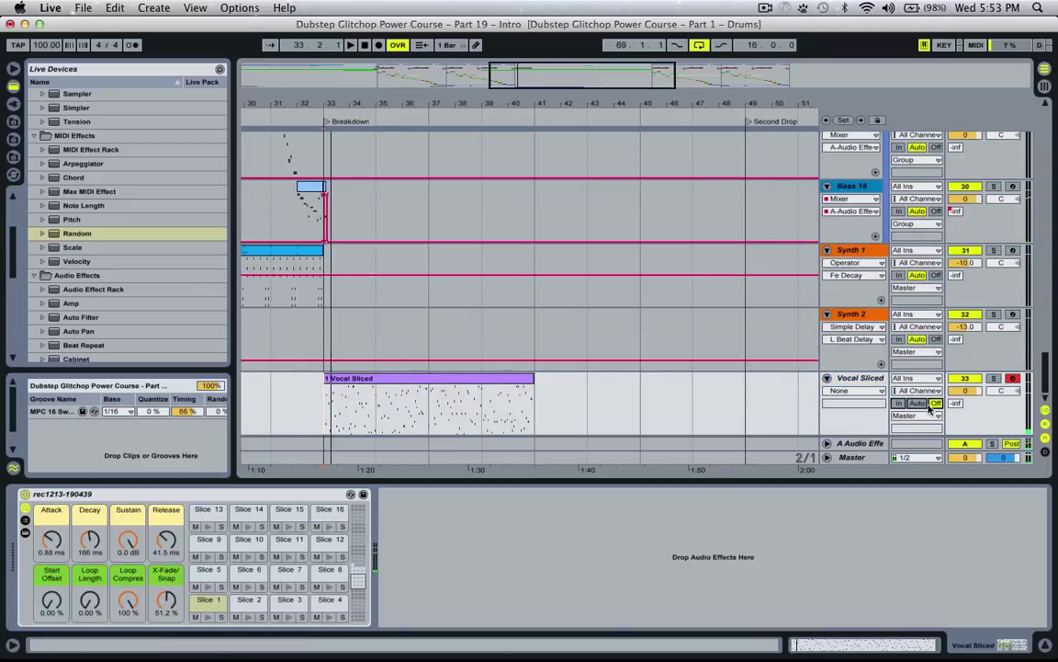
key("space")
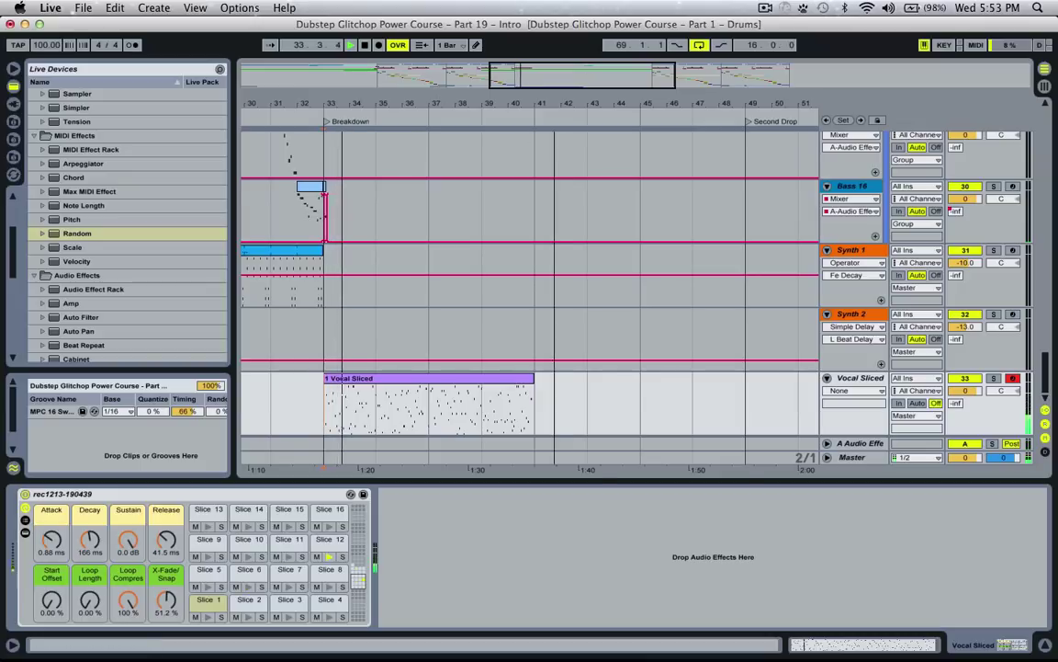
left_click_drag(583, 70, 553, 79)
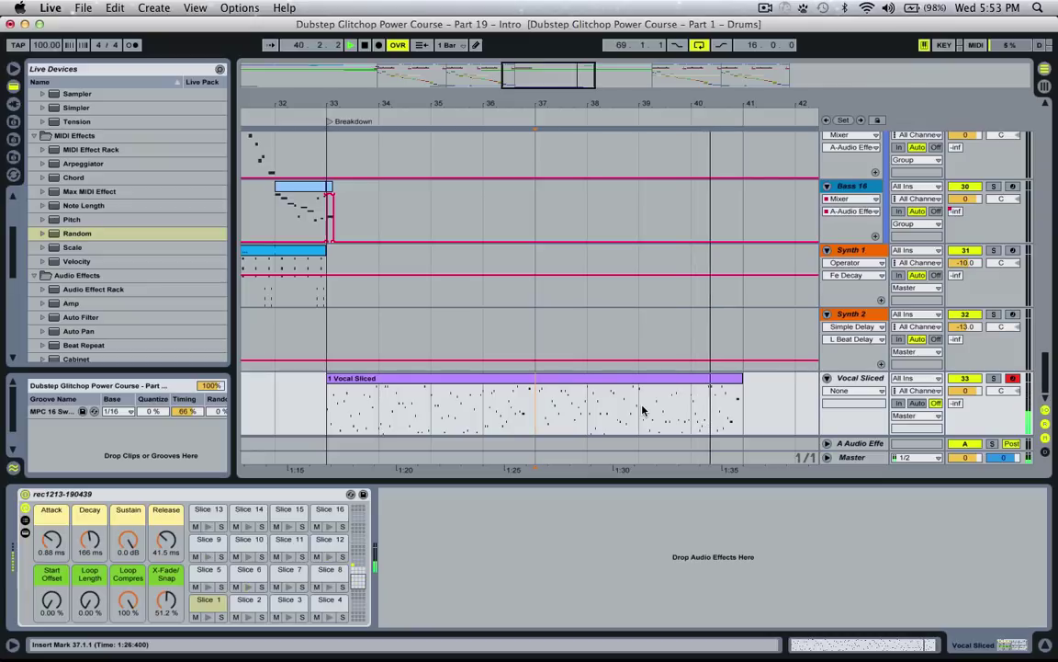
Stop playback and move the bars 39 to 41 section of the Vocal Sliced clip to bar 33.
key("space")
left_click_drag(643, 410, 693, 410)
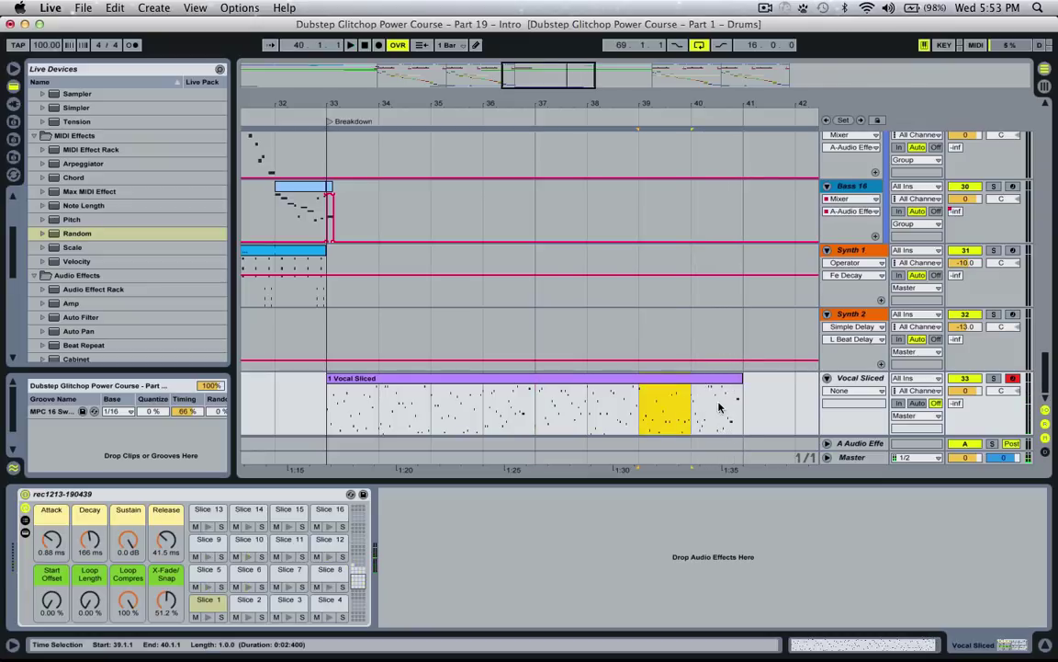
left_click(733, 407, "shift")
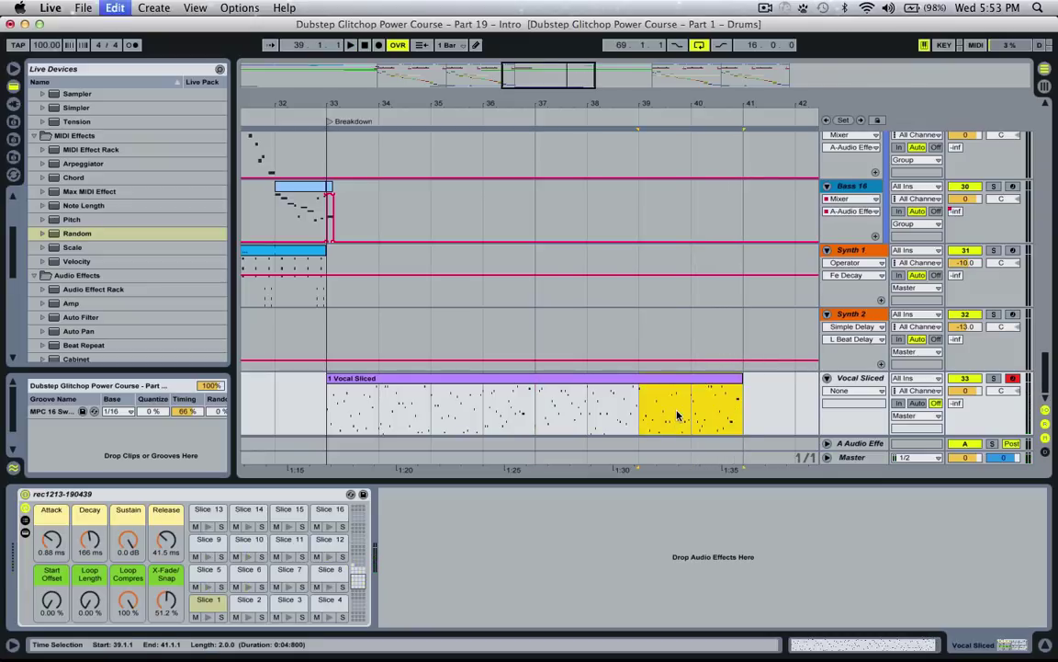
left_click_drag(675, 379, 365, 380)
double_click(365, 380)
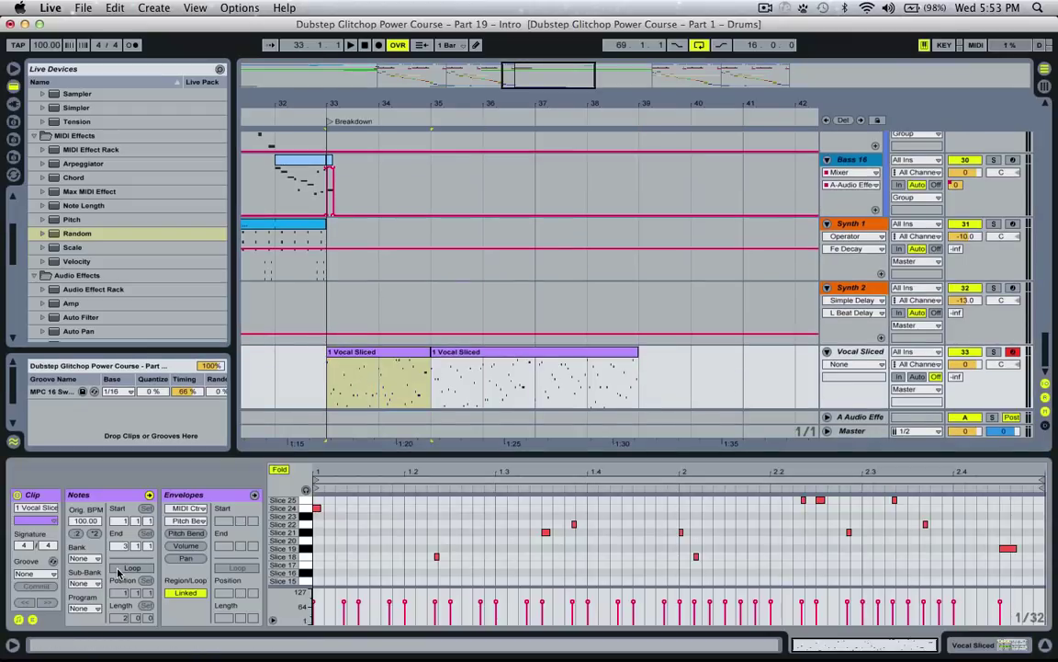
Turn on looping for the two-bar Vocal Sliced clip at bar 33 and extend it to bar 49 at the Second Drop.
left_click(117, 570)
left_click_drag(428, 377, 588, 377)
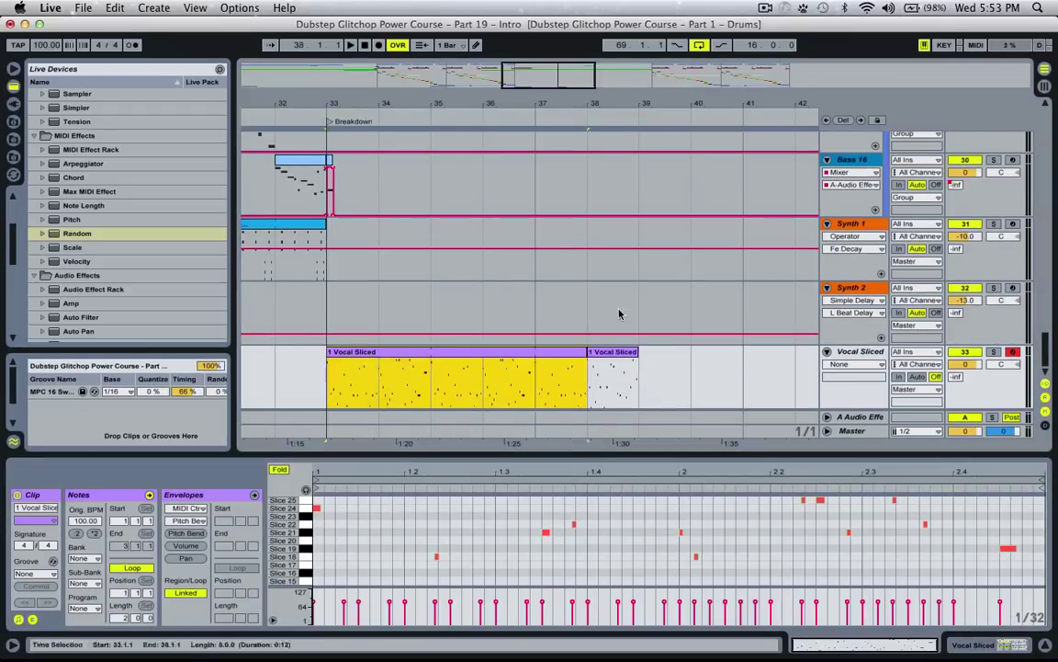
left_click_drag(525, 84, 586, 77)
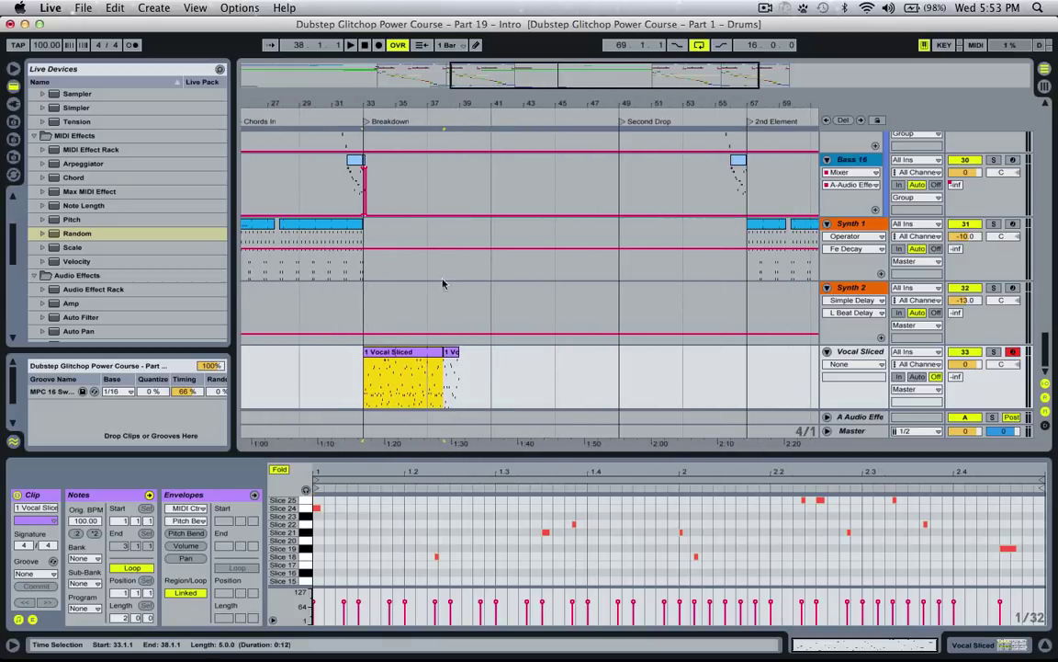
left_click_drag(462, 352, 616, 370)
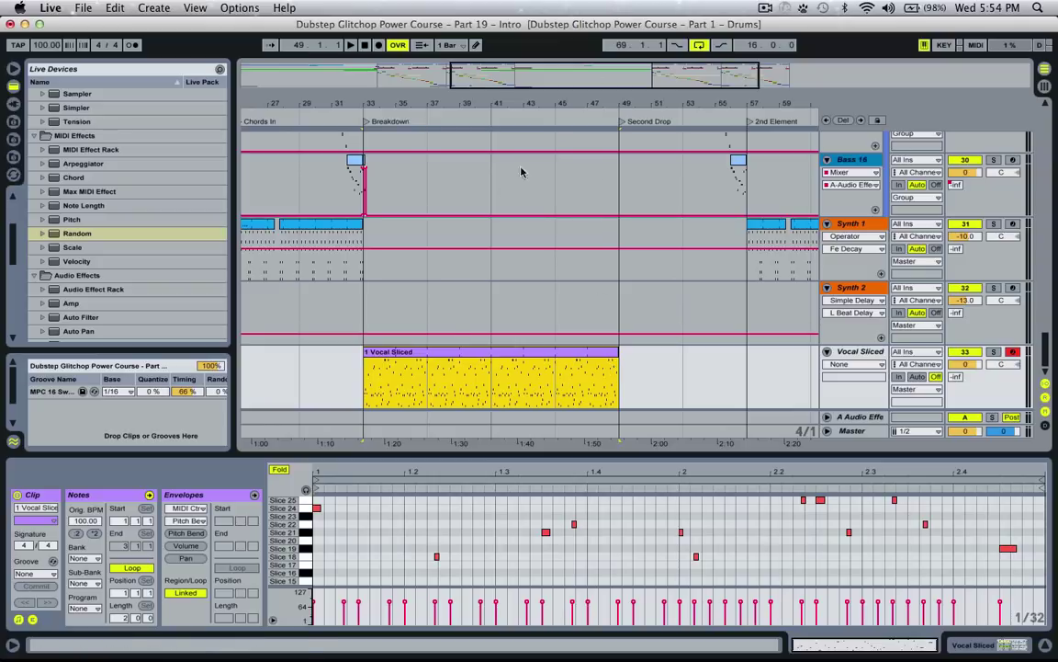
Play the extended Vocal Sliced clip from bar 33 and show the track's devices.
left_click(385, 392)
left_click(859, 352)
key("space")
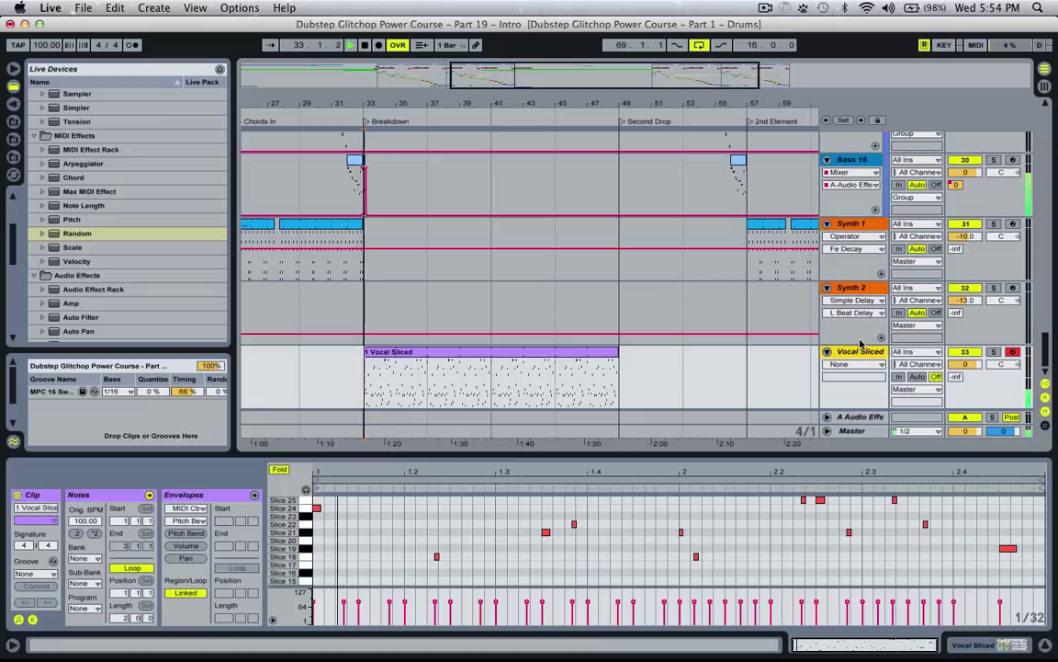
key("shift+Tab")
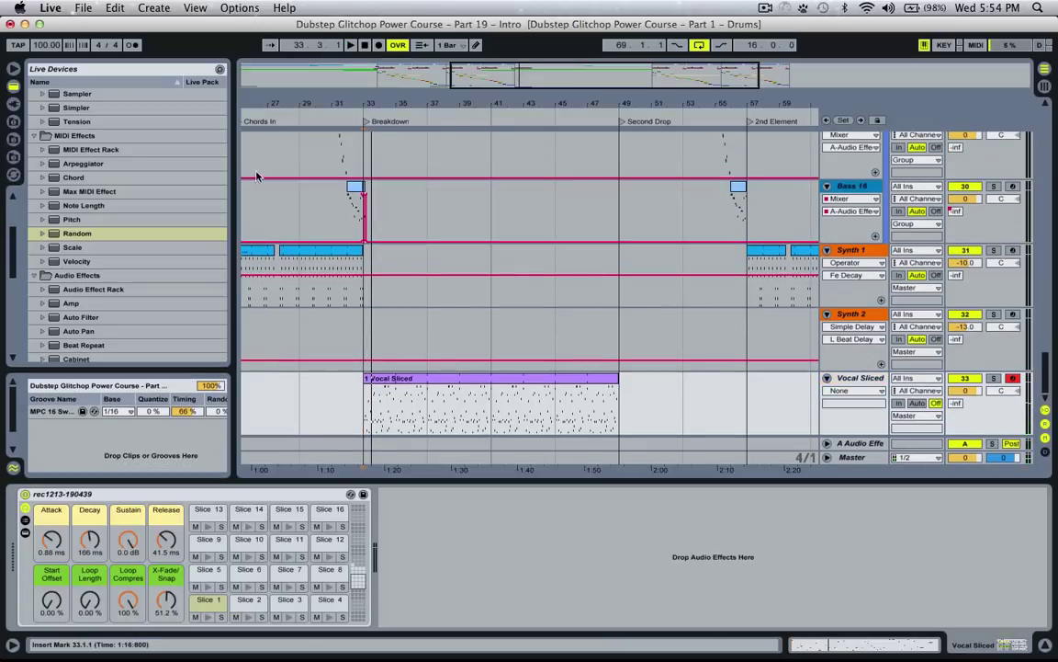
Add an EQ Eight to Vocal Sliced, cutting band 2 deeply, dipping band 3 and boosting band 4 by 2.21 dB at 9.88 kHz.
scroll(91, 294, "down", 5)
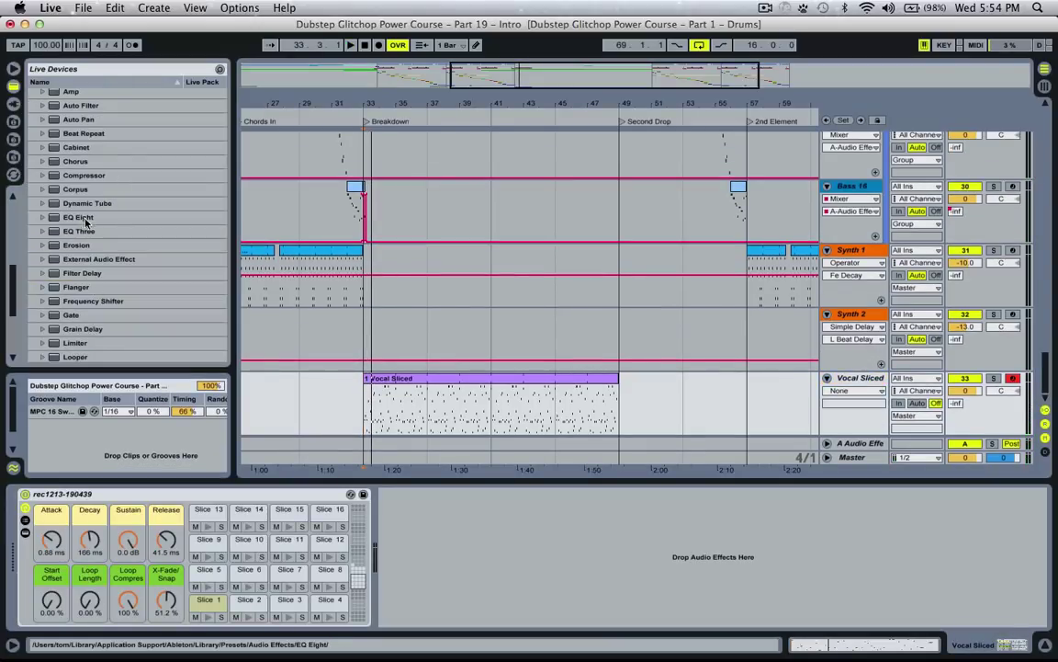
left_click_drag(85, 221, 333, 446)
left_click_drag(484, 539, 543, 598)
key("space")
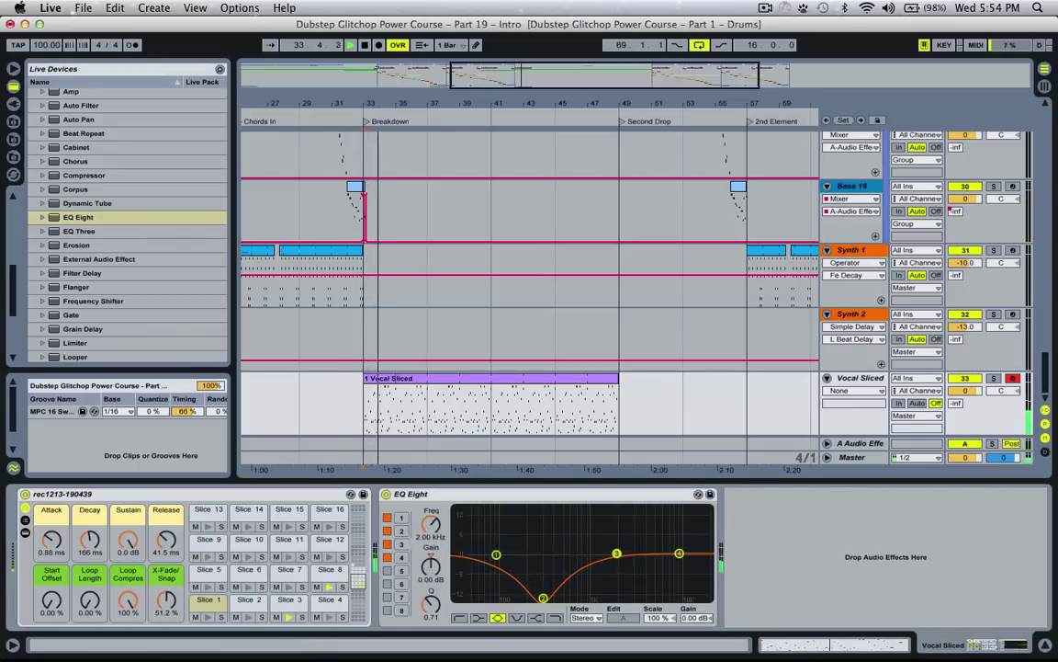
left_click_drag(617, 554, 610, 574)
left_click_drag(679, 553, 678, 547)
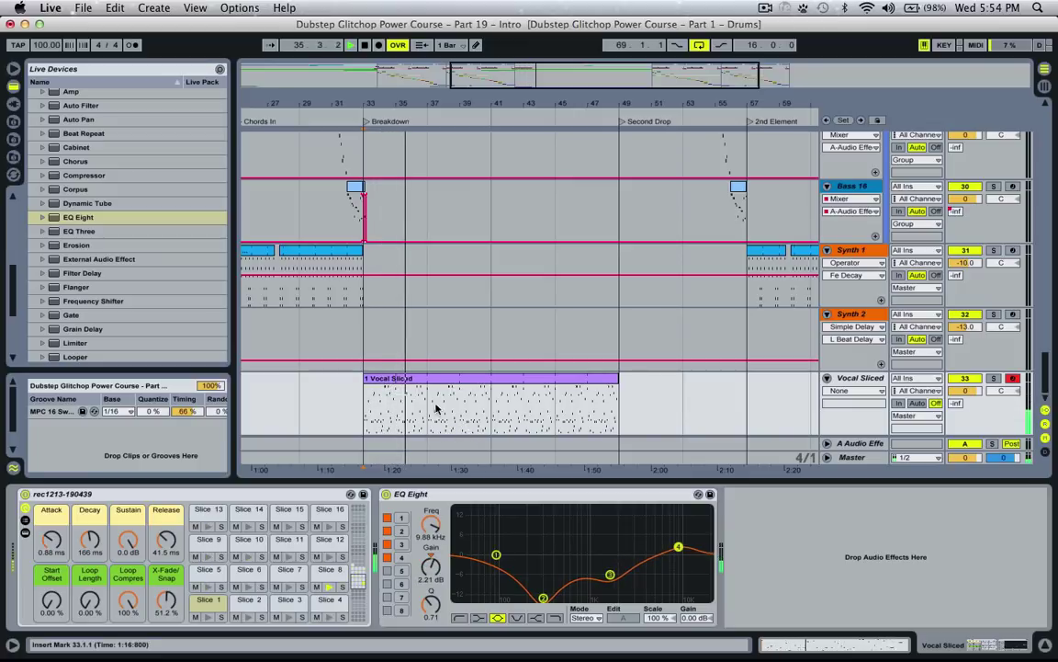
Open the Vocal Sliced clip's notes and lengthen the Slice 9 note at 1.2 to end at 1.2.2.
left_click(432, 408)
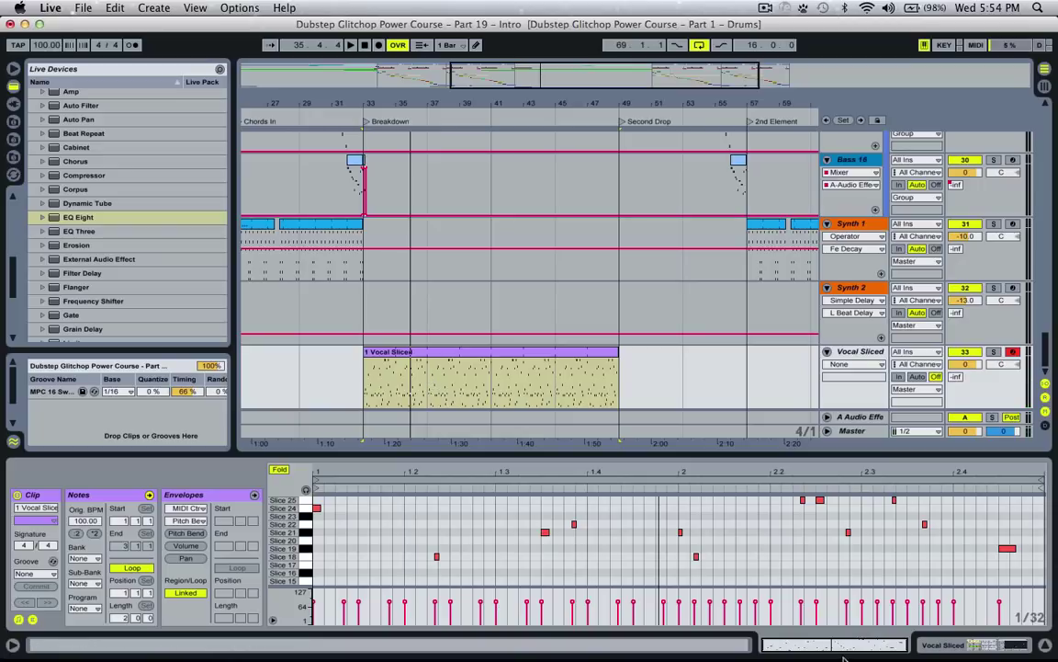
scroll(488, 560, "down", 5)
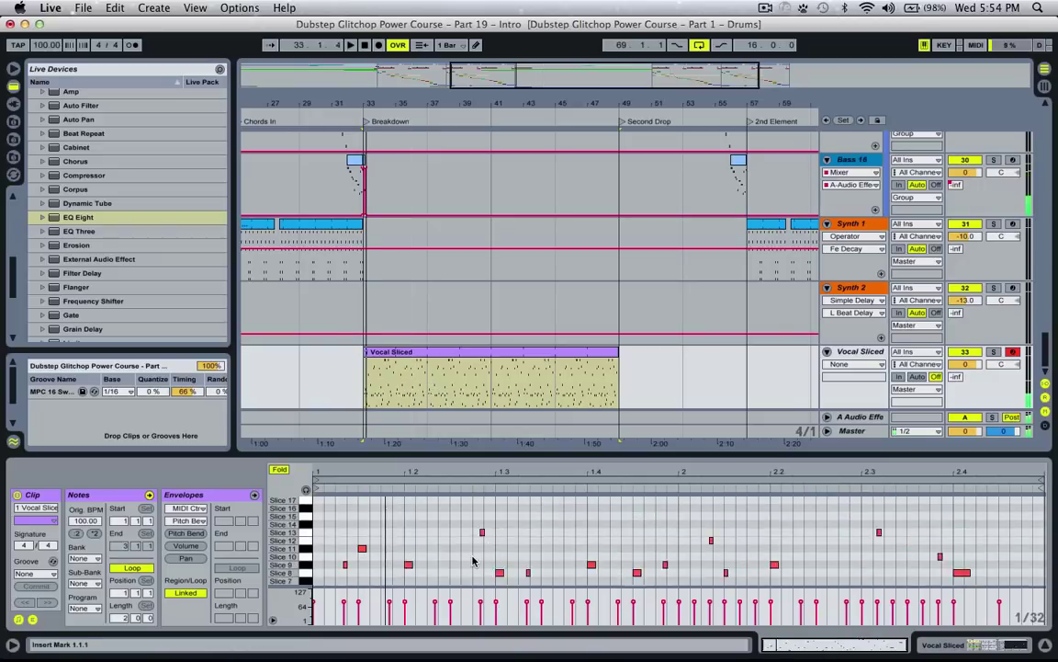
scroll(452, 560, "up", 2)
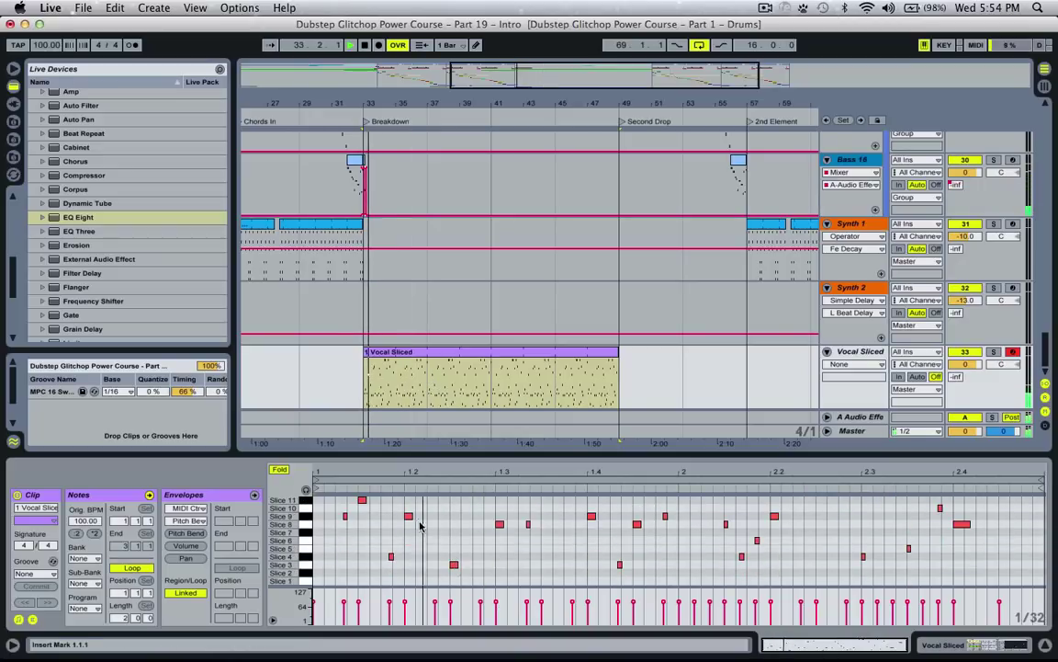
scroll(430, 535, "down", 4)
left_click(426, 532)
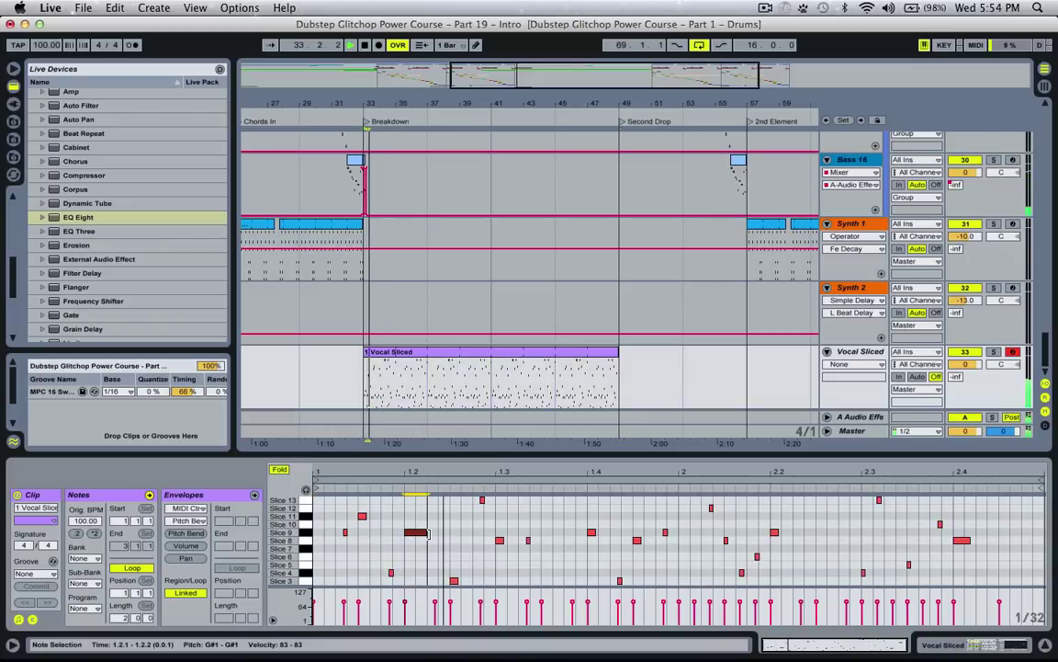
scroll(449, 544, "down", 2)
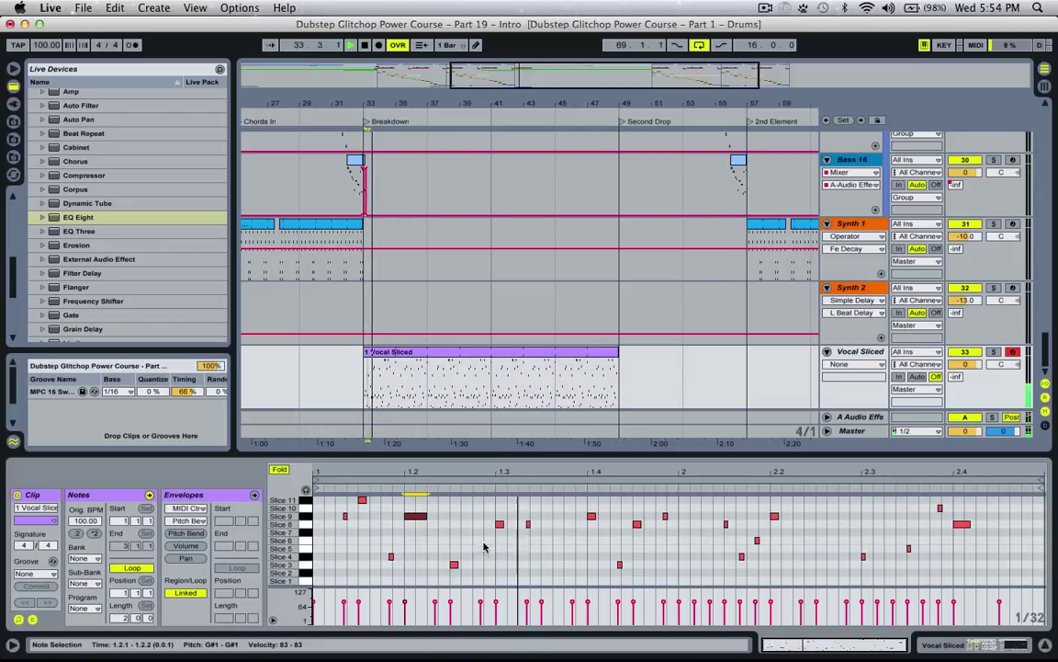
Transpose the Slice 8 note at 1.3.2 up to Slice 16, lengthen it to 1.3.3, and listen to the clip.
left_click(528, 524)
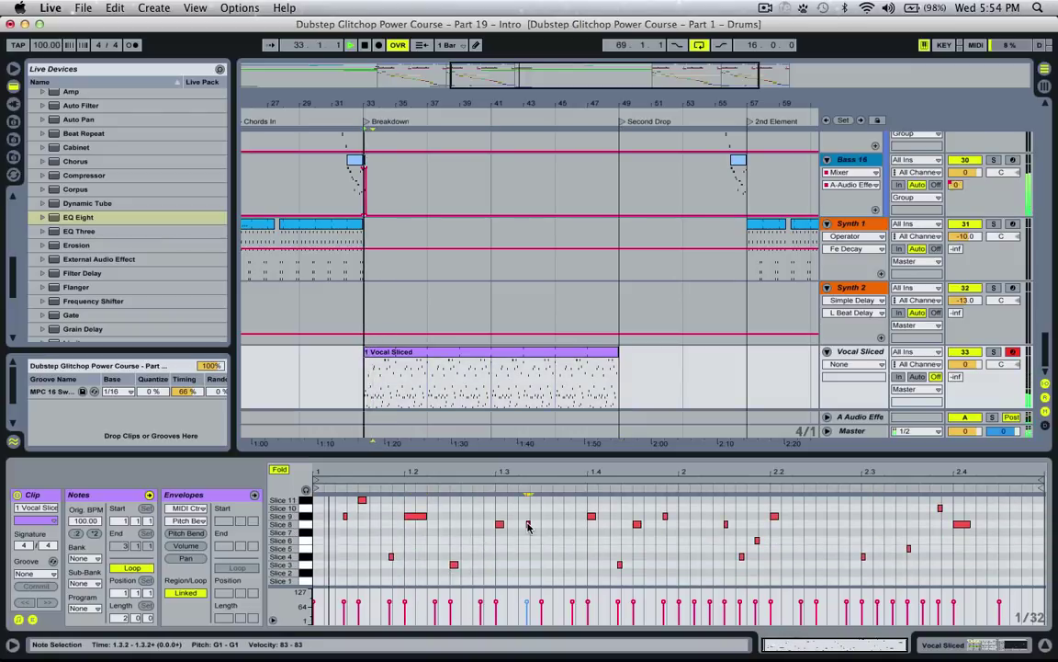
key("shift+Up")
key("space")
key("Down")
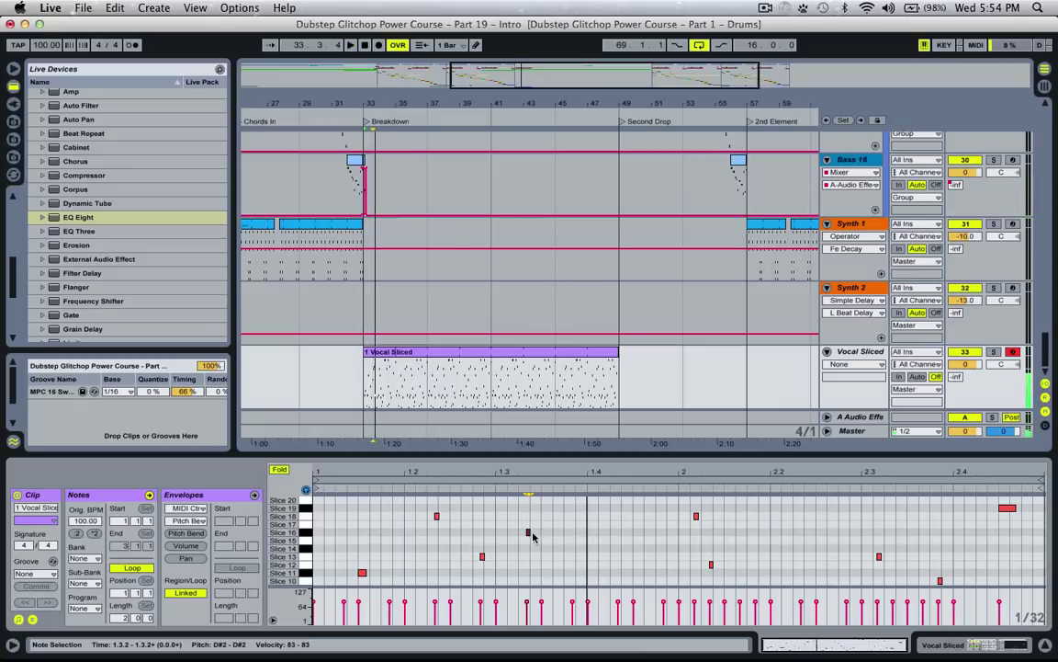
left_click_drag(531, 532, 550, 532)
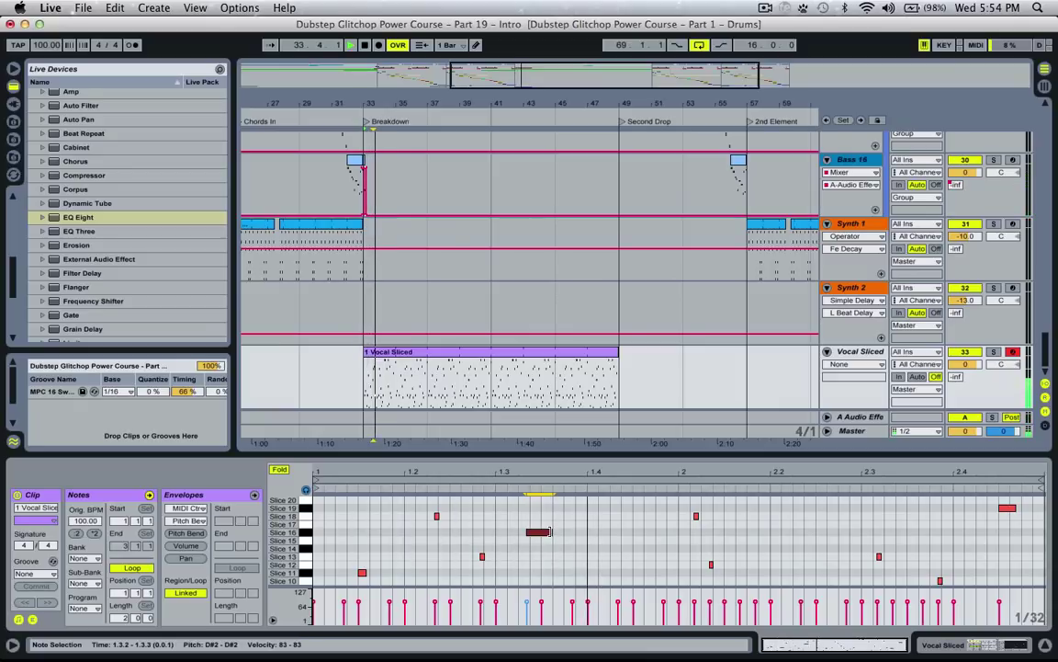
left_click(726, 548)
left_click(448, 354)
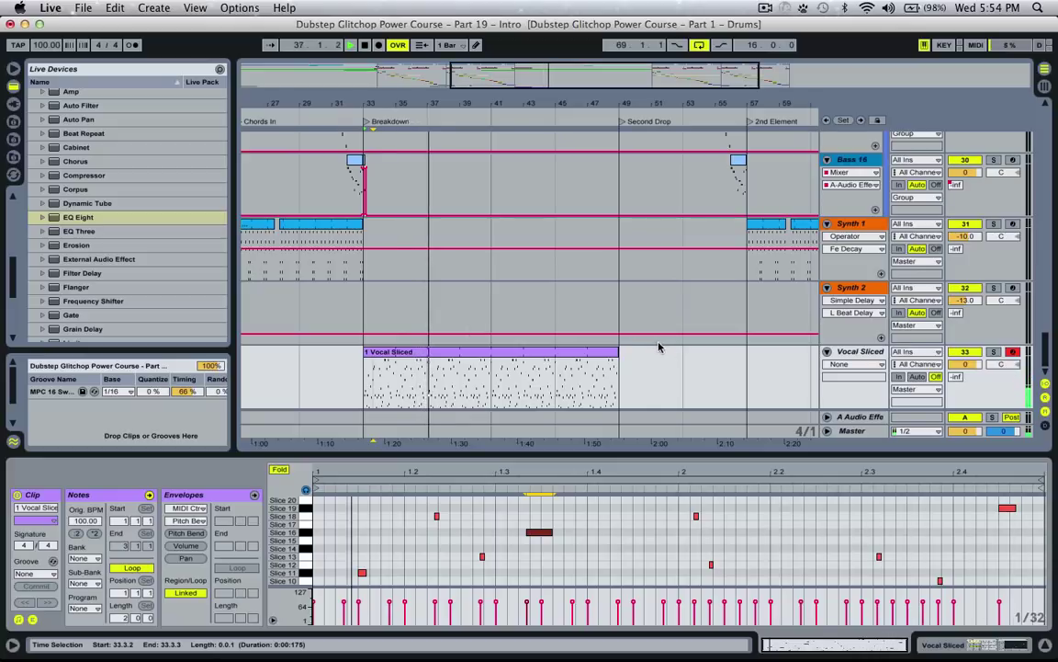
Duplicate the Vocal Sliced track, panning the original to 50L and the copy to 50R.
left_click(871, 355)
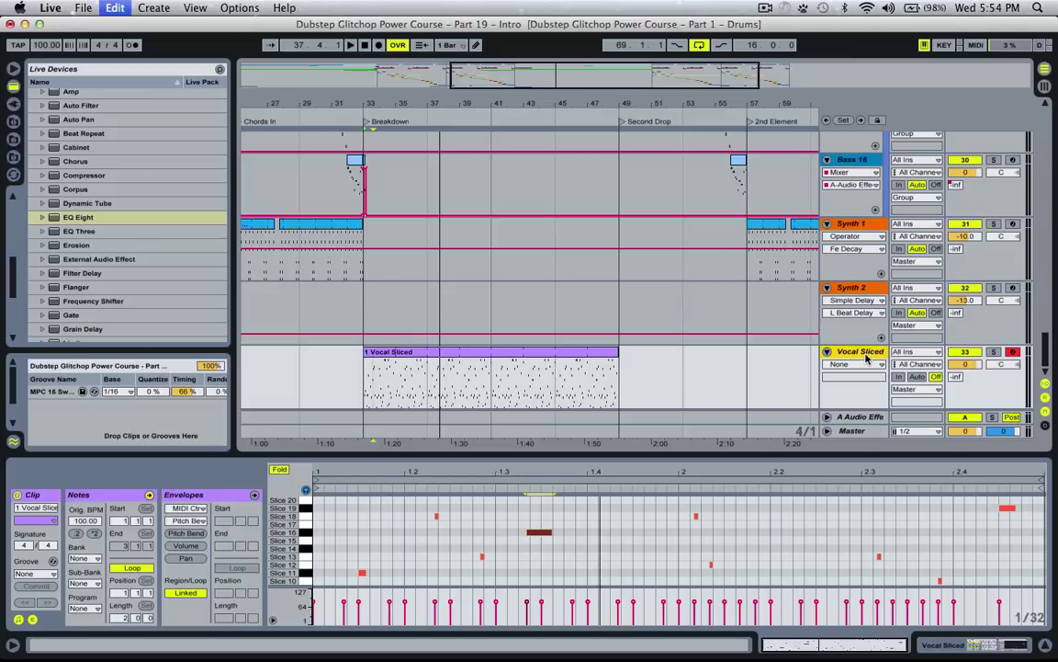
key("super+d")
left_click_drag(1004, 300, 1003, 320)
left_click_drag(1003, 365, 1003, 344)
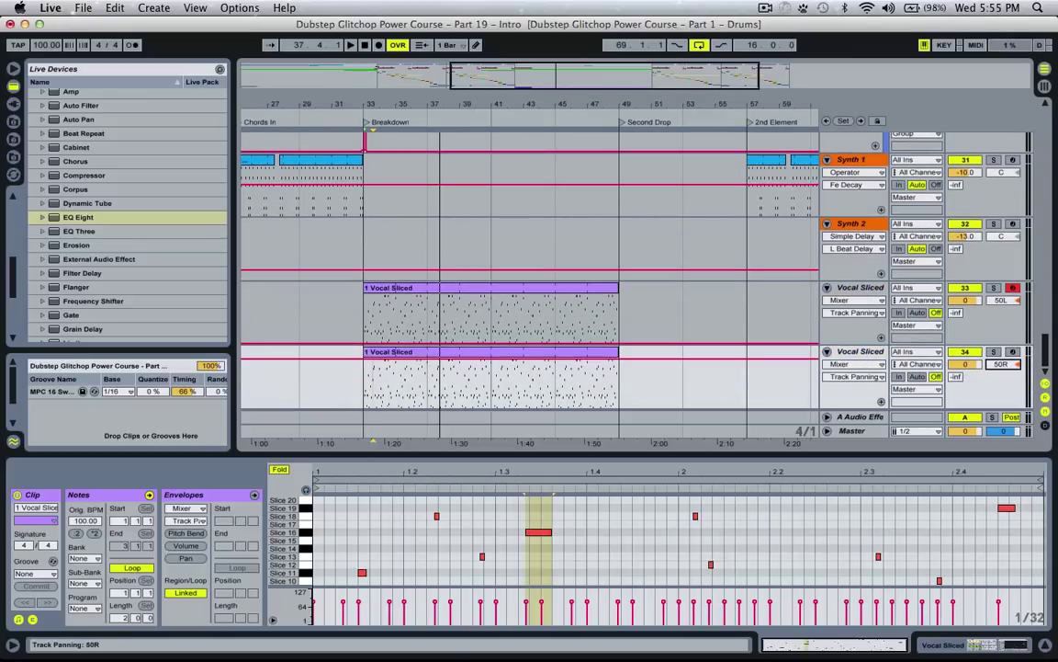
Add a Frequency Shifter after the EQ Eight on the duplicate Vocal Sliced track and audition it with a 20 Hz coarse shift.
double_click(852, 354)
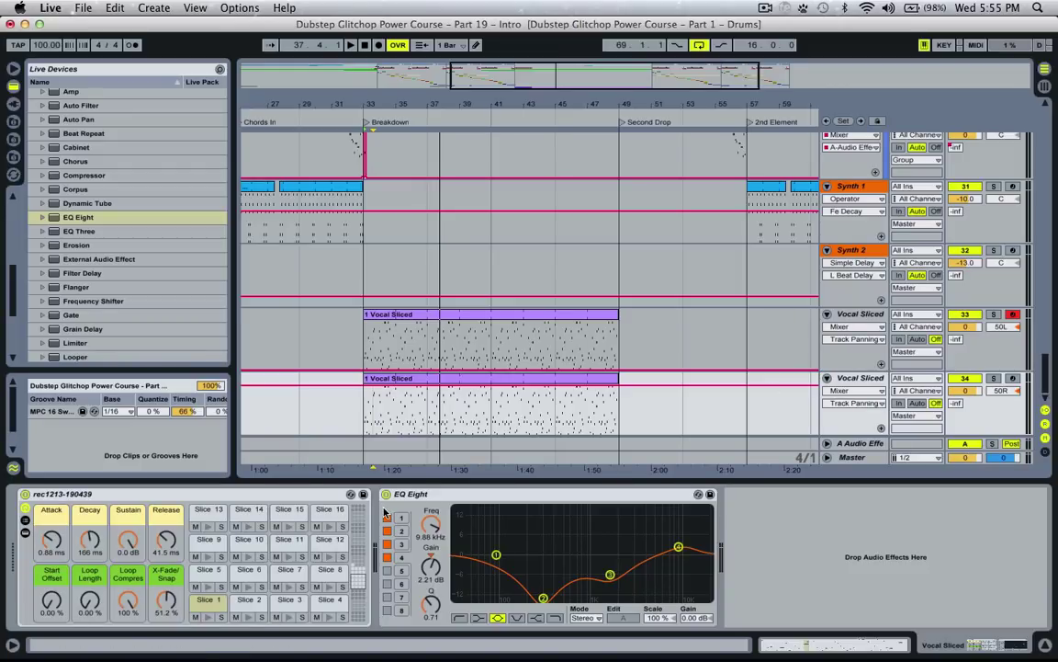
scroll(88, 136, "up", 10)
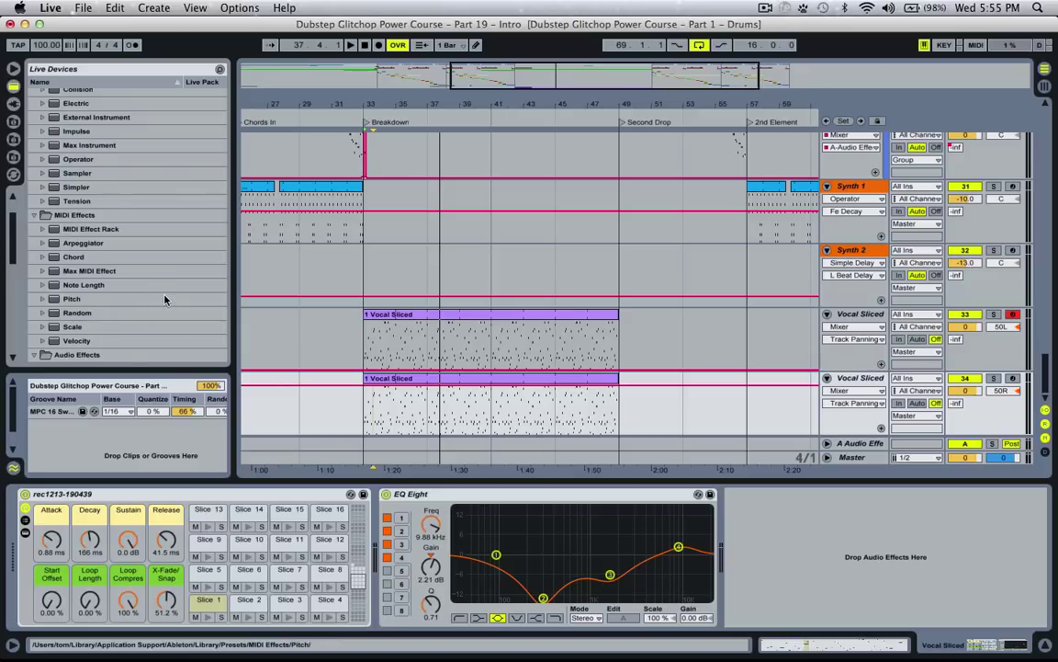
scroll(165, 299, "down", 10)
scroll(156, 285, "down", 5)
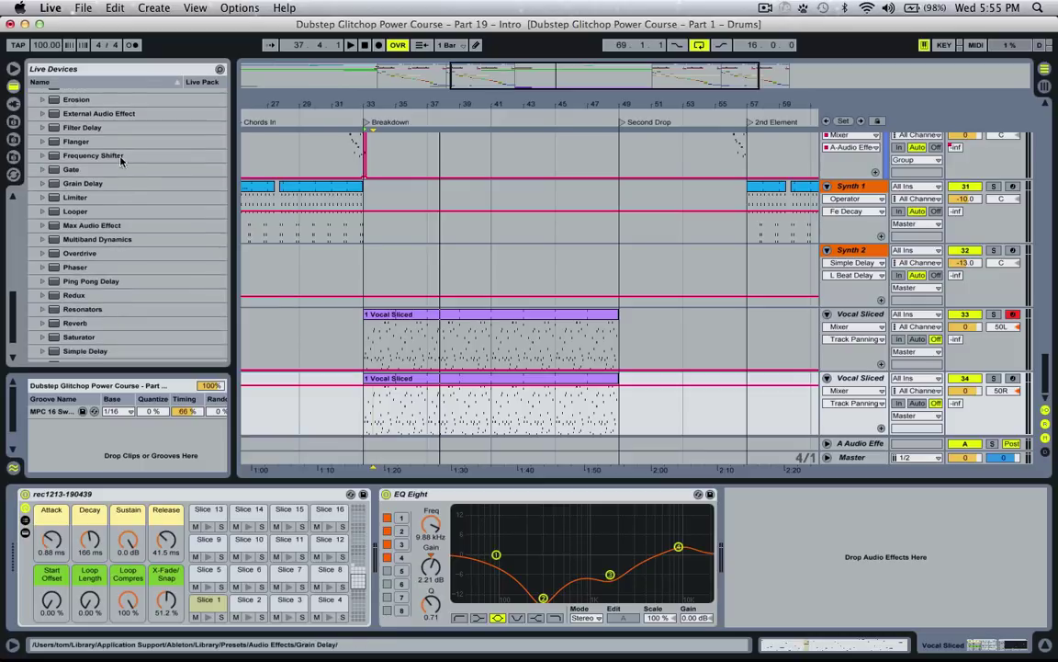
left_click_drag(94, 156, 814, 525)
key("space")
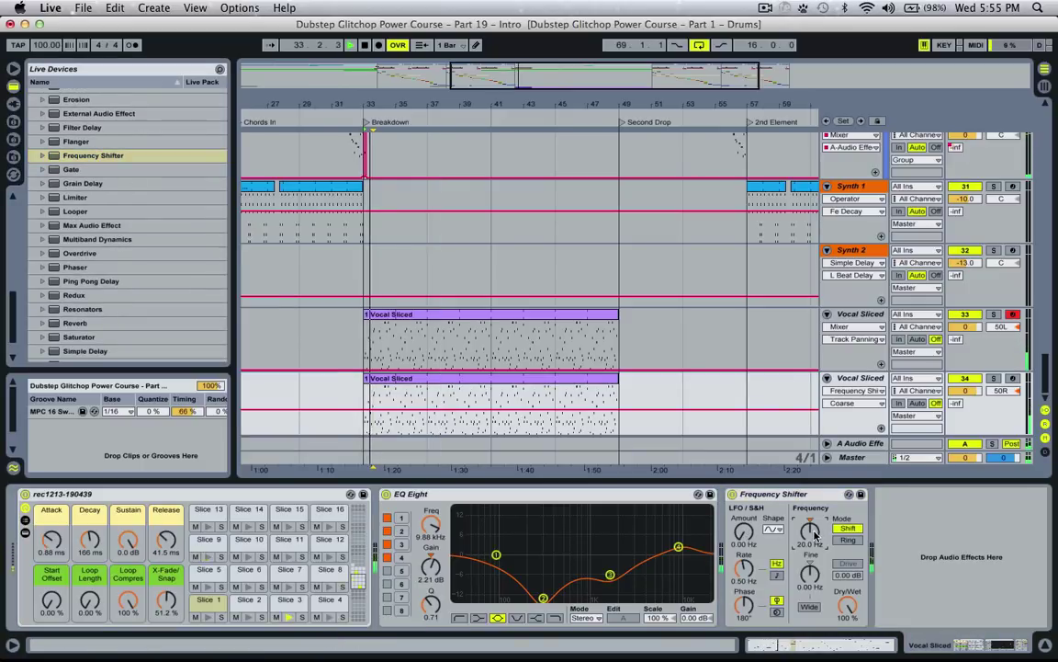
key("space")
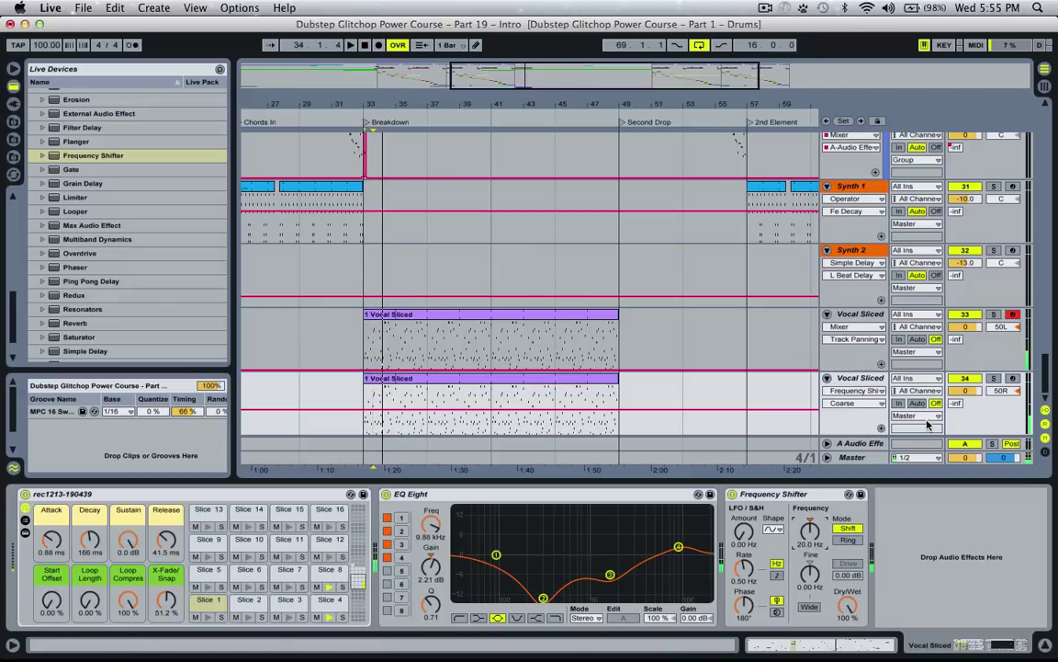
Solo the duplicate Vocal Sliced track, set its Frequency Shifter's coarse frequency to 96 Hz during playback, and unsolo it.
left_click(993, 378)
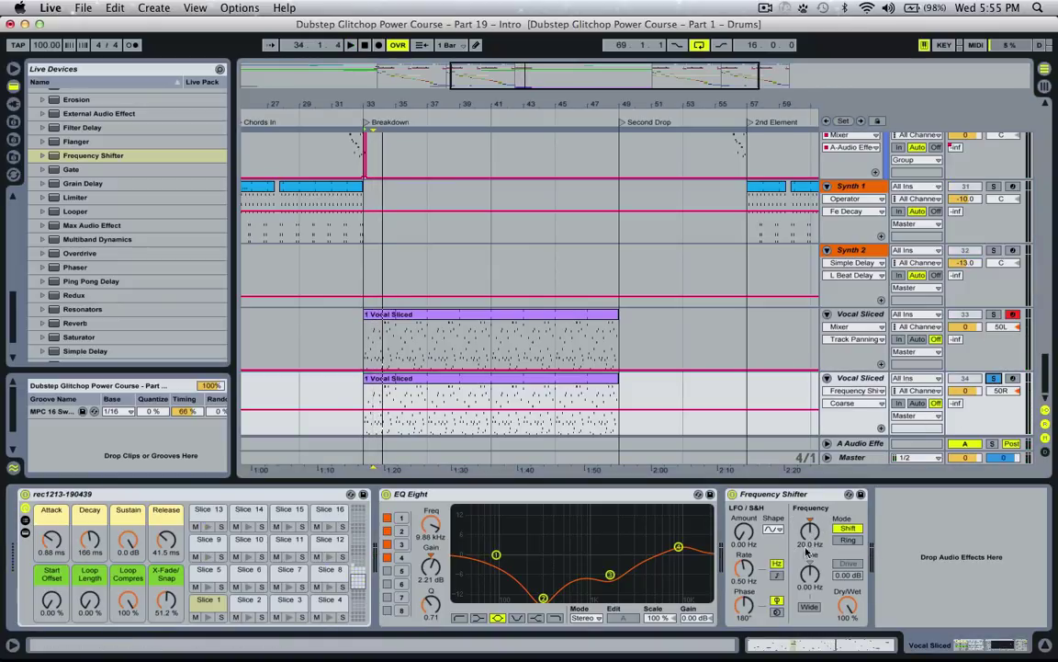
key("space")
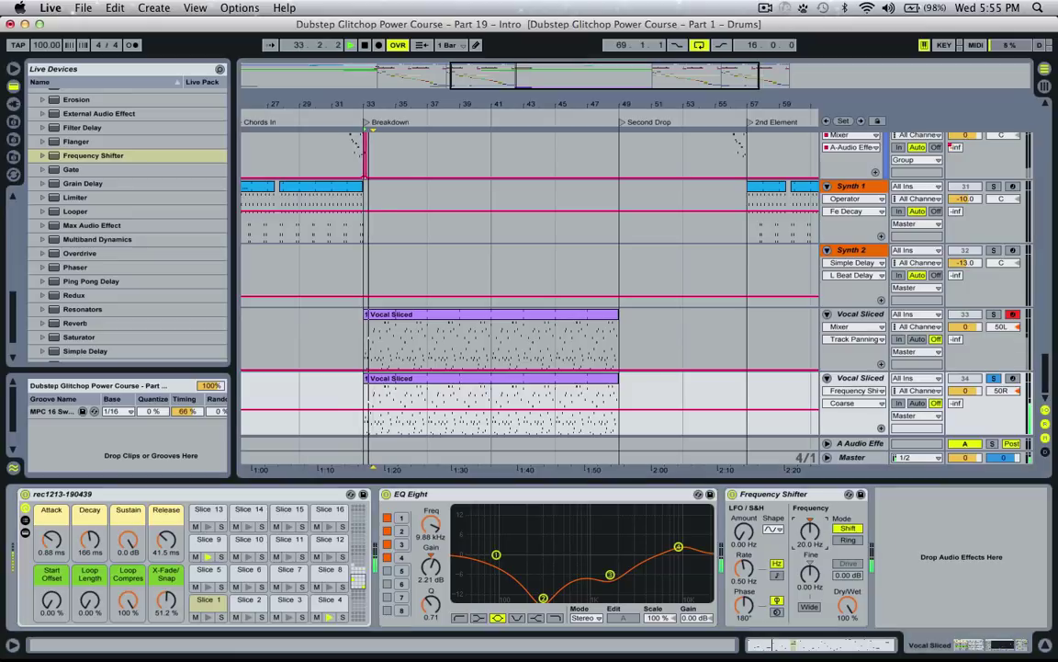
left_click(993, 377)
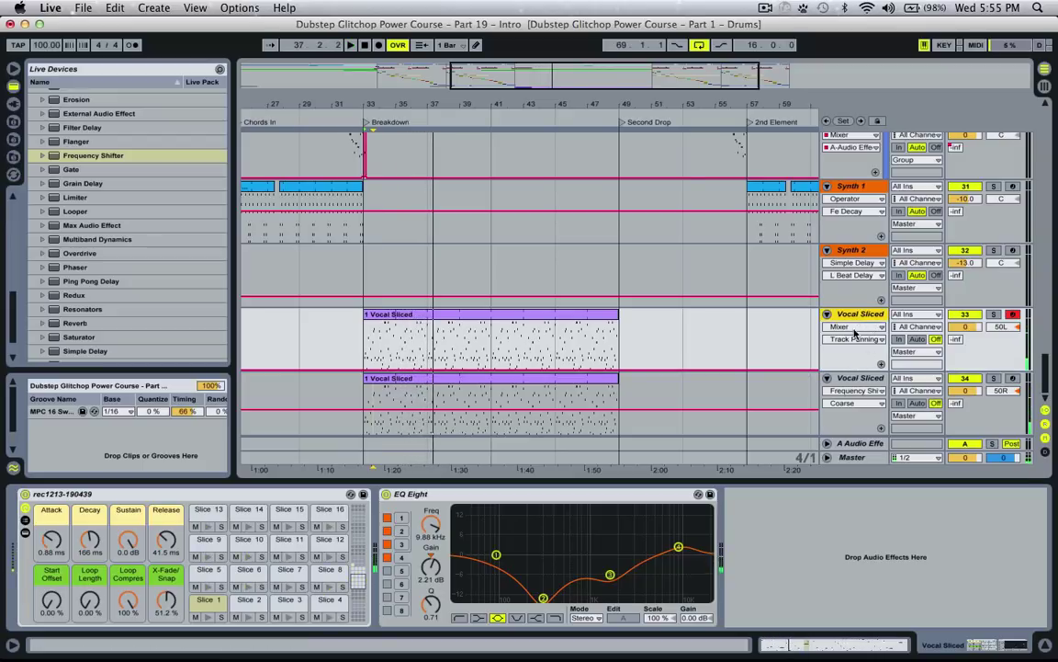
Group the two Vocal Sliced tracks, name the group Vocals, and select the first track inside it.
left_click(863, 383)
right_click(863, 382)
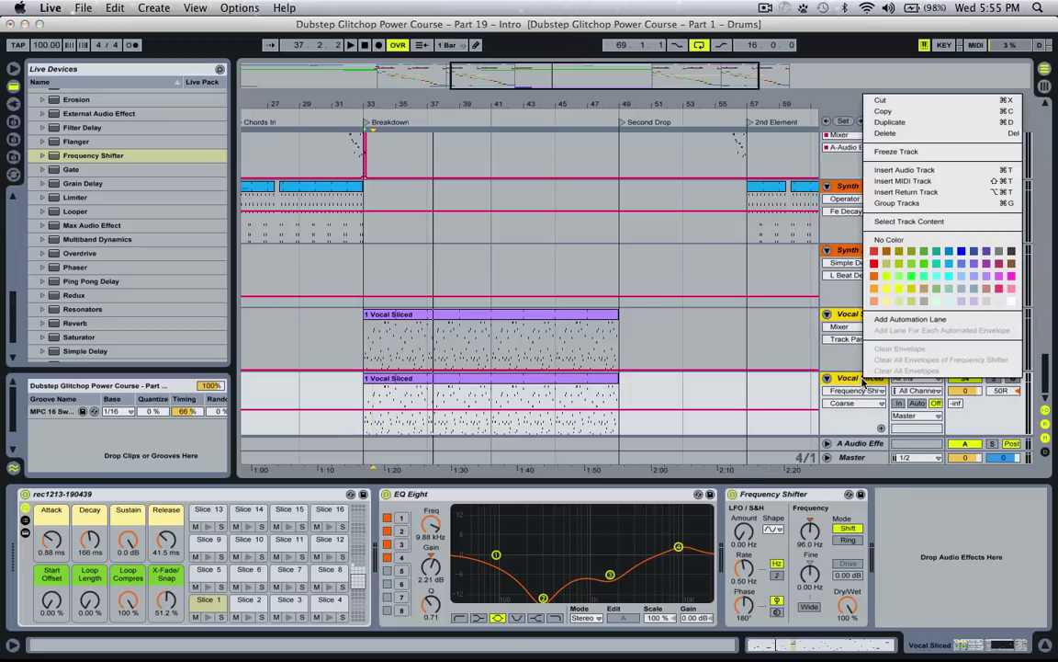
key("Escape")
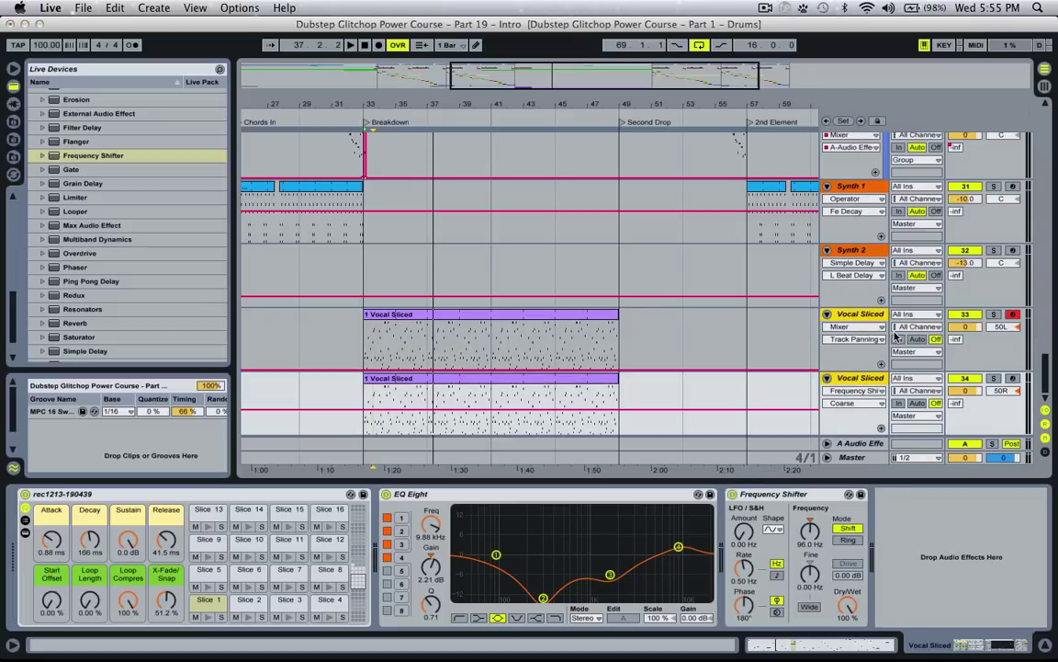
key("super+g")
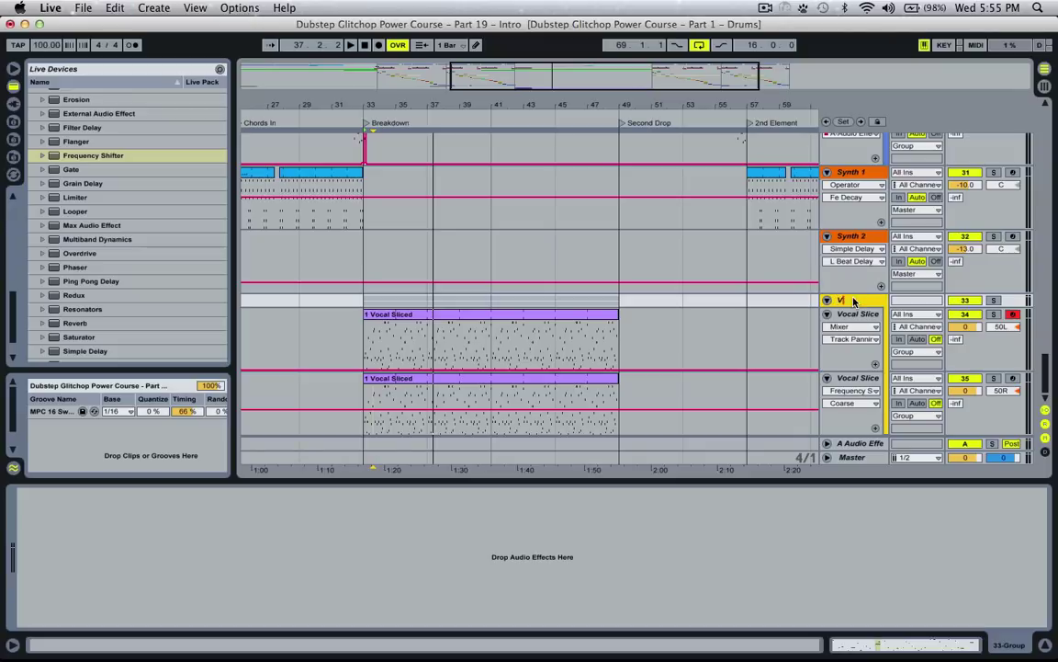
left_click(826, 300)
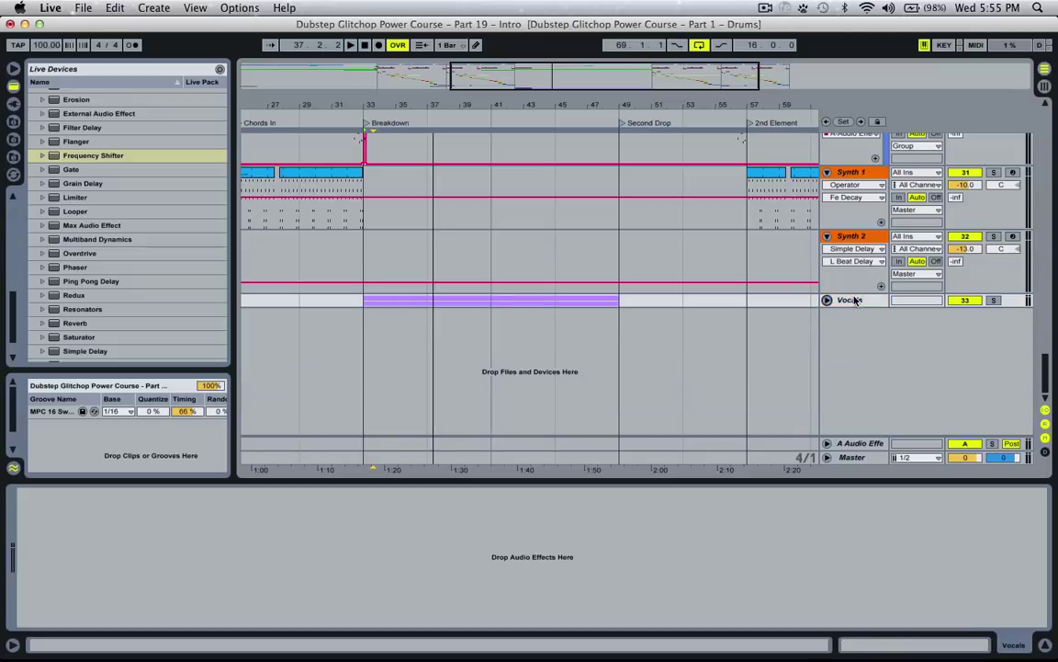
left_click(826, 300)
left_click(857, 314)
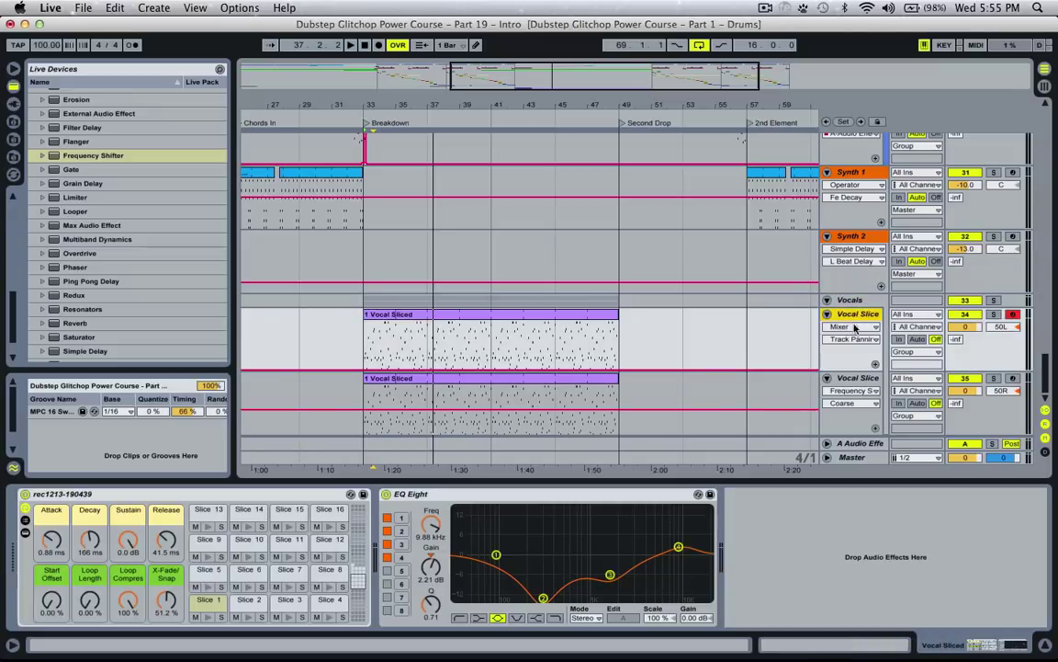
Enlarge the Vocals group track's automation lane and add an Auto Filter to the group.
left_click(851, 380)
left_click(860, 303)
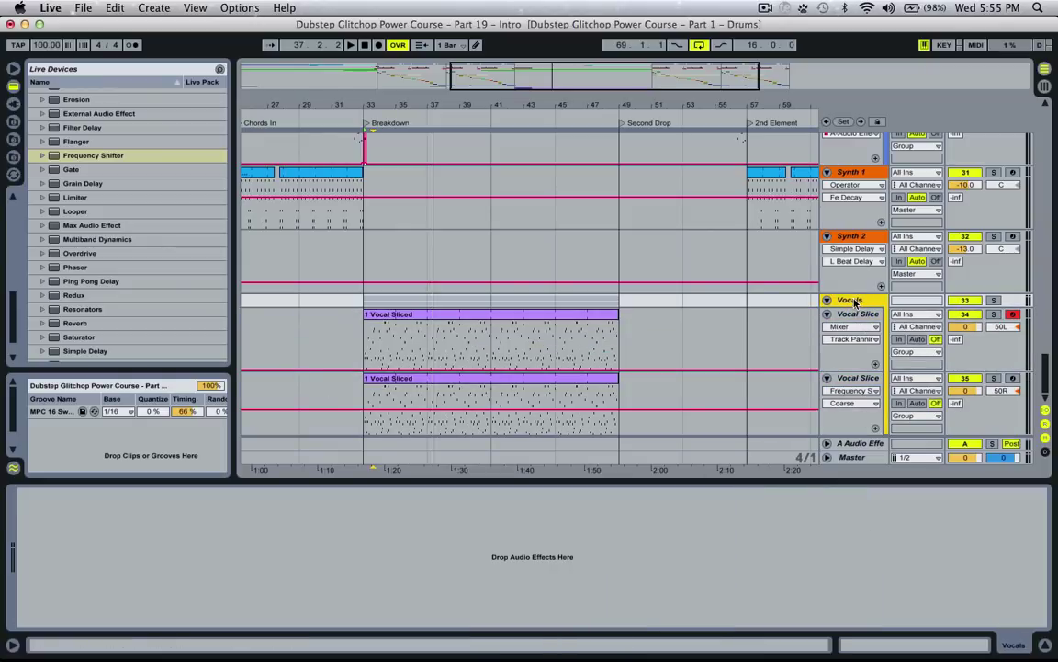
left_click_drag(844, 306, 844, 356)
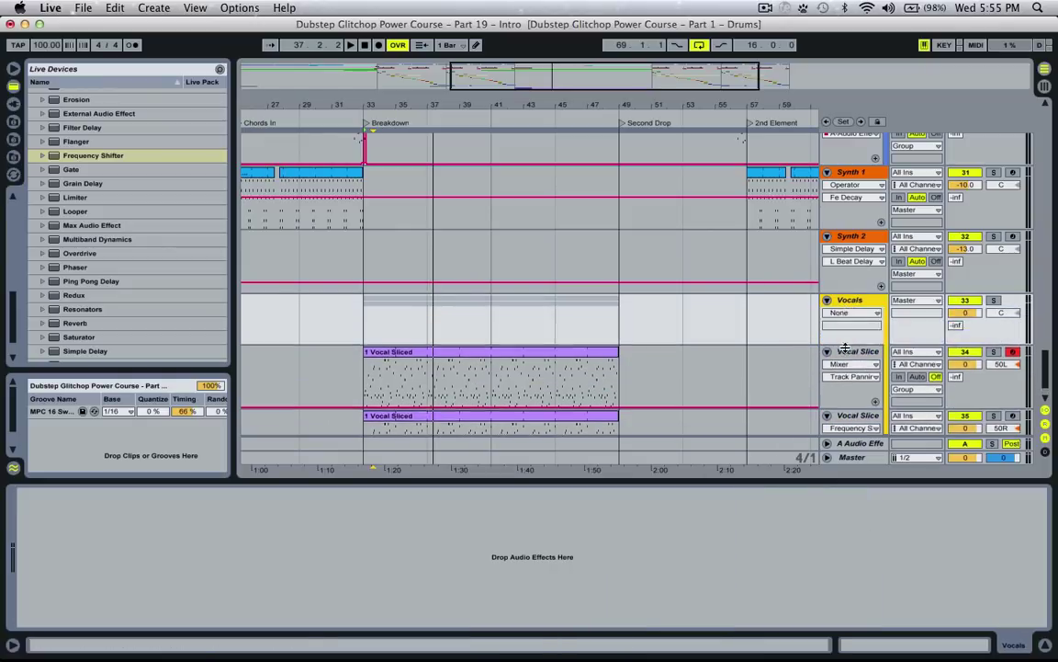
scroll(129, 291, "up", 5)
scroll(128, 292, "up", 3)
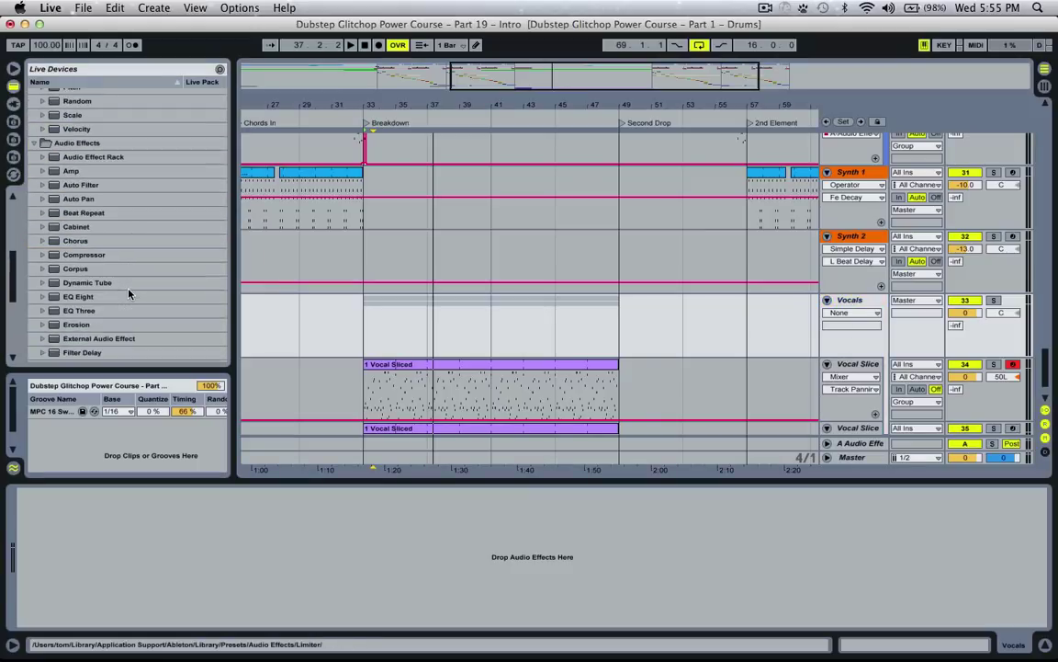
left_click(81, 185)
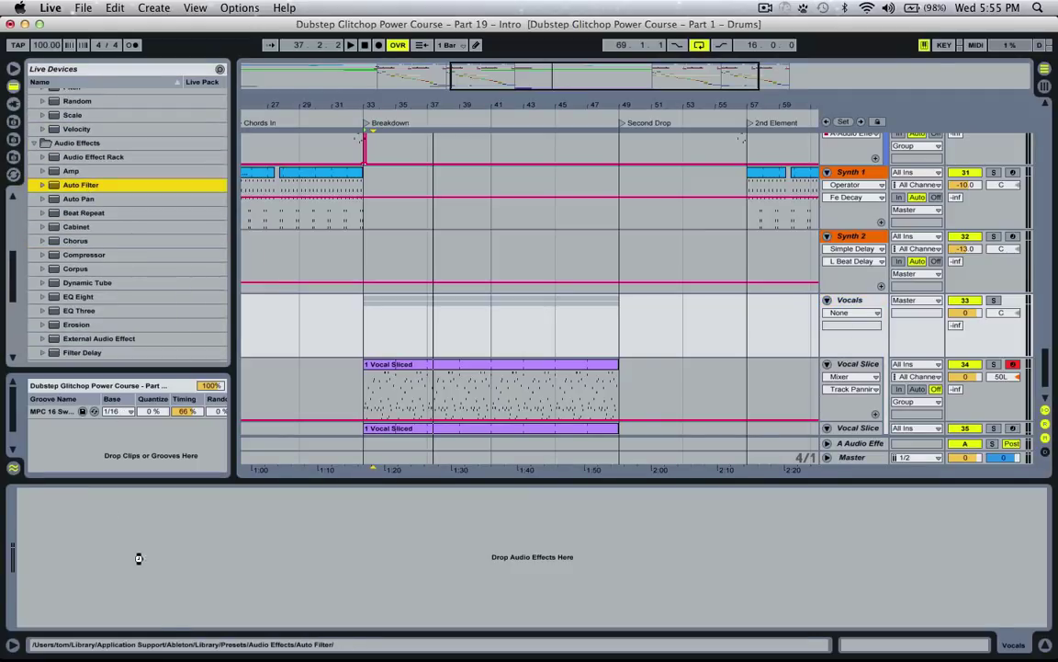
Set the Auto Filter to high-pass at 19.9 kHz and automate its frequency downward across bars 33–41, with a drop to minimum at bar 41.
left_click_drag(139, 557, 175, 494)
left_click(317, 333)
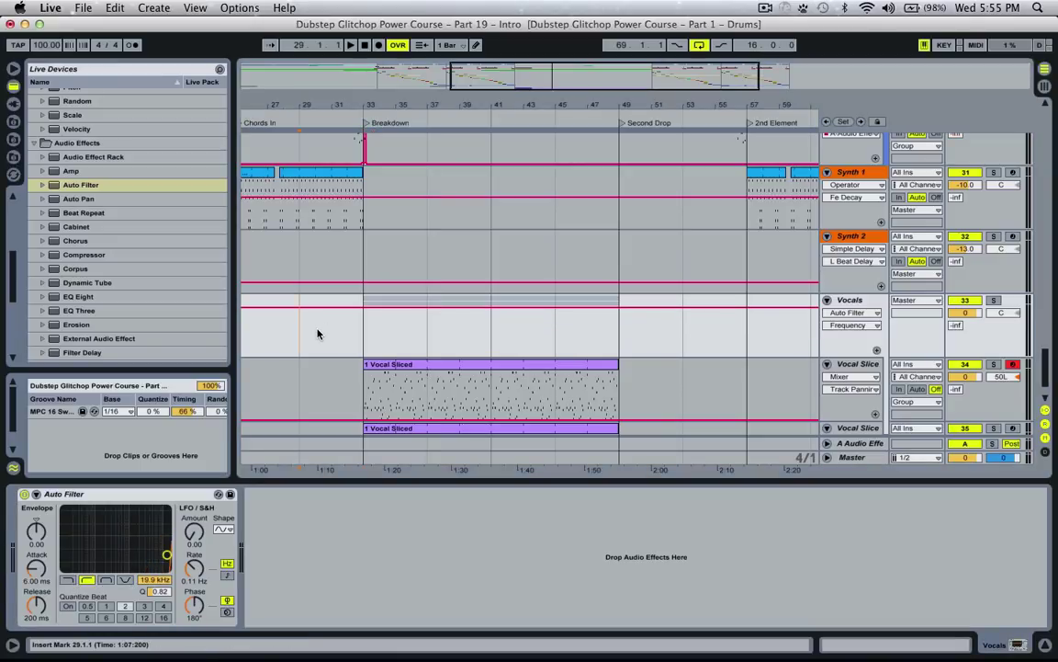
left_click_drag(377, 307, 551, 361)
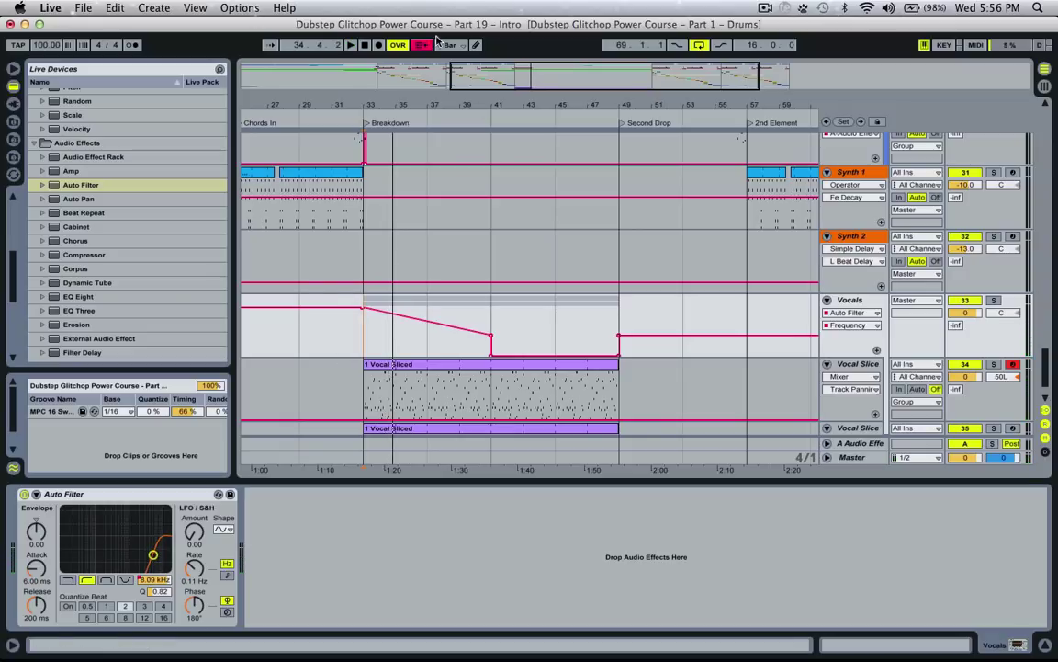
Extend the clips on both Vocal Sliced tracks to bar 57, the end of the Second Drop.
scroll(599, 306, "down", 2)
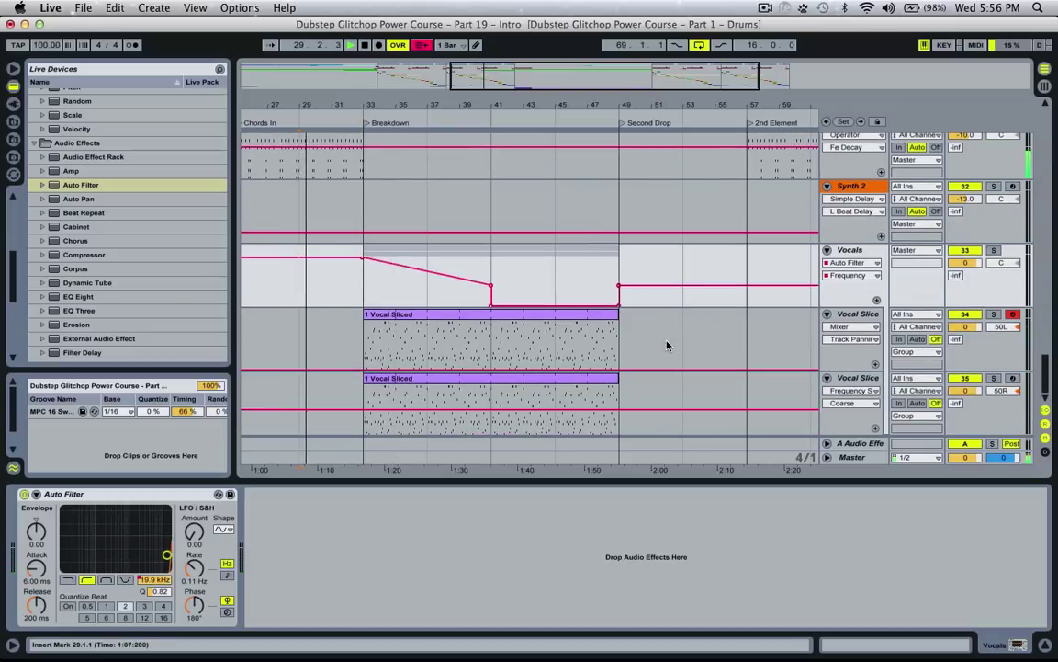
left_click_drag(616, 316, 752, 315)
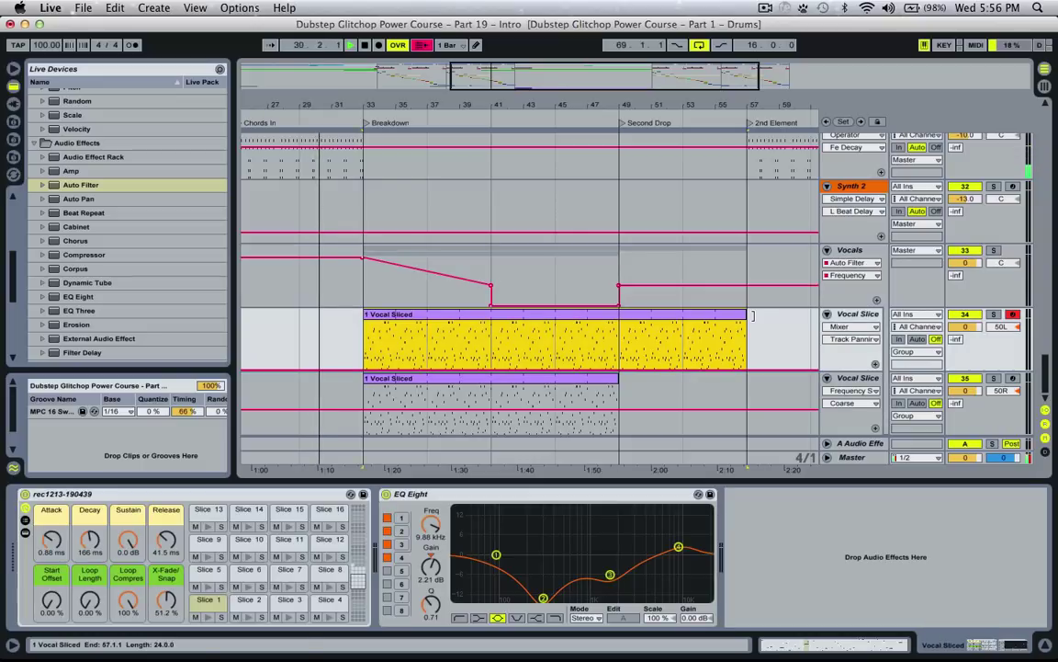
left_click_drag(617, 379, 747, 379)
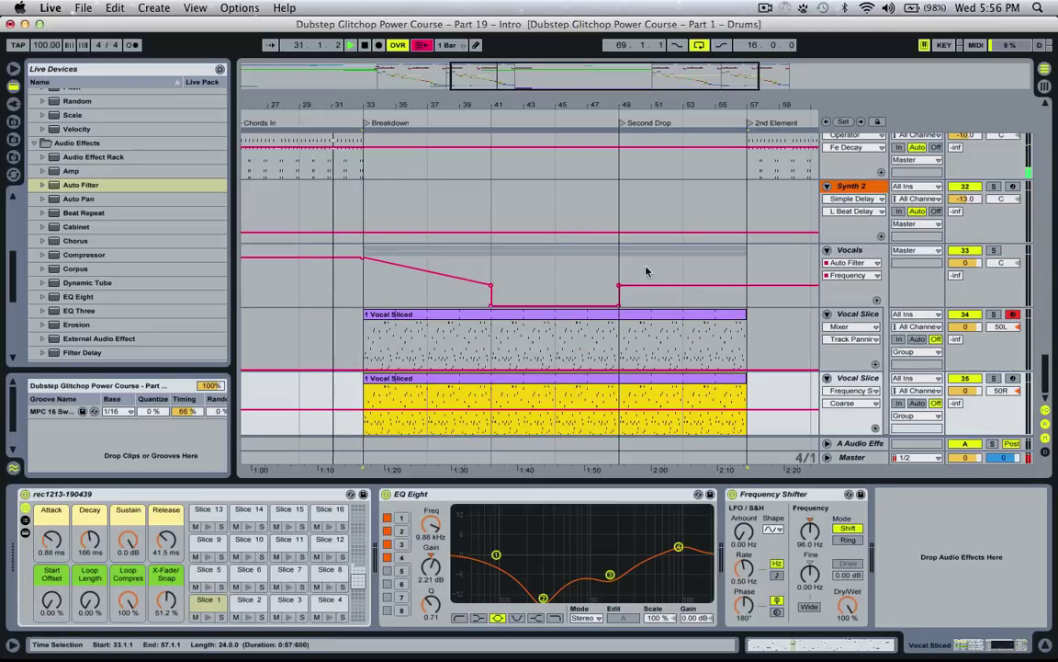
Remove the filter frequency's upper breakpoint at bar 49 to keep the automation at minimum, and listen through the Second Drop.
left_click(618, 286)
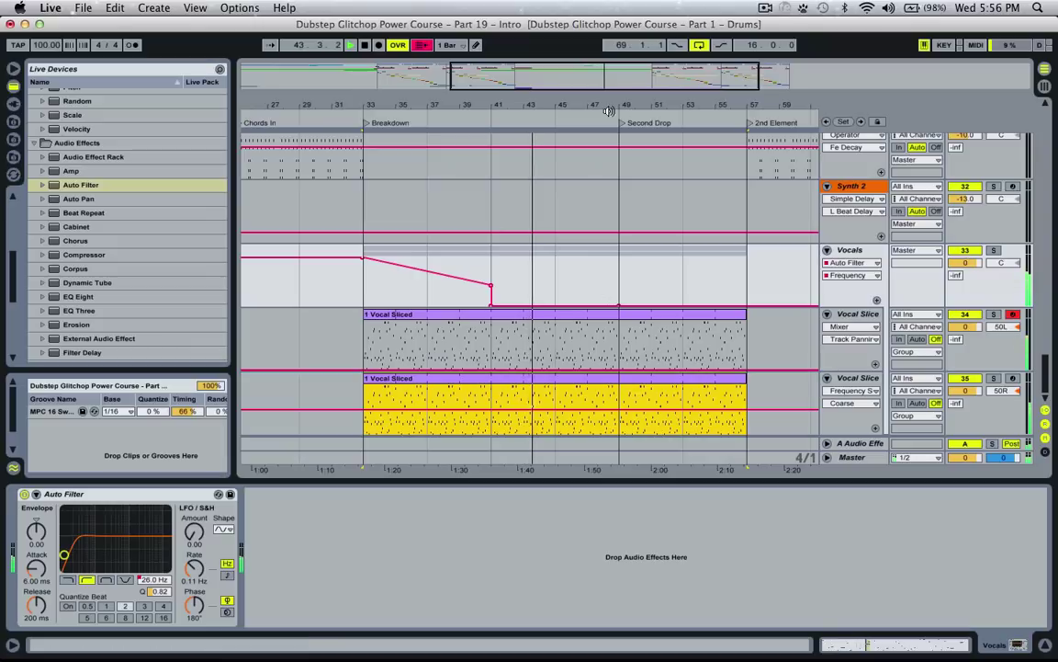
left_click_drag(609, 111, 594, 141)
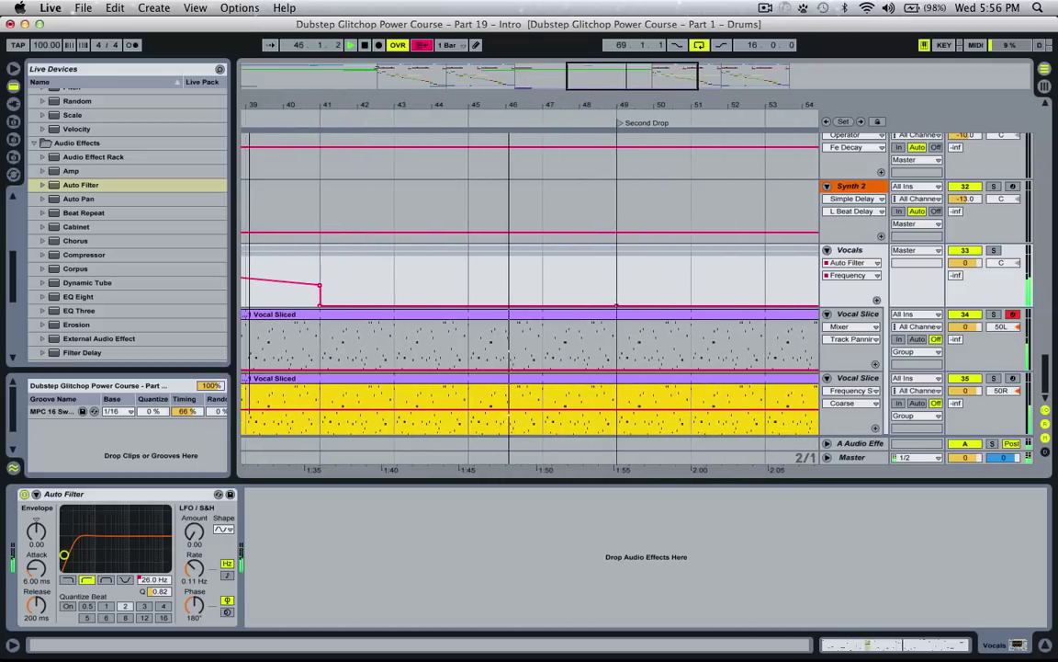
left_click_drag(618, 77, 633, 80)
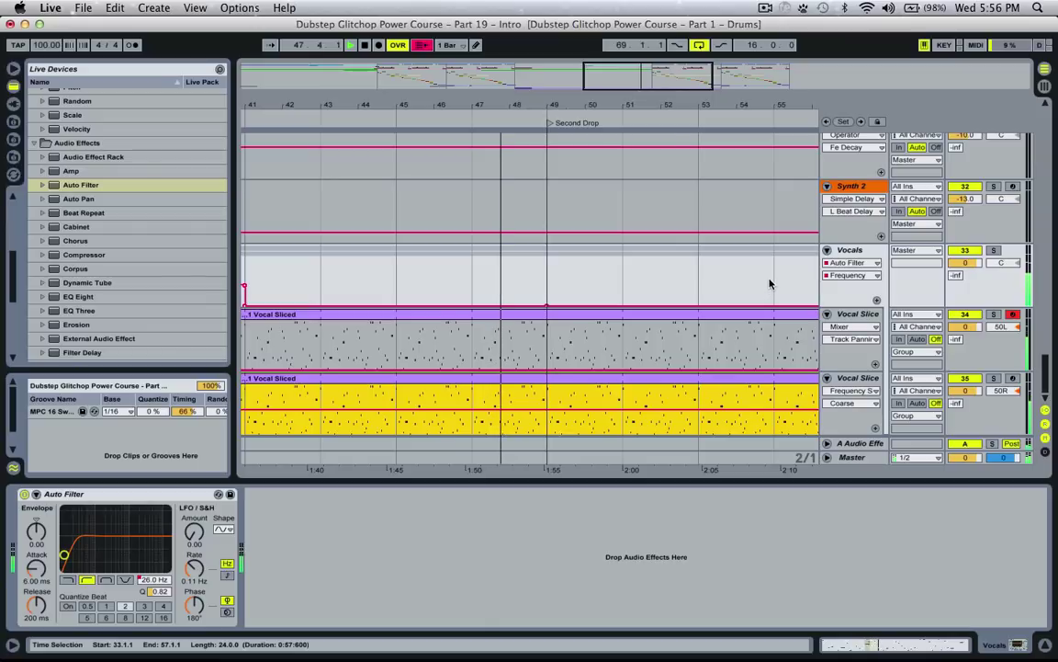
left_click_drag(633, 74, 663, 74)
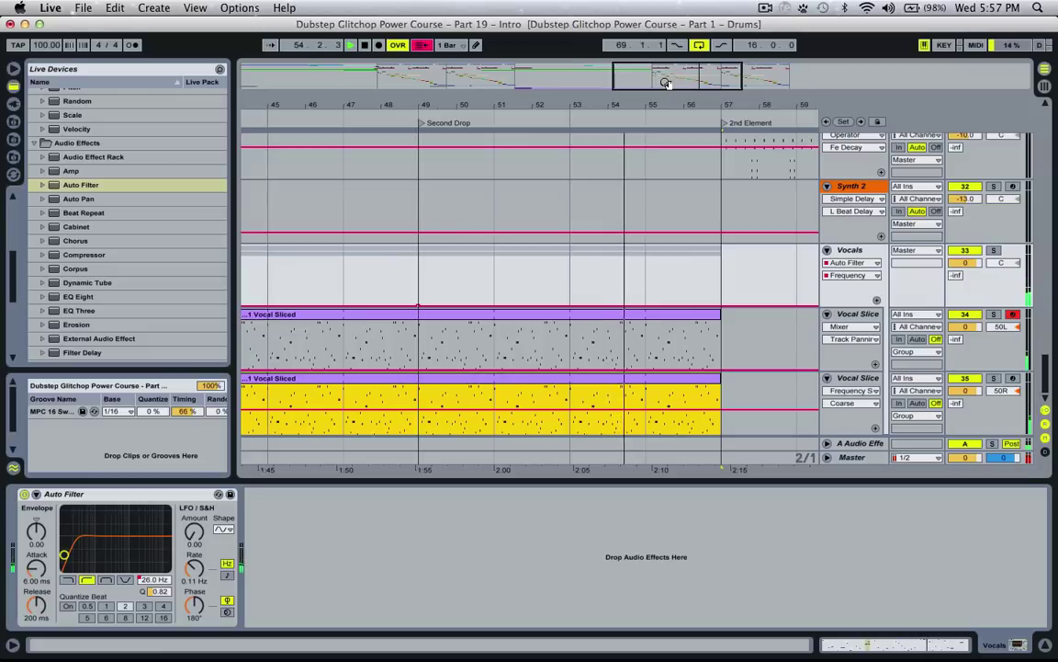
Audition the Second Drop from bar 49, briefly soloing the Vocals group.
left_click(425, 360)
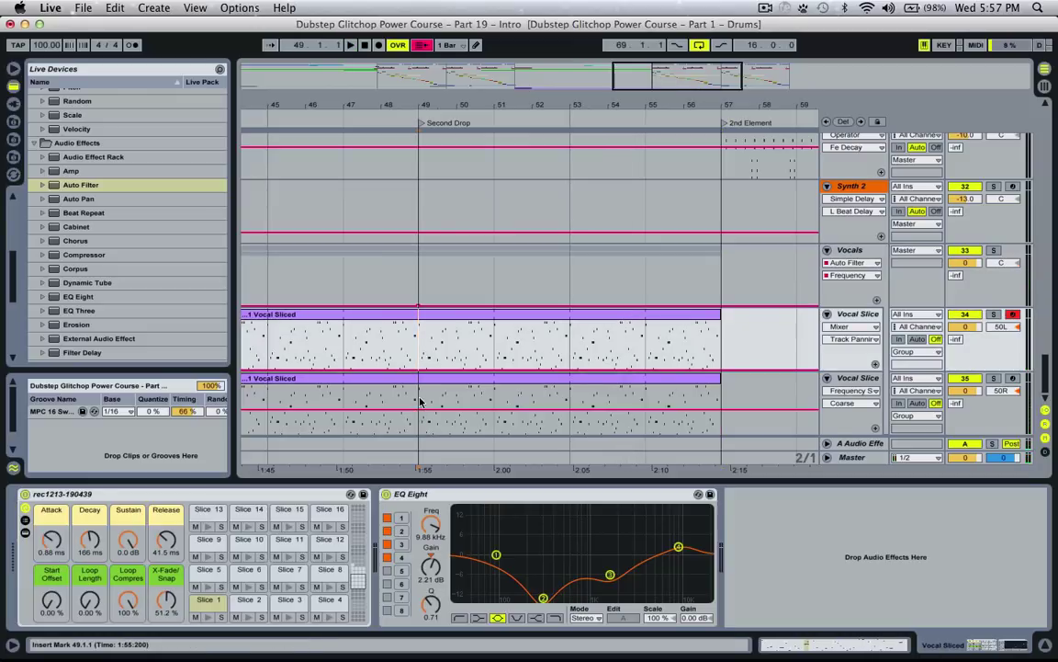
left_click(419, 401)
key("space")
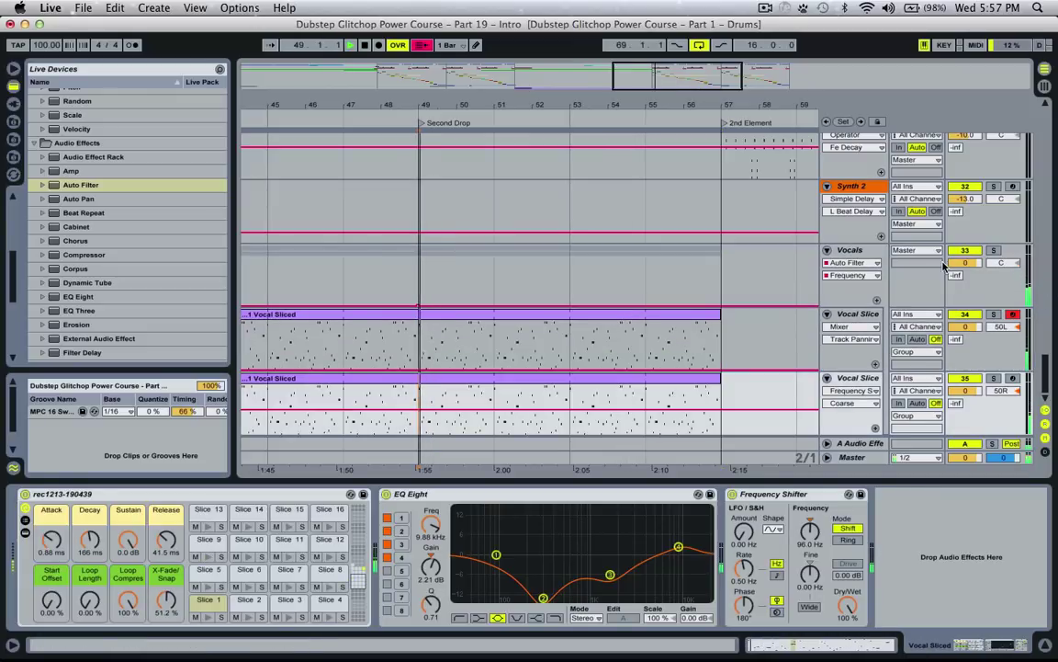
left_click(999, 252)
left_click(995, 251)
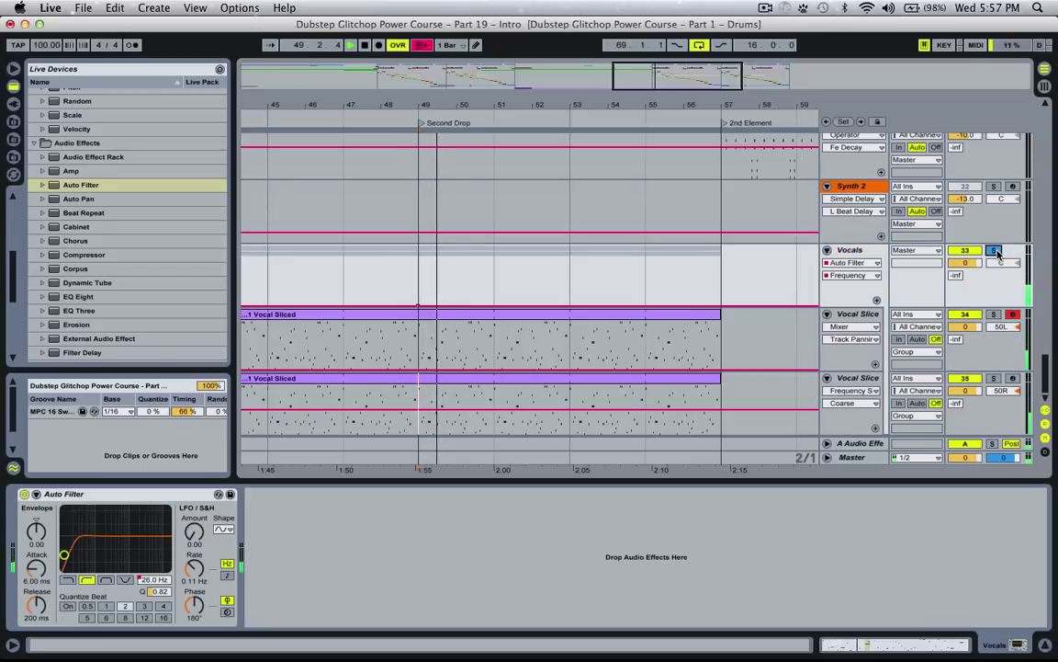
left_click(996, 251)
key("space")
key("space")
key("space")
key("space")
Duplicate the frequency-shifted Vocal Sliced track panned 50R.
left_click(865, 380)
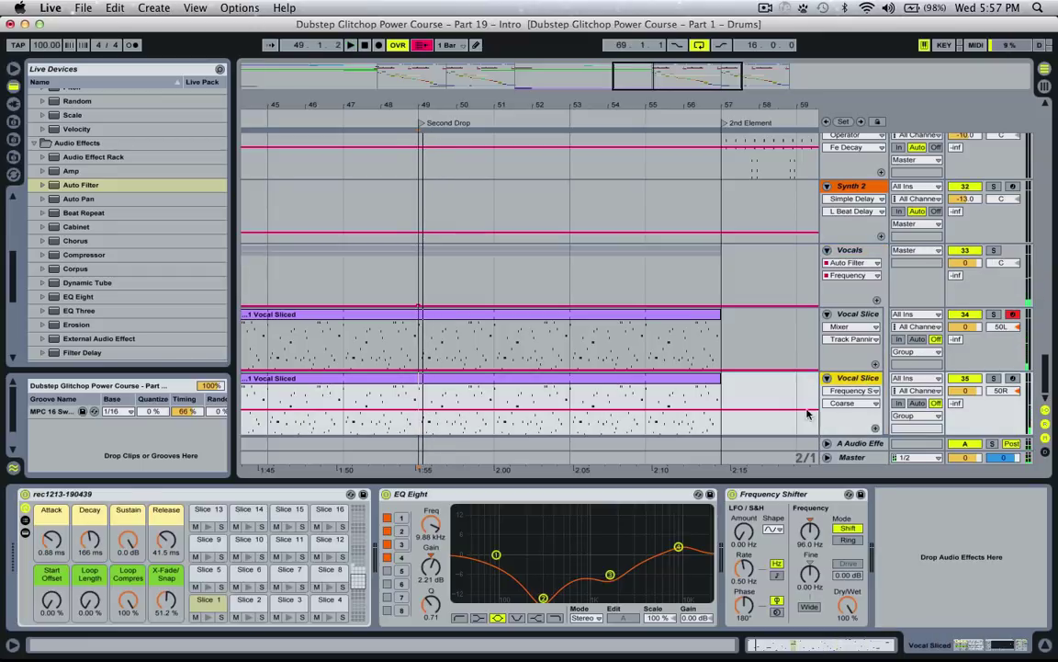
left_click(809, 531)
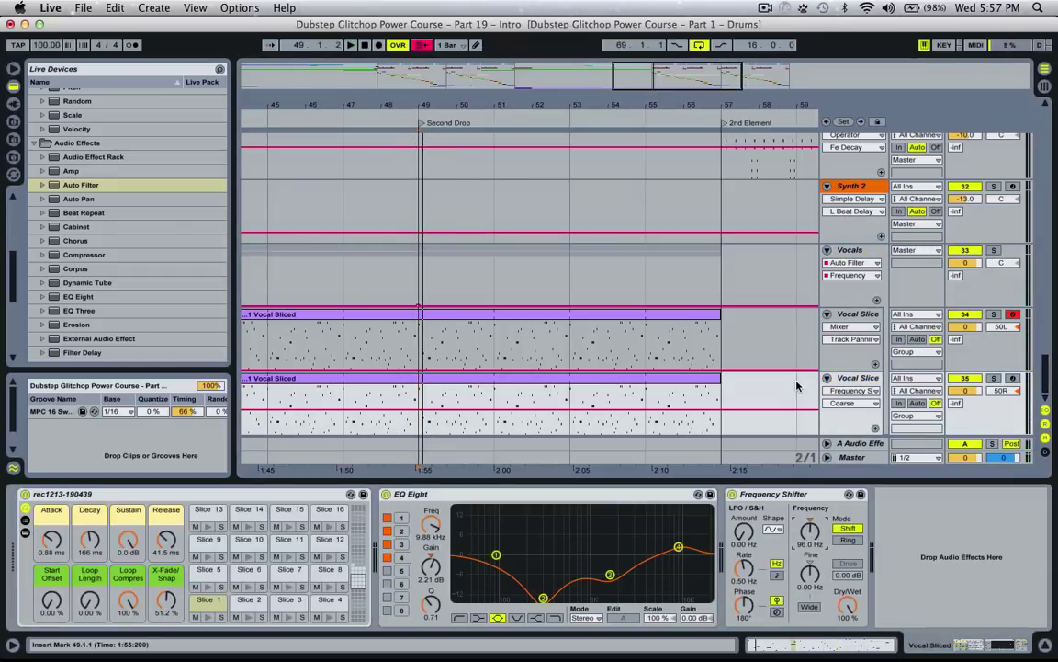
left_click(864, 379)
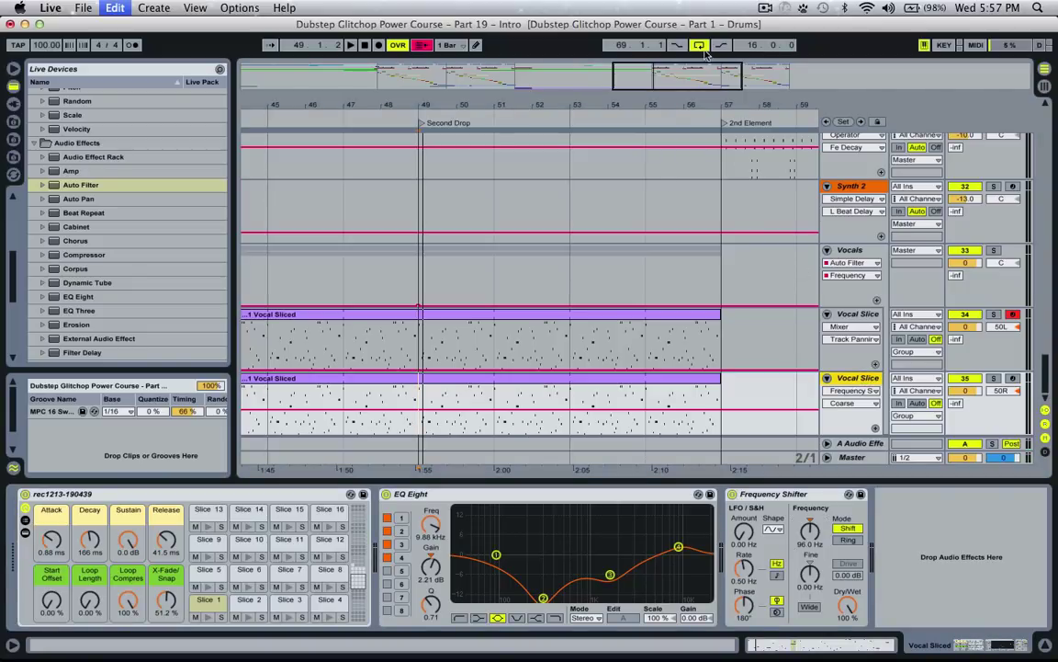
left_click_drag(682, 73, 643, 23)
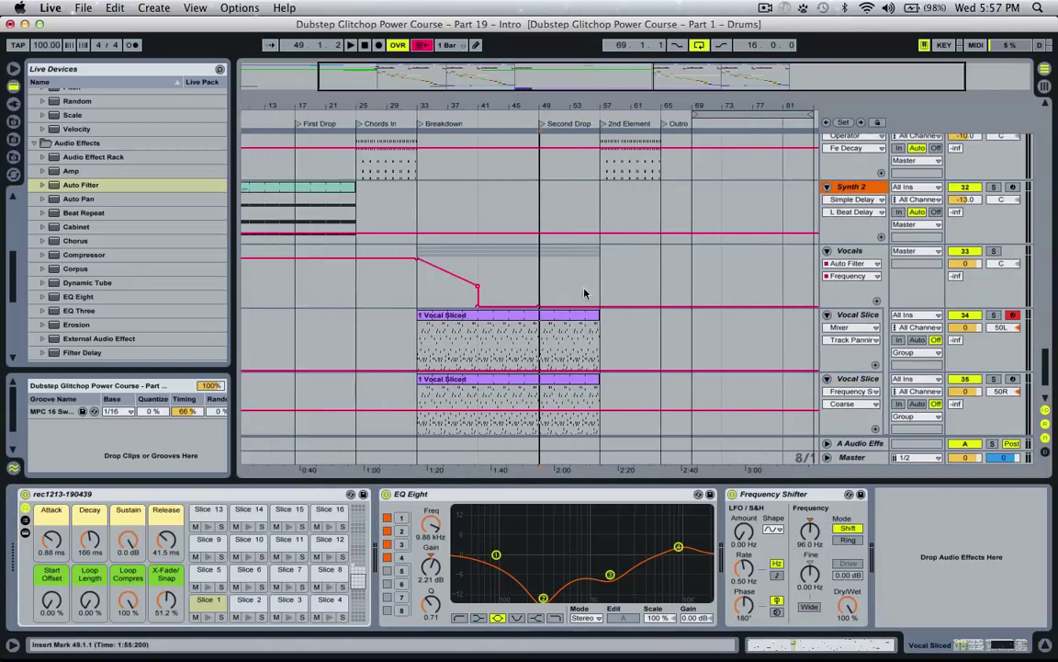
key("super+d")
Delete bars 33–49 from the new Vocal Sliced copy and bars 49–57 from the two tracks above it.
left_click_drag(516, 396, 430, 395)
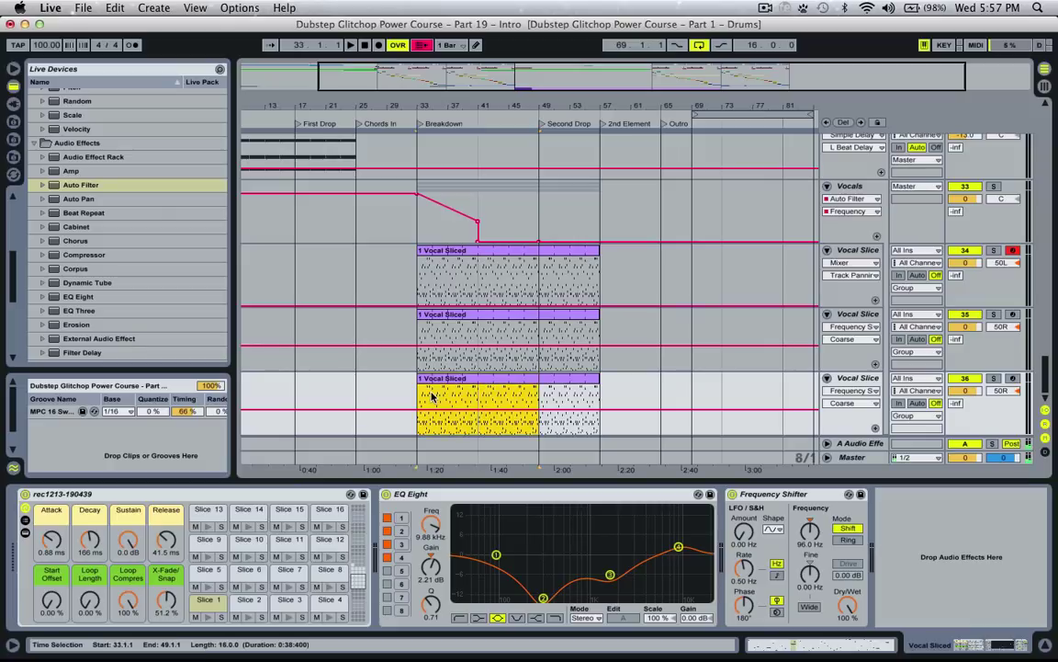
key("Delete")
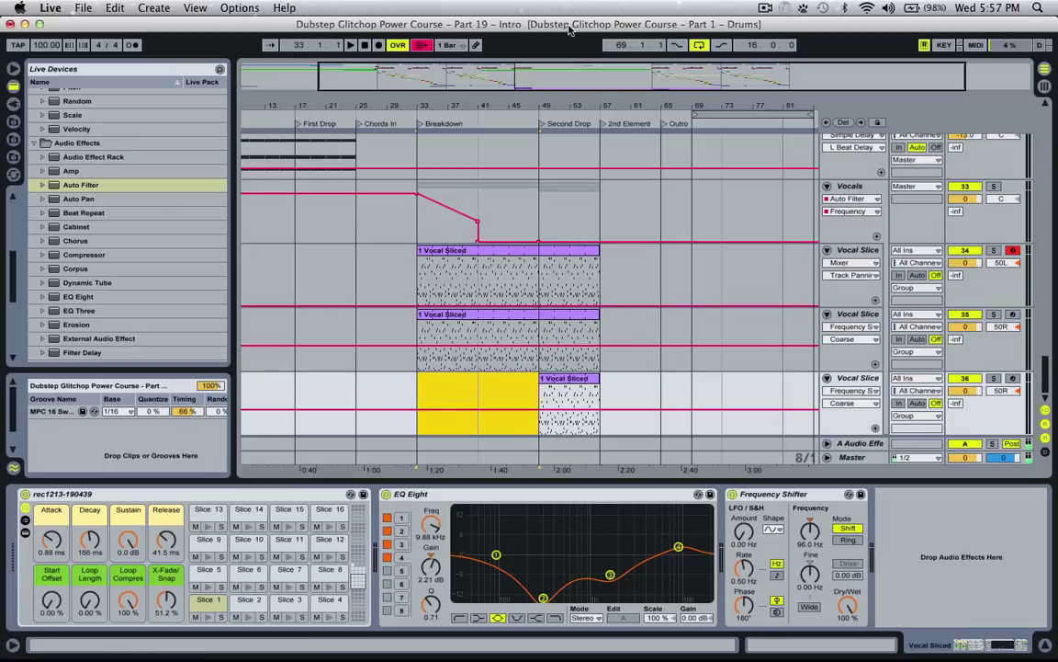
left_click_drag(543, 336, 598, 265)
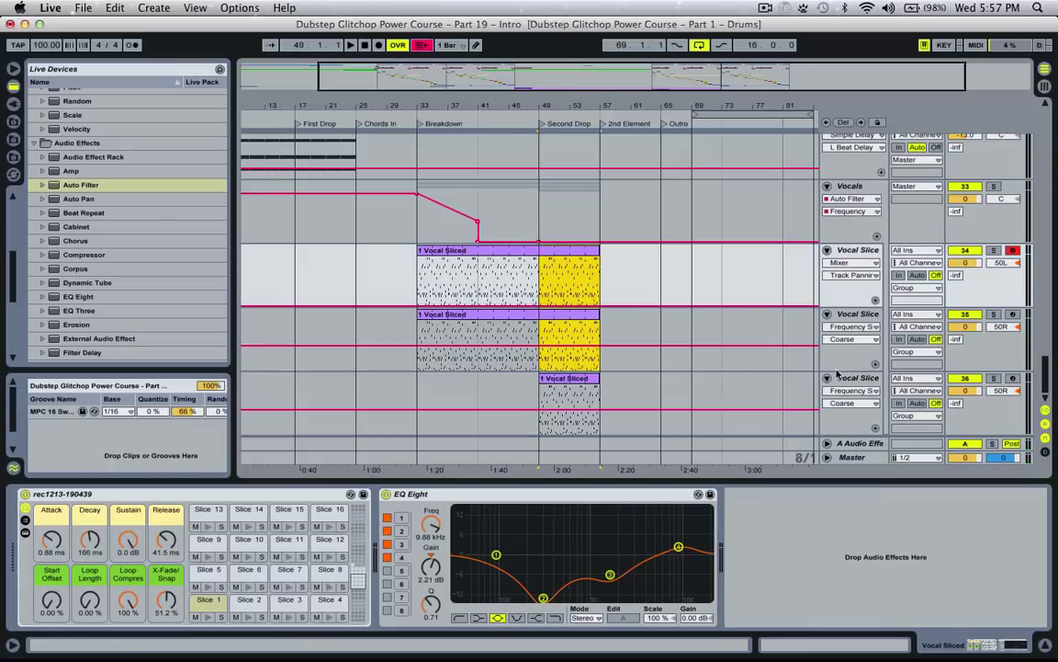
key("Delete")
Reset the new Vocal Sliced track's panning to center.
left_click(1018, 382)
left_click(1000, 394)
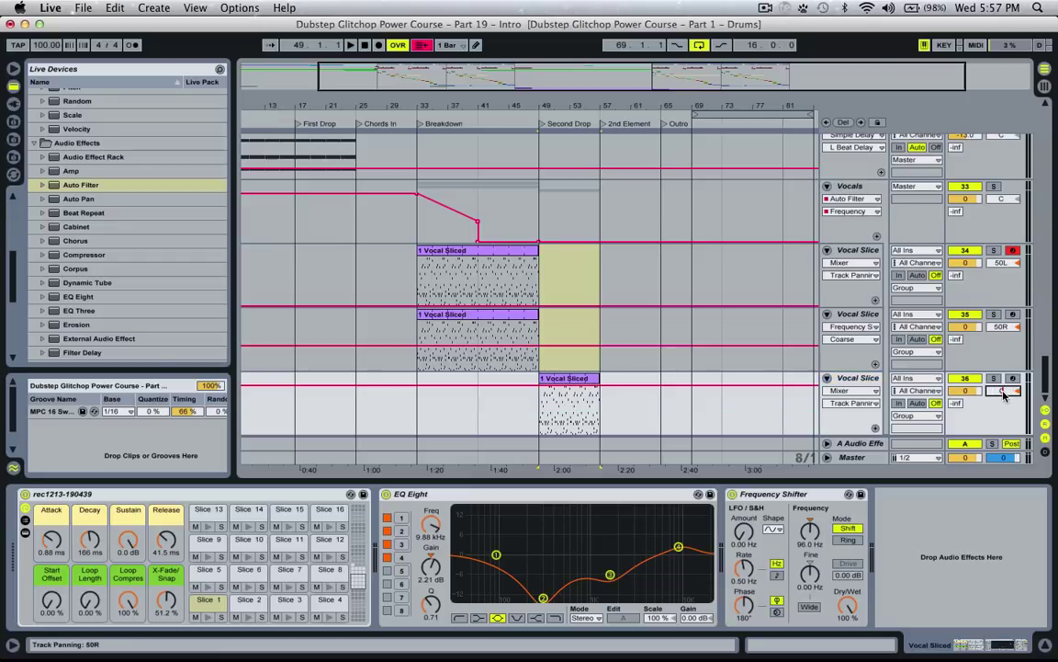
key("Delete")
Set the new track's Frequency Shifter coarse frequency to -360 Hz while playing from bar 49.
left_click(541, 394)
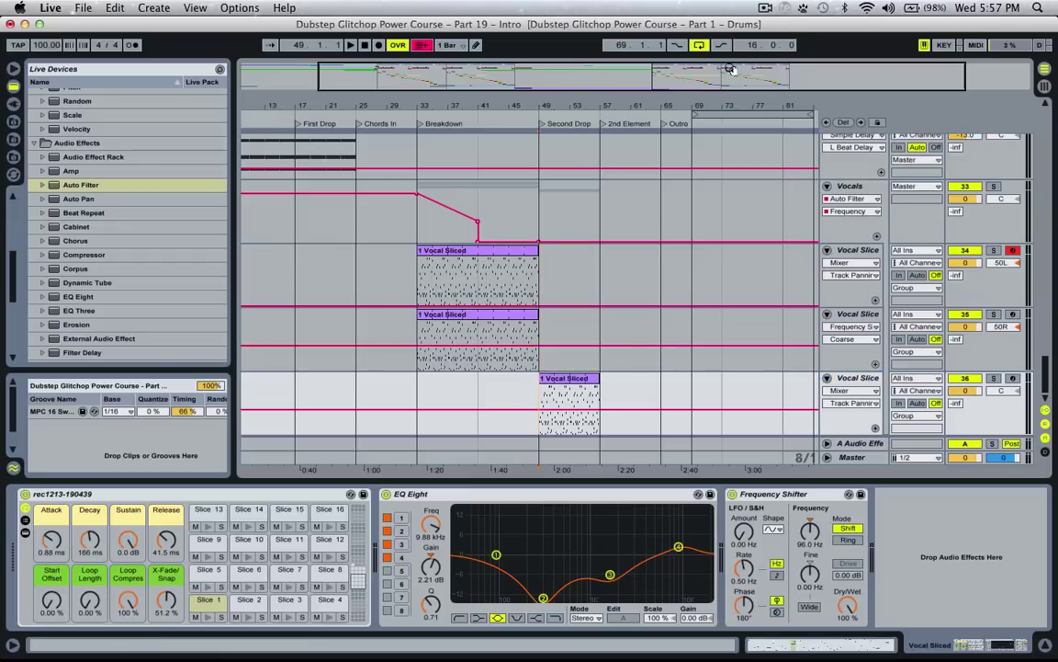
left_click_drag(730, 70, 731, 119)
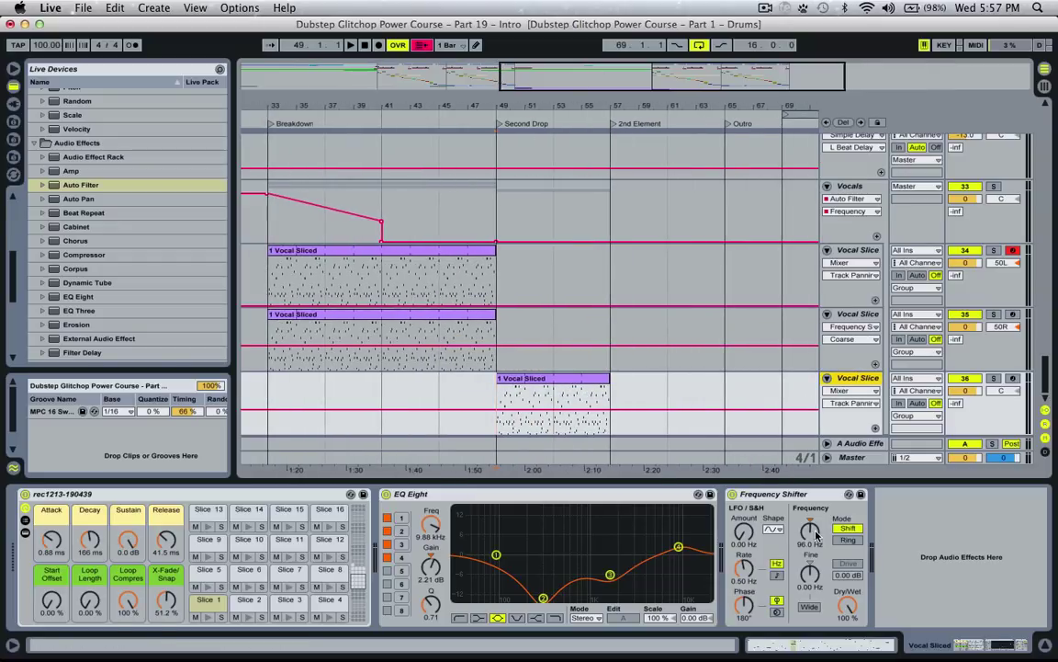
left_click(810, 531)
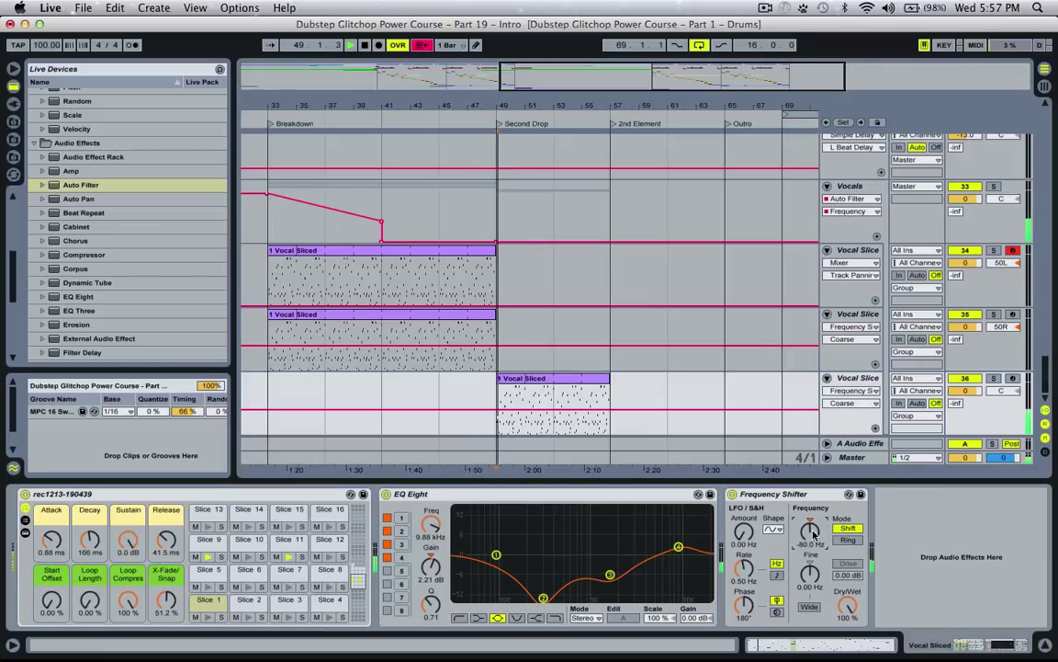
left_click_drag(813, 533, 814, 557)
key("space")
key("space")
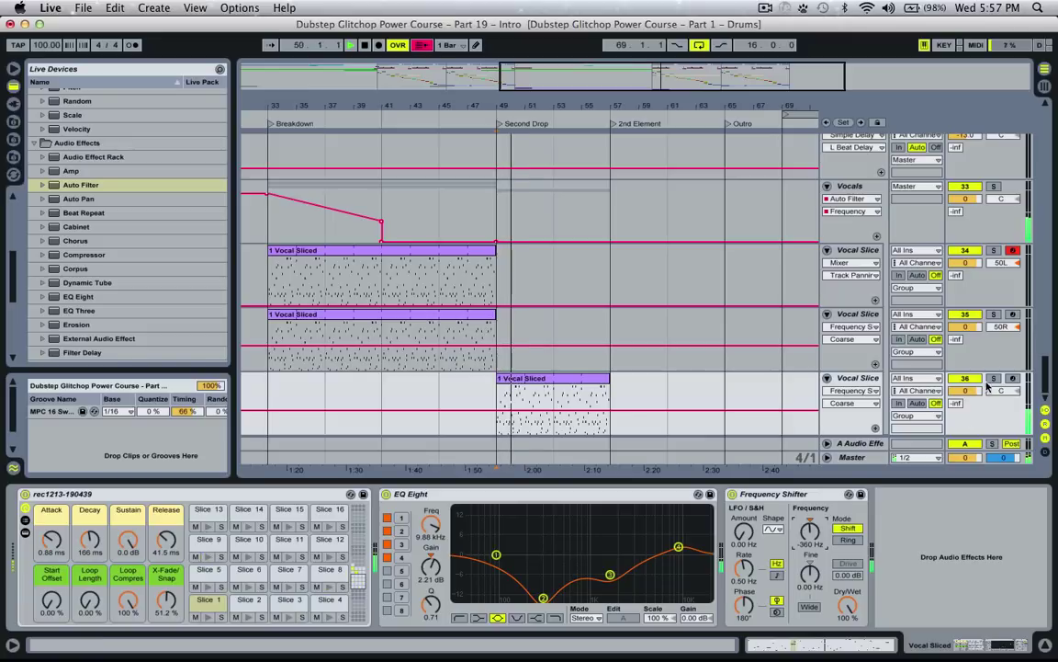
Raise the new Vocal Sliced track's volume to 4.1 dB and solo it for a short listen.
left_click_drag(965, 390, 965, 371)
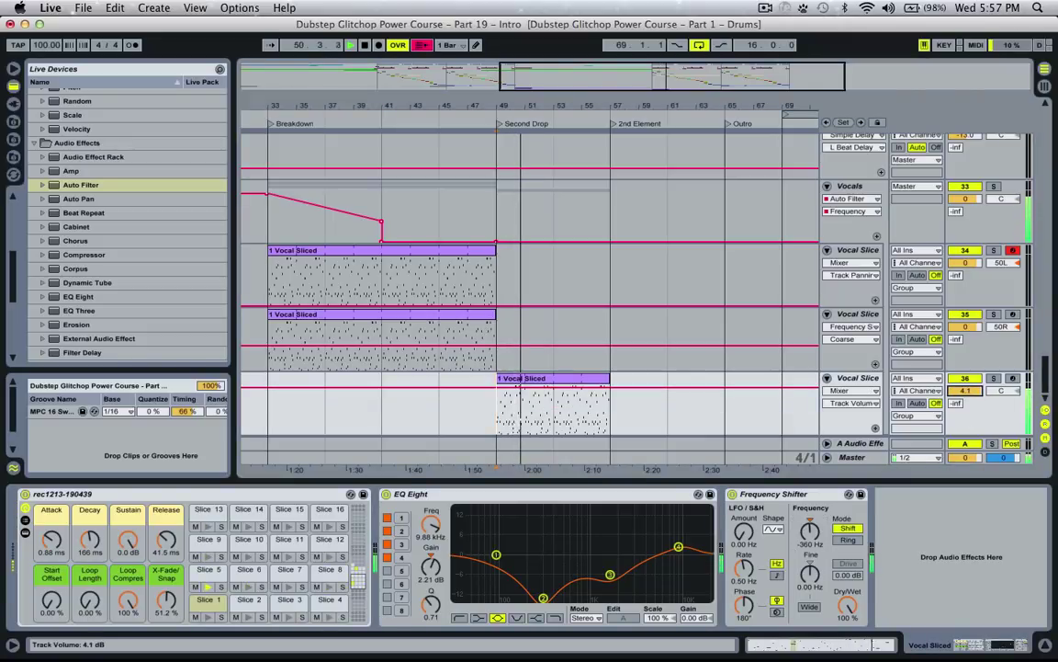
left_click(994, 378)
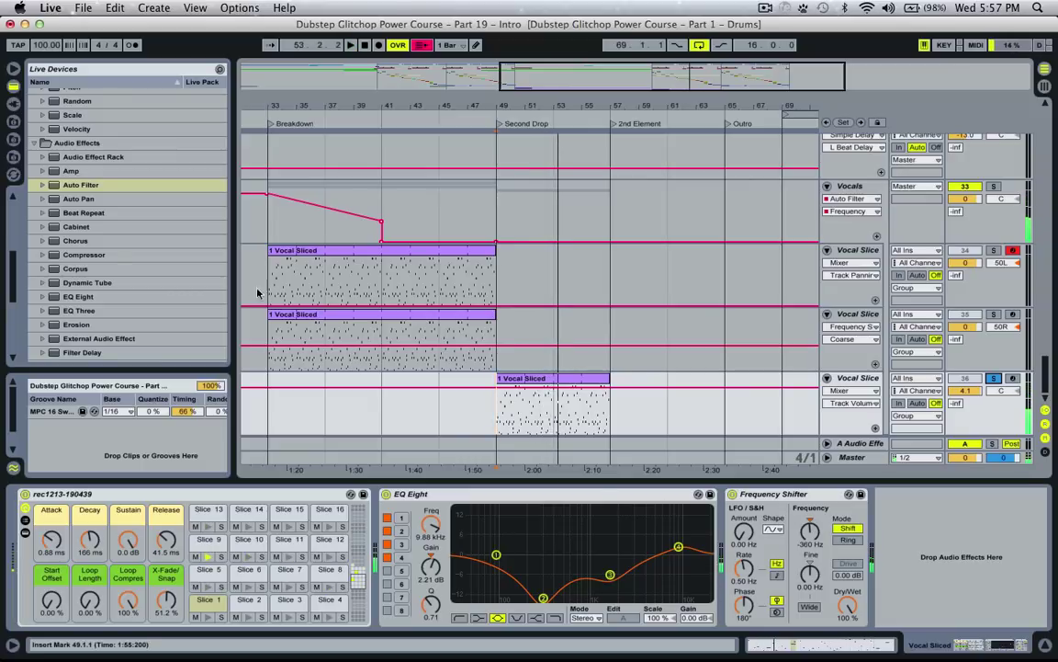
key("space")
Add a Redux after the Frequency Shifter, set its Downsample to 3 during playback, and unsolo the track.
scroll(96, 340, "down", 5)
scroll(97, 344, "down", 3)
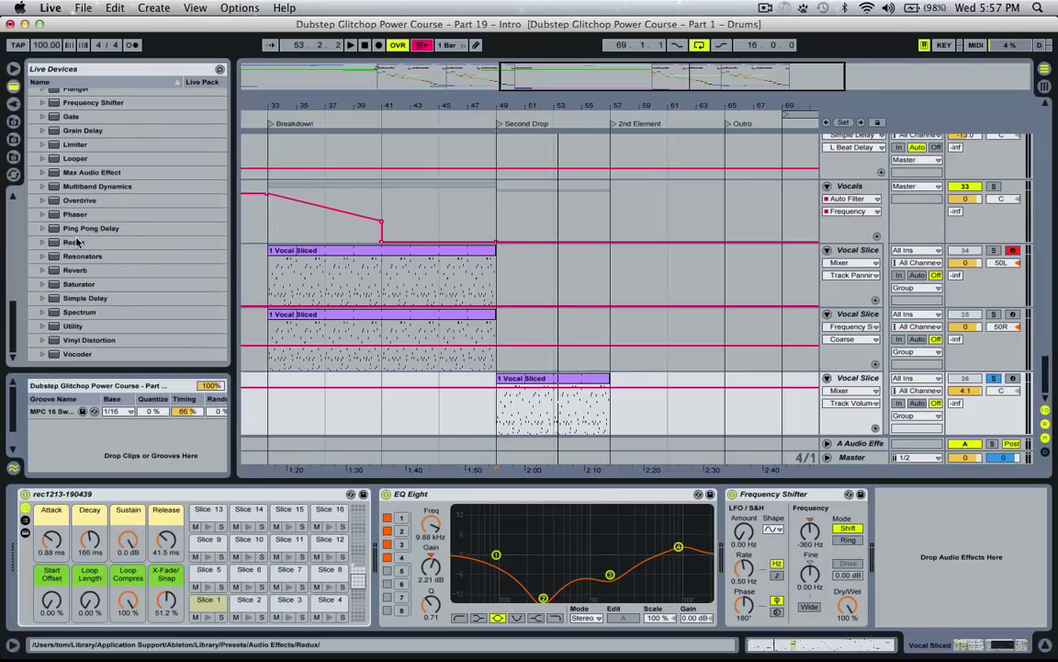
left_click(77, 241)
left_click_drag(882, 577, 919, 561)
key("space")
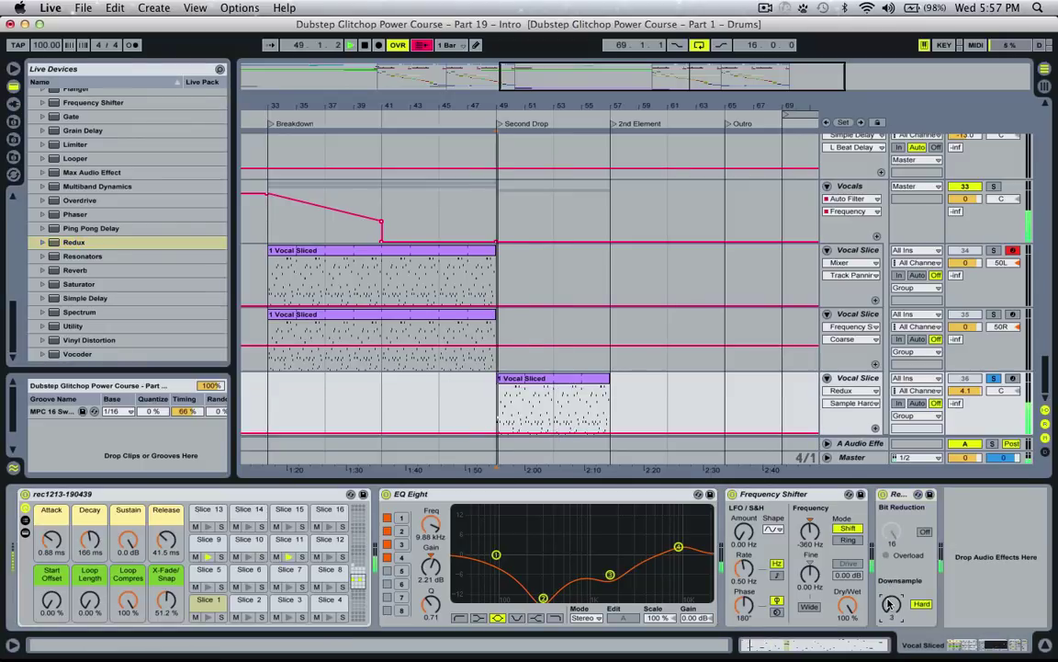
left_click(995, 379)
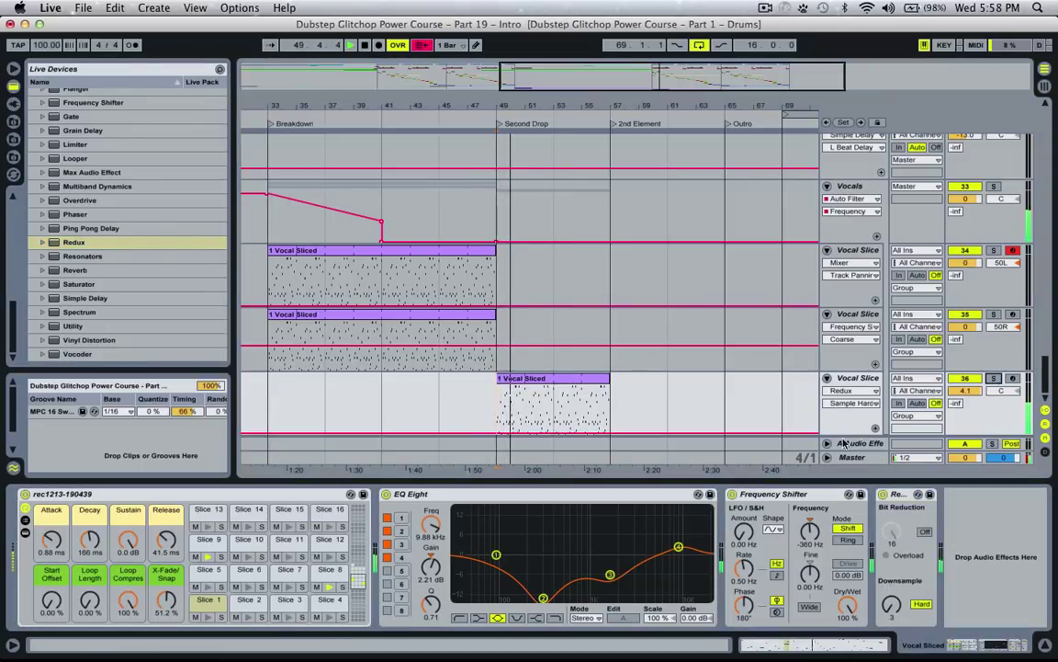
Add a Filter Delay after the Redux on the Second Drop's Vocal Sliced track.
scroll(82, 254, "up", 5)
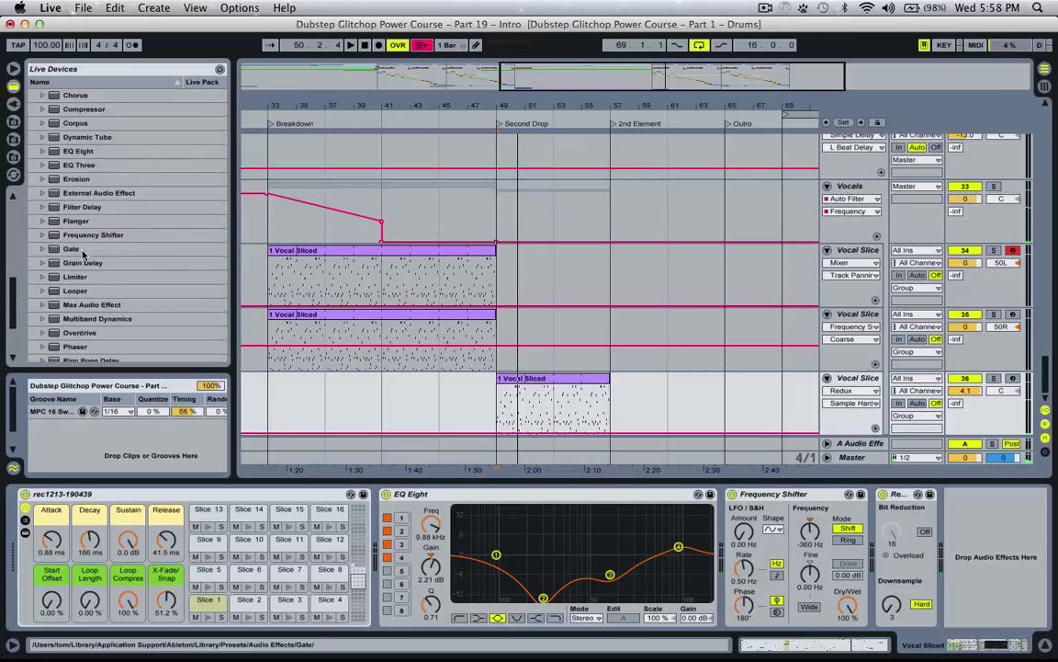
scroll(85, 249, "up", 4)
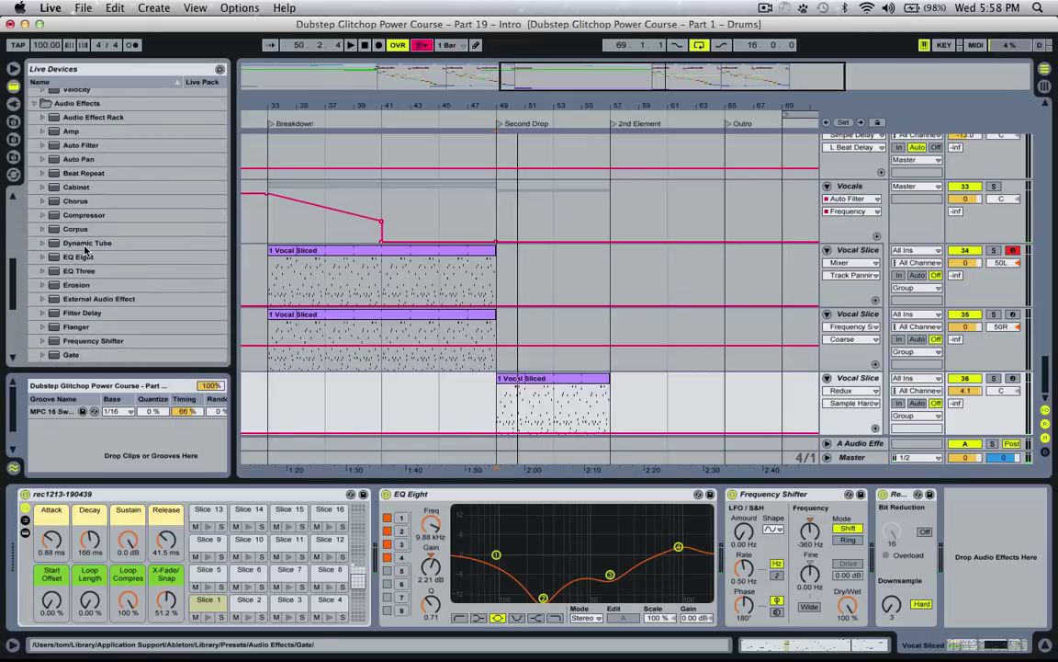
scroll(74, 248, "down", 3)
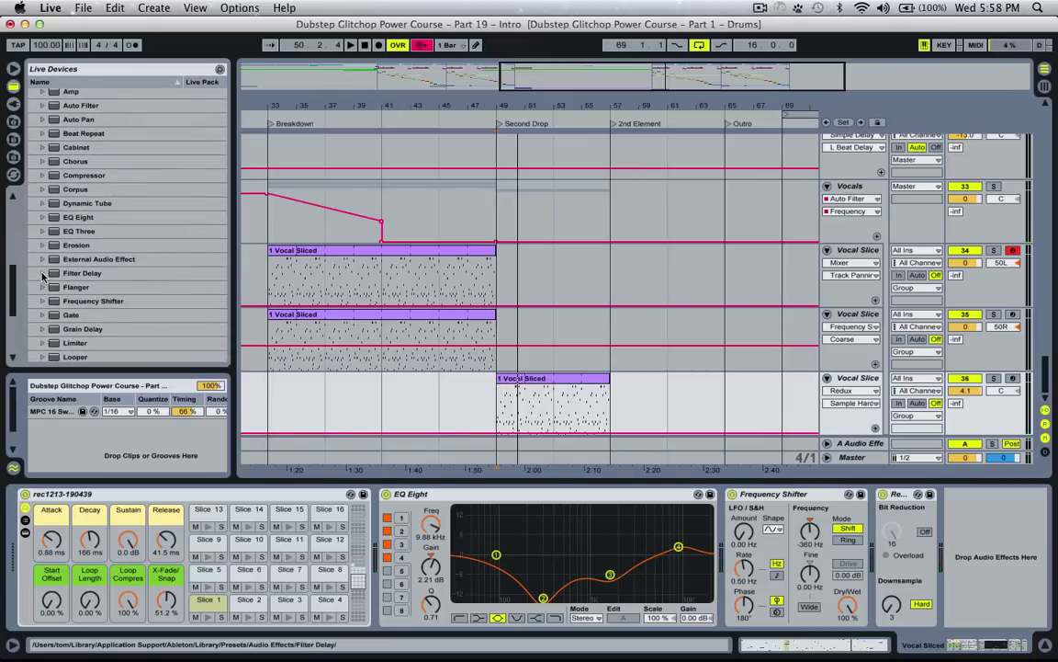
left_click(42, 274)
left_click_drag(365, 326, 992, 556)
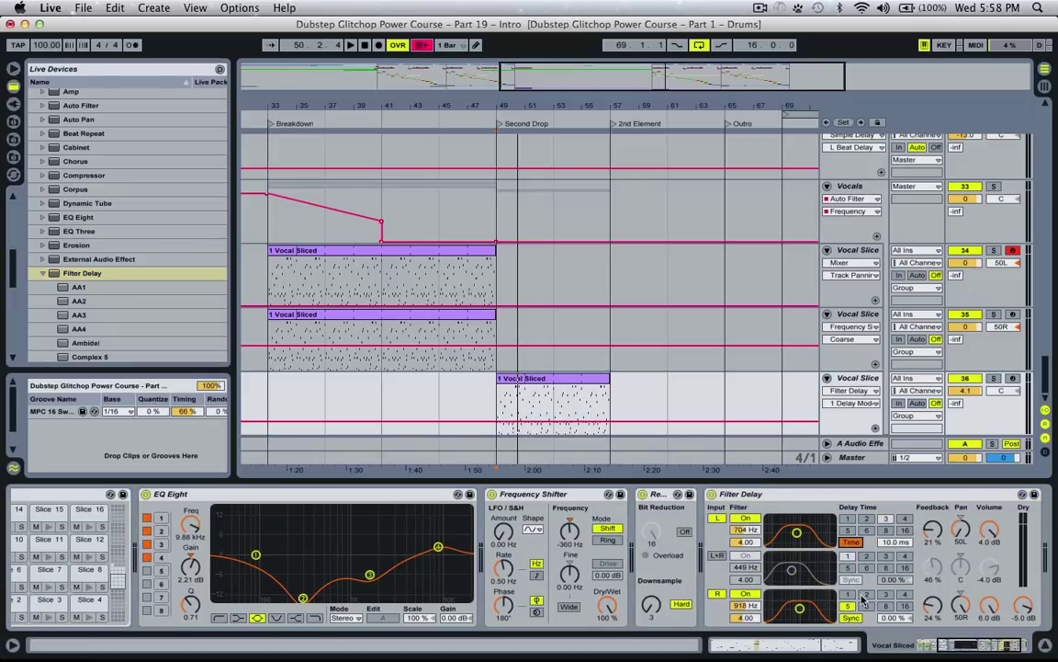
Configure the Filter Delay: right delay in time mode at 1.00 ms, left filter 8.55 kHz, right filter 7.99 kHz, and dry level at -inf dB.
left_click(852, 618)
left_click_drag(889, 618, 890, 639)
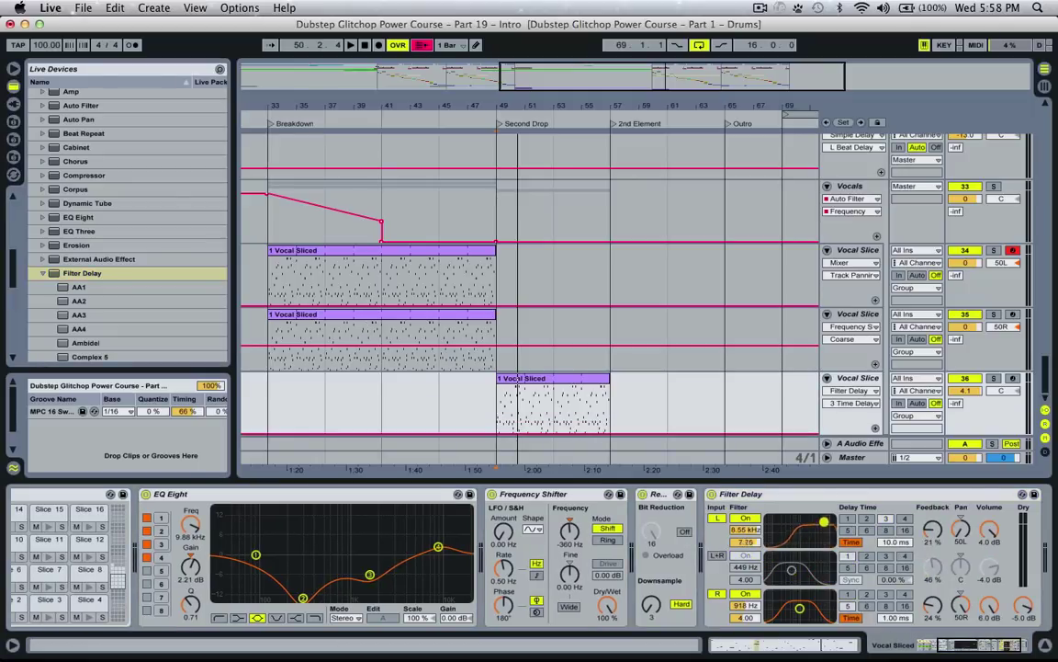
left_click_drag(1022, 604, 1023, 652)
key("space")
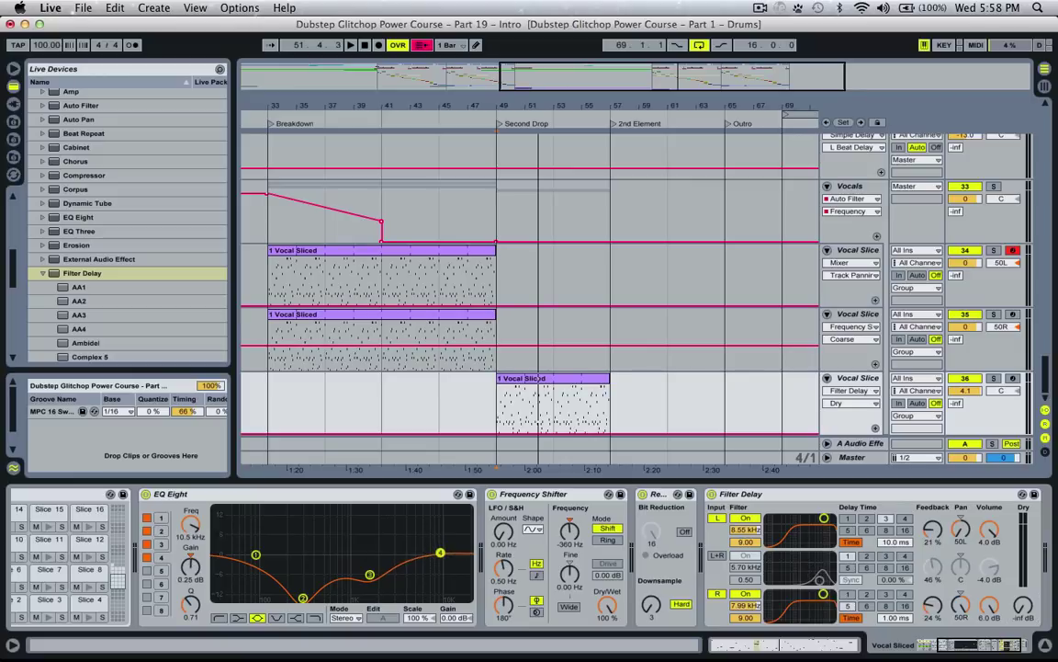
During playback, lower the EQ Eight's band 4 gain and move band 2 to 194 Hz at -15.0 dB.
key("space")
left_click_drag(444, 573, 440, 574)
mouse_move(303, 598)
left_mouse_down()
mouse_move(303, 504)
mouse_move(311, 597)
mouse_move(273, 598)
mouse_move(286, 598)
left_mouse_up()
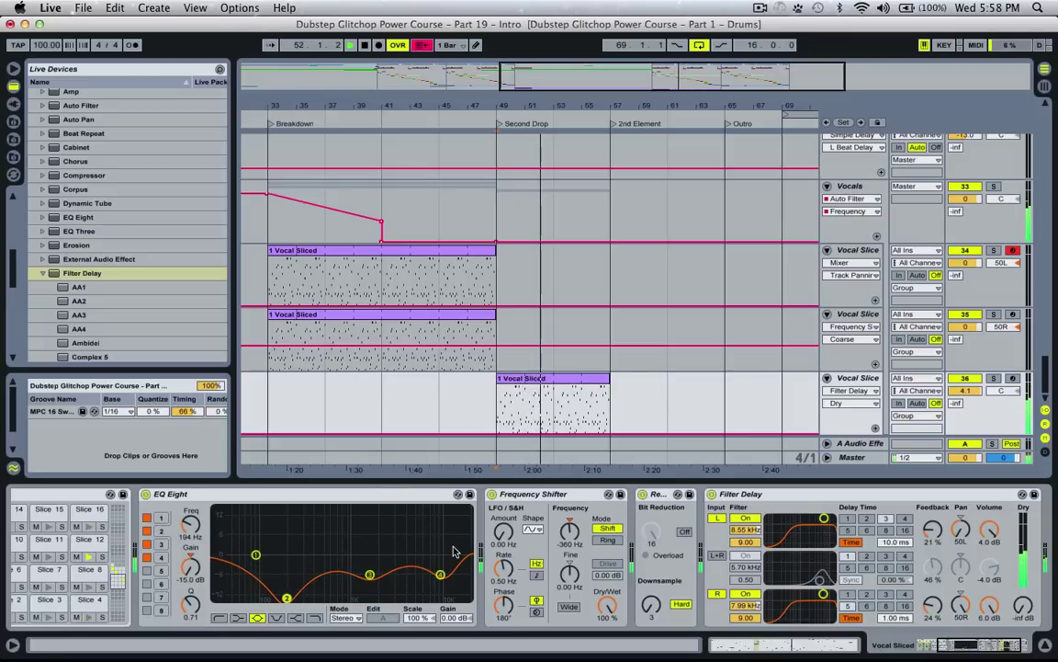
Solo the track and set the Frequency Shifter's LFO to a tempo-synced 1/8 rate with an amount of 1.30 kHz.
left_click(993, 377)
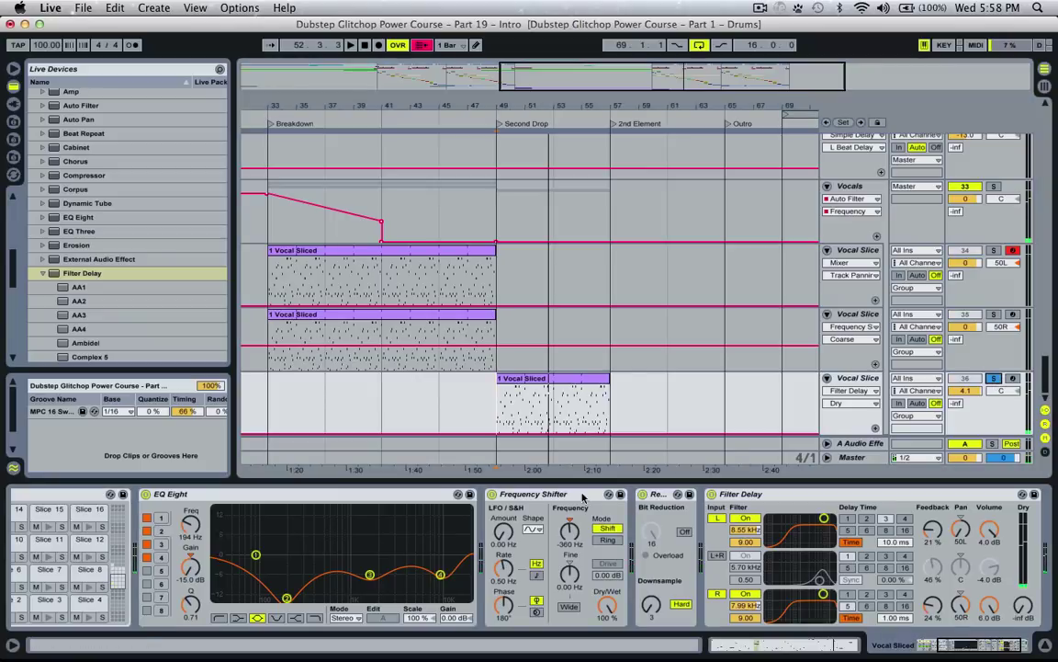
left_click(591, 497)
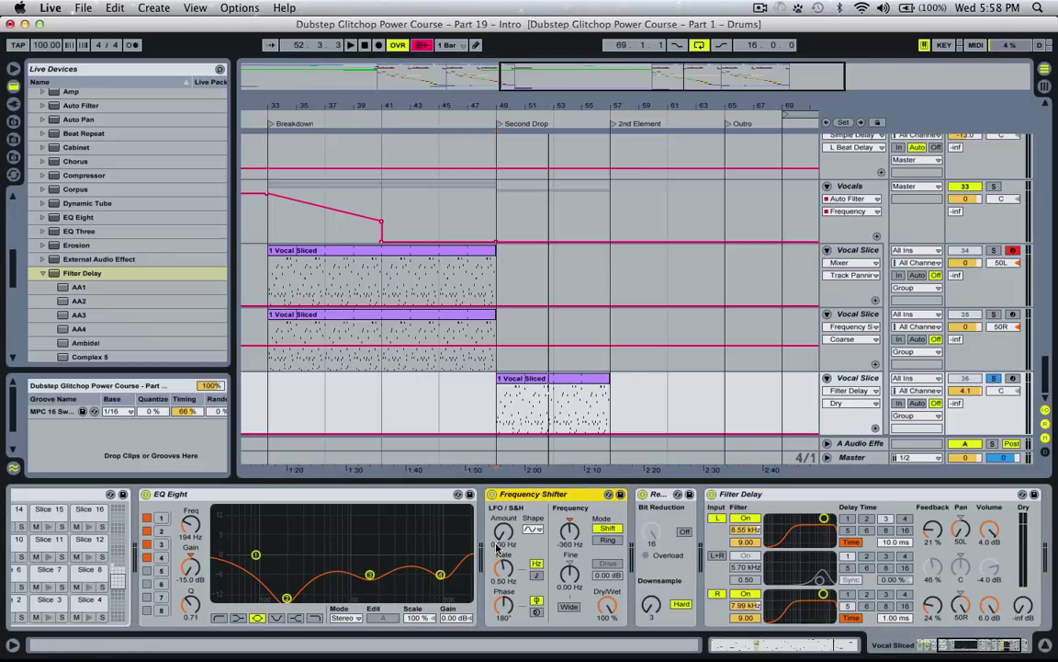
left_click_drag(512, 542, 513, 515)
key("space")
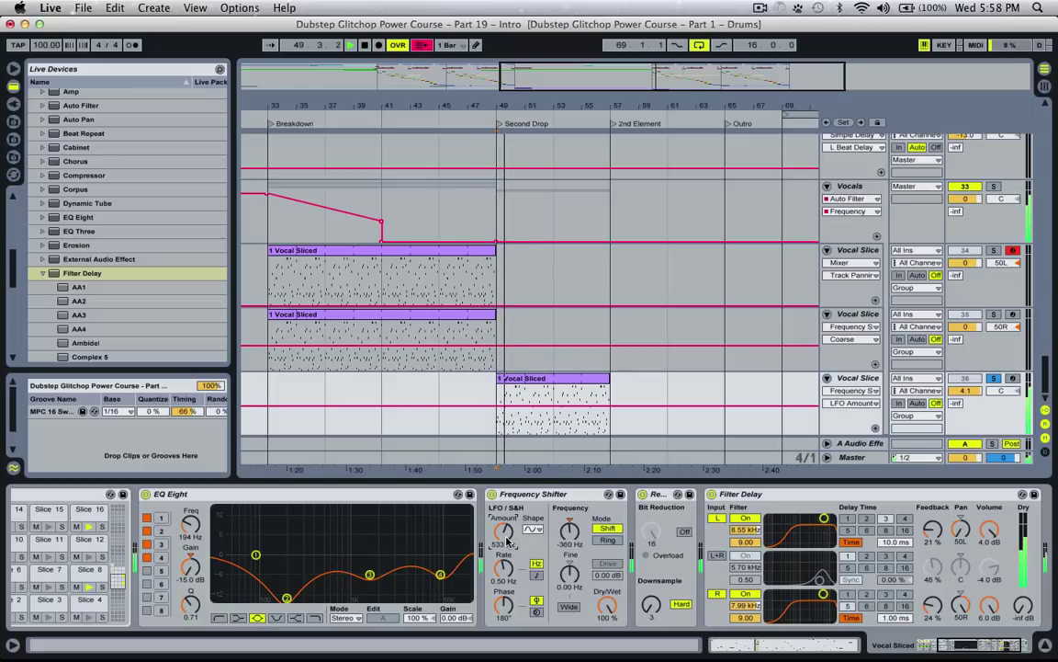
left_click(536, 575)
key("space")
left_click_drag(508, 574, 503, 551)
left_click_drag(504, 568, 504, 555)
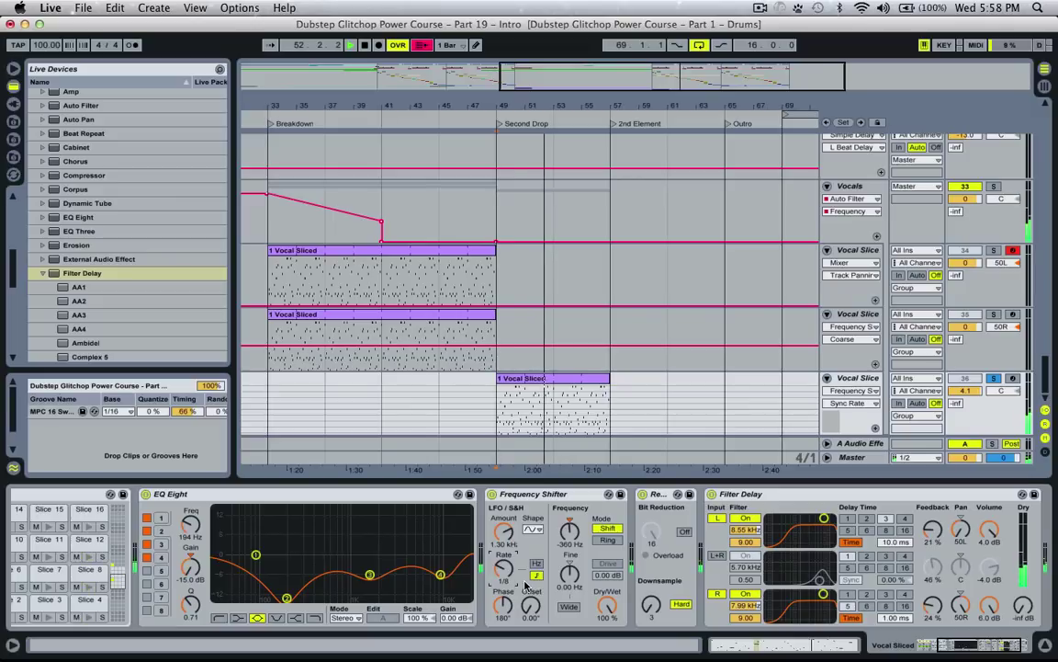
left_click(501, 536)
Play the arrangement from bar 45 and unsolo the track to hear it in the full mix.
left_click(435, 411)
key("space")
key("space")
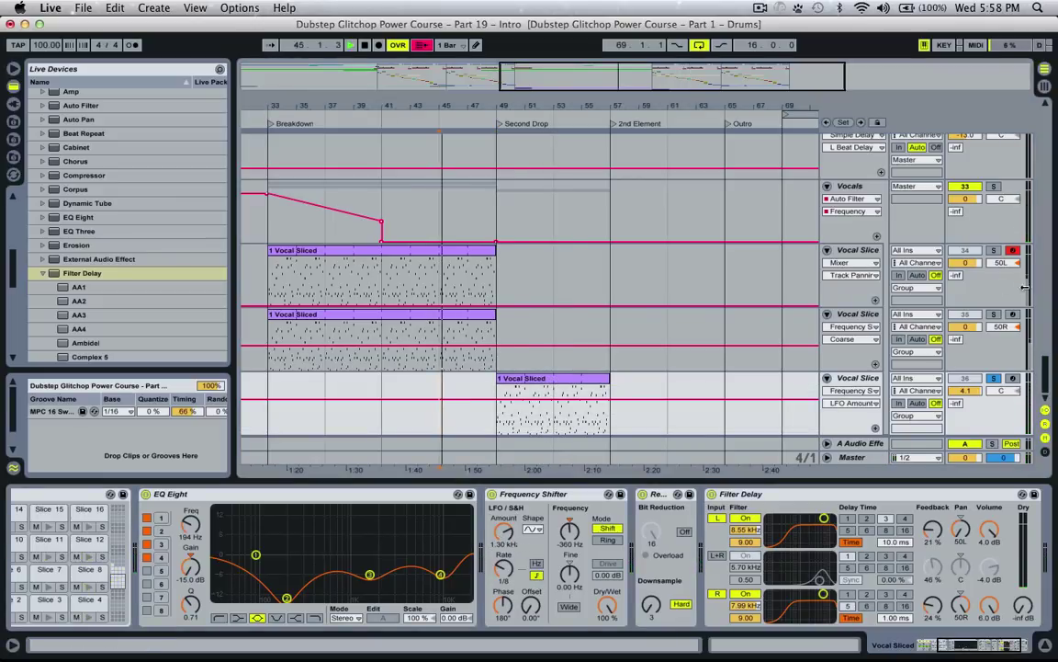
left_click(994, 378)
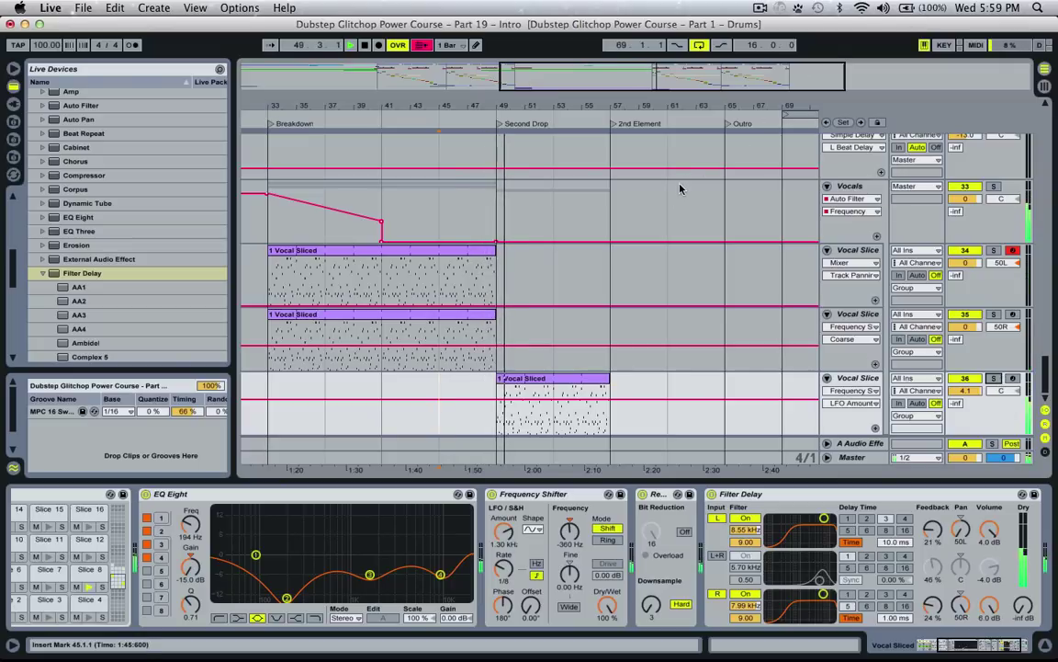
Lower the Frequency Shifter's LFO amount to 6.58 Hz, solo the track, and set the LFO rate to 1/4.
left_click(607, 607)
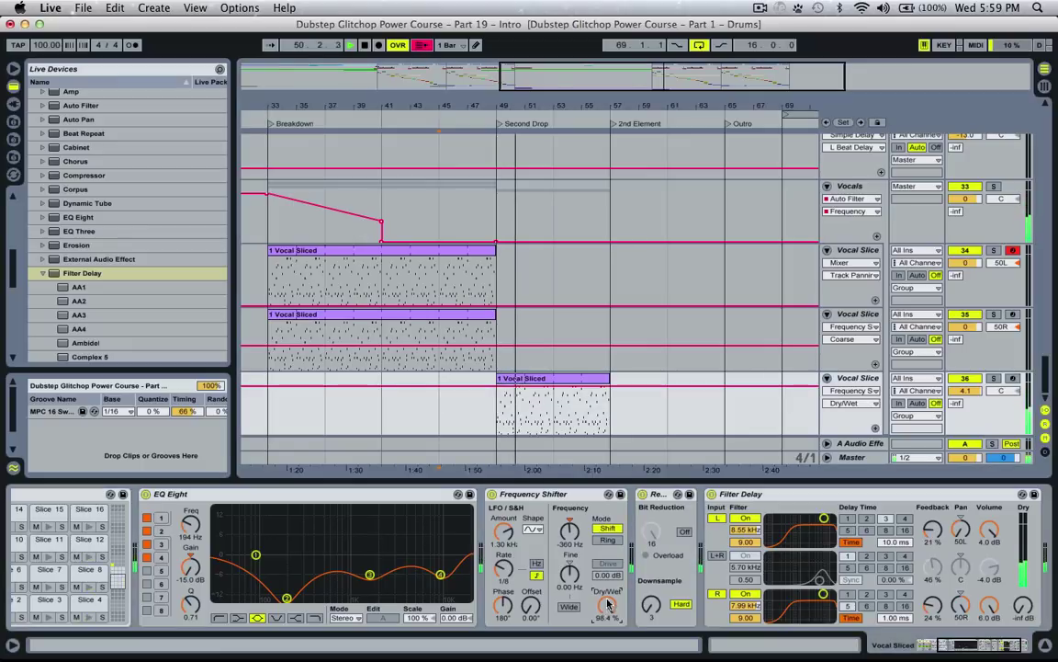
left_click(505, 533)
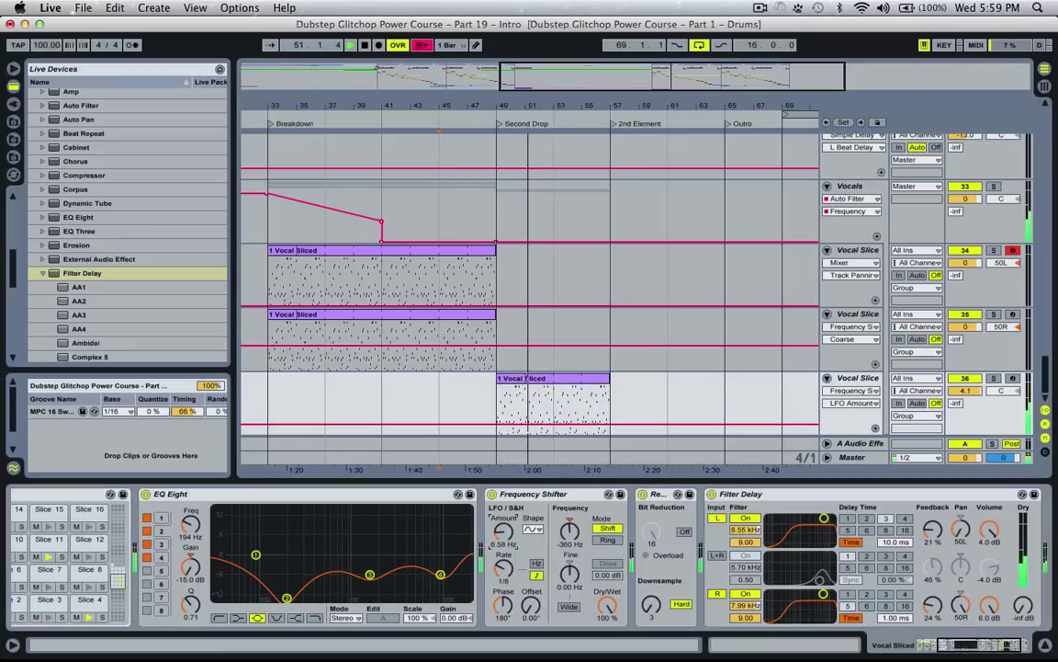
left_click(993, 378)
left_click(504, 570)
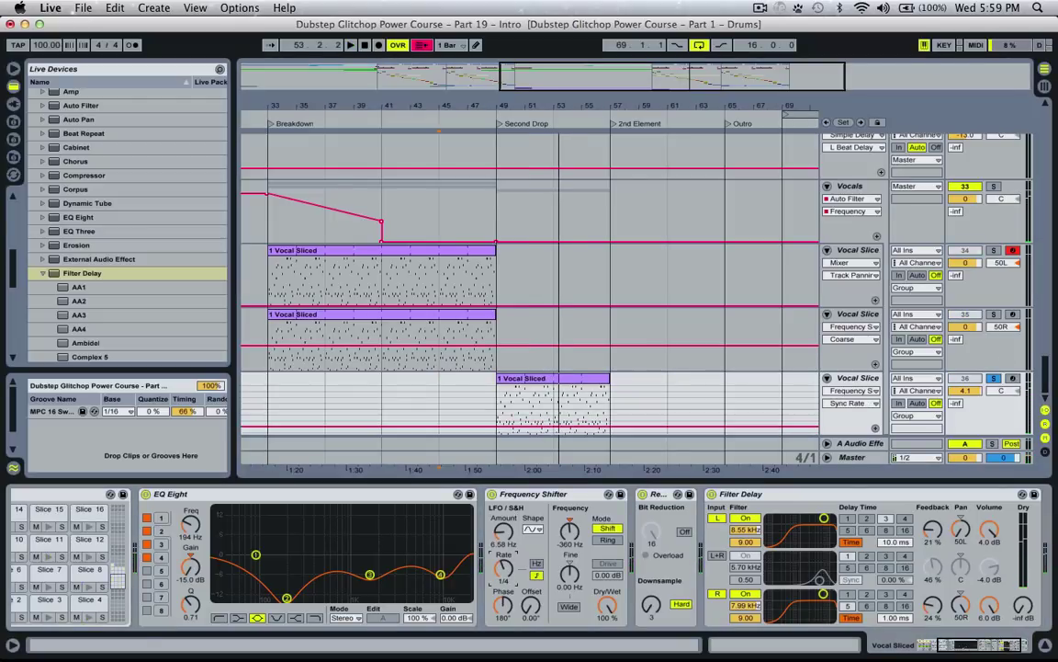
Set the Frequency Shifter's LFO amount to 476 Hz, its shape to a rising sawtooth, and its phase to 0°.
left_click_drag(502, 536, 503, 479)
key("space")
left_click(537, 529)
left_click(540, 573)
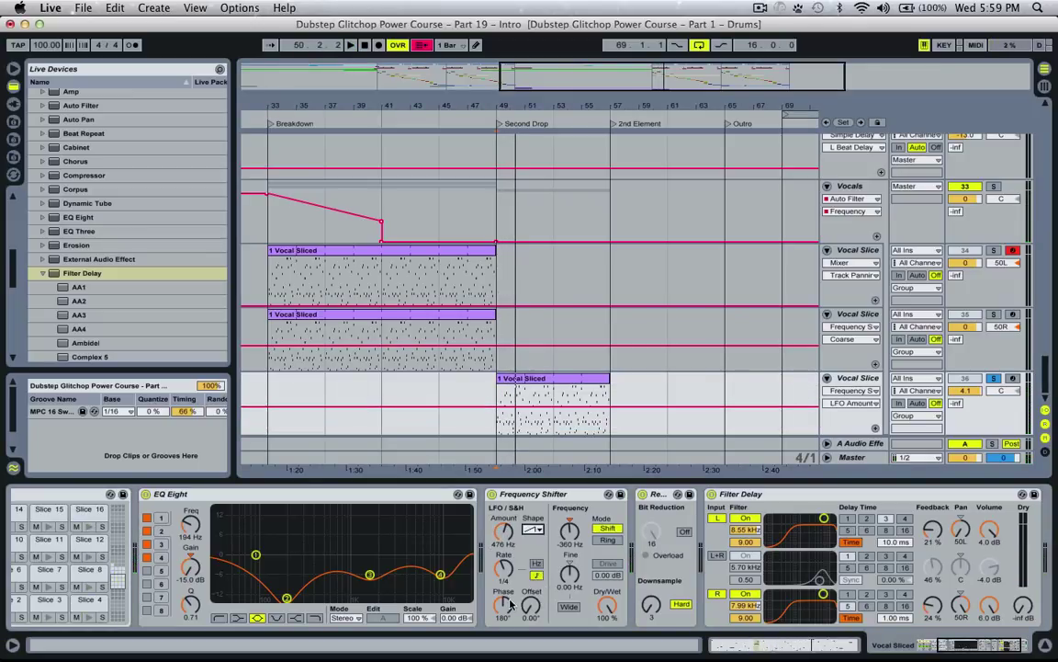
left_click_drag(510, 607, 510, 643)
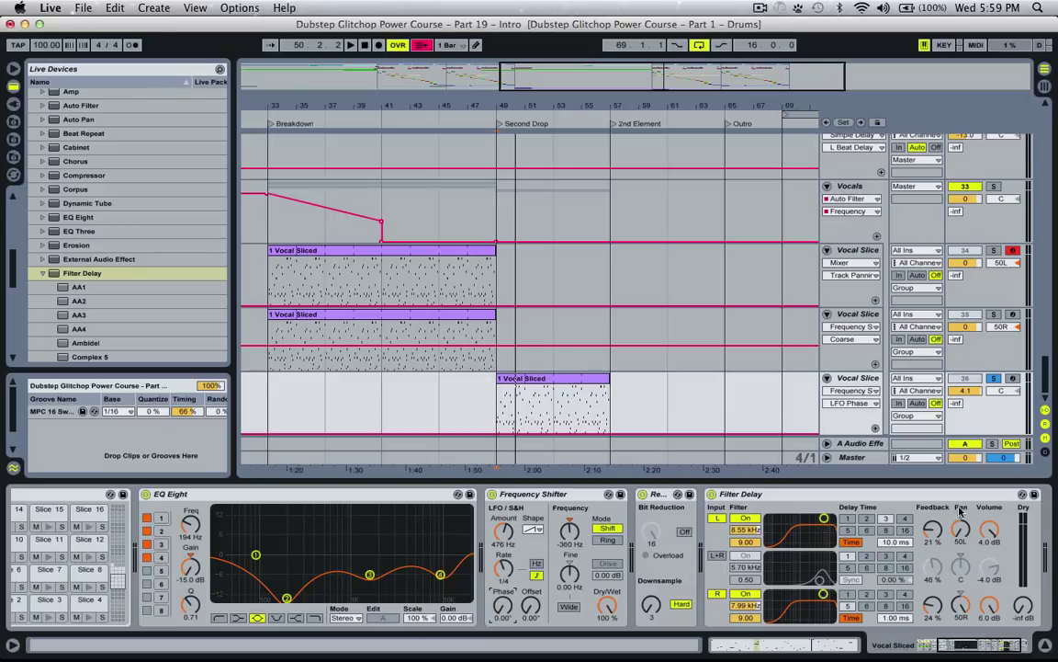
Set the LFO rate to 1/2, its amount to 2.60 kHz, and its shape to a falling sawtooth during playback.
left_click(813, 497)
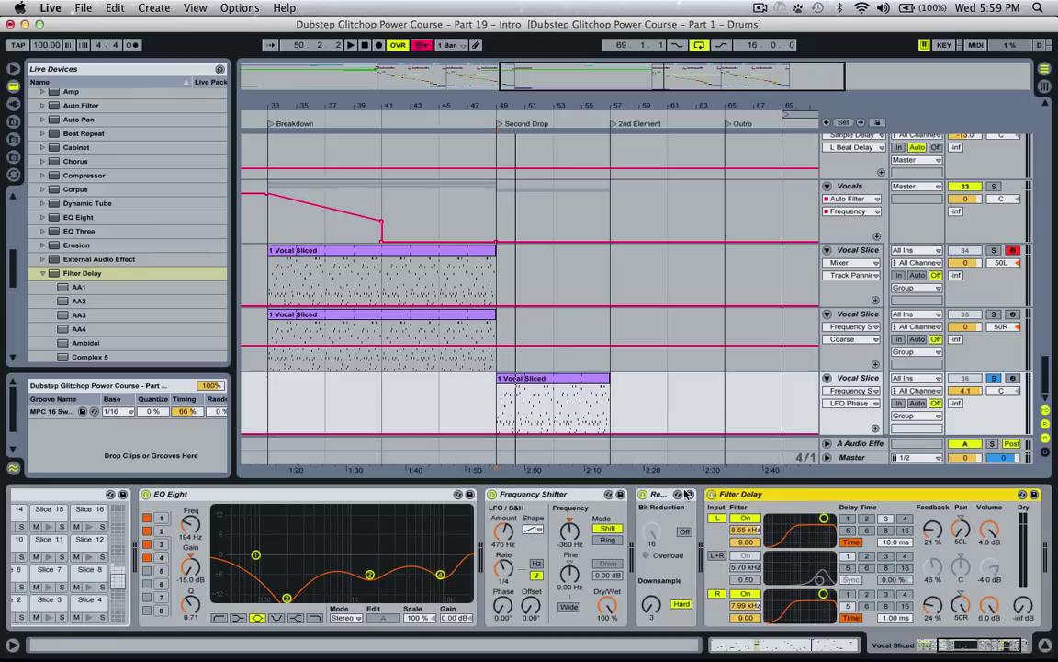
key("space")
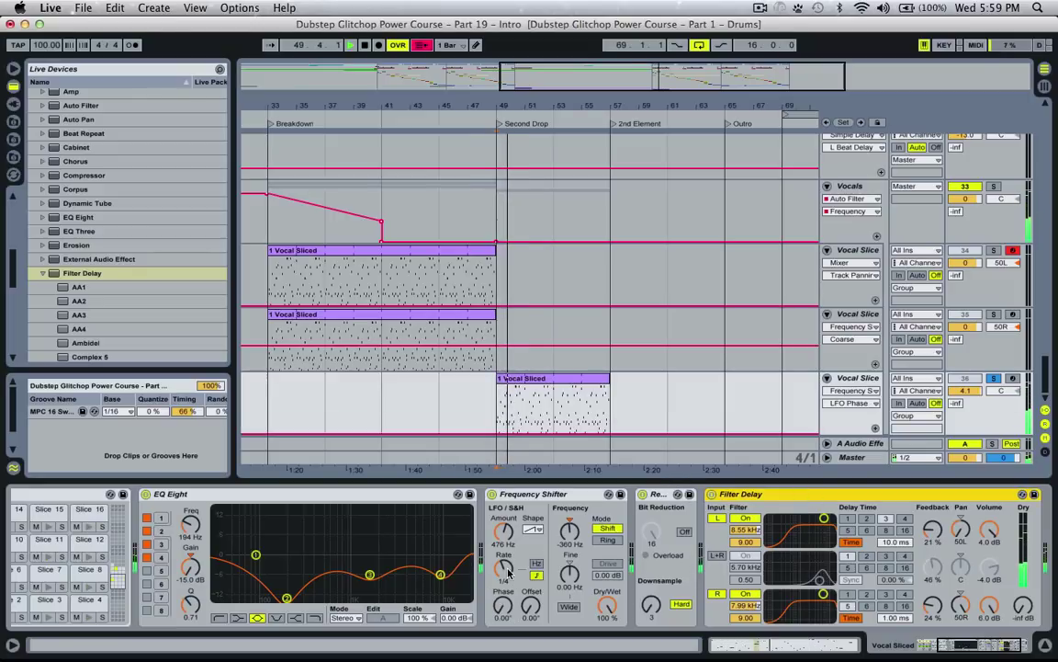
left_click_drag(508, 573, 504, 500)
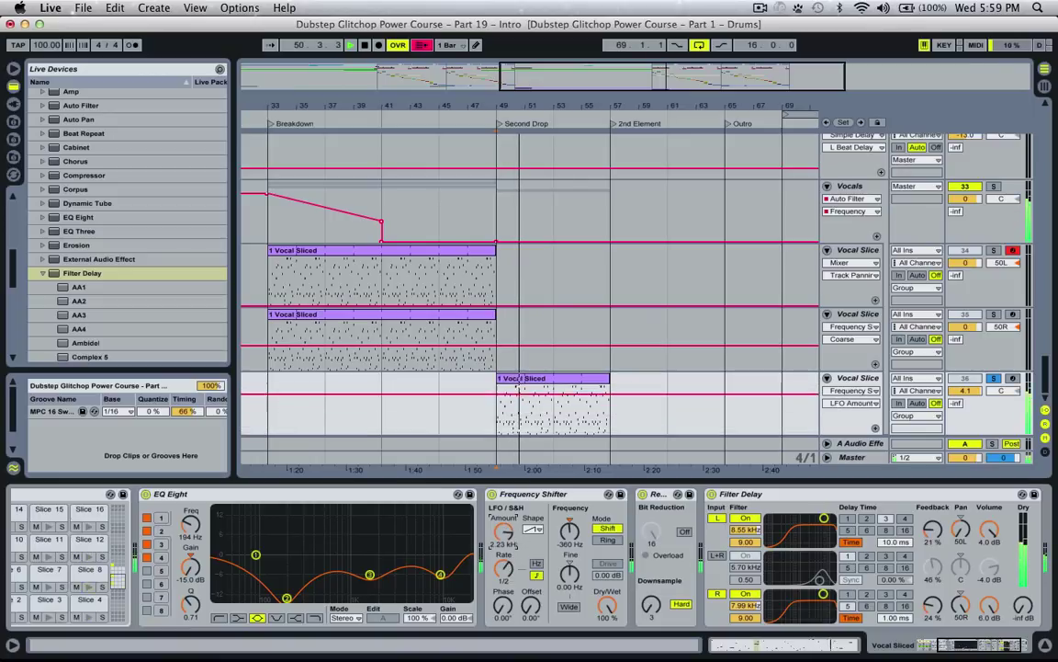
left_click(533, 529)
left_click(531, 586)
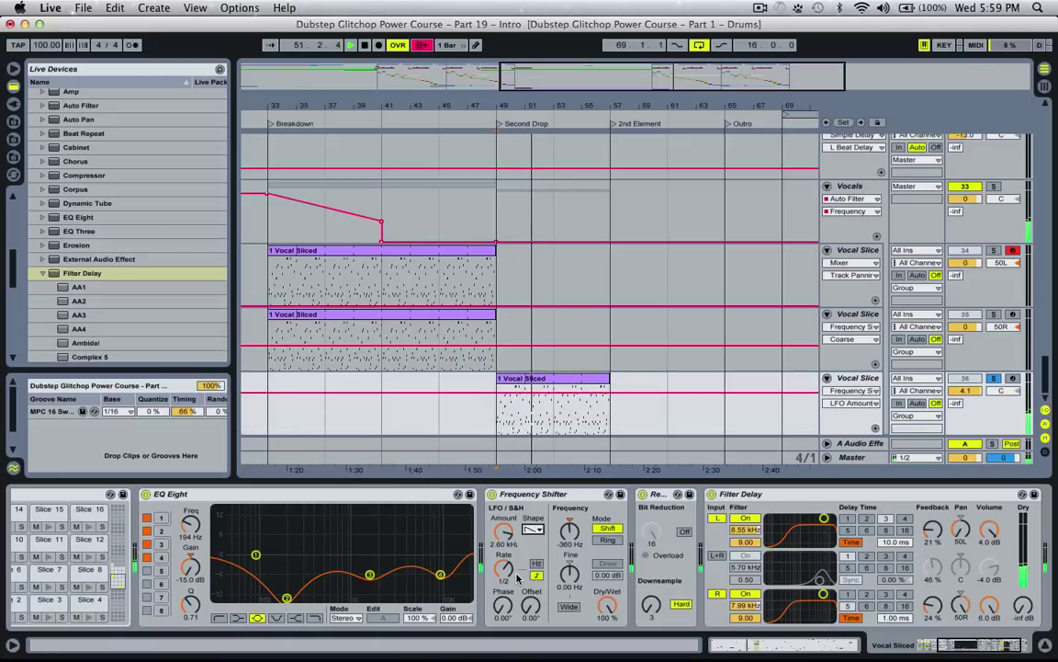
Reduce the Frequency Shifter's LFO amount to 0.00 Hz and unsolo the track while playing from bar 45.
left_click_drag(504, 527, 507, 551)
left_click(448, 397)
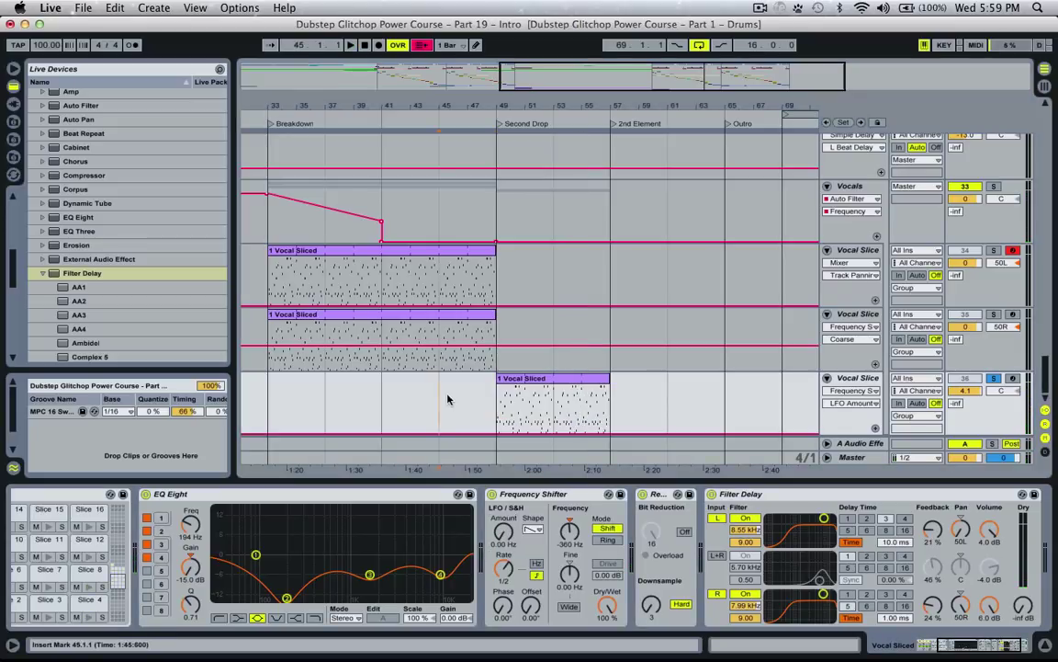
left_click(993, 379)
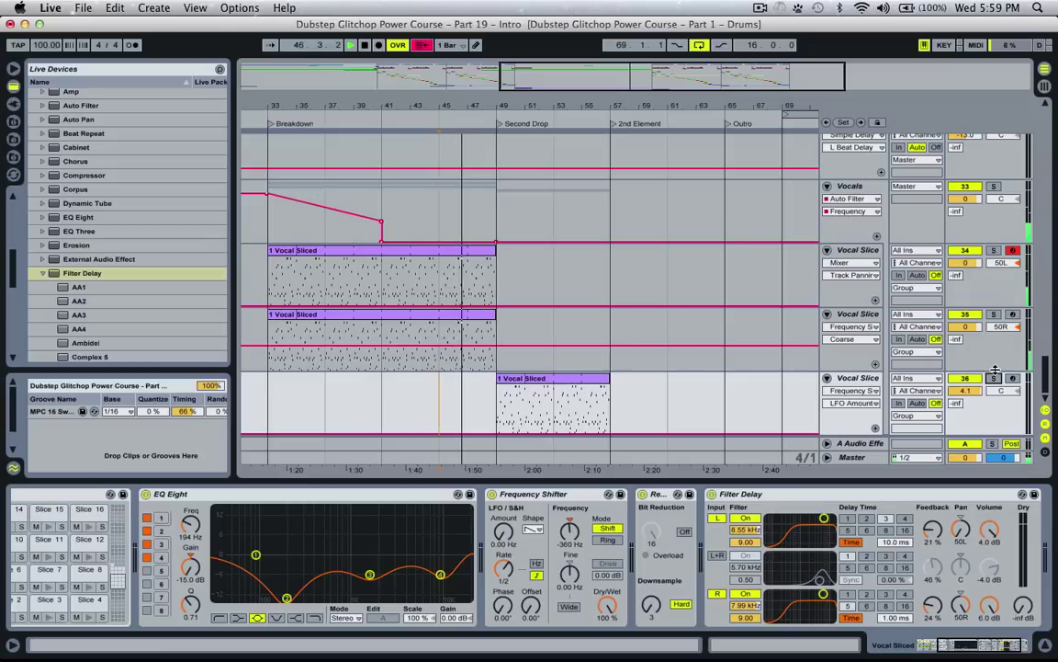
Lower the Second Drop's Vocal Sliced track volume to -1.1 dB while it plays in the full mix.
scroll(653, 361, "up", 5)
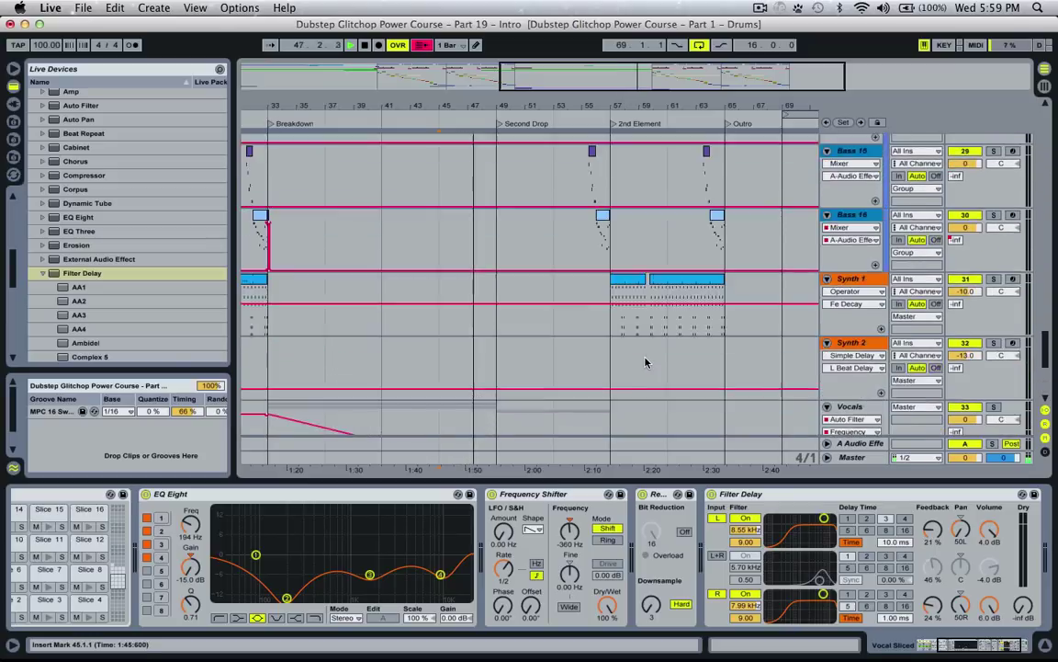
scroll(645, 361, "down", 5)
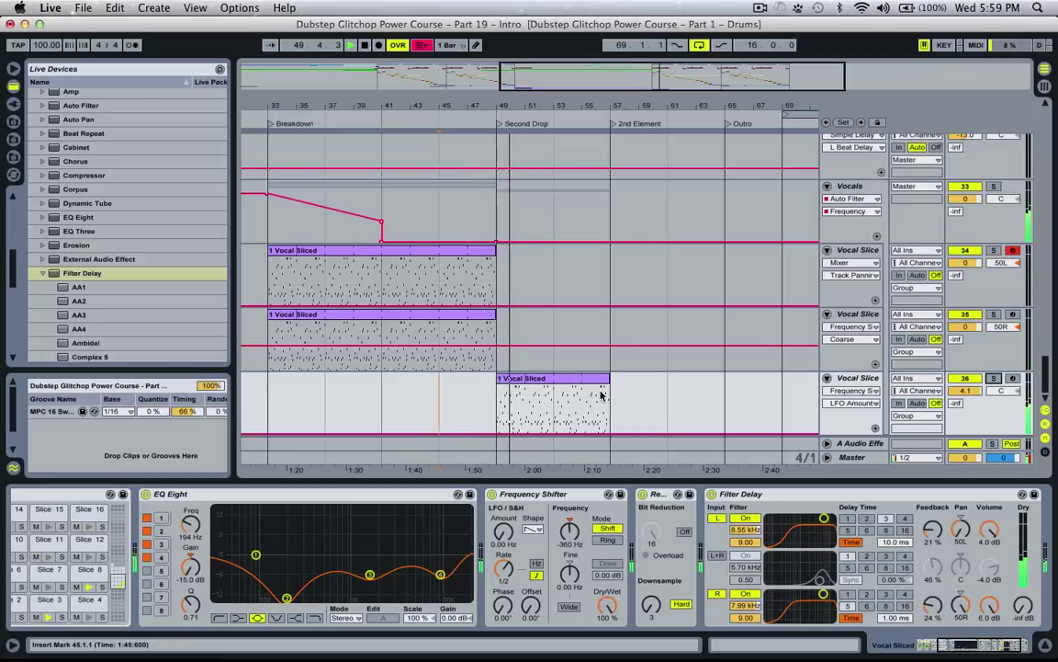
left_click_drag(963, 390, 961, 409)
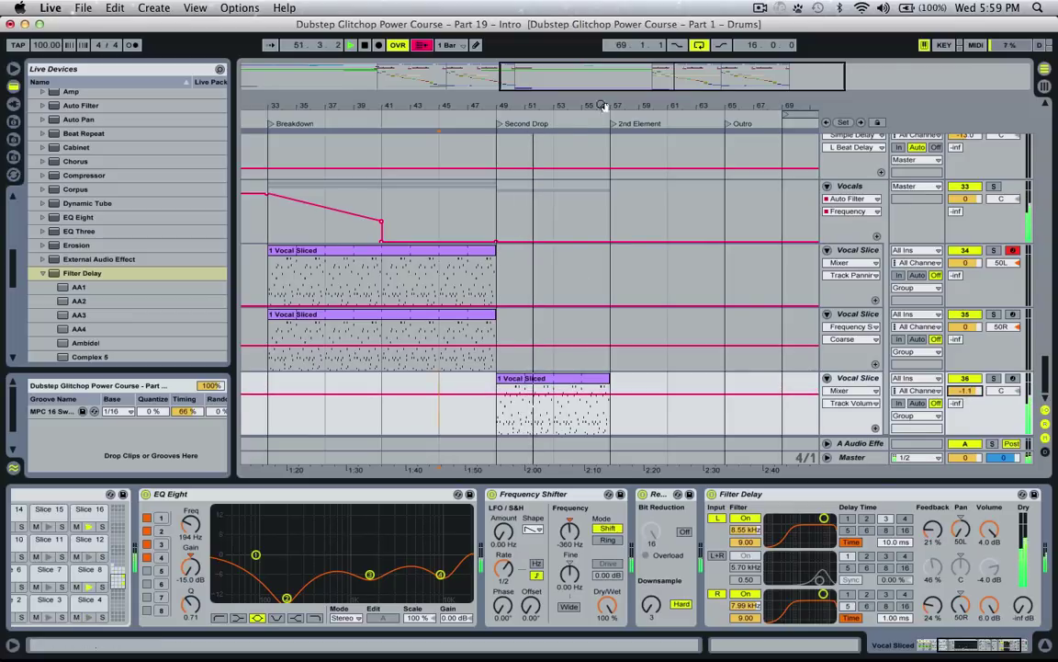
Duplicate the Second Drop's Vocal Sliced clip to bars 57–65 under 2nd Element, and turn off arrangement looping.
left_click_drag(607, 105, 480, 81)
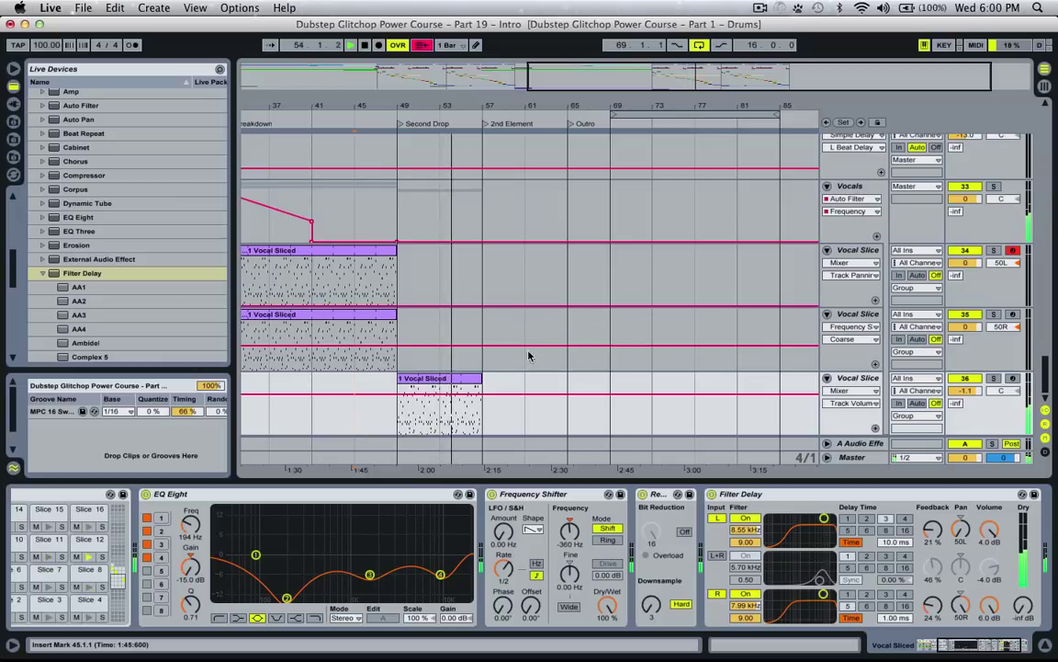
left_click(443, 379)
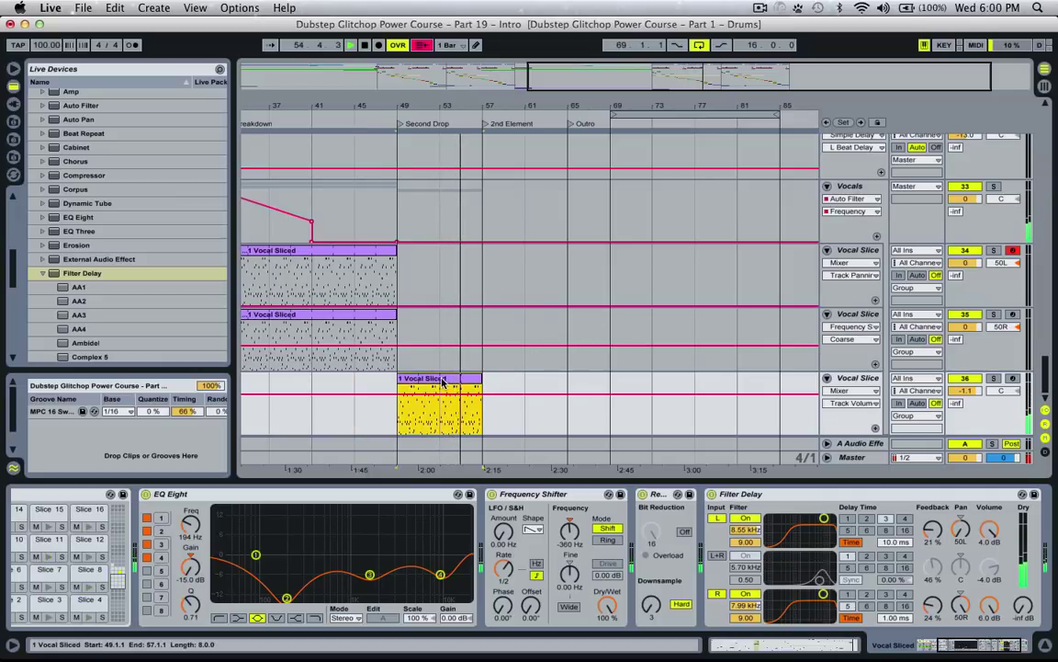
key("super+d")
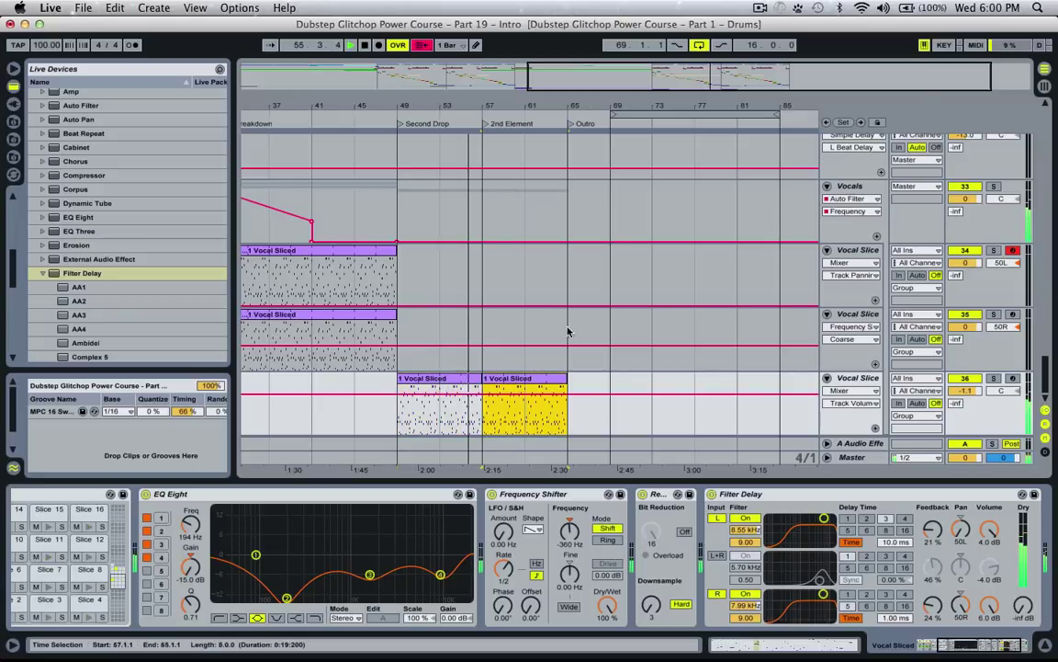
left_click(699, 45)
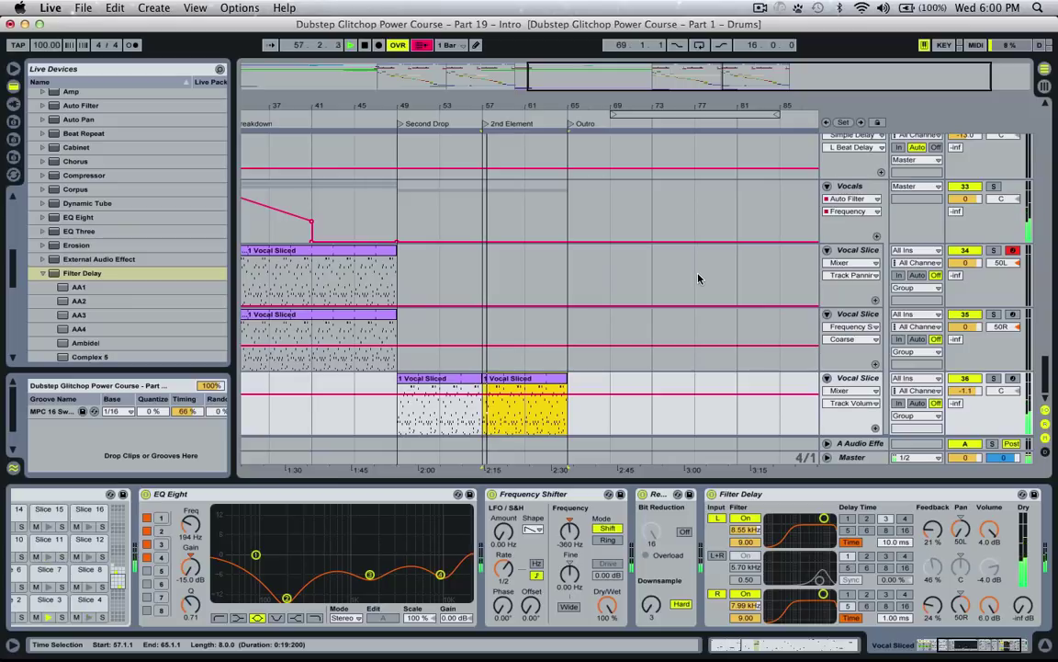
Open the Synth 1 clip starting at bar 61 and transpose all its notes up one octave.
scroll(634, 349, "up", 5)
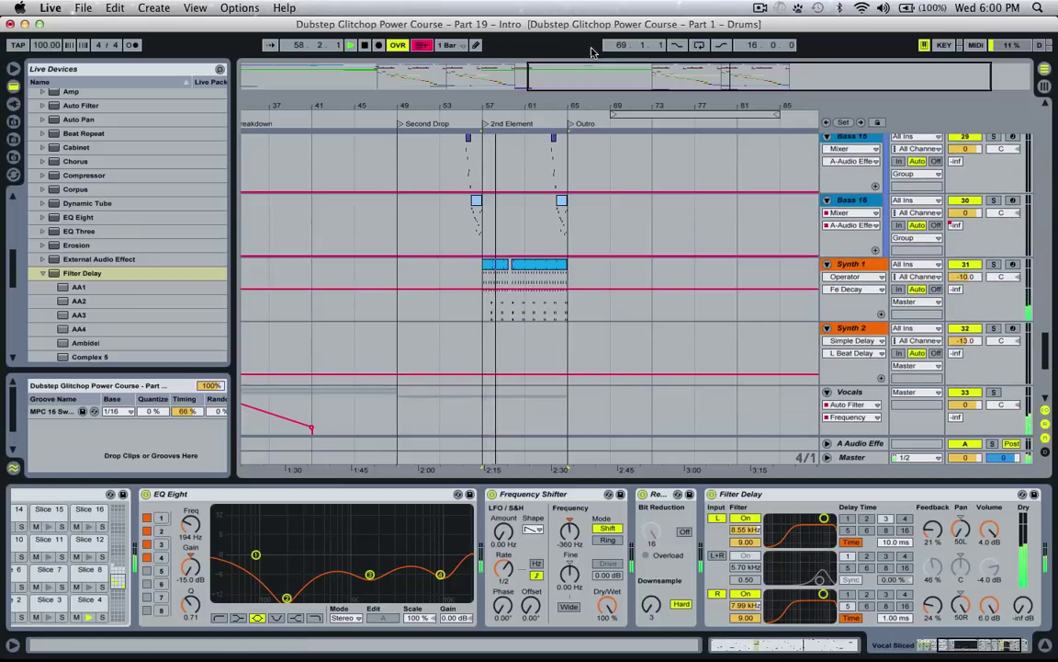
left_click_drag(593, 52, 589, 76)
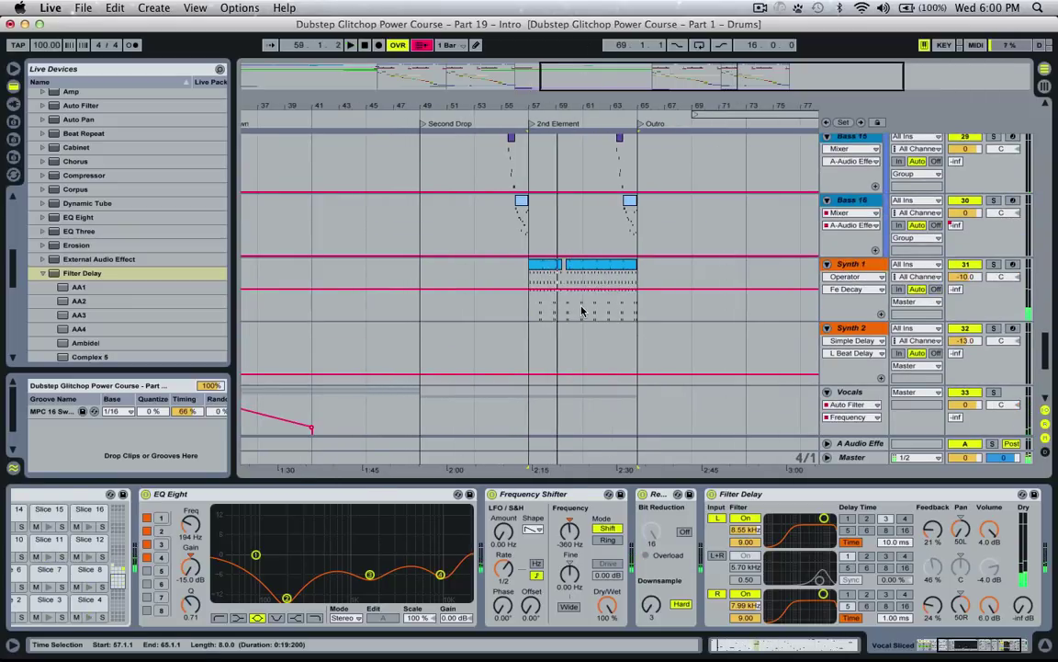
left_click(580, 311)
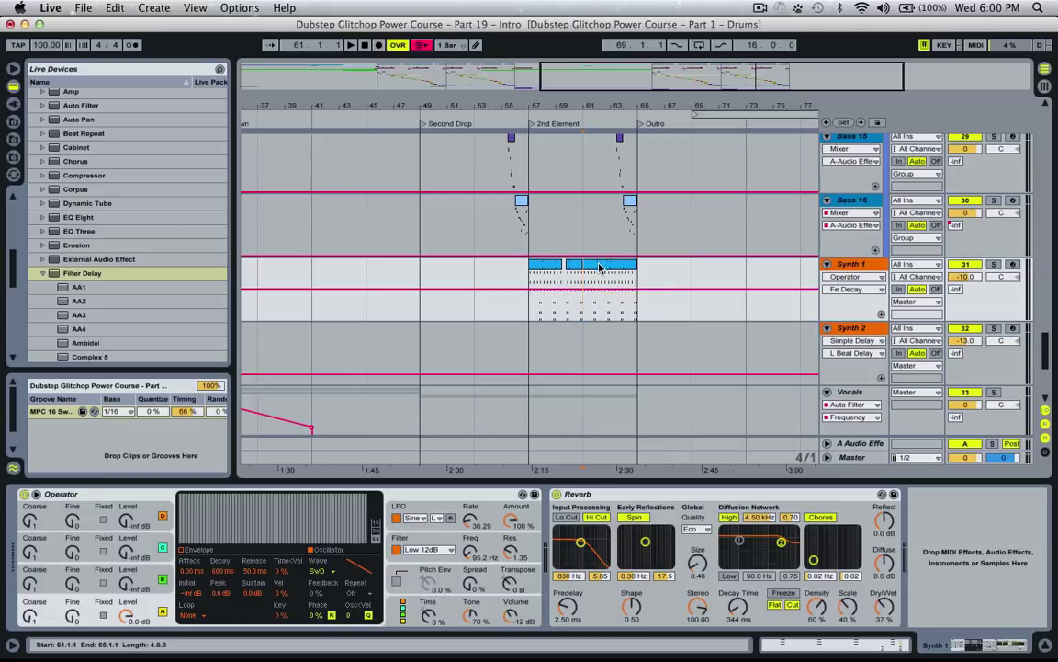
double_click(599, 267)
left_click(496, 540)
key("super+a")
key("shift+Up")
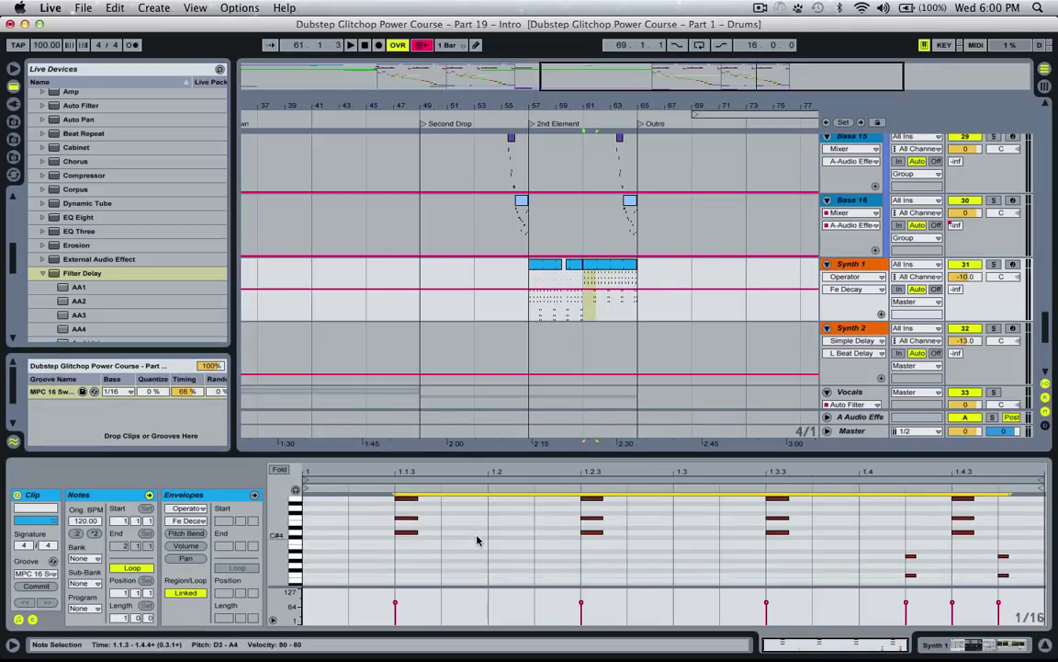
Play the 2nd Element from bar 57 through to the Outro to hear the transposed Synth 1 part.
left_click(524, 287)
key("space")
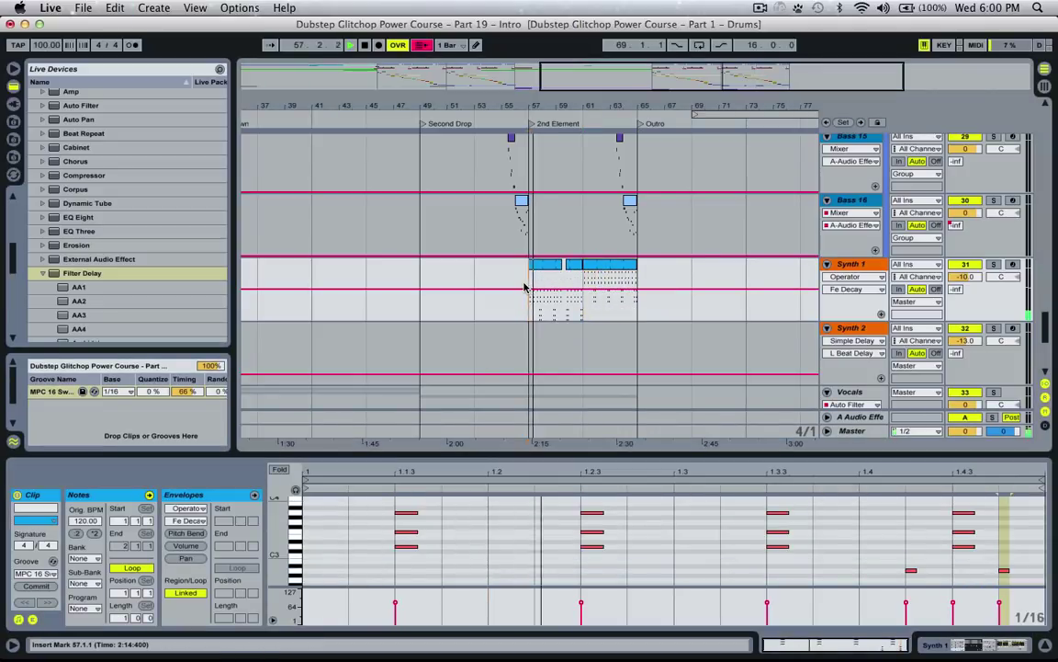
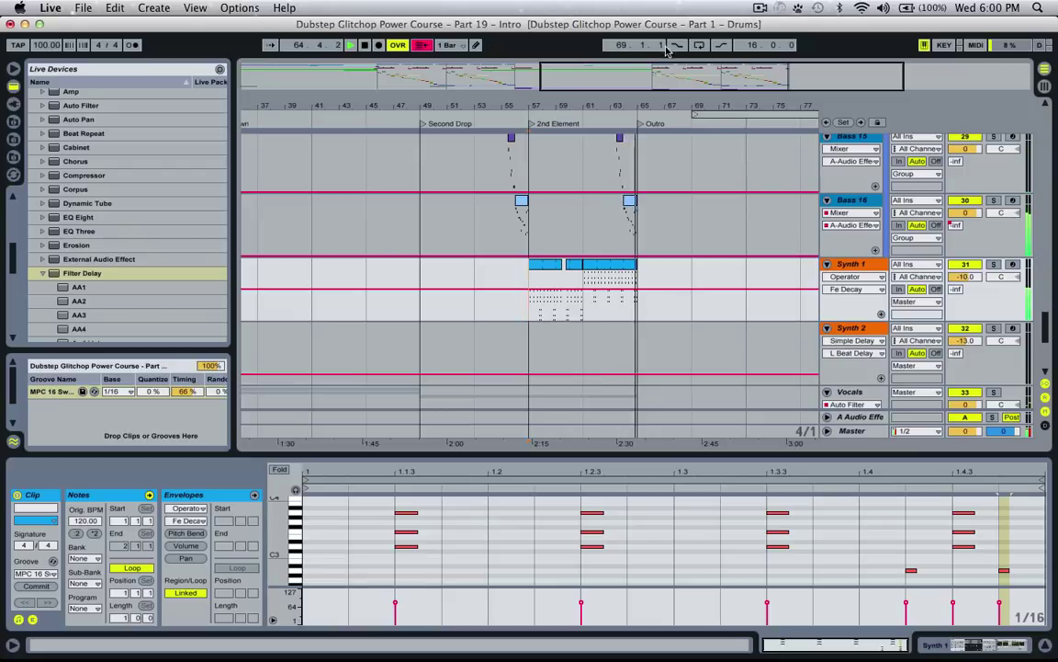
left_click_drag(636, 79, 511, 79)
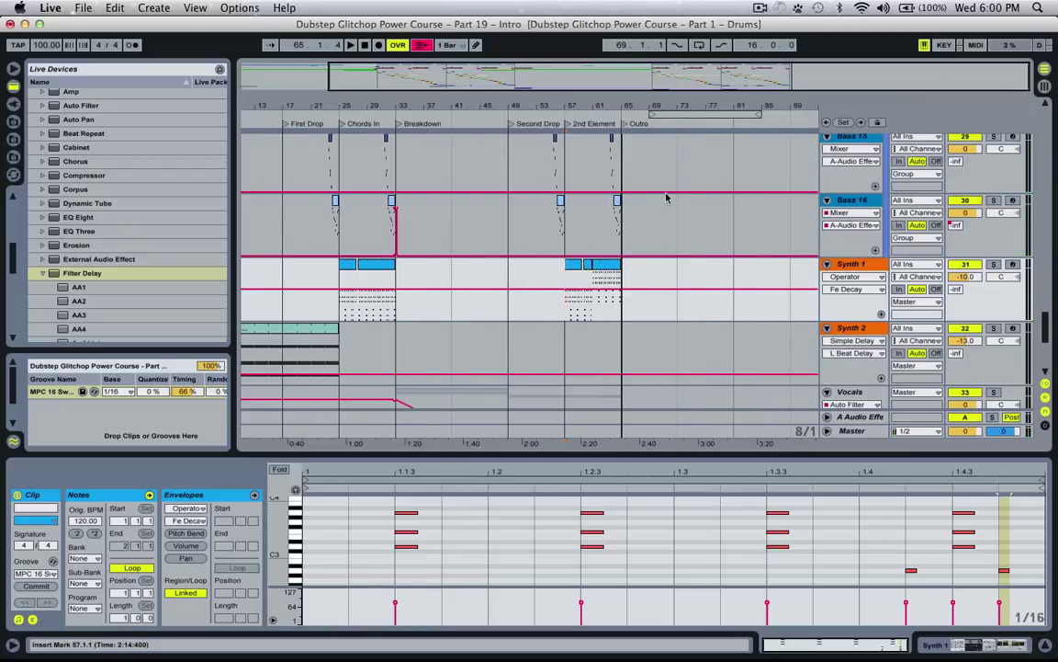
Copy the two-bar Drums section at bars 57–59 into the Outro at bar 65.
scroll(669, 221, "up", 20)
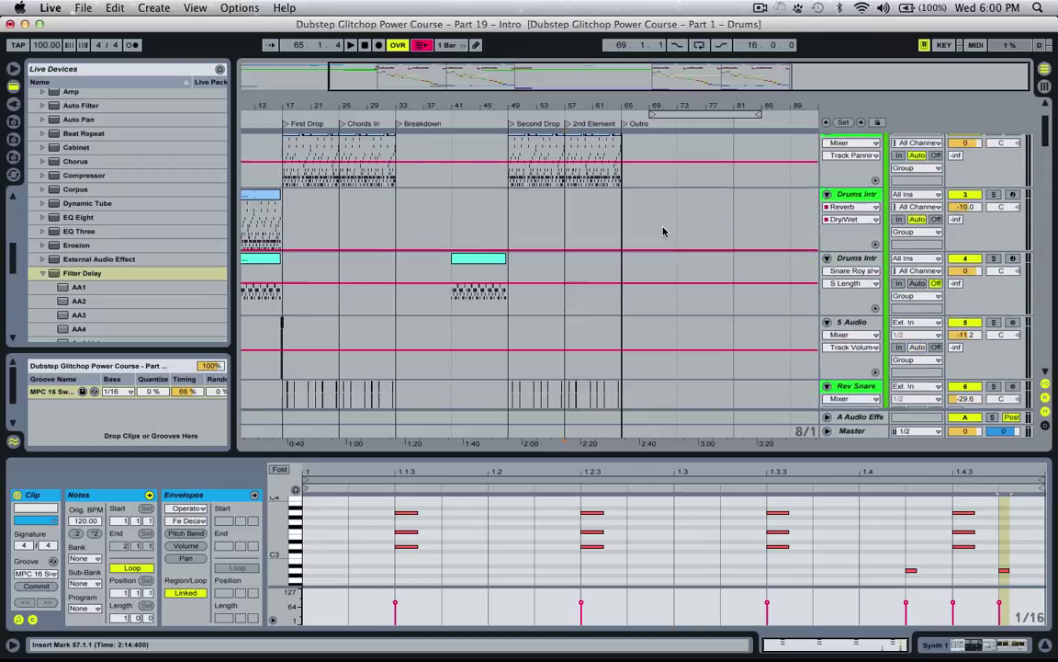
scroll(664, 232, "up", 3)
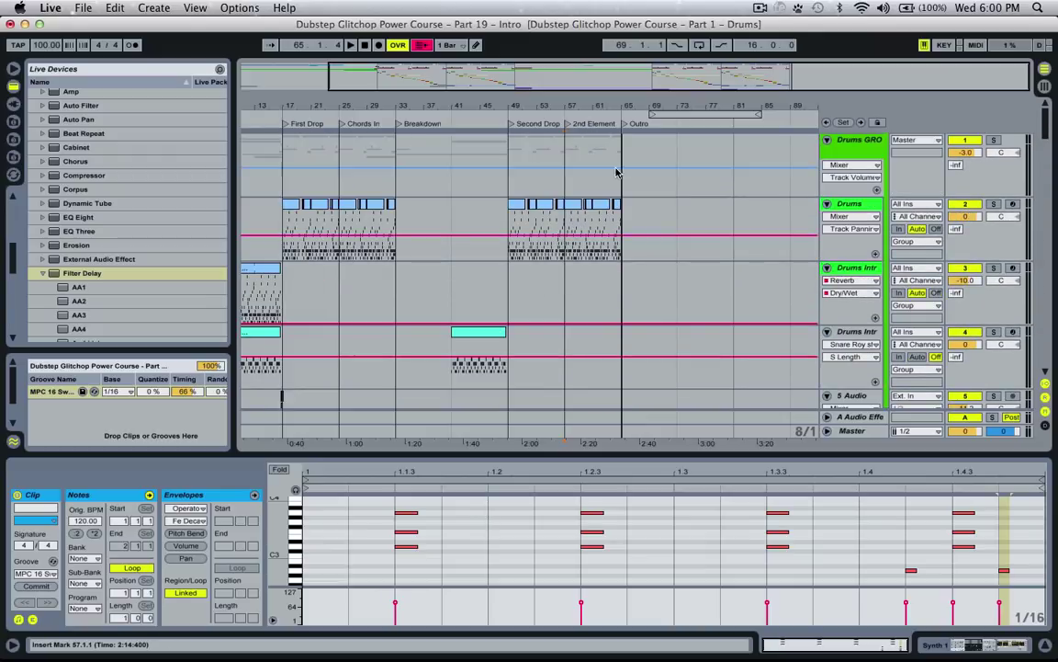
key("super+1")
key("super+1")
left_click_drag(571, 222, 580, 222)
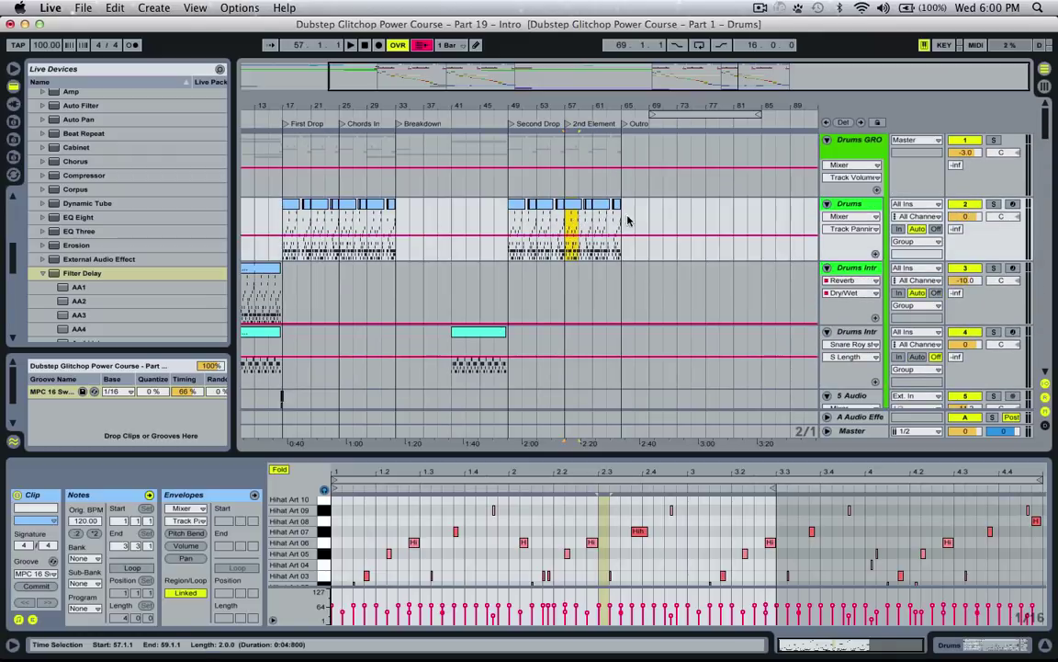
key("super+d")
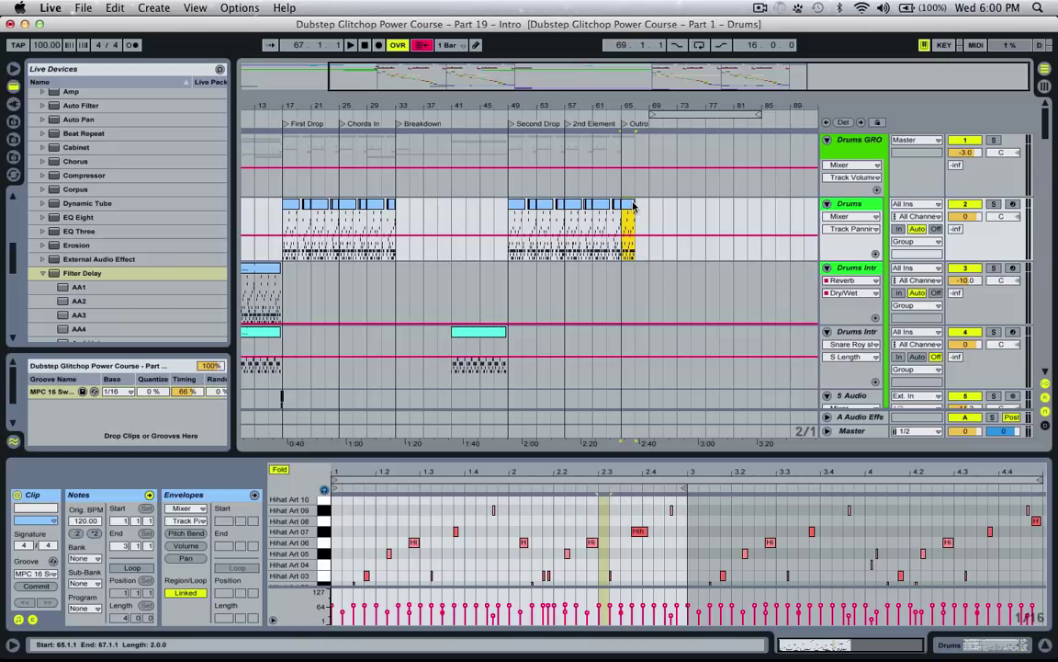
key("super+d")
key("super+z")
left_click_drag(634, 204, 746, 205)
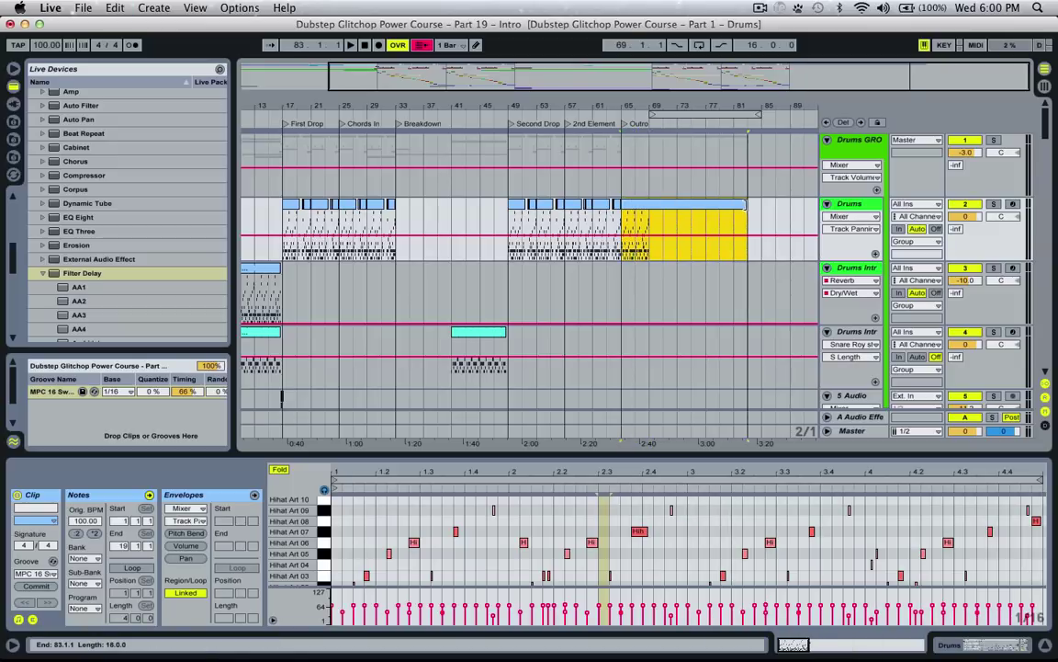
key("super+z")
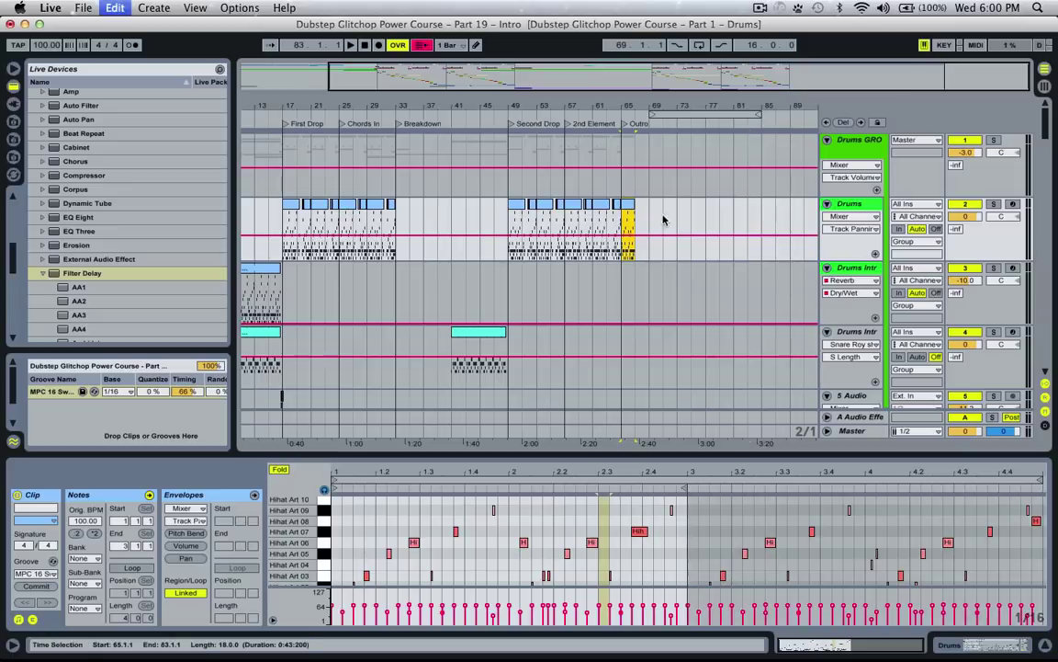
Turn on looping for the Outro's Drums clip and extend it to bar 73.
left_click(132, 566)
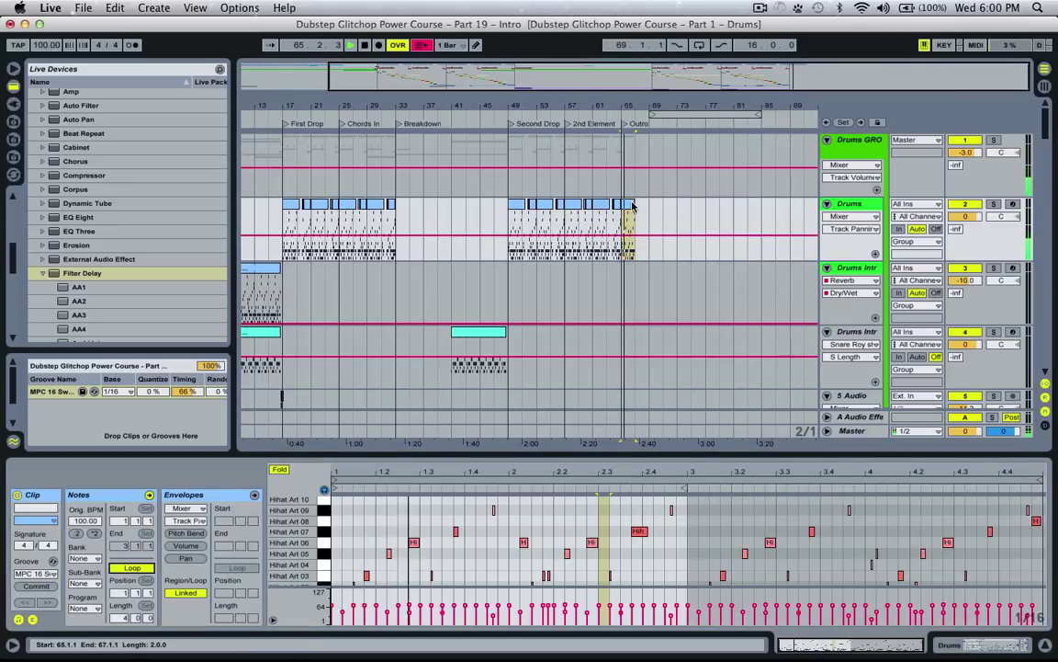
left_click_drag(634, 206, 673, 207)
key("space")
left_click(605, 254)
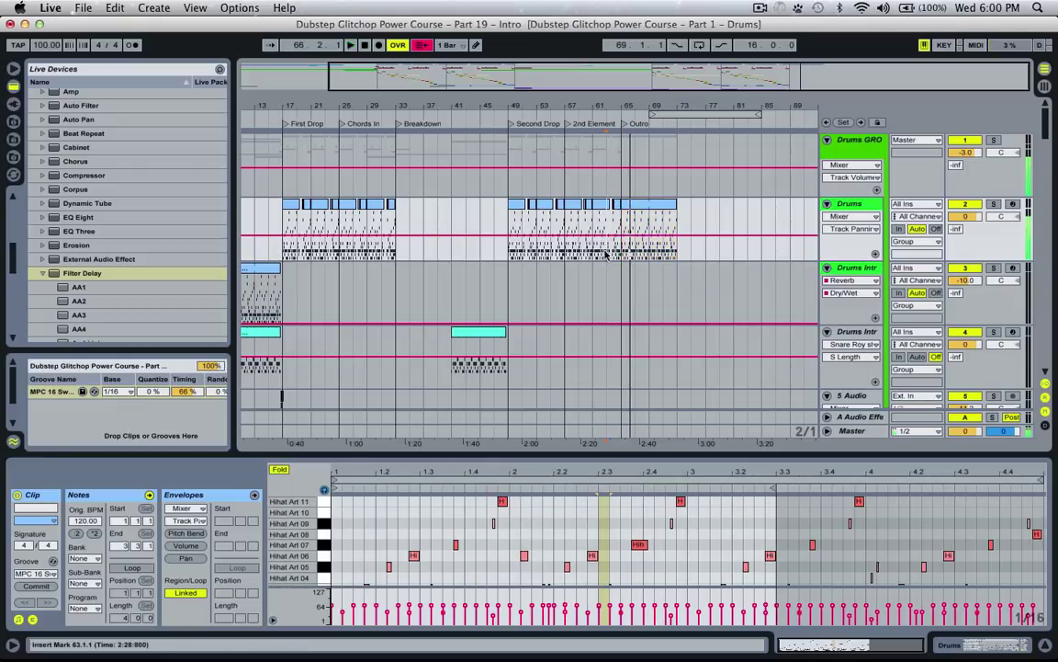
Duplicate the 2nd Element's Vocal Sliced clip to bars 65–73 and play from bar 65.
scroll(680, 267, "down", 10)
scroll(699, 301, "down", 15)
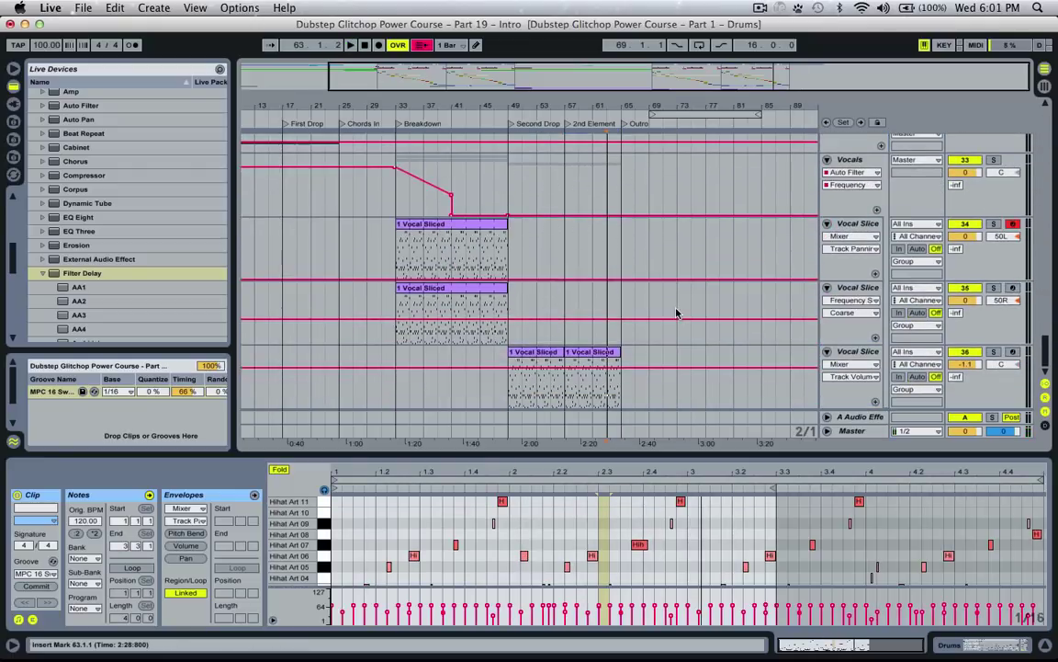
left_click(611, 354)
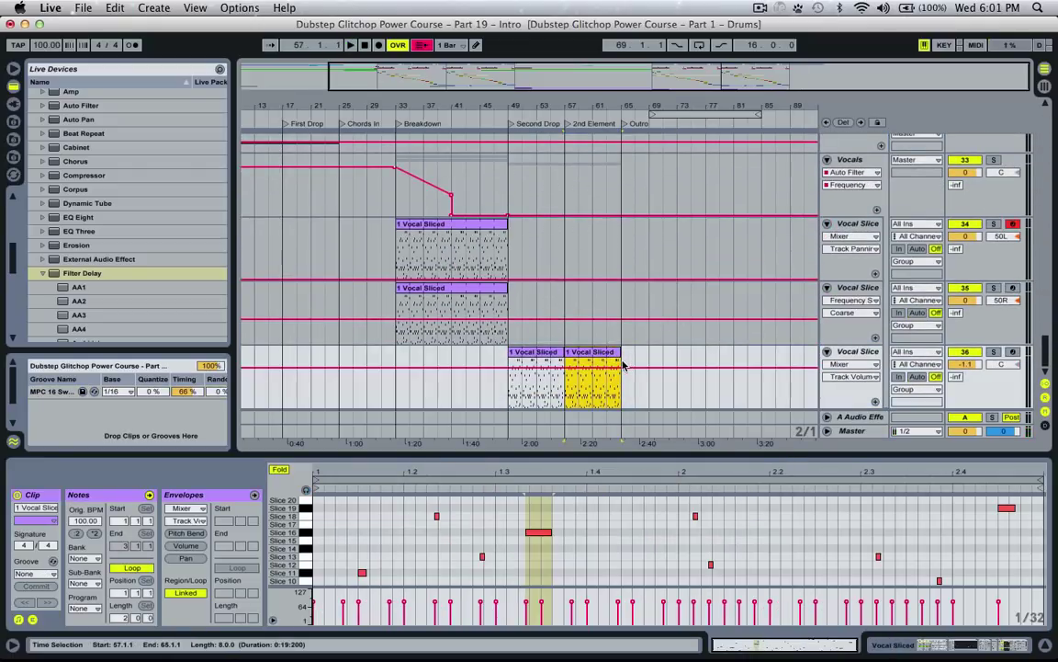
key("super+d")
left_click(623, 383)
key("space")
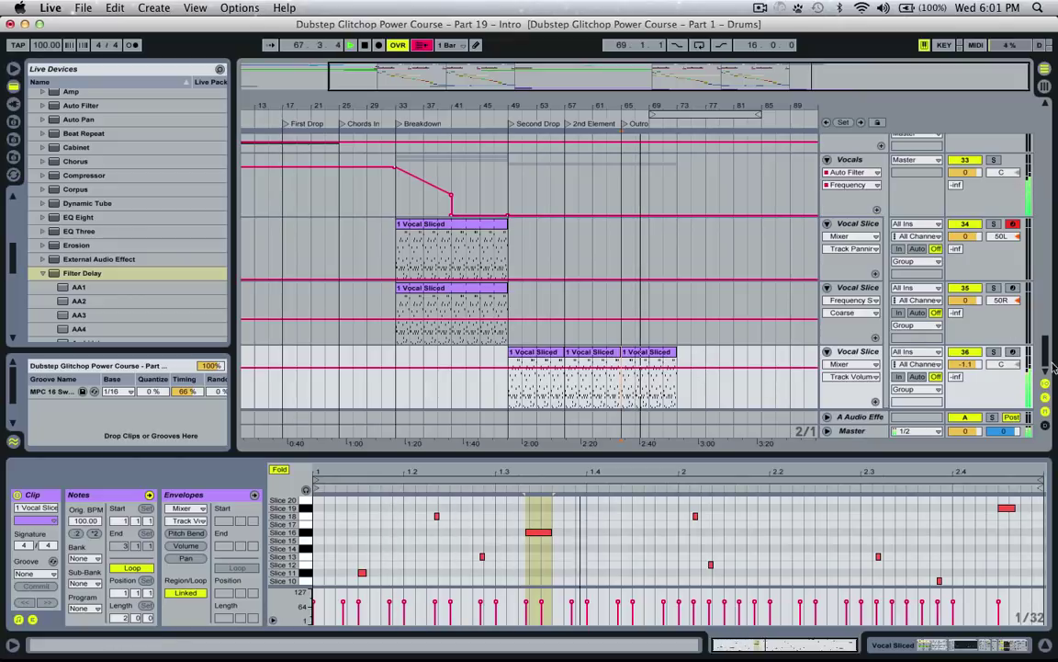
Copy the one-bar Bass 2 section at bar 49 to the start of the Outro at bar 65 and play it.
left_click_drag(1047, 356, 1046, 227)
key("space")
left_click_drag(509, 105, 509, 147)
scroll(560, 262, "up", 7)
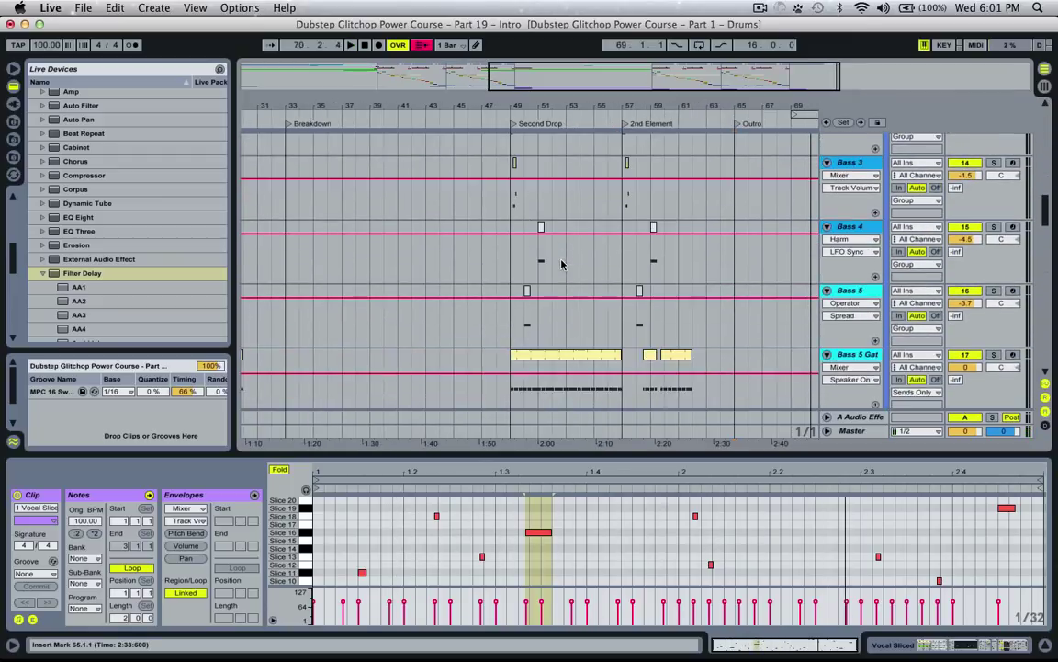
scroll(508, 221, "up", 1)
left_click_drag(512, 244, 522, 241)
left_click(738, 265)
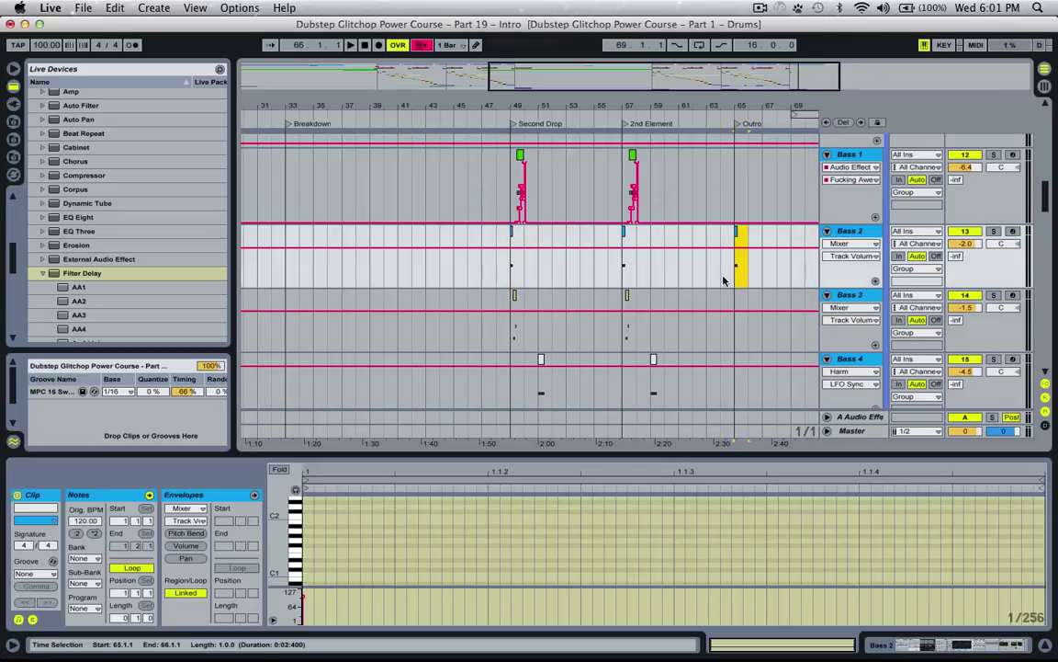
key("space")
Duplicate the four-bar Crash section from bars 61–65 so crashes fall at bars 65, 69 and 73.
scroll(718, 275, "up", 3)
scroll(717, 276, "up", 4)
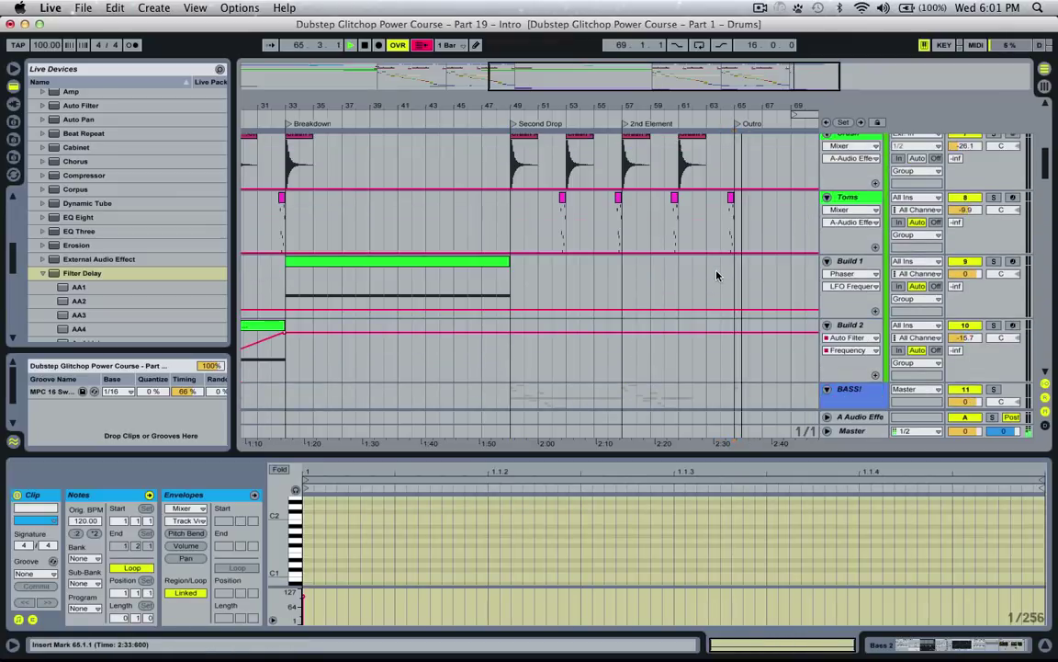
left_click(712, 273)
left_click_drag(712, 274, 737, 276)
key("super+d")
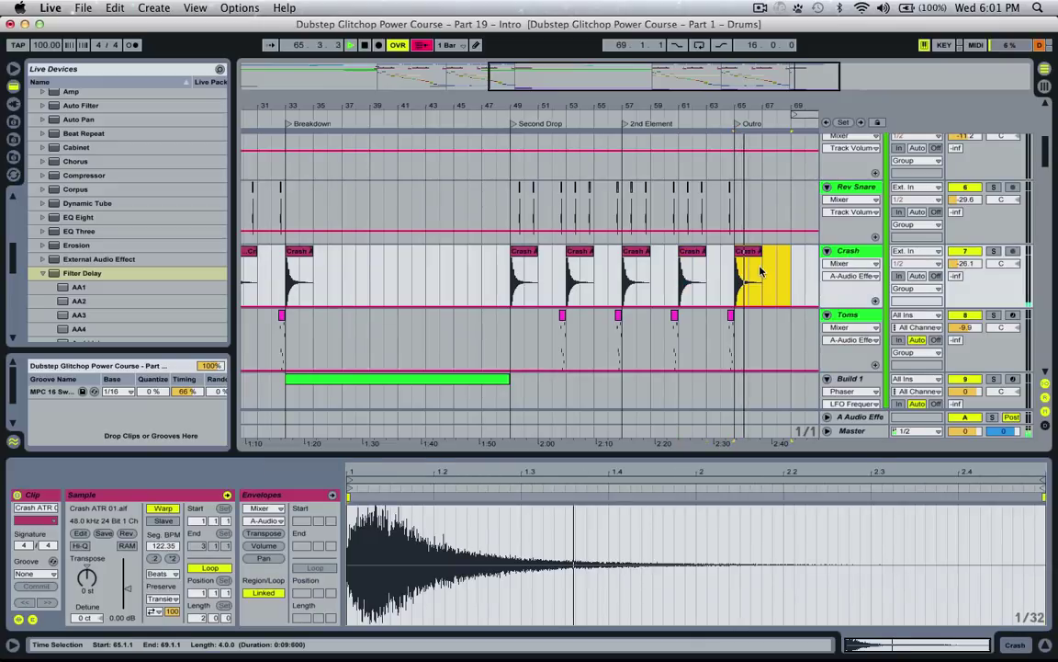
scroll(760, 272, "down", 3)
key("space")
key("space")
key("space")
key("ctrl+d")
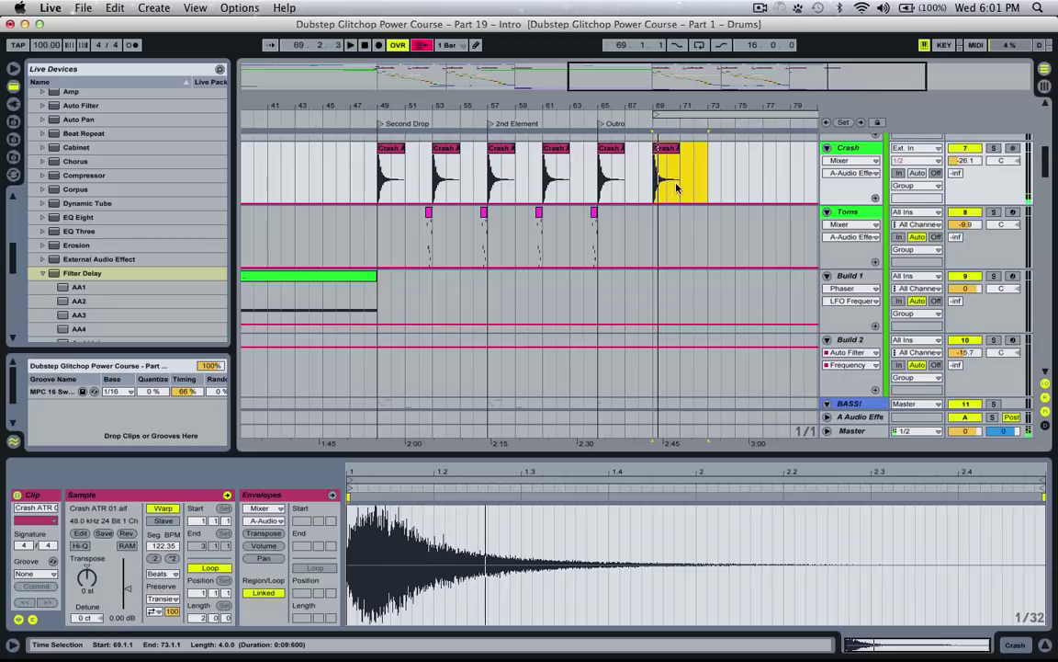
key("ctrl+d")
Play from bar 65 and duplicate the Bass 2 clip so it repeats every two bars across bars 65–73.
left_click(599, 175)
left_click(599, 174)
key("space")
scroll(544, 219, "down", 10)
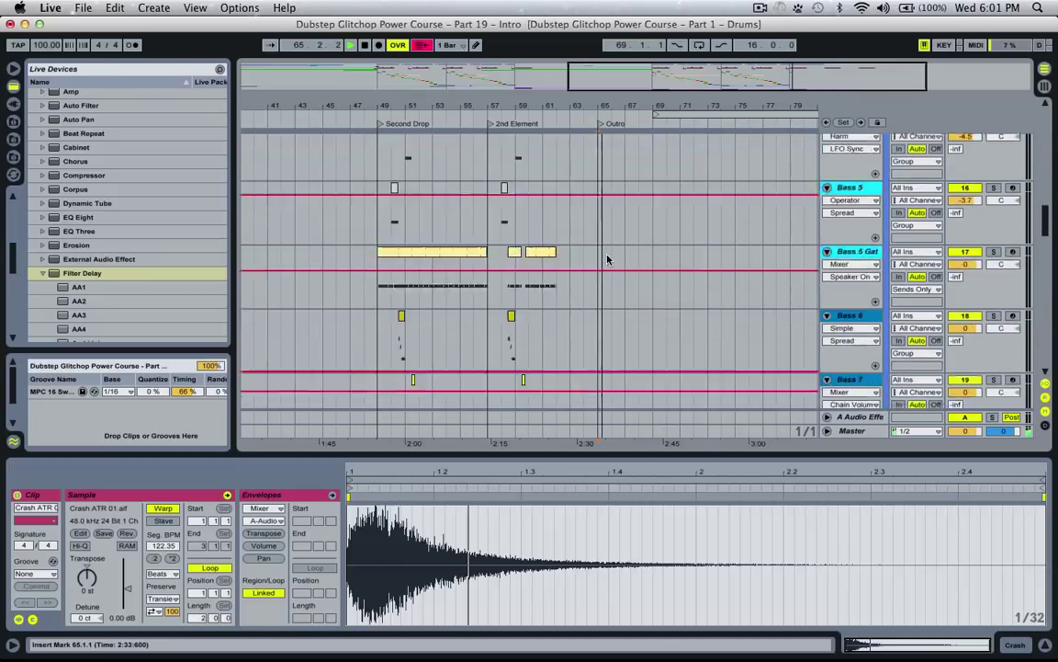
left_click(619, 267)
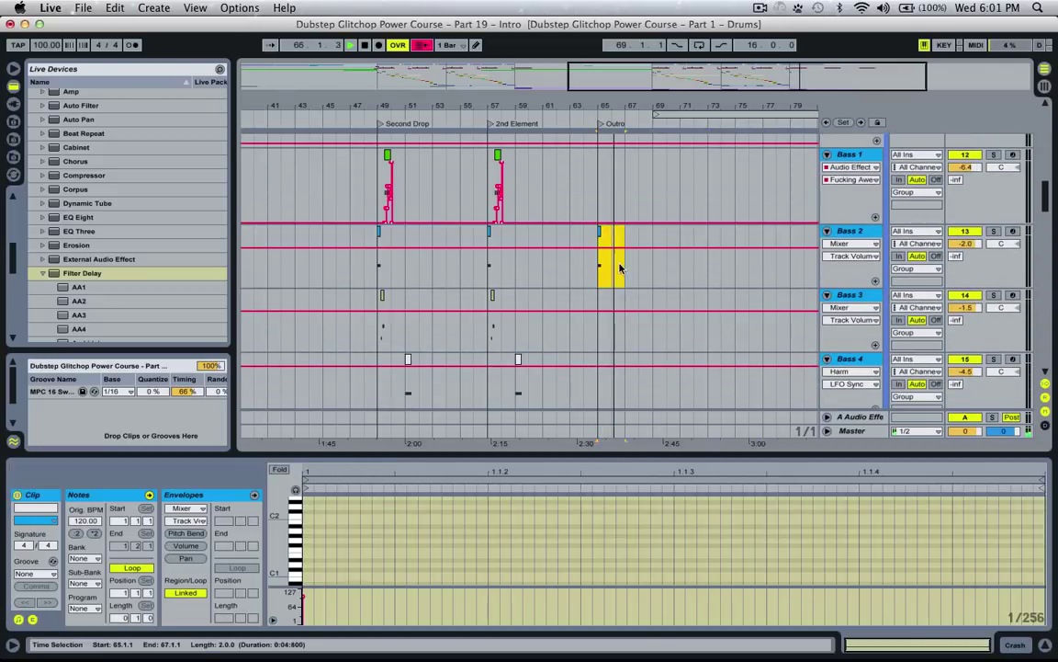
left_click(628, 268)
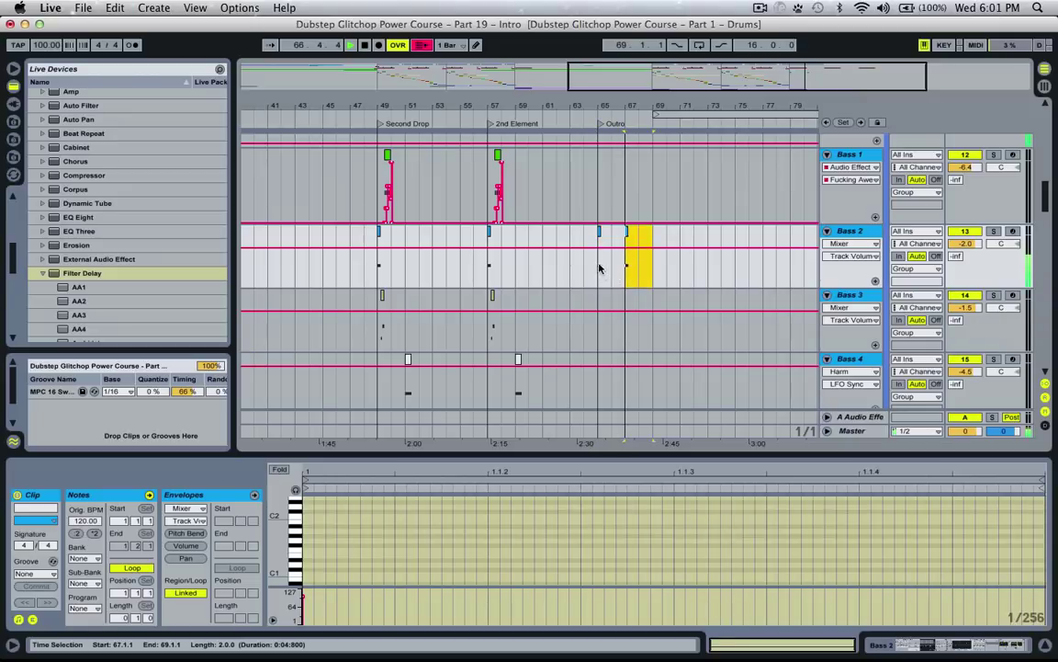
left_click(599, 268, "shift")
key("ctrl+d")
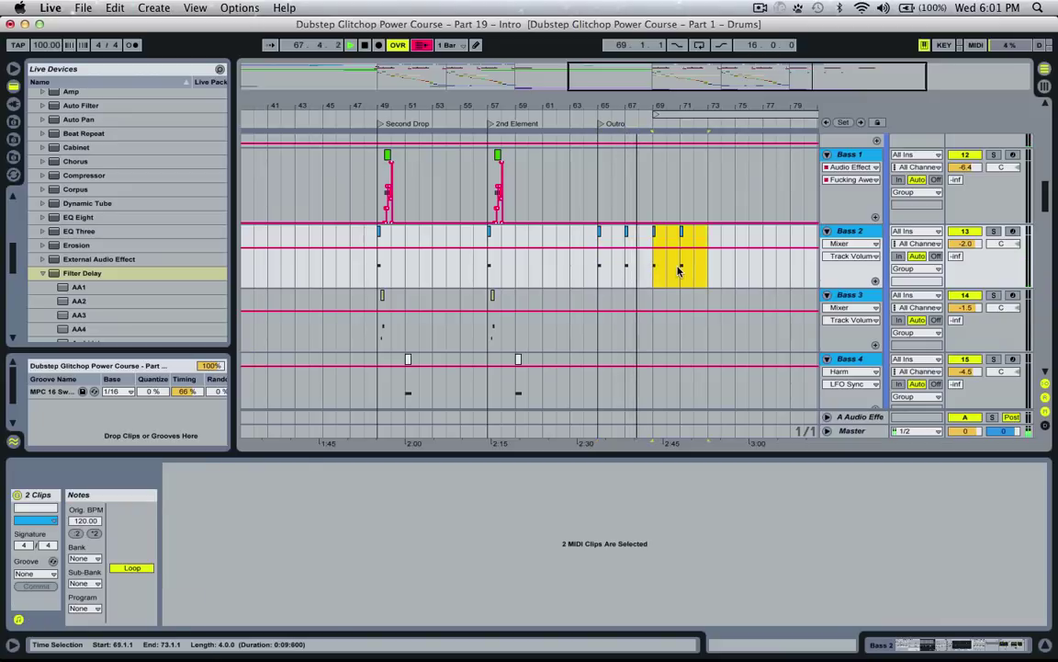
Repeat the four Bass 2 clips of bars 65–73 over bars 73–81.
left_click(680, 269)
key("ctrl+d")
scroll(679, 290, "down", 1)
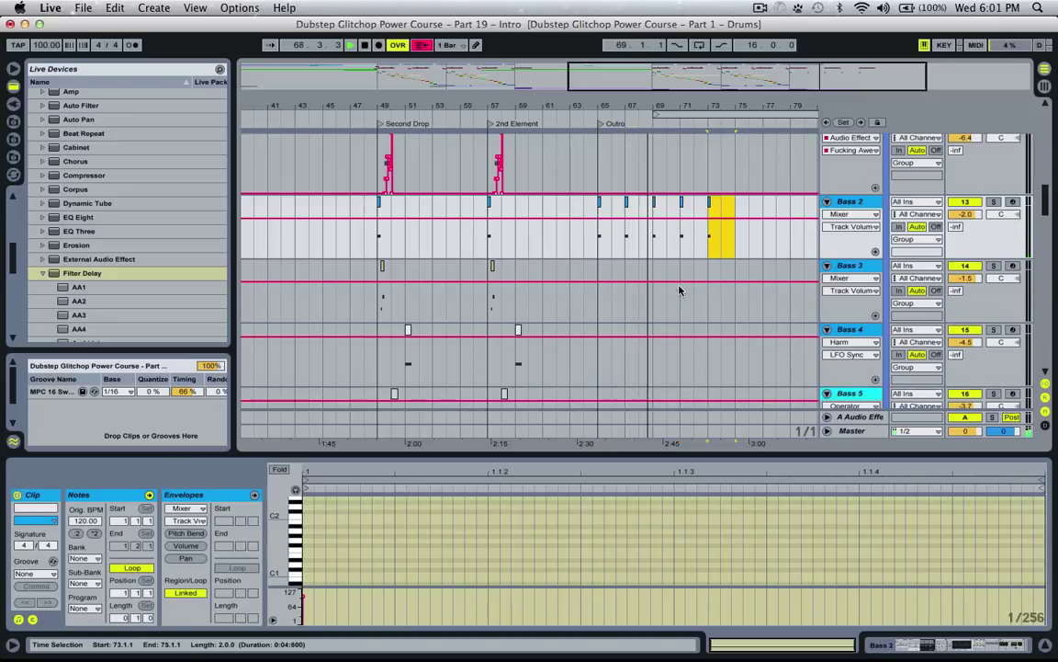
left_click_drag(710, 237, 621, 244)
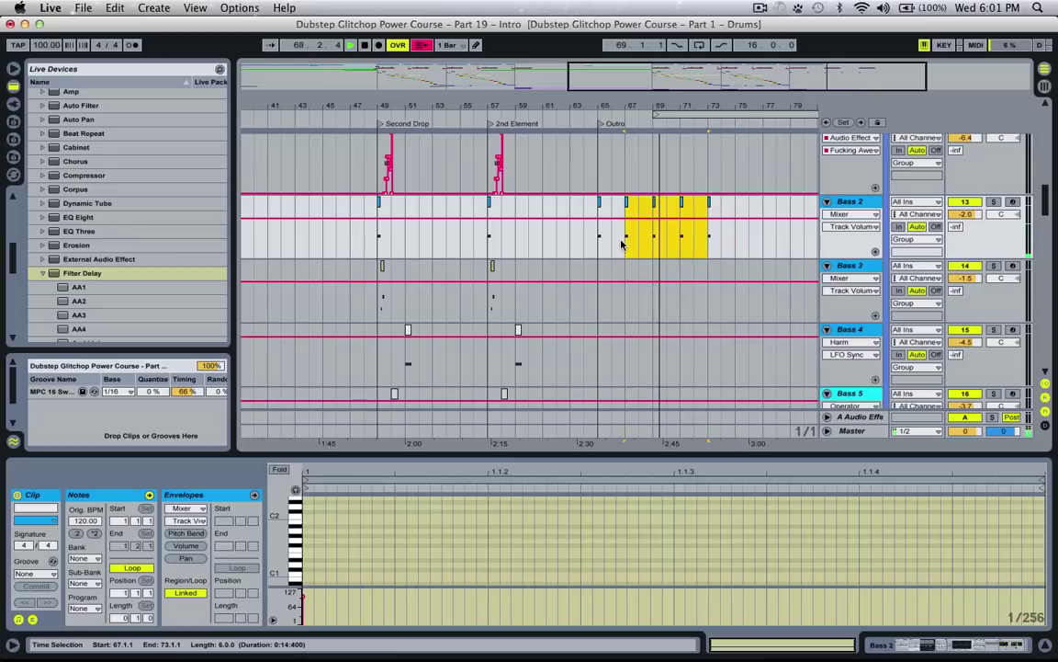
key("ctrl+d")
scroll(597, 273, "down", 2)
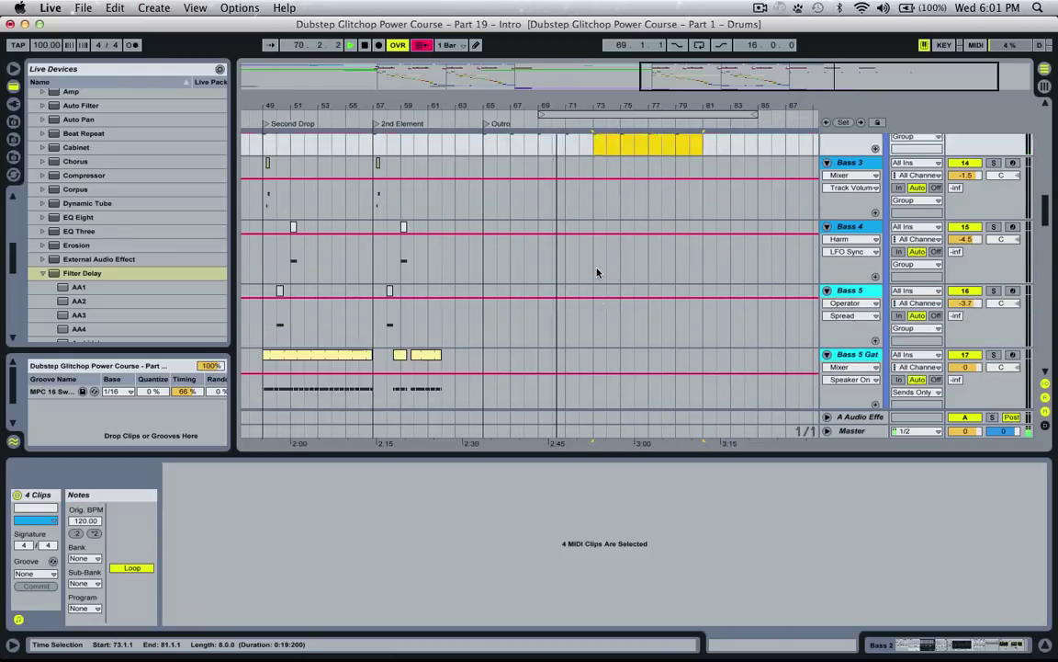
Copy the Bass 16 clip at bar 64 to bar 72 in the Outro.
scroll(597, 273, "down", 15)
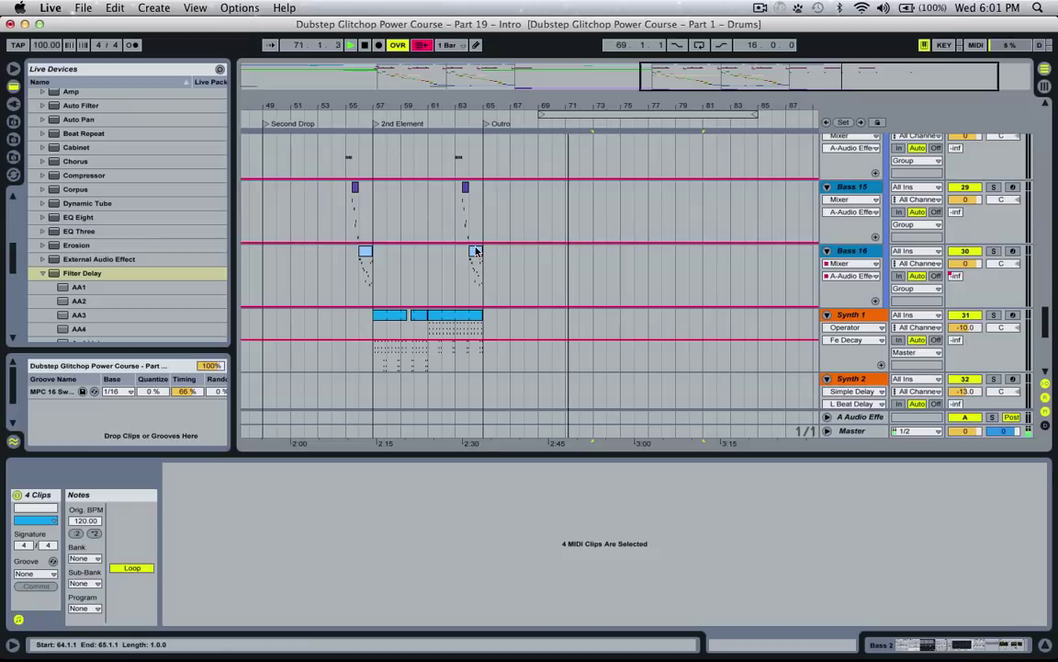
left_click(476, 250)
key("super+c")
left_click(579, 255)
key("super+v")
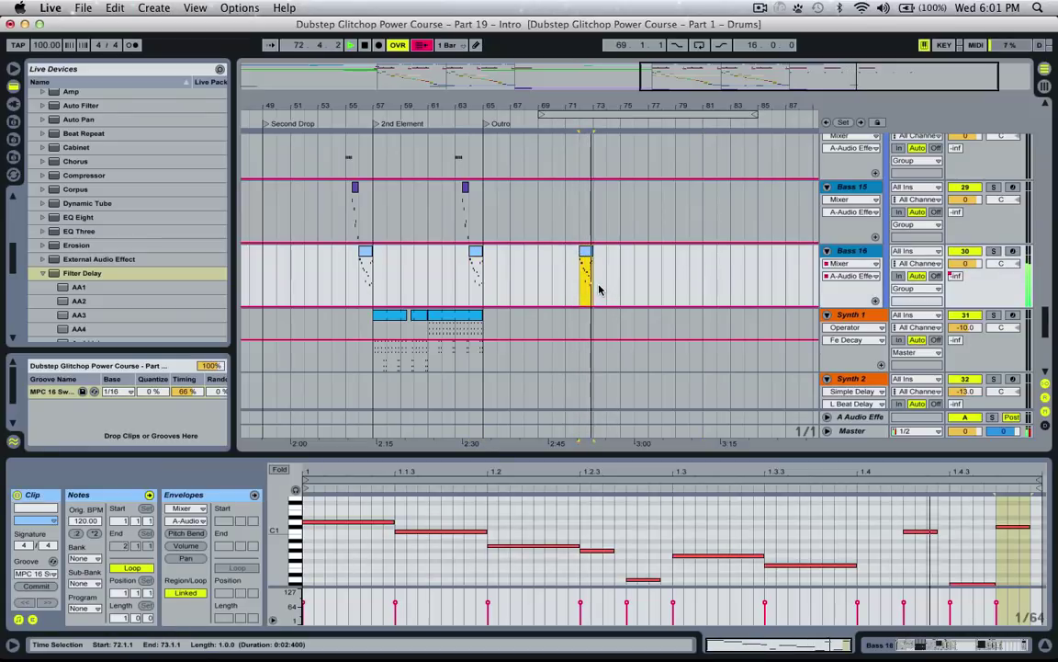
Copy the one-bar Toms fill section at bar 64 into the Outro at bar 74.
scroll(623, 293, "up", 10)
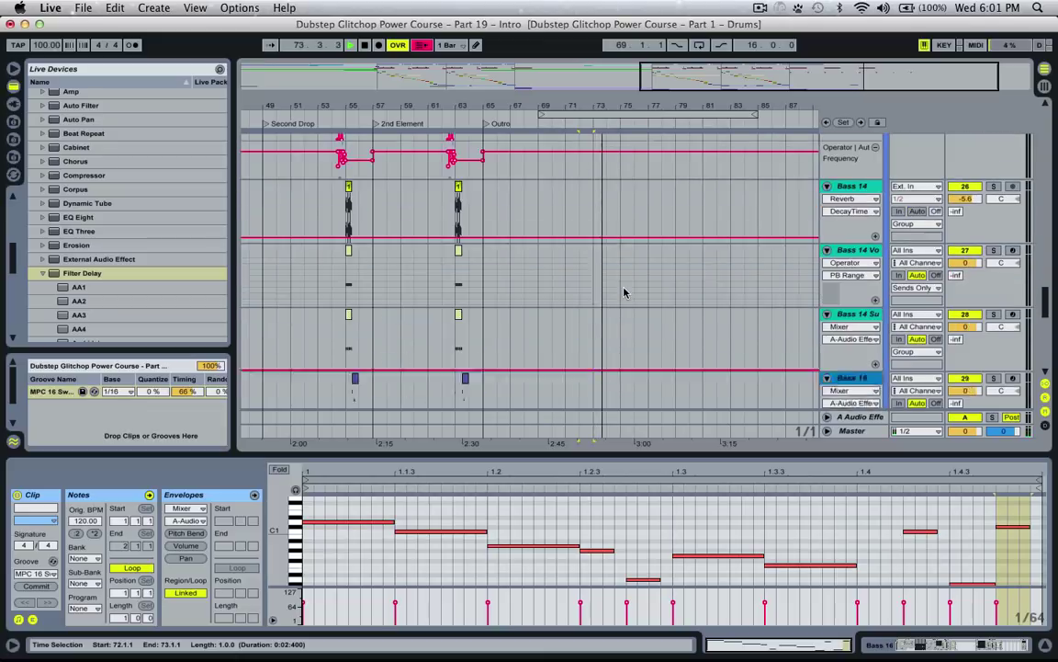
scroll(624, 293, "up", 8)
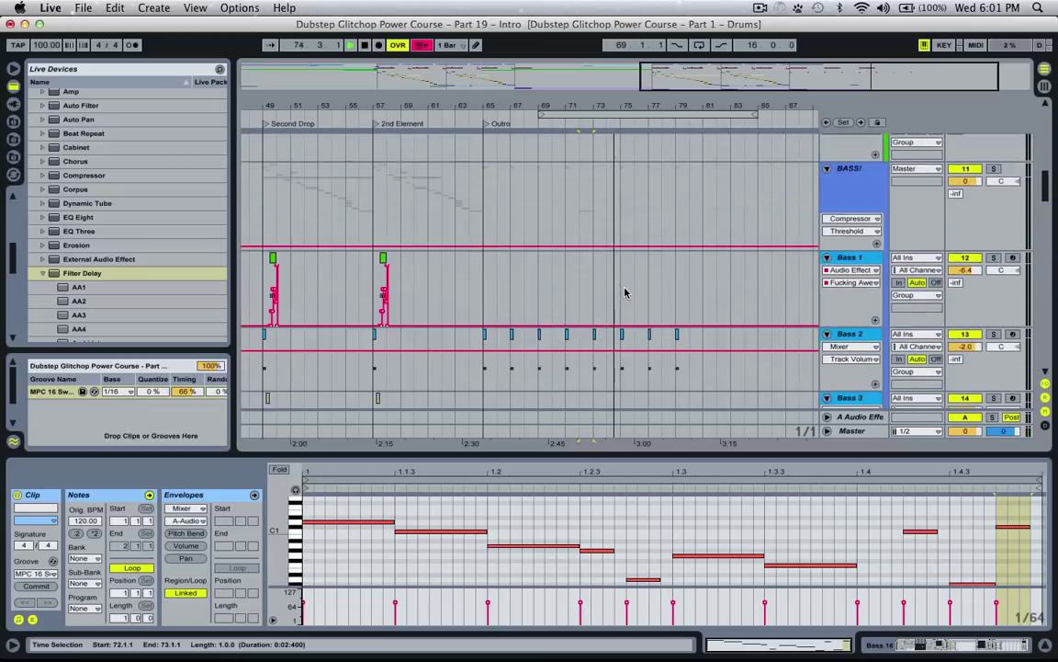
left_click_drag(469, 244, 485, 244)
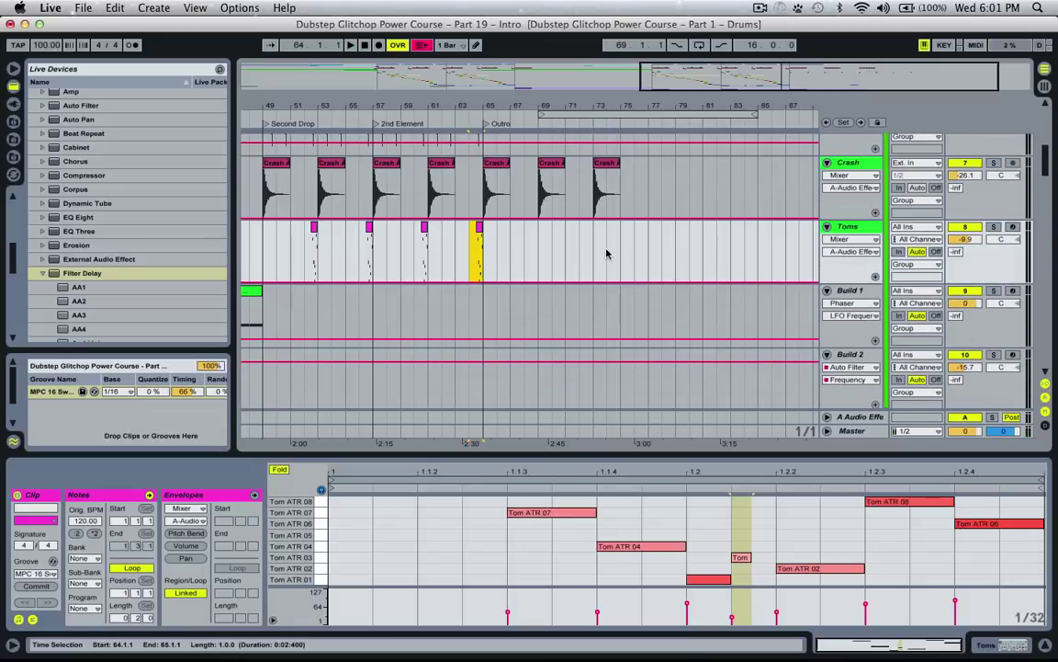
left_click(608, 253)
key("super+v")
key("super+z")
left_click(605, 256)
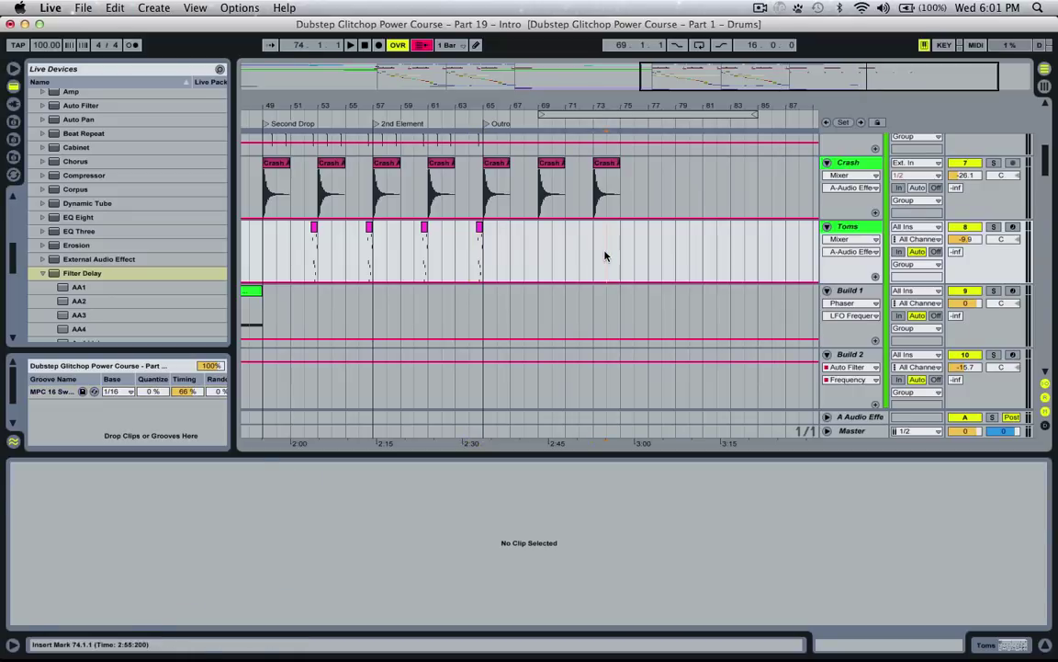
key("super+v")
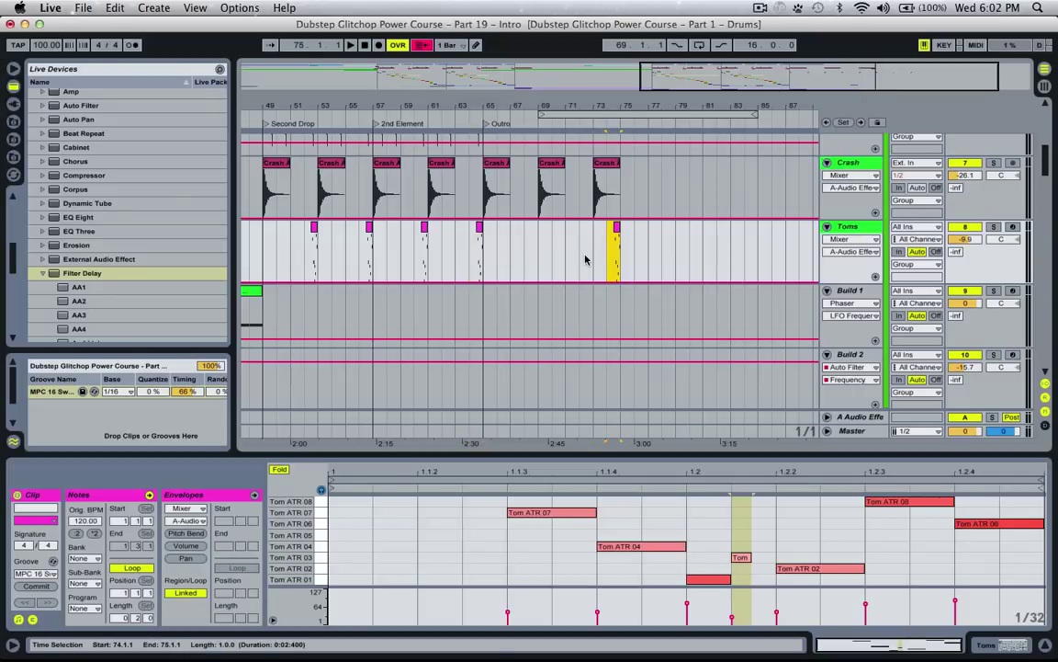
Play from bar 62 to hear the transition into the Outro and look over the bass tracks.
left_click(532, 246)
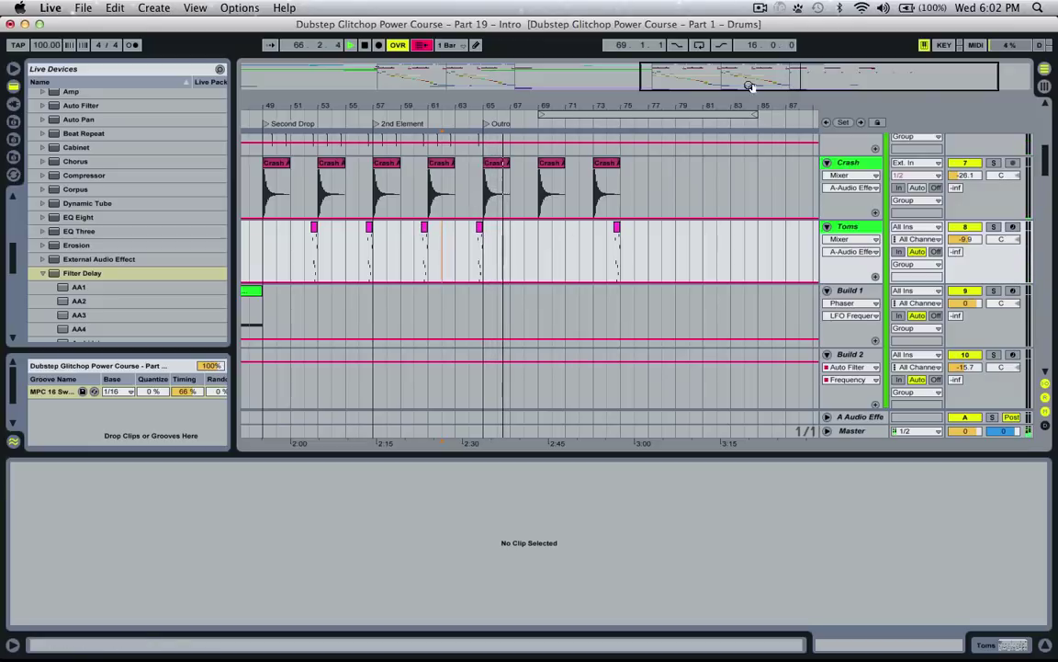
left_click_drag(741, 77, 698, 65)
scroll(466, 314, "down", 15)
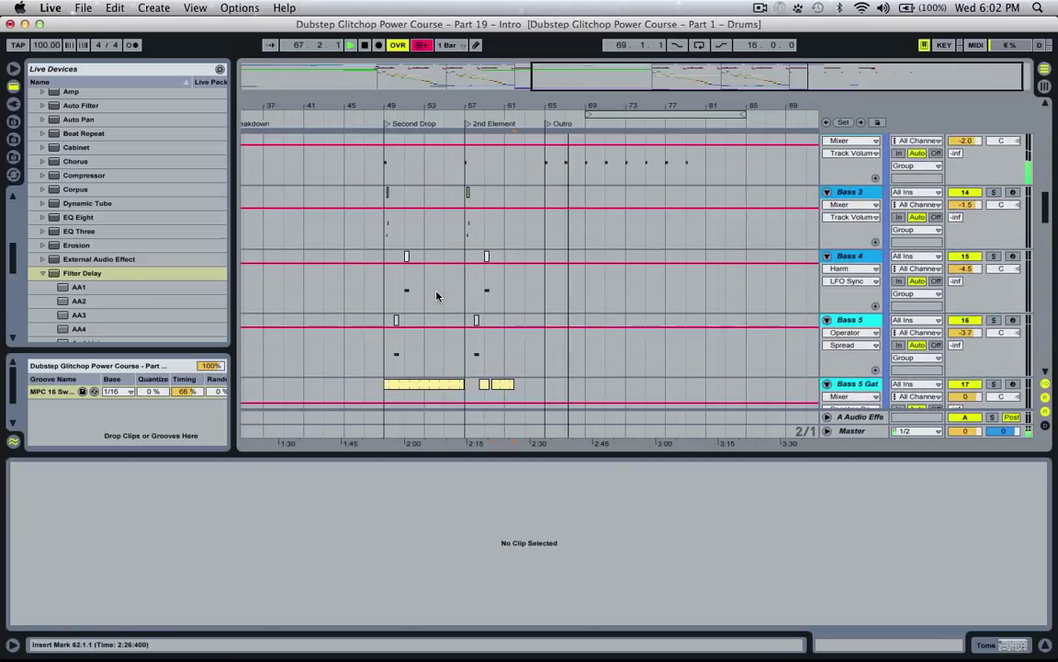
Copy the Build 2 clip of bars 13–17, including its filter automation, into the Outro at bar 71.
scroll(438, 310, "up", 15)
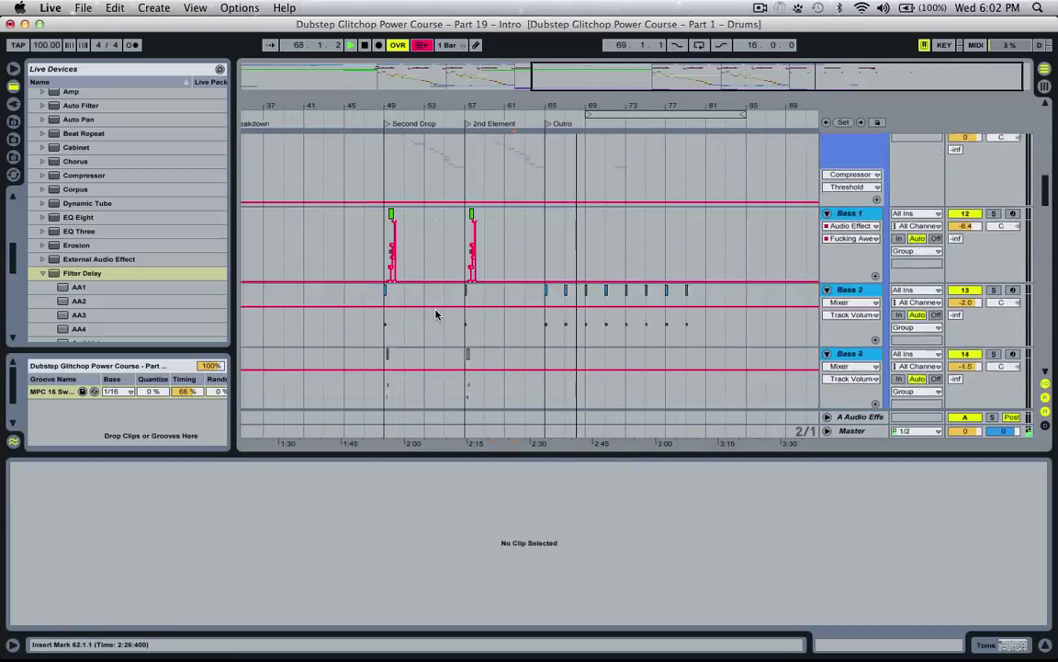
scroll(440, 308, "up", 5)
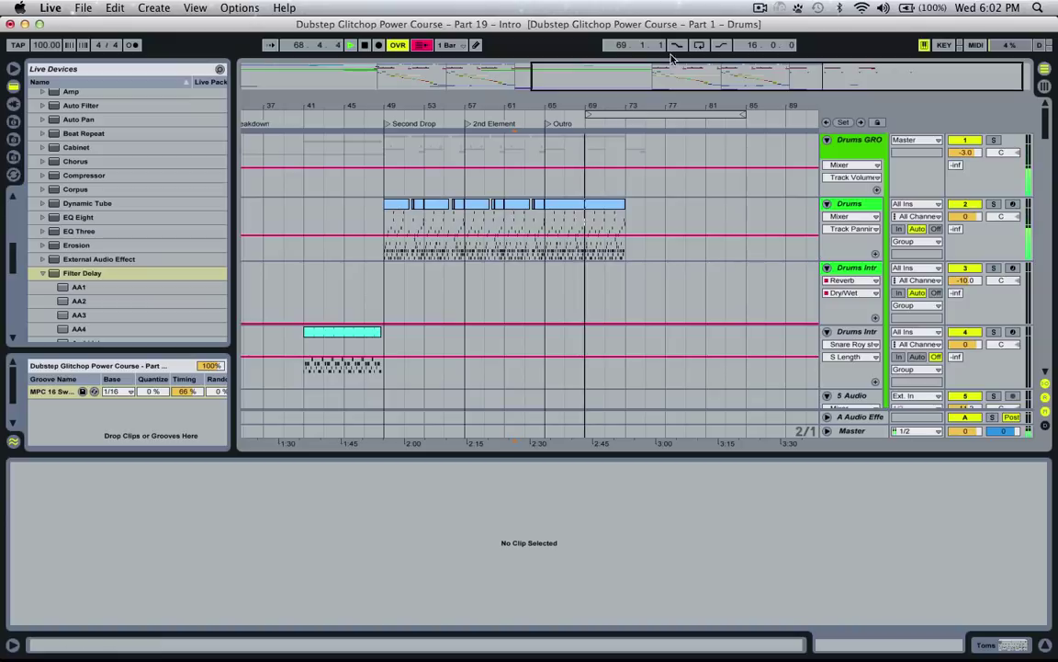
left_click_drag(343, 107, 404, 74)
scroll(273, 272, "down", 10)
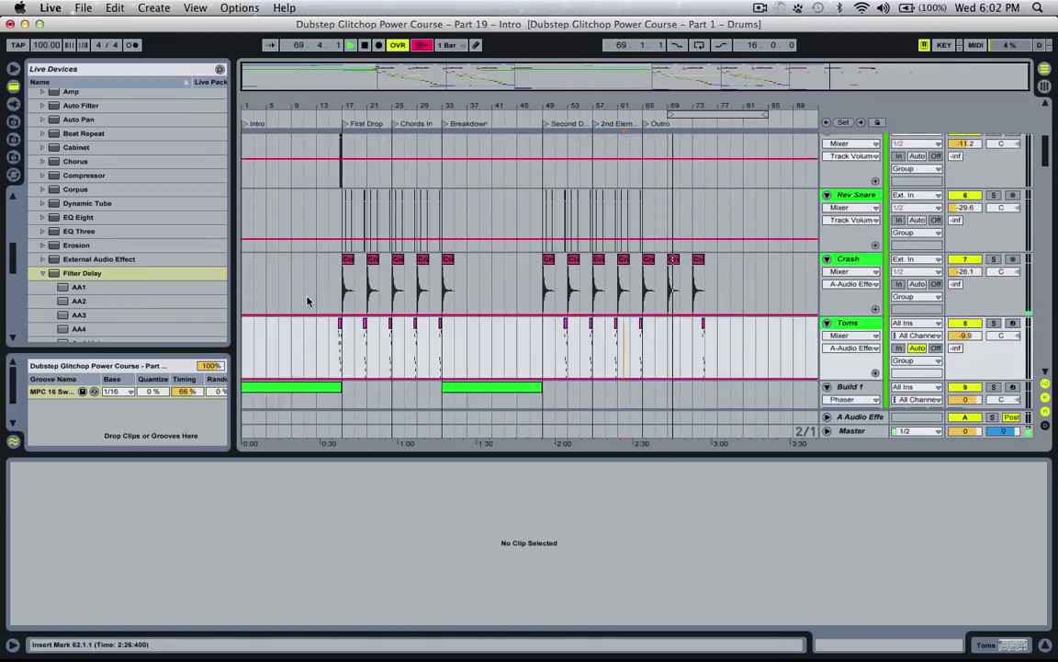
left_click(337, 360)
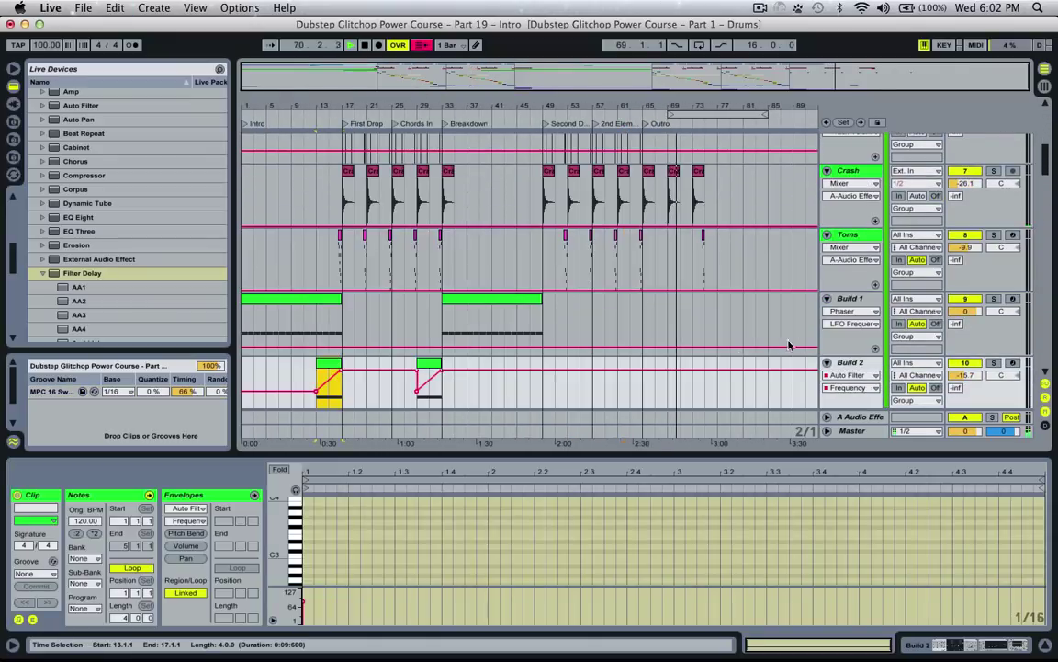
left_click(670, 364)
key("ctrl+v")
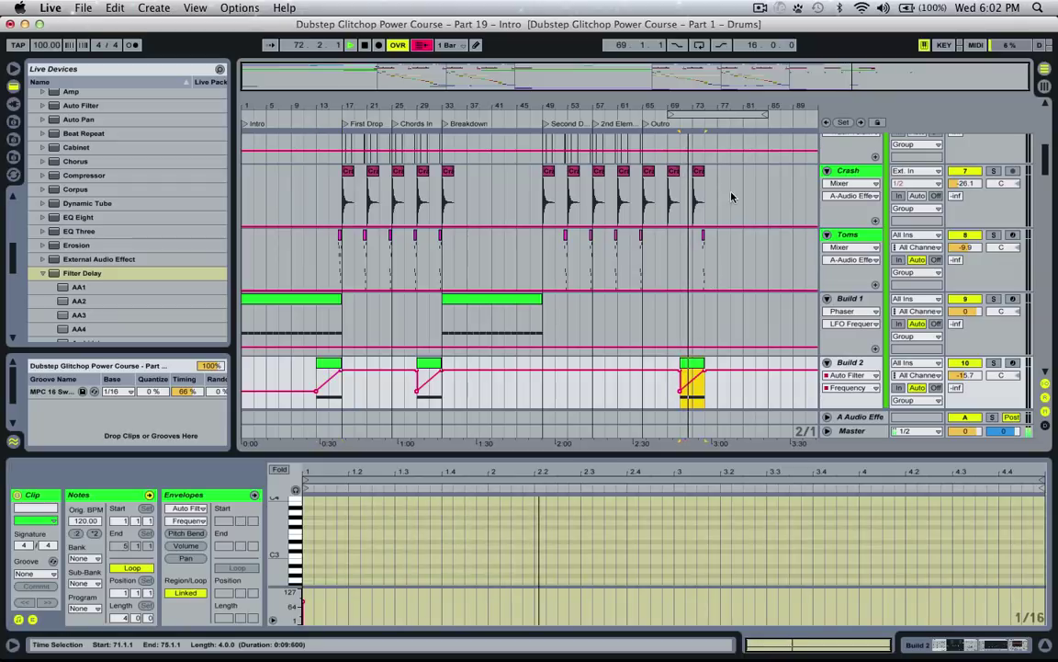
Move the Outro's Toms fill from bar 74 so that it ends at bar 73, and restart playback from bar 69.
left_click_drag(697, 257, 720, 257)
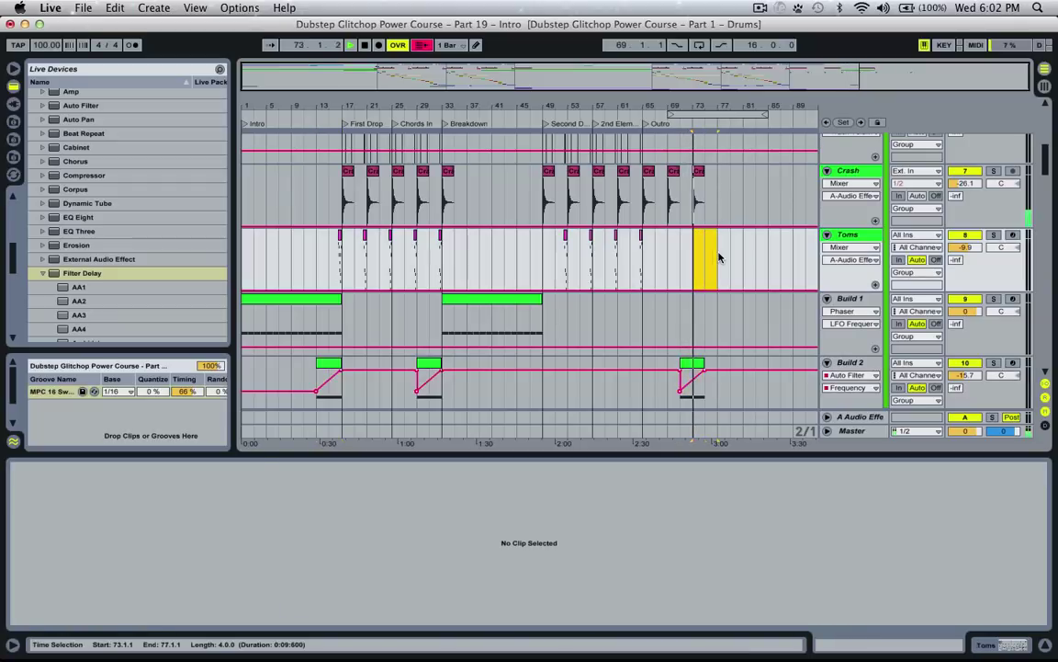
key("ctrl+v")
key("super+z")
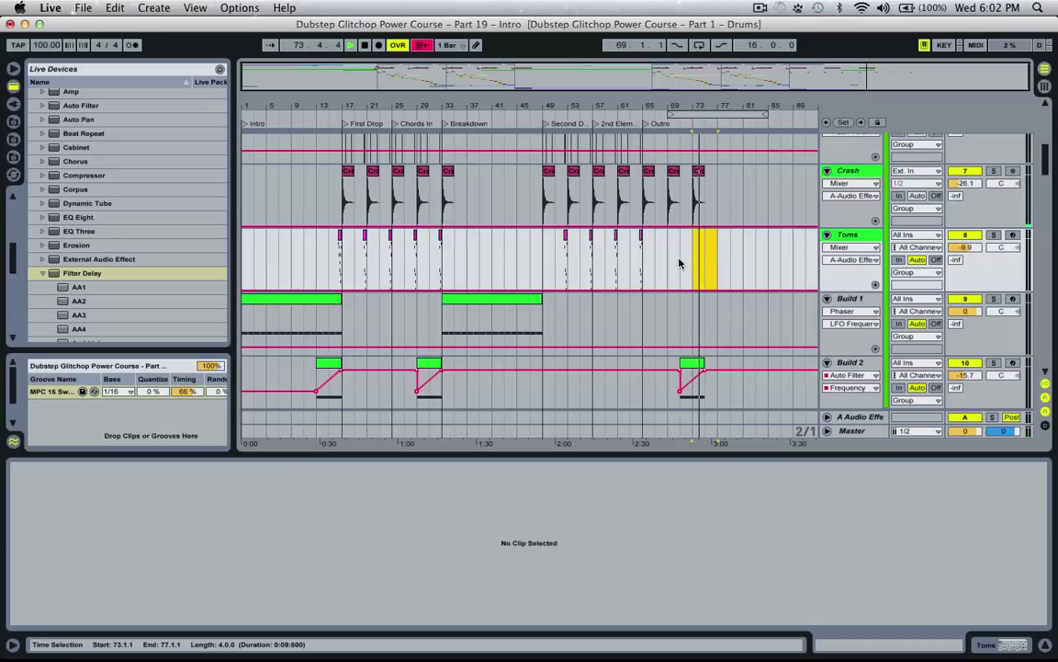
left_click(681, 263)
key("super+v")
left_click(668, 266)
key("space")
key("space")
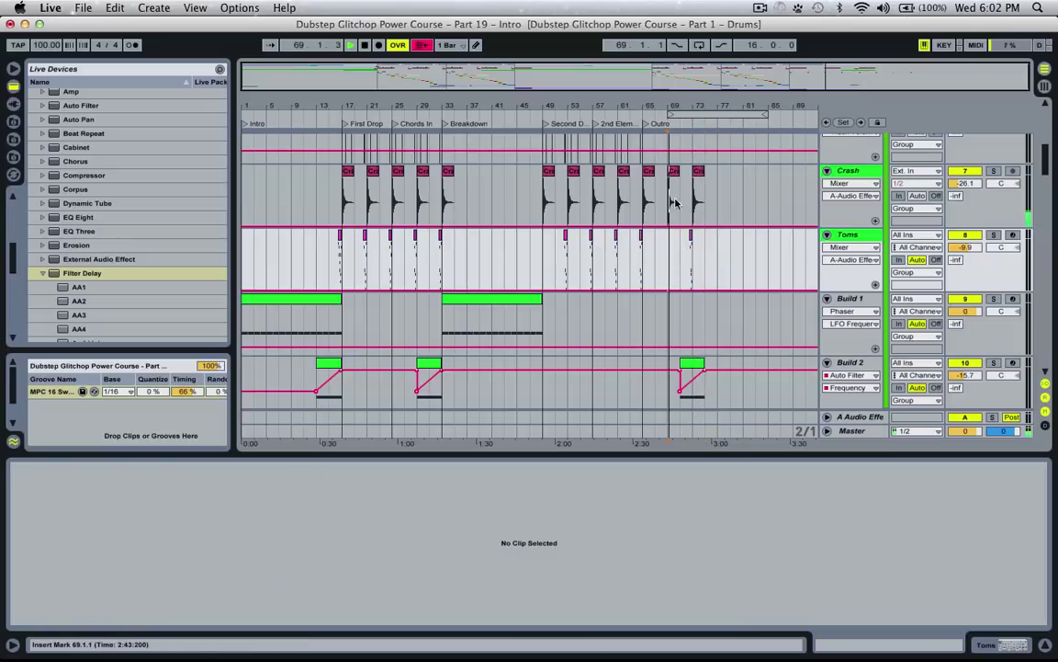
Set the insert marker to bar 1, switch to the Session View and hide the device browser.
left_click(253, 206)
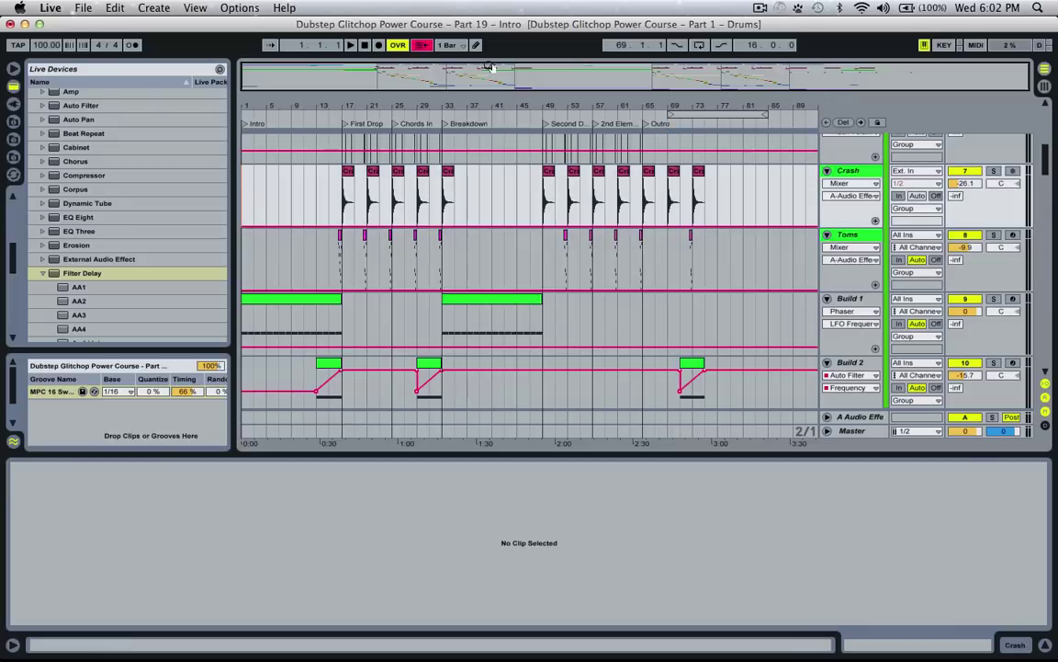
scroll(761, 297, "up", 5)
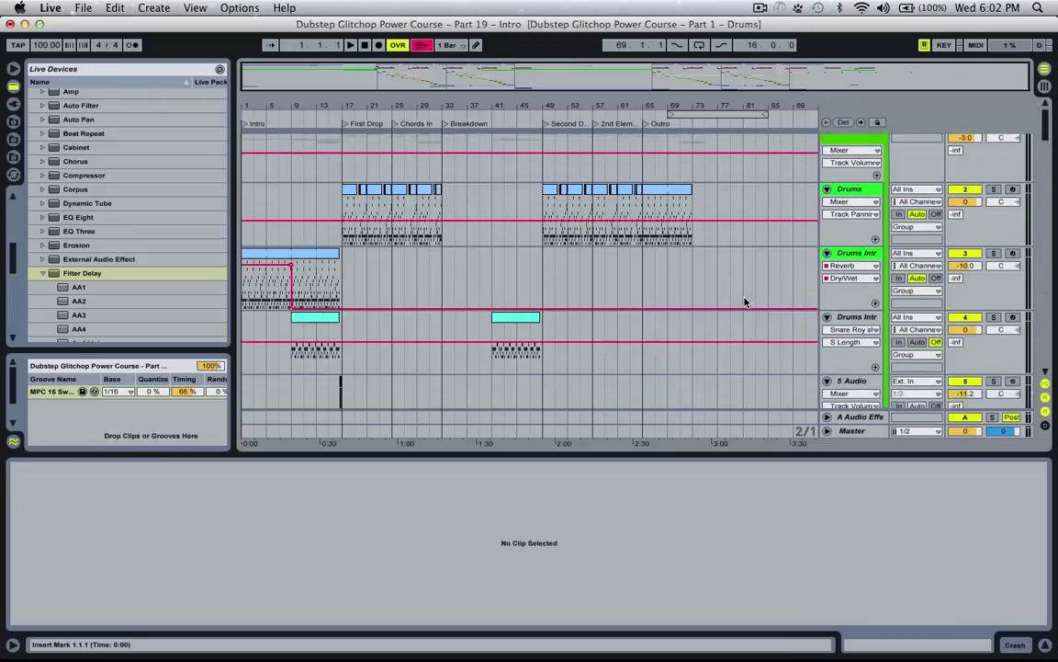
key("Tab")
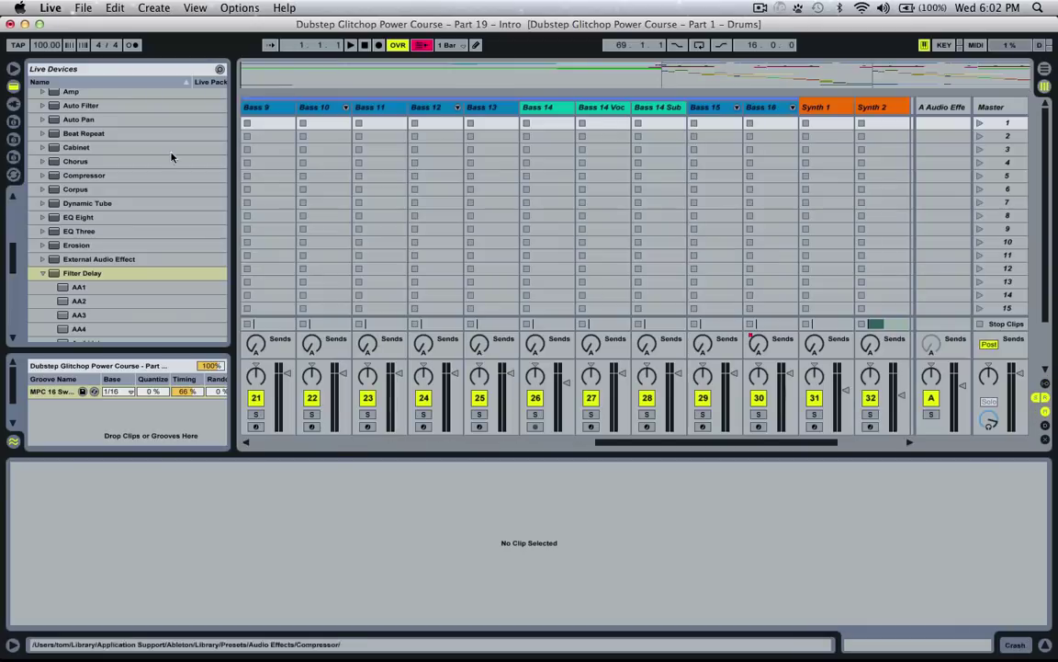
left_click(14, 71)
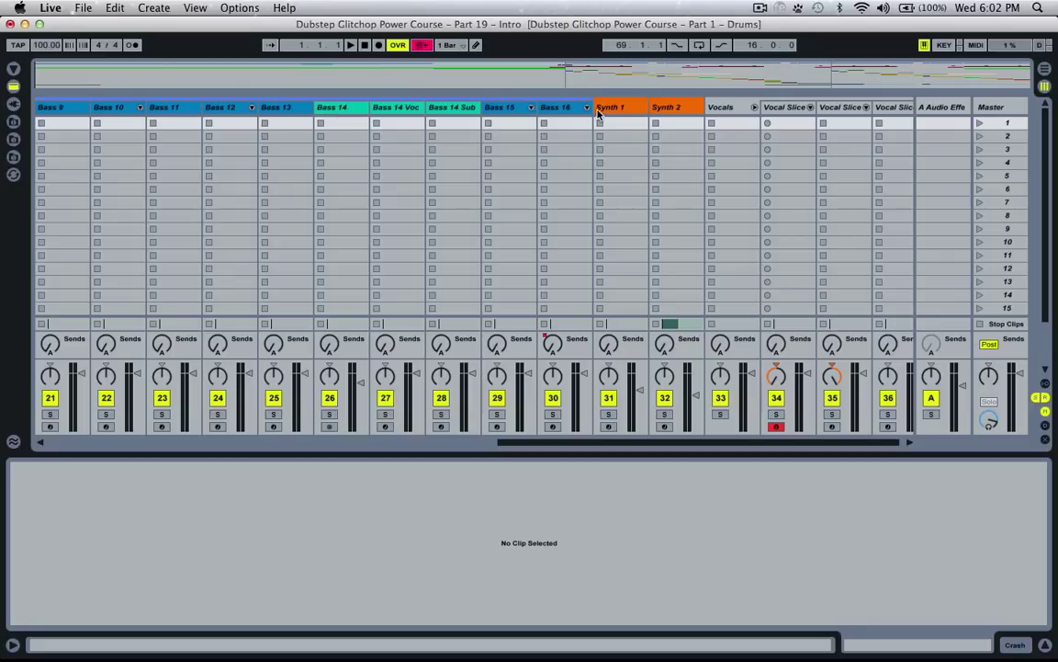
Narrow the drum, bass and synth track columns and the audio-effect return column in the mixer.
left_click_drag(534, 110, 503, 111)
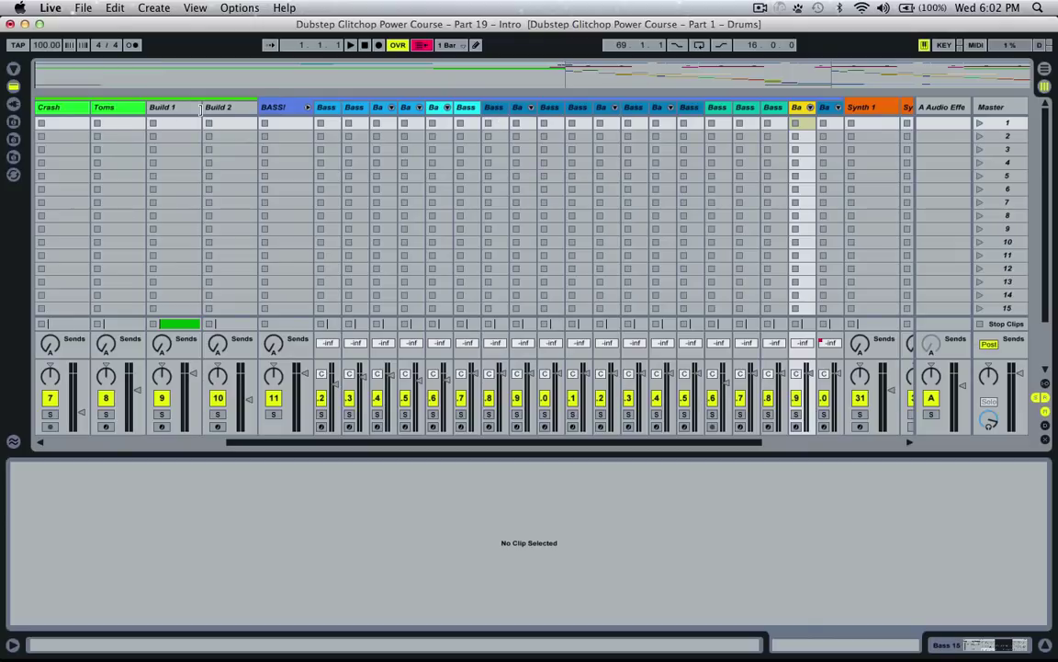
left_click_drag(201, 111, 166, 110)
left_click_drag(655, 106, 614, 107)
scroll(381, 198, "left", 5)
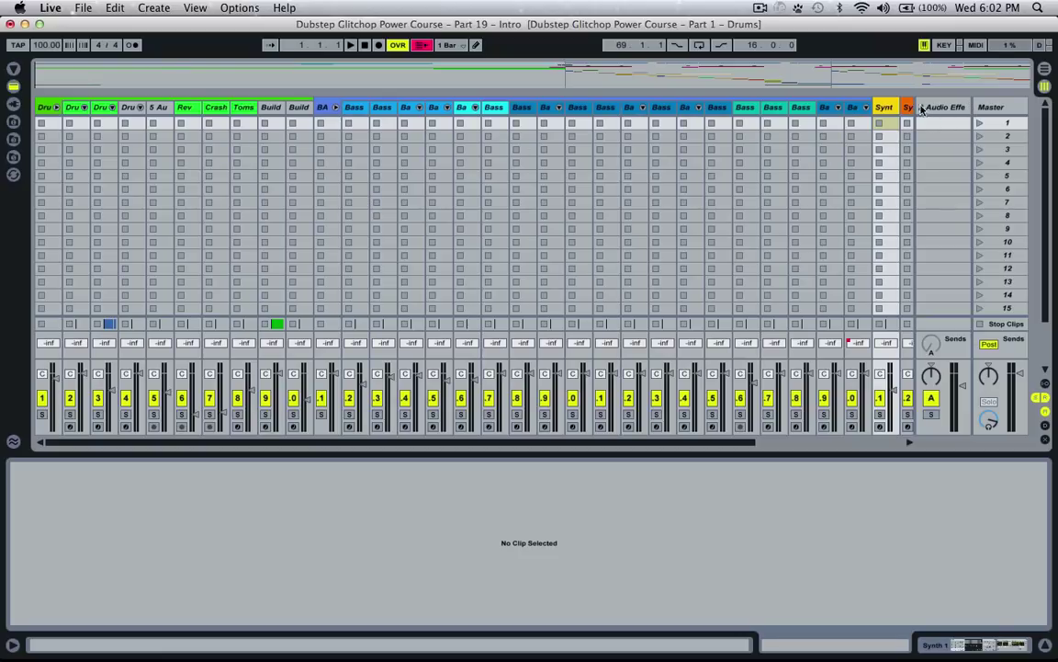
left_click_drag(921, 107, 959, 106)
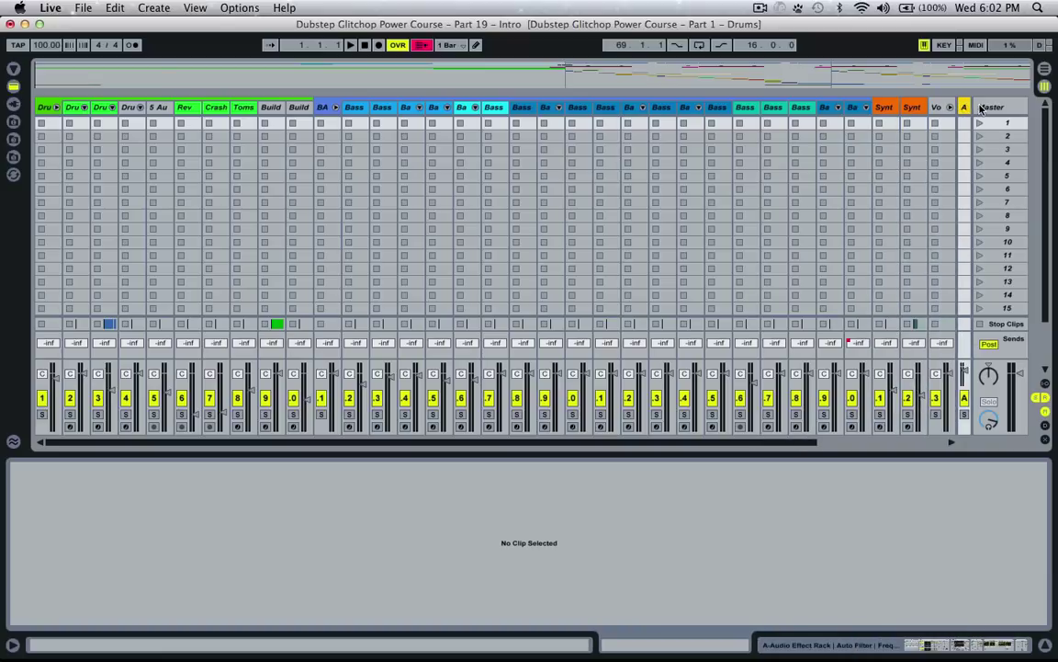
left_click(980, 107)
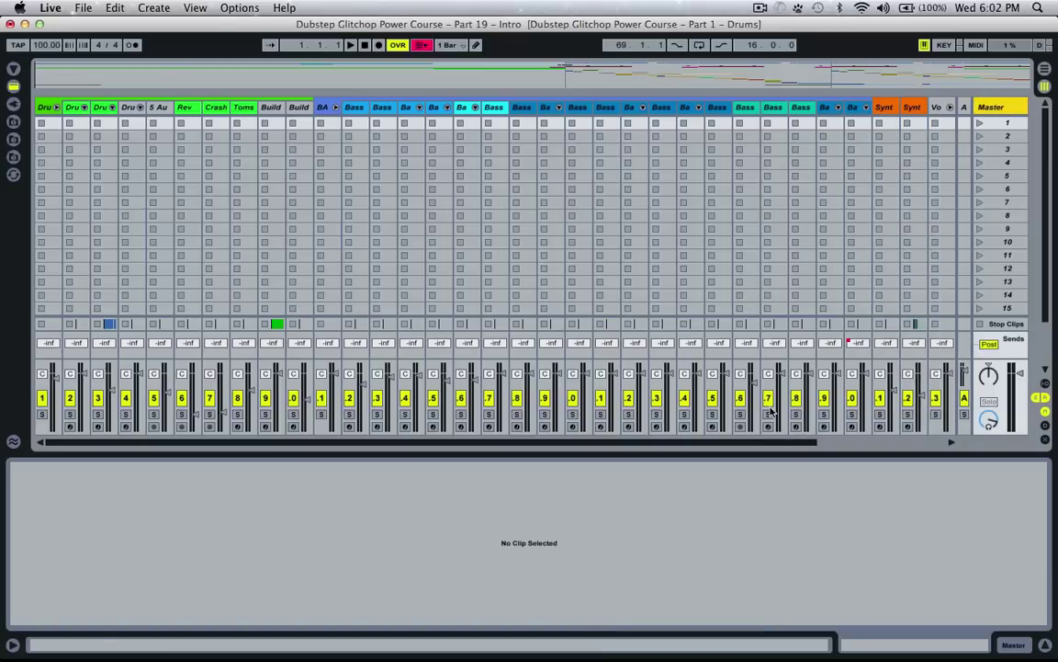
Shrink the three Vocal Slice track columns to minimum width so more of the mixer fits in view.
left_click_drag(823, 442, 951, 435)
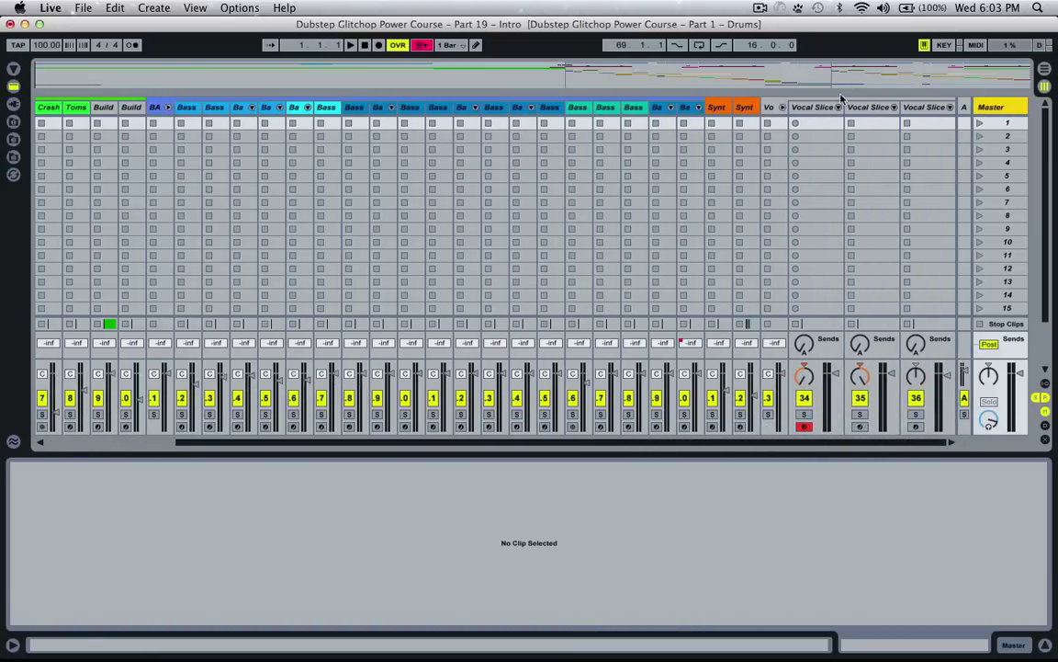
left_click_drag(844, 109, 795, 110)
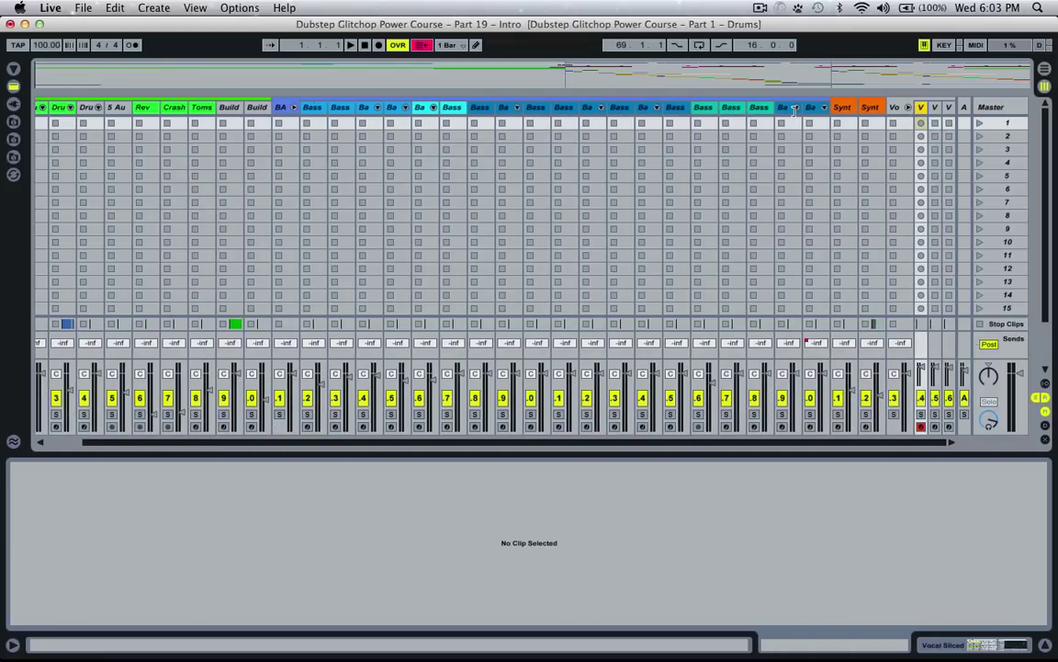
scroll(485, 224, "left", 2)
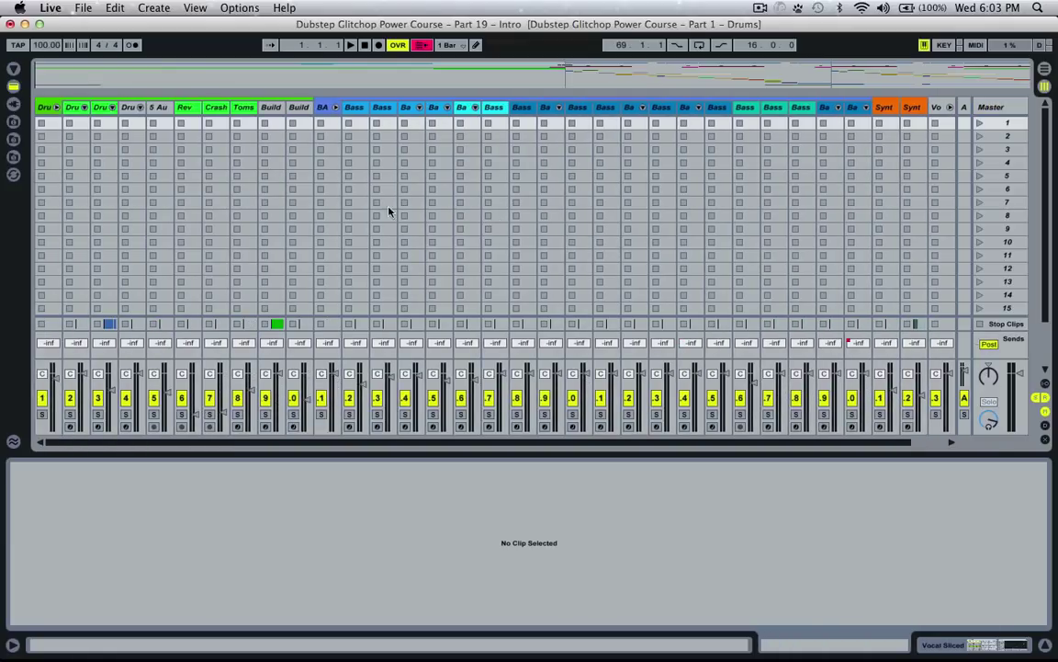
Shrink the drum group's track columns to minimum width and show the Drums Intro track's device chain during playback from bar 1.
left_click(55, 108)
left_click(56, 108)
left_click(86, 110)
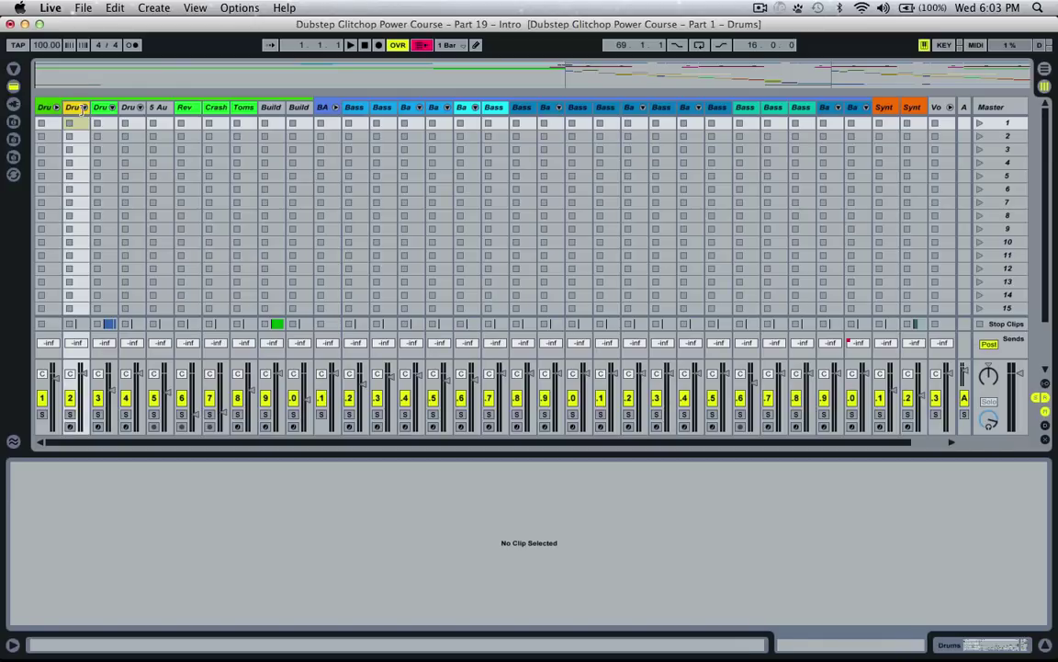
left_click_drag(88, 108, 73, 111)
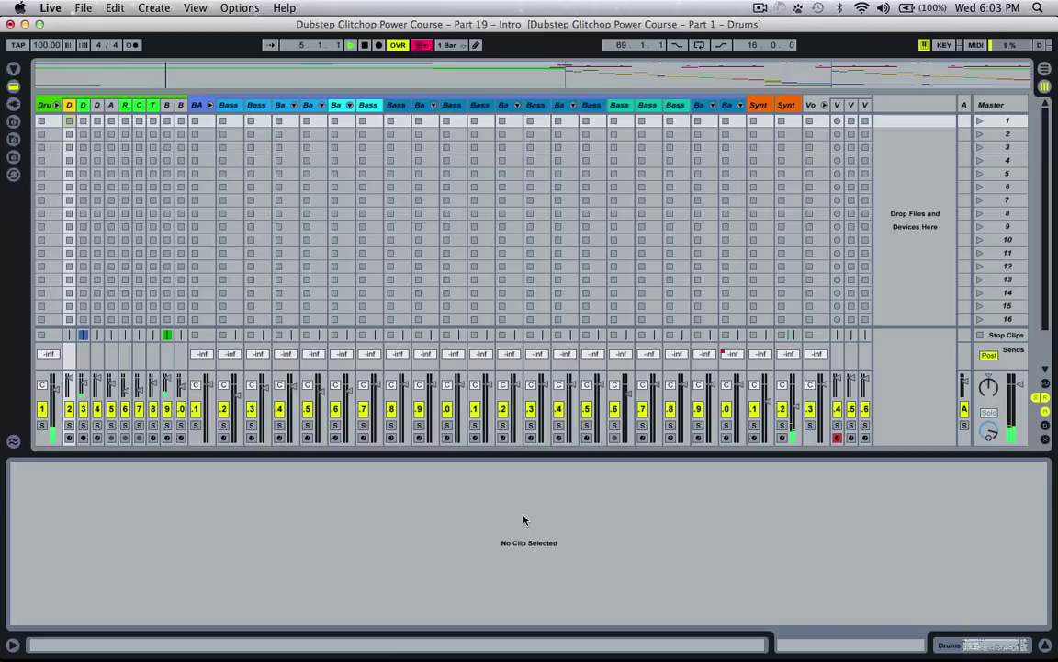
left_click(83, 107)
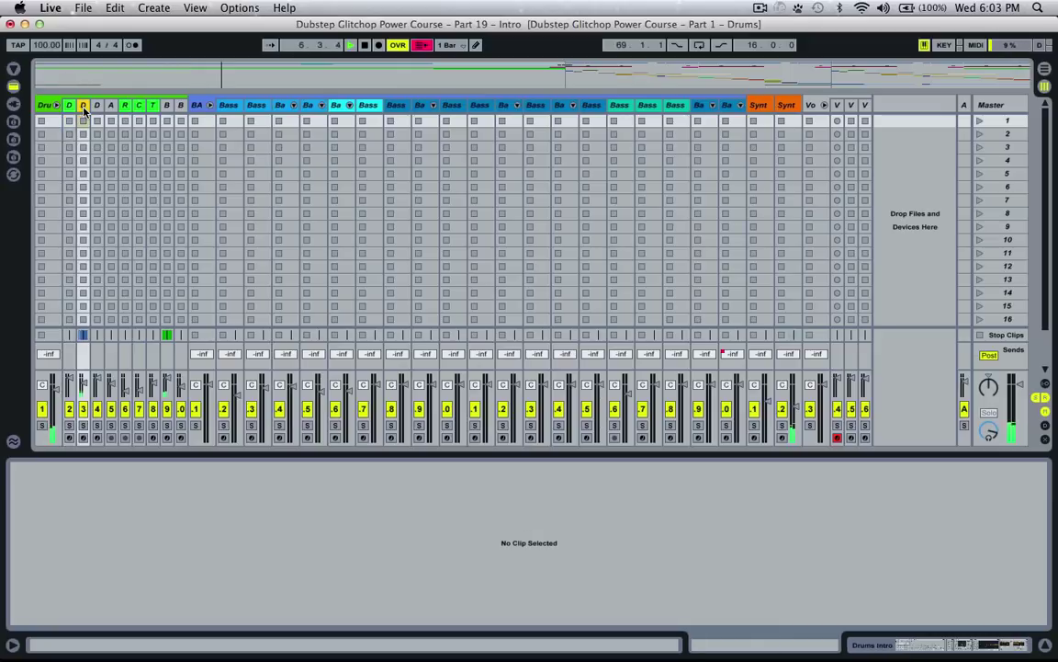
double_click(83, 106)
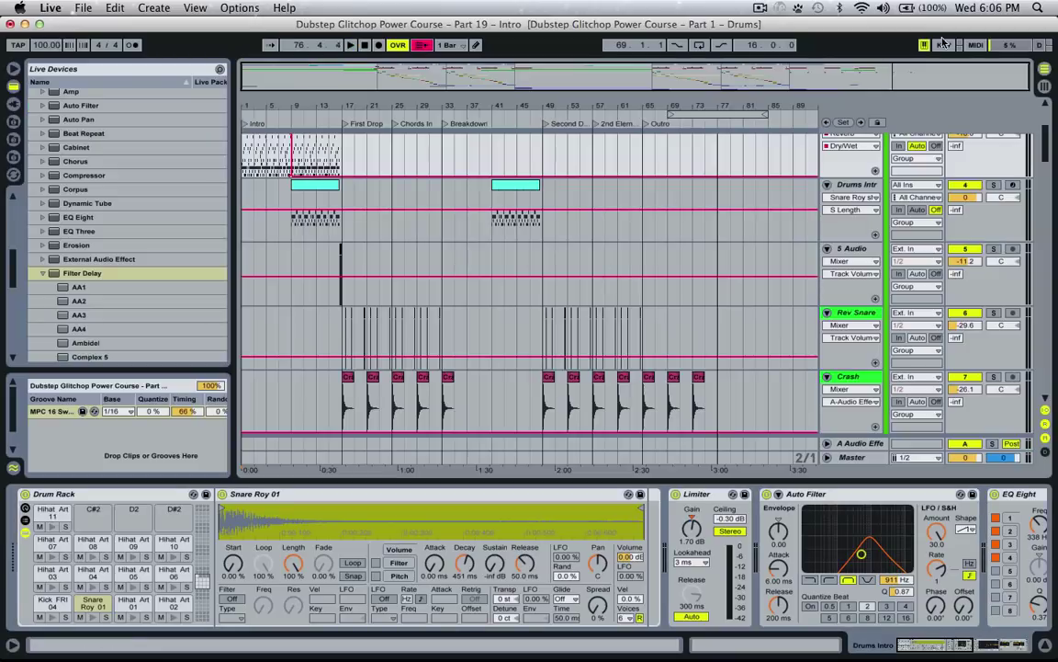
Try to clear the Bass 2 clips between bars 74 and 80 of the Outro.
scroll(730, 300, "down", 15)
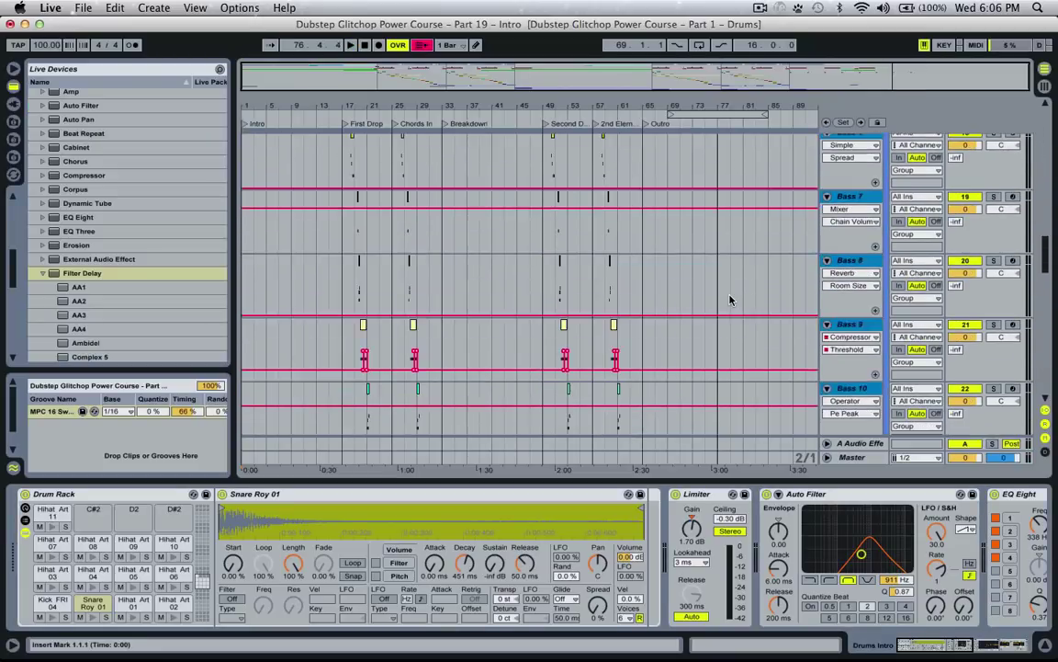
scroll(730, 301, "up", 15)
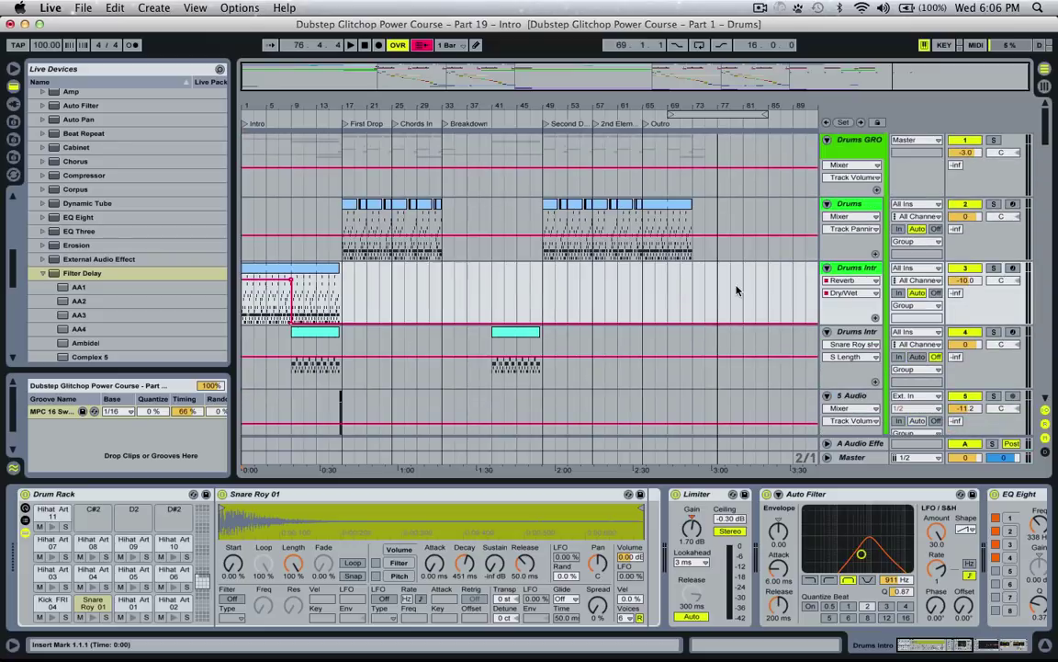
left_click_drag(798, 71, 907, 71)
scroll(553, 357, "down", 5)
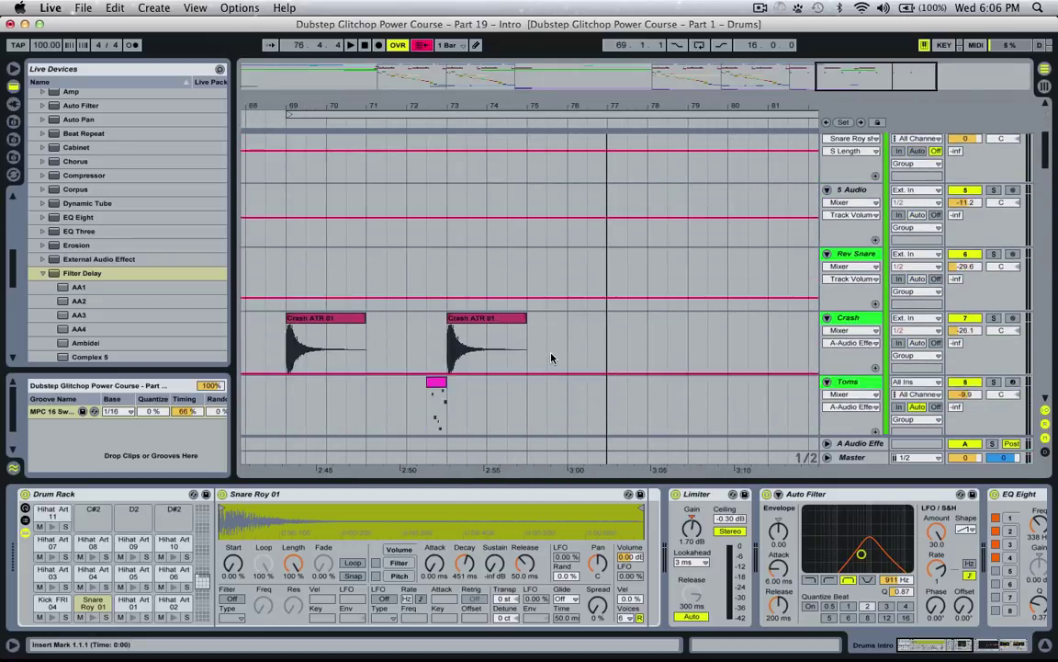
scroll(555, 356, "up", 4)
scroll(555, 355, "down", 10)
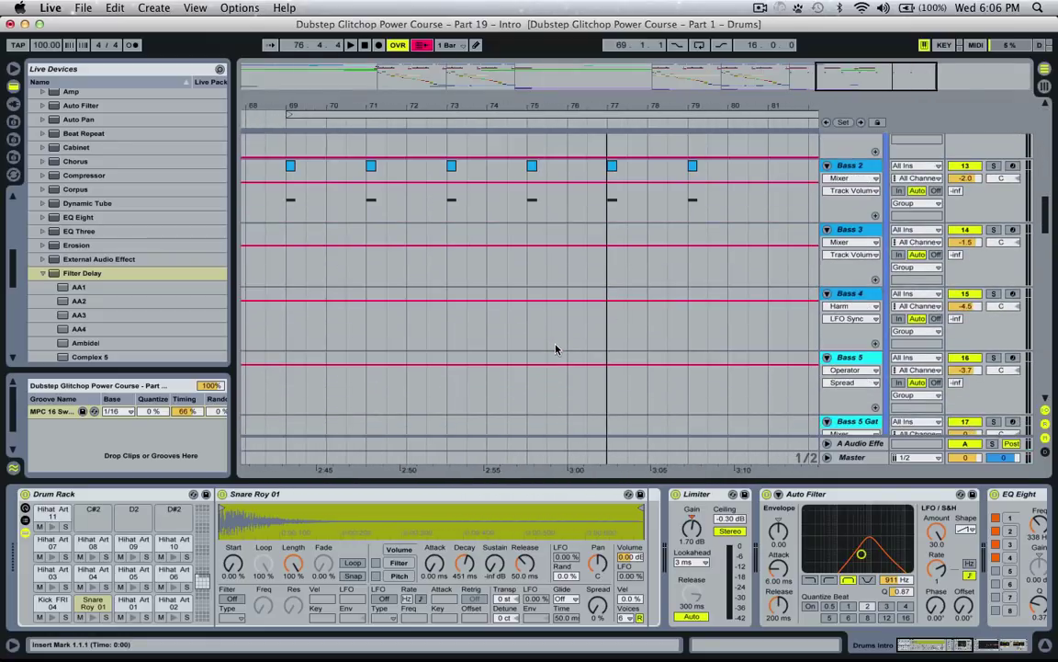
left_click_drag(487, 303, 724, 306)
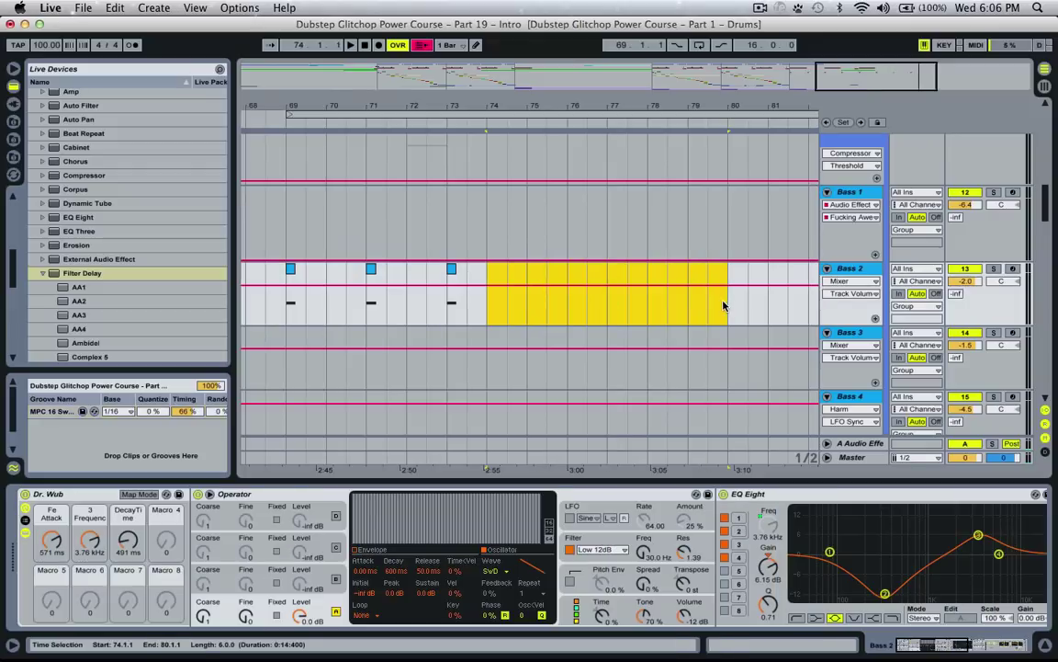
scroll(572, 303, "down", 1)
Delete the Bass 2 clips between bars 77 and 81 of the Outro.
scroll(574, 312, "up", 6)
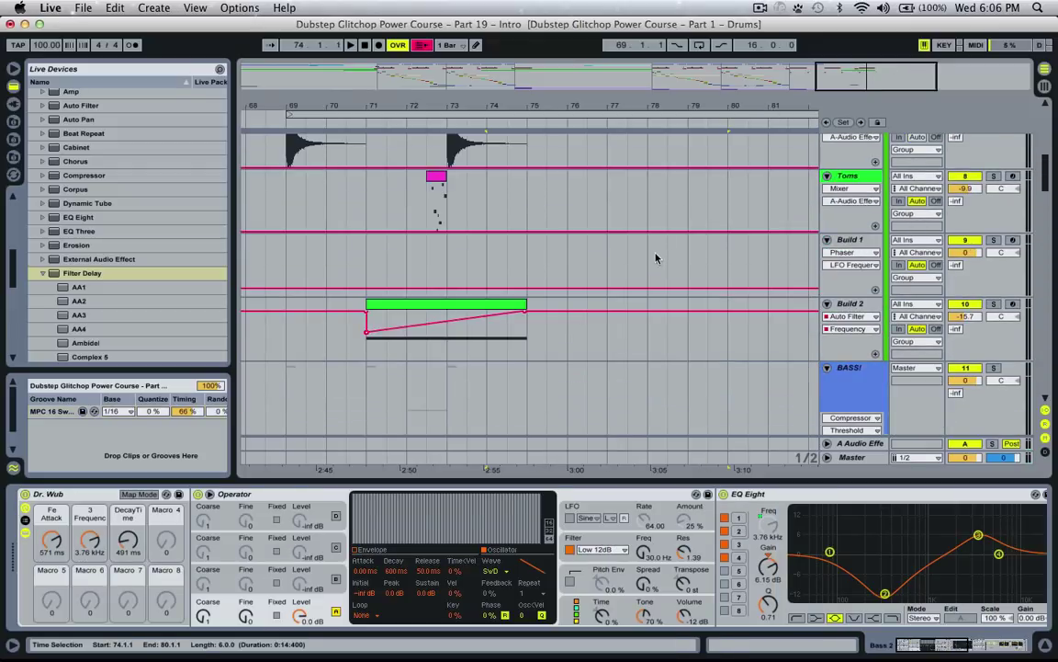
scroll(652, 262, "down", 6)
left_click_drag(609, 397, 768, 397)
scroll(718, 393, "down", 4)
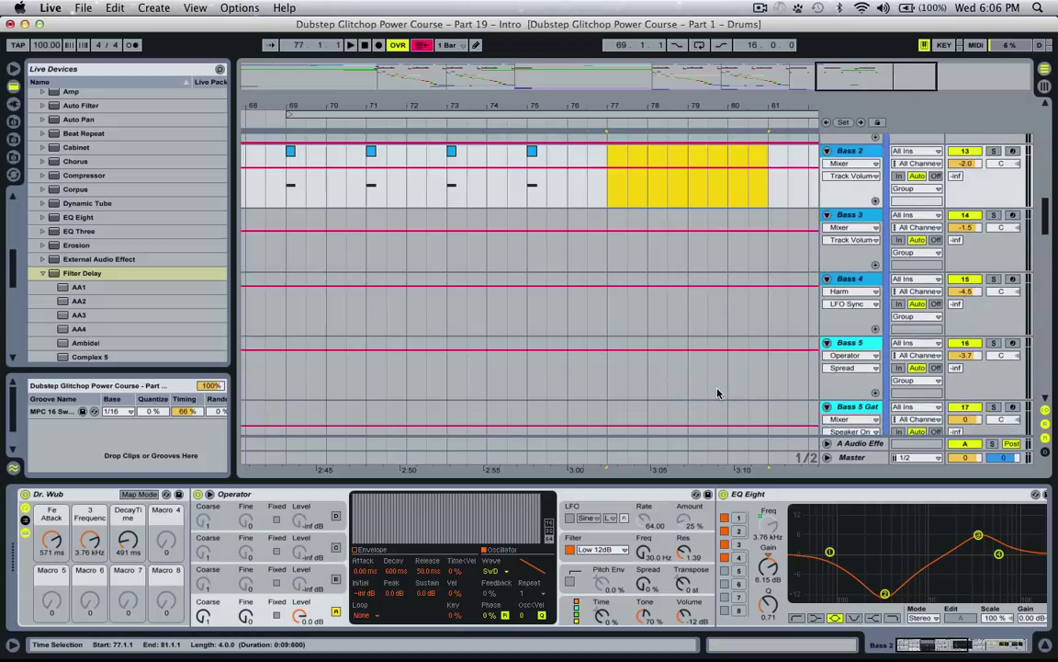
scroll(712, 393, "down", 5)
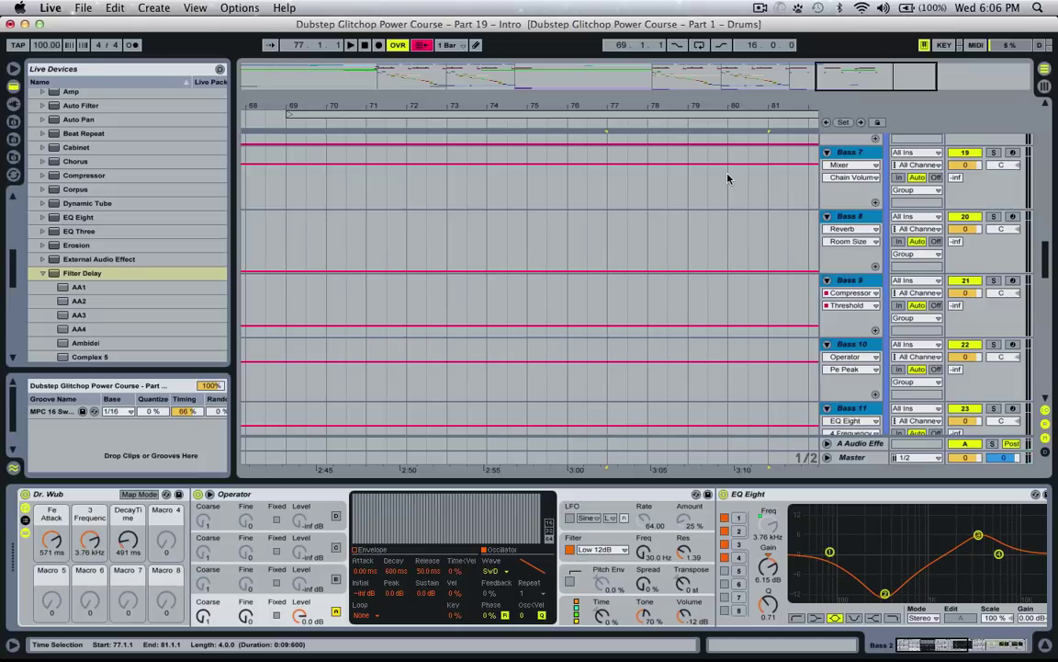
left_click_drag(517, 80, 571, 85)
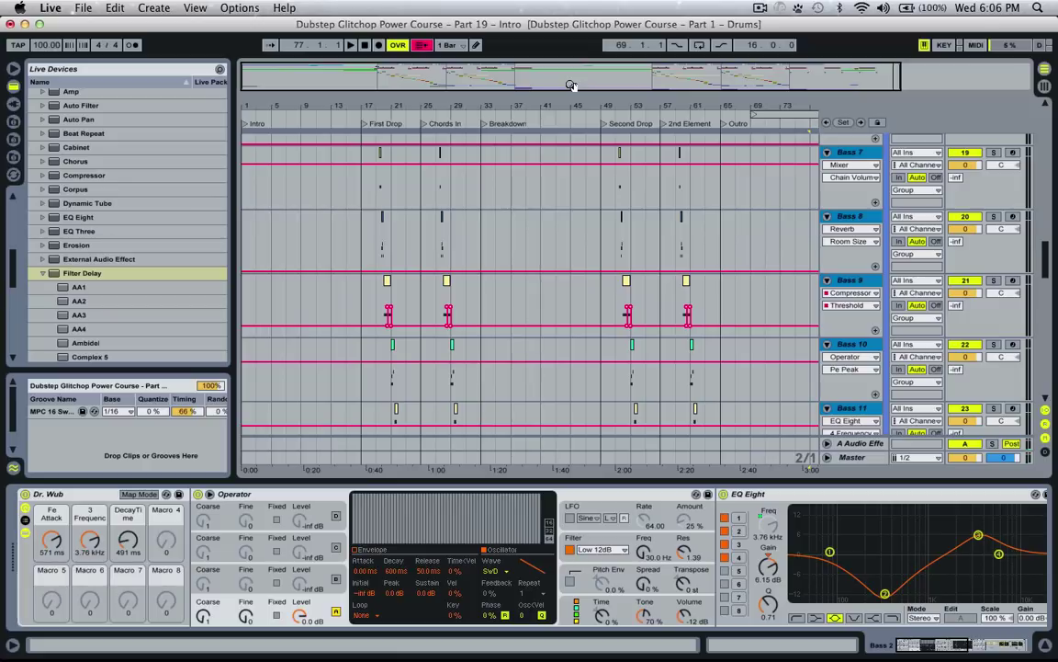
left_click_drag(570, 84, 565, 85)
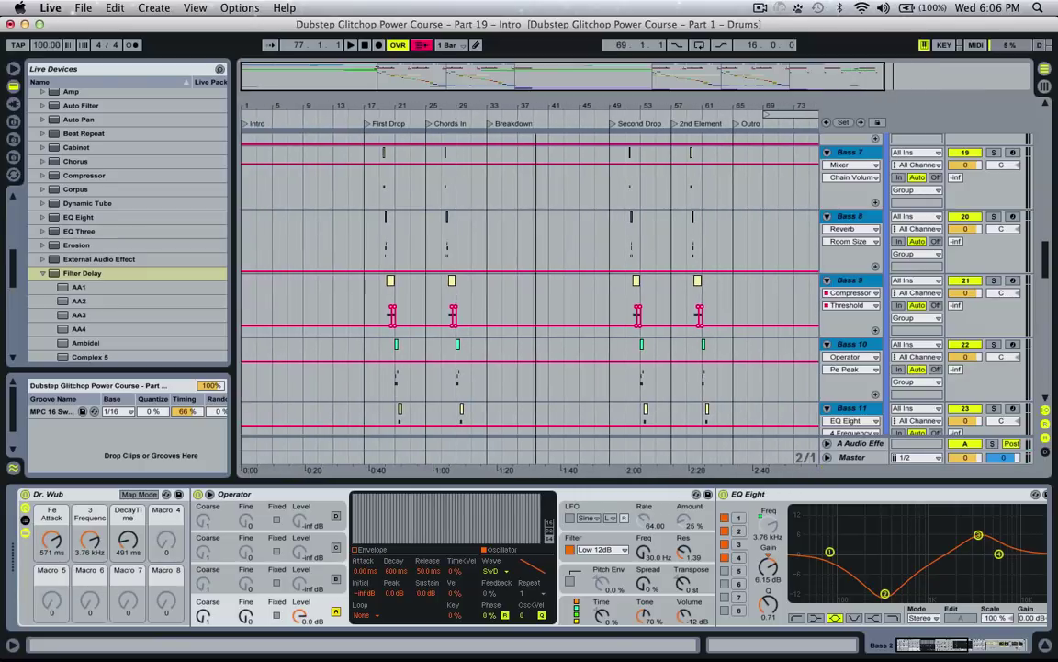